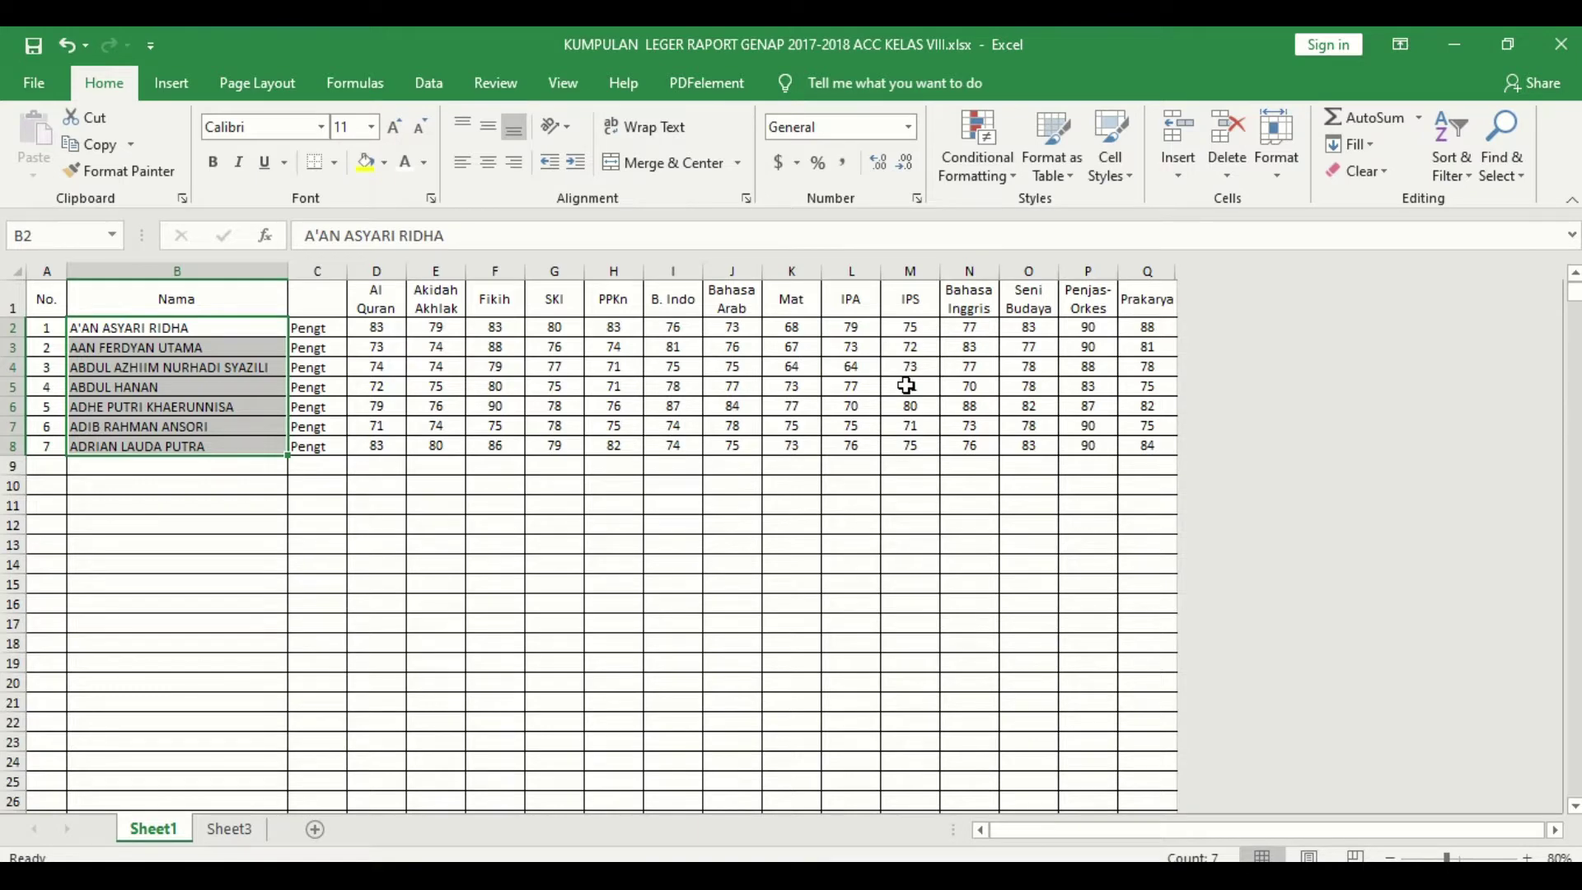
Step: Set the whole Sheet1 font colour to Automatic so the hidden student rows show in black
{"action": "key", "text": "ctrl+a"}
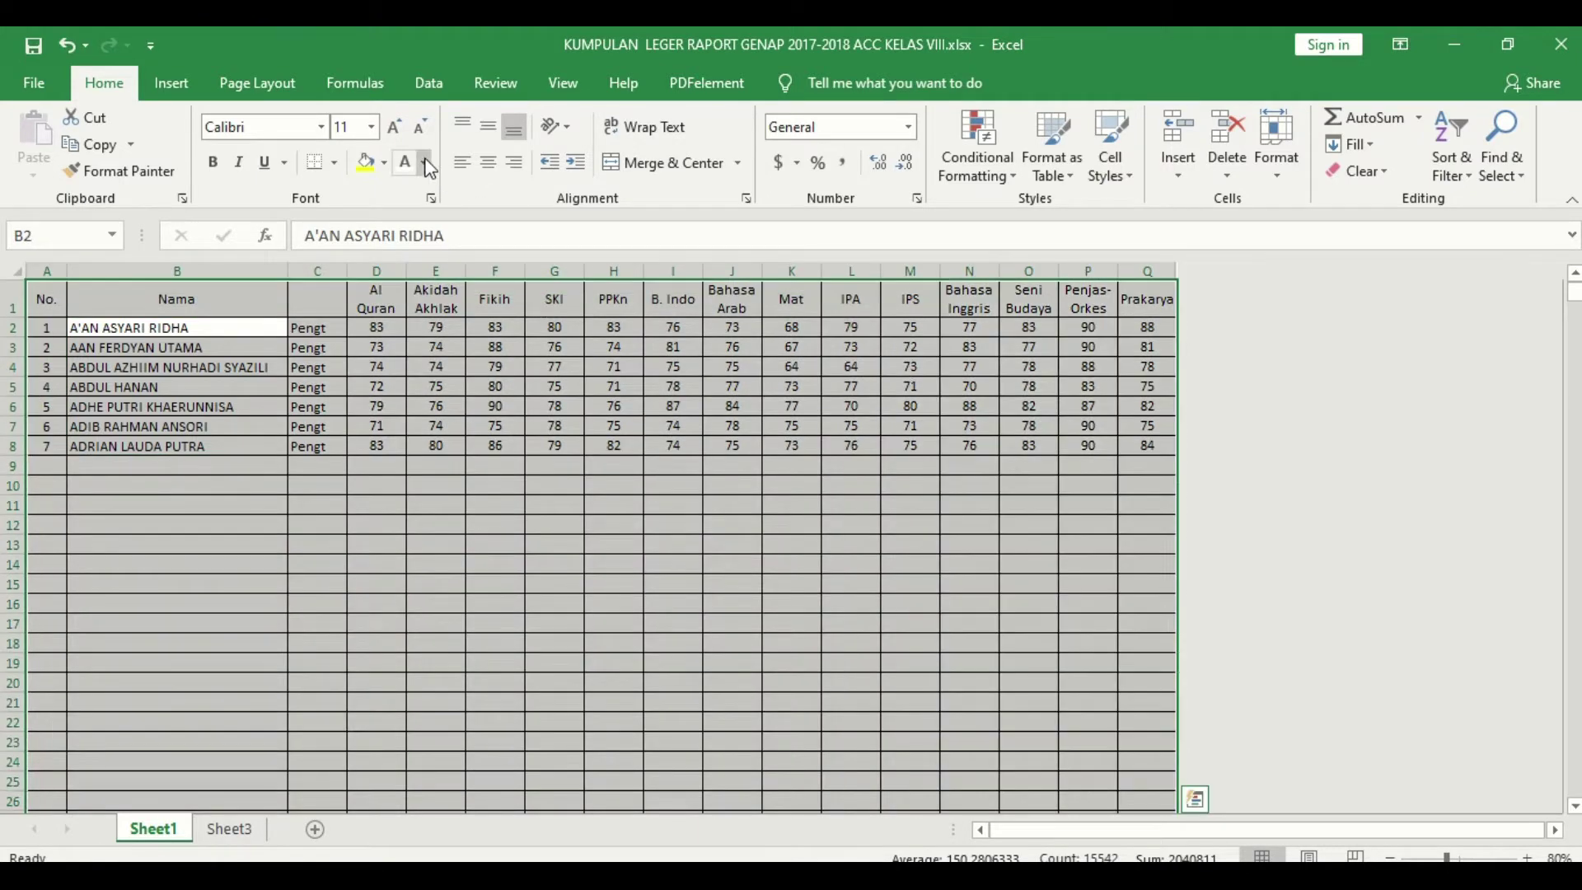
{"action": "left_click", "coordinate": [424, 162]}
{"action": "left_click", "coordinate": [403, 194]}
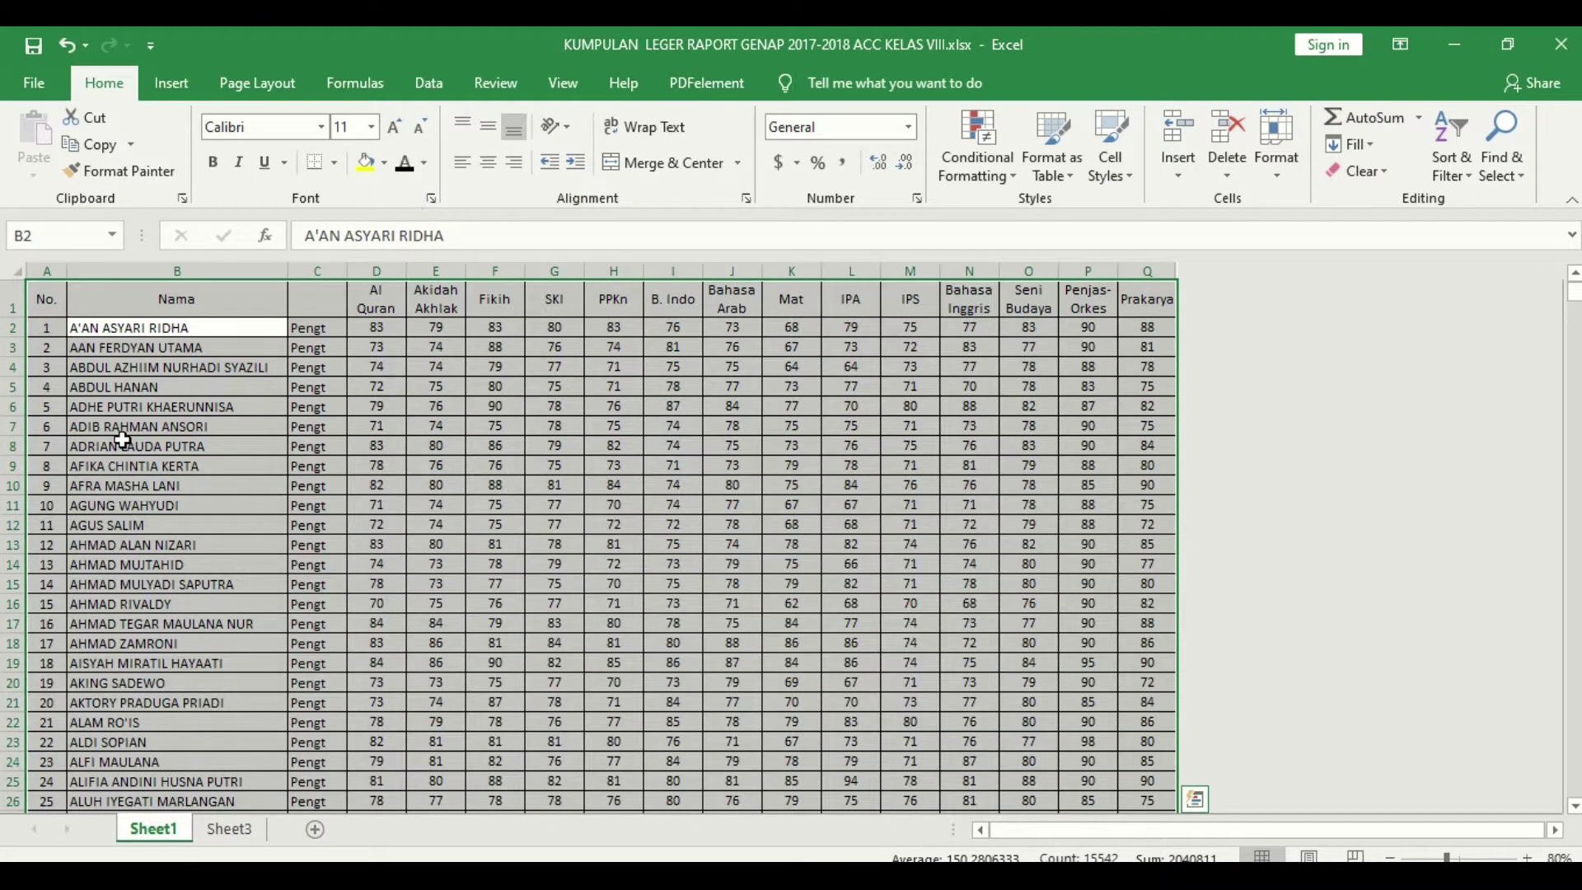
{"action": "left_click", "coordinate": [53, 425]}
Step: Browse the student rows and their subject scores down to row 104, then go to Sheet3
{"action": "key", "text": "ctrl+Down"}
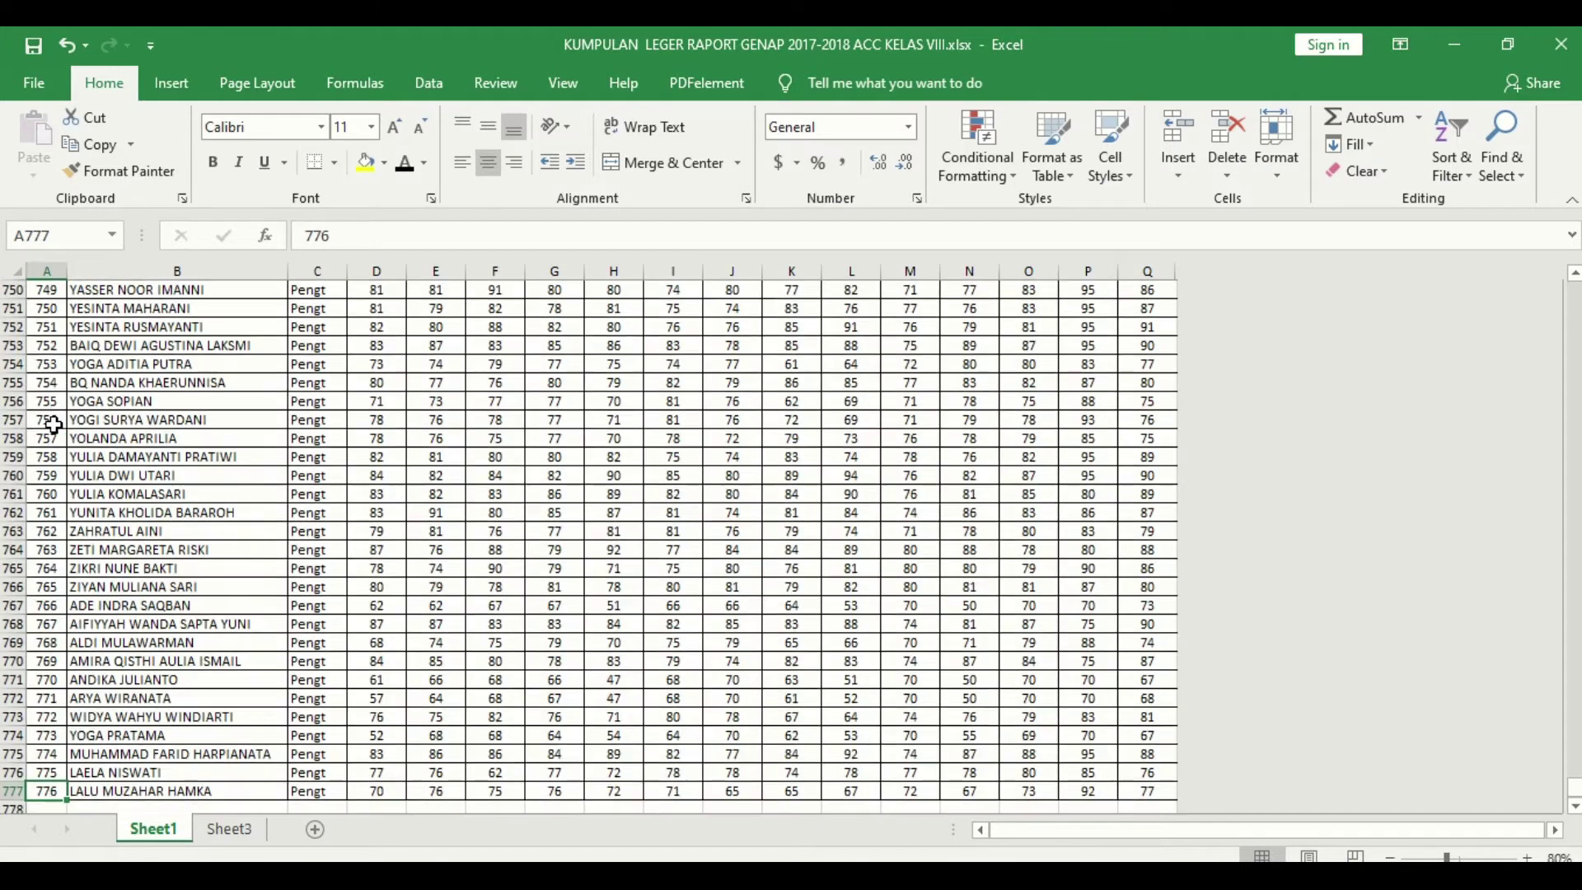
{"action": "scroll", "coordinate": [27, 767], "scroll_direction": "up", "scroll_amount": 1}
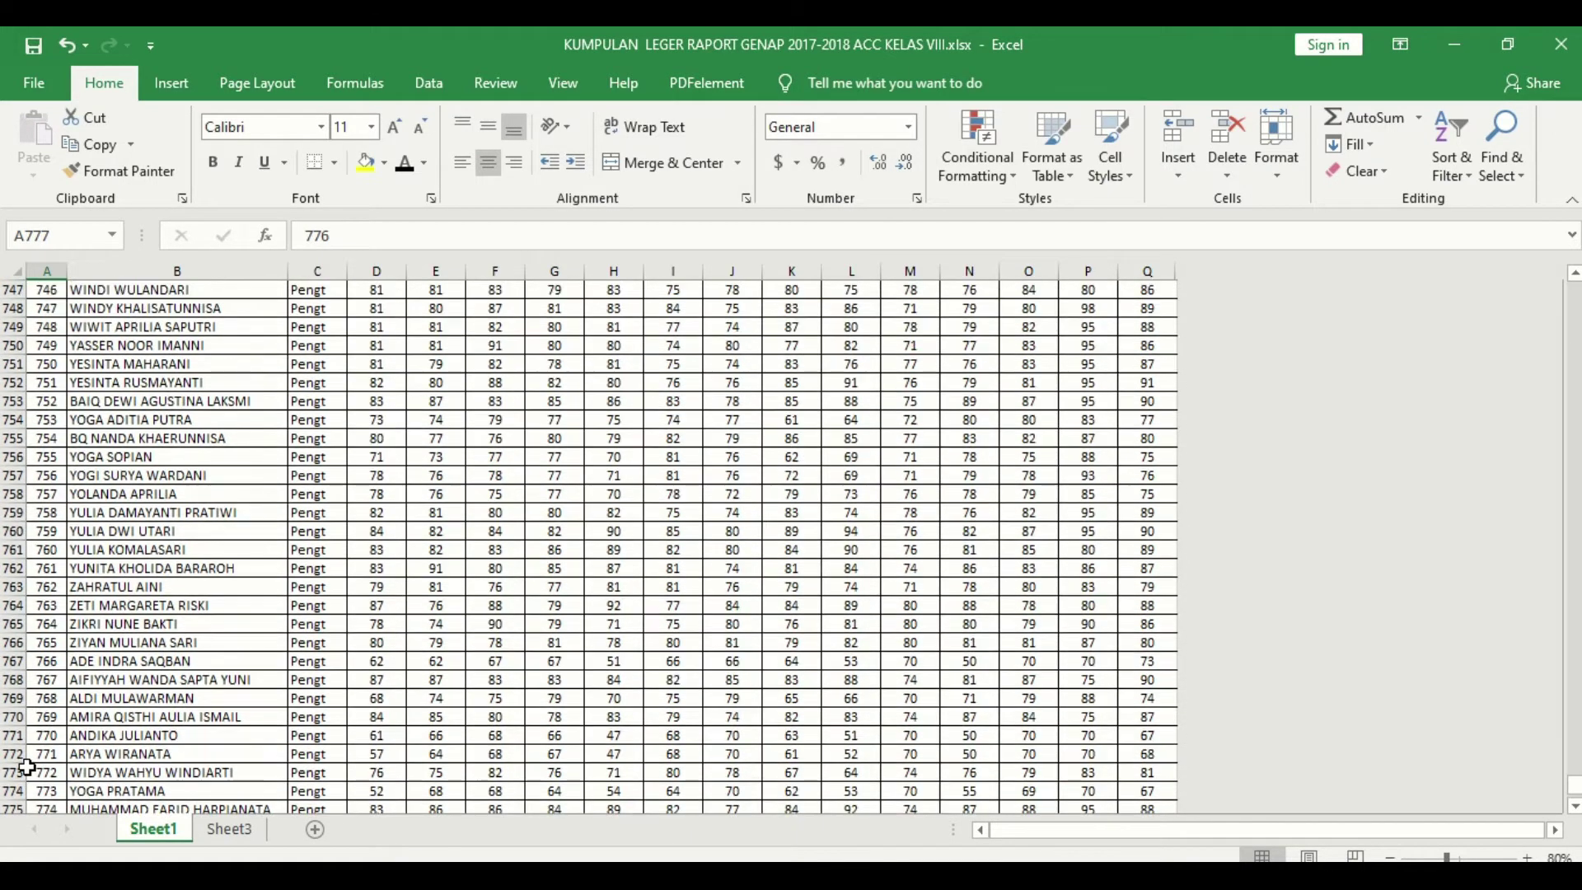
{"action": "key", "text": "ctrl+Up"}
{"action": "left_click", "coordinate": [121, 366]}
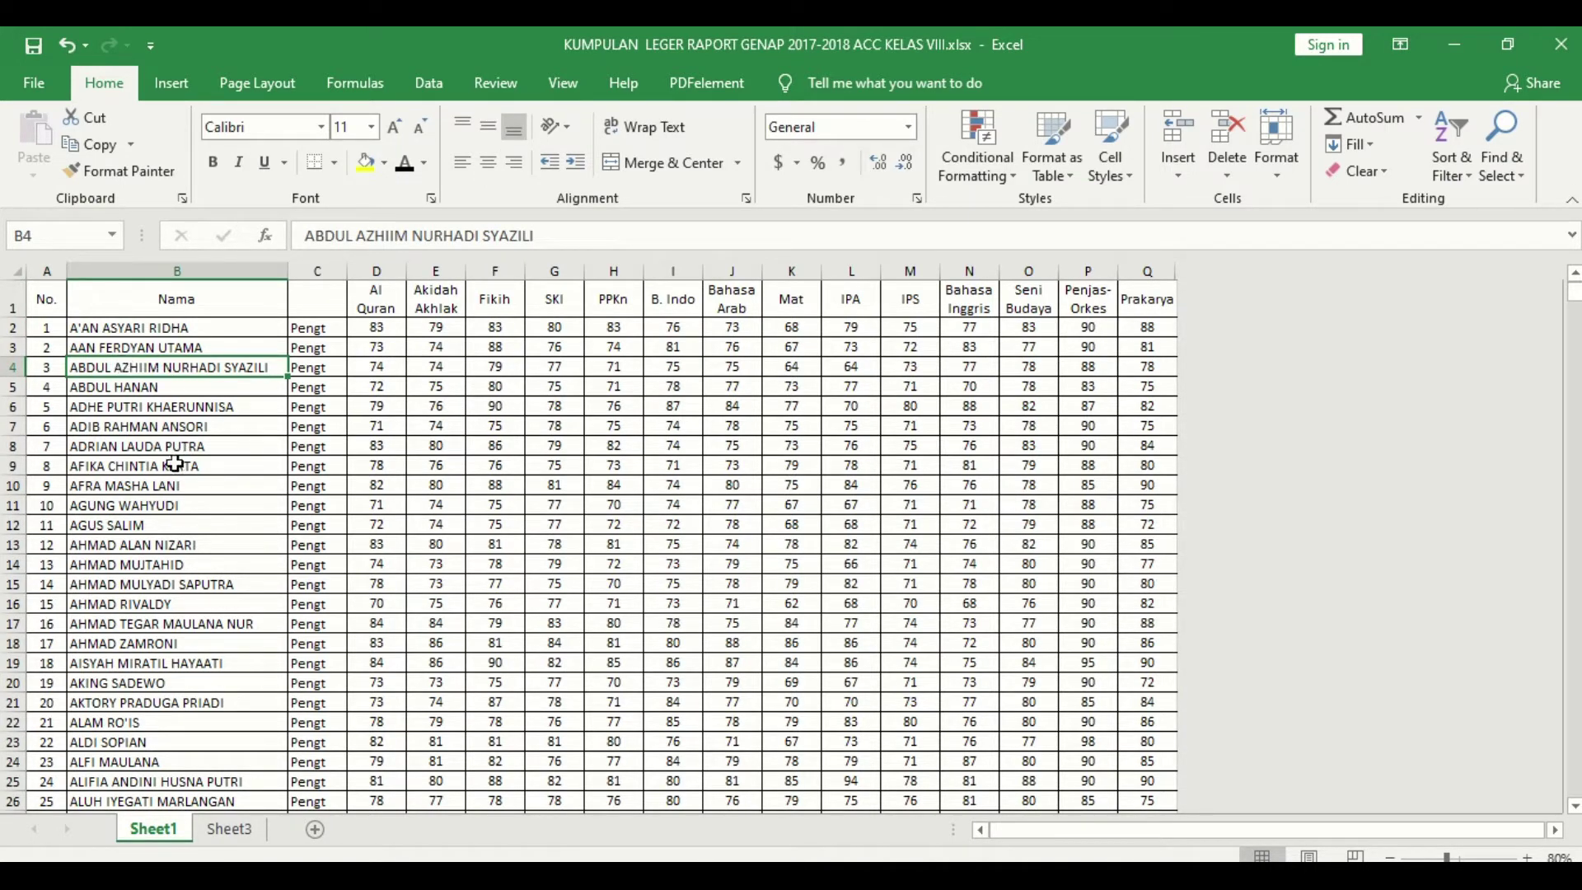
{"action": "left_click", "coordinate": [138, 386]}
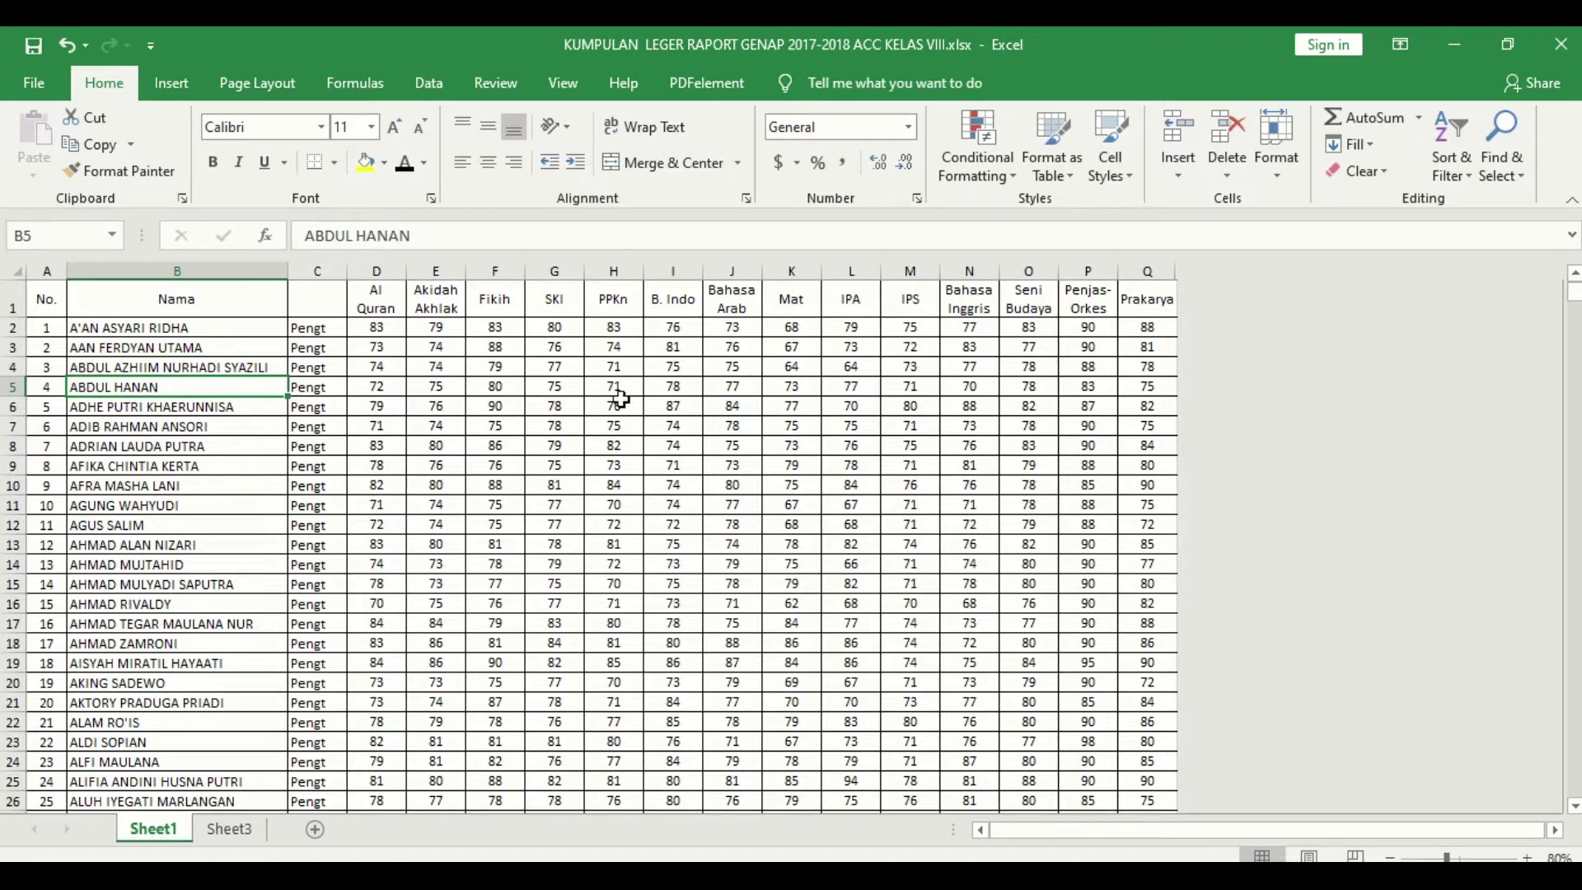
{"action": "left_click", "coordinate": [672, 387]}
{"action": "left_click", "coordinate": [794, 386]}
{"action": "left_click", "coordinate": [915, 387]}
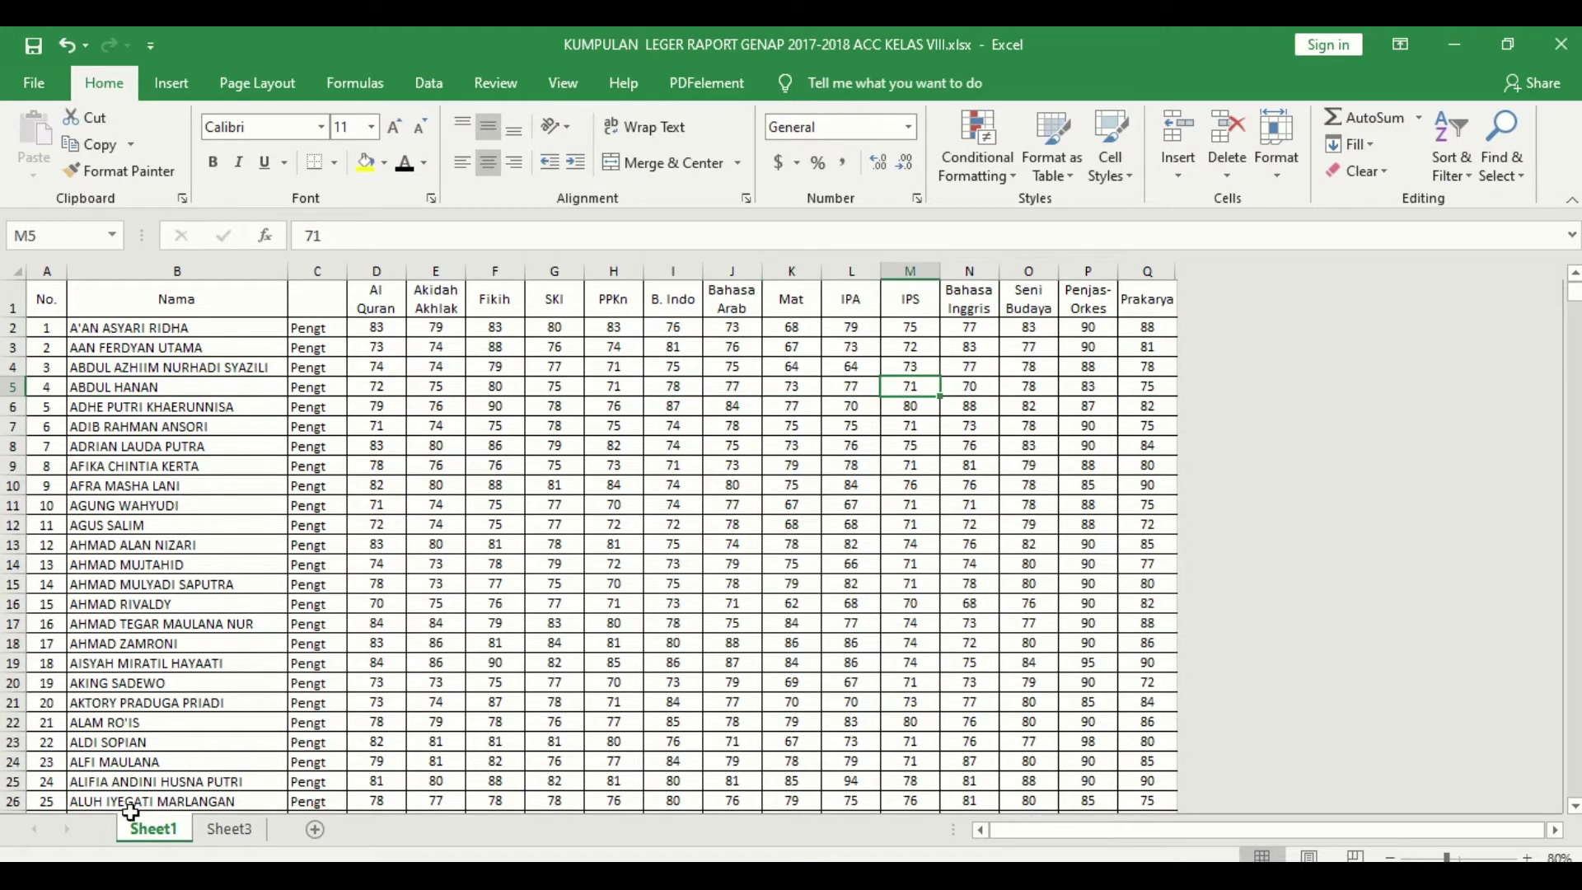
{"action": "scroll", "coordinate": [125, 779], "scroll_direction": "down", "scroll_amount": 20}
{"action": "scroll", "coordinate": [125, 775], "scroll_direction": "down", "scroll_amount": 5}
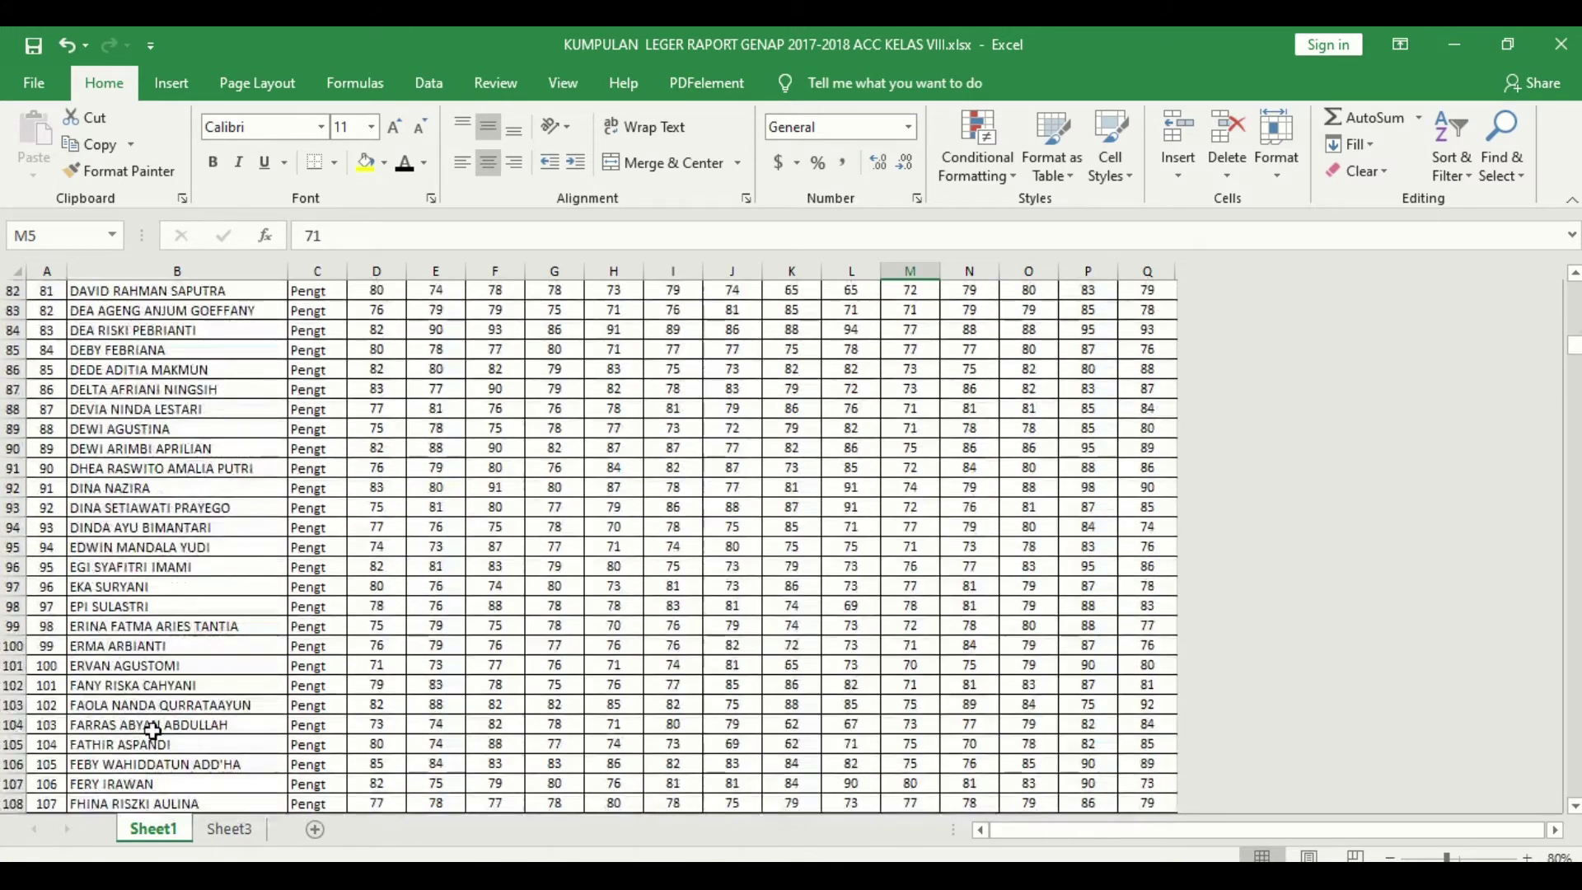
{"action": "left_click", "coordinate": [132, 725]}
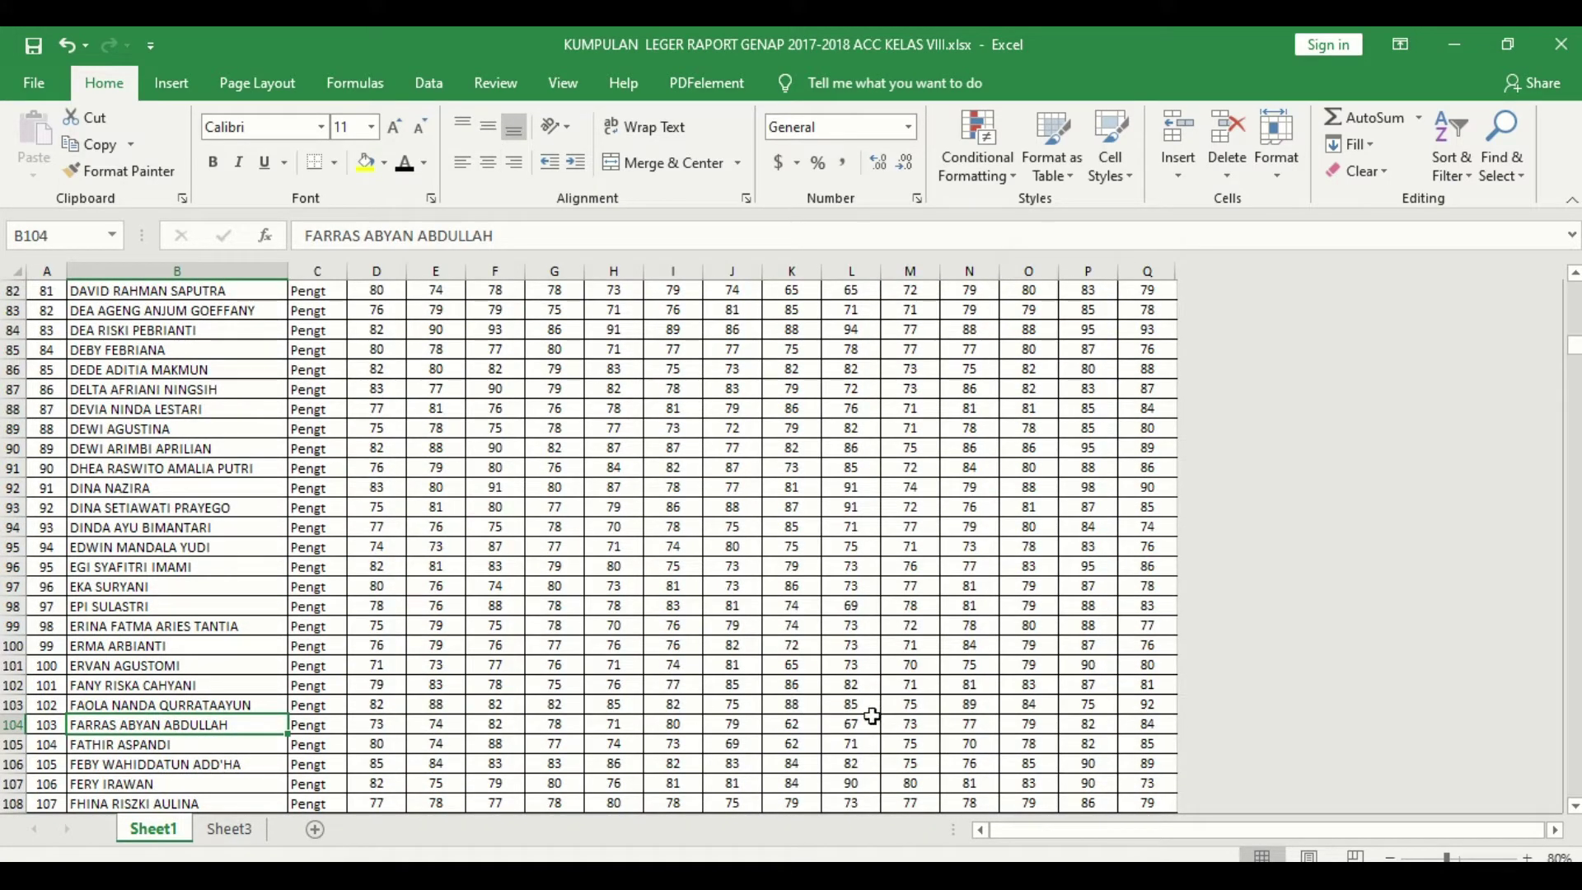
{"action": "scroll", "coordinate": [95, 738], "scroll_direction": "down", "scroll_amount": 18}
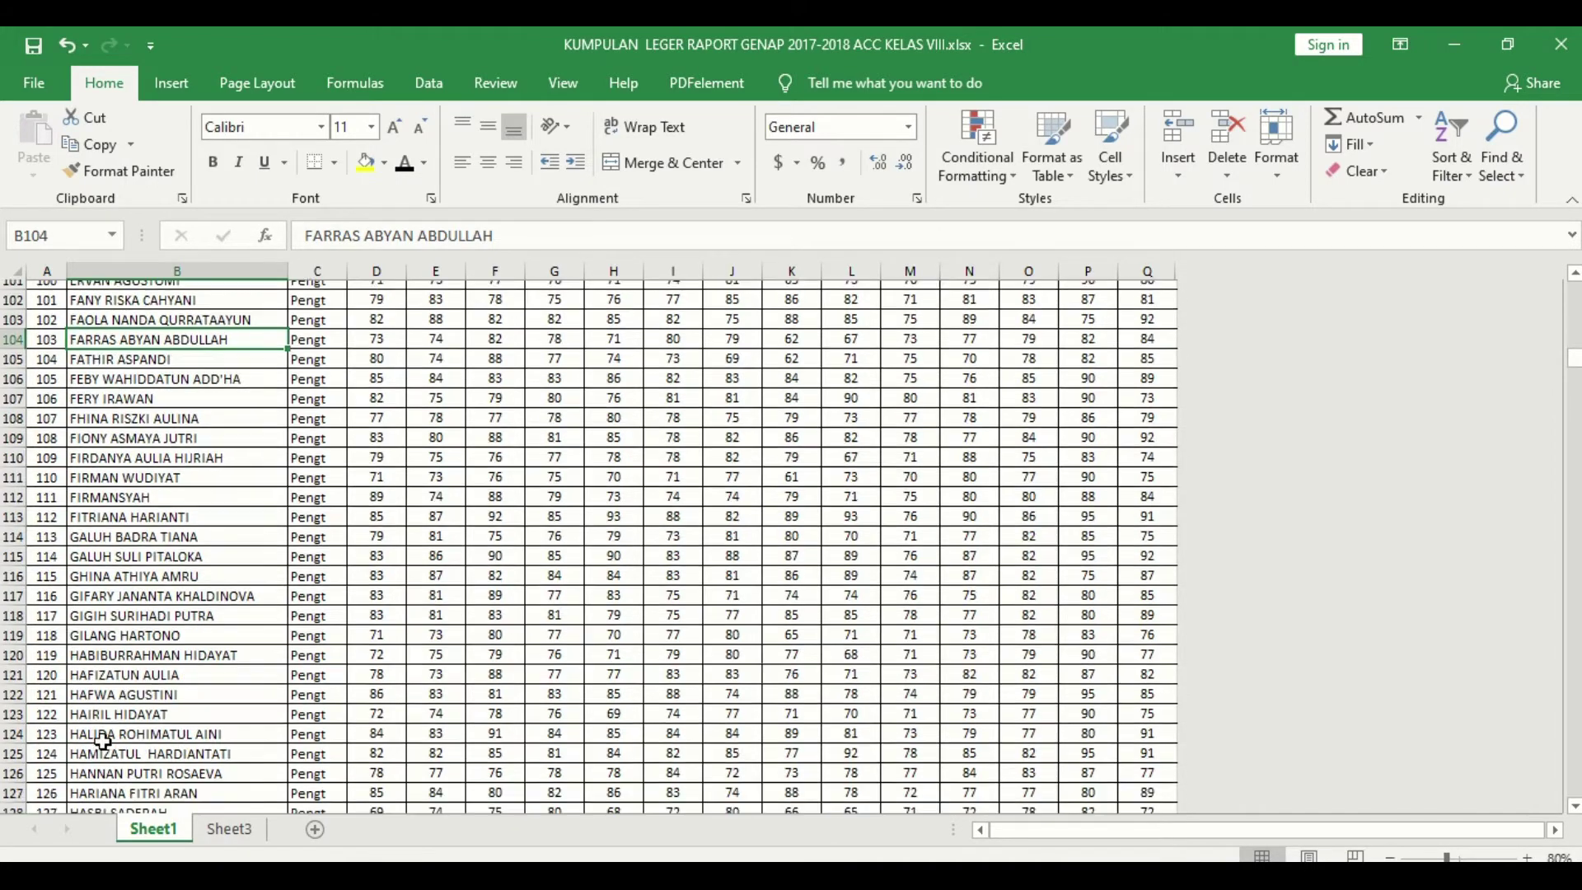
{"action": "scroll", "coordinate": [104, 733], "scroll_direction": "down", "scroll_amount": 9}
{"action": "left_click", "coordinate": [229, 829]}
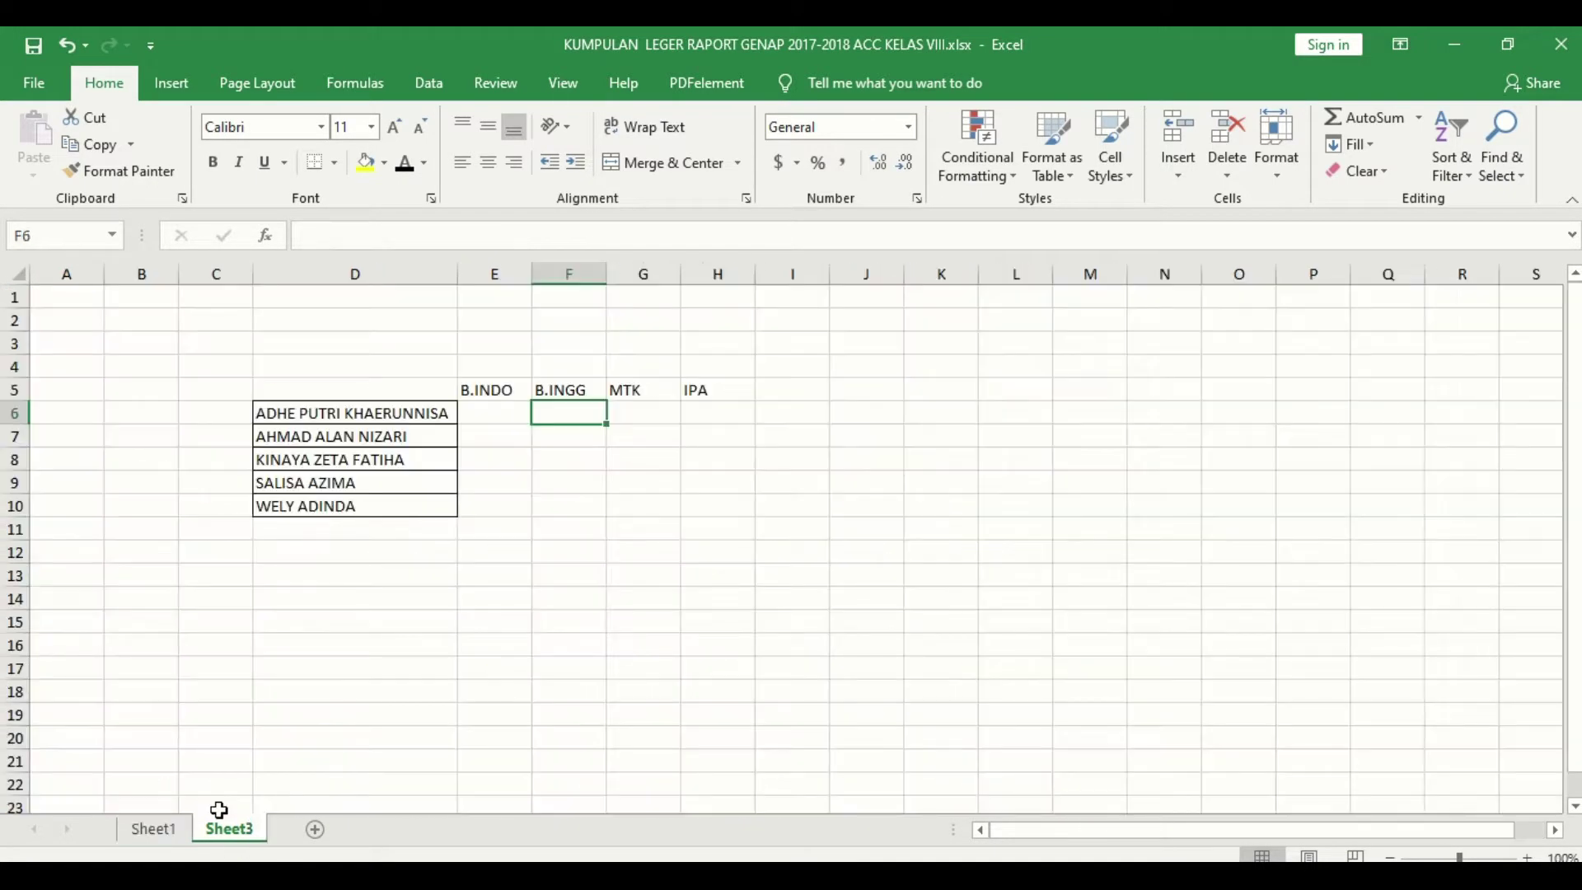
{"action": "left_click_drag", "start_coordinate": [523, 389], "coordinate": [707, 382]}
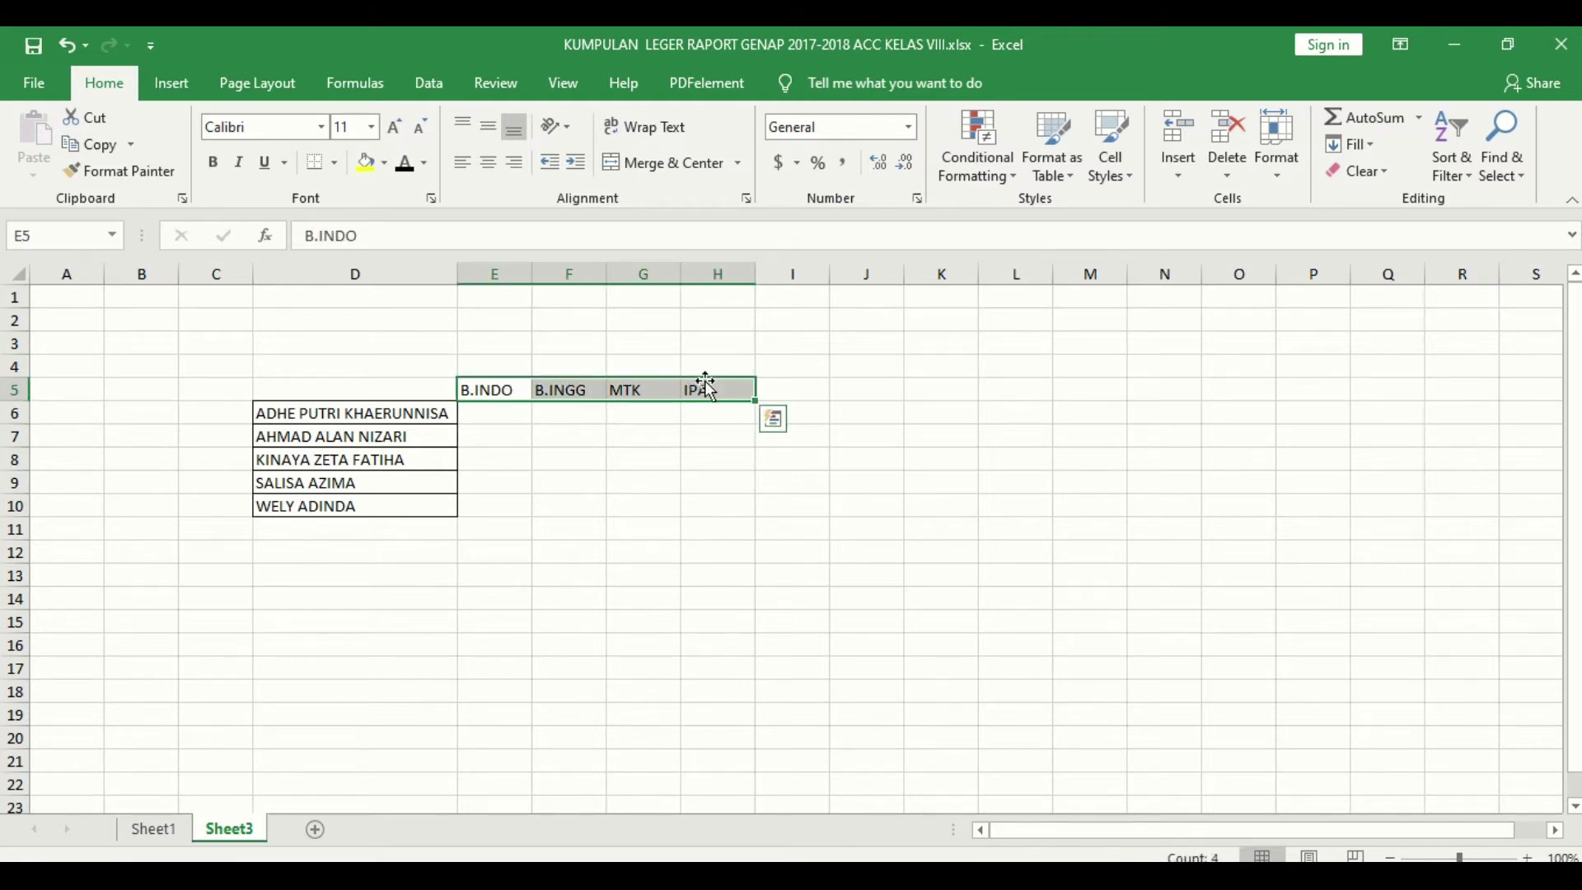
{"action": "left_click", "coordinate": [366, 411]}
{"action": "left_click_drag", "start_coordinate": [366, 411], "coordinate": [368, 507]}
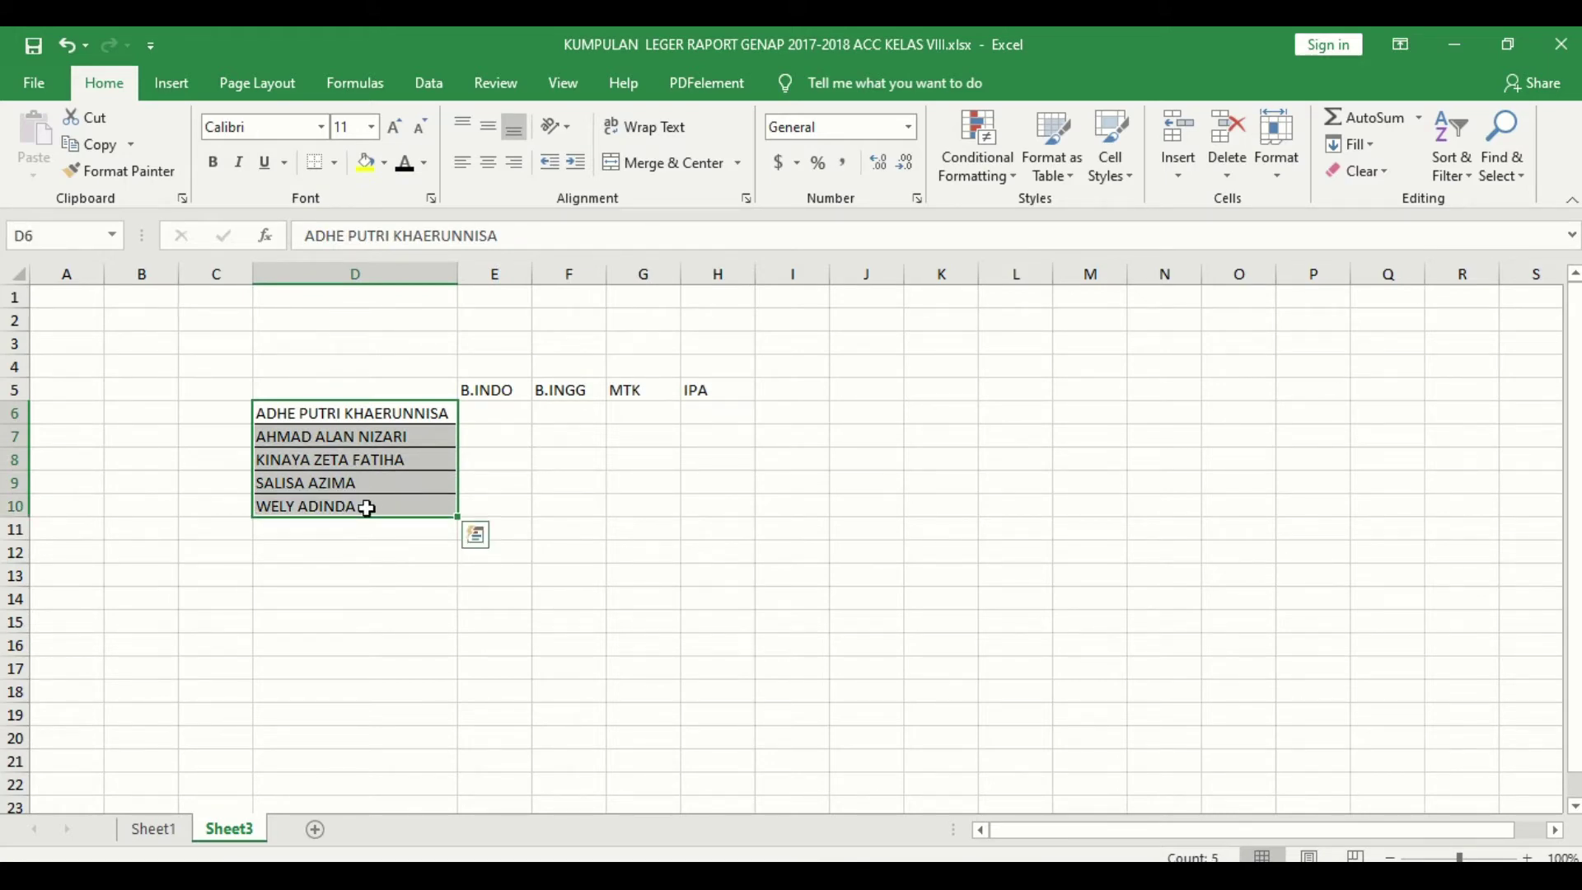
{"action": "left_click_drag", "start_coordinate": [367, 413], "coordinate": [397, 710]}
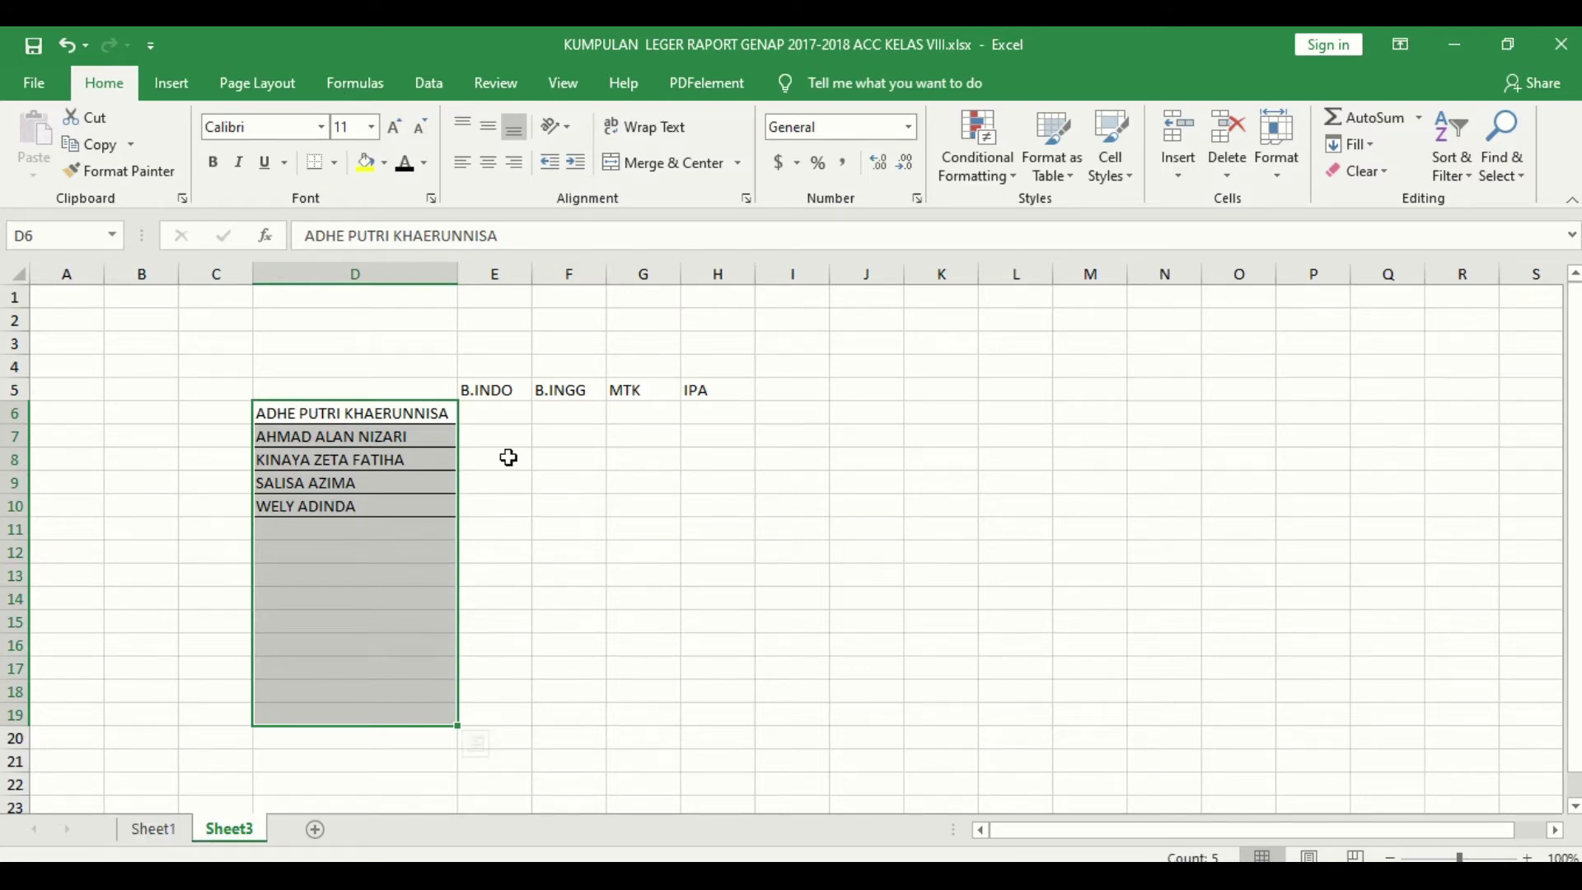
{"action": "left_click", "coordinate": [514, 423]}
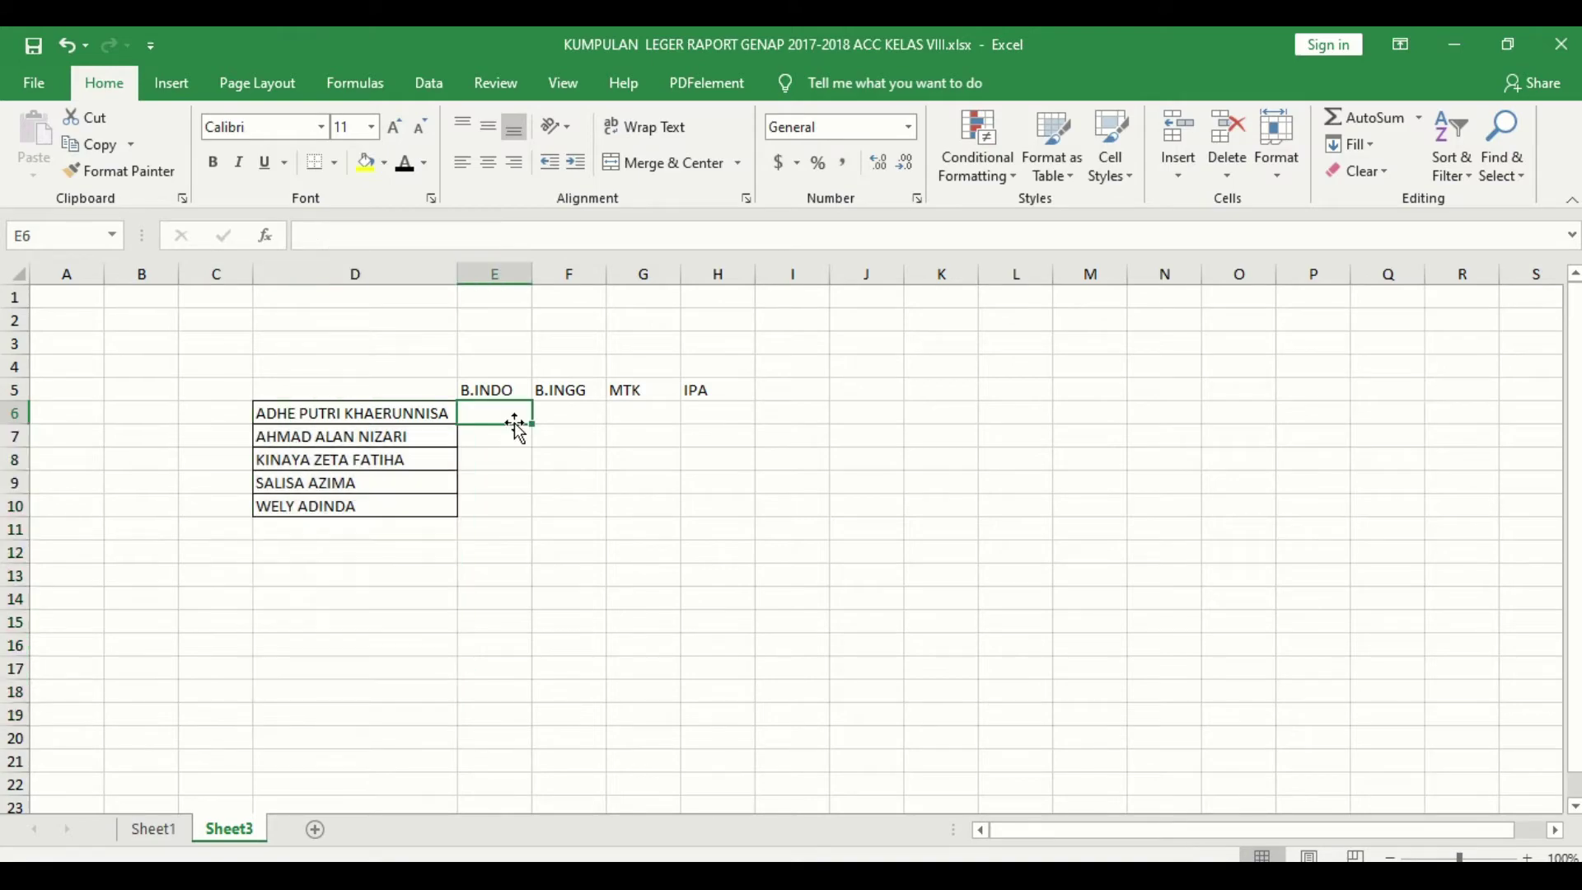
Step: Review Sheet1's top rows, then Sheet3's five listed names and the B.INDO to IPA headers
{"action": "left_click", "coordinate": [174, 835]}
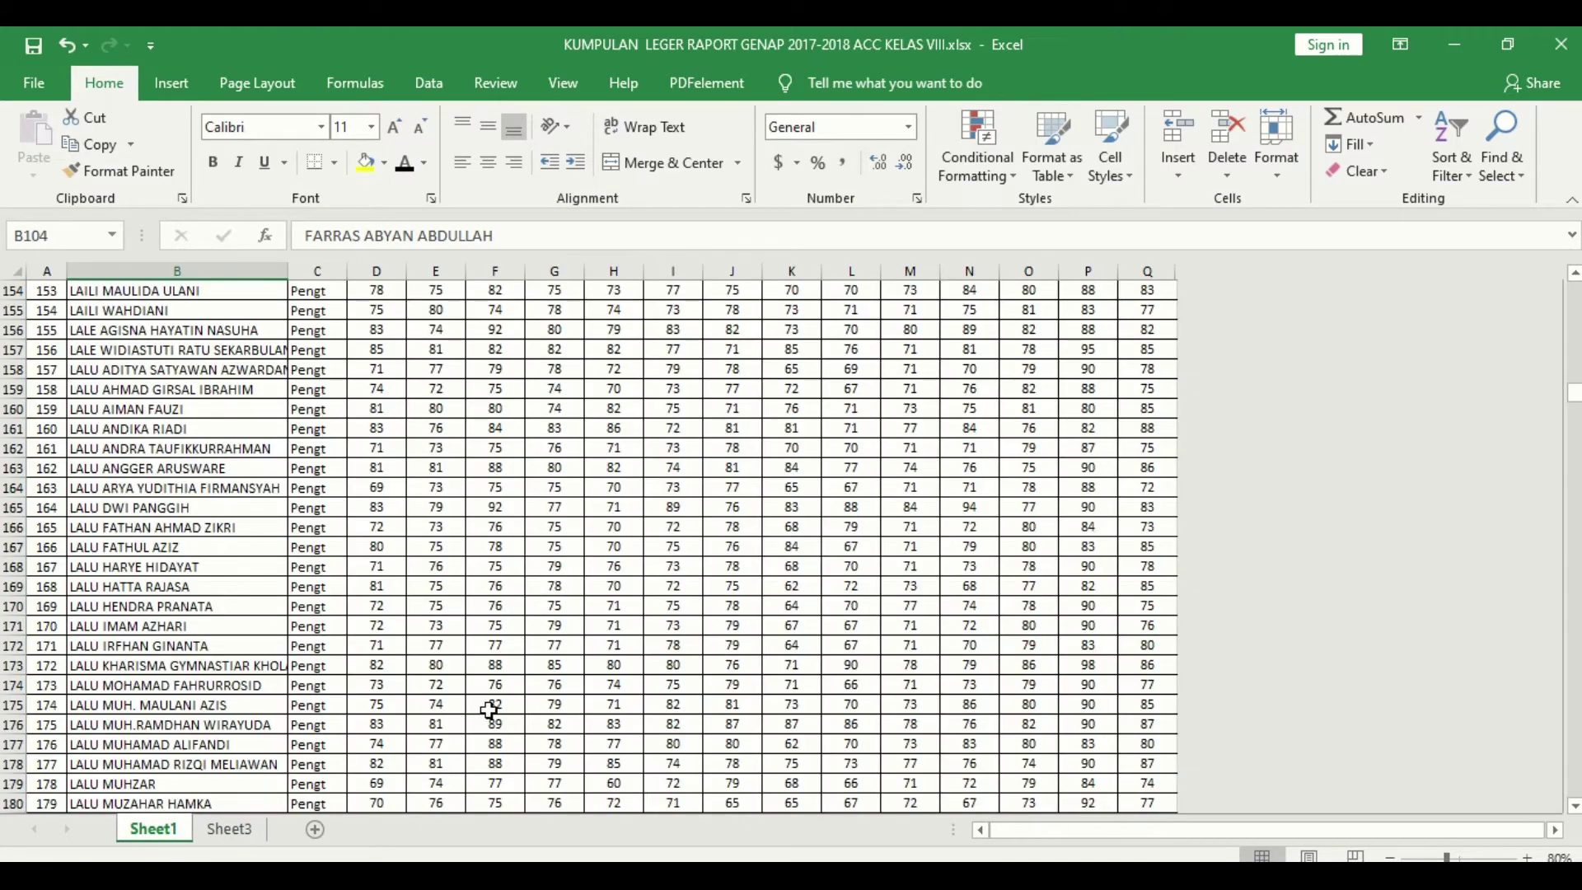
{"action": "scroll", "coordinate": [501, 675], "scroll_direction": "up", "scroll_amount": 15}
{"action": "scroll", "coordinate": [501, 676], "scroll_direction": "up", "scroll_amount": 18}
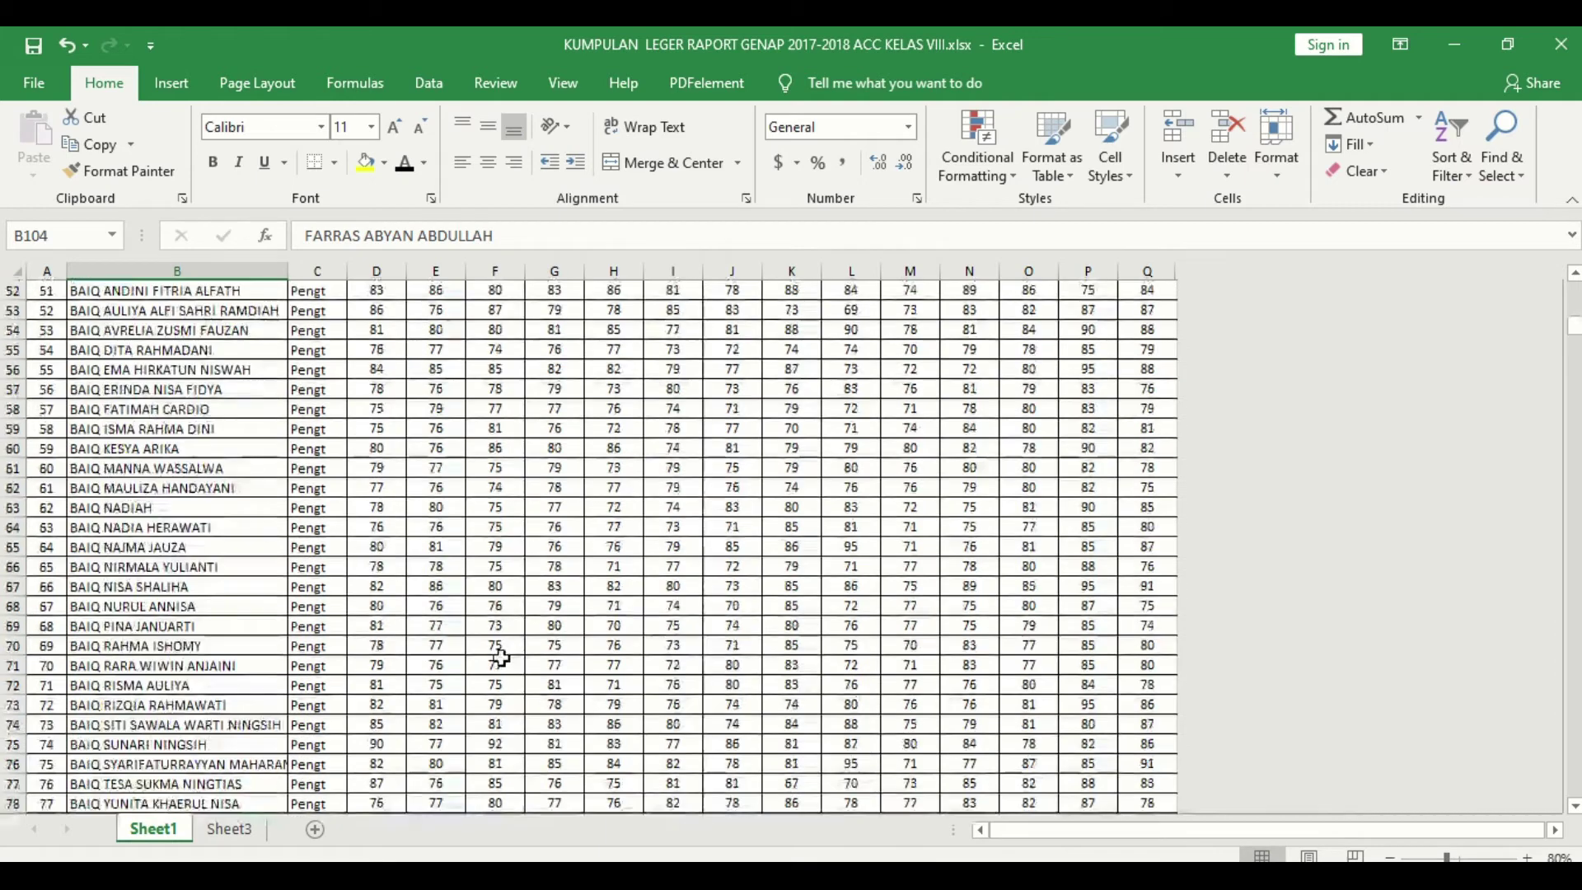
{"action": "key", "text": "ctrl+Home"}
{"action": "left_click", "coordinate": [58, 330]}
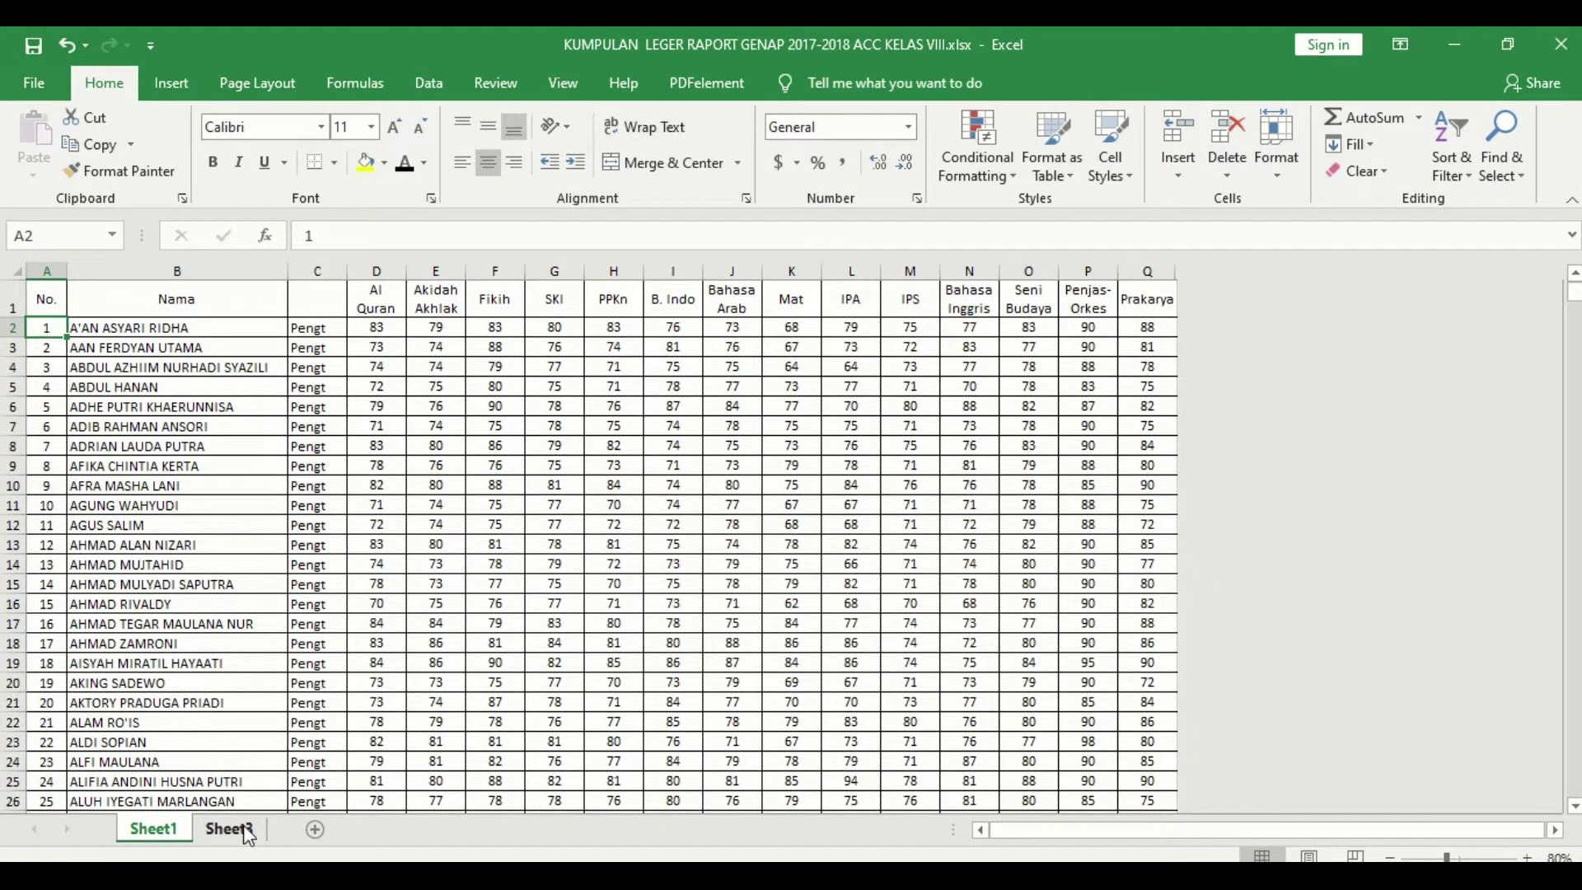
{"action": "left_click", "coordinate": [229, 828]}
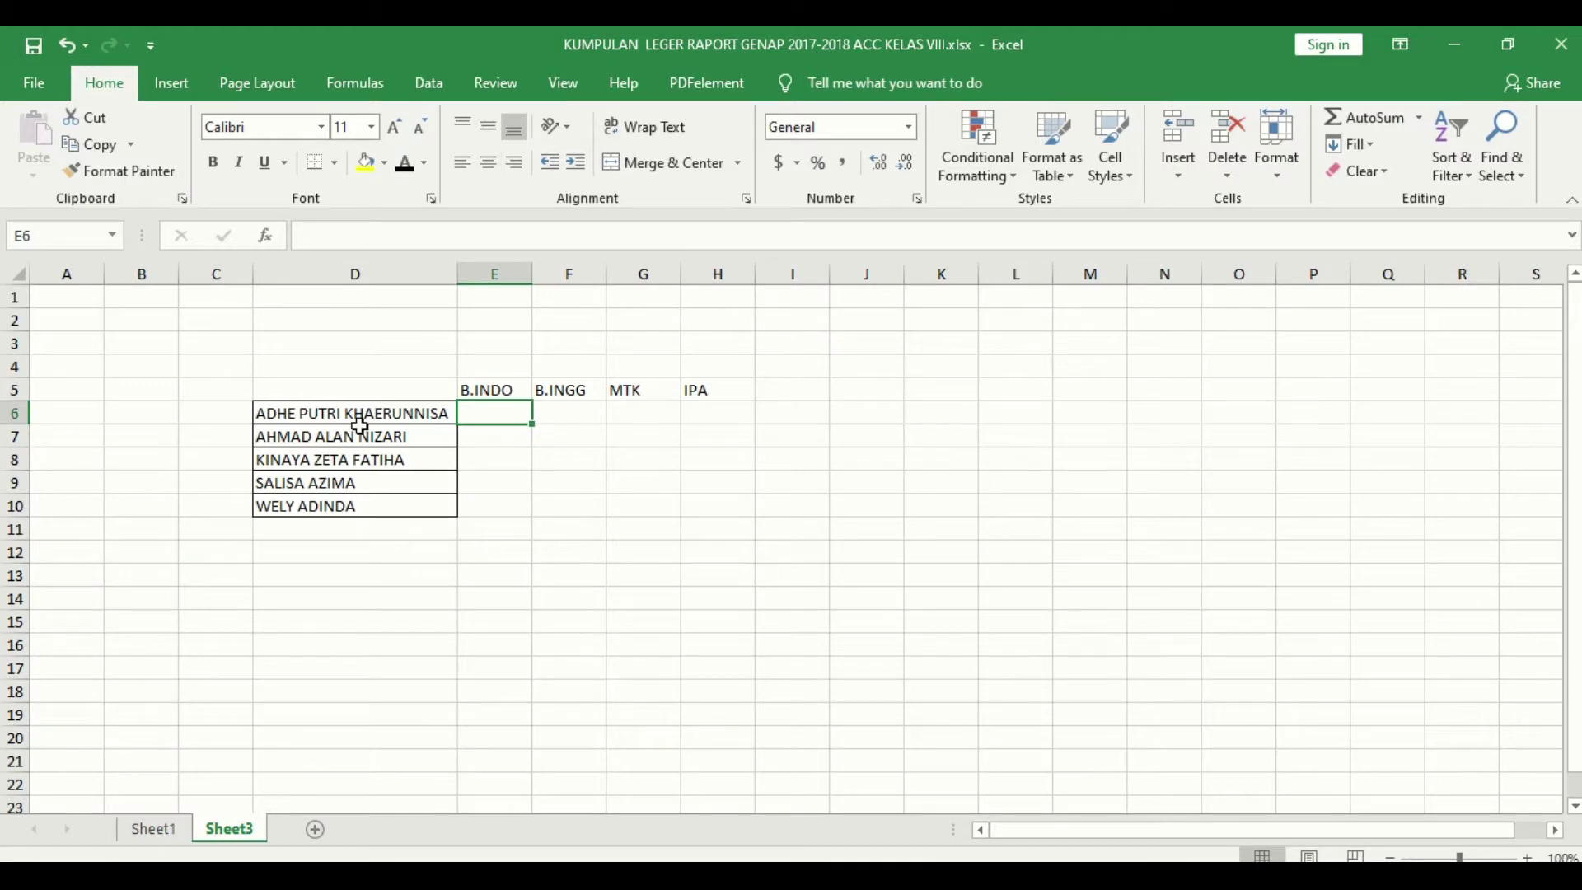
{"action": "left_click_drag", "start_coordinate": [356, 416], "coordinate": [369, 507]}
{"action": "left_click_drag", "start_coordinate": [486, 388], "coordinate": [704, 388]}
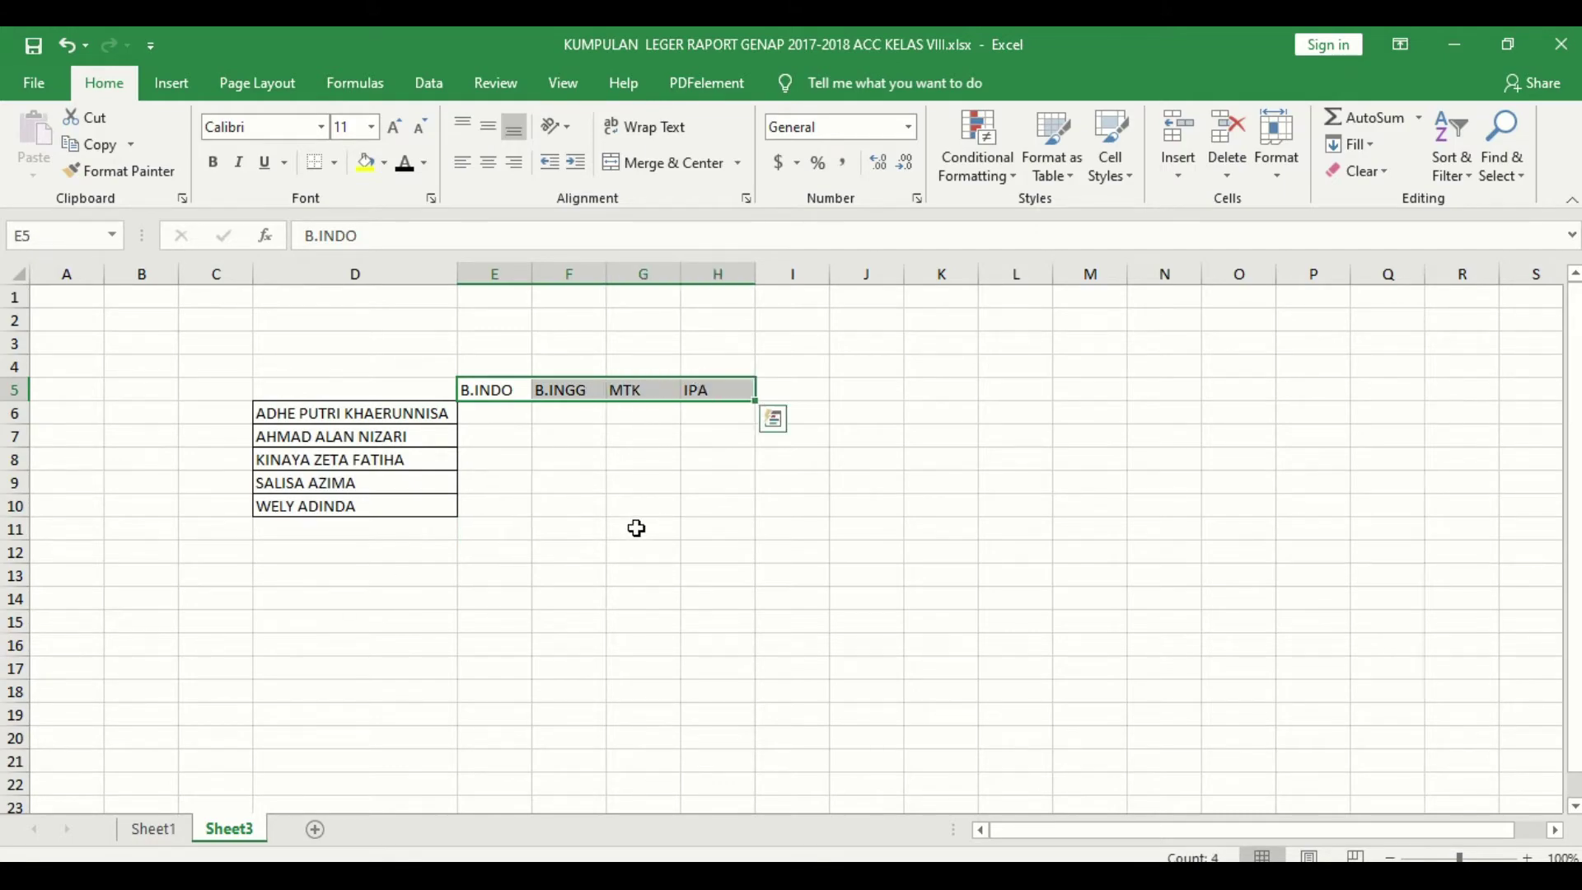
Step: Copy the nine names from Sheet1 B409:B417 into Sheet3 cells D11:D19
{"action": "left_click", "coordinate": [154, 829]}
{"action": "scroll", "coordinate": [272, 701], "scroll_direction": "down", "scroll_amount": 20}
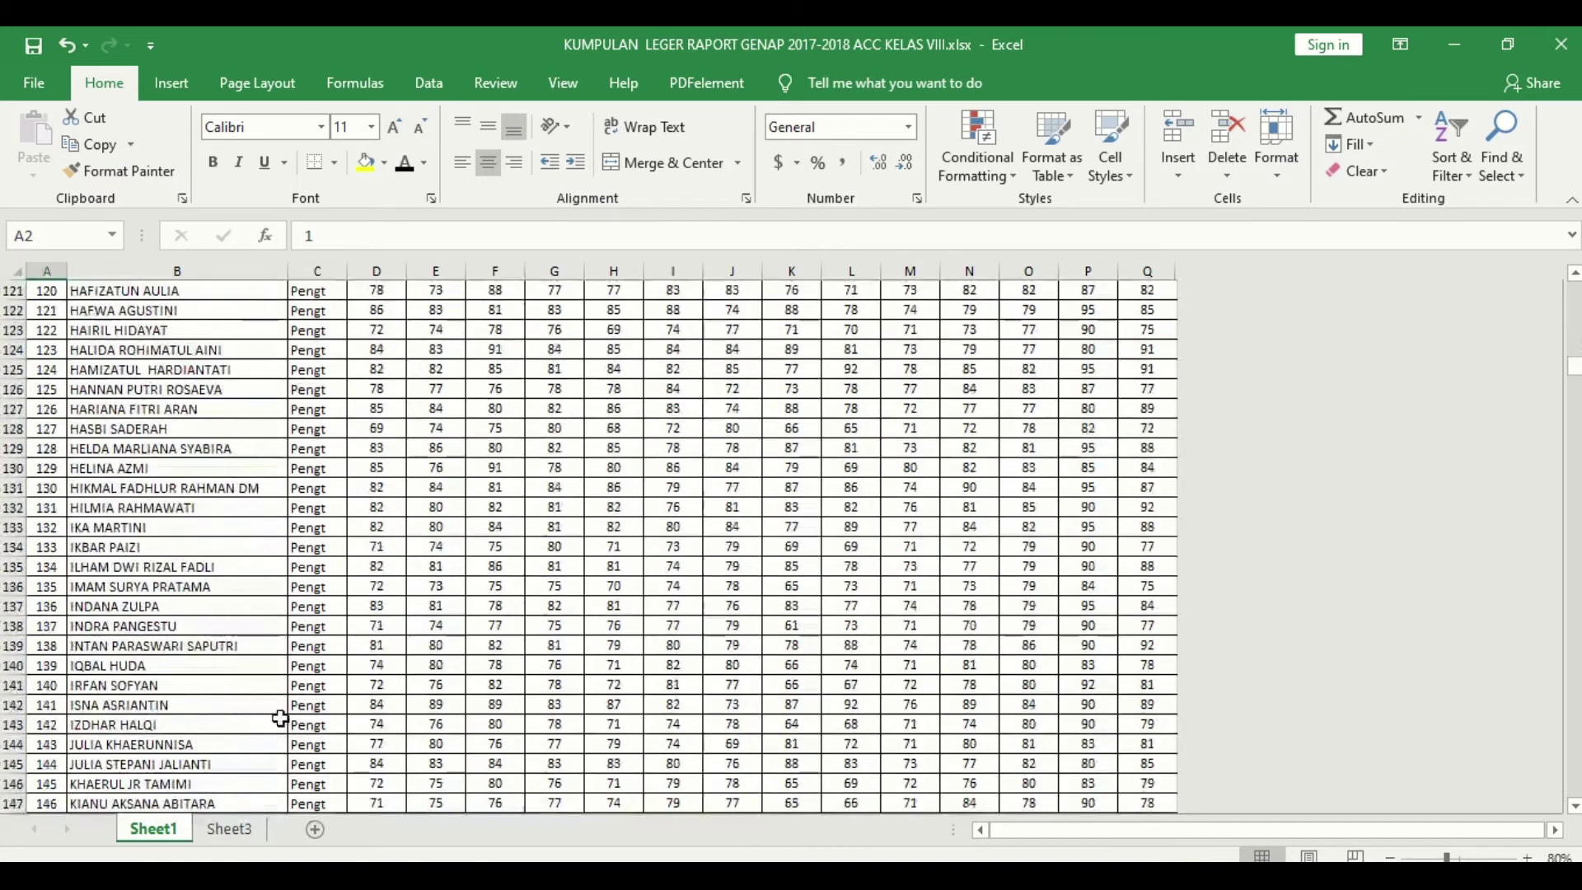
{"action": "left_click_drag", "start_coordinate": [1573, 371], "coordinate": [1573, 550]}
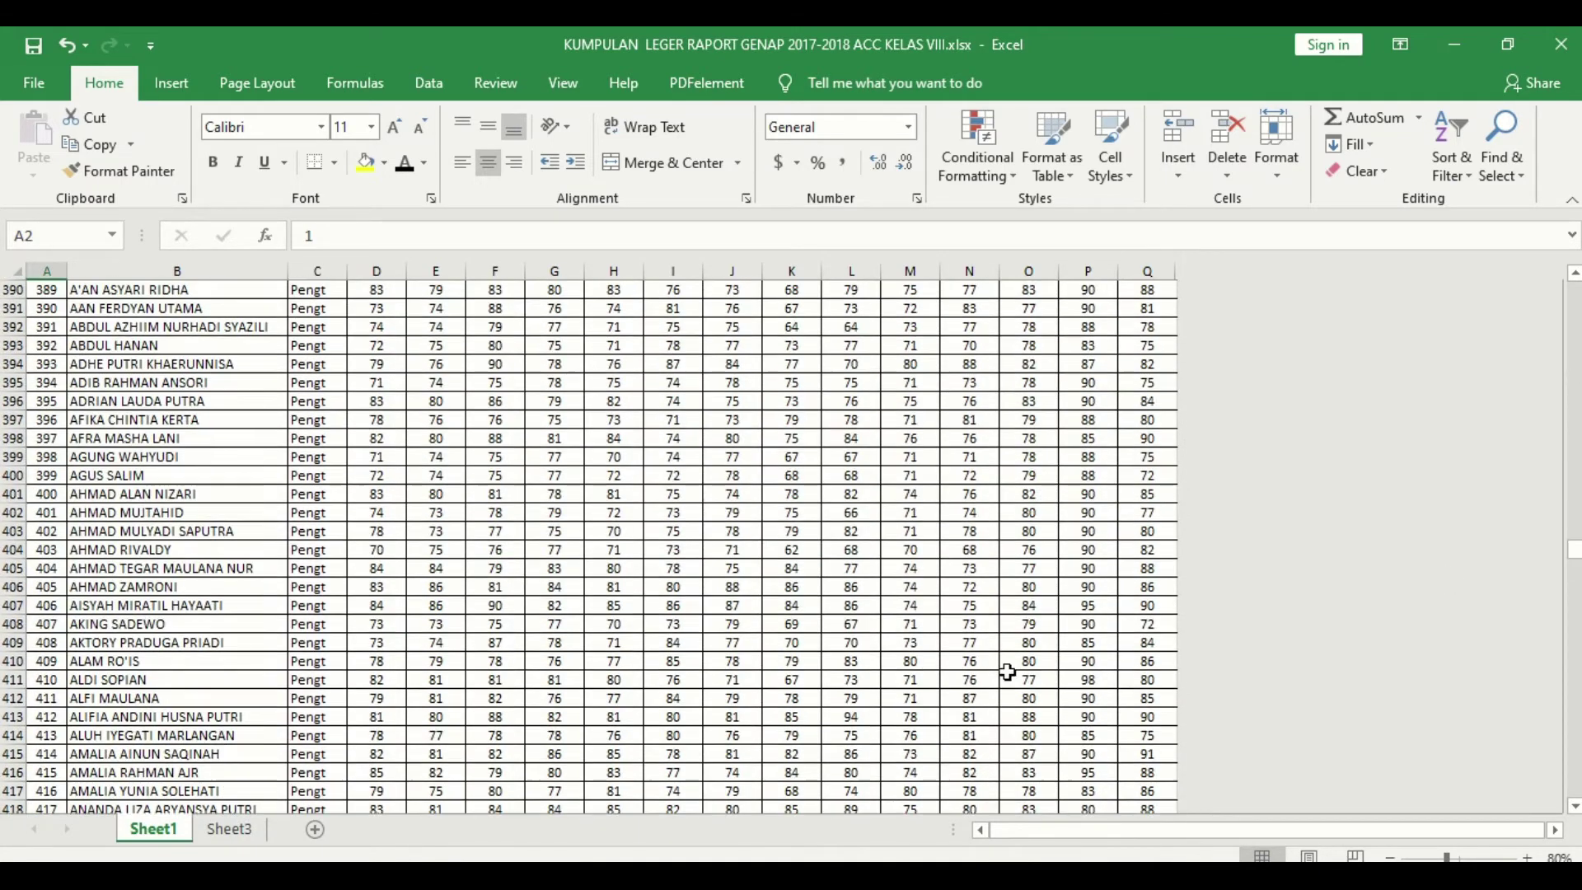
{"action": "left_click_drag", "start_coordinate": [129, 650], "coordinate": [133, 794]}
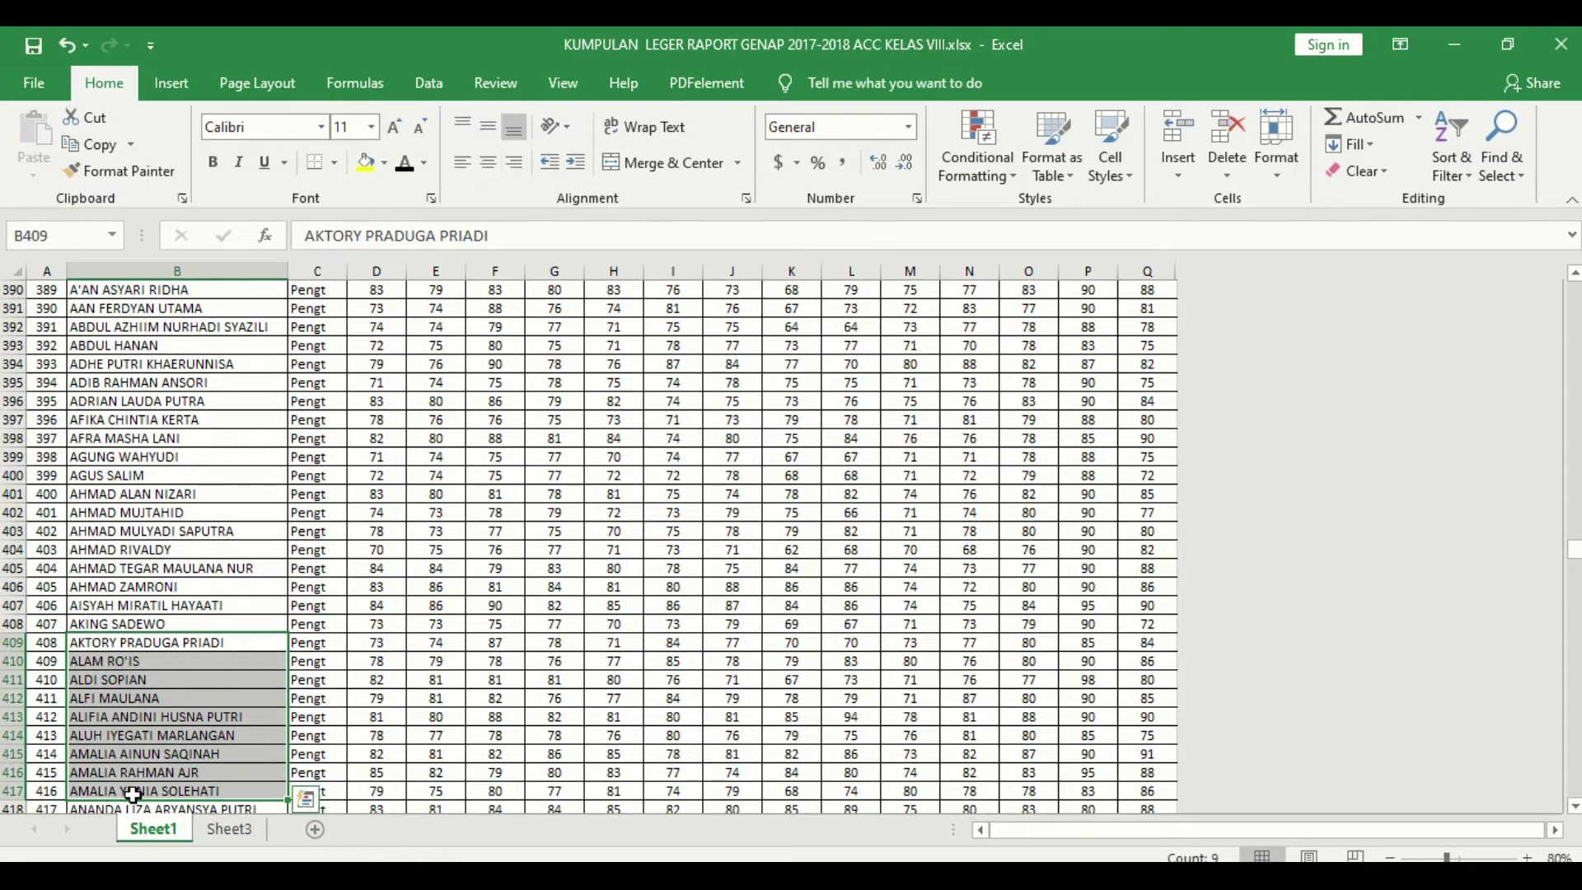
{"action": "key", "text": "ctrl+c"}
{"action": "left_click", "coordinate": [229, 829]}
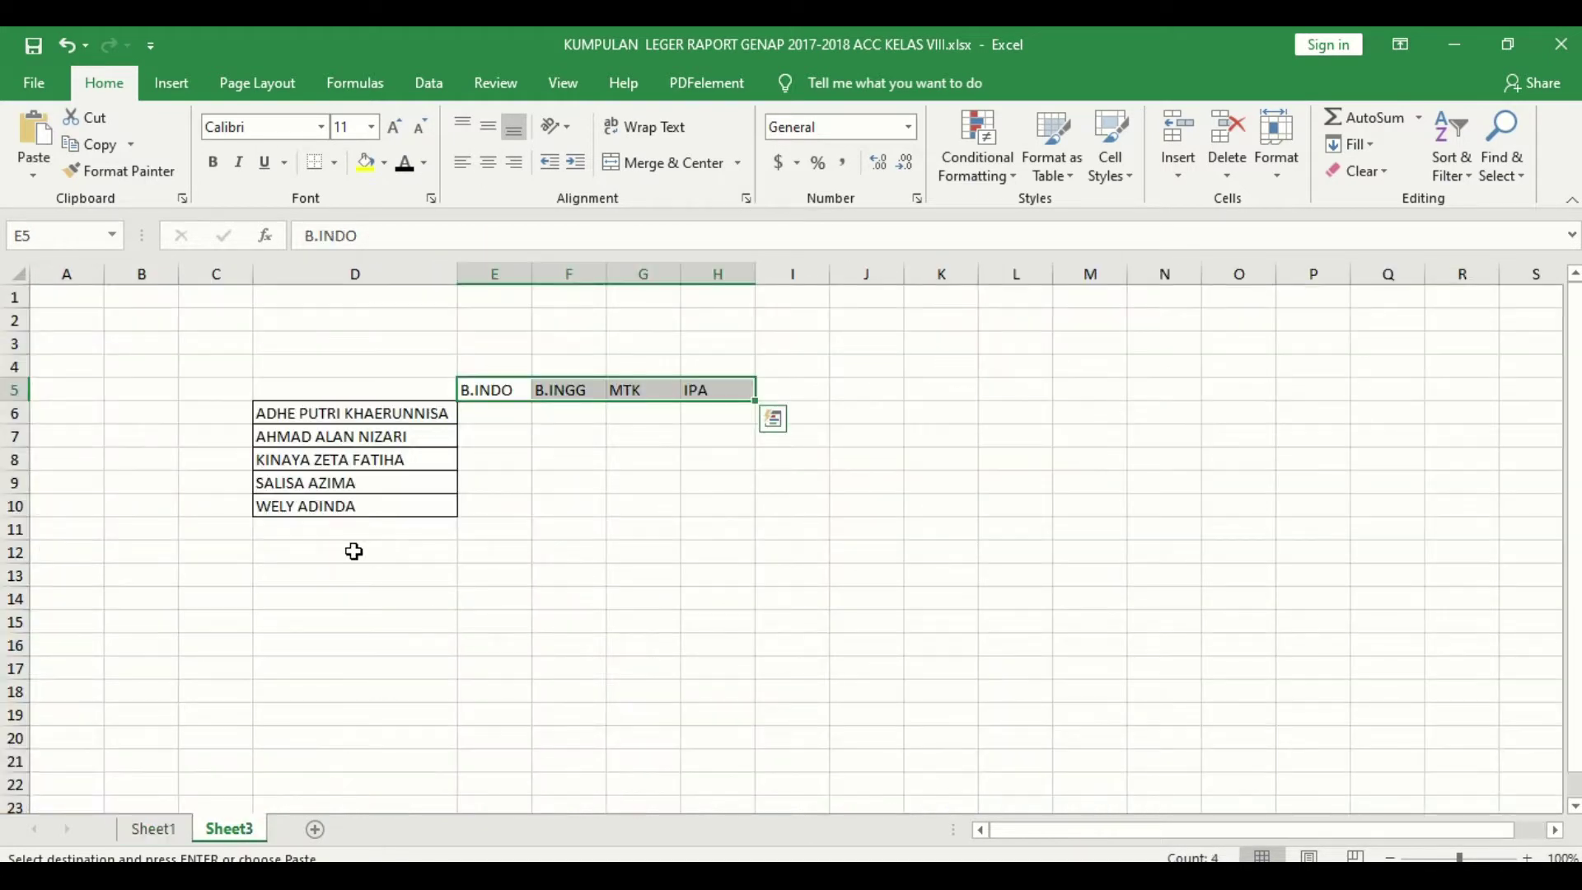
{"action": "left_click", "coordinate": [354, 534]}
{"action": "key", "text": "ctrl+v"}
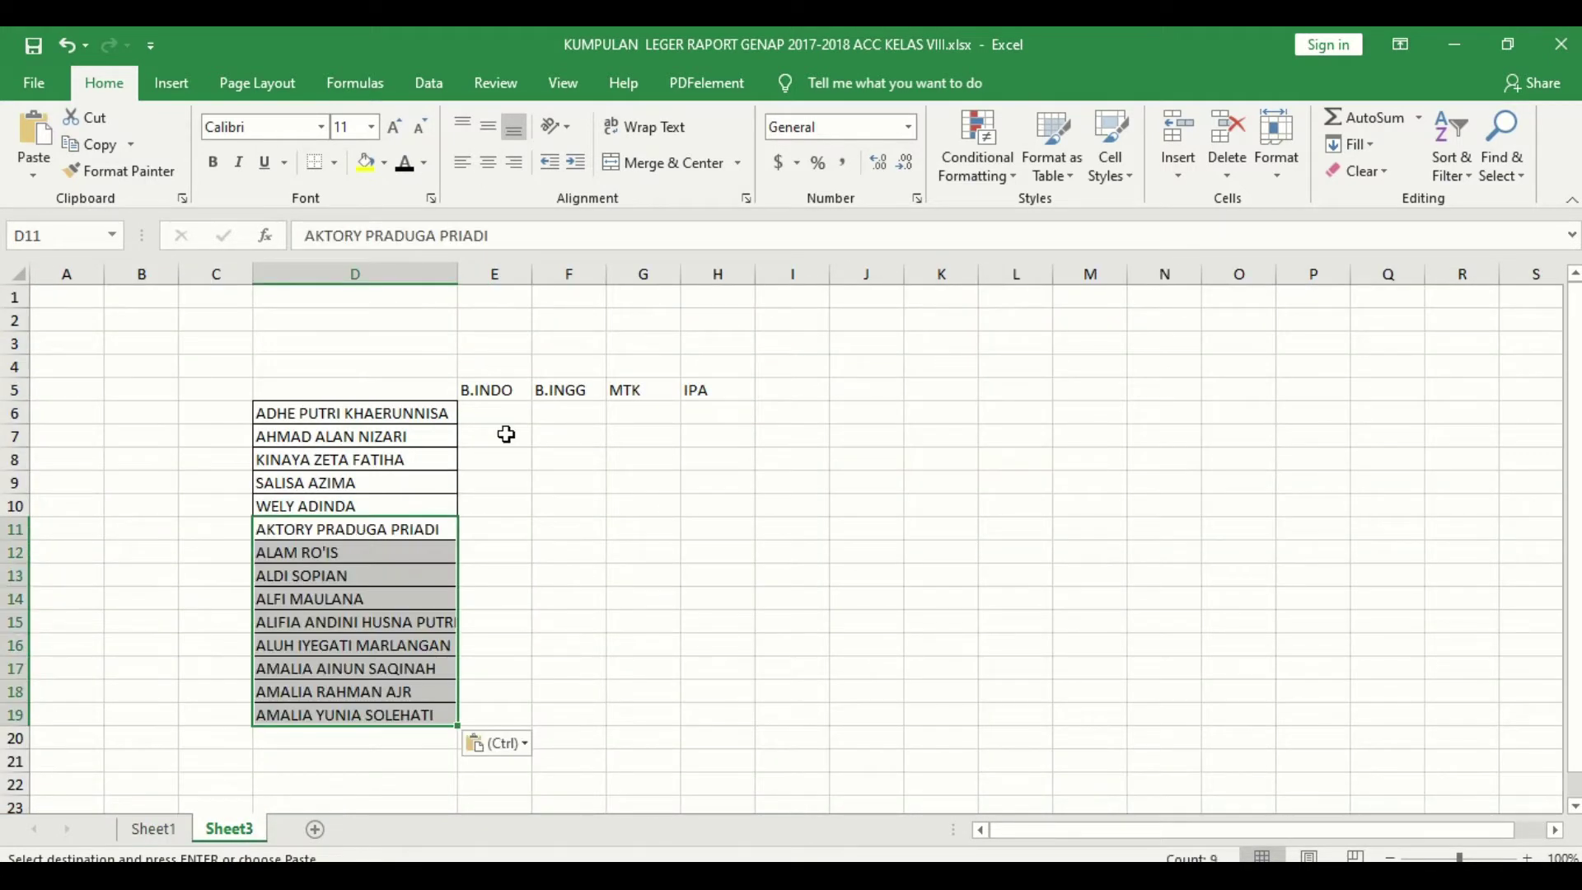
{"action": "left_click", "coordinate": [509, 410]}
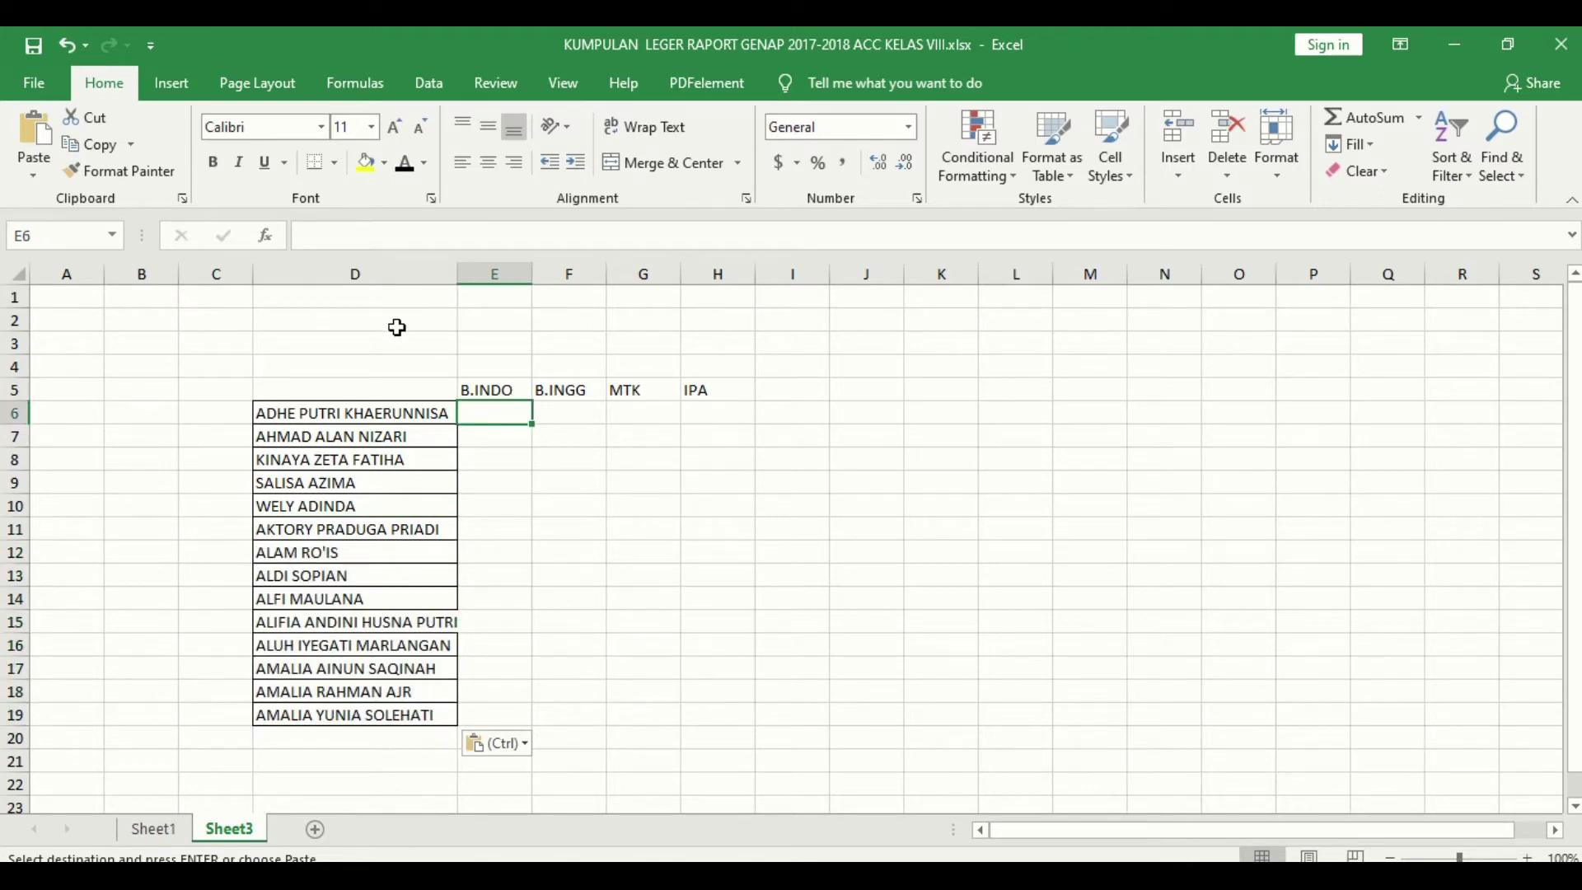
Step: Merge D2:H3 and enter the title 'REKAP NILAI SISWA MTSN 1 LOMBOK TENGAH (PENDAFTAR MAN IC)'
{"action": "left_click_drag", "start_coordinate": [392, 326], "coordinate": [714, 340]}
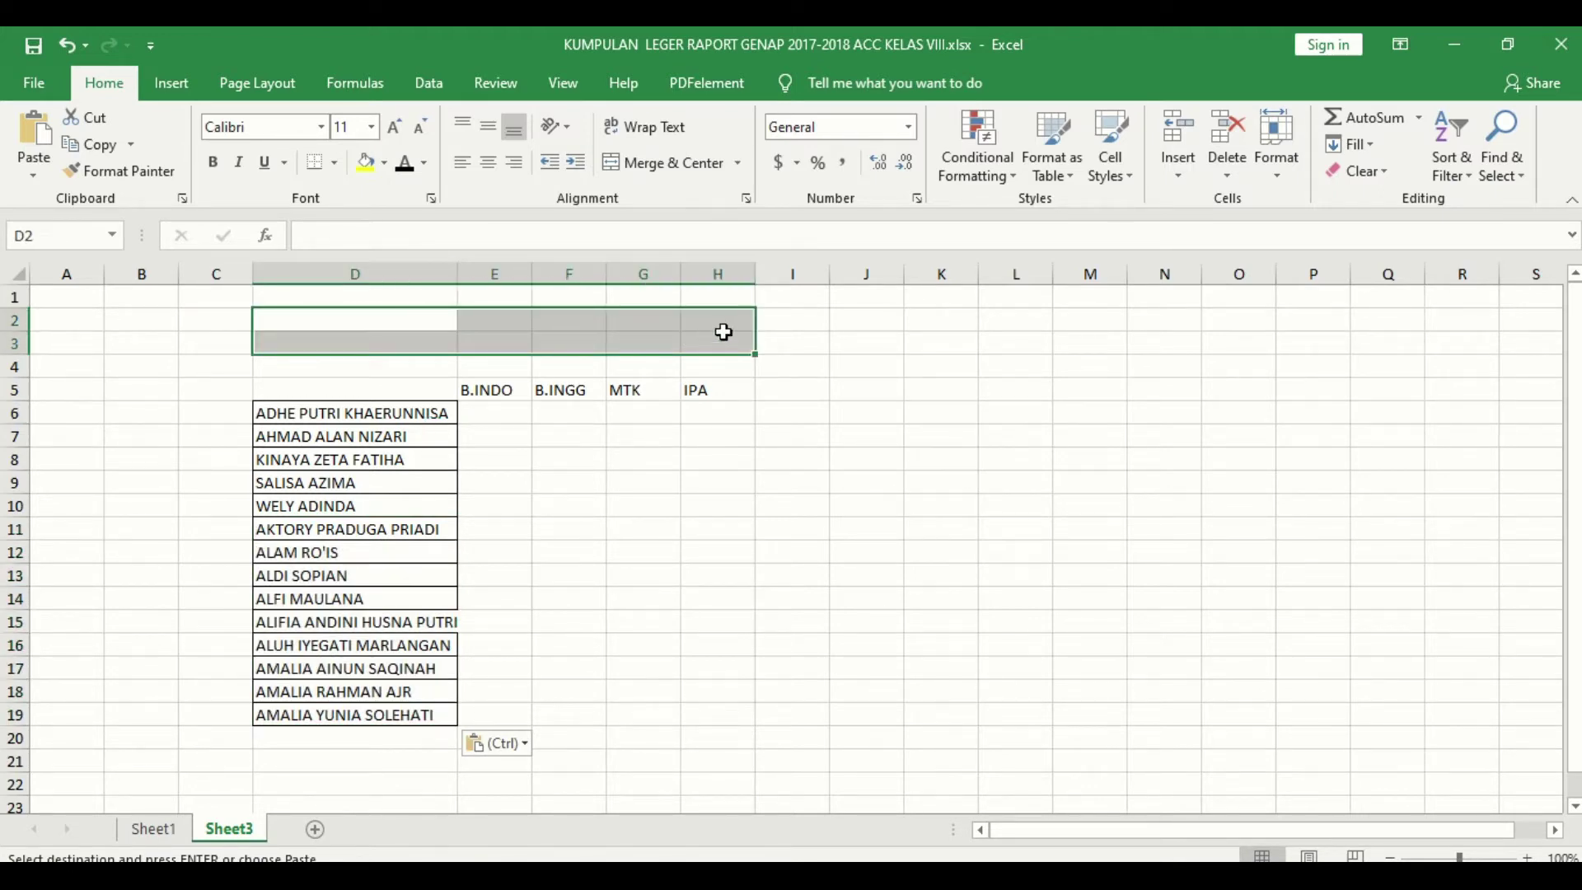
{"action": "left_click", "coordinate": [669, 163]}
{"action": "type", "text": "R"}
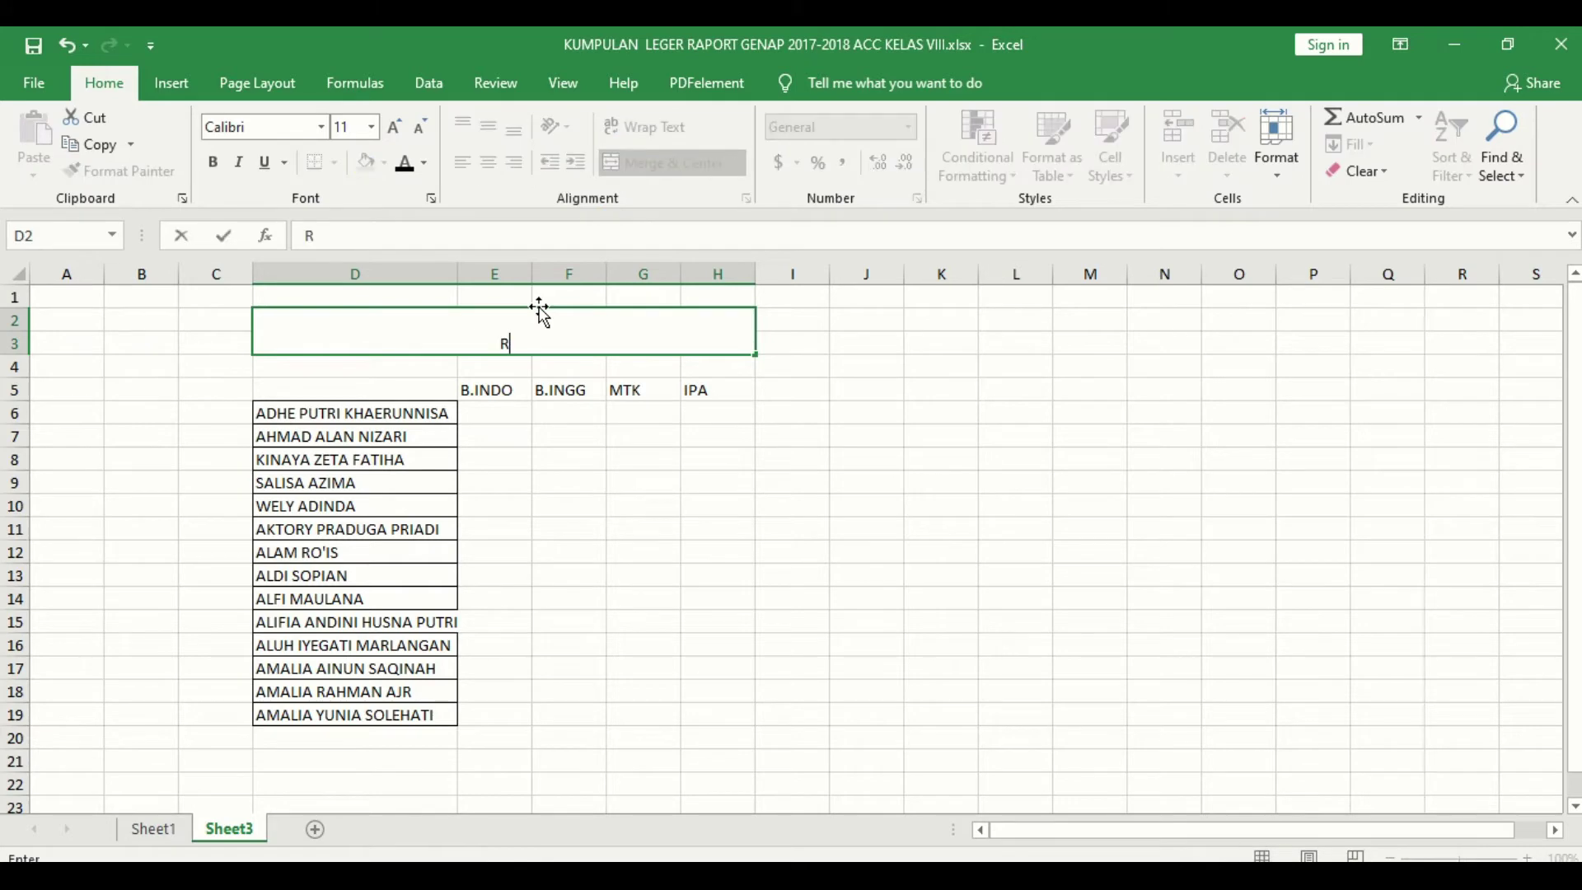
{"action": "type", "text": "EKAP NILAI SISWA M"}
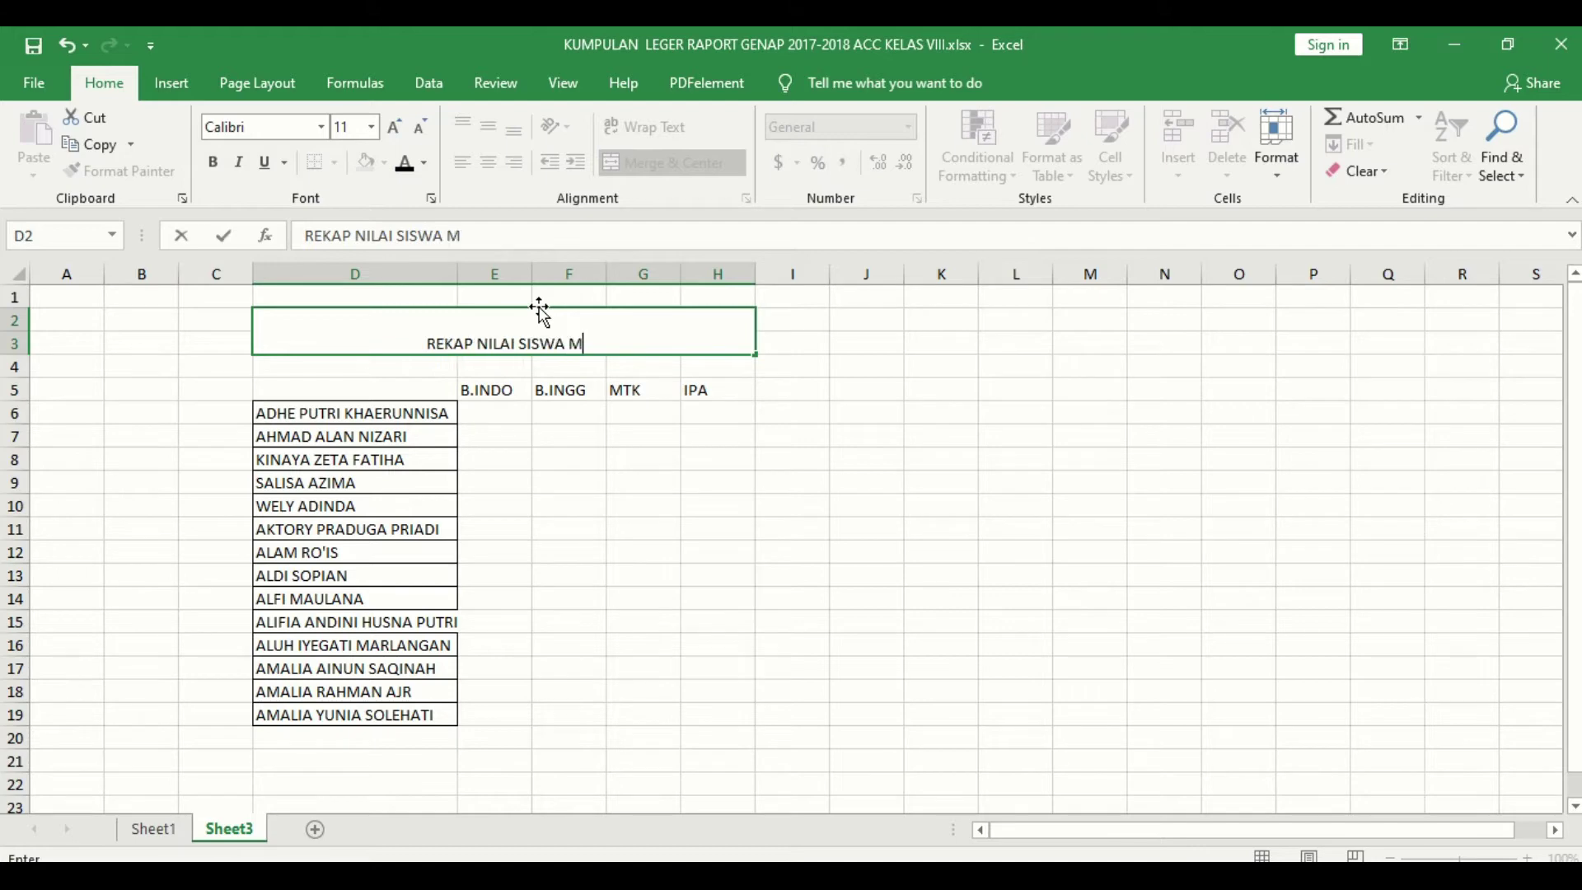
{"action": "type", "text": "TSN !"}
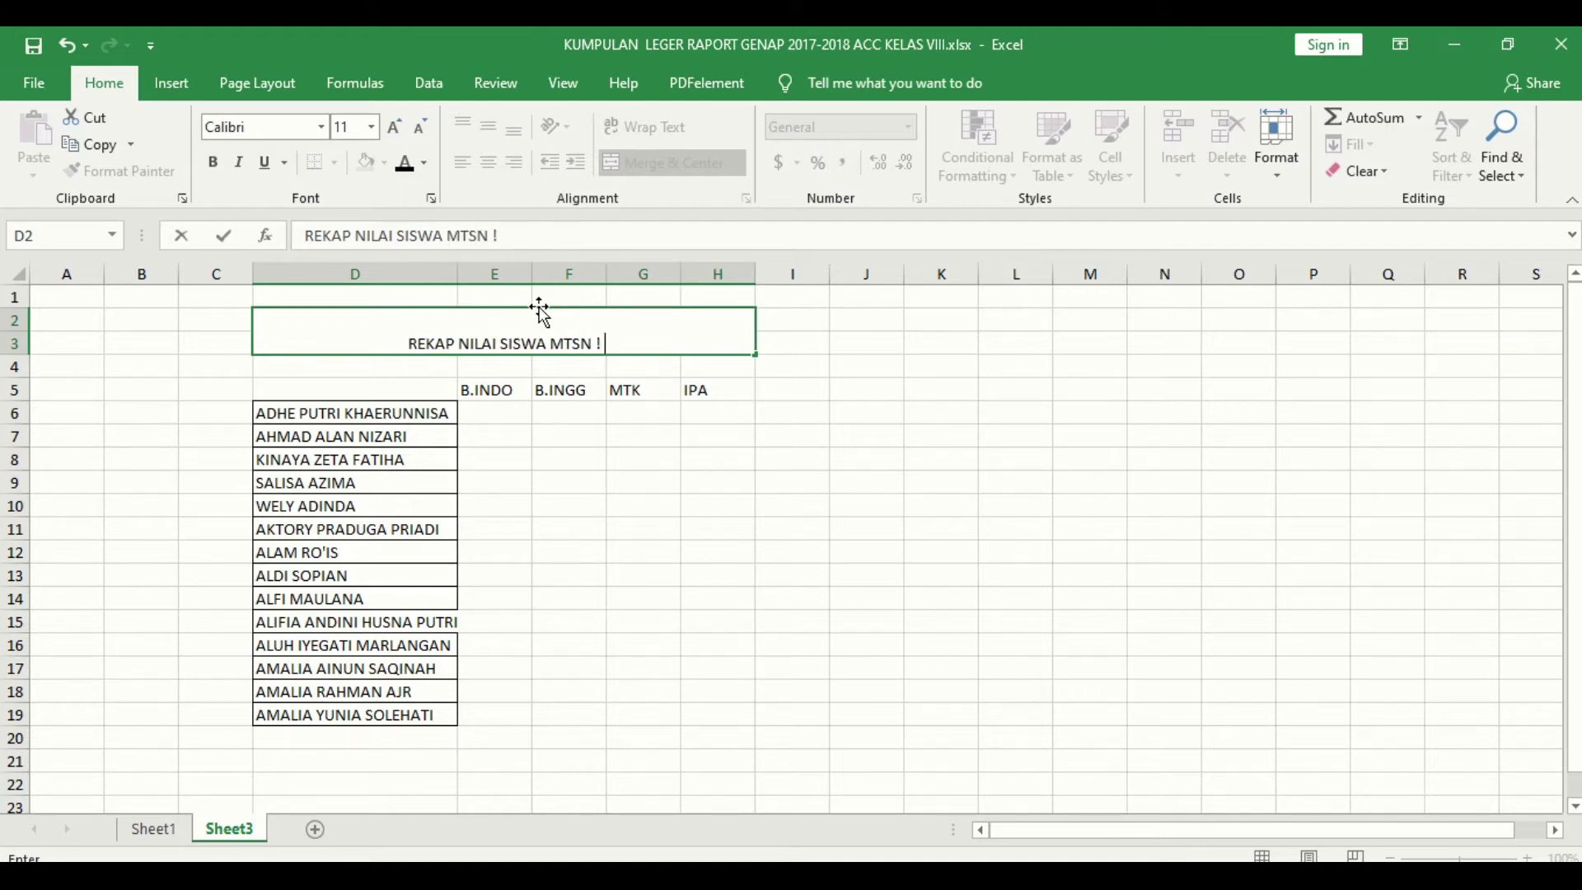
{"action": "key", "text": "BackSpace"}
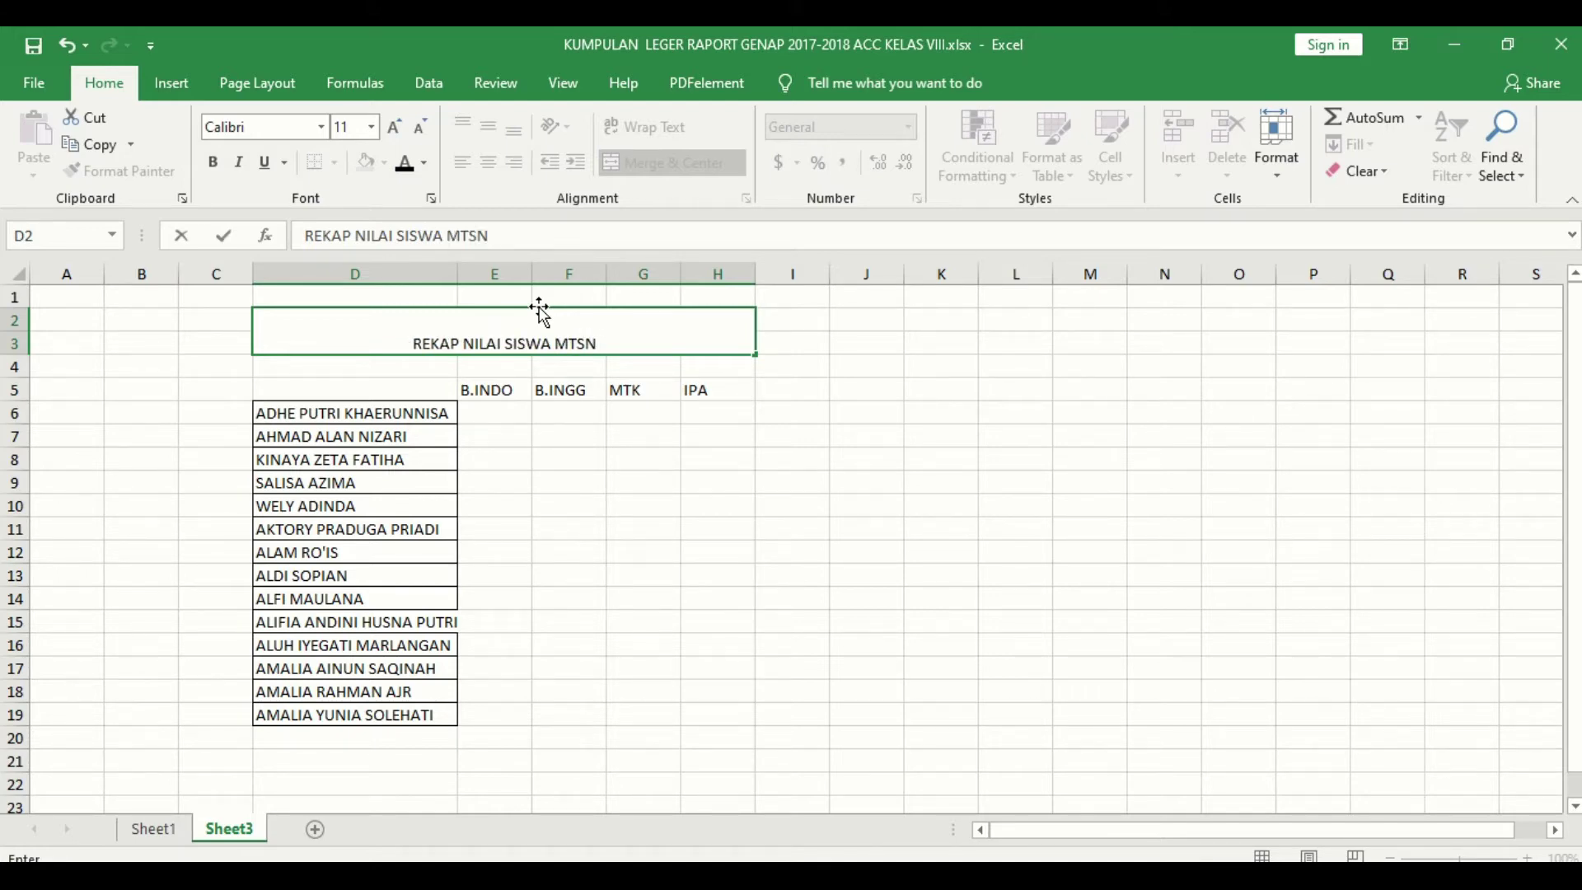
{"action": "type", "text": "1 LO"}
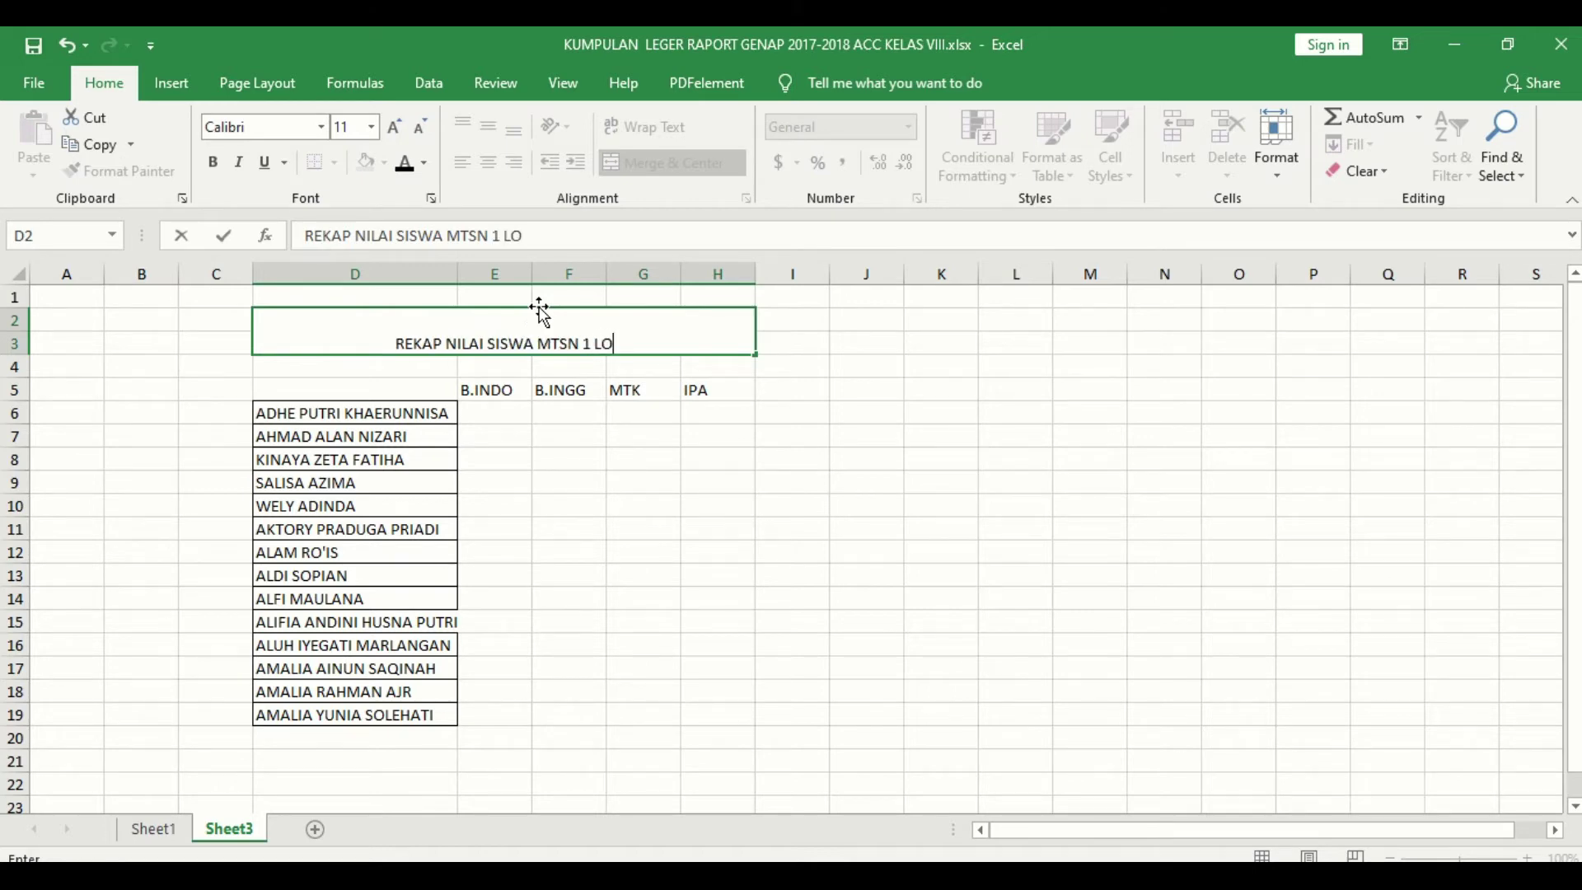
{"action": "type", "text": "MBOK TENGAH"}
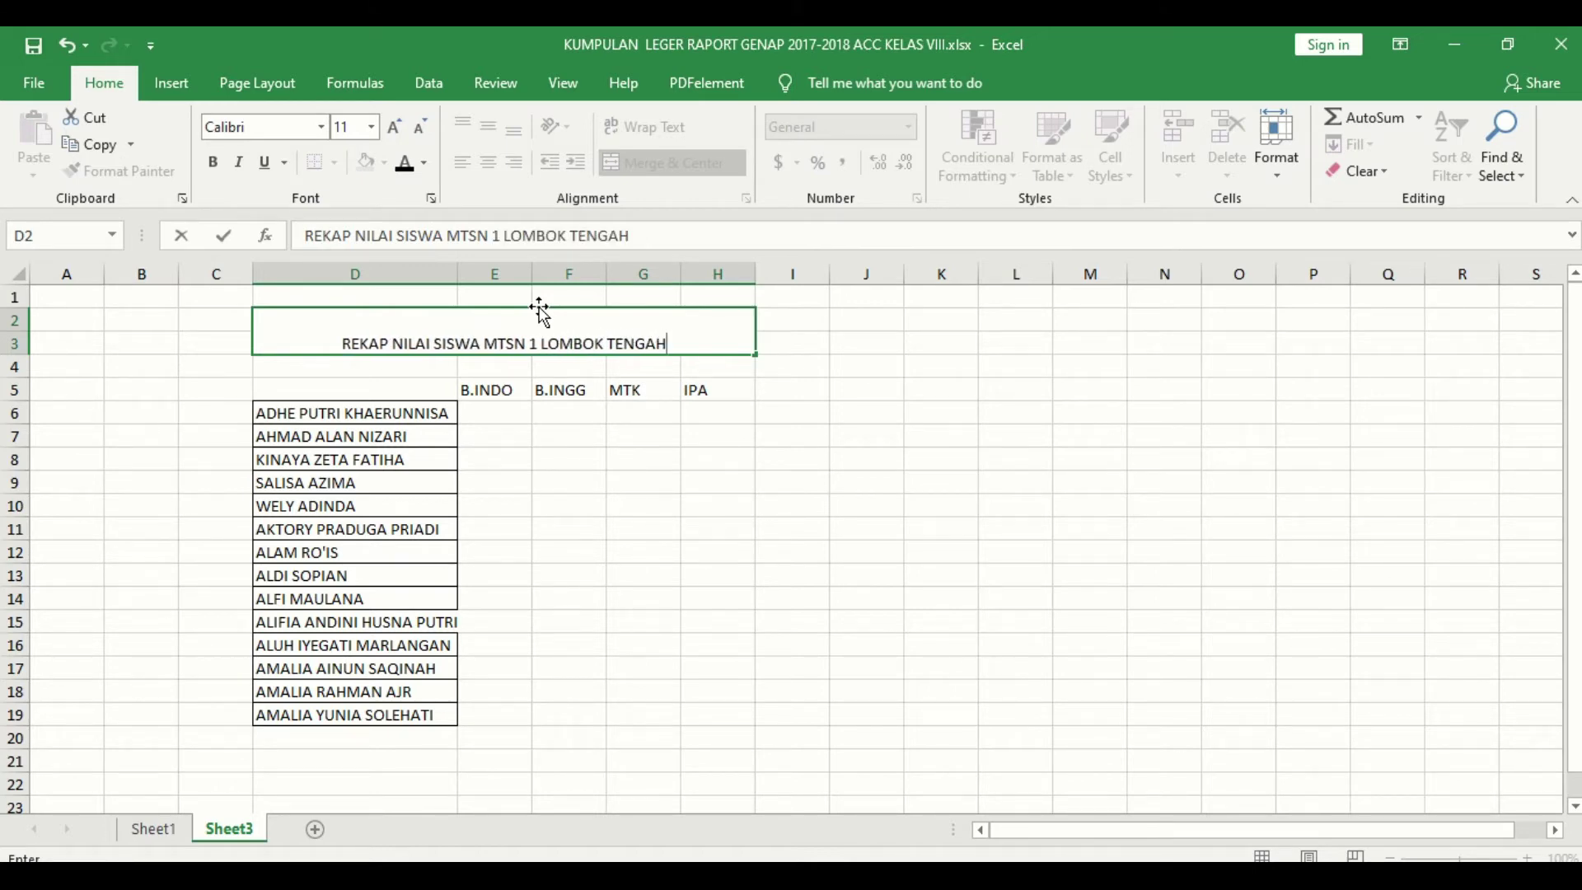
{"action": "type", "text": " (pendaftar"}
{"action": "key", "text": "BackSpace"}
{"action": "key", "text": "BackSpace"}
{"action": "key", "text": "BackSpace"}
{"action": "key", "text": "BackSpace"}
{"action": "key", "text": "BackSpace"}
{"action": "key", "text": "BackSpace"}
{"action": "key", "text": "BackSpace"}
{"action": "key", "text": "BackSpace"}
{"action": "key", "text": "BackSpace"}
{"action": "type", "text": "PENDA"}
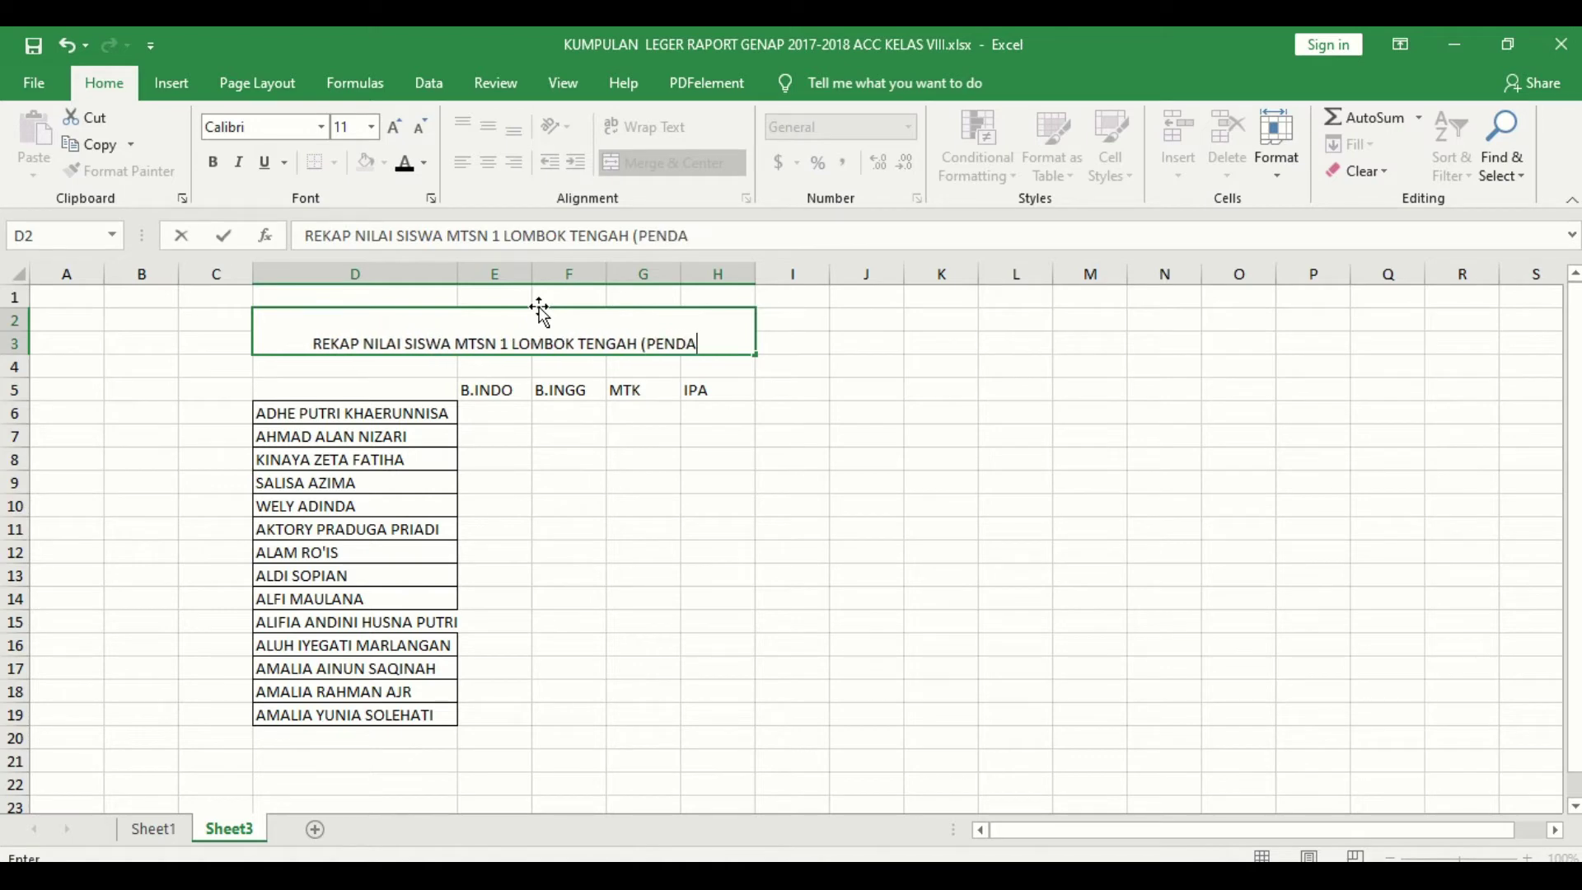
{"action": "type", "text": "FTAR "}
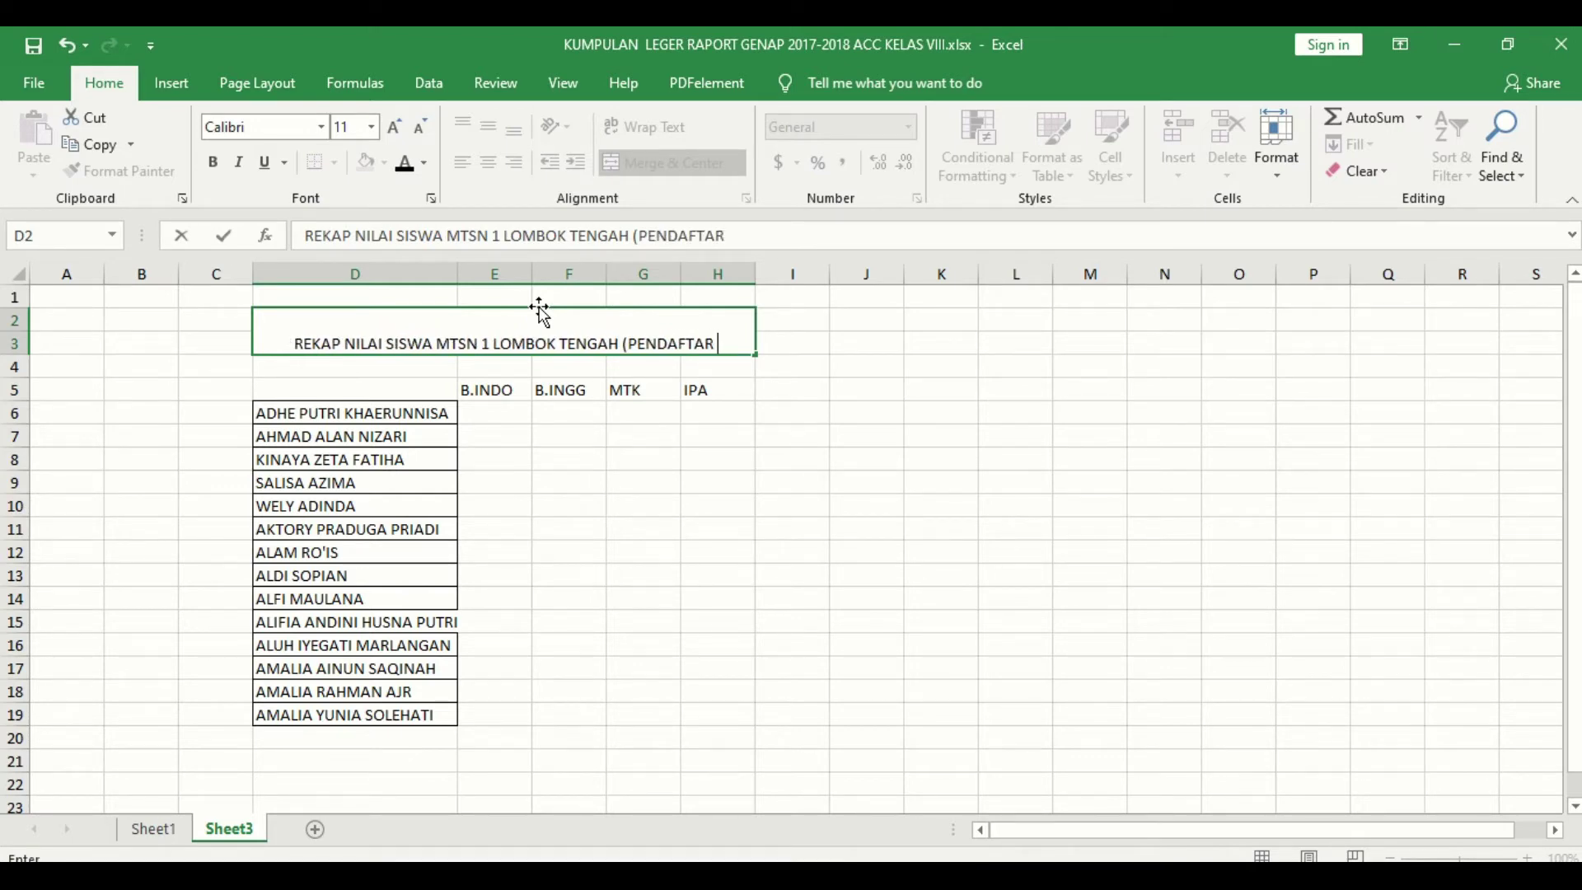
{"action": "type", "text": "MAN IC)"}
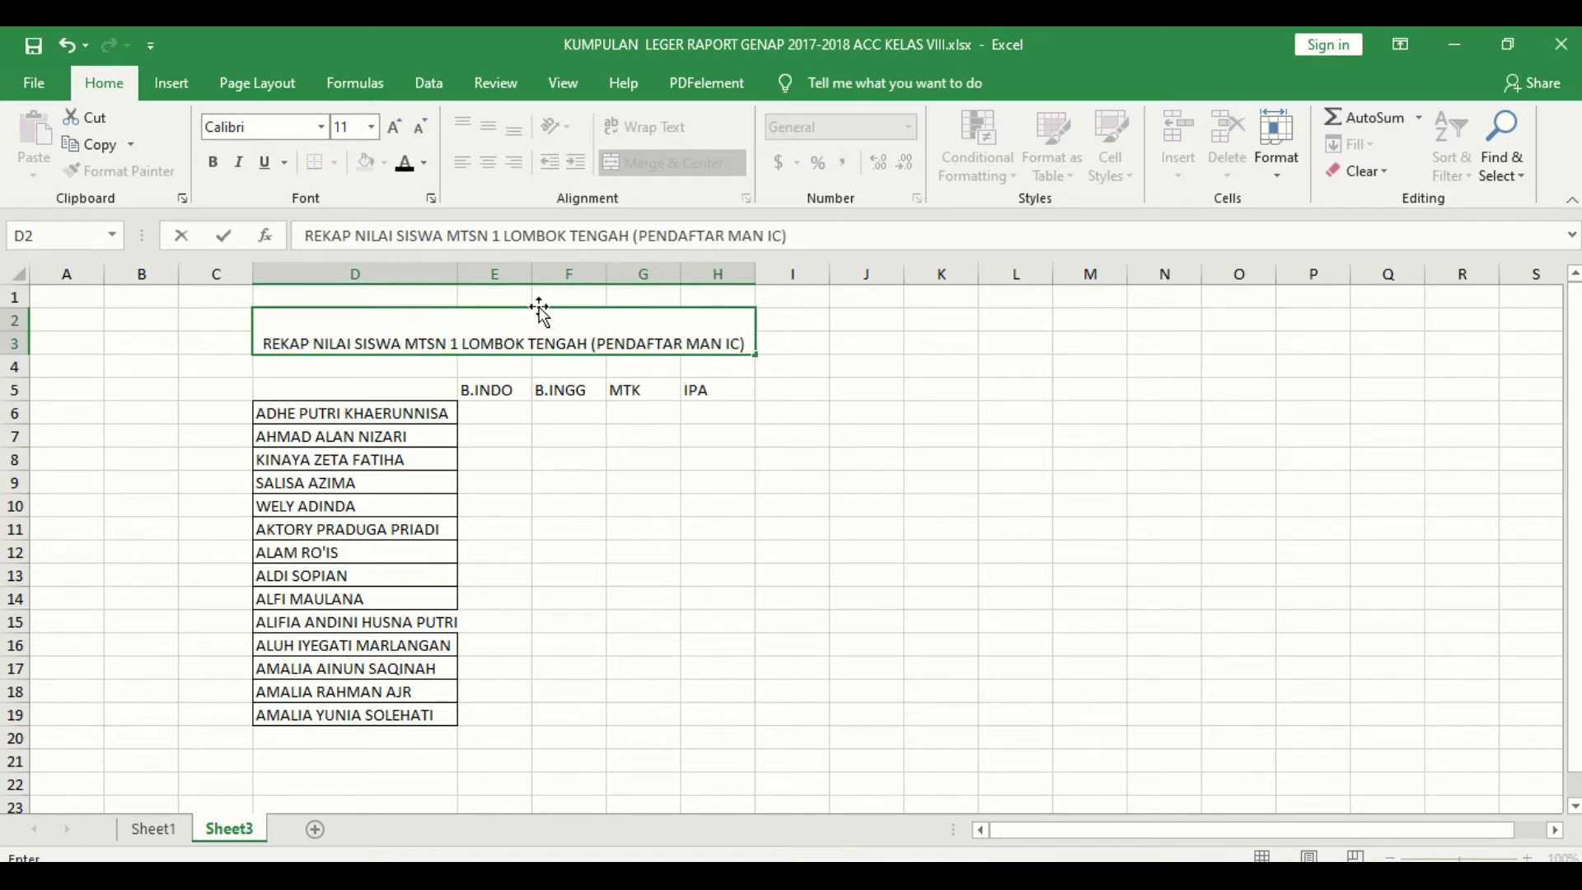
{"action": "key", "text": "Return"}
Step: Make the merged title bold and vertically centred in its cell
{"action": "left_click", "coordinate": [538, 306]}
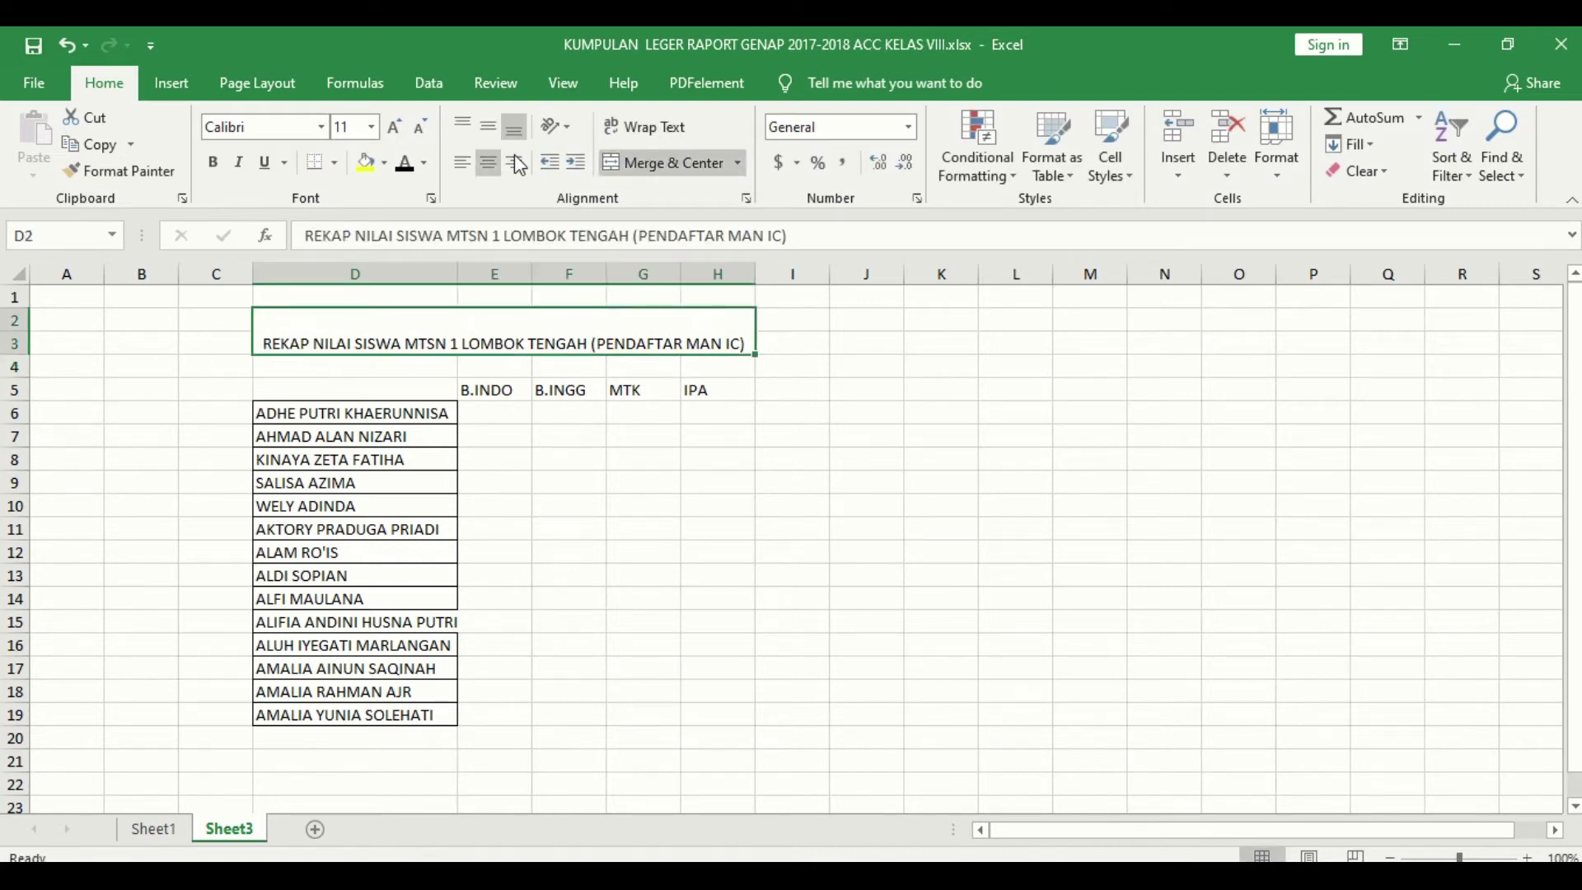
{"action": "left_click", "coordinate": [485, 128]}
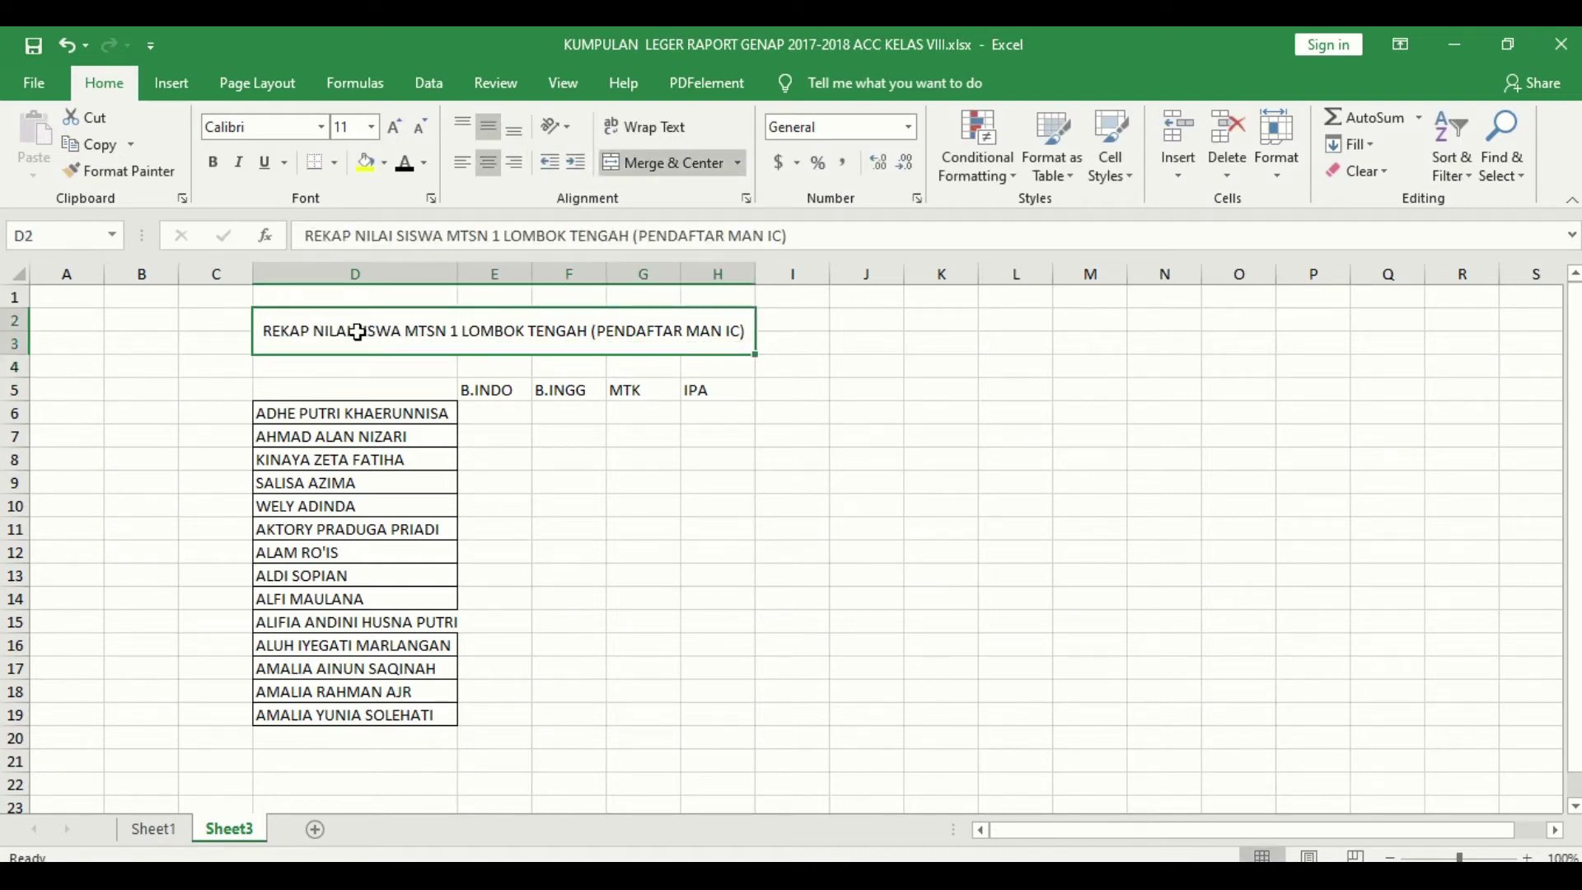
{"action": "left_click", "coordinate": [212, 162]}
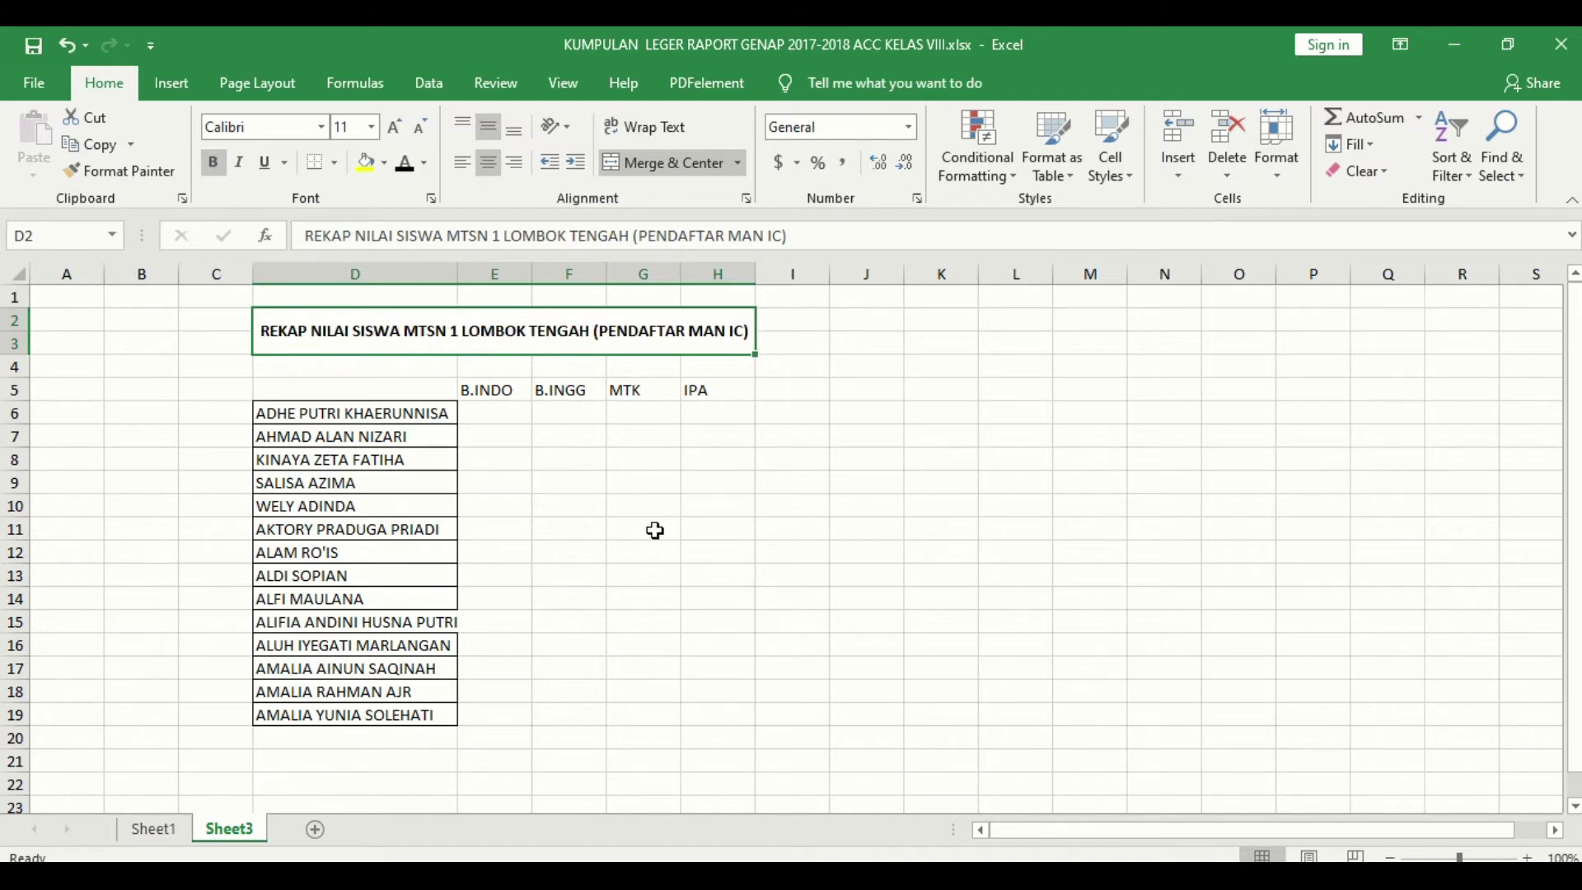
{"action": "left_click", "coordinate": [386, 391]}
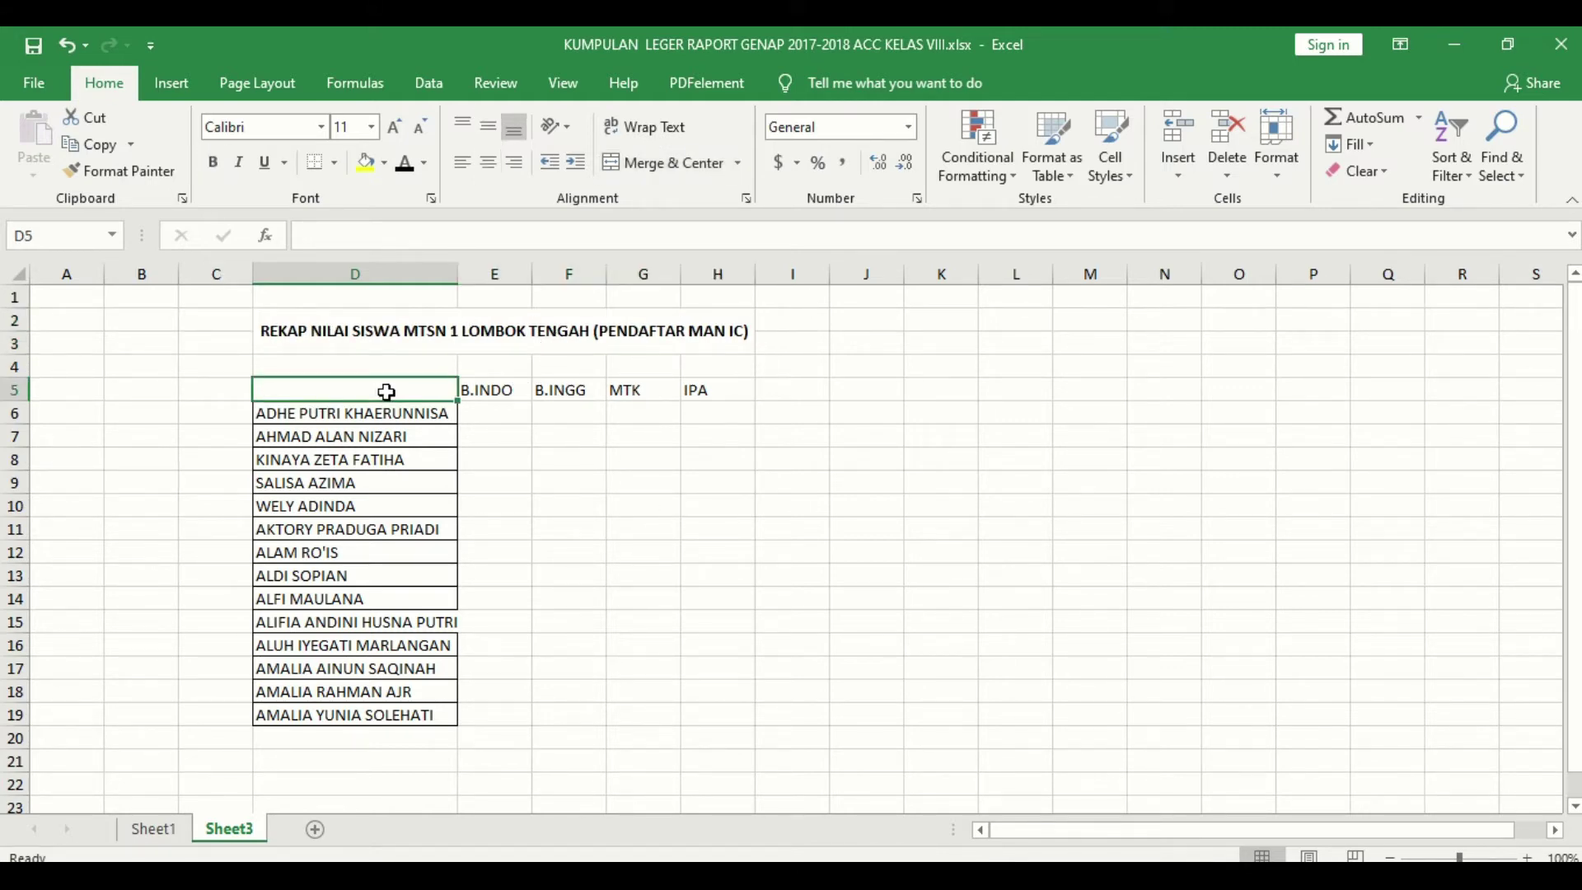
Step: Enter NAMA in D5 and check the 14 student names below it in D6:D19
{"action": "type", "text": "n"}
{"action": "key", "text": "BackSpace"}
{"action": "type", "text": "NAMA"}
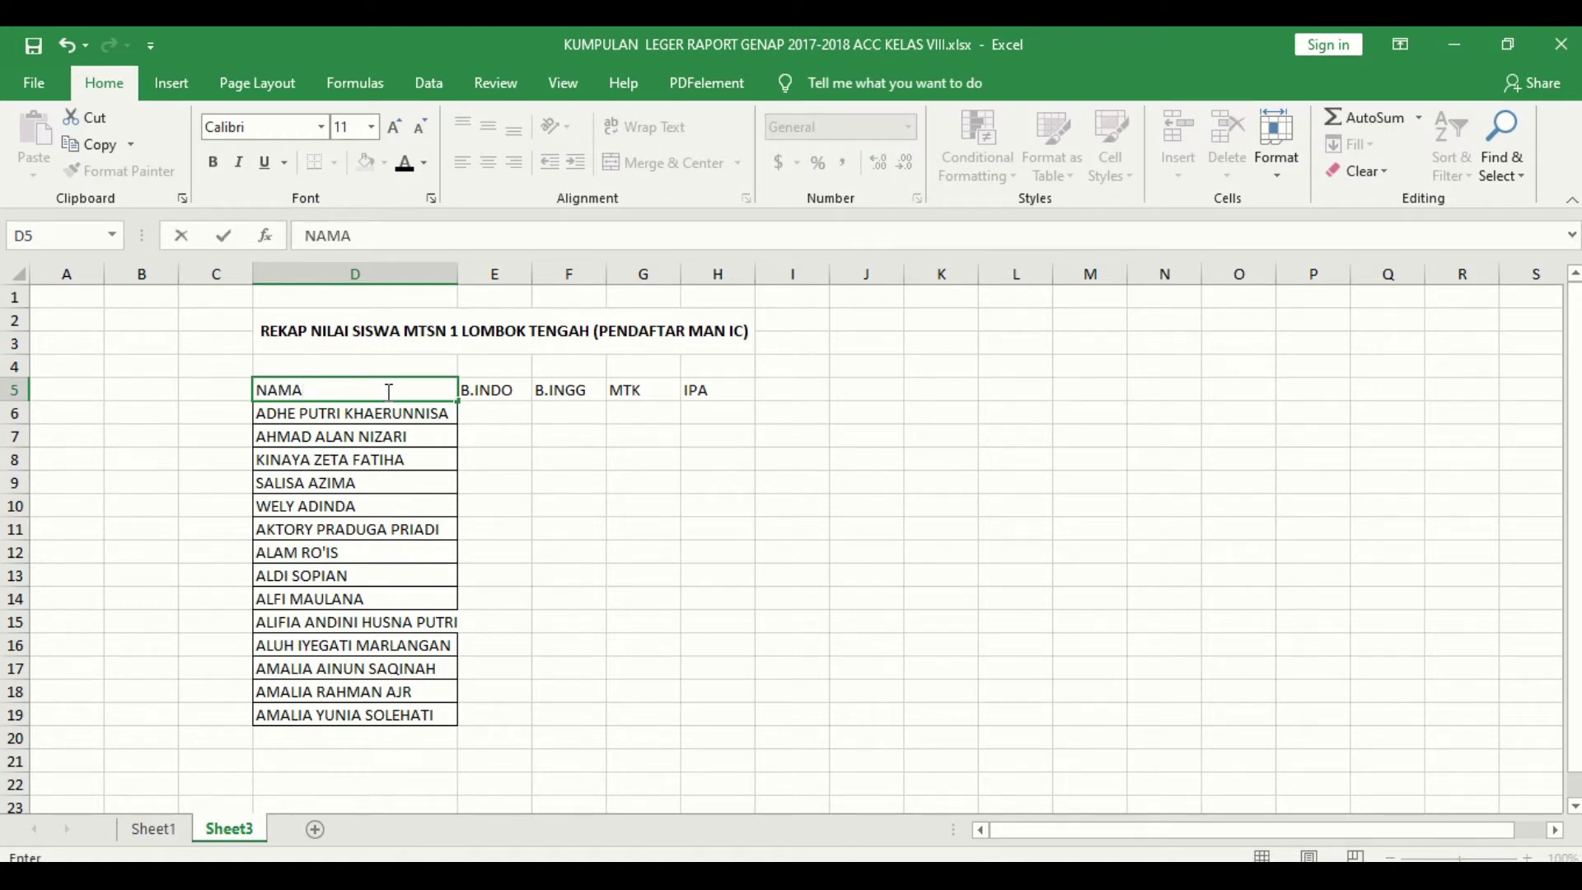
{"action": "key", "text": "Return"}
{"action": "left_click_drag", "start_coordinate": [373, 414], "coordinate": [401, 694]}
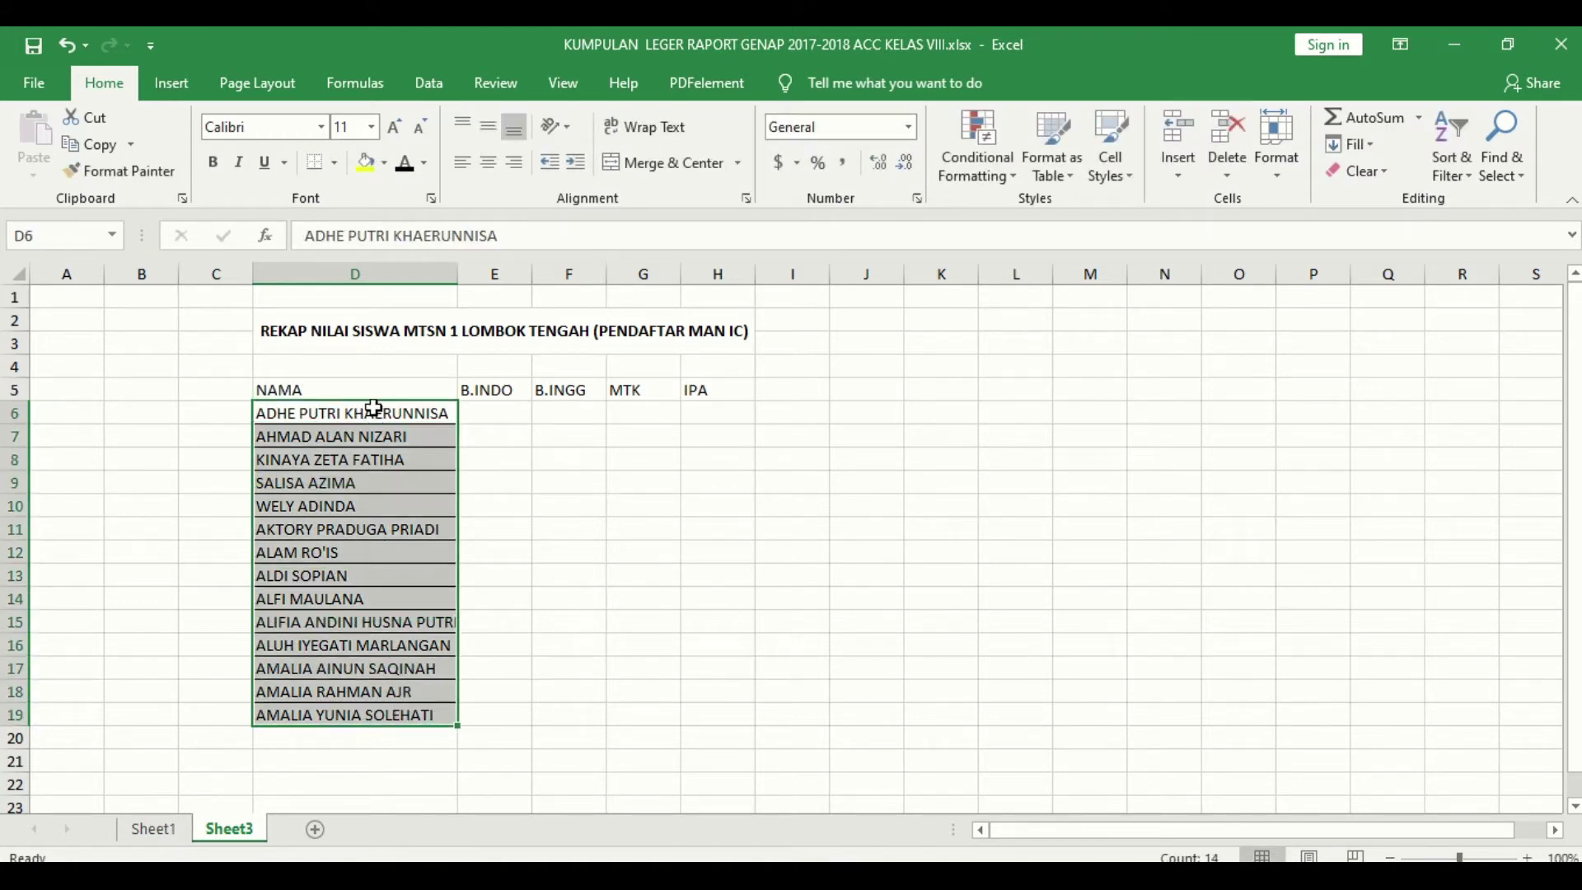
{"action": "left_click", "coordinate": [422, 413]}
Step: Begin the formula =vlookup( in cell E6 under B.INDO
{"action": "left_click", "coordinate": [489, 413]}
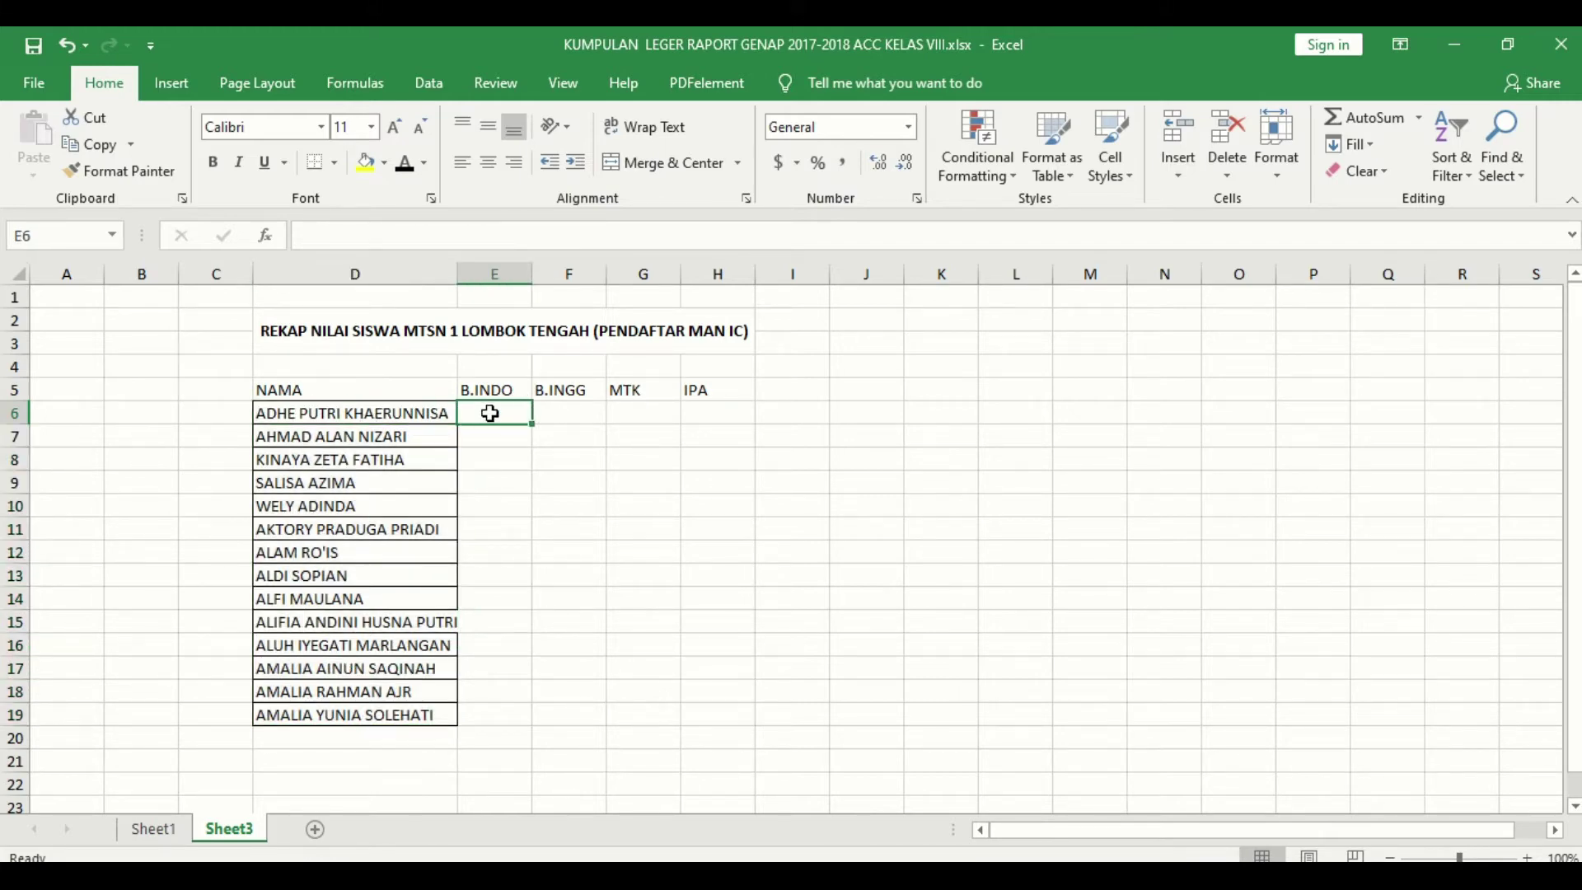
{"action": "left_click", "coordinate": [561, 419]}
{"action": "left_click", "coordinate": [628, 422]}
{"action": "left_click", "coordinate": [697, 428]}
{"action": "left_click", "coordinate": [708, 418]}
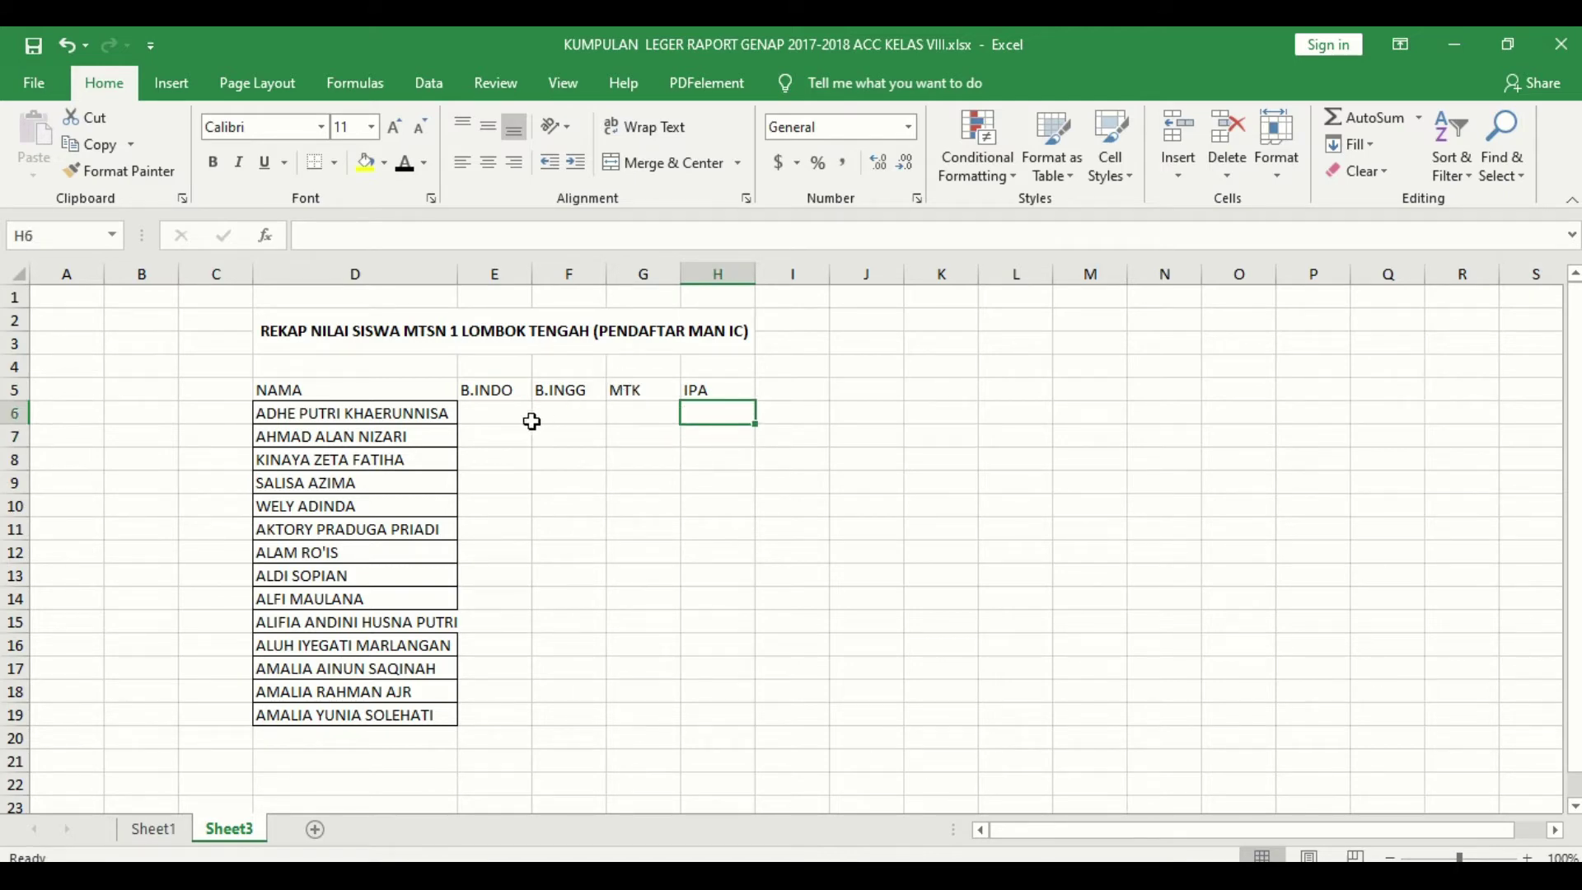
{"action": "left_click", "coordinate": [497, 414]}
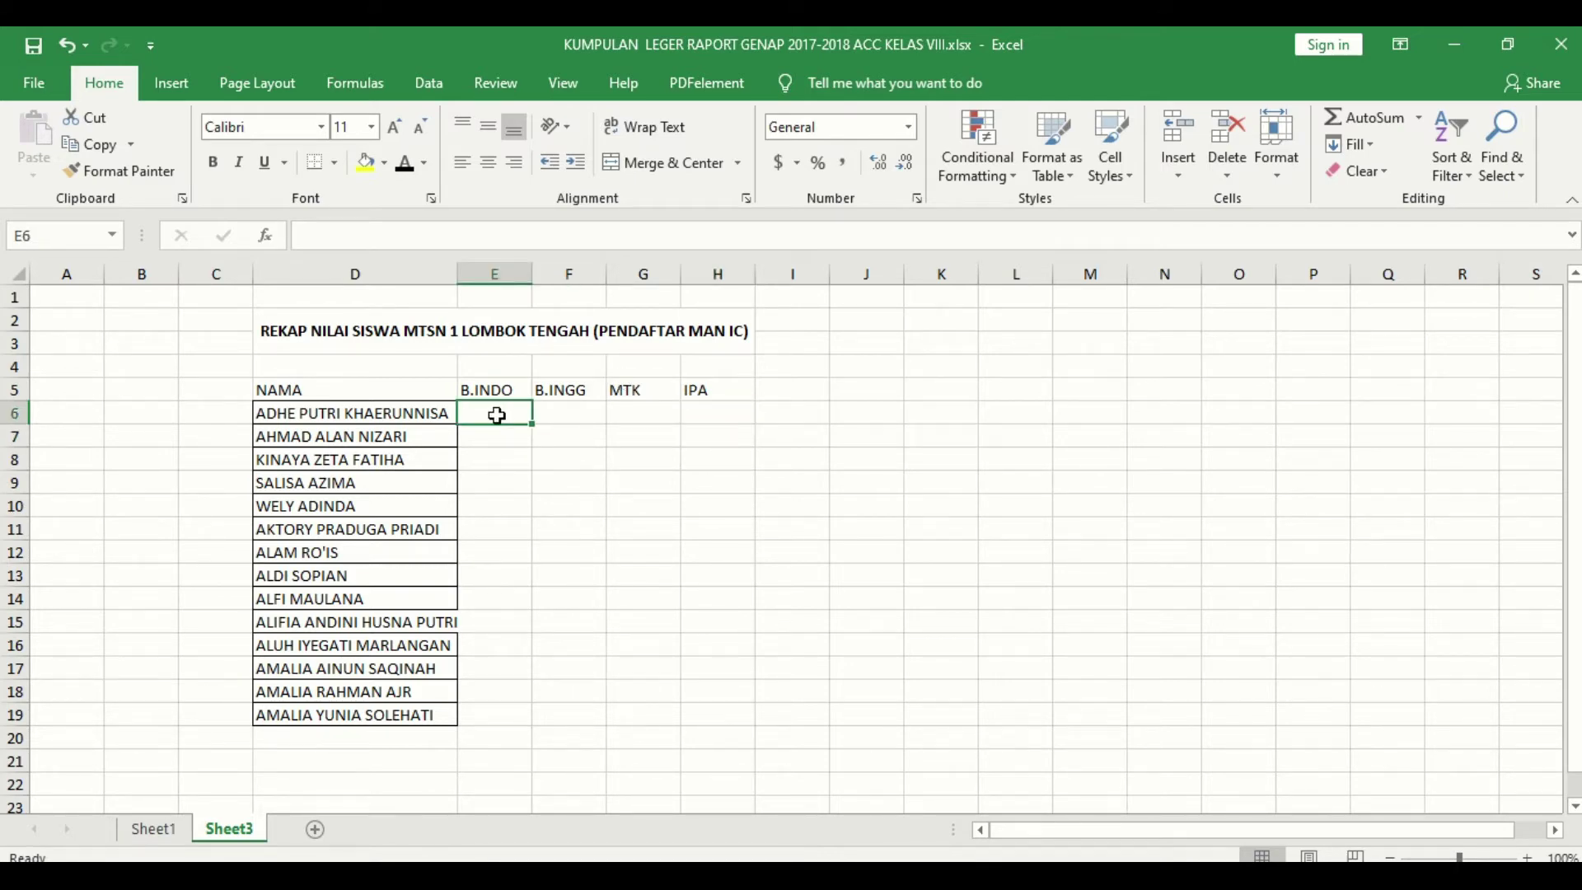
{"action": "type", "text": "=v"}
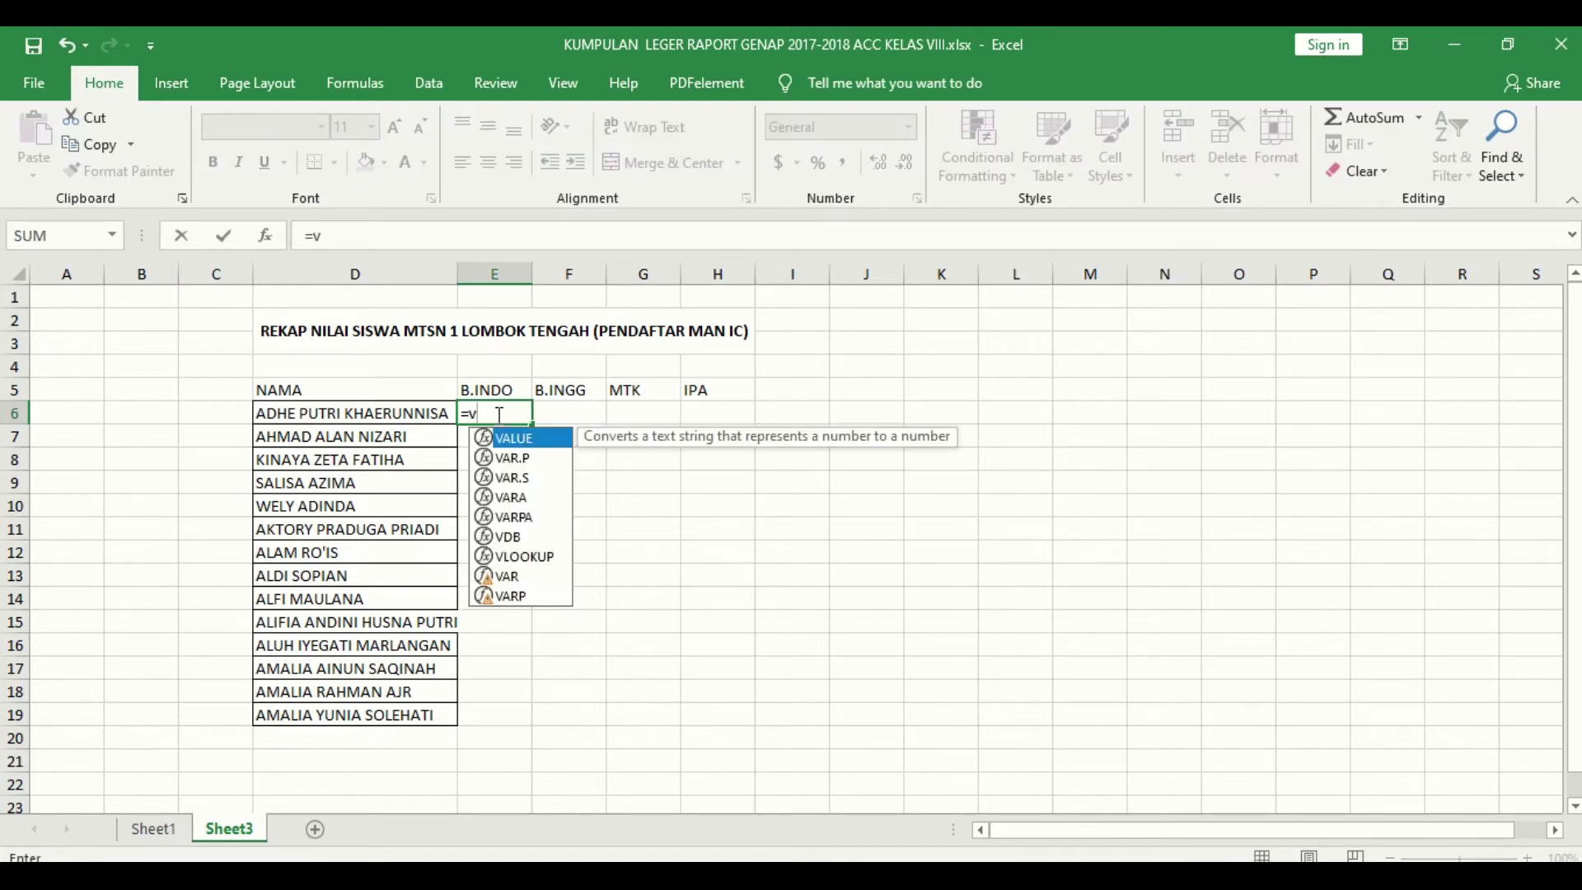
{"action": "key", "text": "BackSpace"}
{"action": "type", "text": "V"}
{"action": "key", "text": "Escape"}
{"action": "key", "text": "BackSpace"}
{"action": "type", "text": "vlookup("}
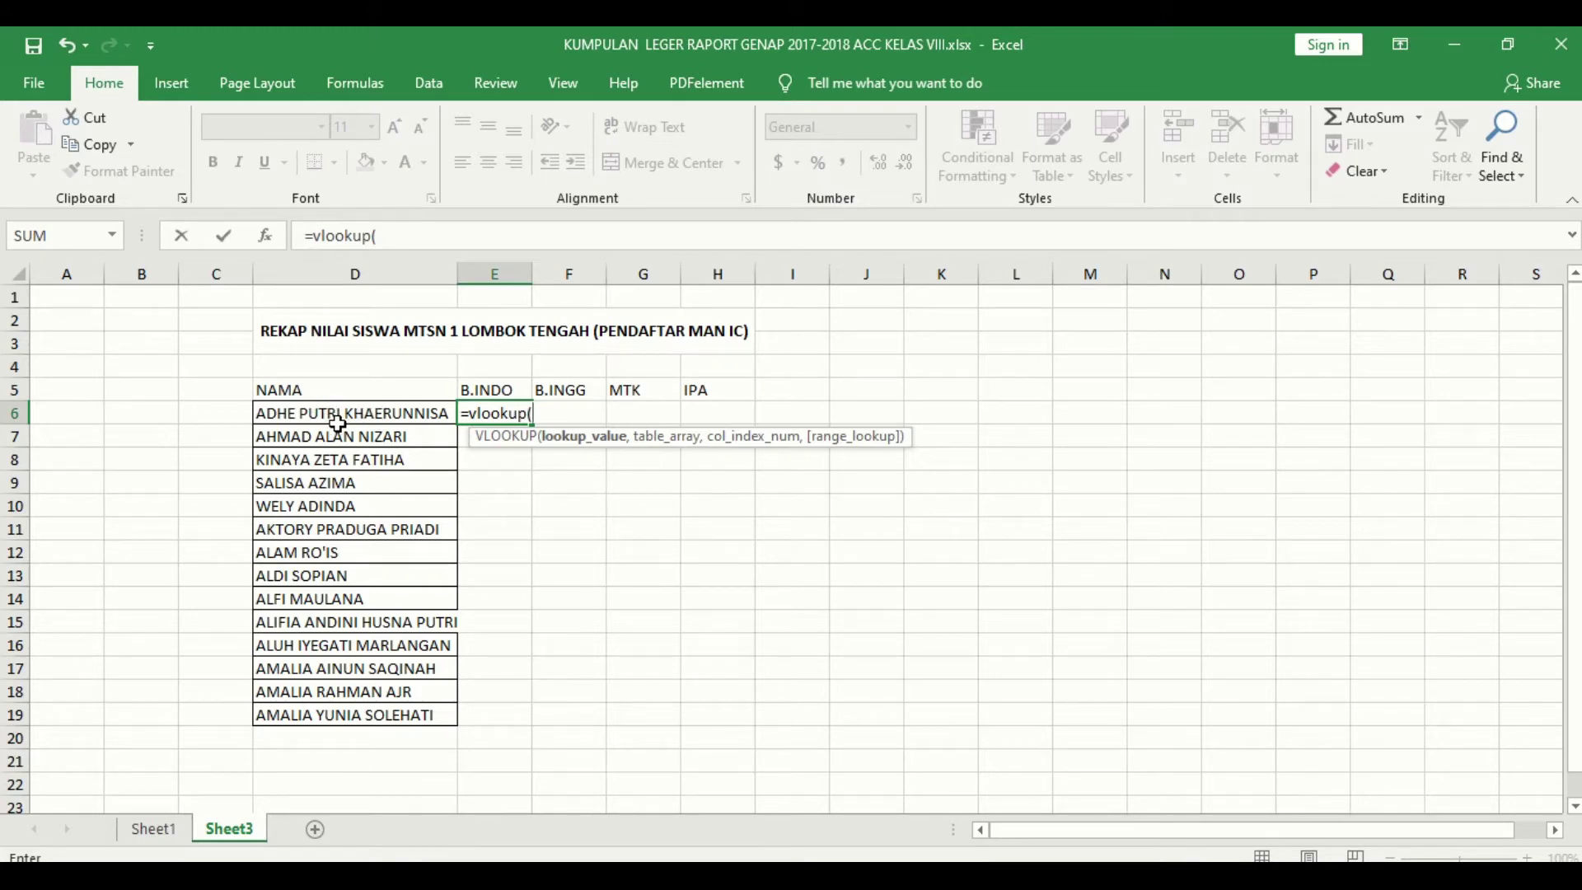
Step: Use D6's student name as the lookup value and move to Sheet1 for the table
{"action": "left_click", "coordinate": [343, 420]}
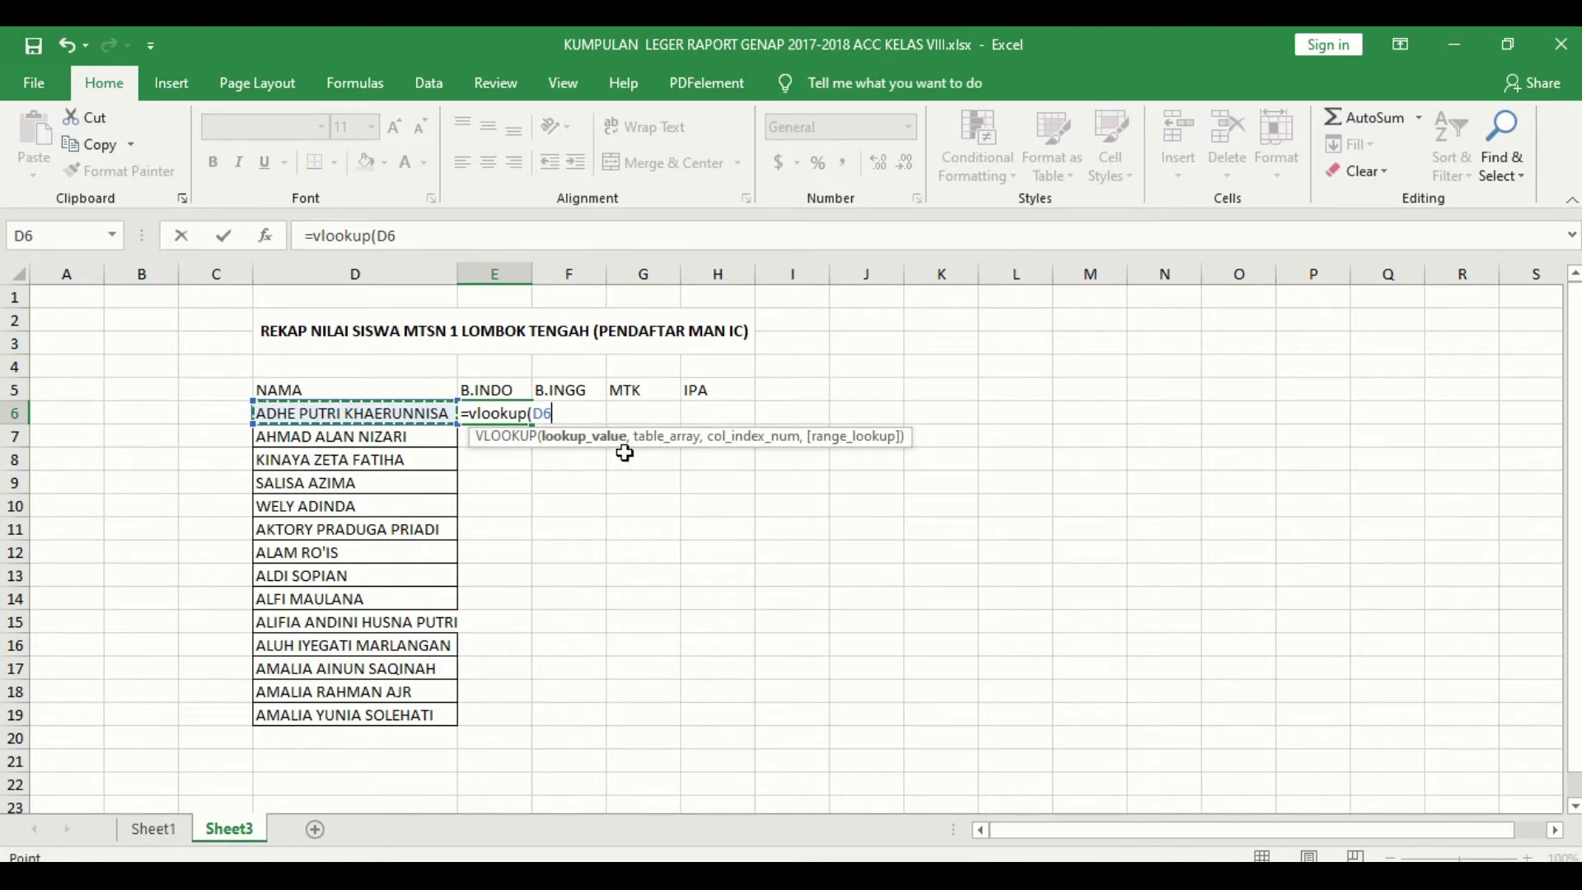
{"action": "type", "text": ","}
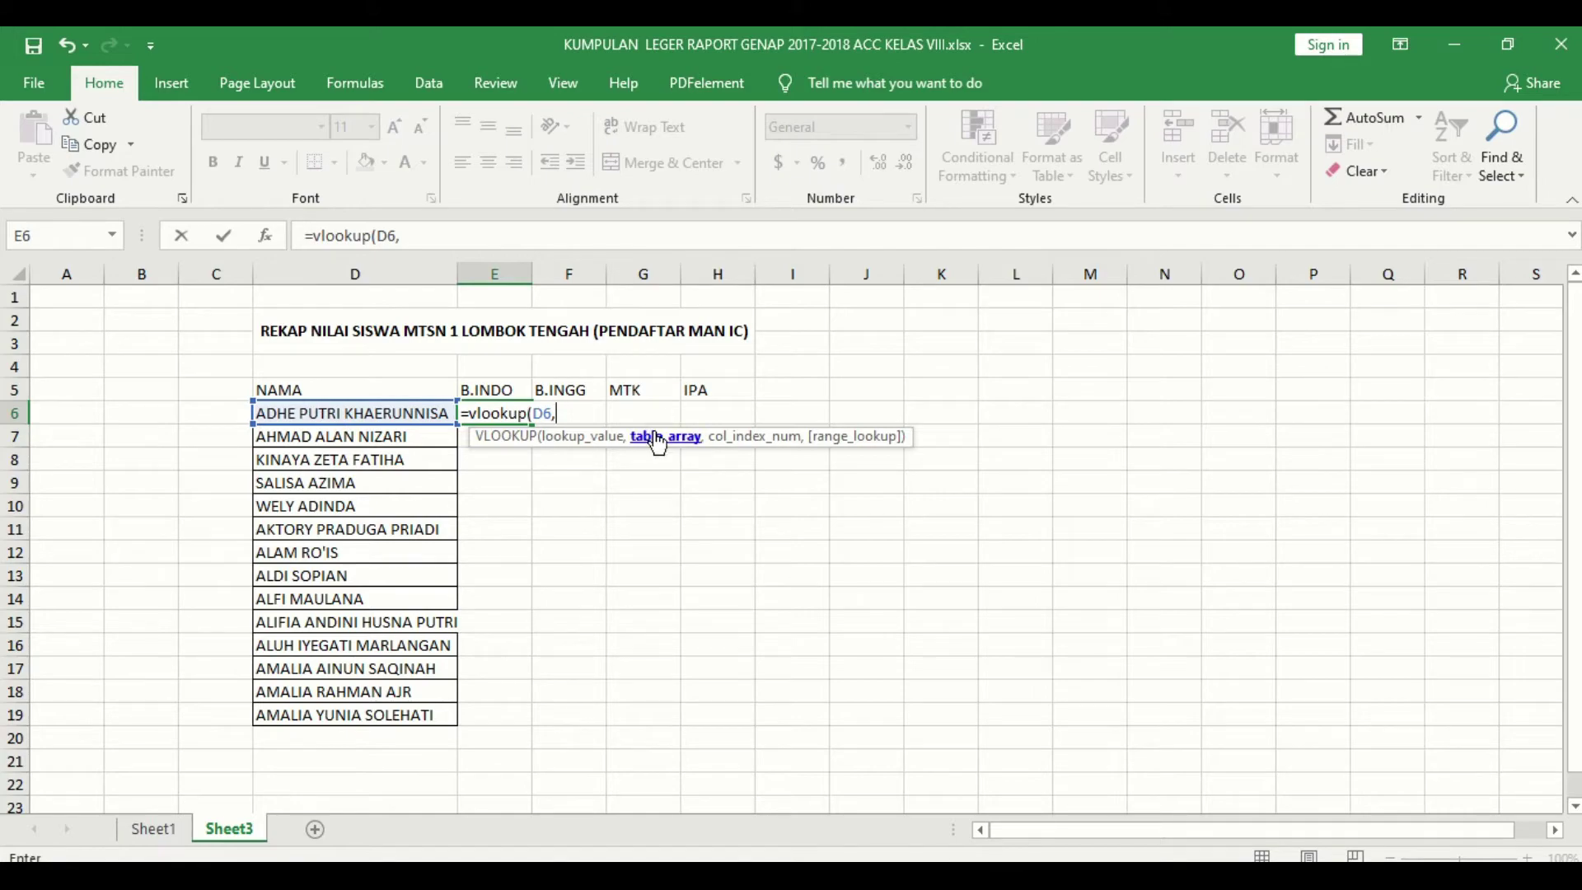
{"action": "left_click", "coordinate": [169, 838]}
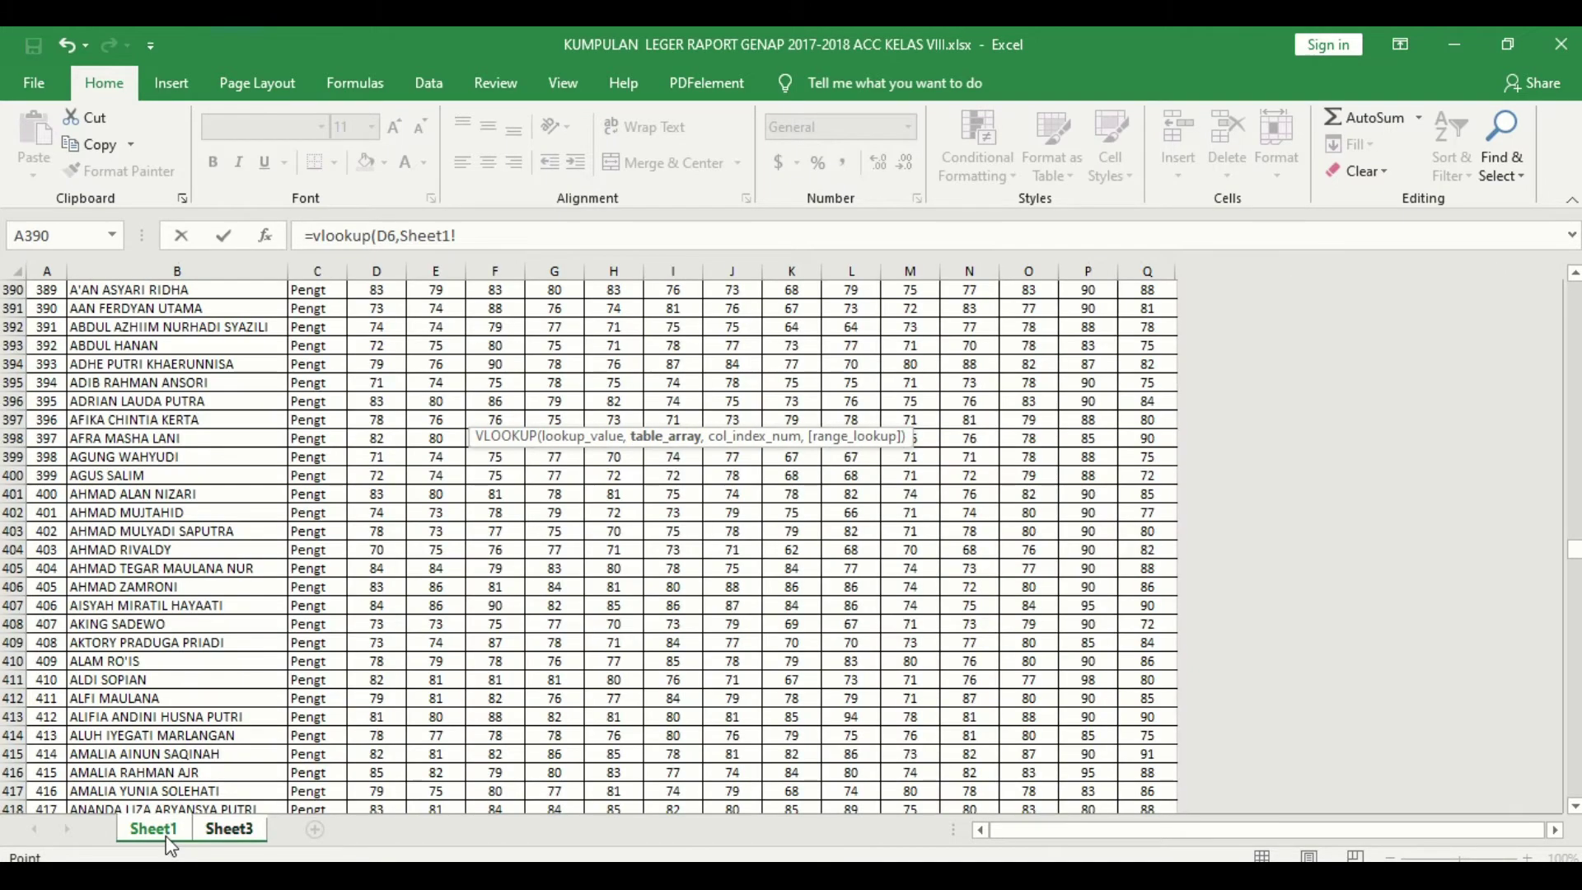
Step: Select Sheet1!B2:Q2 as the VLOOKUP table range, extending from B2 to column Q
{"action": "scroll", "coordinate": [236, 569], "scroll_direction": "up", "scroll_amount": 7}
{"action": "key", "text": "ctrl+Home"}
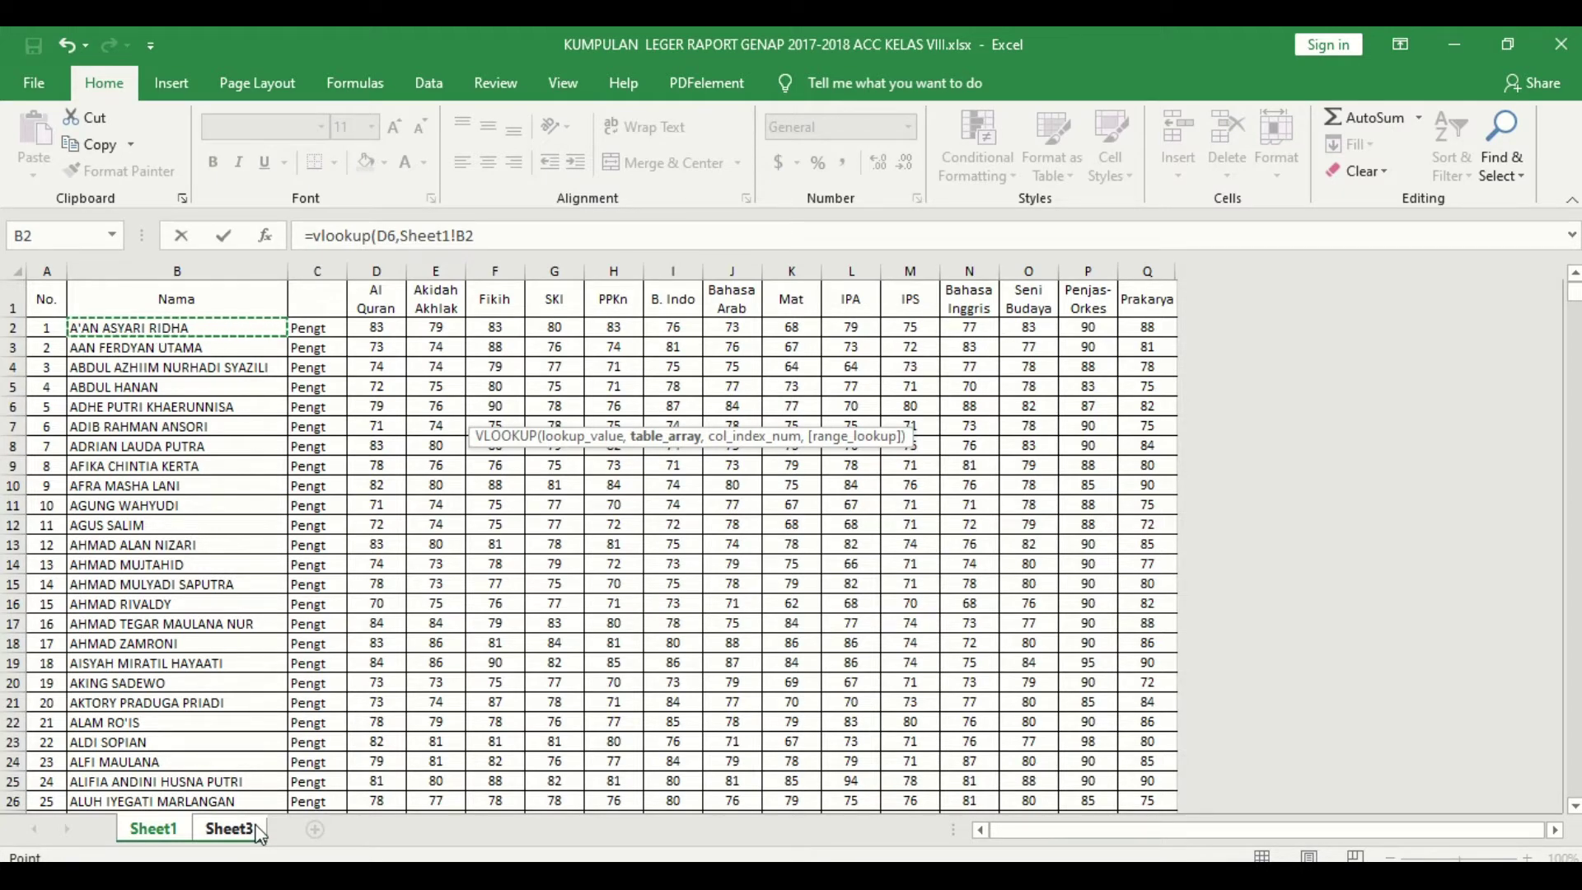
{"action": "left_click", "coordinate": [230, 829]}
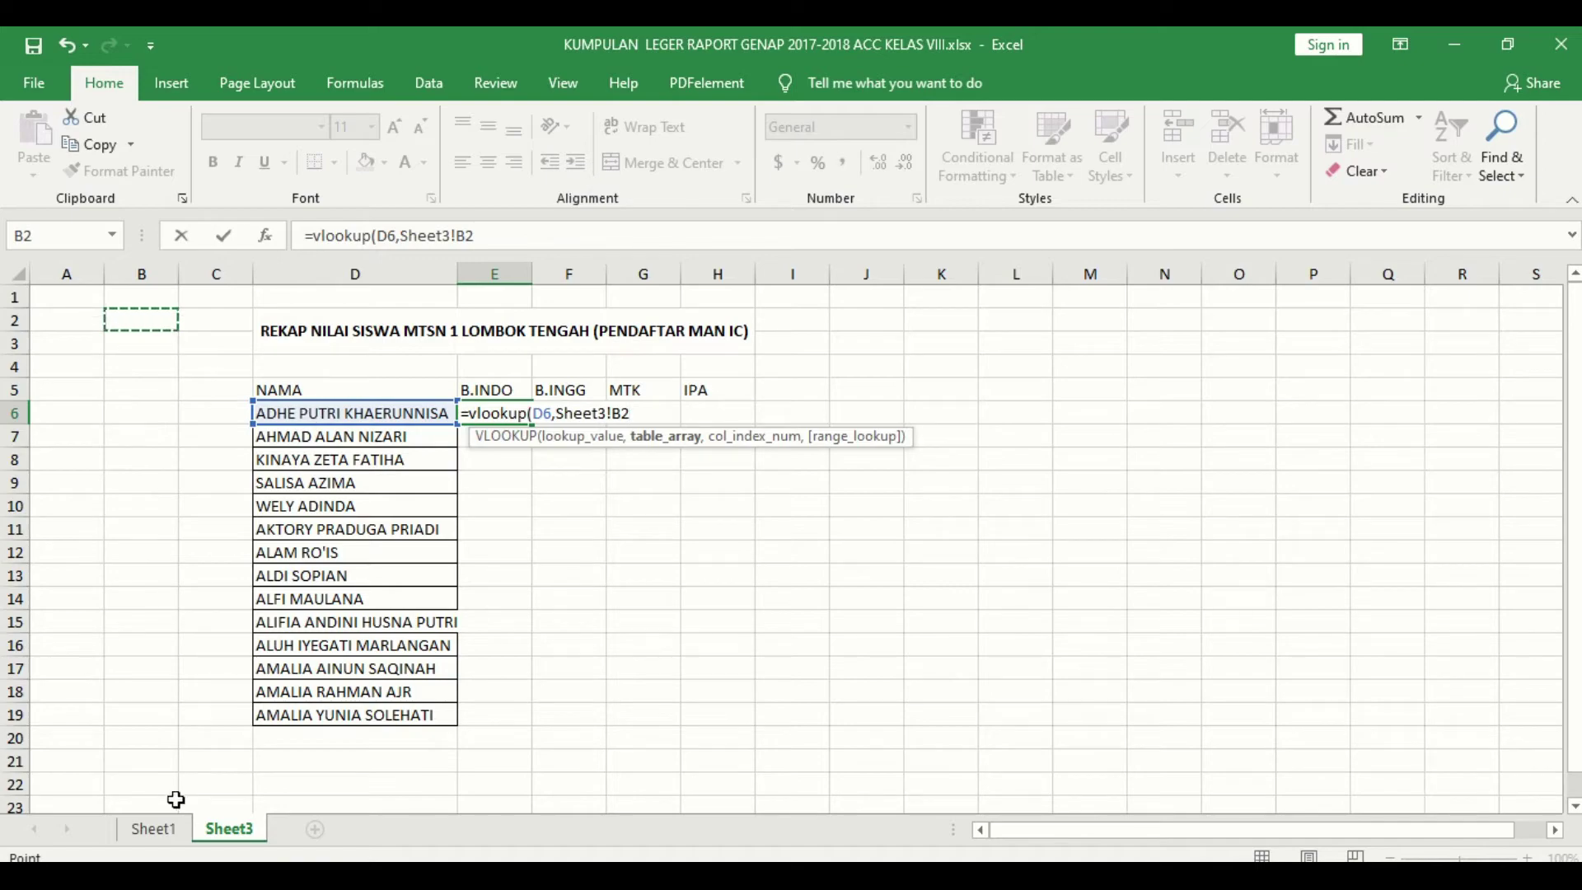
{"action": "left_click", "coordinate": [160, 832]}
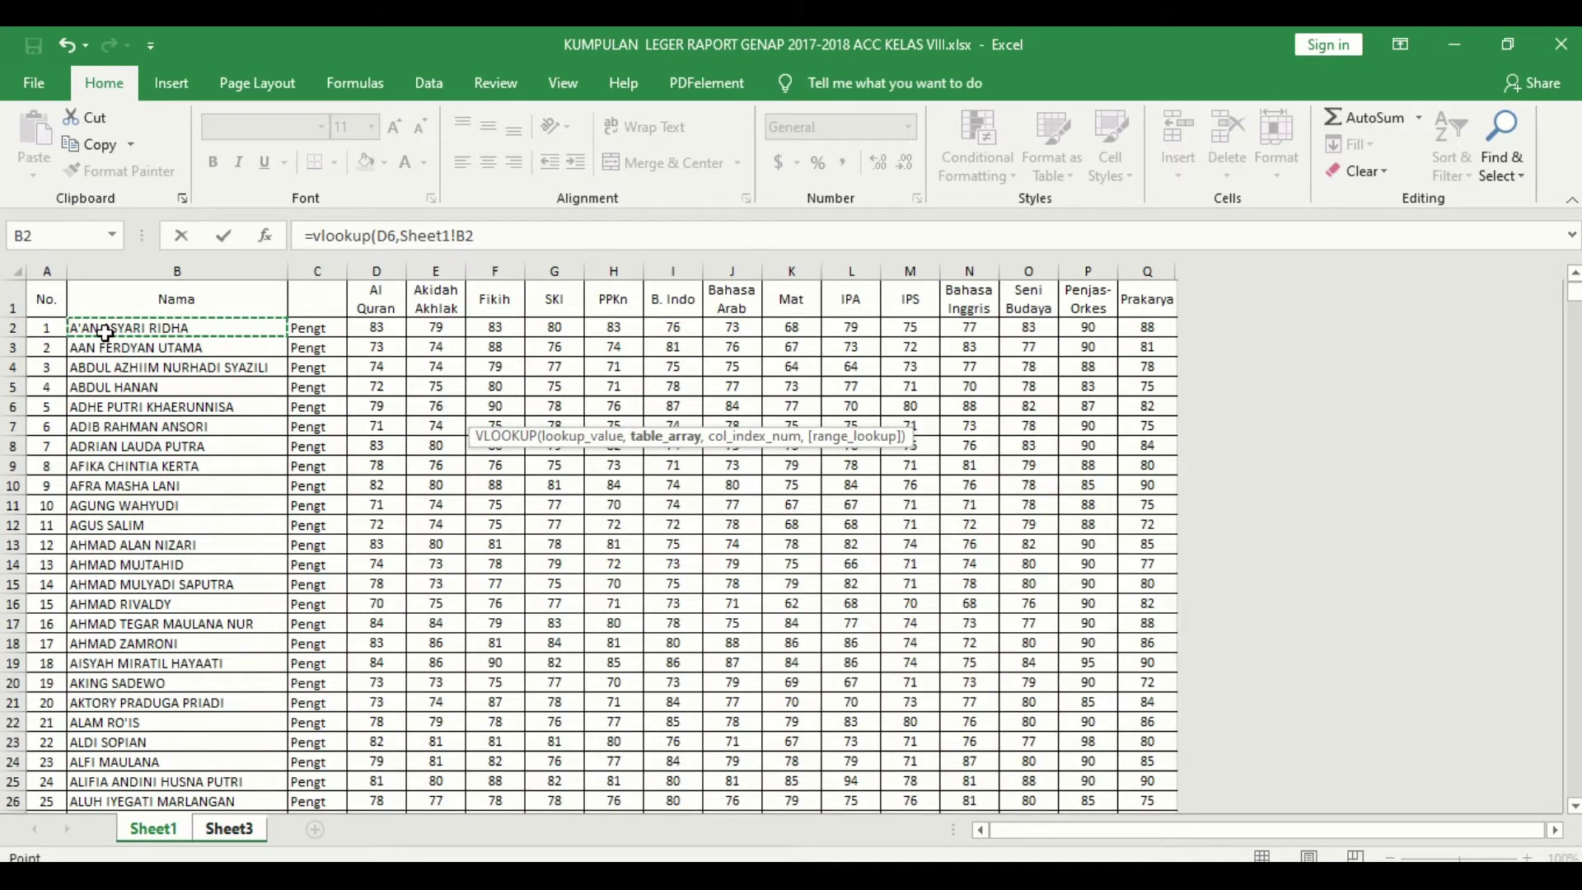
{"action": "key", "text": "shift+Right"}
{"action": "key", "text": "shift+Right"}
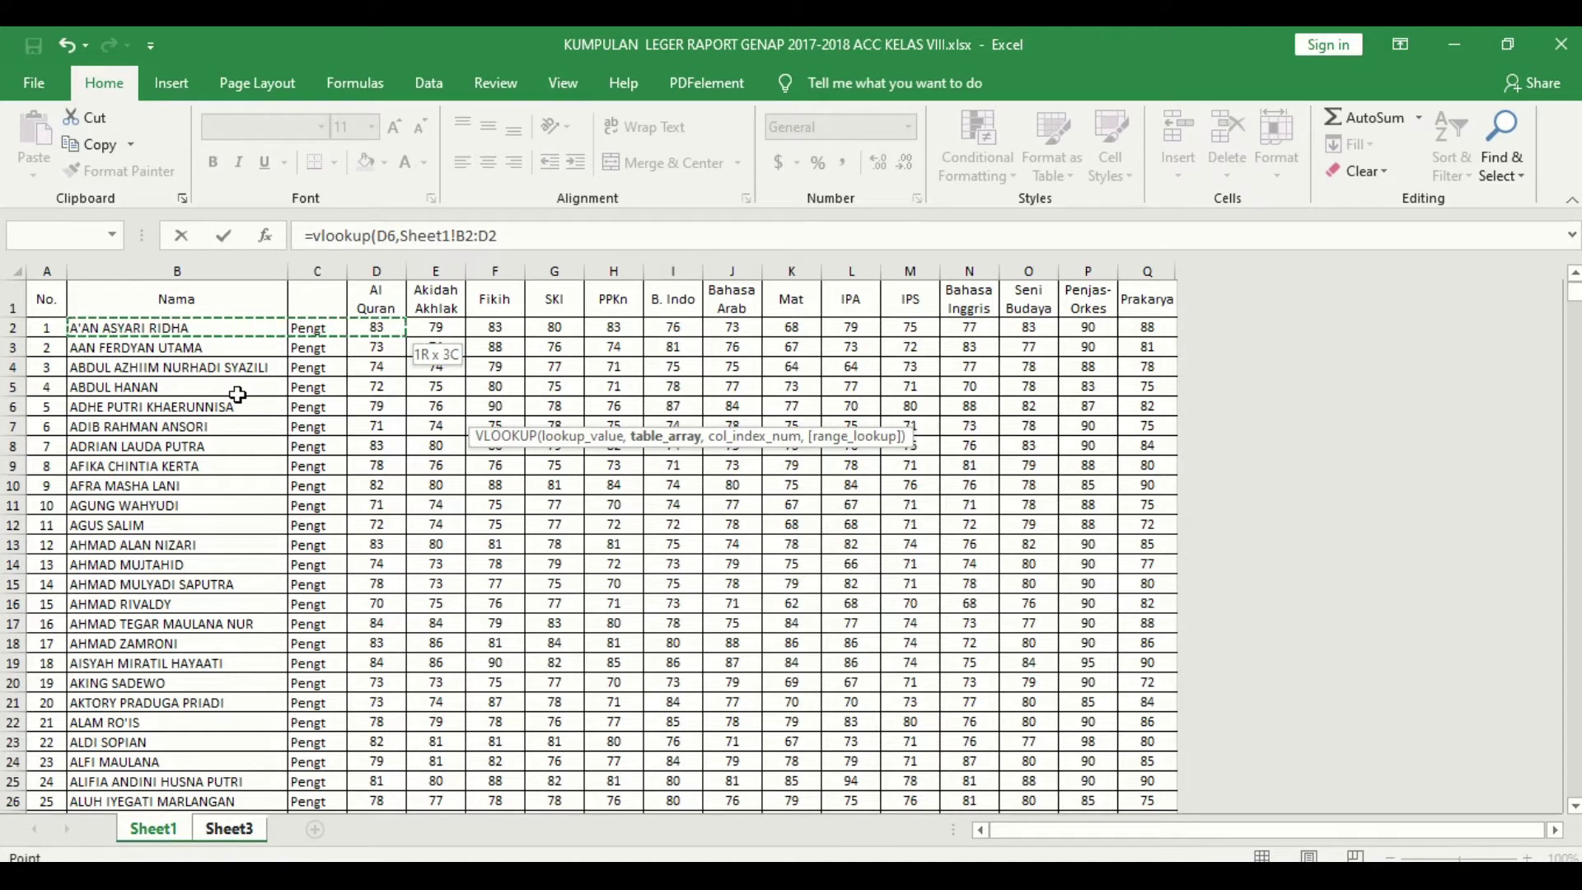
{"action": "key", "text": "shift+Right"}
{"action": "key", "text": "shift+Right"}
{"action": "key", "text": "shift+Right"}
{"action": "key", "text": "shift+Right"}
{"action": "key", "text": "shift+Right"}
{"action": "key", "text": "shift+Right"}
{"action": "key", "text": "shift+Right"}
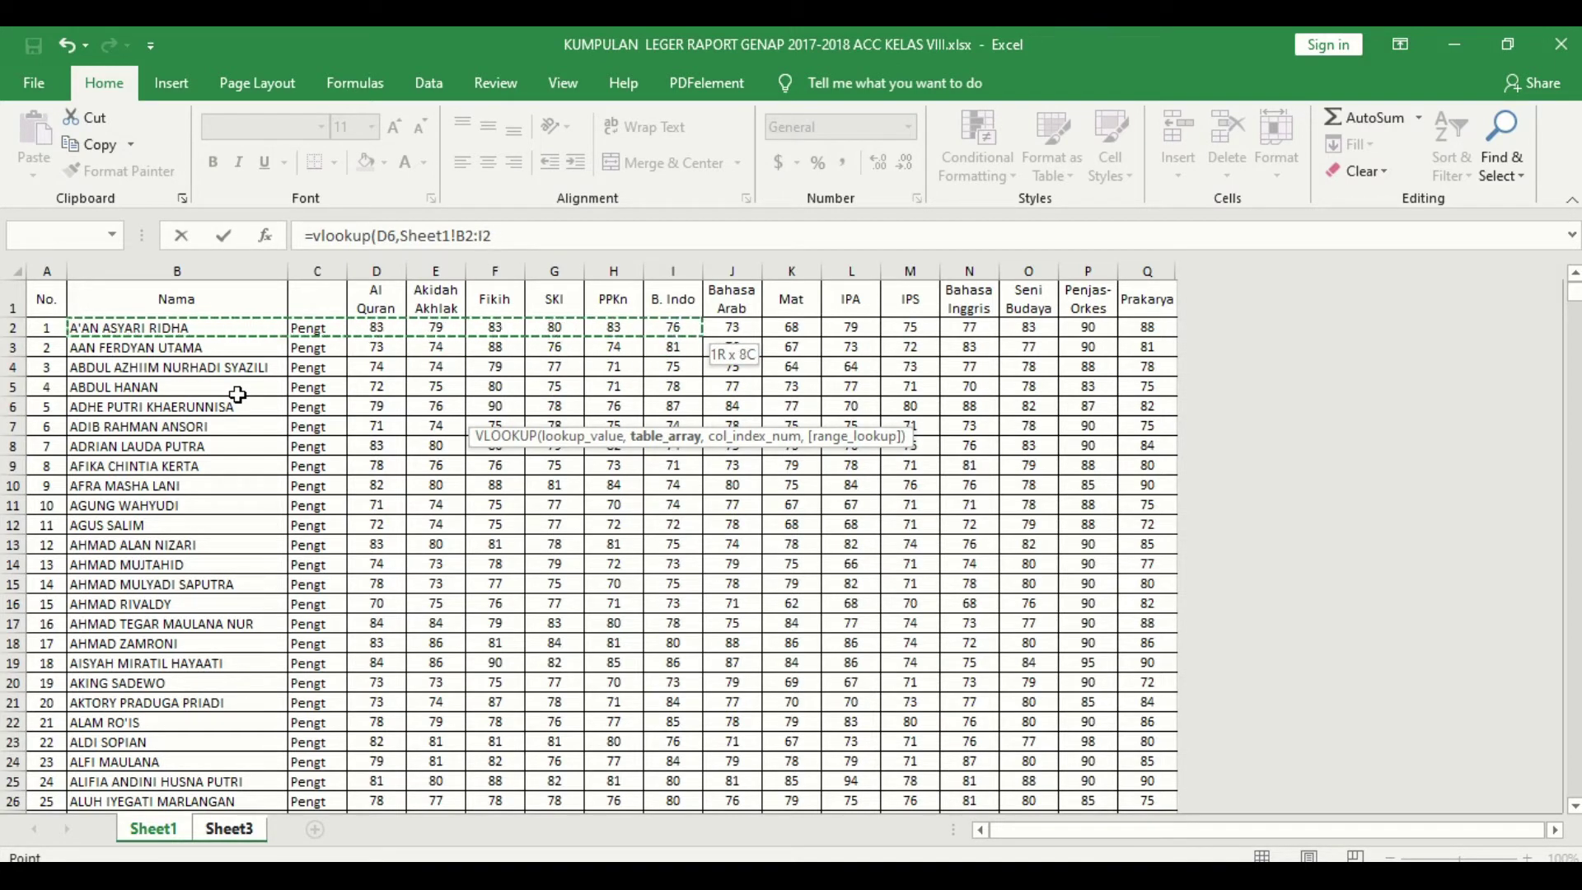
{"action": "key", "text": "shift+Right"}
{"action": "key", "text": "shift+Right"}
{"action": "key", "text": "shift+Right"}
{"action": "key", "text": "shift+Right"}
{"action": "key", "text": "shift+Right"}
{"action": "key", "text": "shift+Right"}
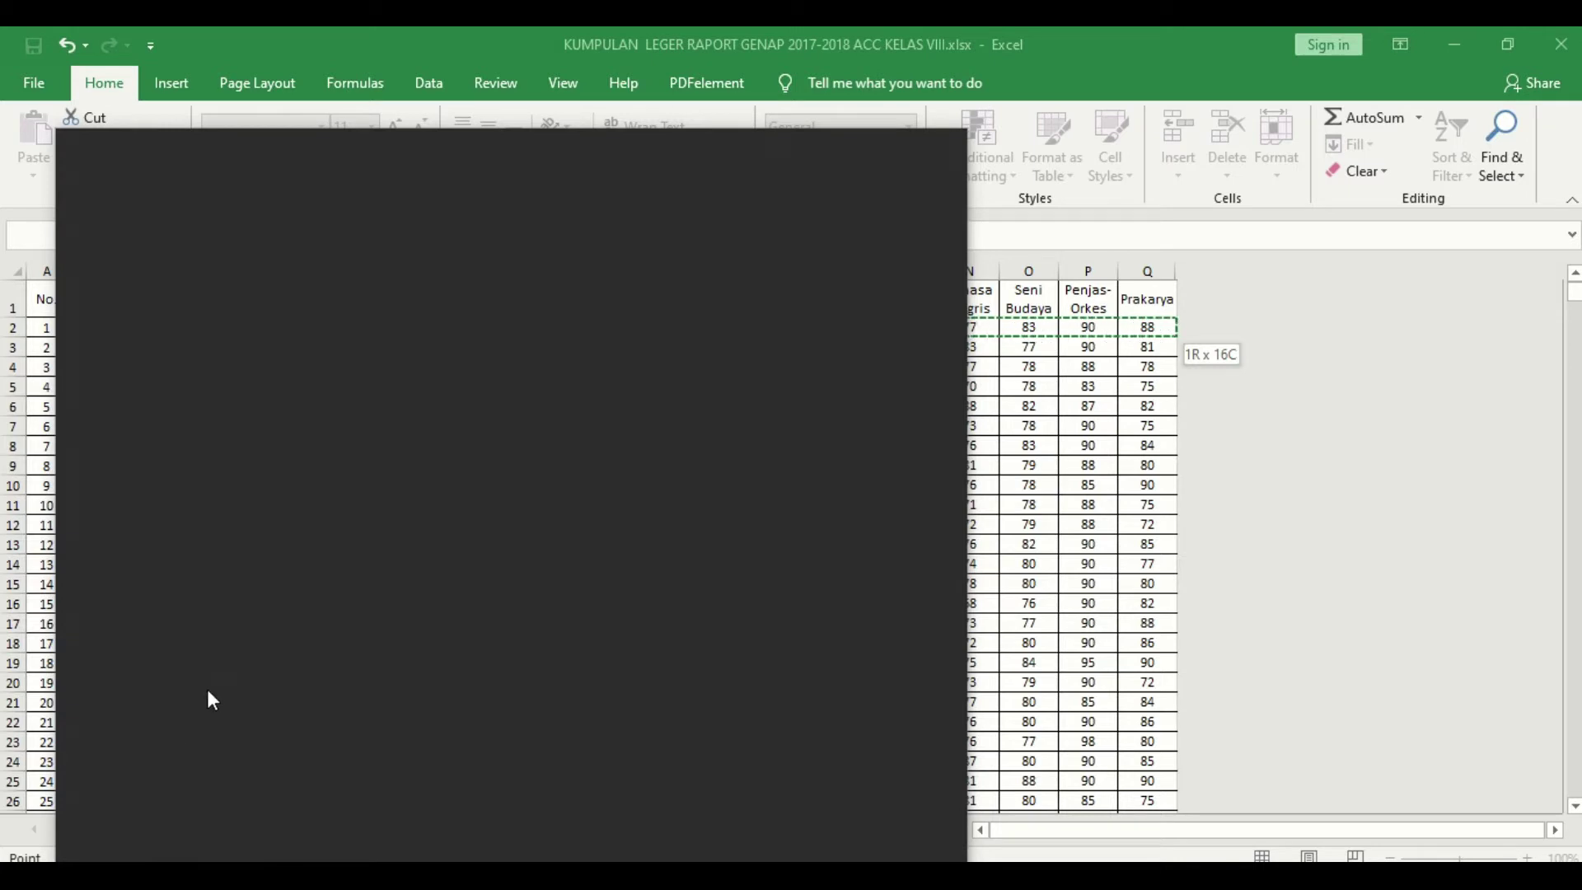
Step: Search Windows for 'keyboard' and launch the On-Screen Keyboard app
{"action": "type", "text": "keyb"}
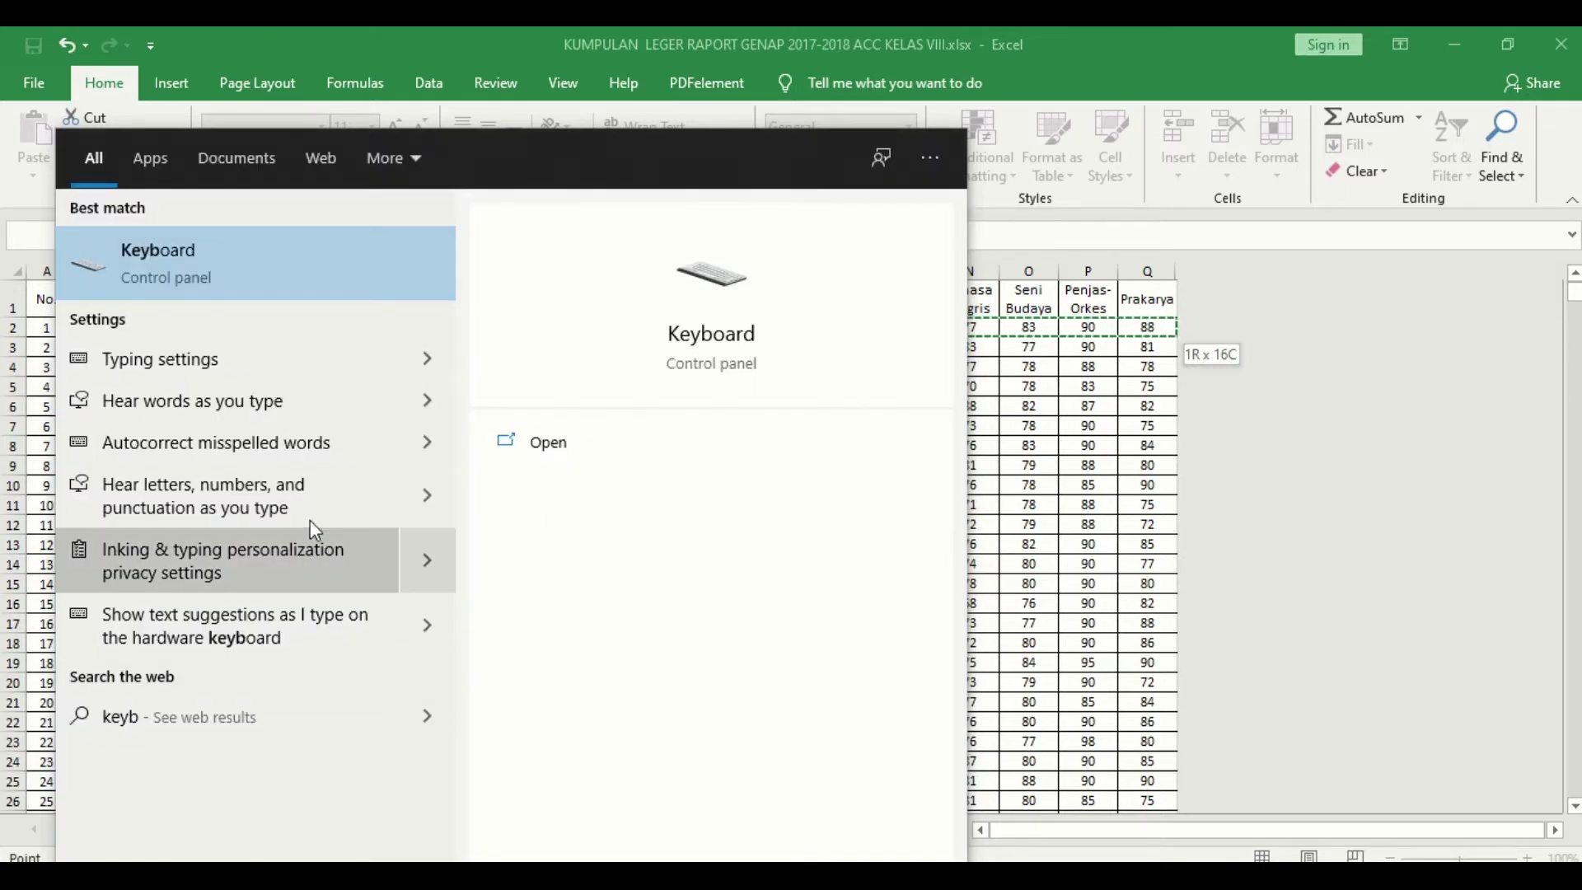
{"action": "left_click", "coordinate": [249, 265]}
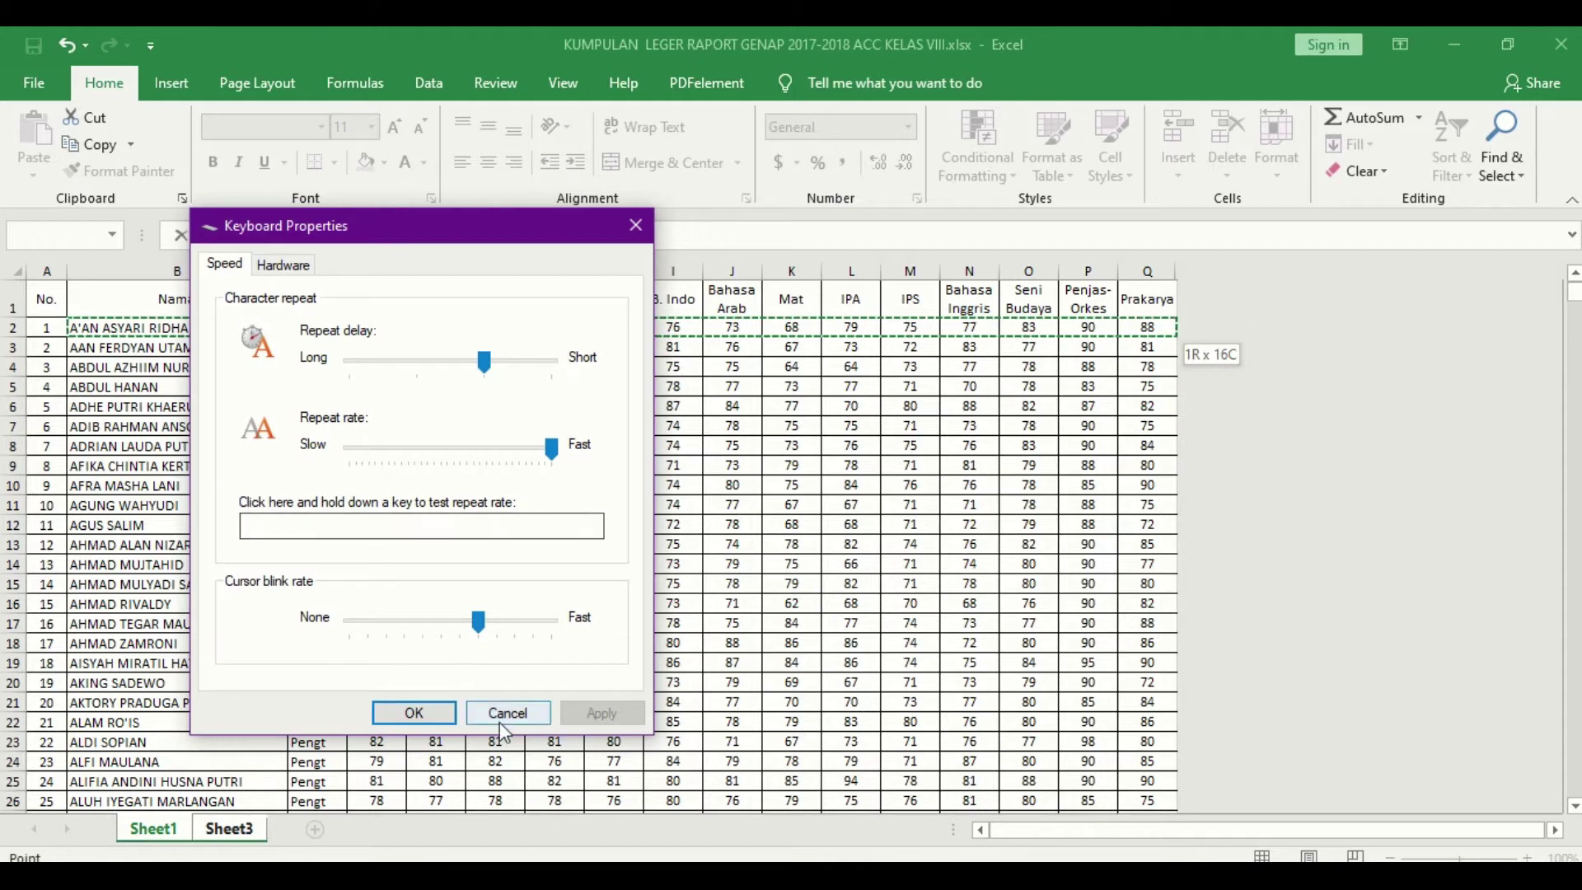
{"action": "left_click", "coordinate": [503, 710]}
{"action": "key", "text": "super"}
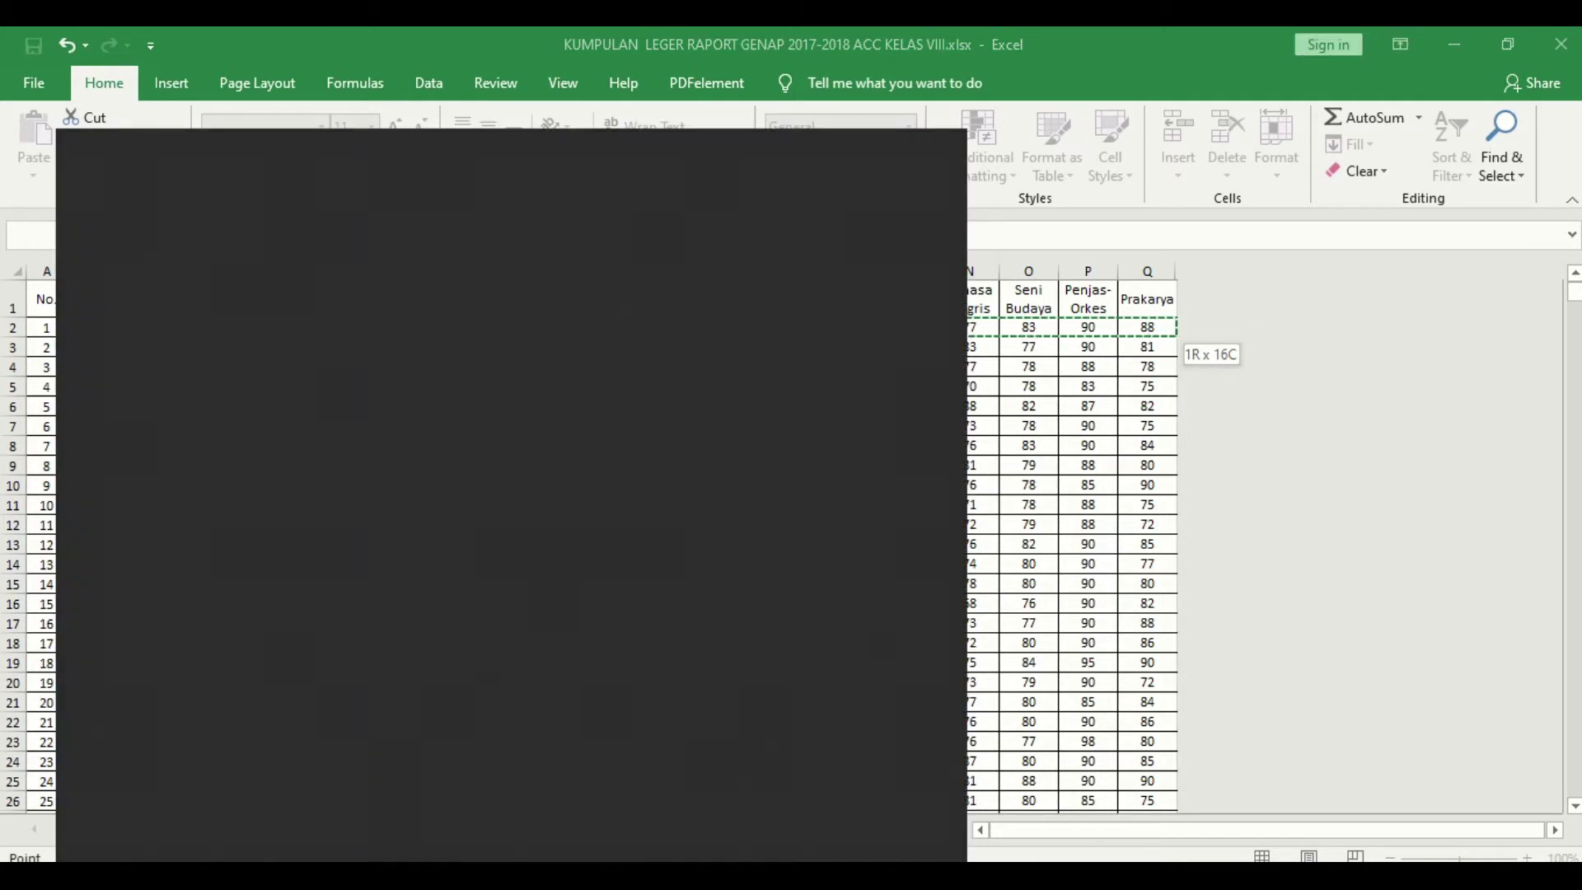
{"action": "type", "text": "key"}
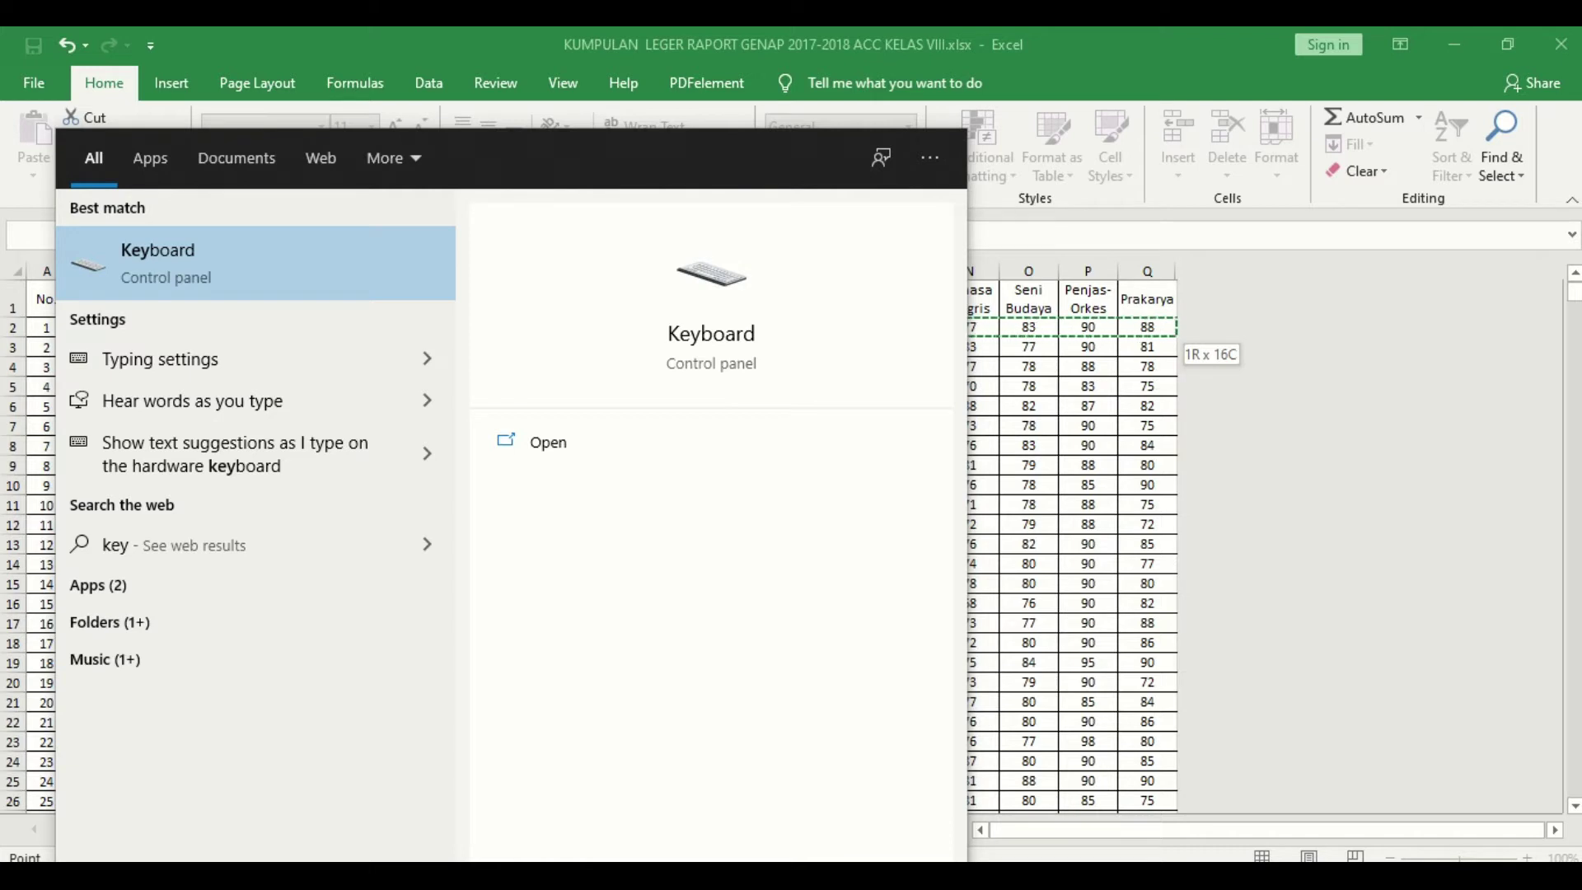
{"action": "type", "text": "board"}
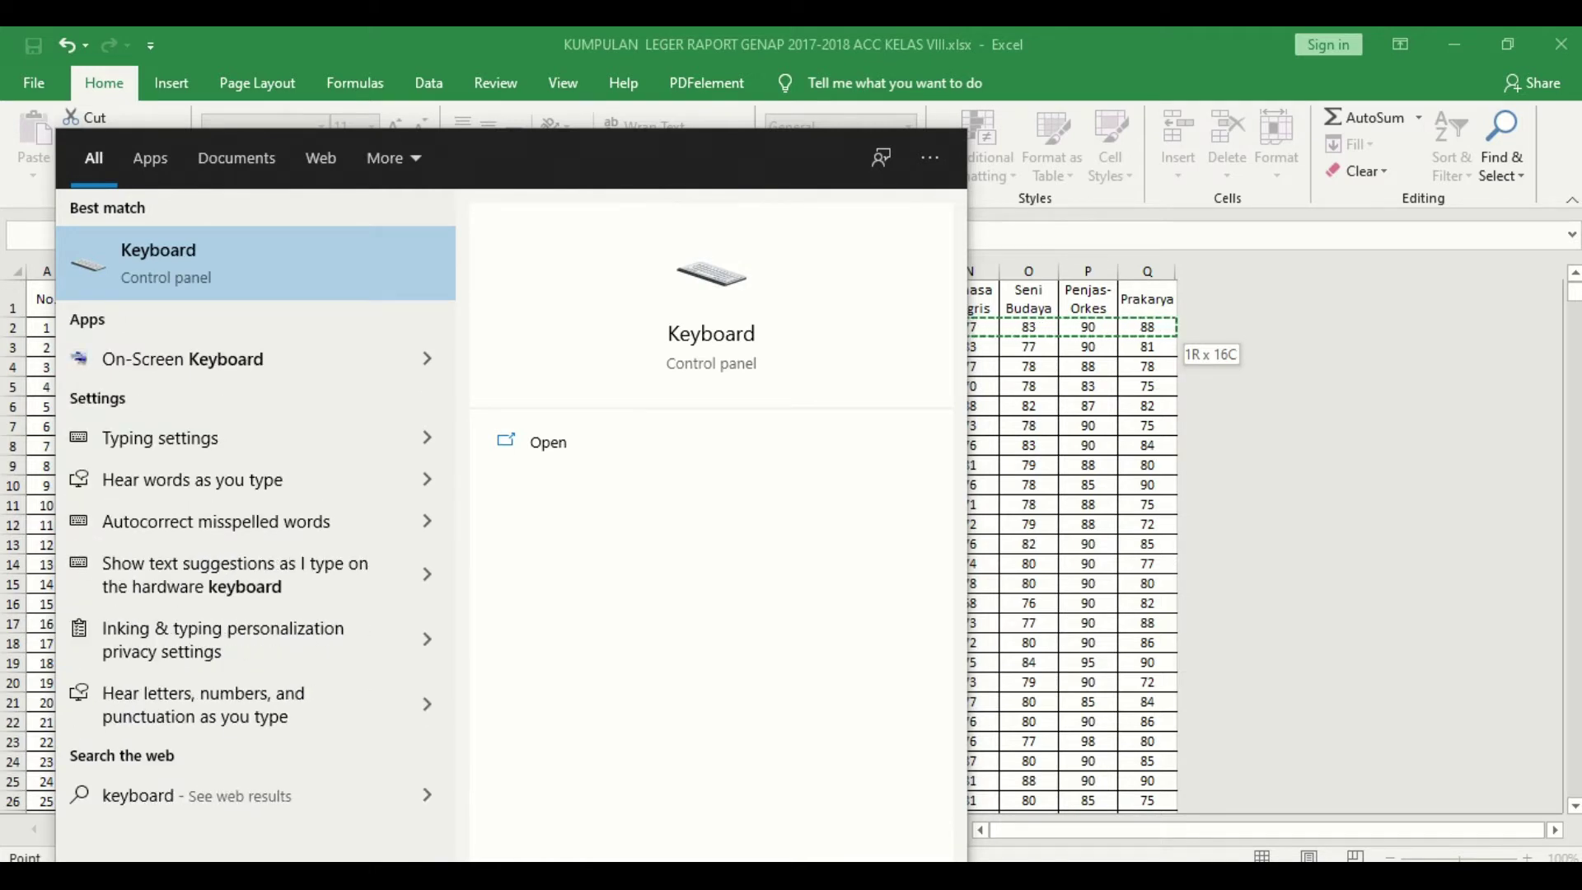
{"action": "left_click", "coordinate": [186, 359]}
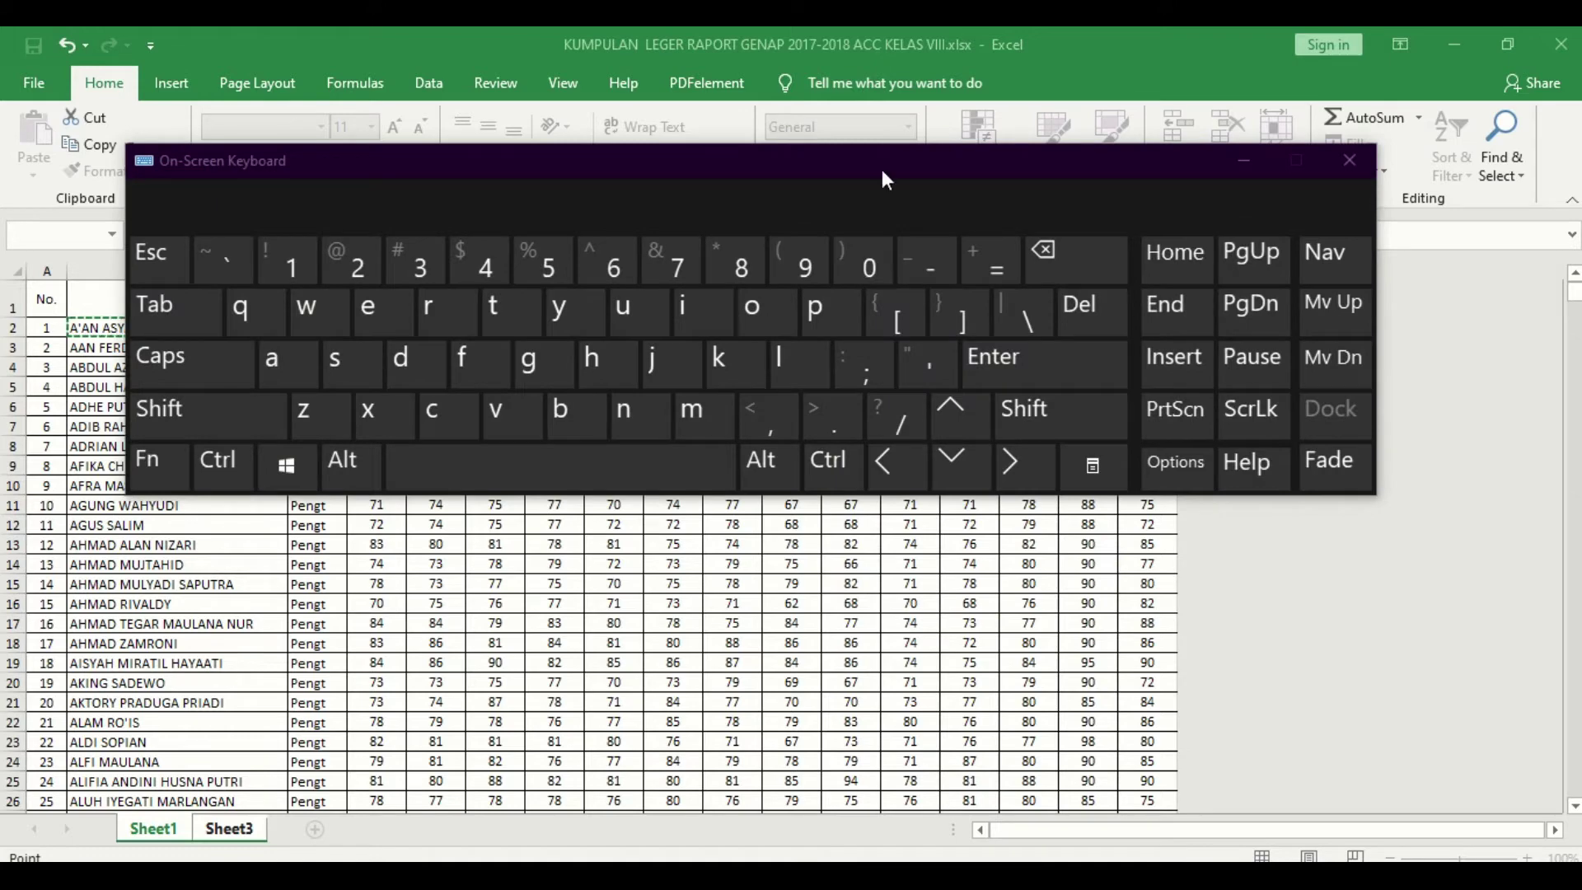
Step: Move the on-screen keyboard aside and extend the lookup range from B2 to column Q
{"action": "left_click_drag", "start_coordinate": [893, 163], "coordinate": [1051, 419]}
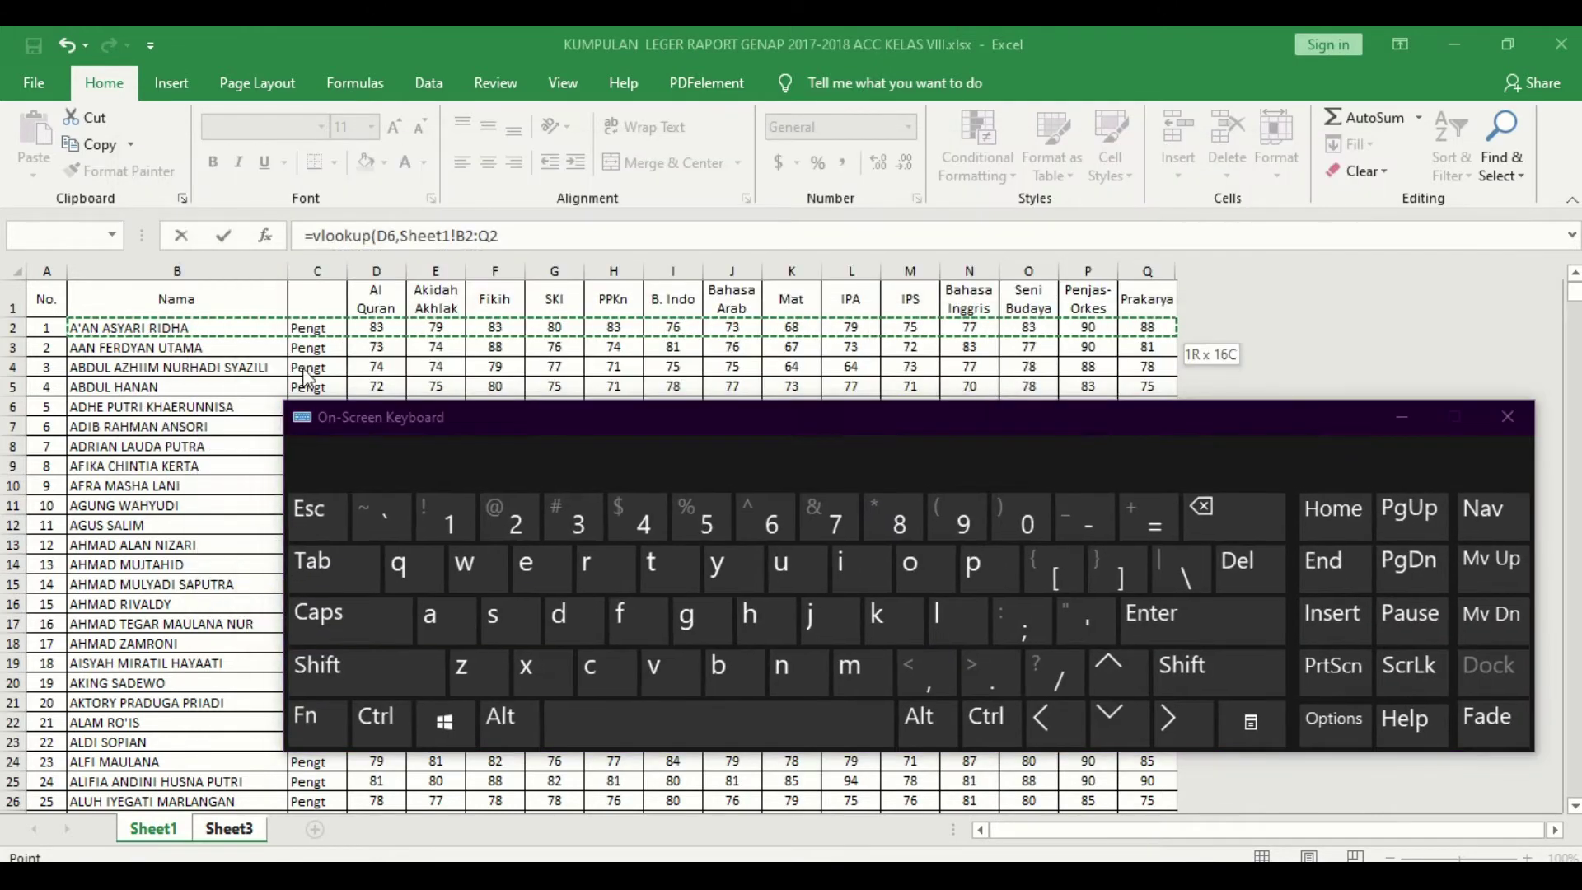
{"action": "left_click", "coordinate": [130, 327]}
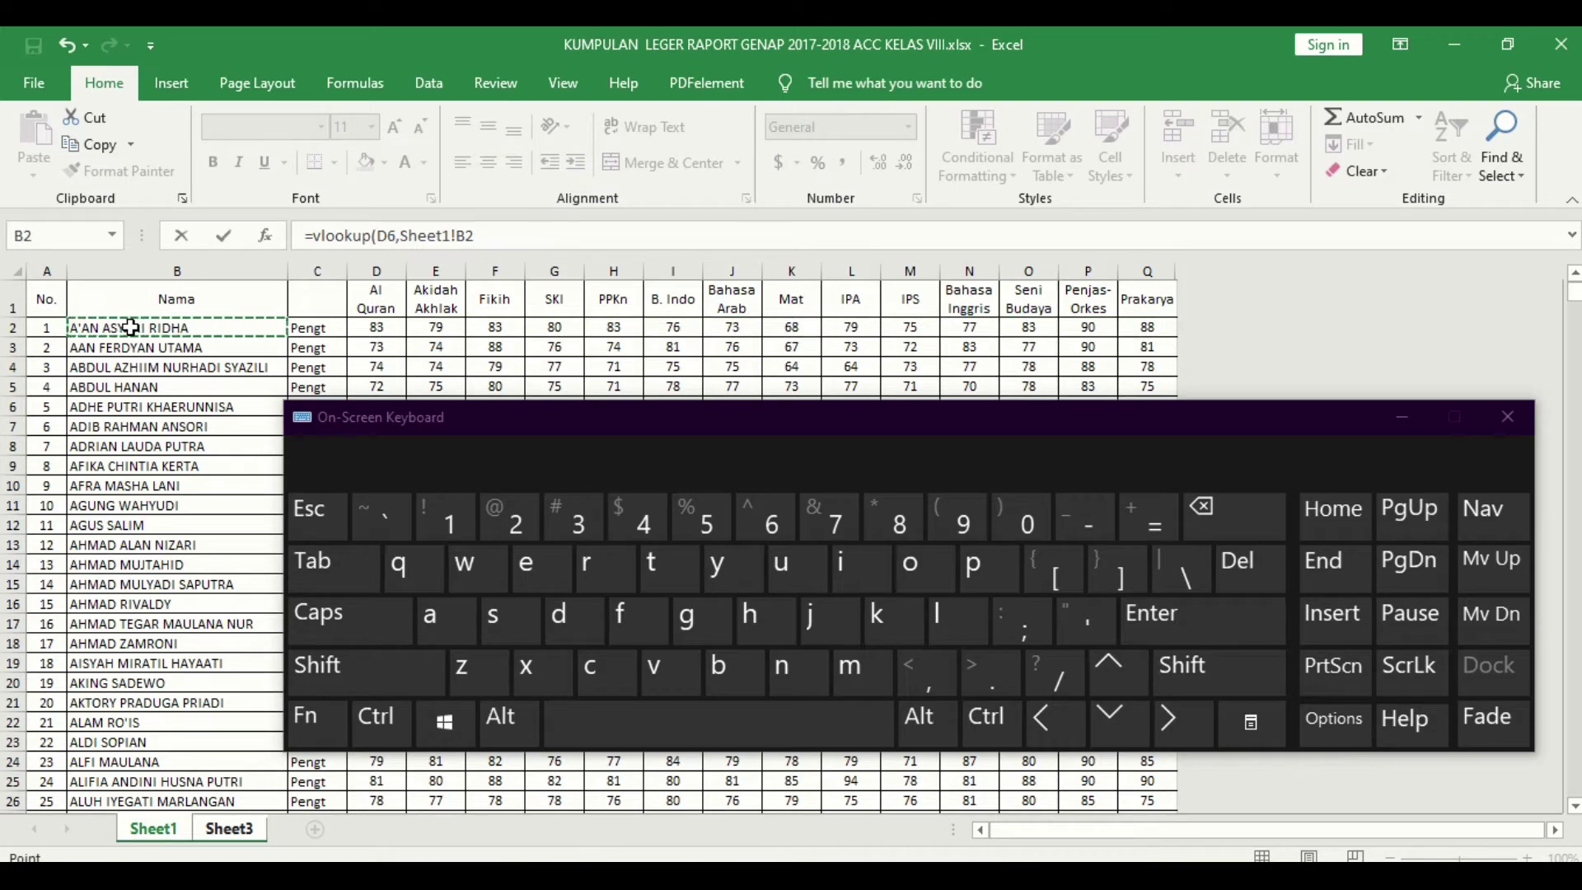
{"action": "key", "text": "shift"}
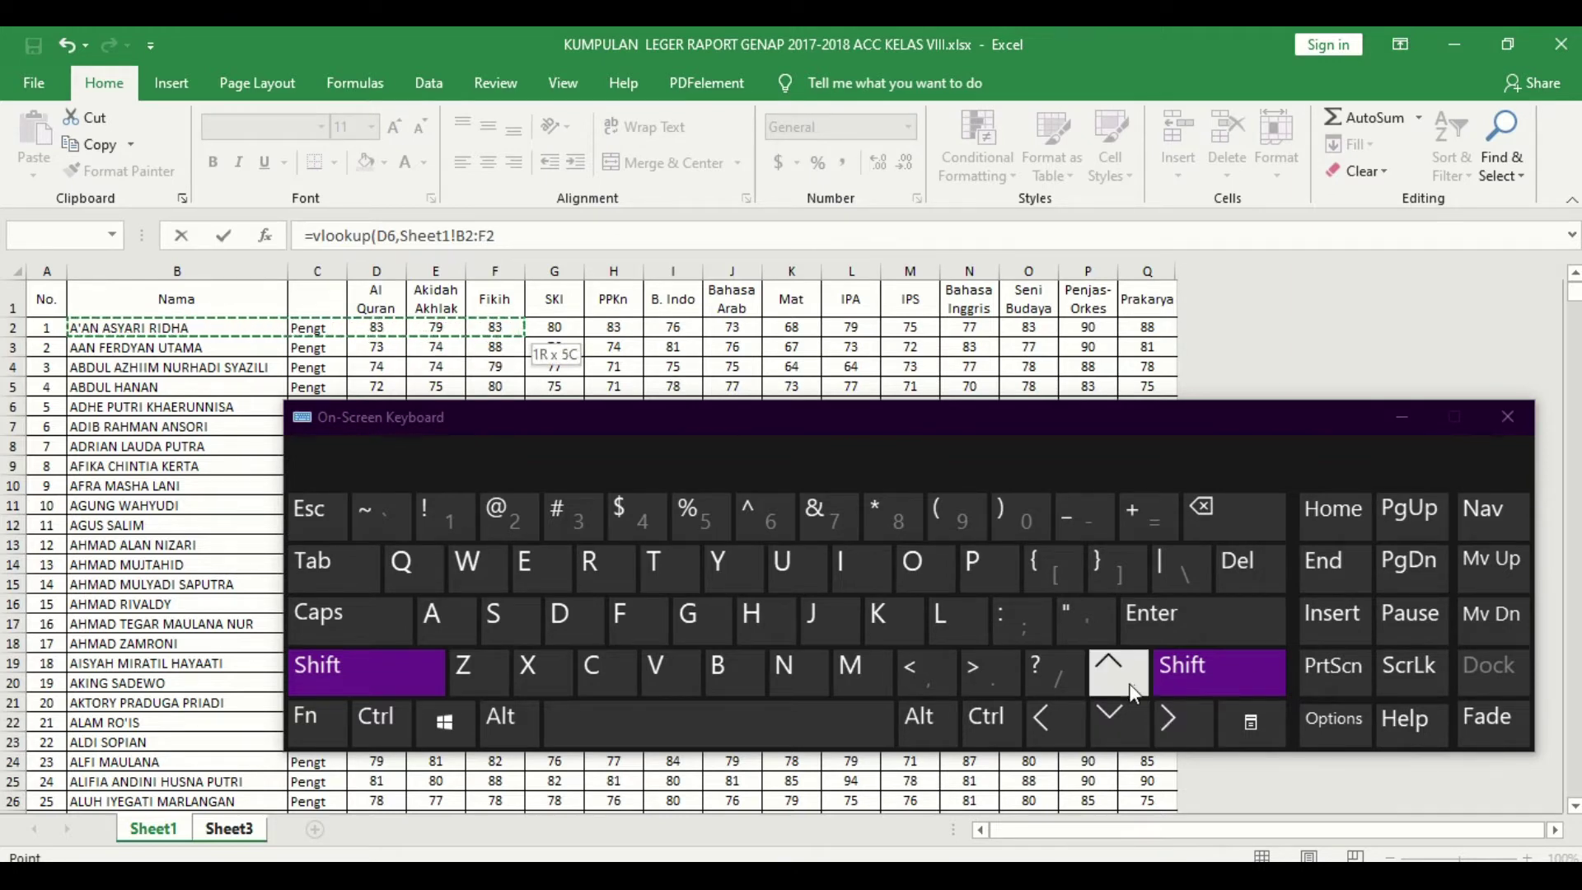
{"action": "left_click", "coordinate": [1184, 720]}
{"action": "left_click", "coordinate": [1184, 720]}
{"action": "left_click", "coordinate": [1184, 720]}
{"action": "left_click", "coordinate": [1184, 720]}
{"action": "left_click", "coordinate": [1184, 720]}
{"action": "left_click", "coordinate": [1184, 720]}
{"action": "left_click", "coordinate": [1184, 720]}
{"action": "left_click", "coordinate": [1184, 720]}
{"action": "left_click", "coordinate": [1184, 720]}
{"action": "left_click", "coordinate": [1184, 720]}
{"action": "left_click", "coordinate": [1183, 720]}
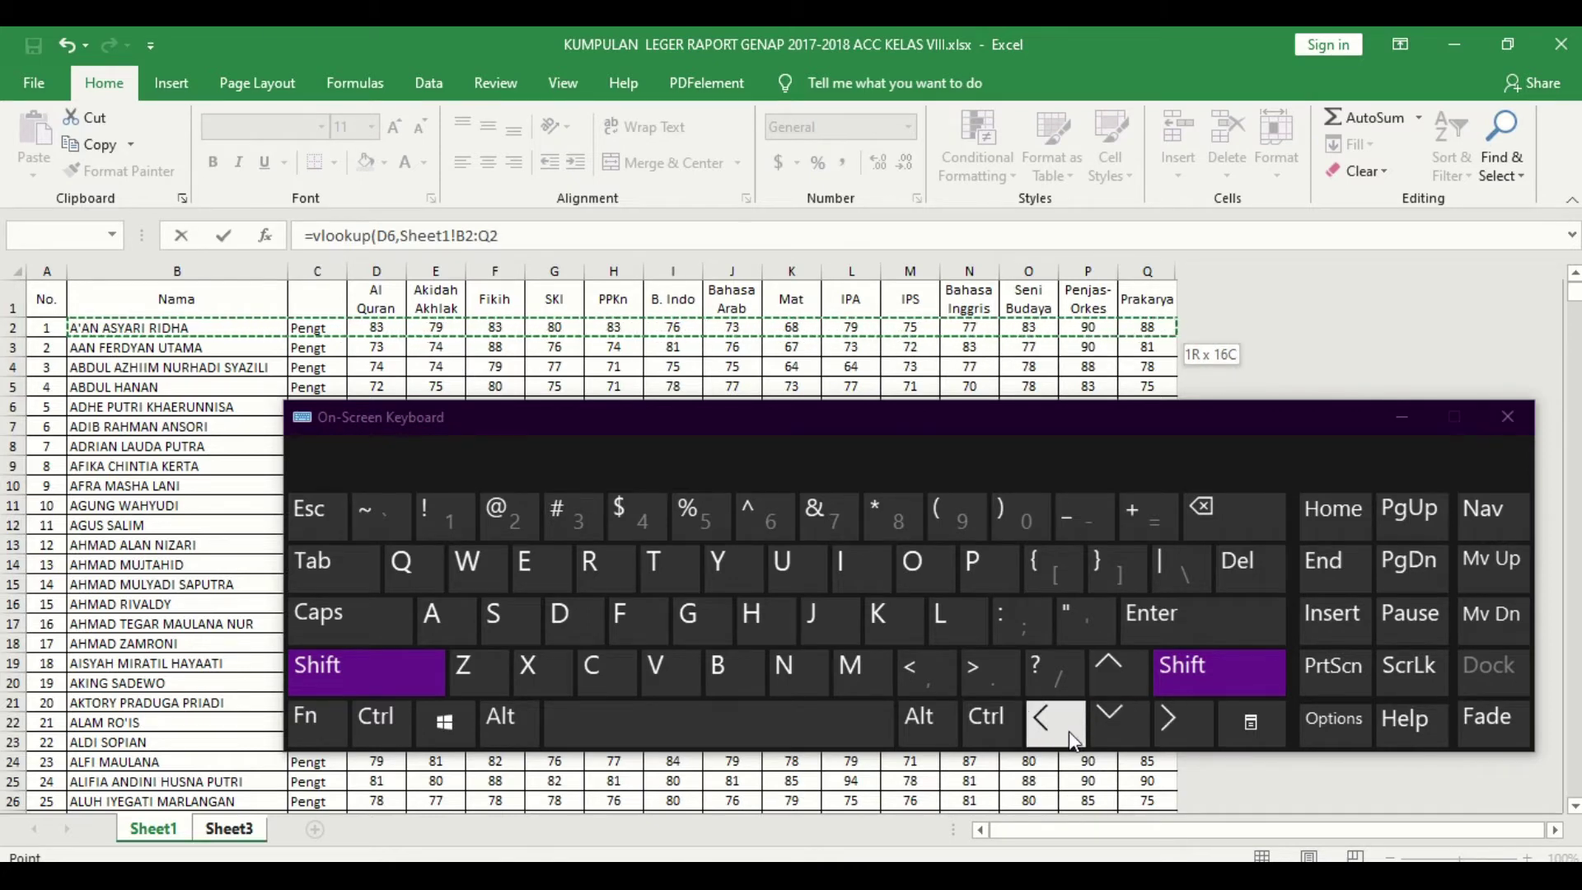
{"action": "left_click", "coordinate": [1063, 711]}
{"action": "left_click", "coordinate": [1170, 736], "text": "shift"}
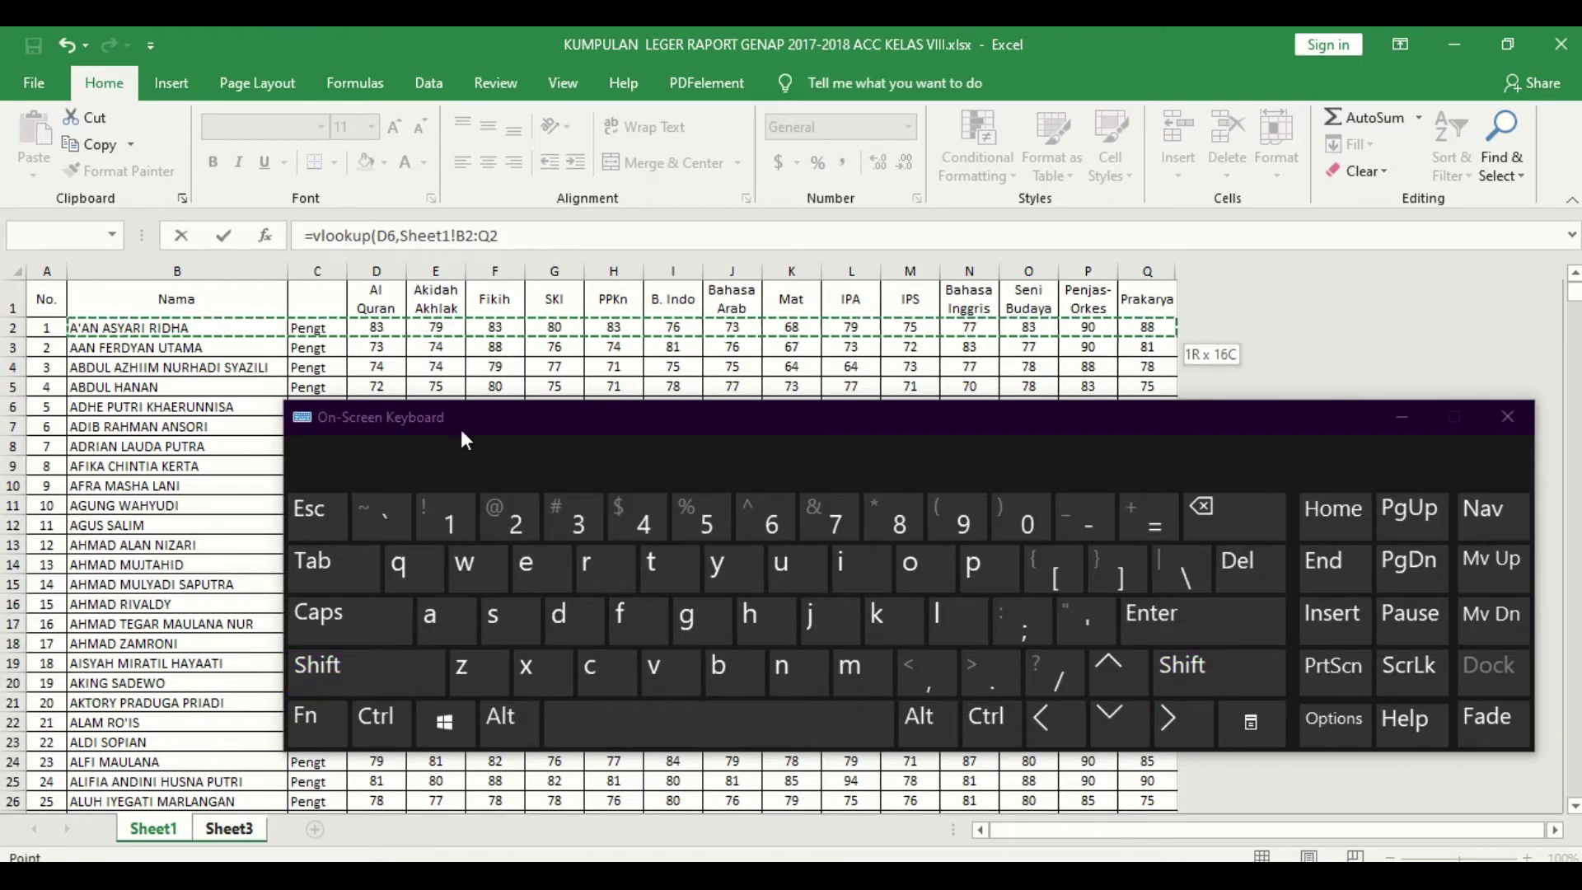
Step: Redo the lookup range from B2 to the table's last row, Sheet1!B2:Q777
{"action": "left_click", "coordinate": [273, 331]}
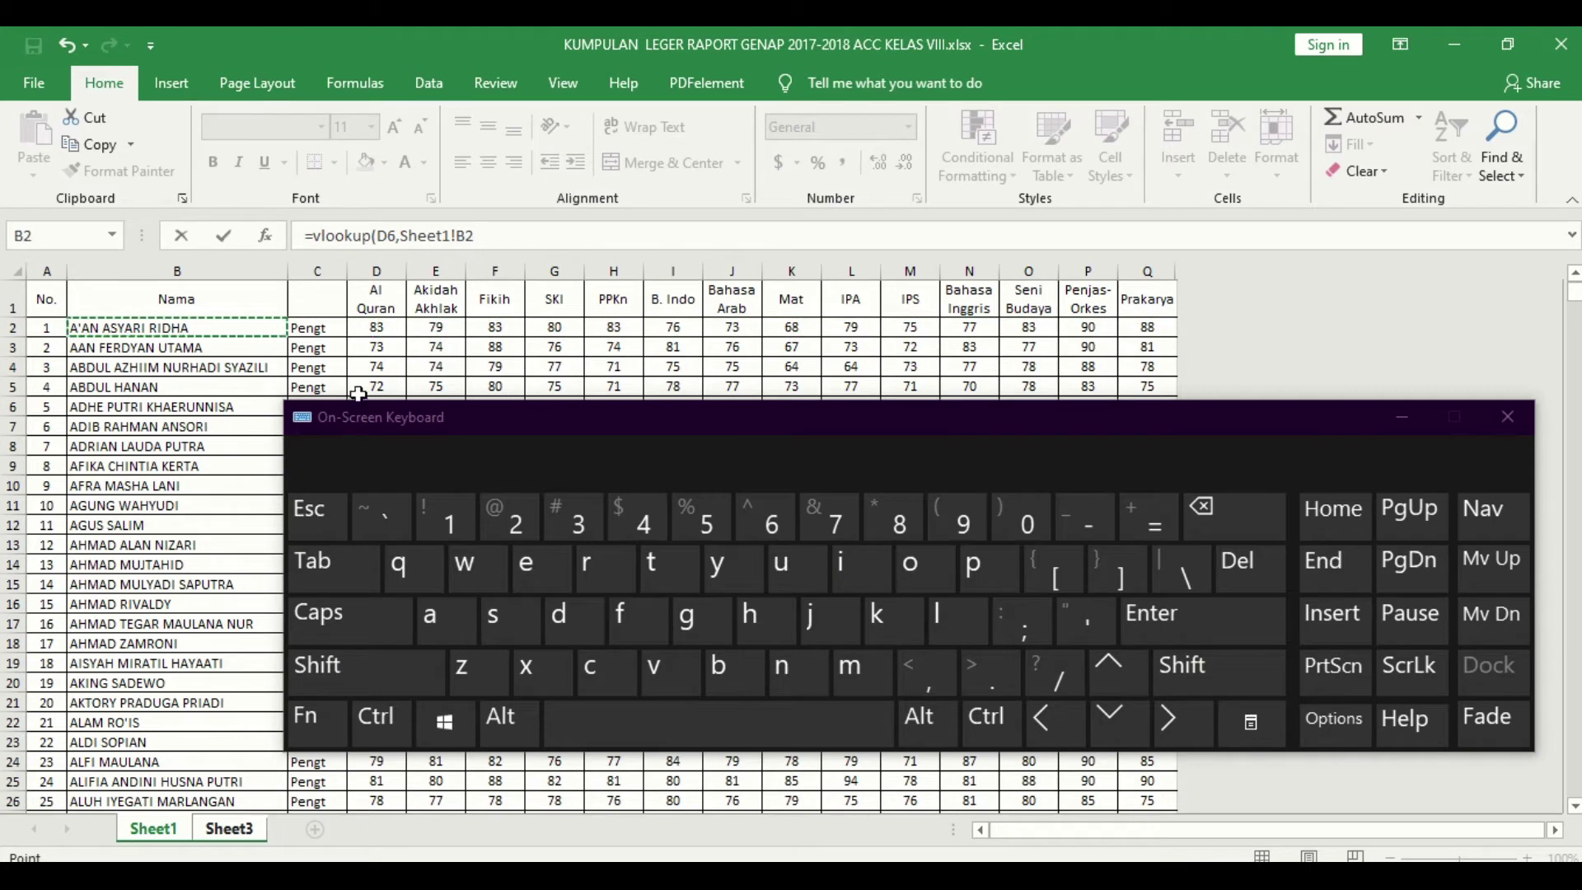
{"action": "left_click", "coordinate": [363, 671]}
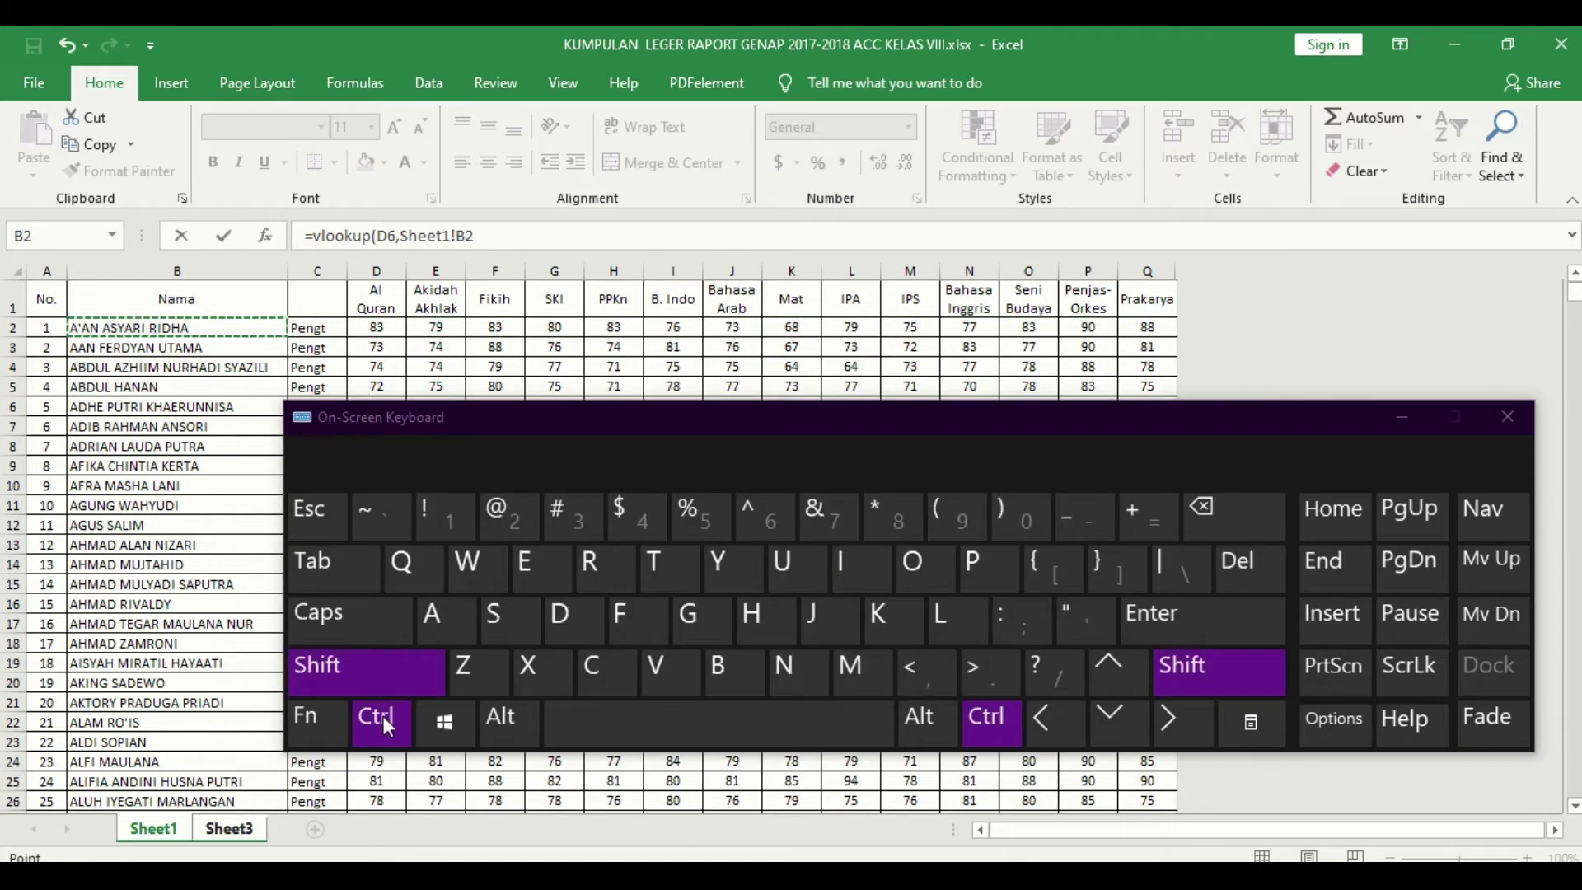
{"action": "left_click", "coordinate": [1170, 722]}
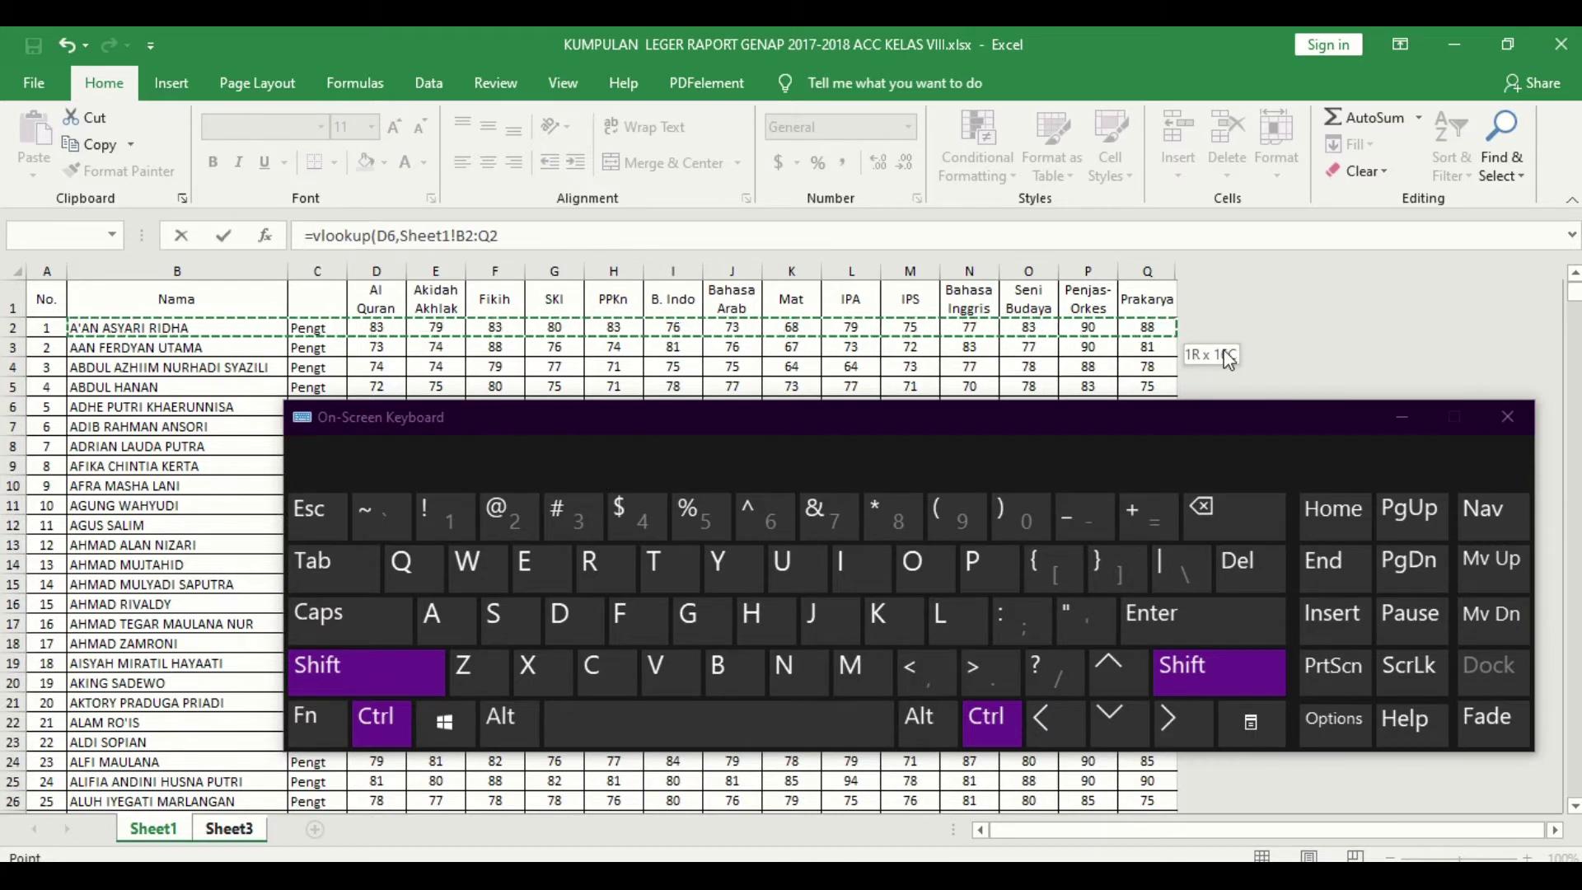
{"action": "left_click", "coordinate": [1116, 724]}
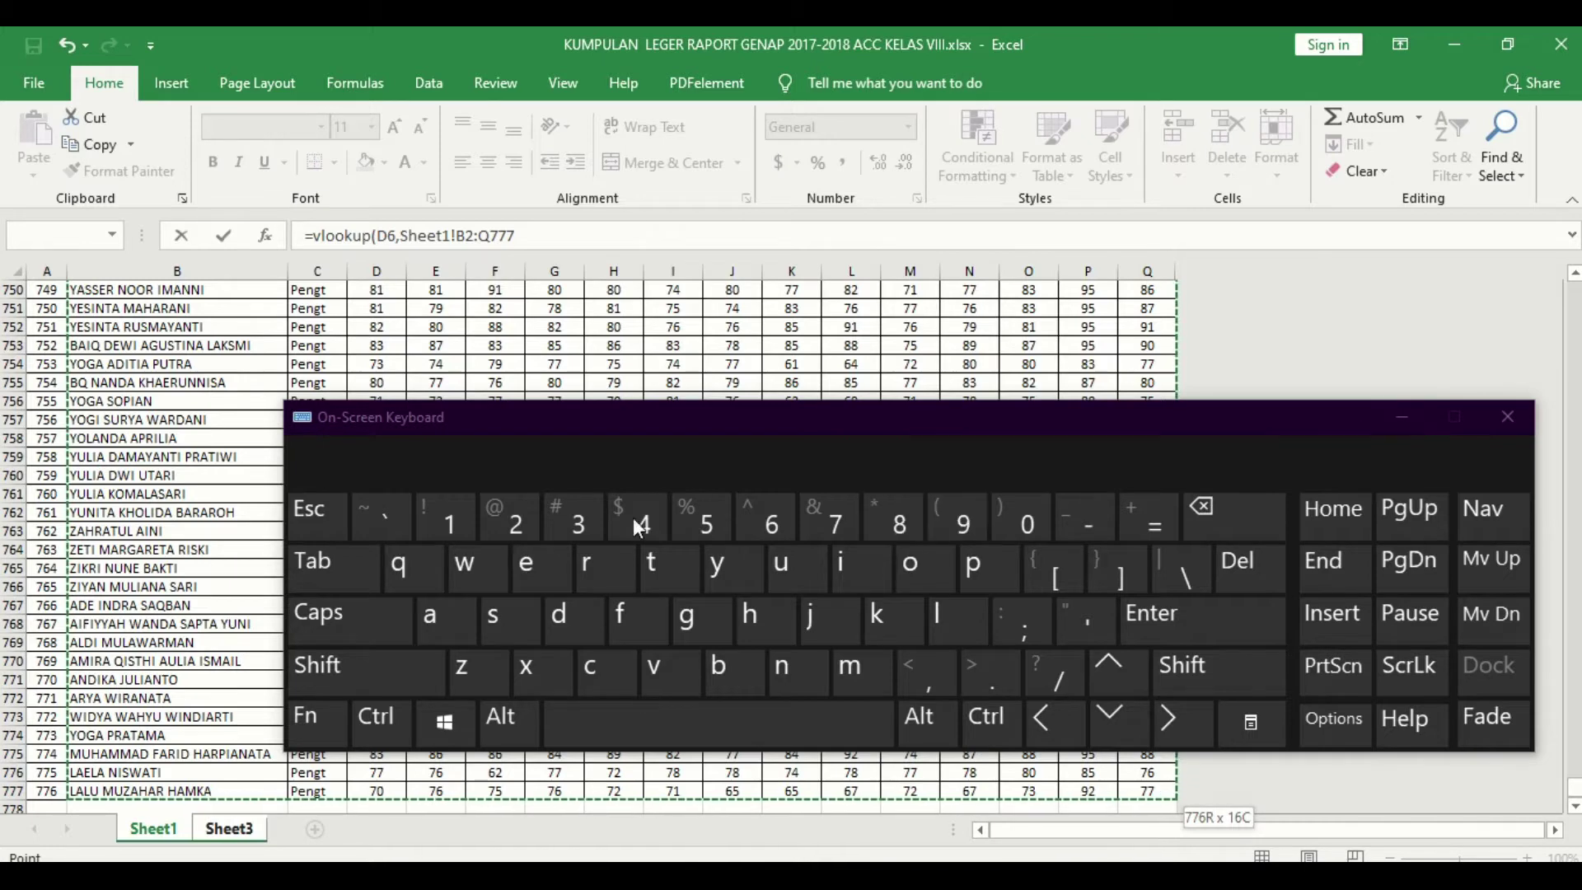
Step: Minimise the on-screen keyboard and return to editing the VLOOKUP formula text
{"action": "left_click", "coordinate": [1399, 418]}
{"action": "left_click", "coordinate": [1399, 416]}
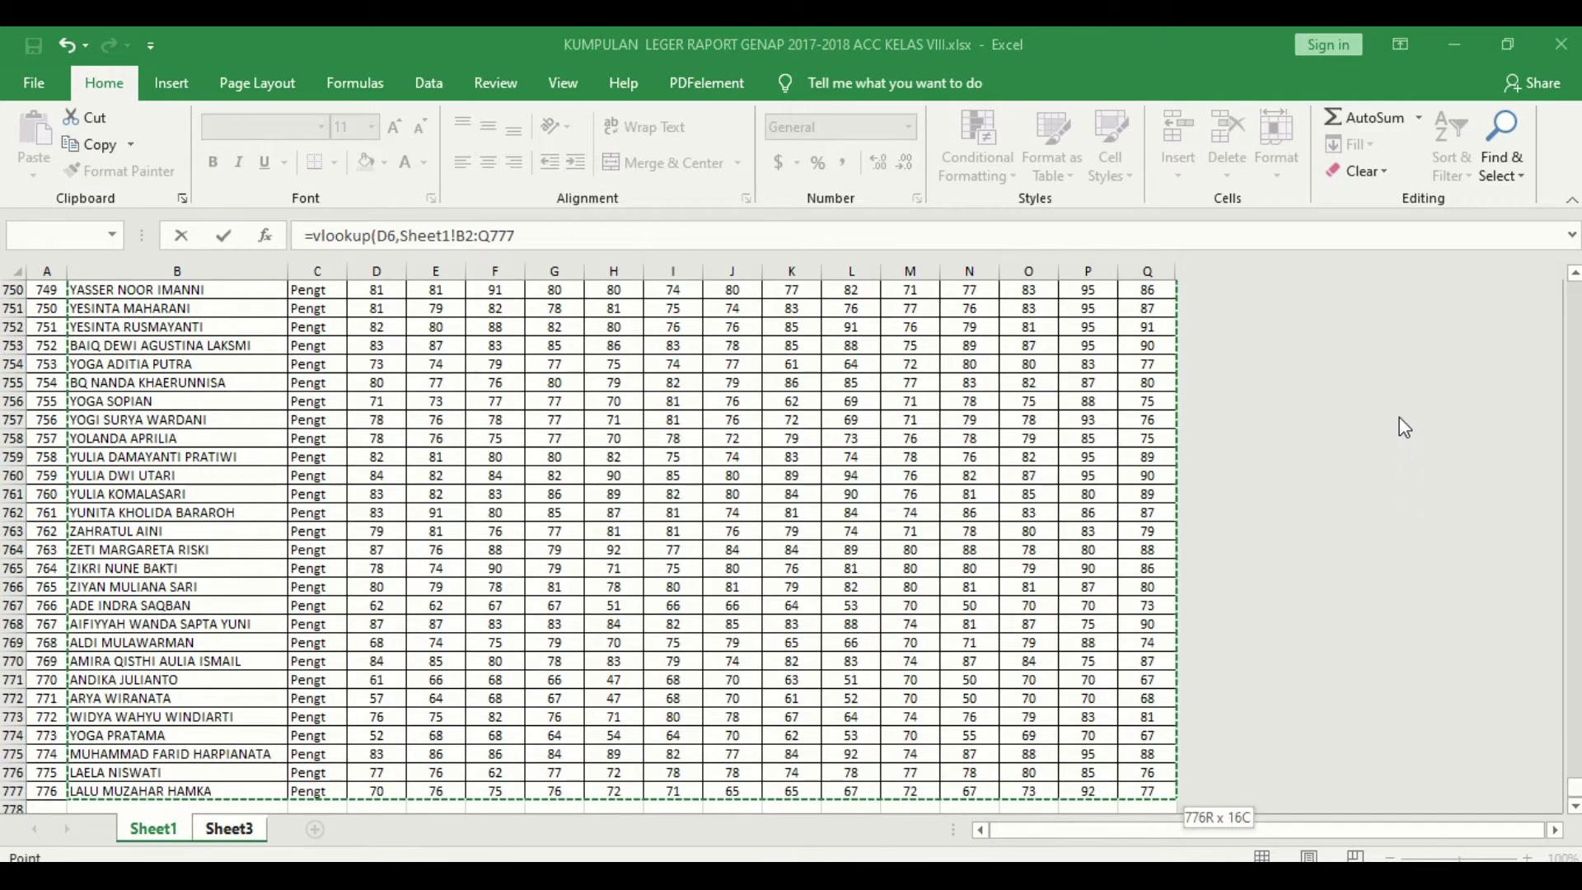
{"action": "left_click", "coordinate": [766, 880]}
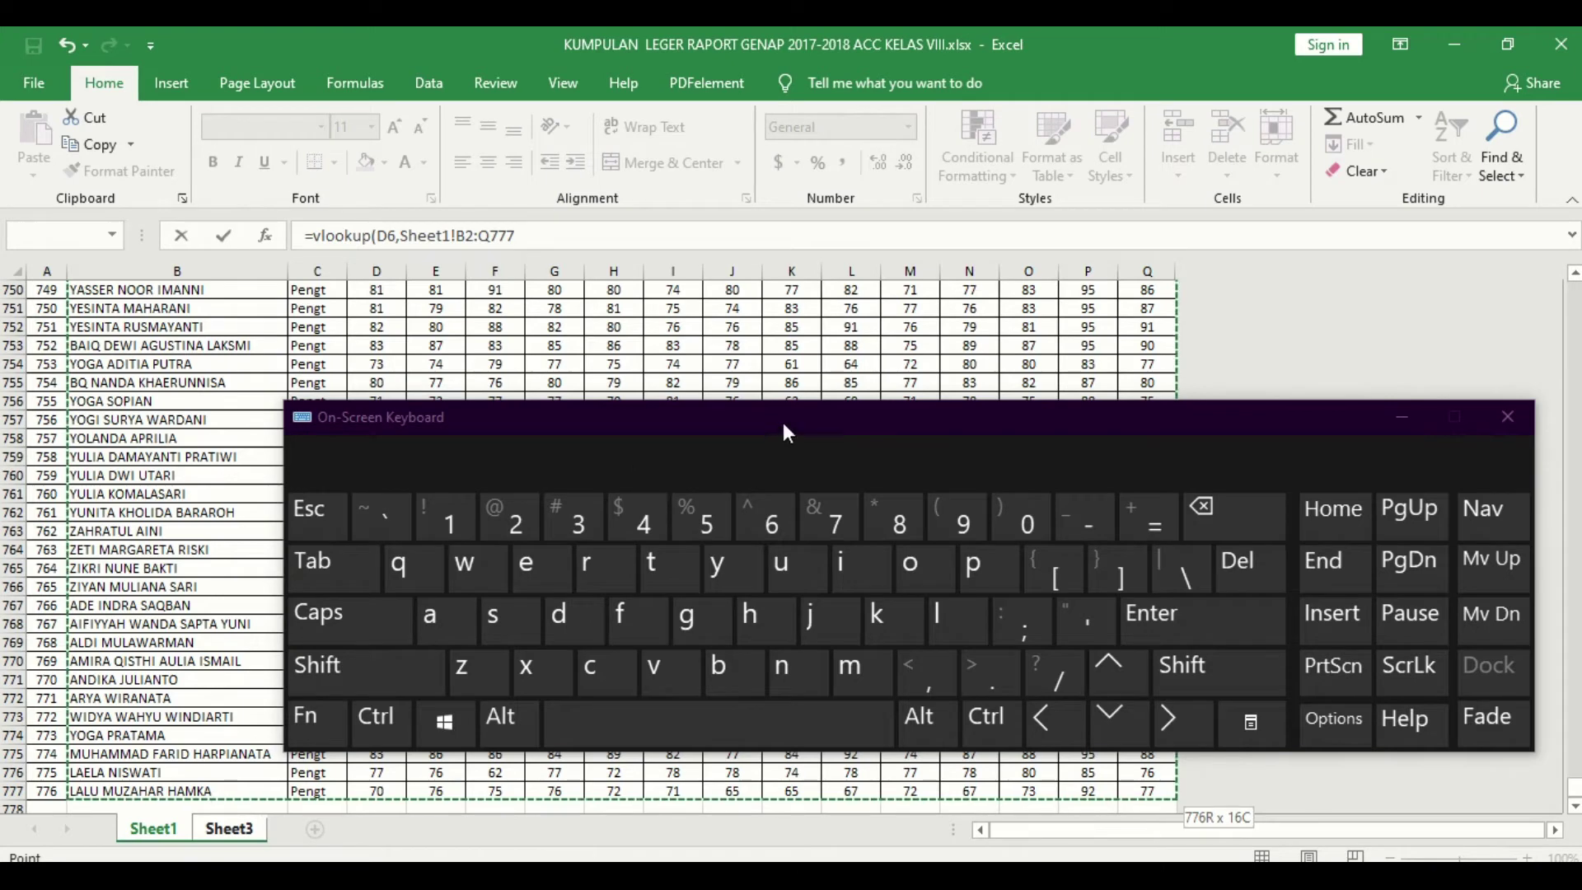
{"action": "left_click", "coordinate": [1417, 415]}
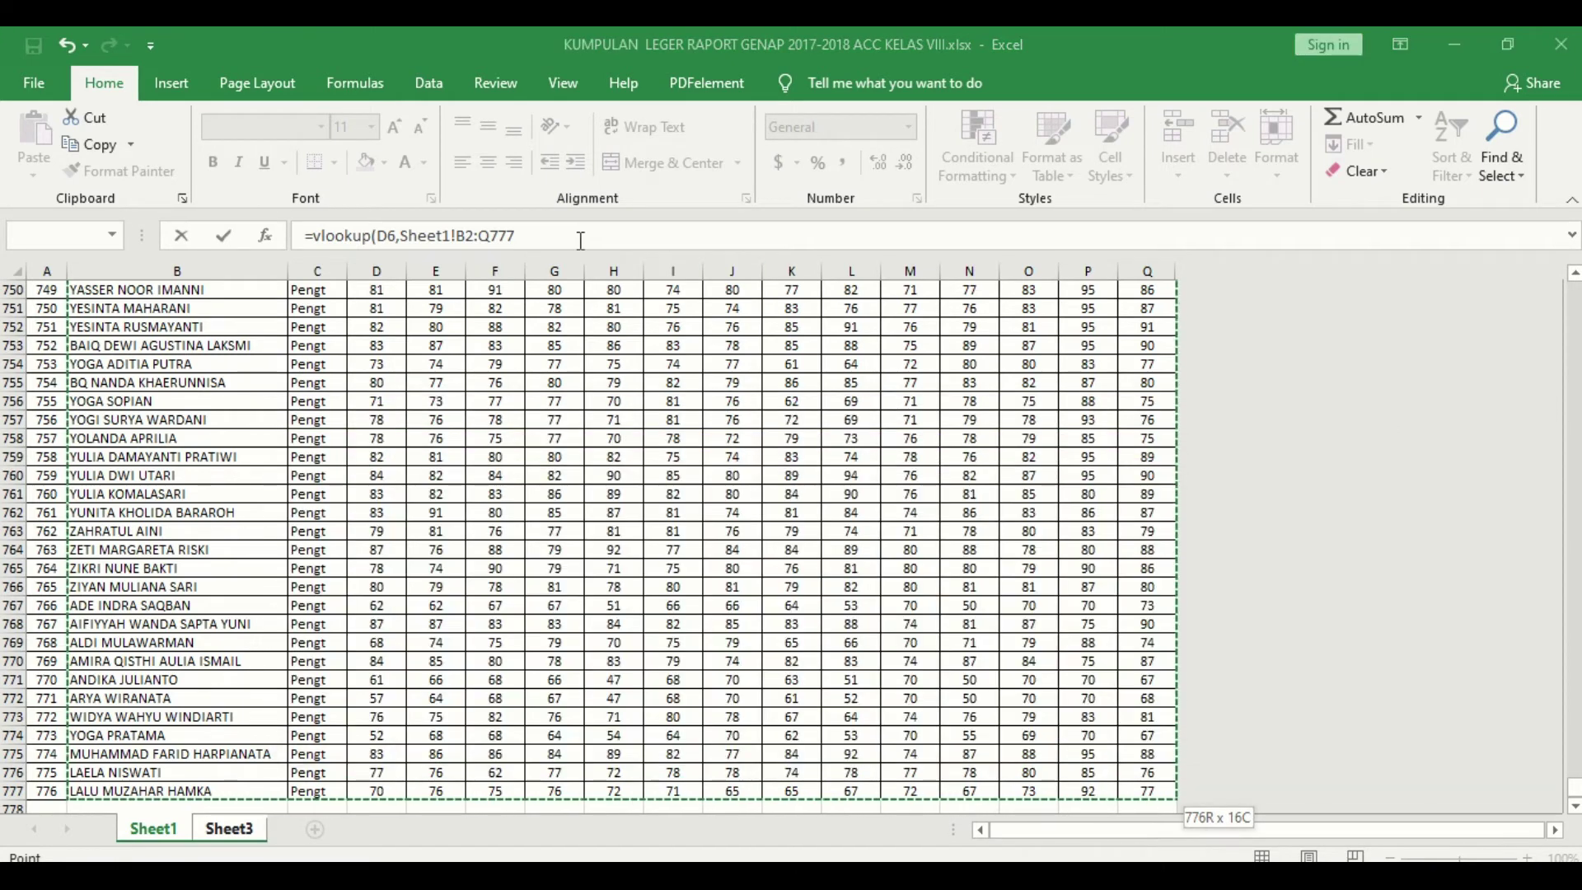
{"action": "left_click", "coordinate": [581, 240]}
Step: Make the range absolute as Sheet1!$B$2:$Q$777 and add a comma for the column number
{"action": "key", "text": "F4"}
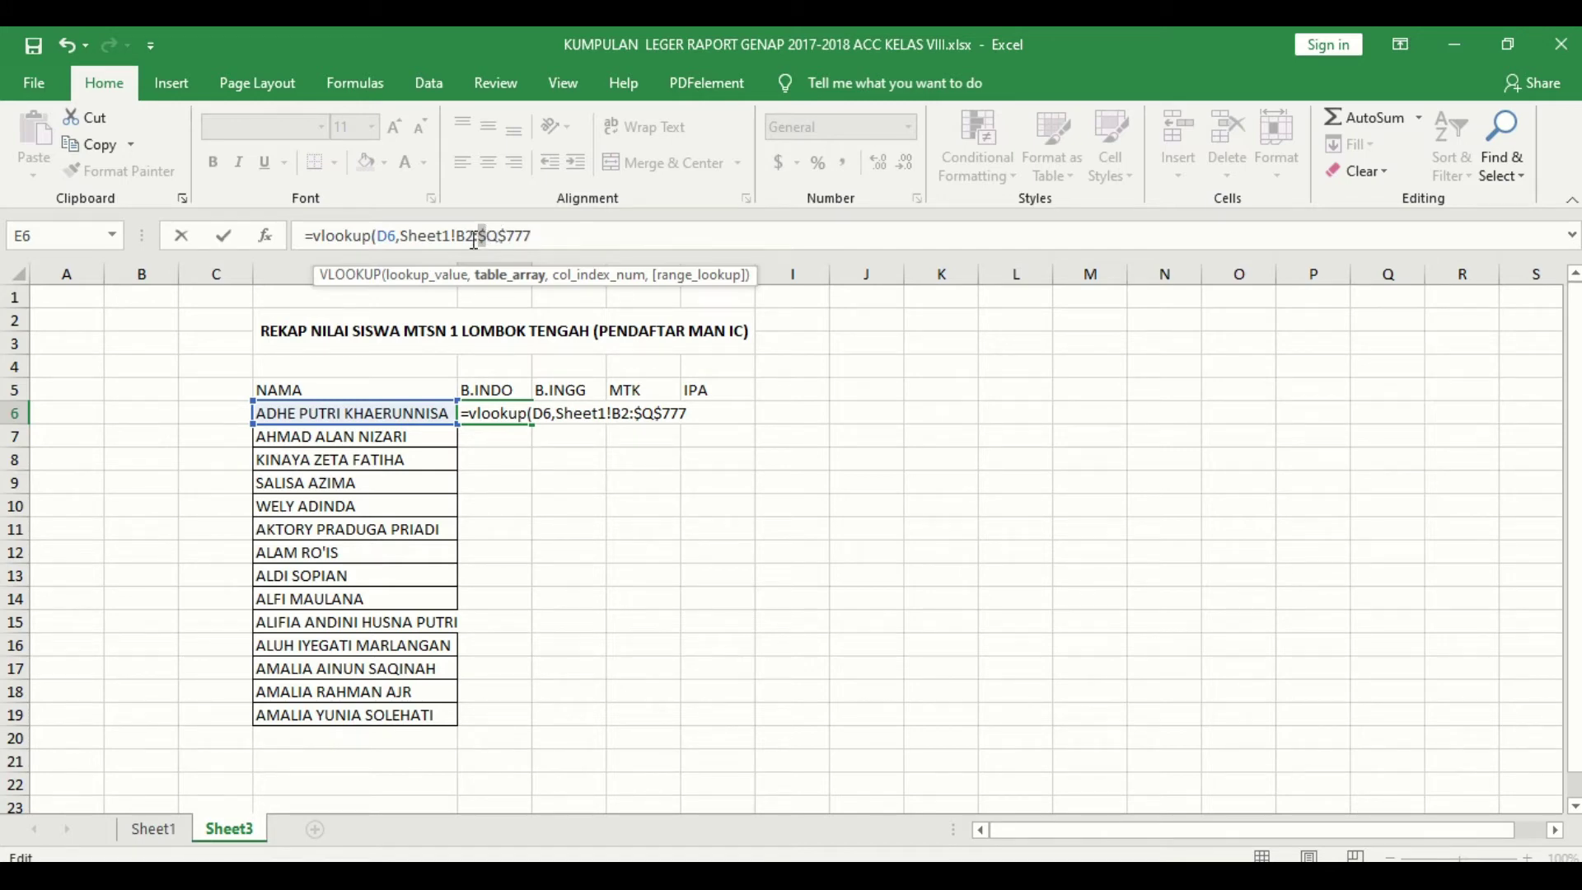
{"action": "key", "text": "F4"}
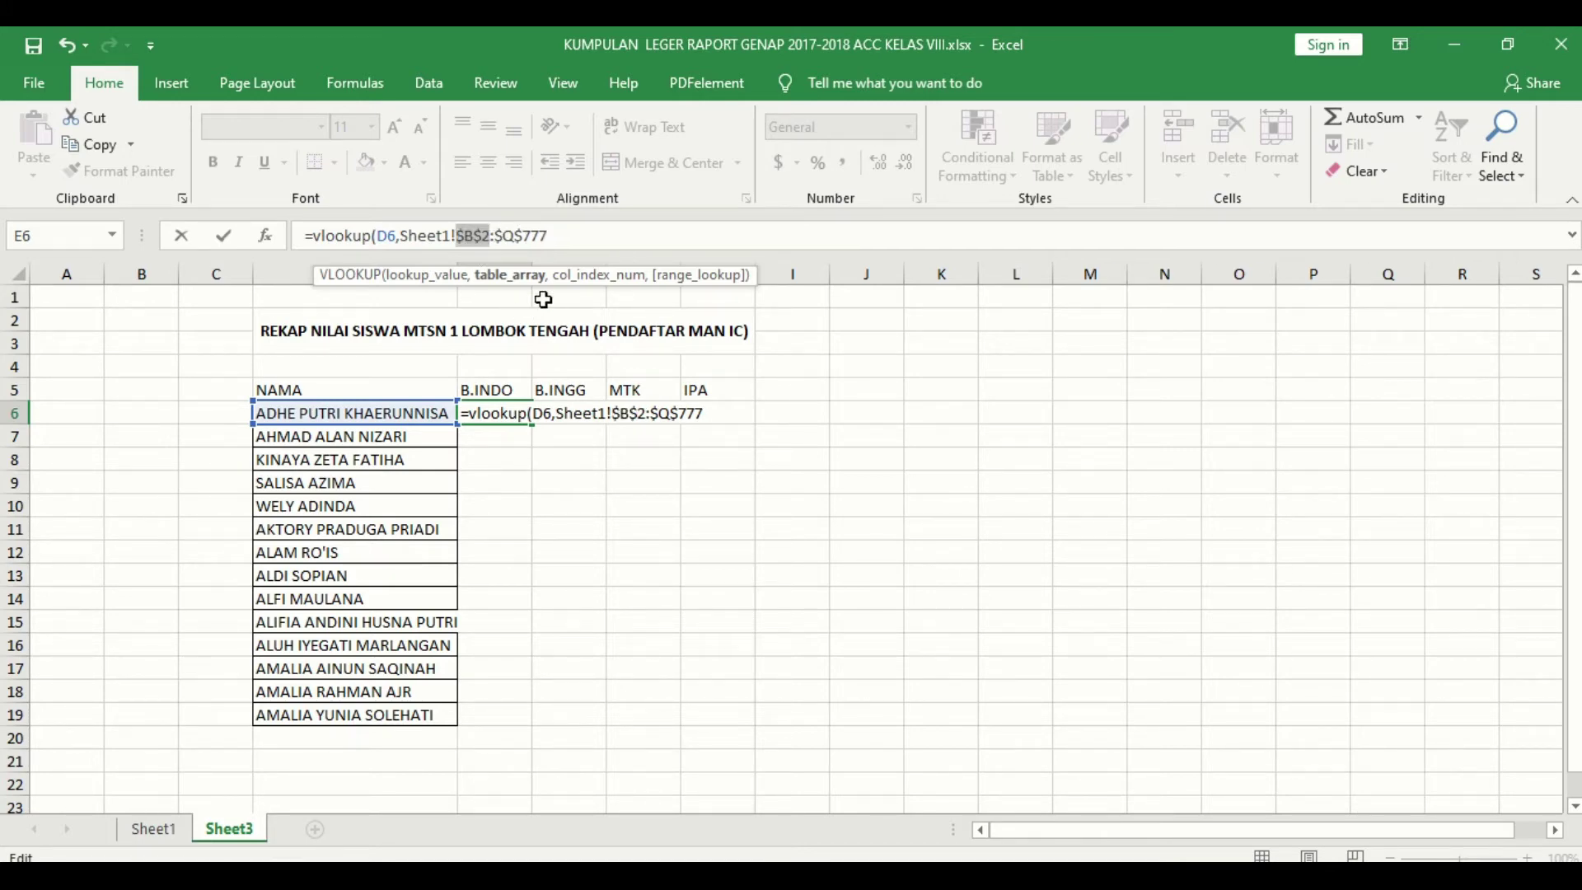
{"action": "left_click", "coordinate": [584, 233]}
{"action": "type", "text": ","}
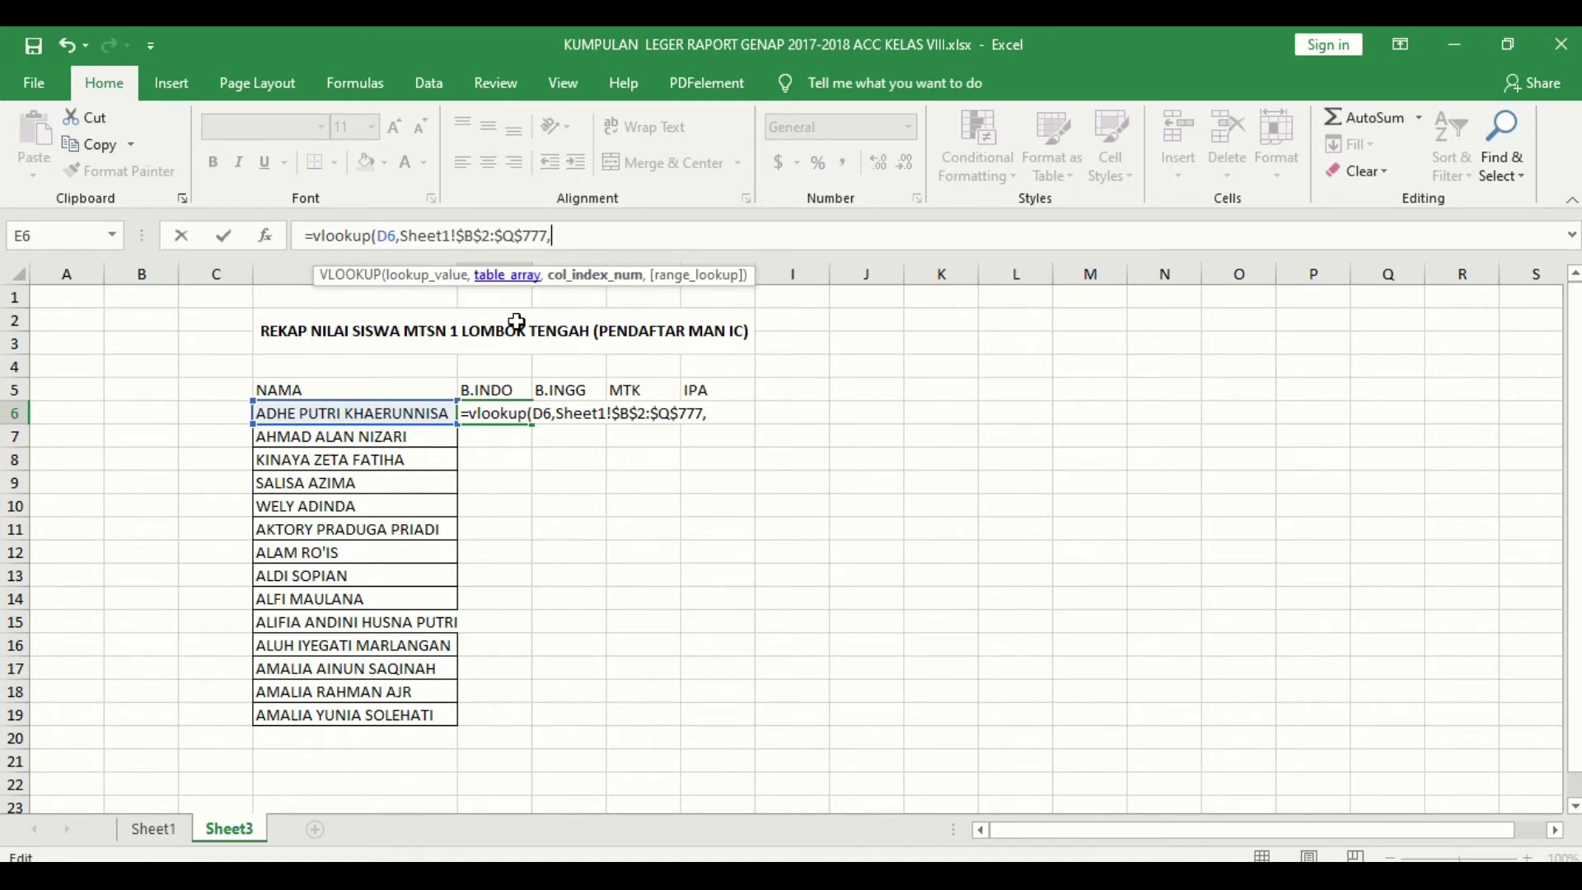
{"action": "left_click", "coordinate": [169, 833]}
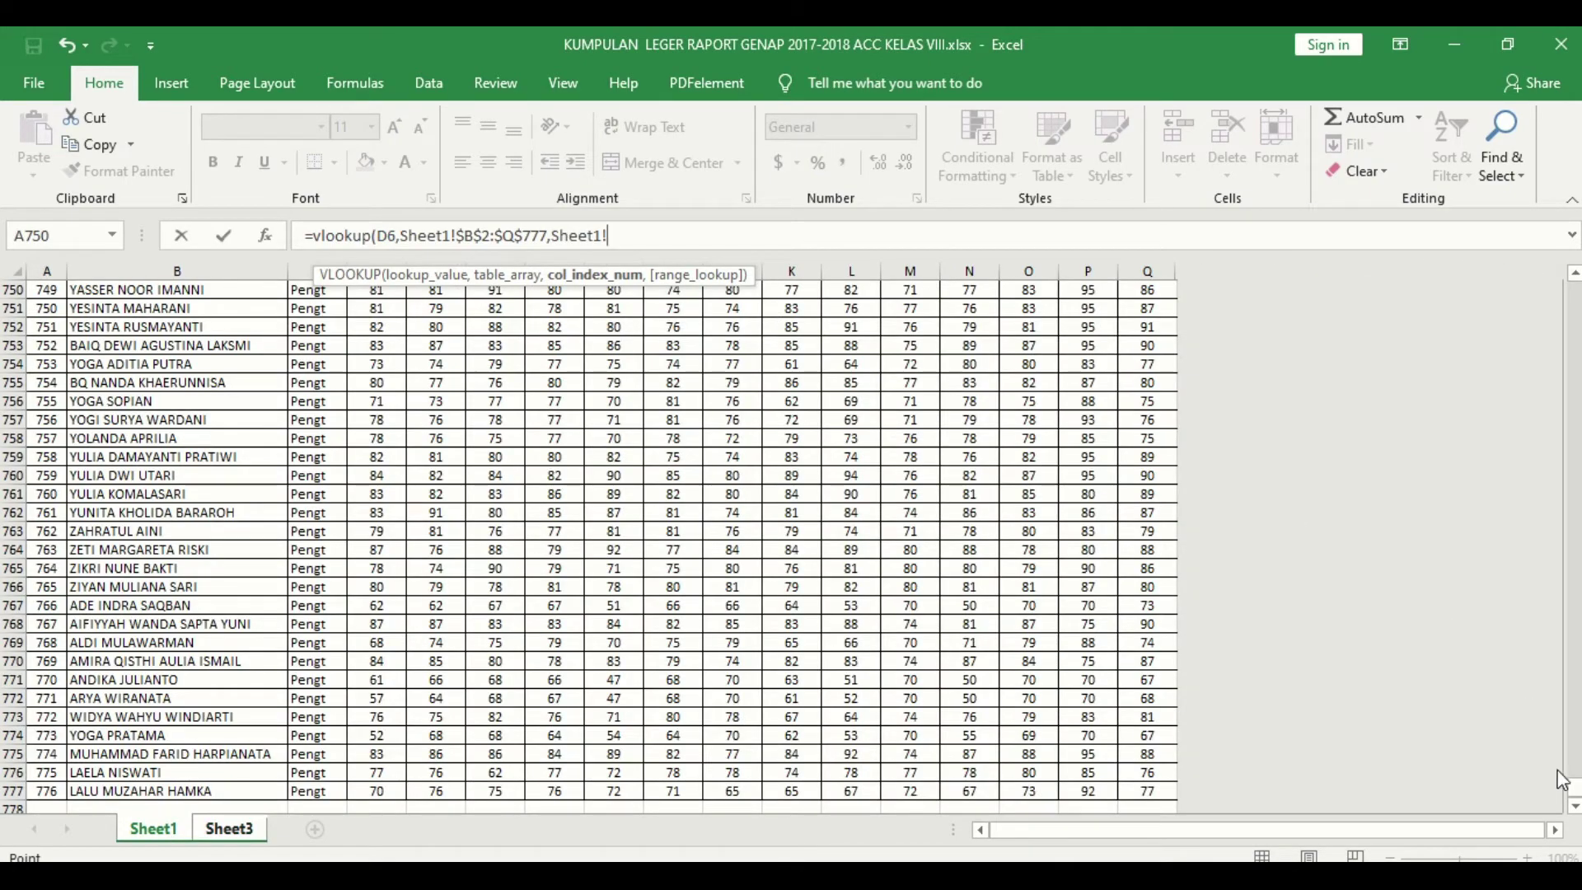
Step: Finish the formula with column 8 and FALSE exact match so E6 returns 87
{"action": "left_click_drag", "start_coordinate": [1574, 798], "coordinate": [1574, 290]}
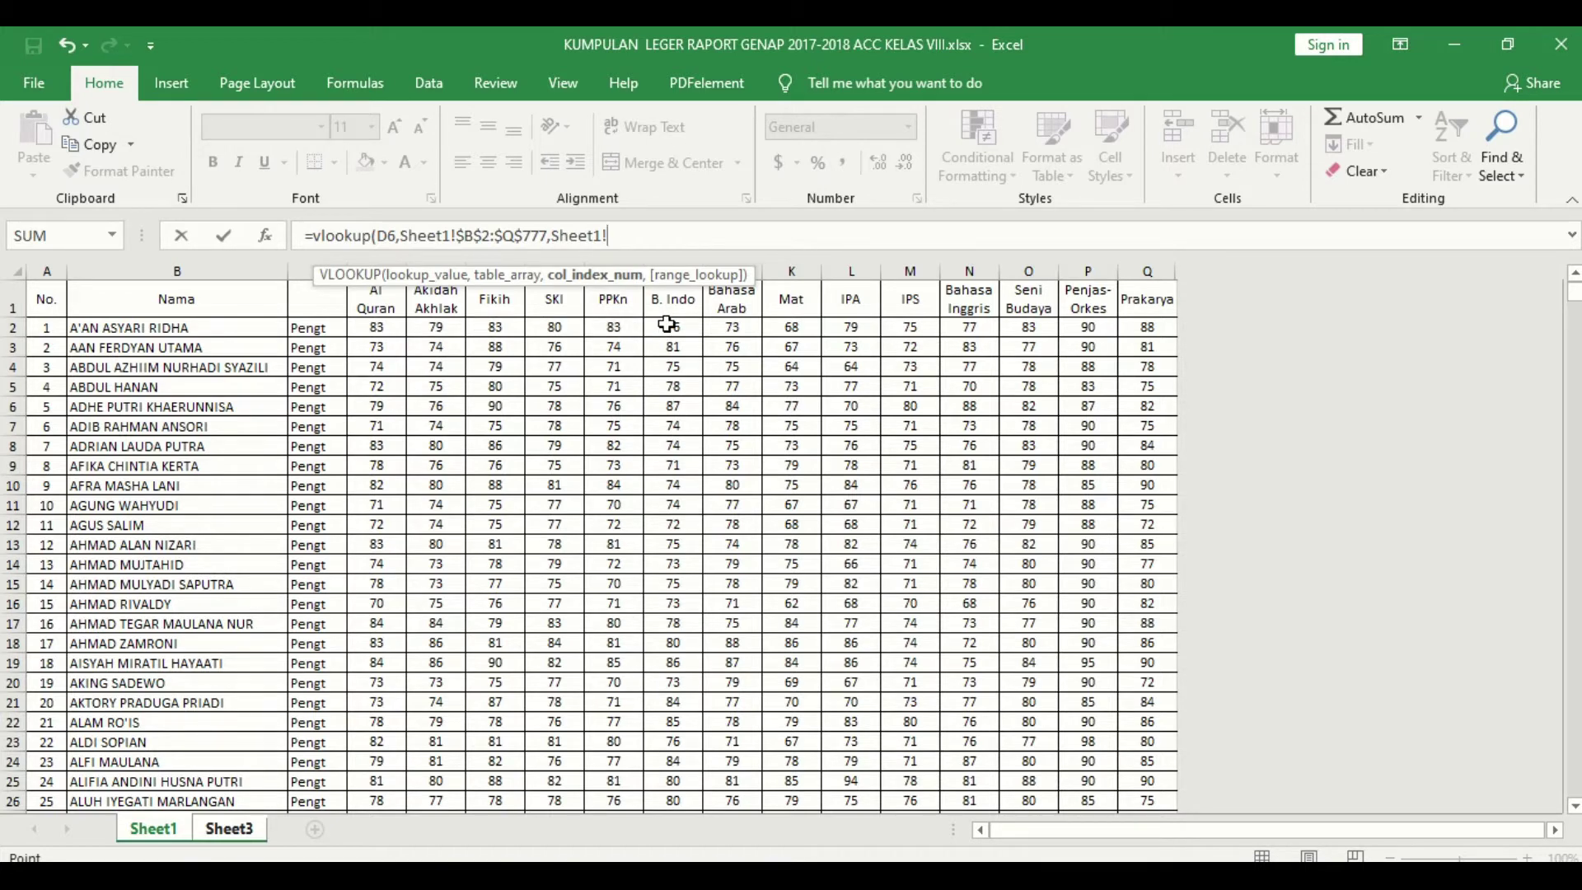
{"action": "key", "text": "BackSpace"}
{"action": "key", "text": "BackSpace"}
{"action": "key", "text": "BackSpace"}
{"action": "key", "text": "BackSpace"}
{"action": "key", "text": "BackSpace"}
{"action": "key", "text": "BackSpace"}
{"action": "key", "text": "BackSpace"}
{"action": "type", "text": "8,"}
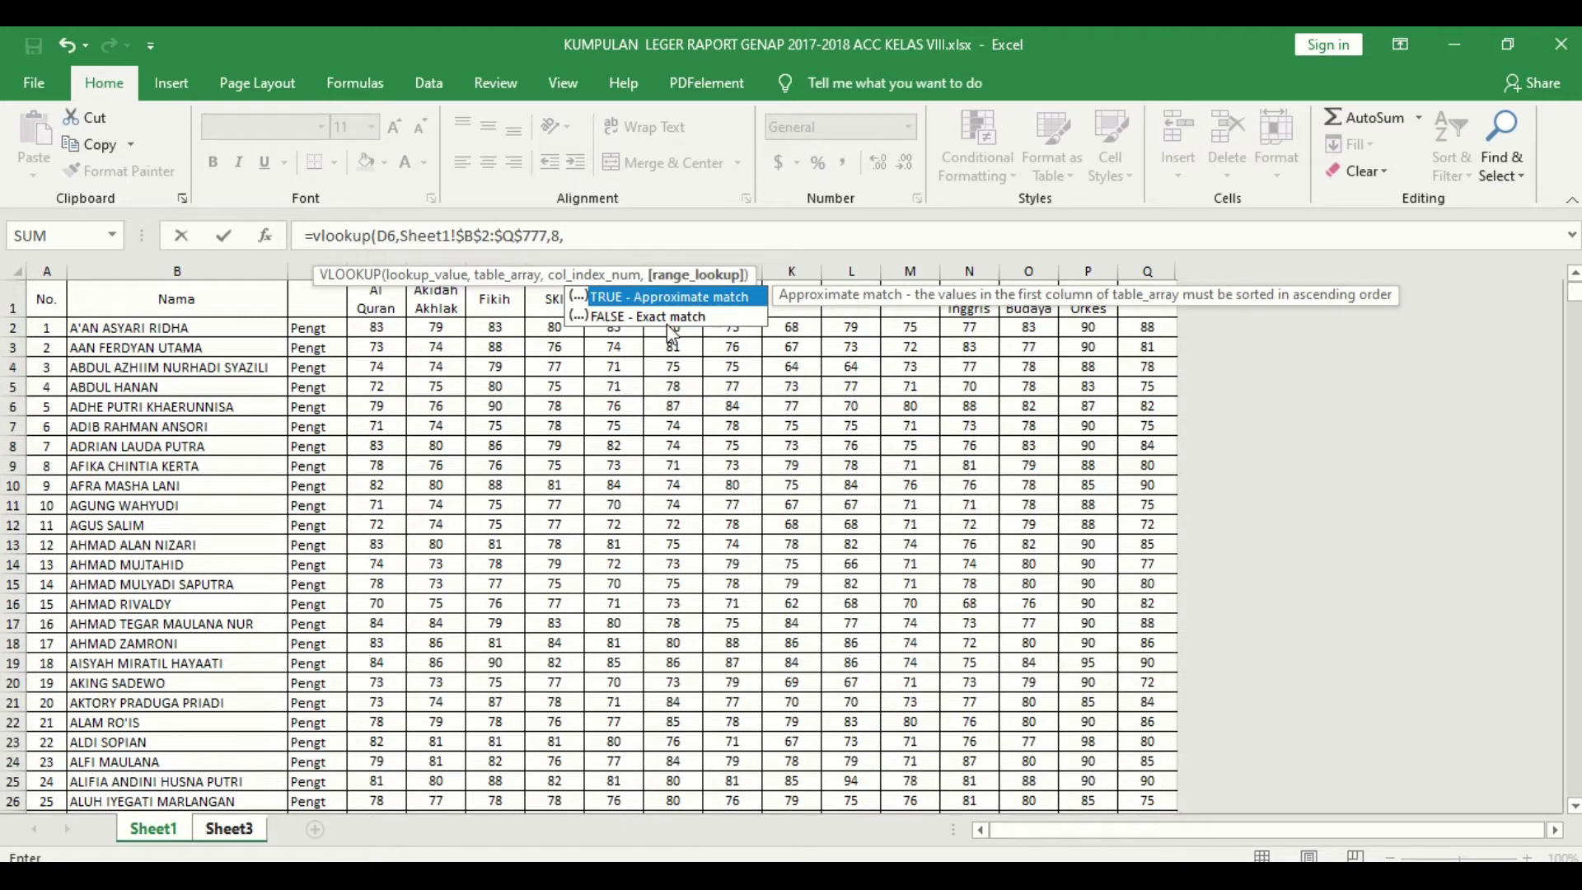
{"action": "type", "text": "F"}
{"action": "double_click", "coordinate": [655, 316]}
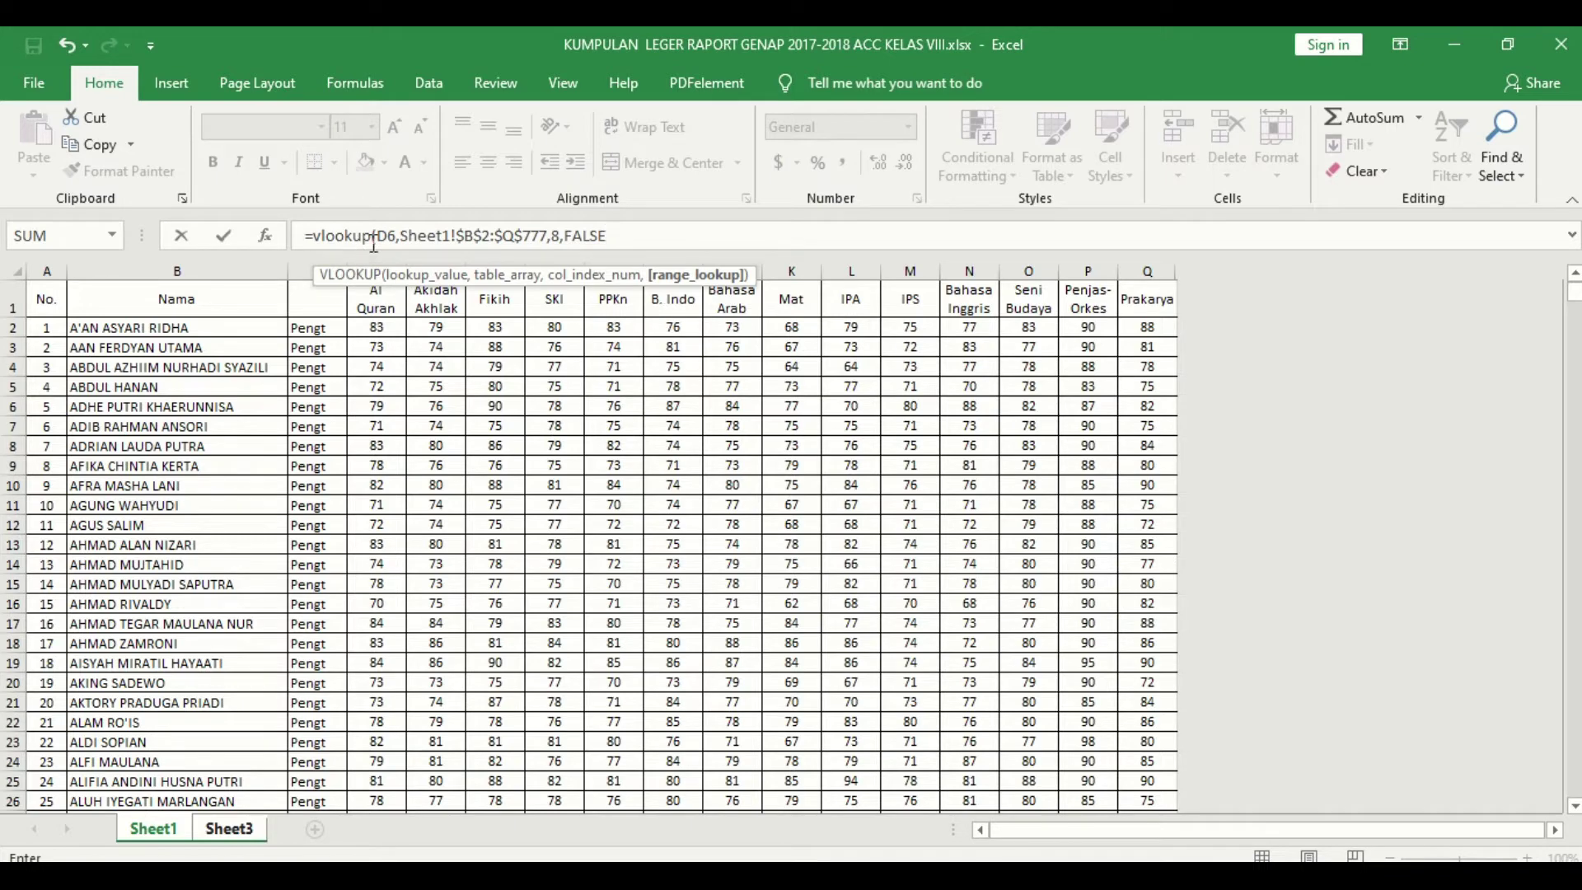
{"action": "left_click", "coordinate": [230, 829]}
{"action": "key", "text": "ctrl+Return"}
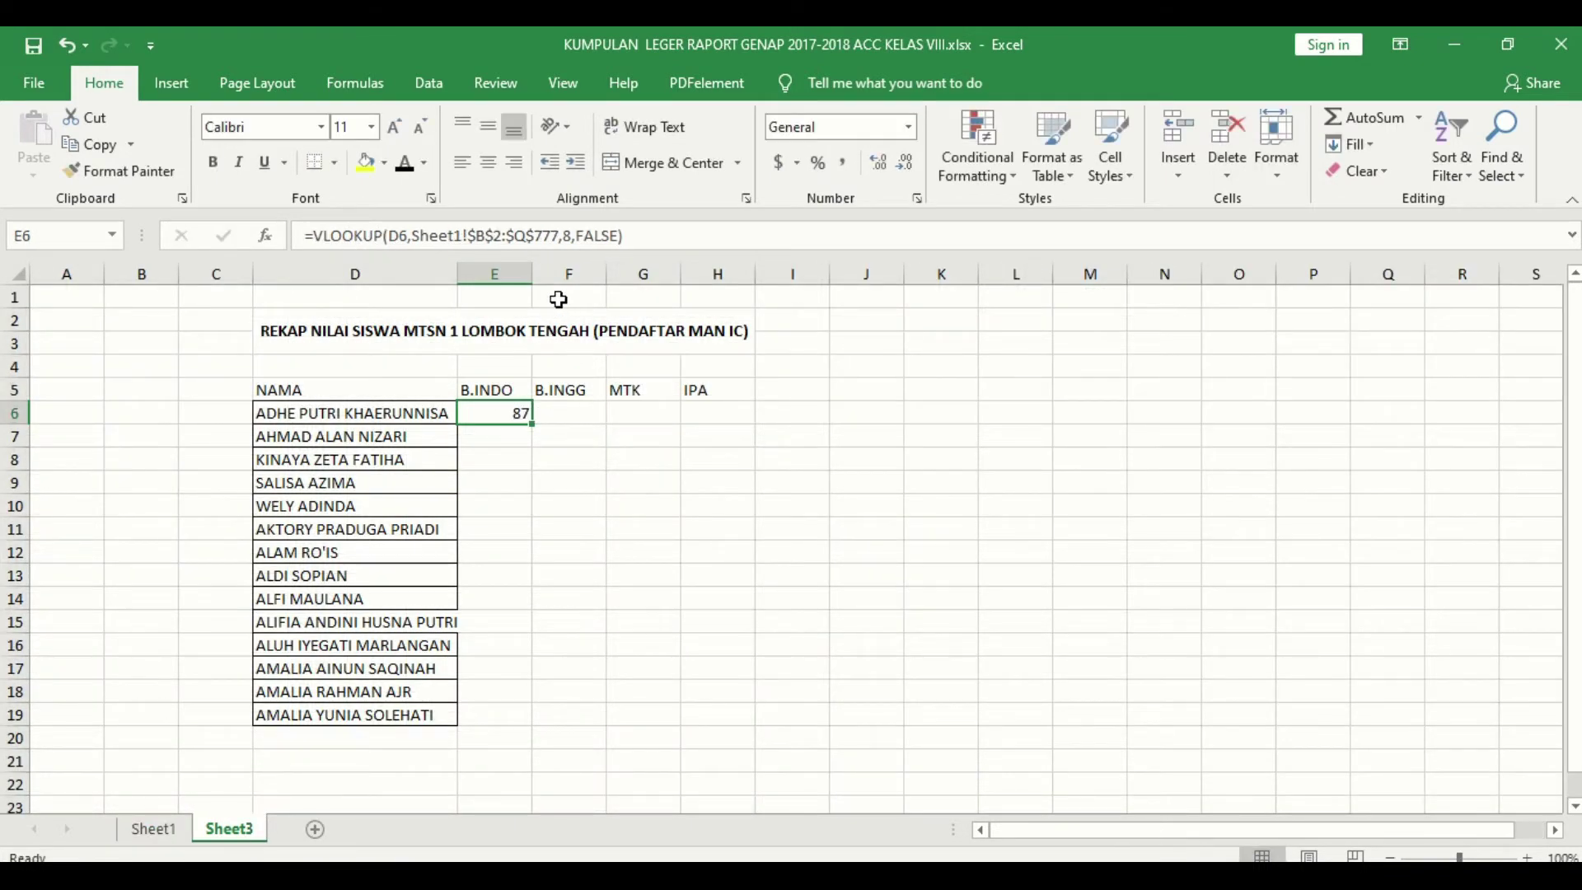
Step: Find the first student's name from D6 in Sheet1's grade table
{"action": "left_click", "coordinate": [404, 418]}
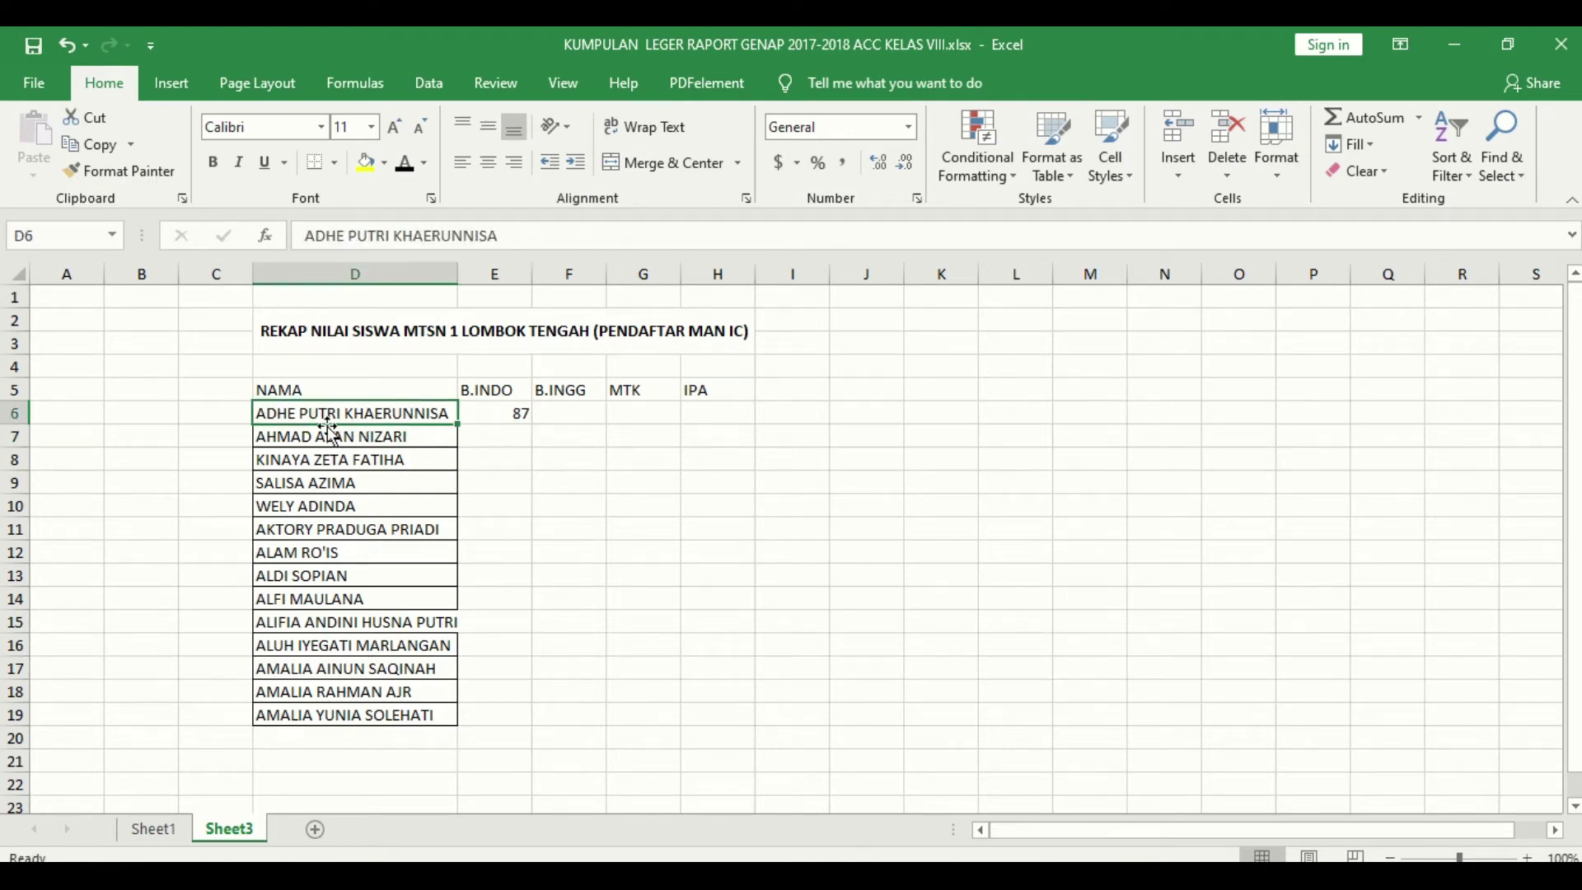
{"action": "left_click", "coordinate": [501, 419]}
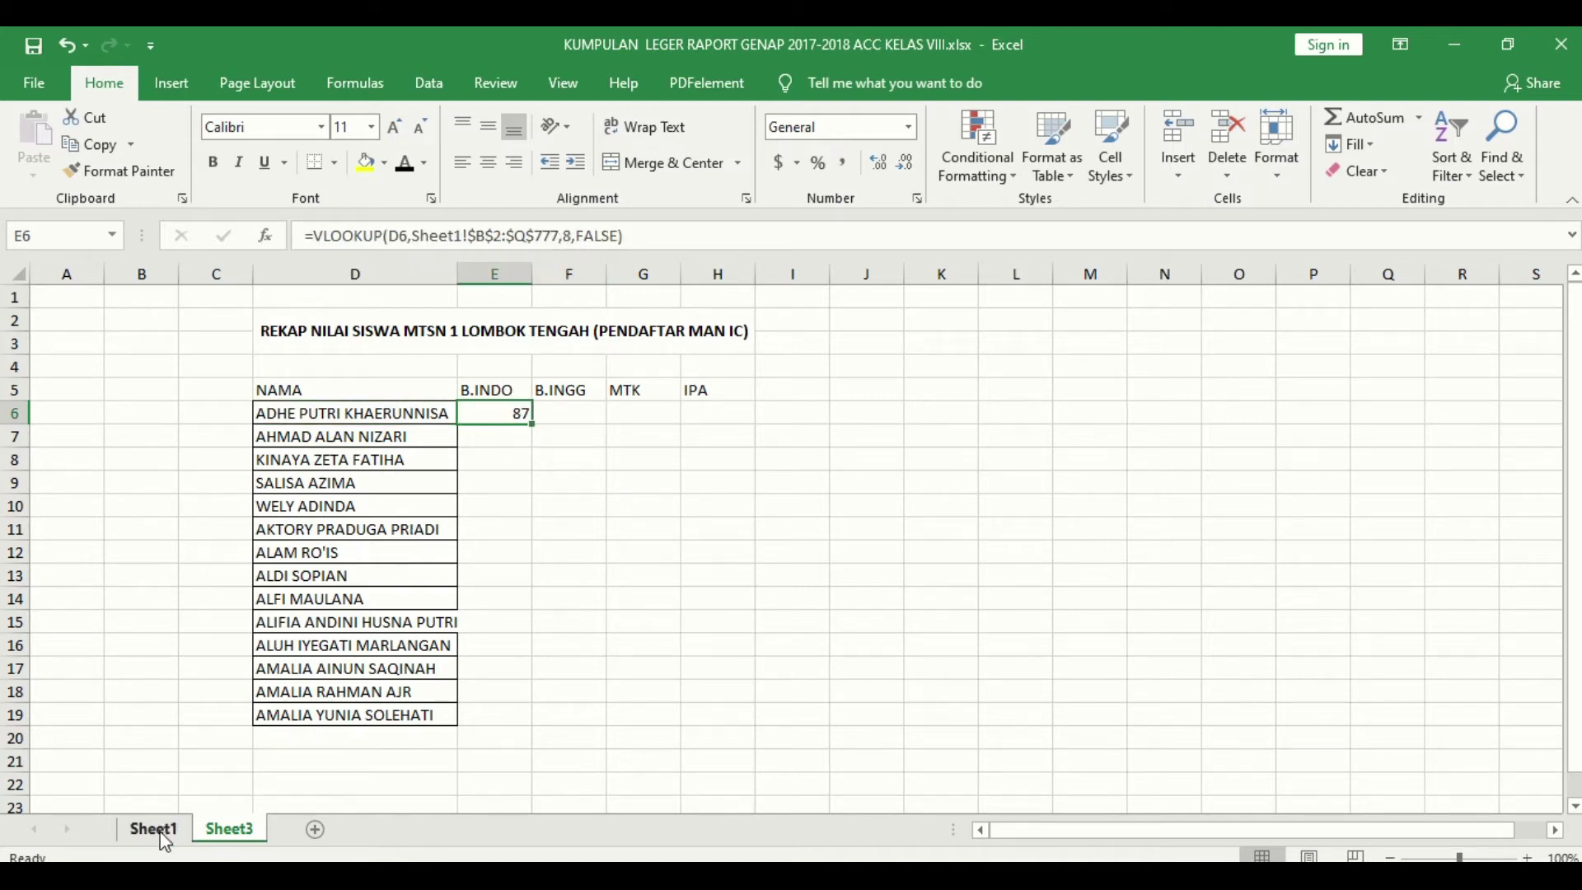
{"action": "left_click", "coordinate": [363, 409]}
{"action": "key", "text": "ctrl+c"}
{"action": "left_click", "coordinate": [154, 829]}
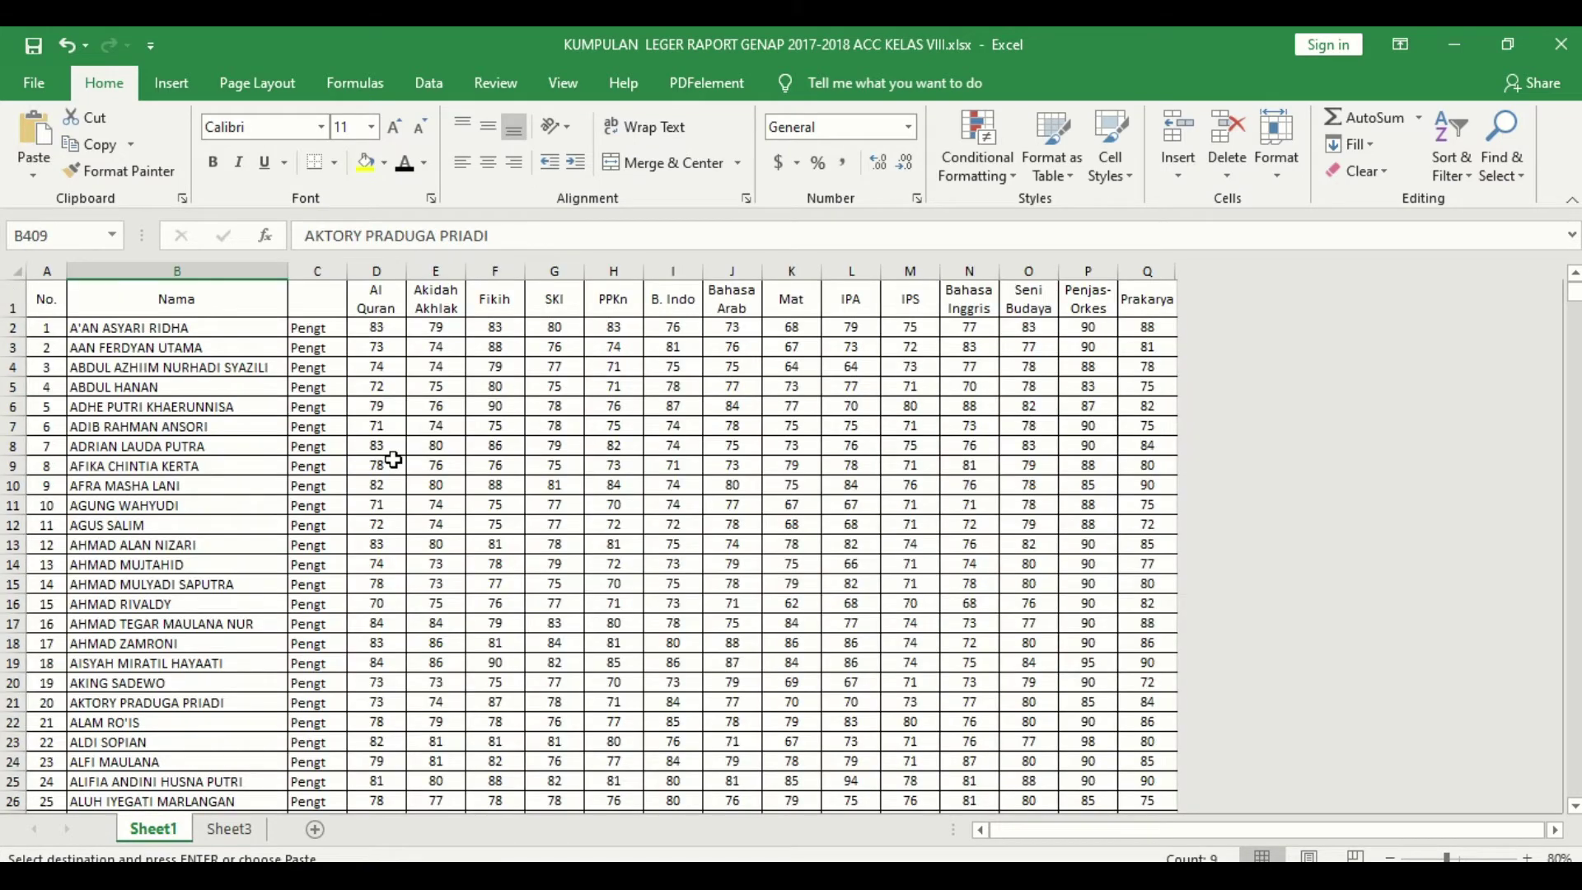
{"action": "key", "text": "ctrl+f"}
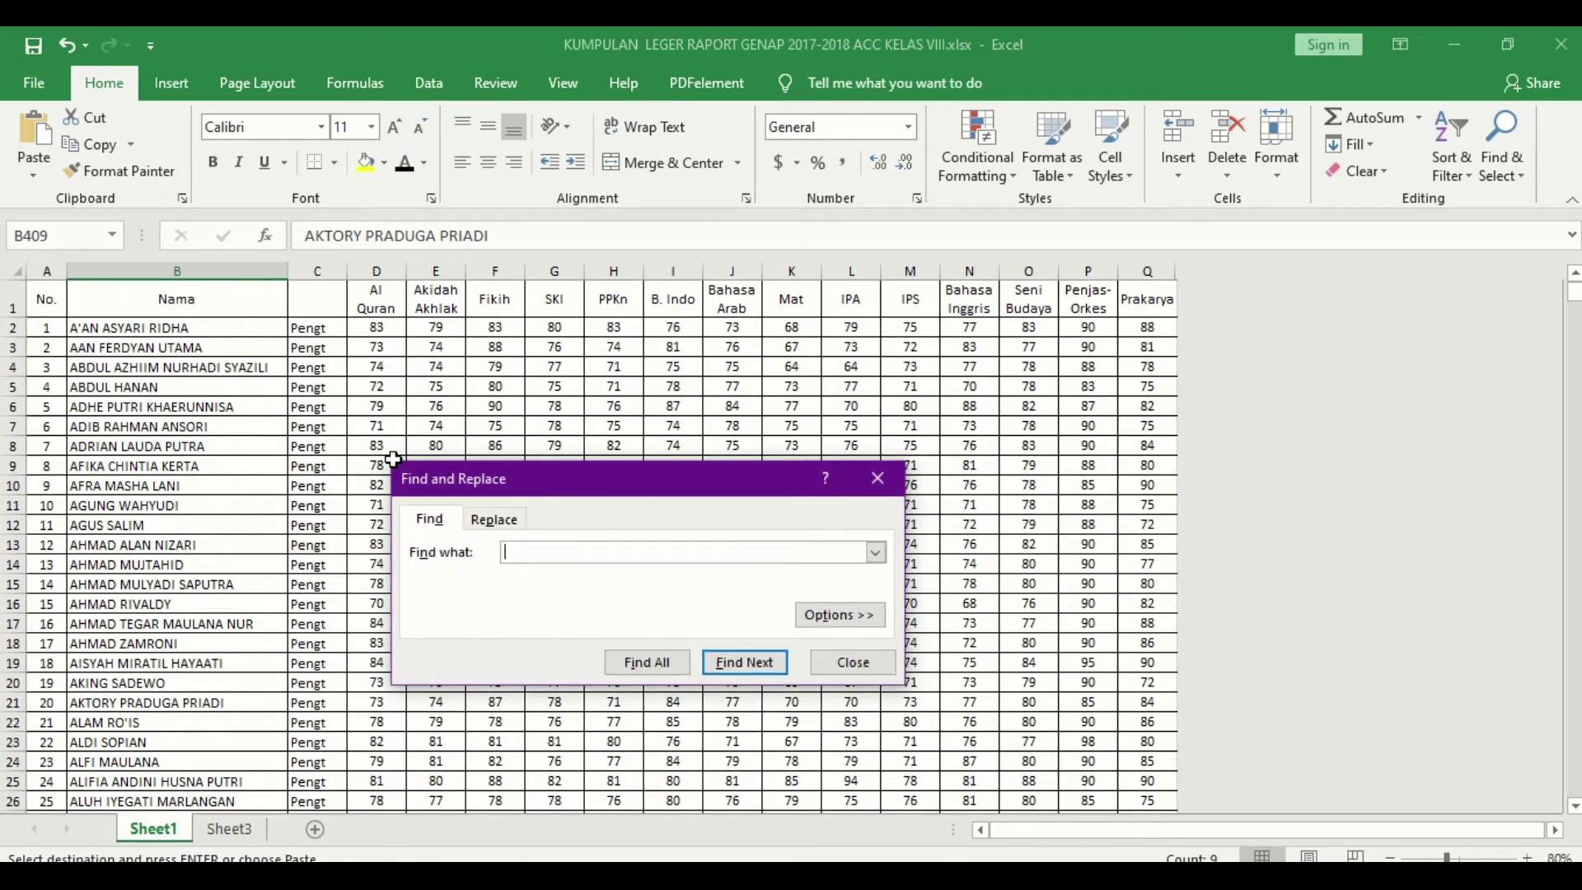
{"action": "key", "text": "ctrl+v"}
{"action": "left_click", "coordinate": [736, 663]}
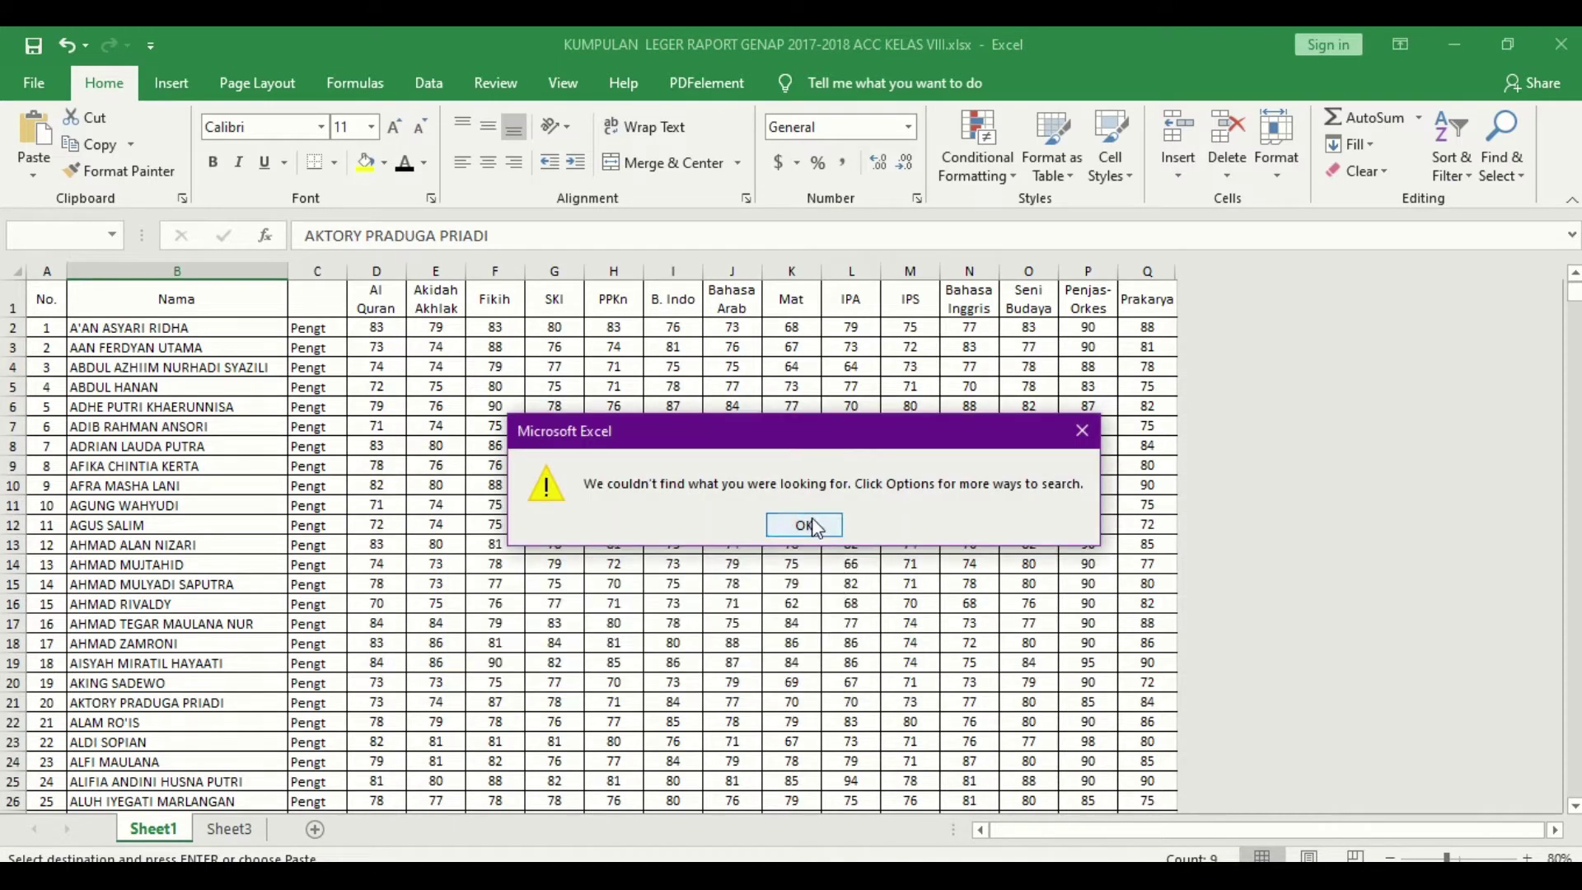
{"action": "left_click", "coordinate": [805, 523]}
{"action": "left_click", "coordinate": [213, 323]}
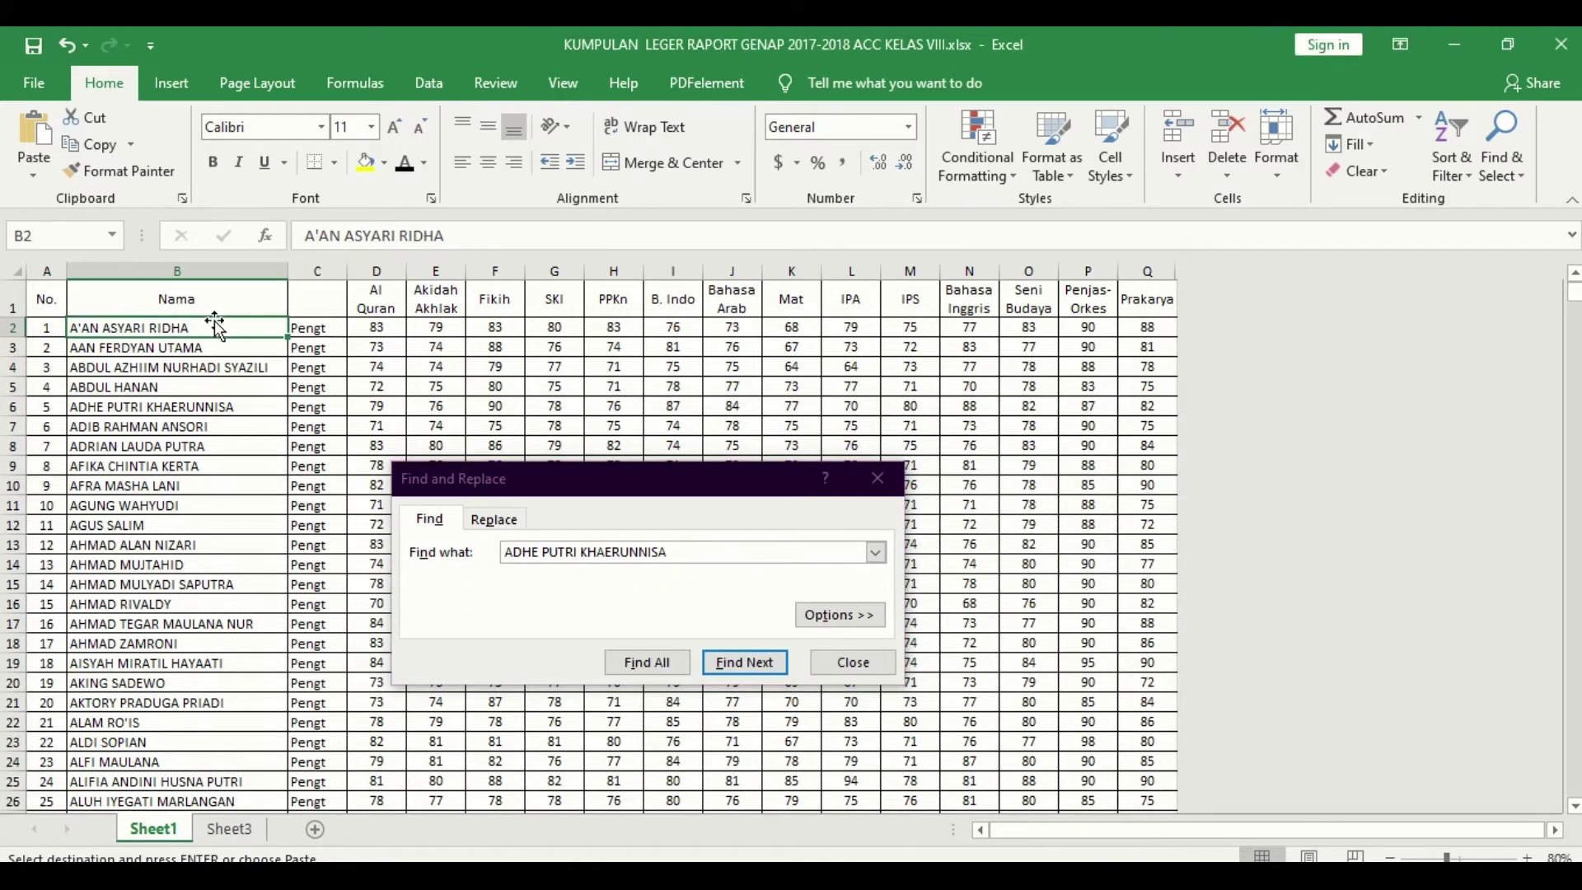
{"action": "left_click", "coordinate": [728, 663]}
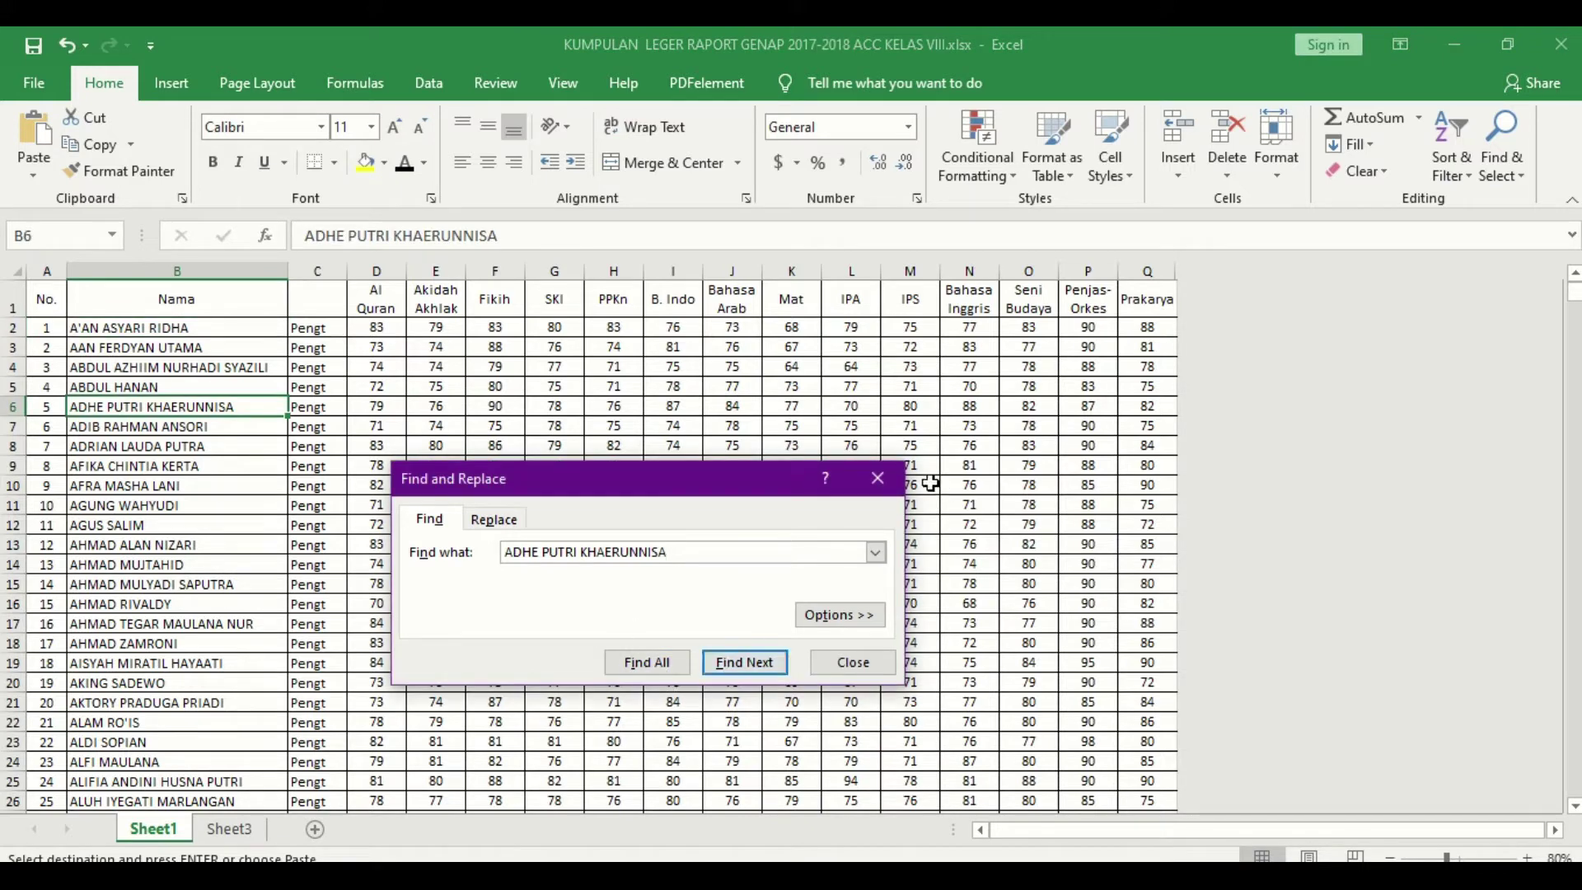
{"action": "left_click", "coordinate": [877, 479]}
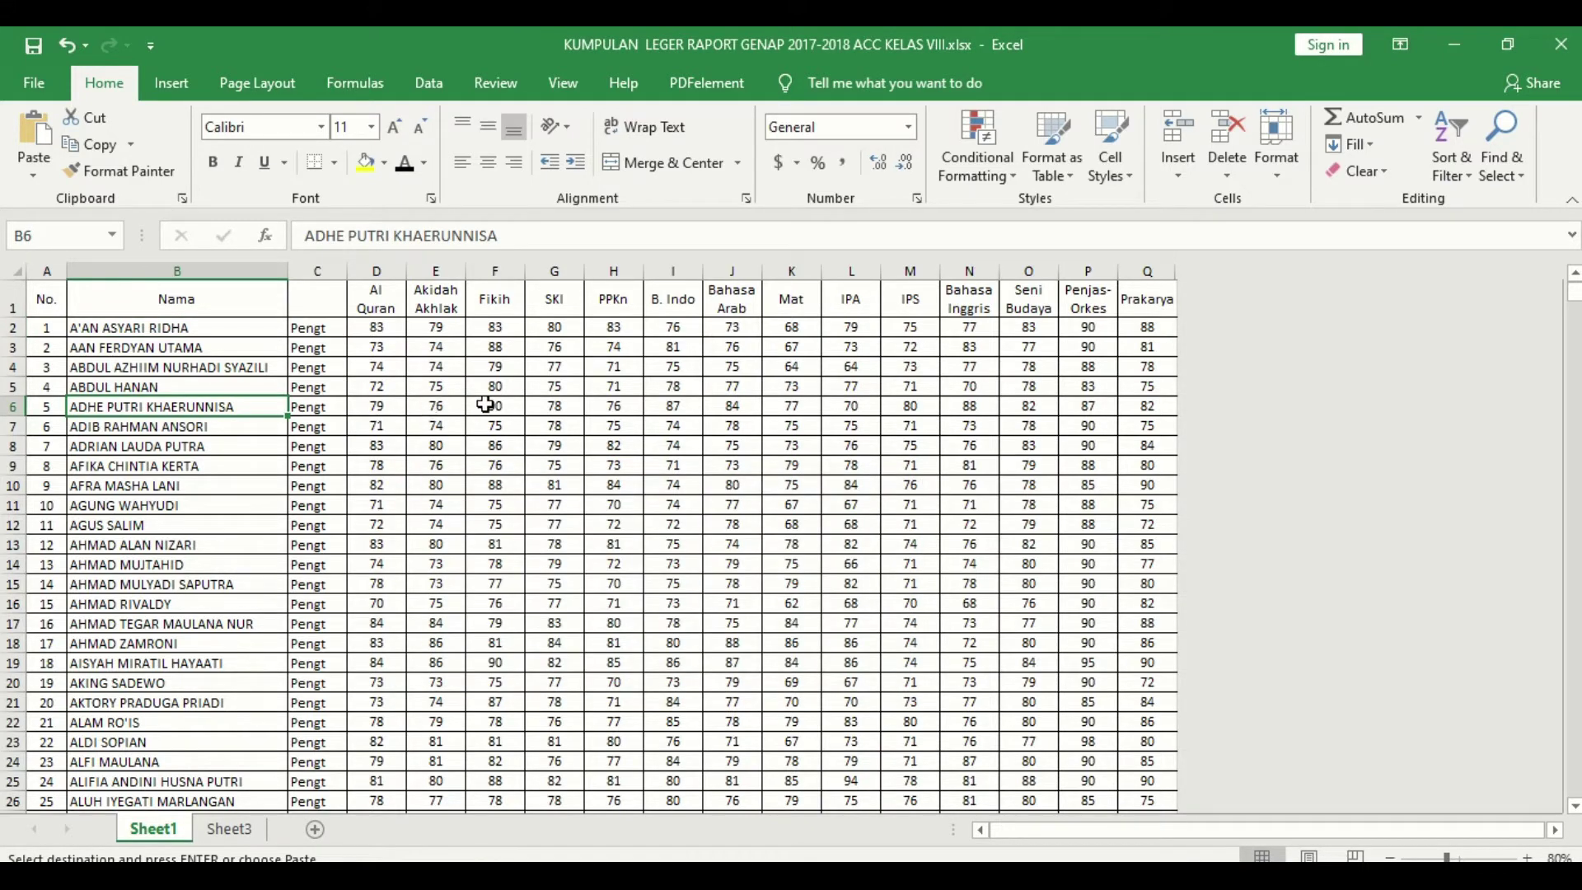
Step: Compare the student's Sheet1 B. Indo grade with E6's 87 and check Bahasa Inggris column N
{"action": "left_click", "coordinate": [671, 403]}
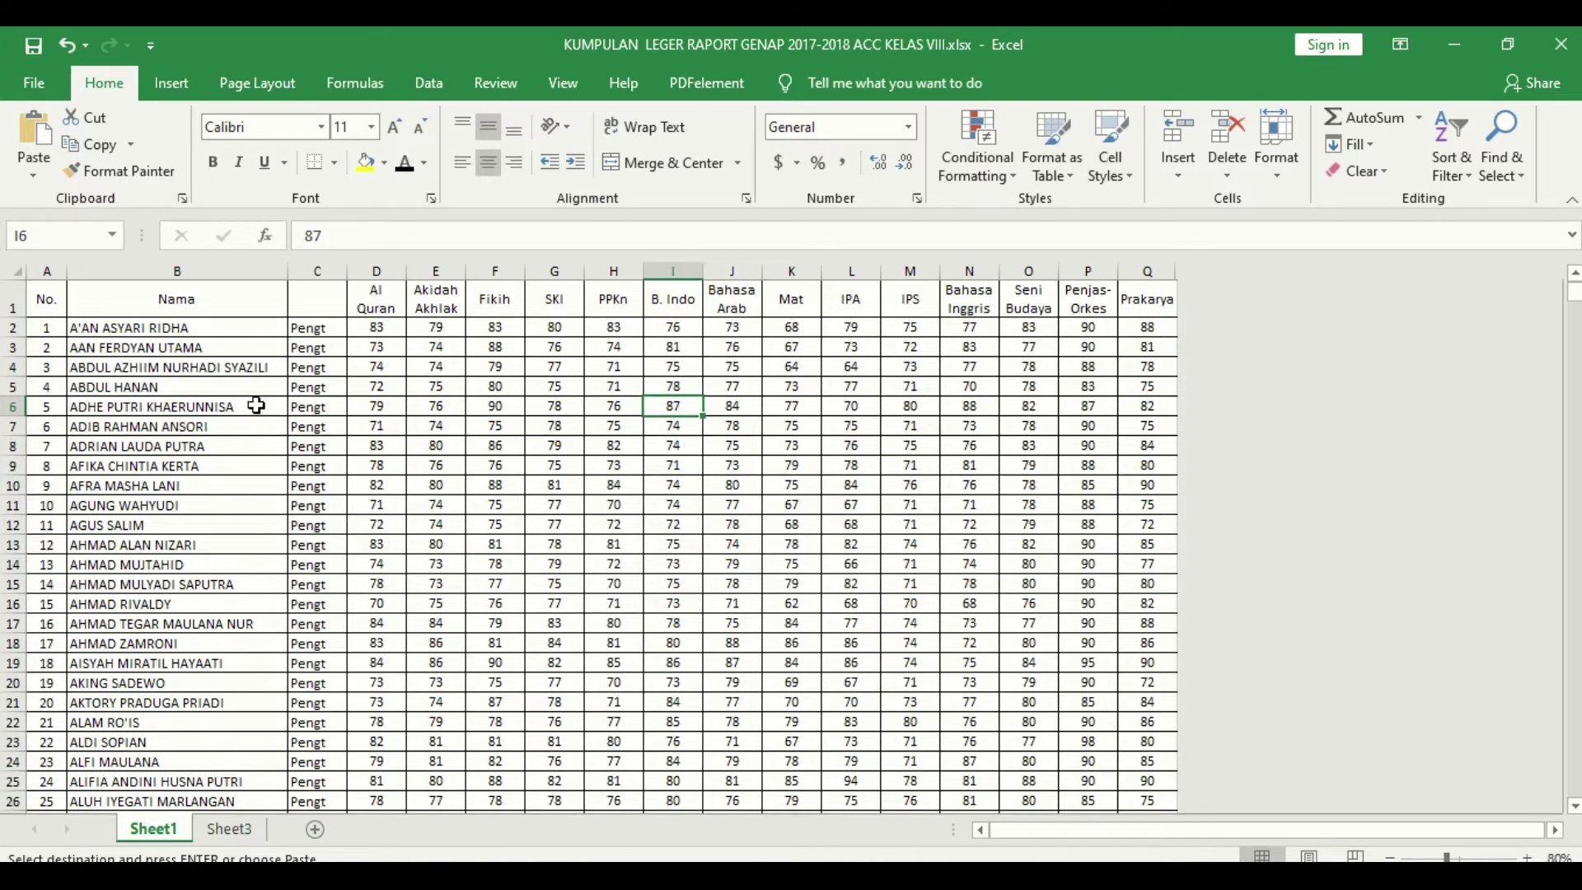
{"action": "left_click", "coordinate": [234, 832]}
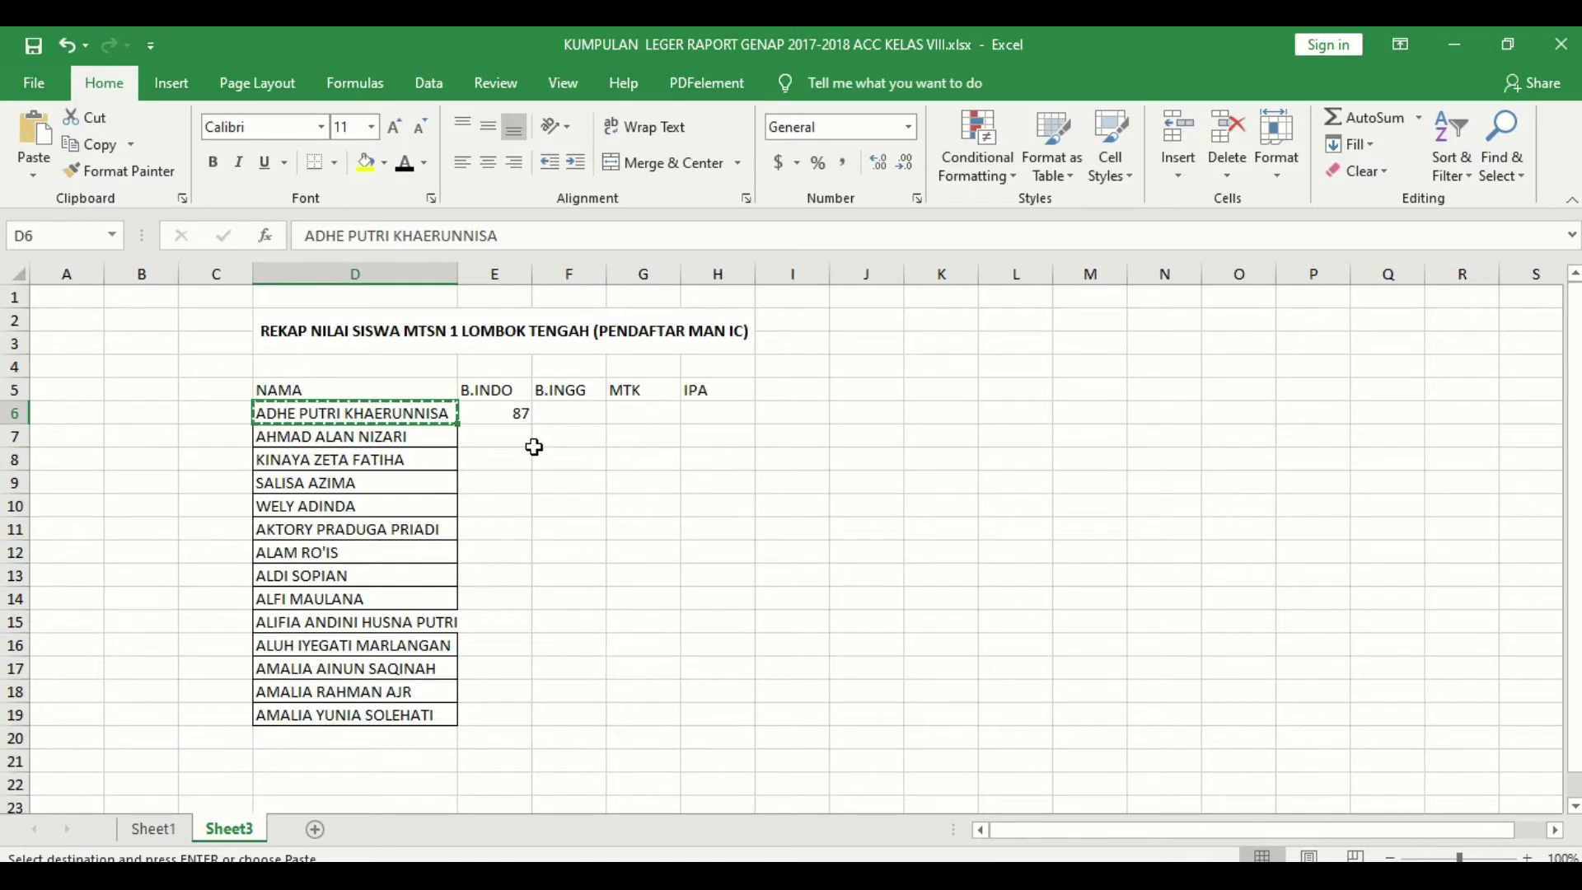
{"action": "key", "text": "Escape"}
{"action": "left_click", "coordinate": [516, 414]}
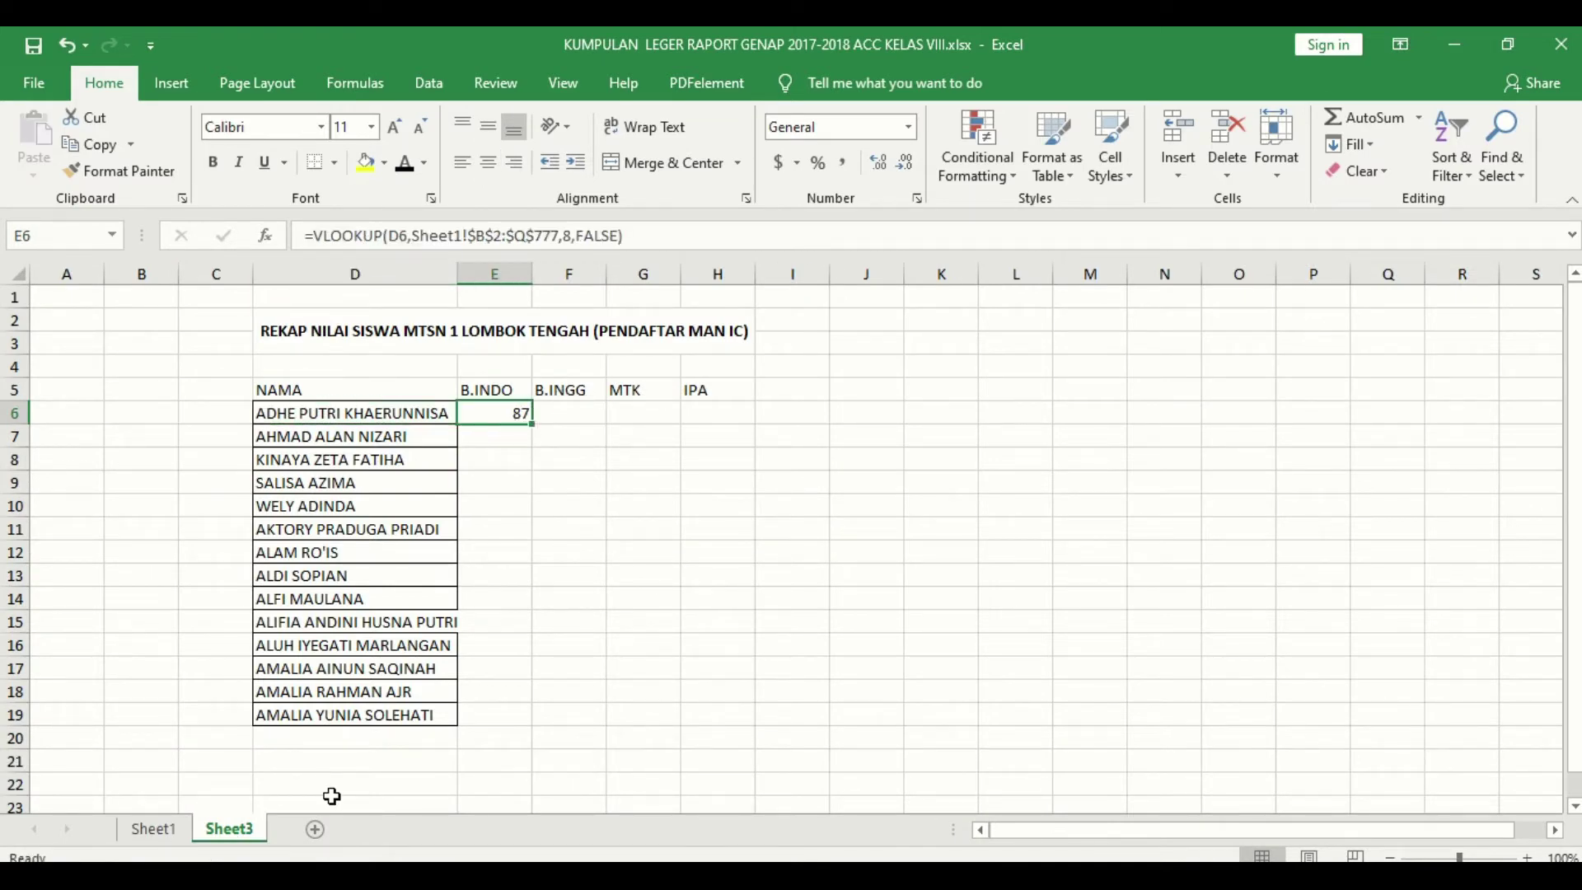
{"action": "left_click", "coordinate": [173, 833]}
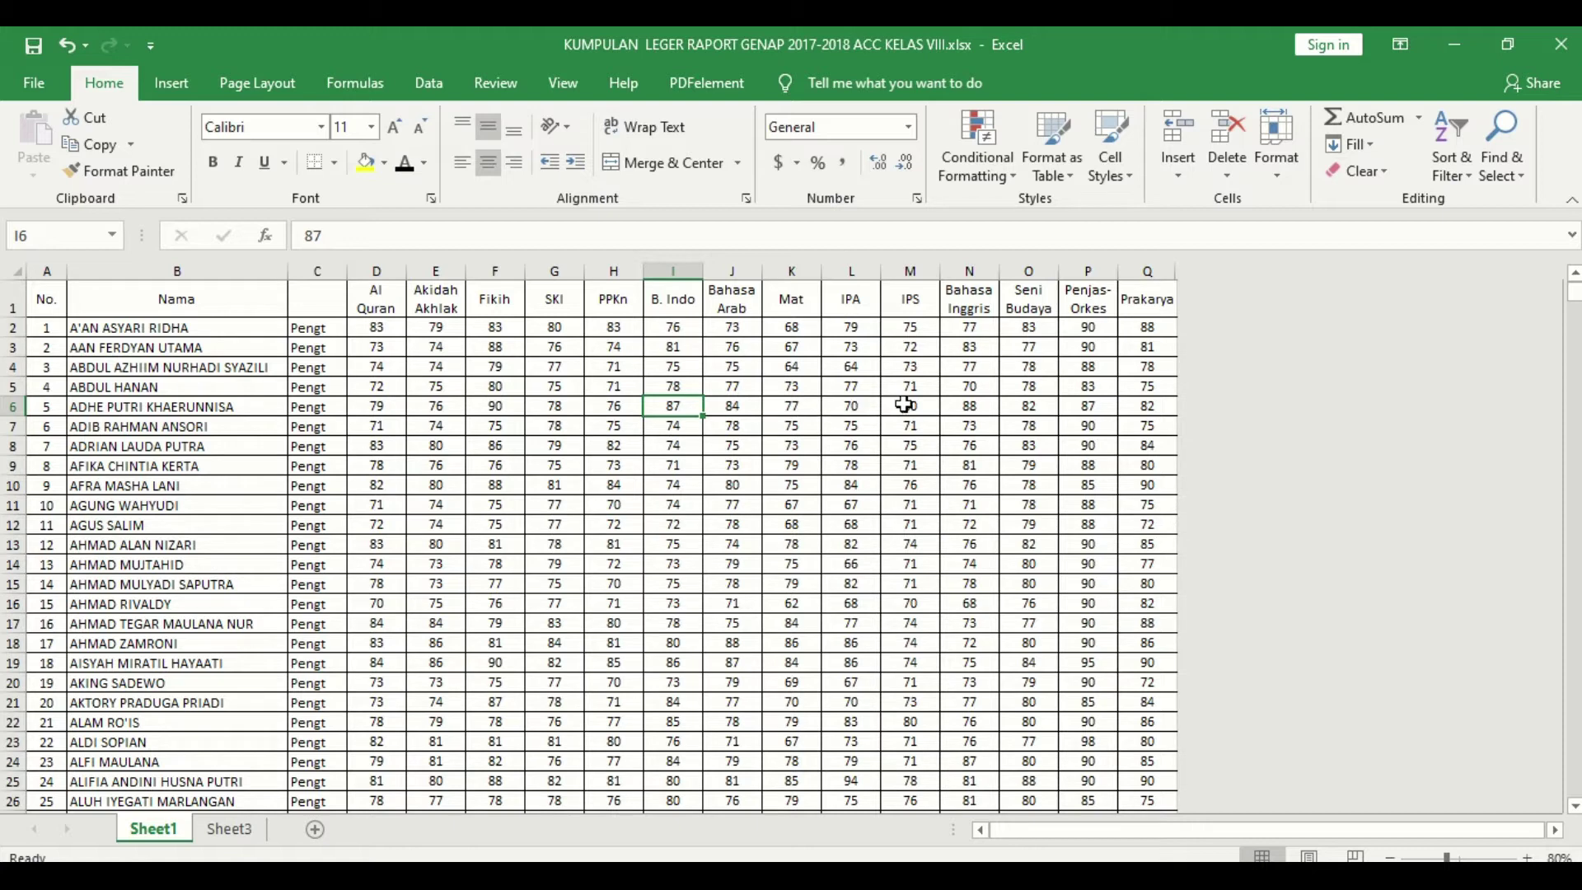
{"action": "left_click", "coordinate": [971, 402]}
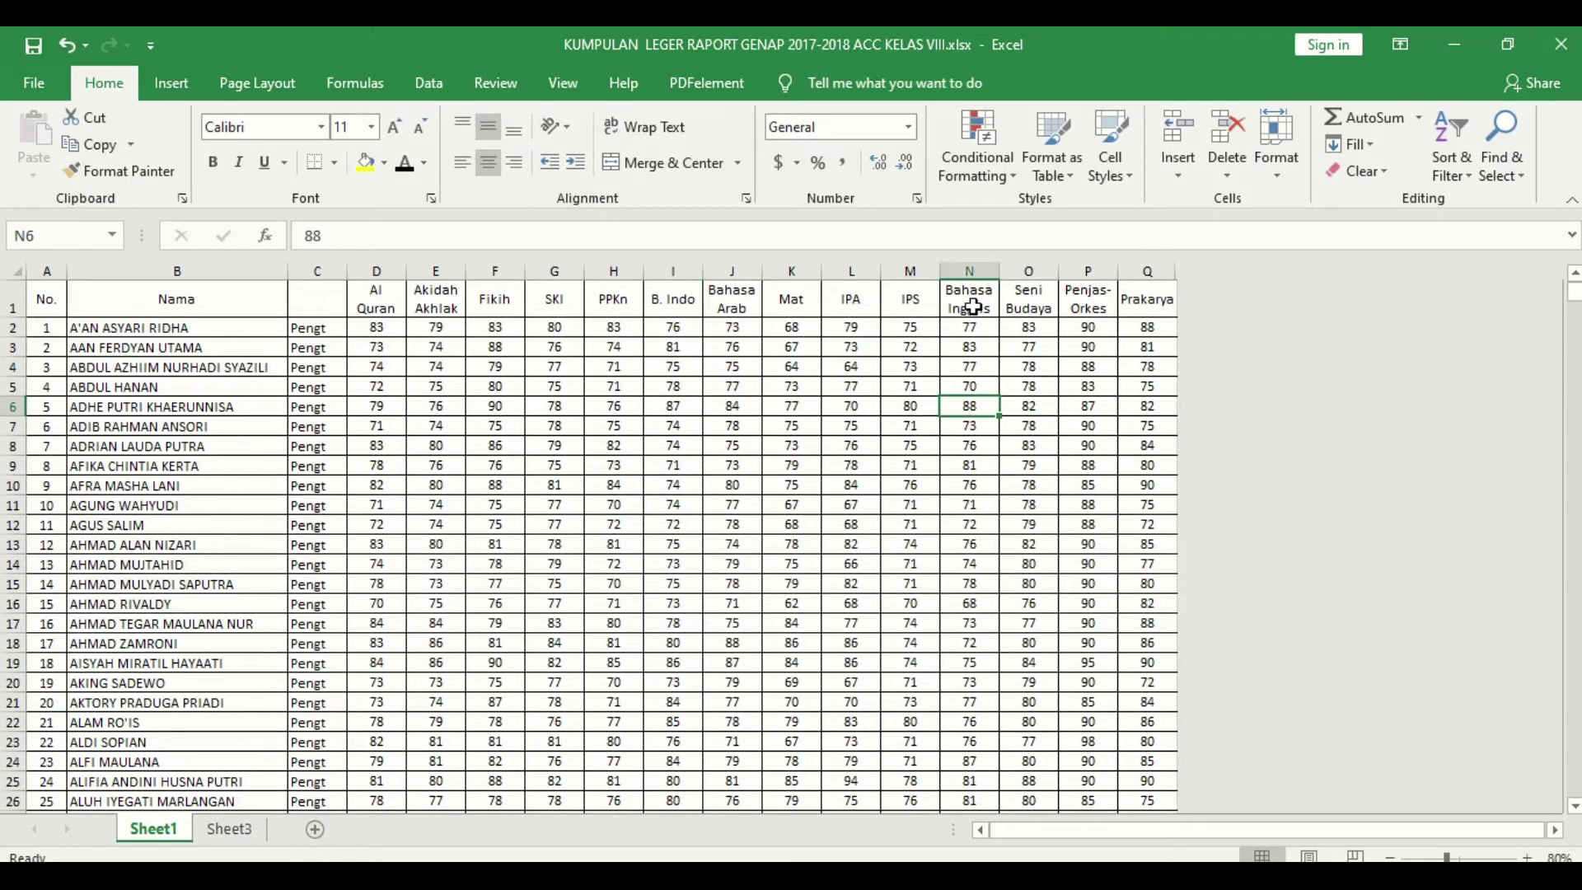
{"action": "left_click", "coordinate": [972, 294]}
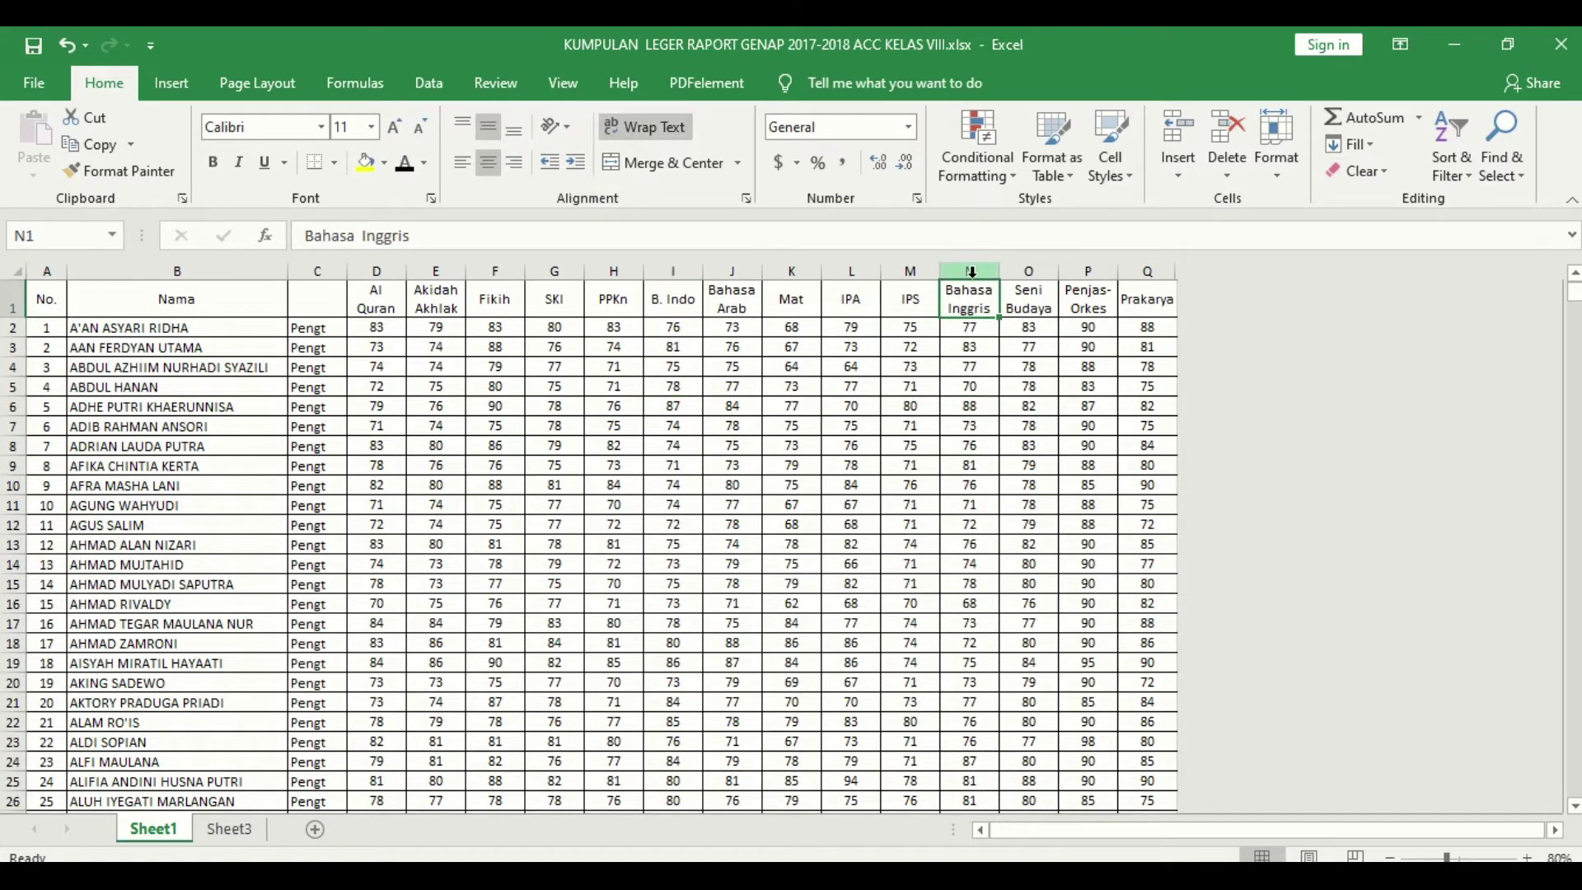
{"action": "left_click", "coordinate": [972, 272]}
{"action": "left_click", "coordinate": [229, 829]}
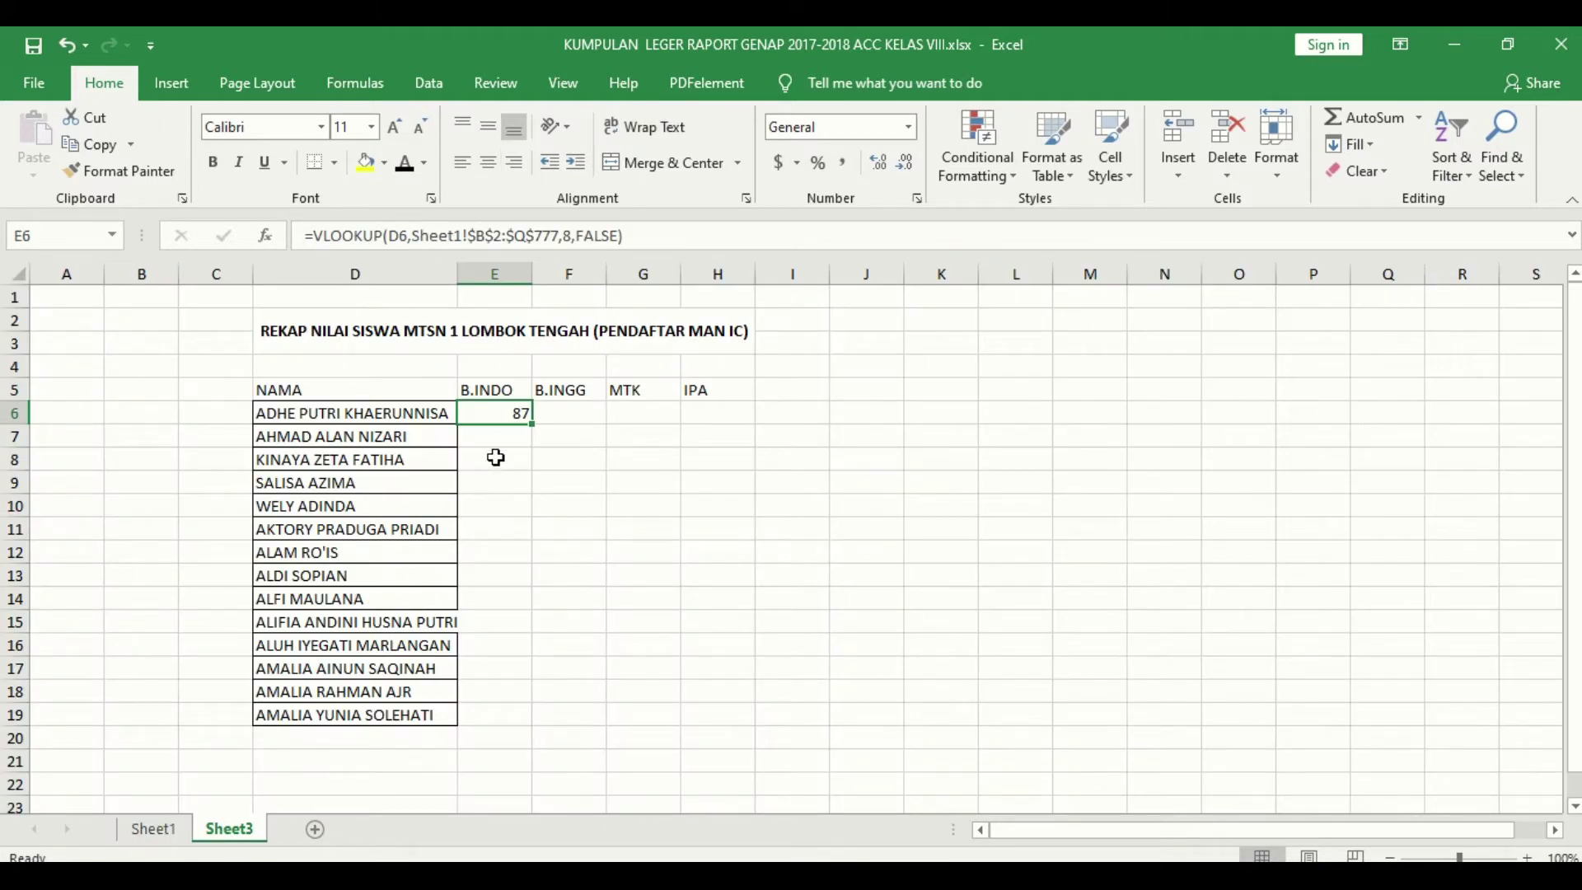
Step: Fill E6's VLOOKUP right into F6:H6, then inspect the F6 and E6 formulas
{"action": "right_click", "coordinate": [490, 416]}
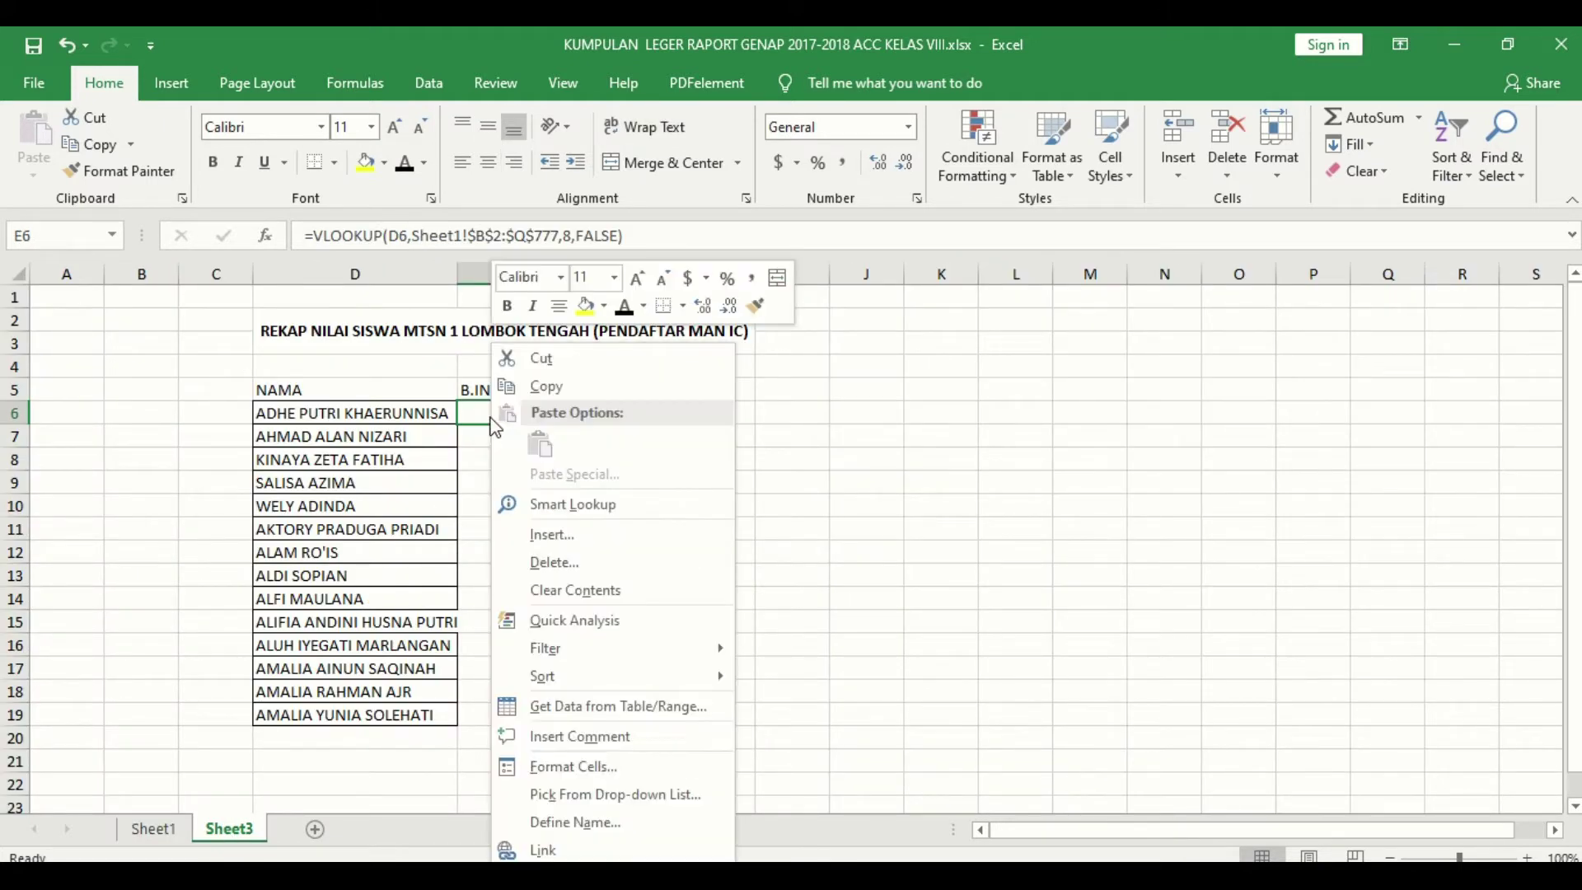
{"action": "key", "text": "Escape"}
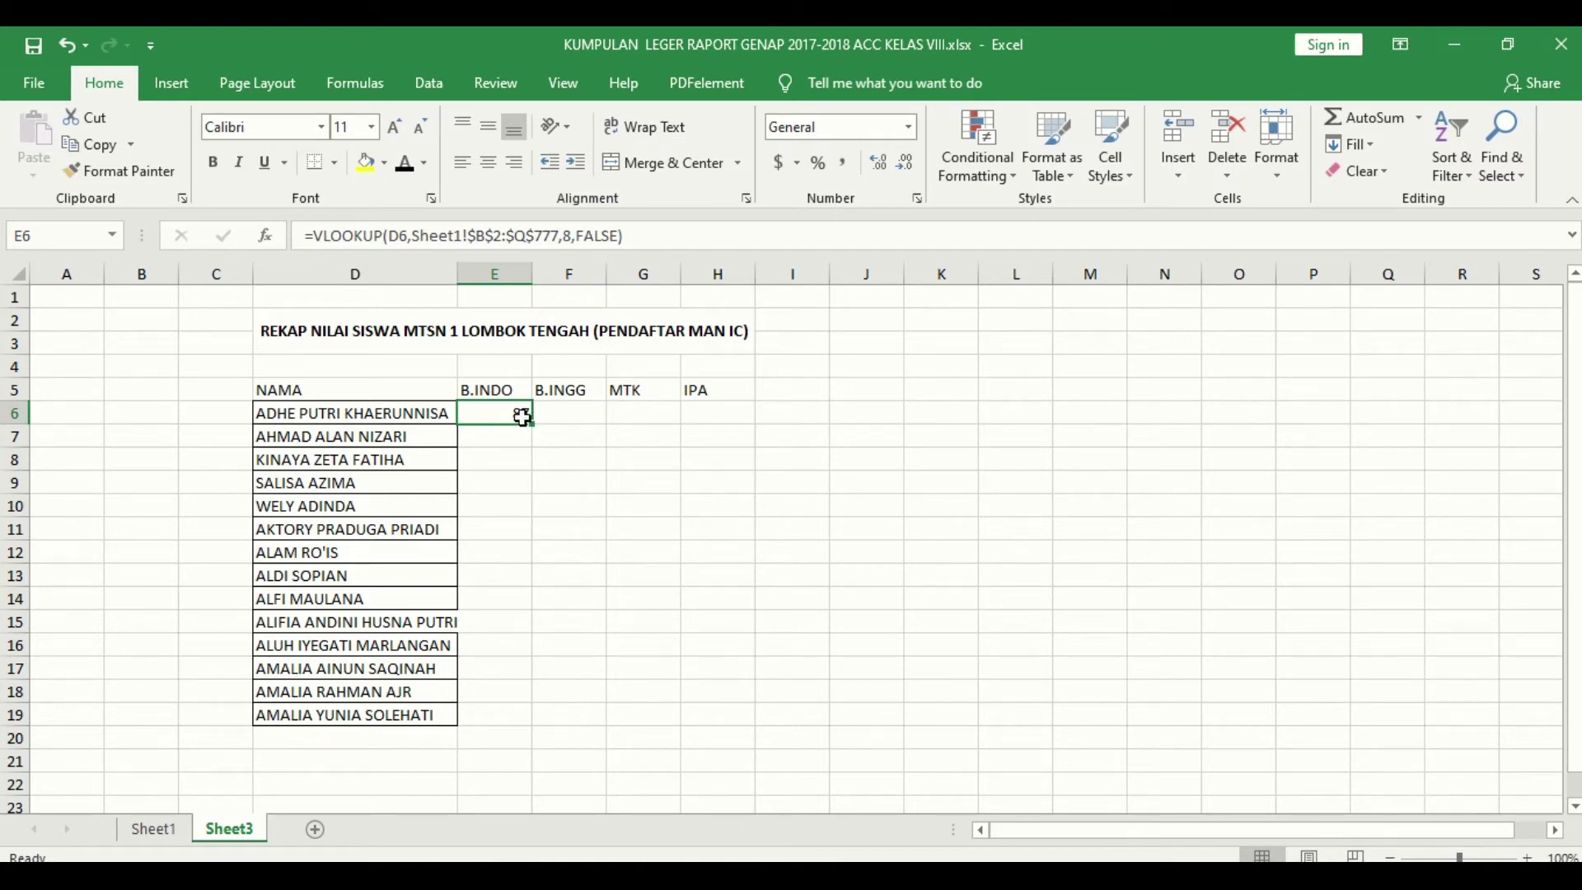
{"action": "left_click_drag", "start_coordinate": [530, 424], "coordinate": [742, 416]}
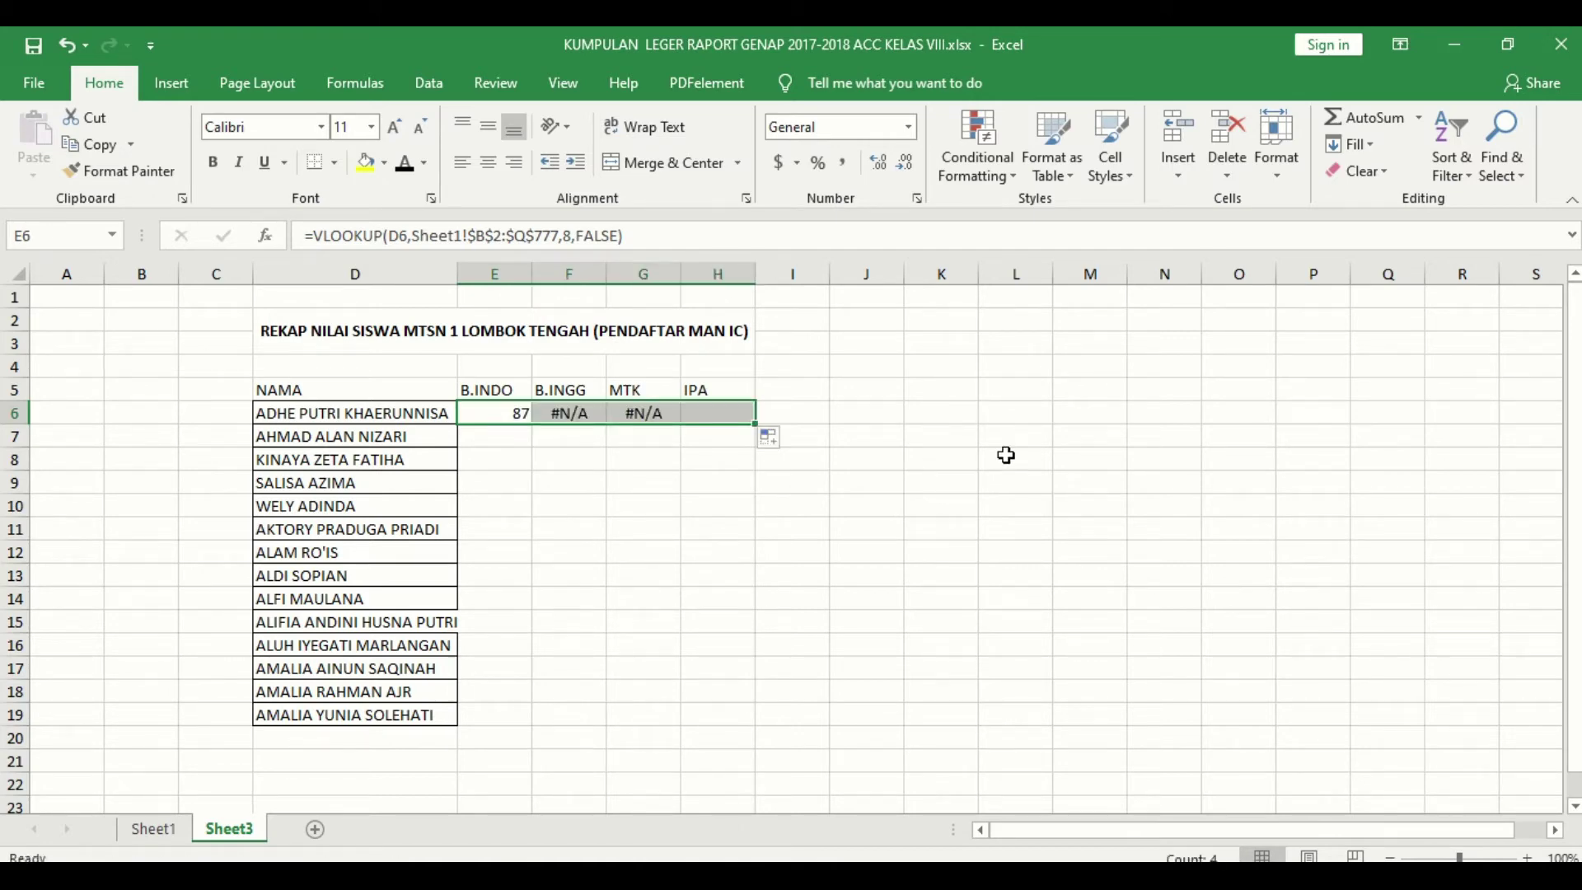
{"action": "left_click", "coordinate": [1011, 455]}
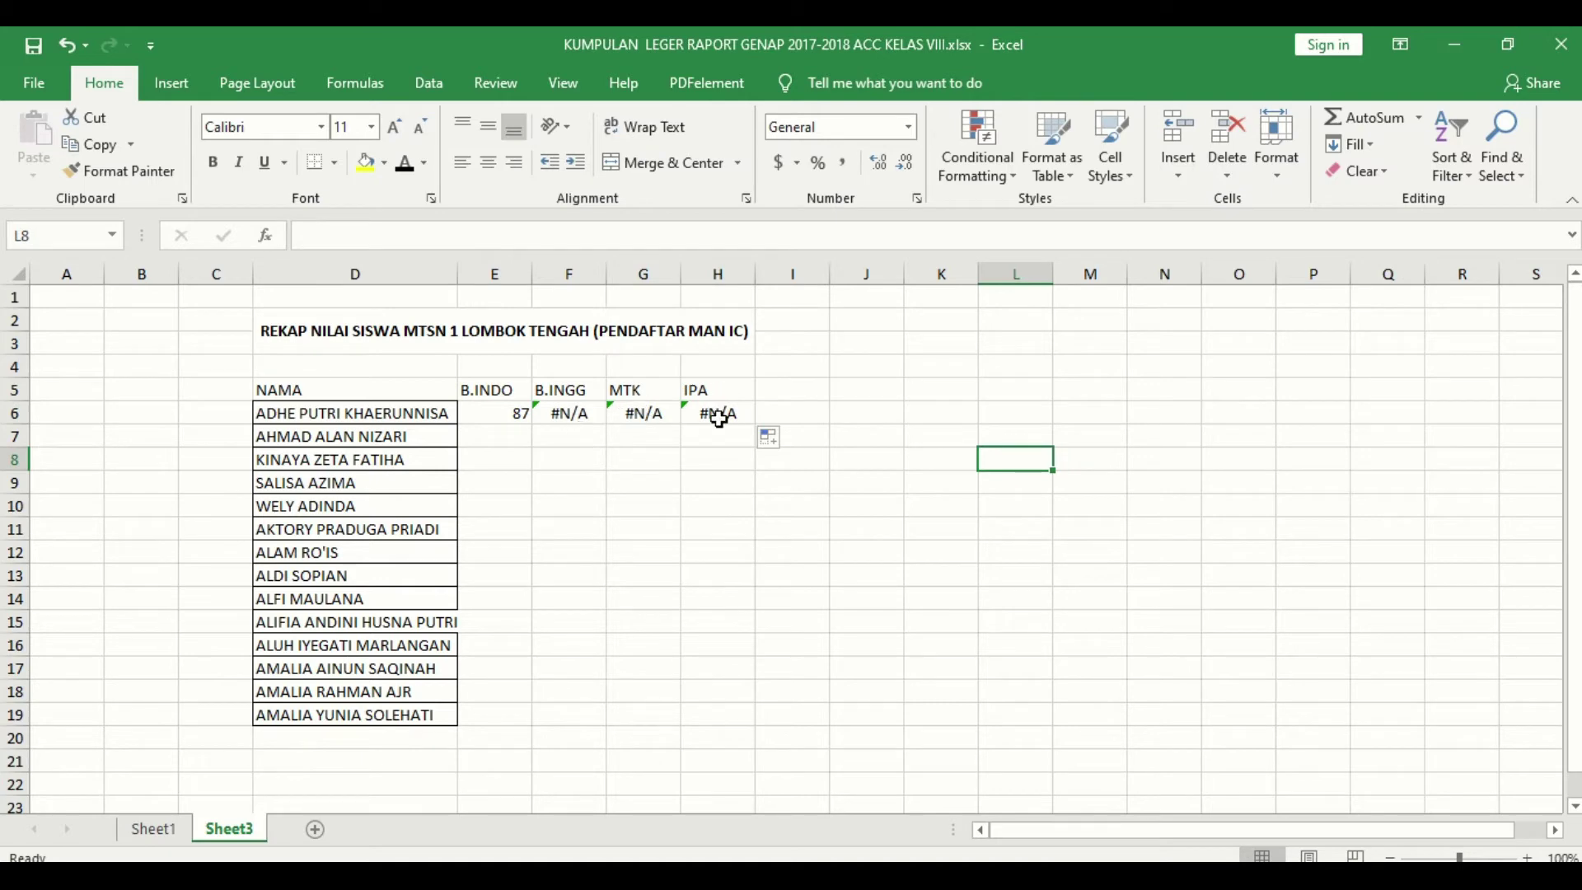
{"action": "left_click", "coordinate": [577, 415]}
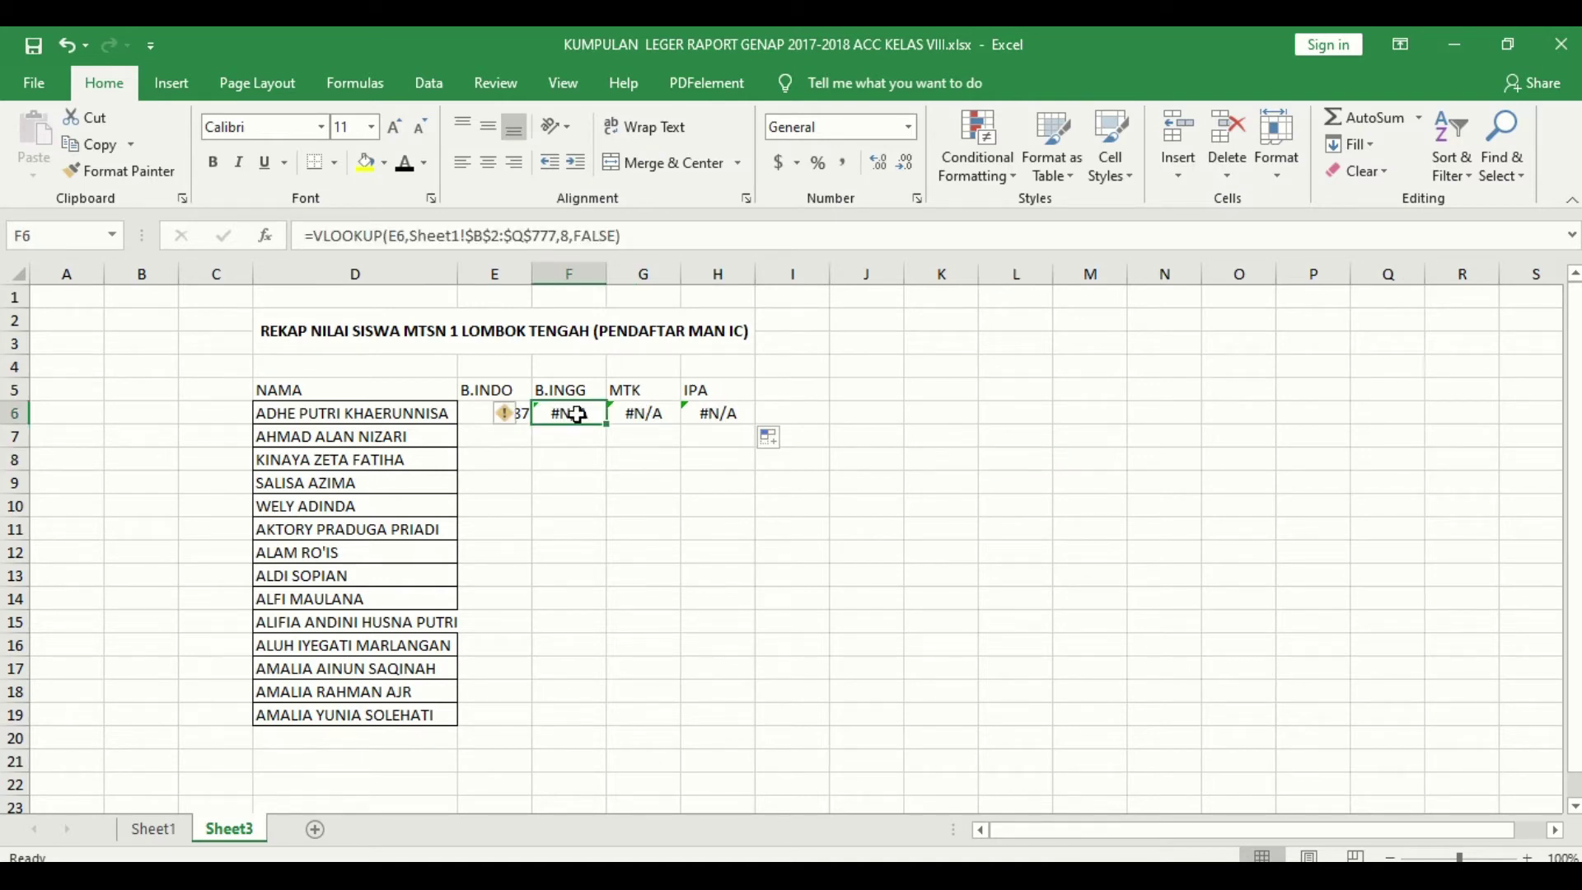
{"action": "left_click", "coordinate": [479, 414]}
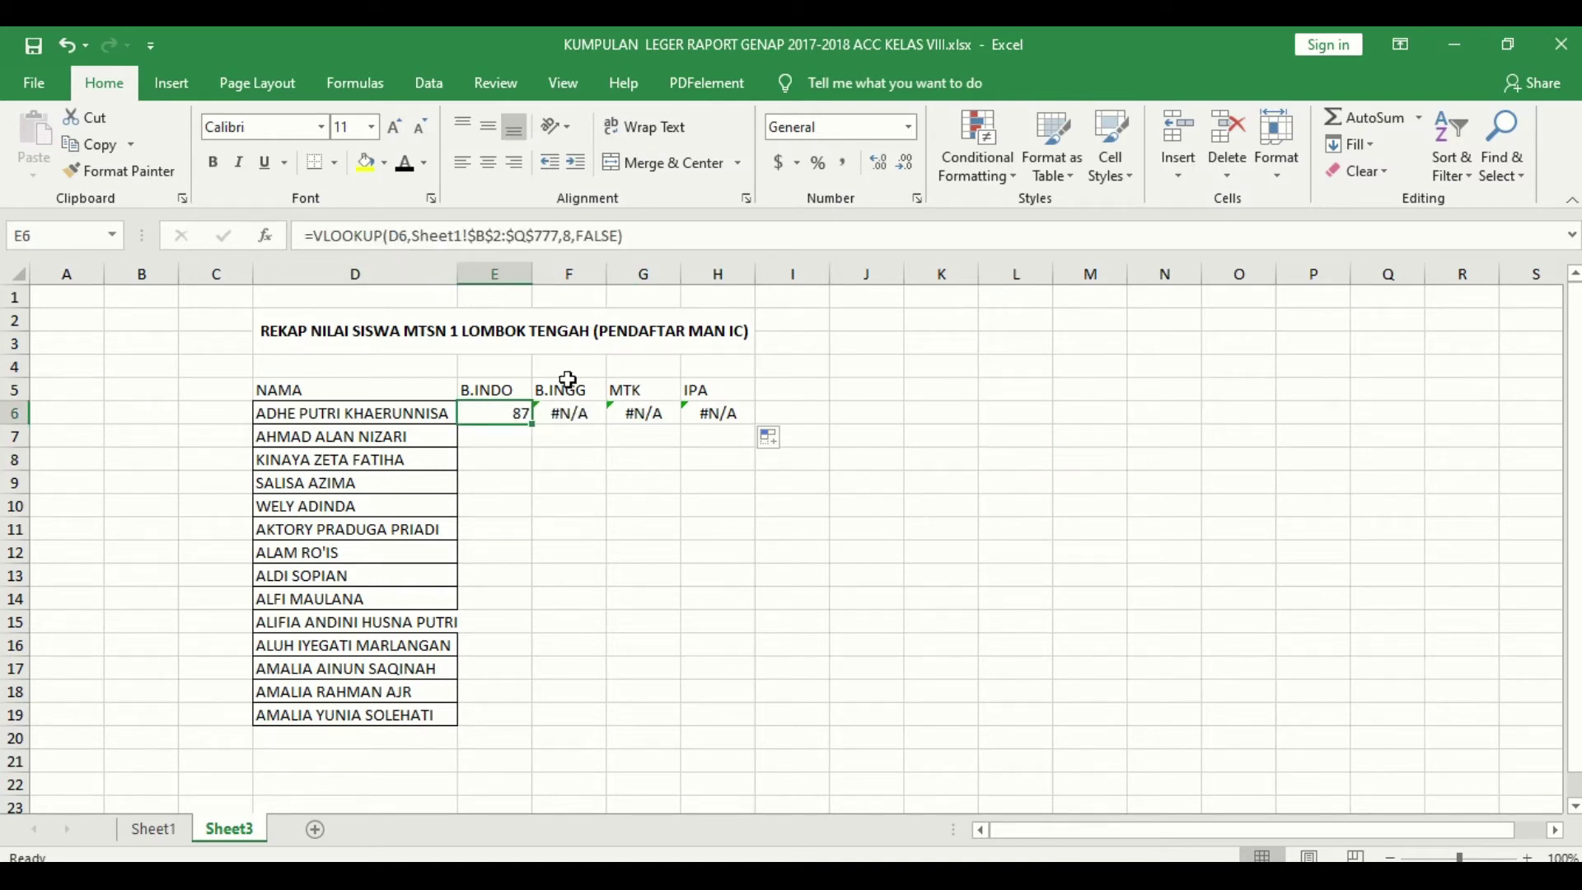
{"action": "double_click", "coordinate": [407, 239]}
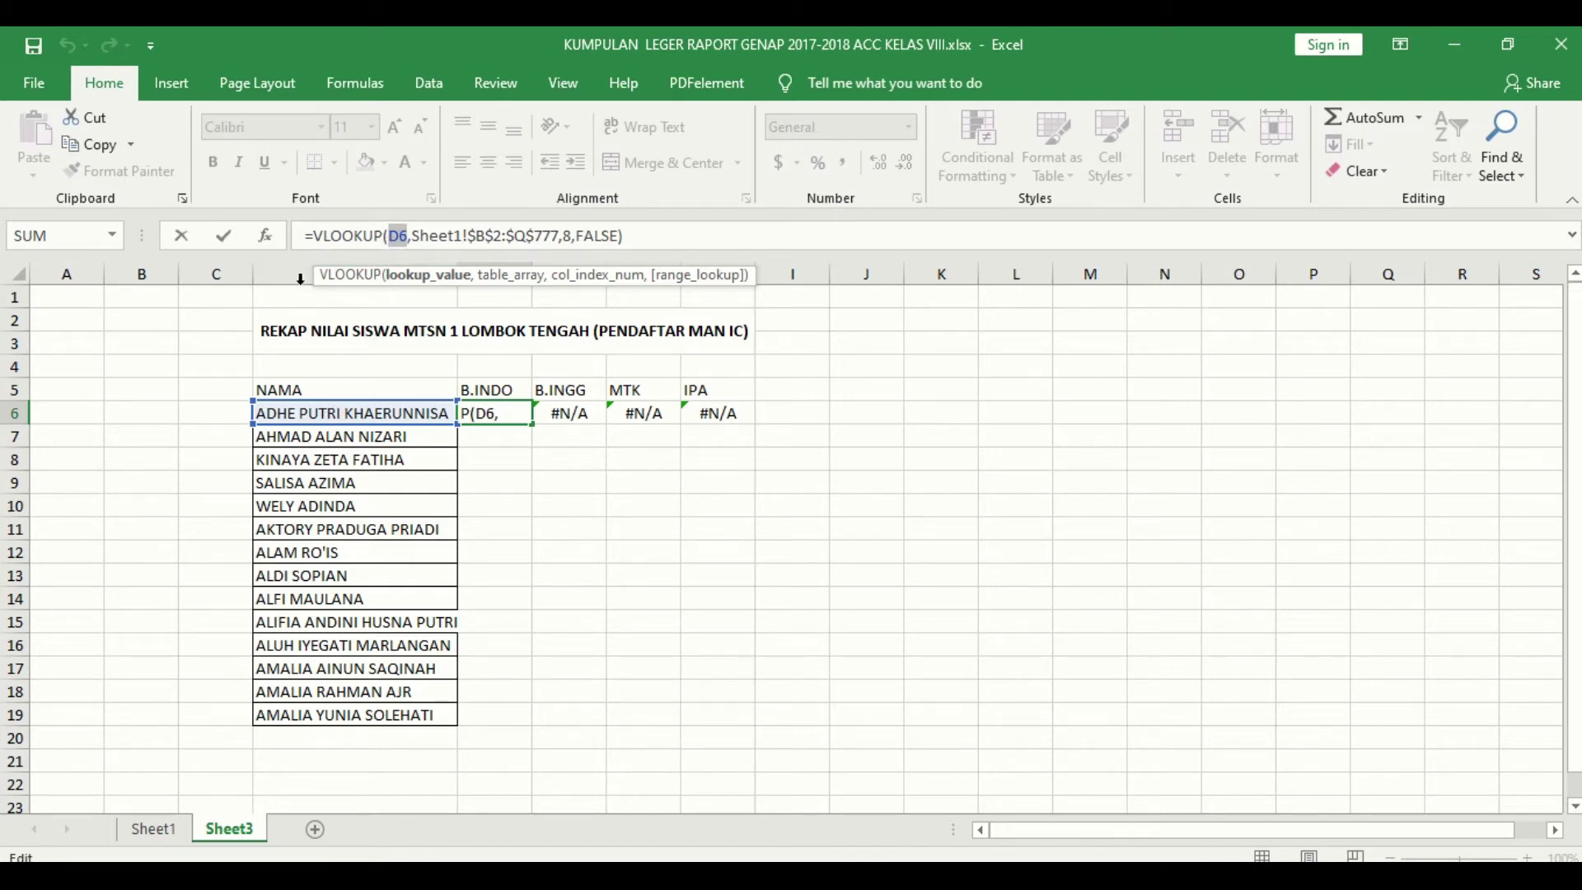
Step: Change F6's lookup value to D6 and its column index to 13, returning 88
{"action": "key", "text": "ctrl+Return"}
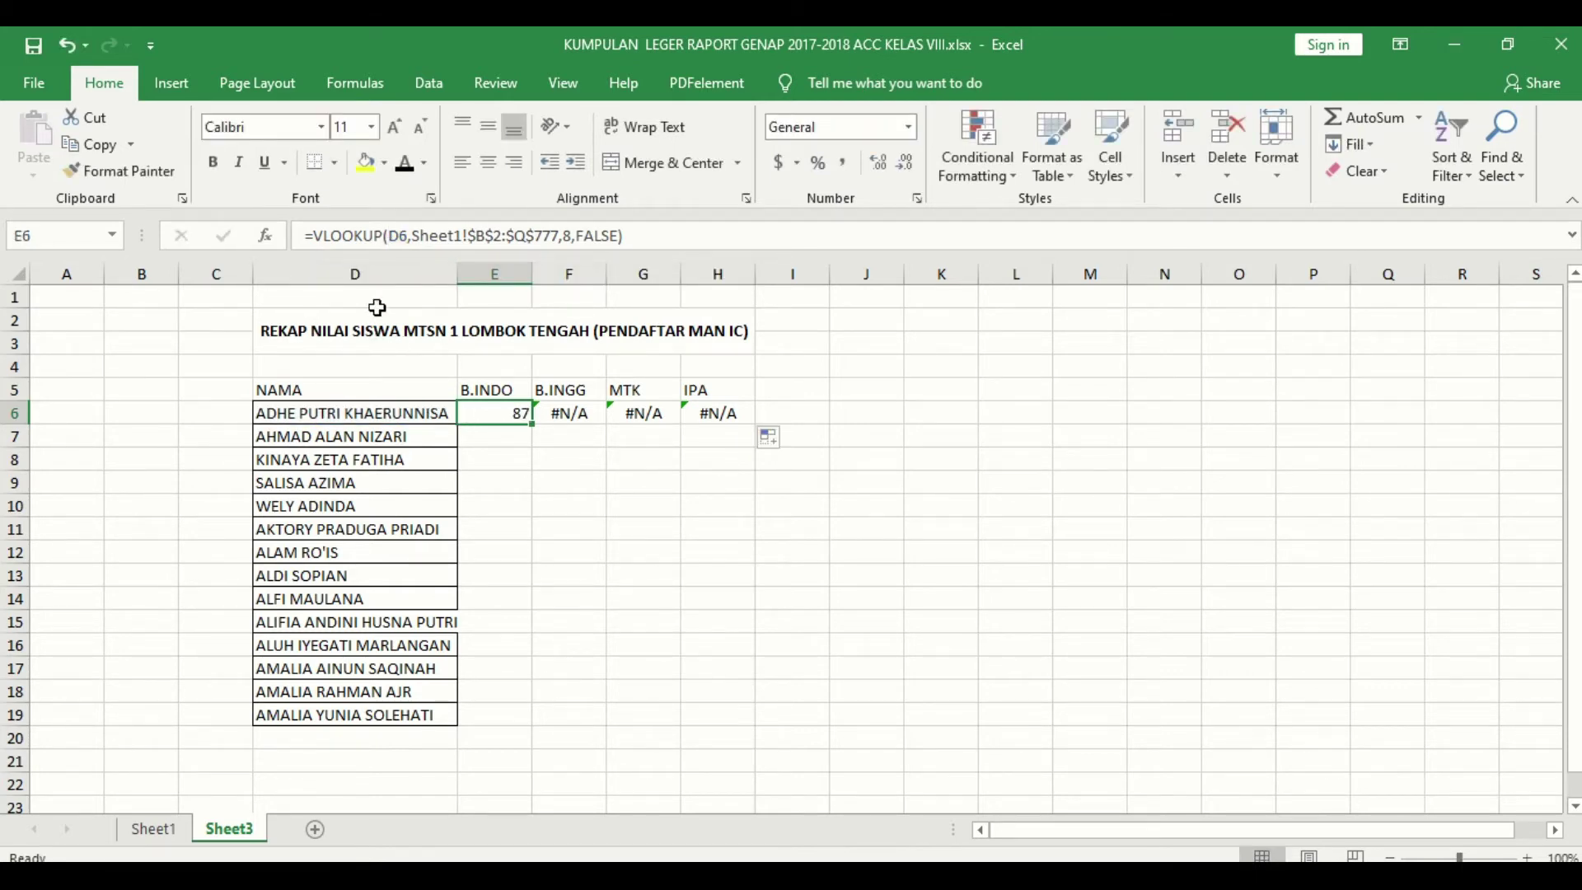
{"action": "left_click", "coordinate": [367, 274]}
{"action": "left_click", "coordinate": [18, 414]}
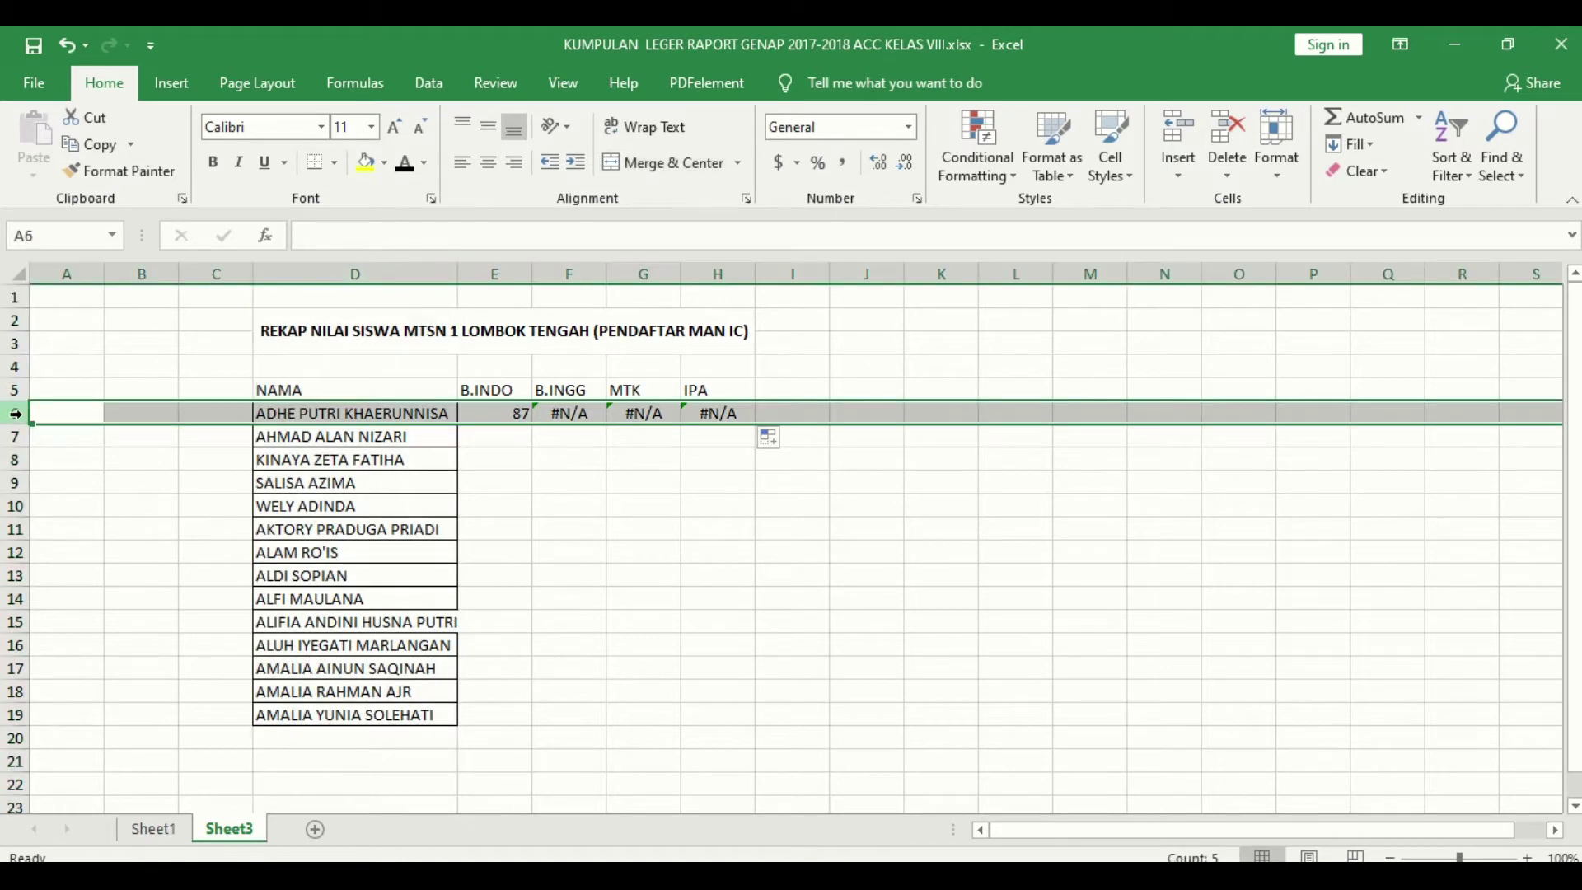
{"action": "left_click", "coordinate": [546, 412]}
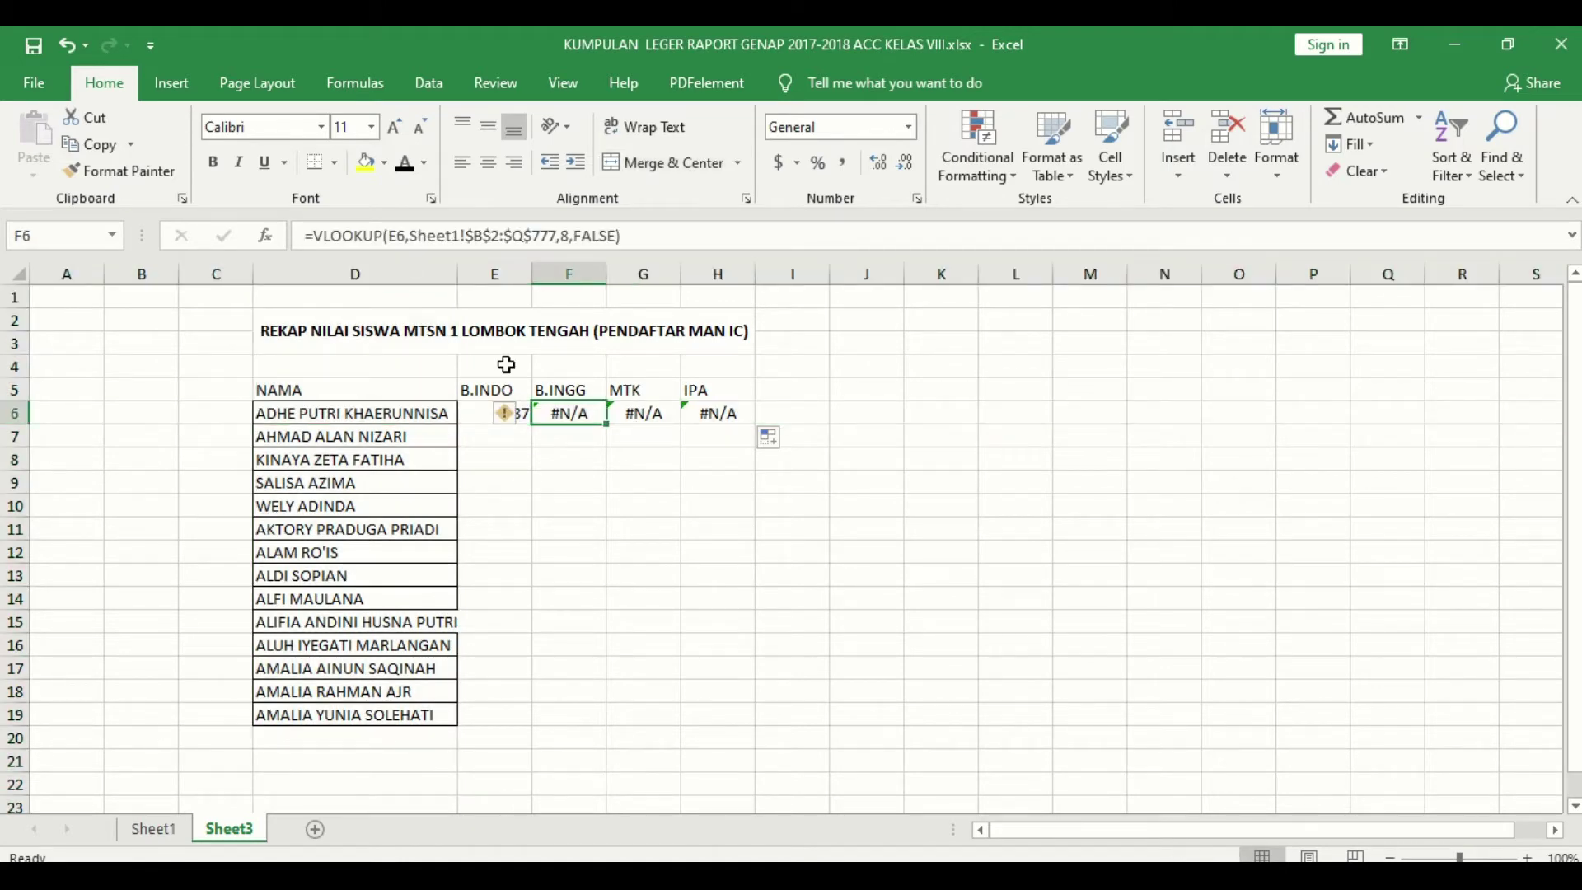
{"action": "left_click", "coordinate": [393, 237]}
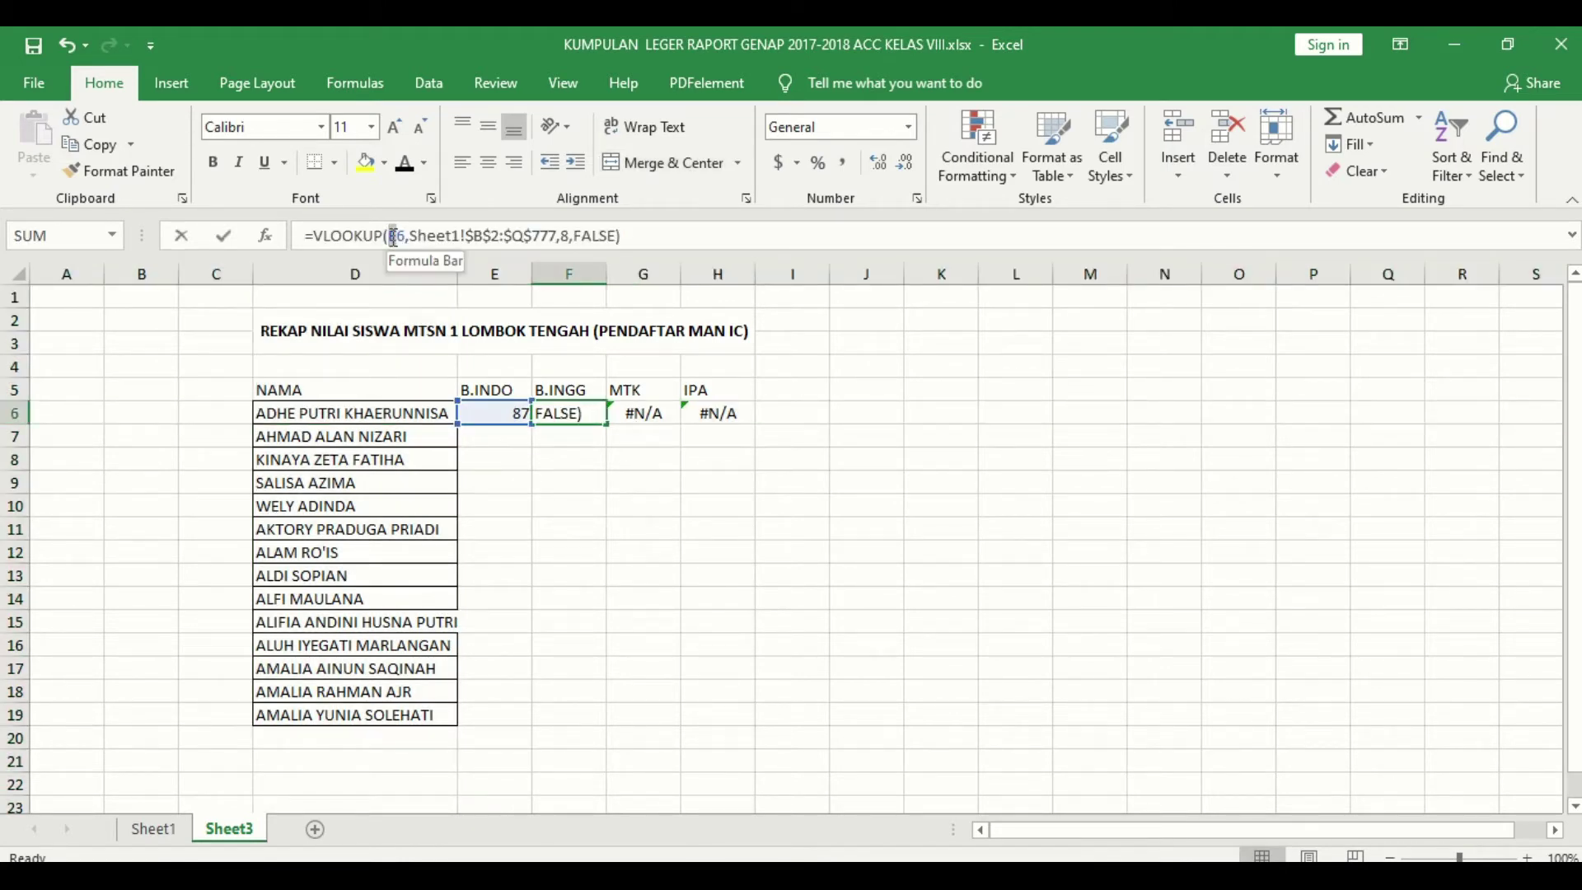
{"action": "key", "text": "Delete"}
{"action": "type", "text": "D"}
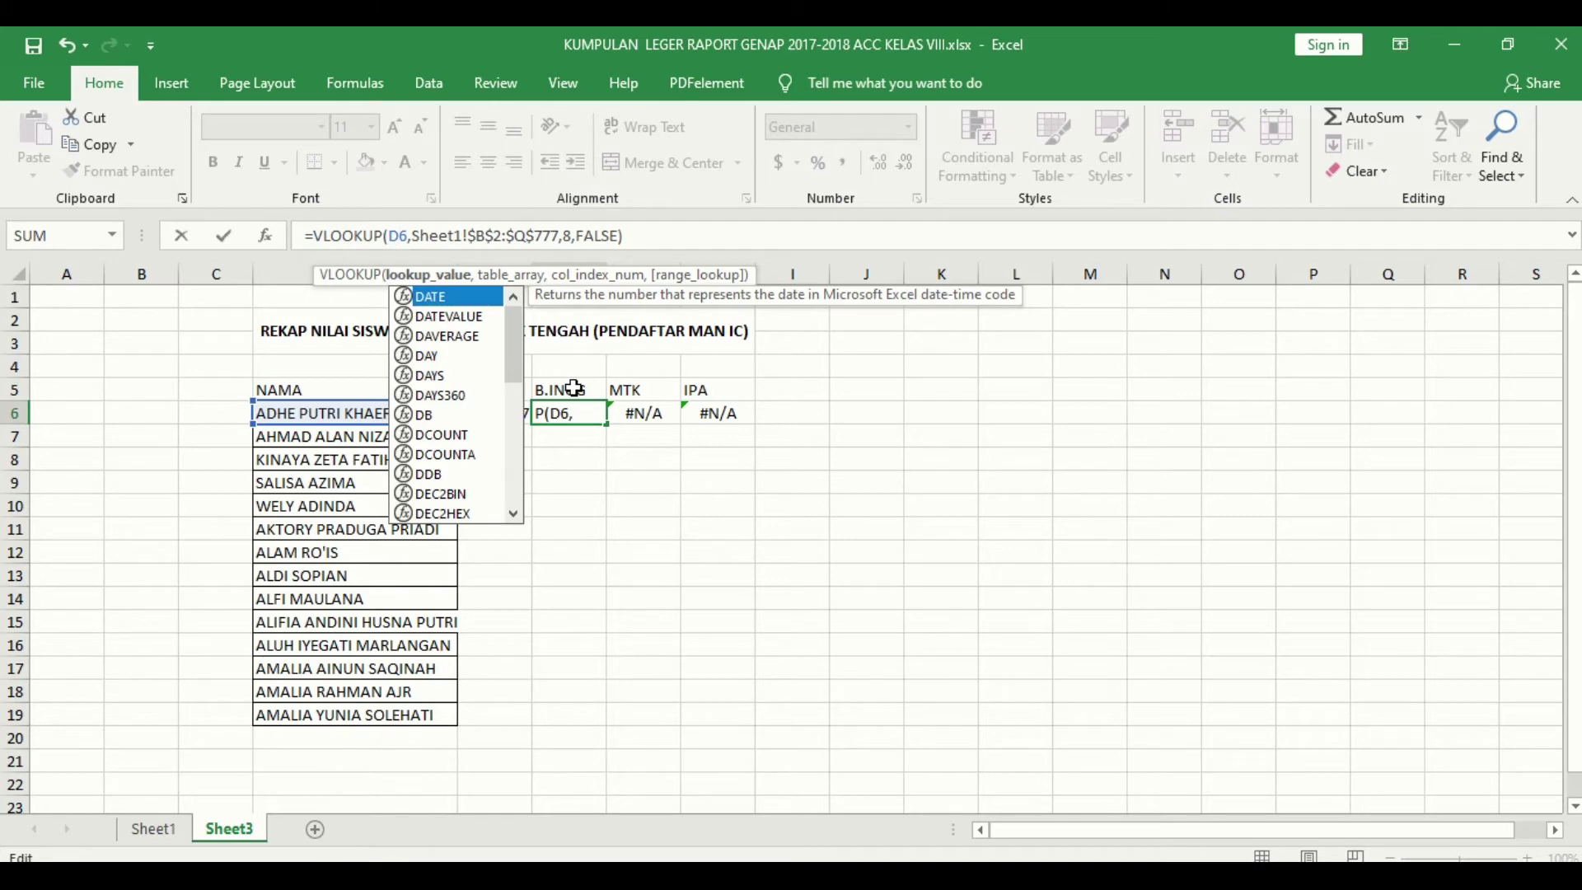
{"action": "left_click", "coordinate": [567, 236]}
{"action": "type", "text": "13"}
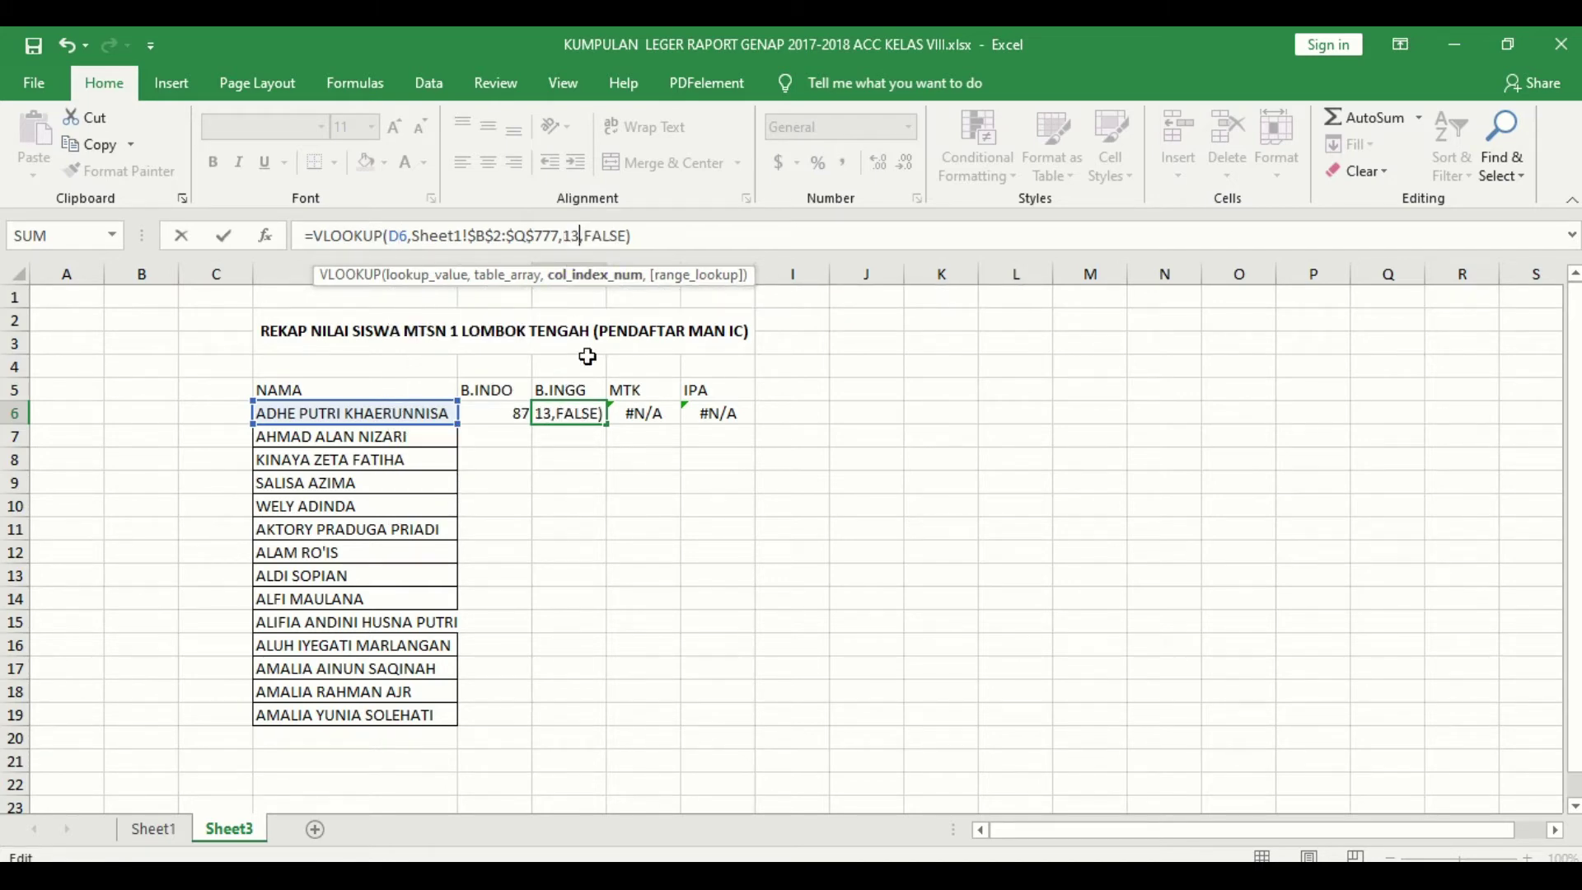
{"action": "key", "text": "Return"}
{"action": "left_click", "coordinate": [555, 413]}
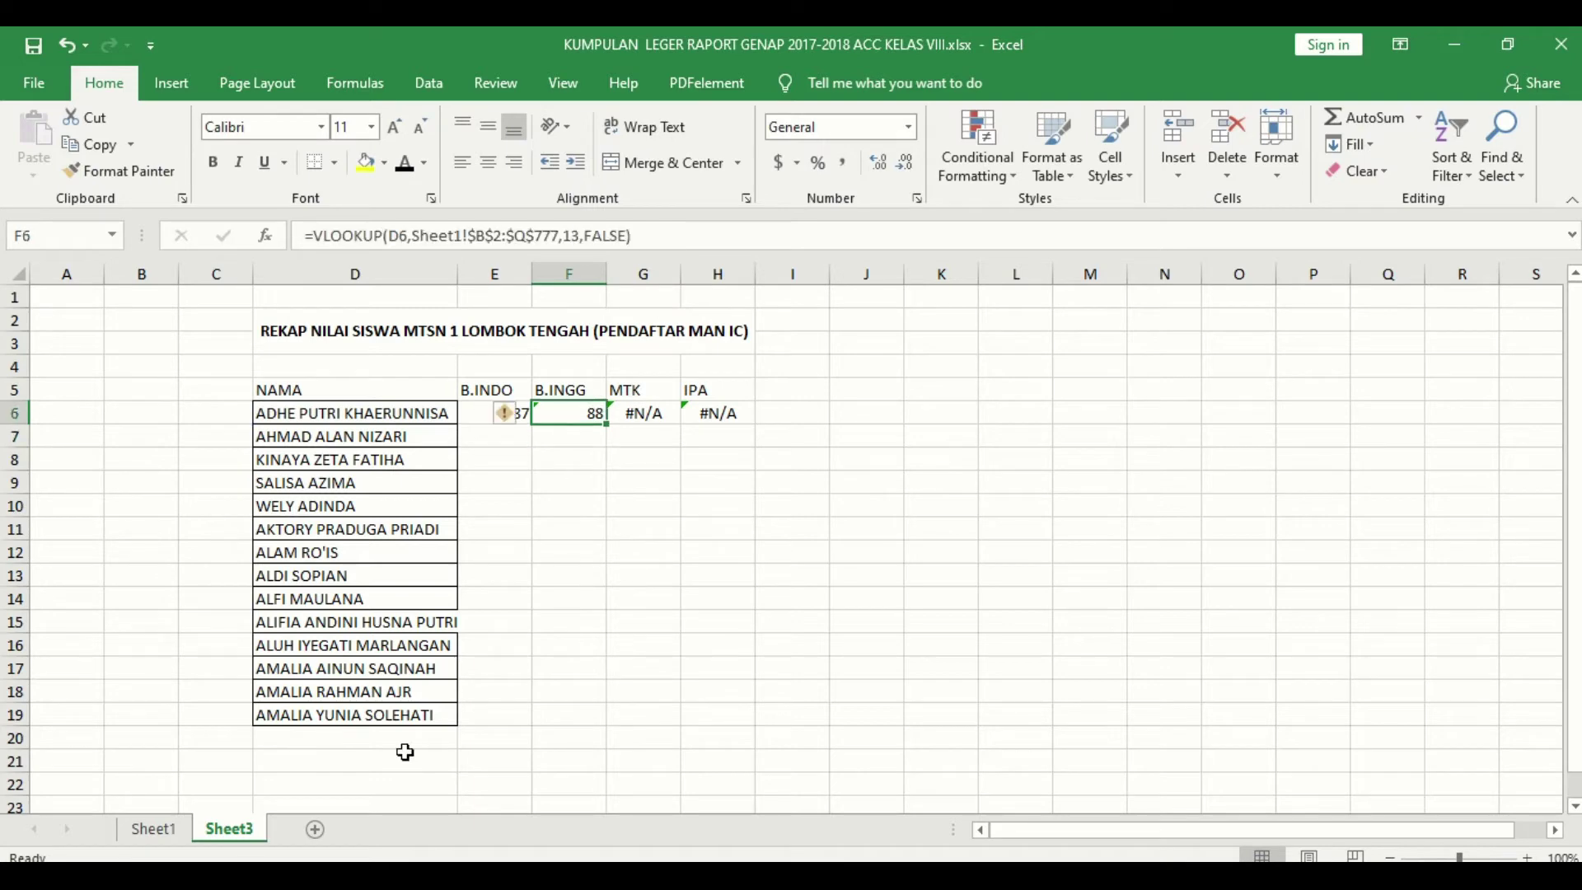
Step: Compare the 88 against the first student's row on Sheet1, then return to Sheet3
{"action": "left_click", "coordinate": [154, 829]}
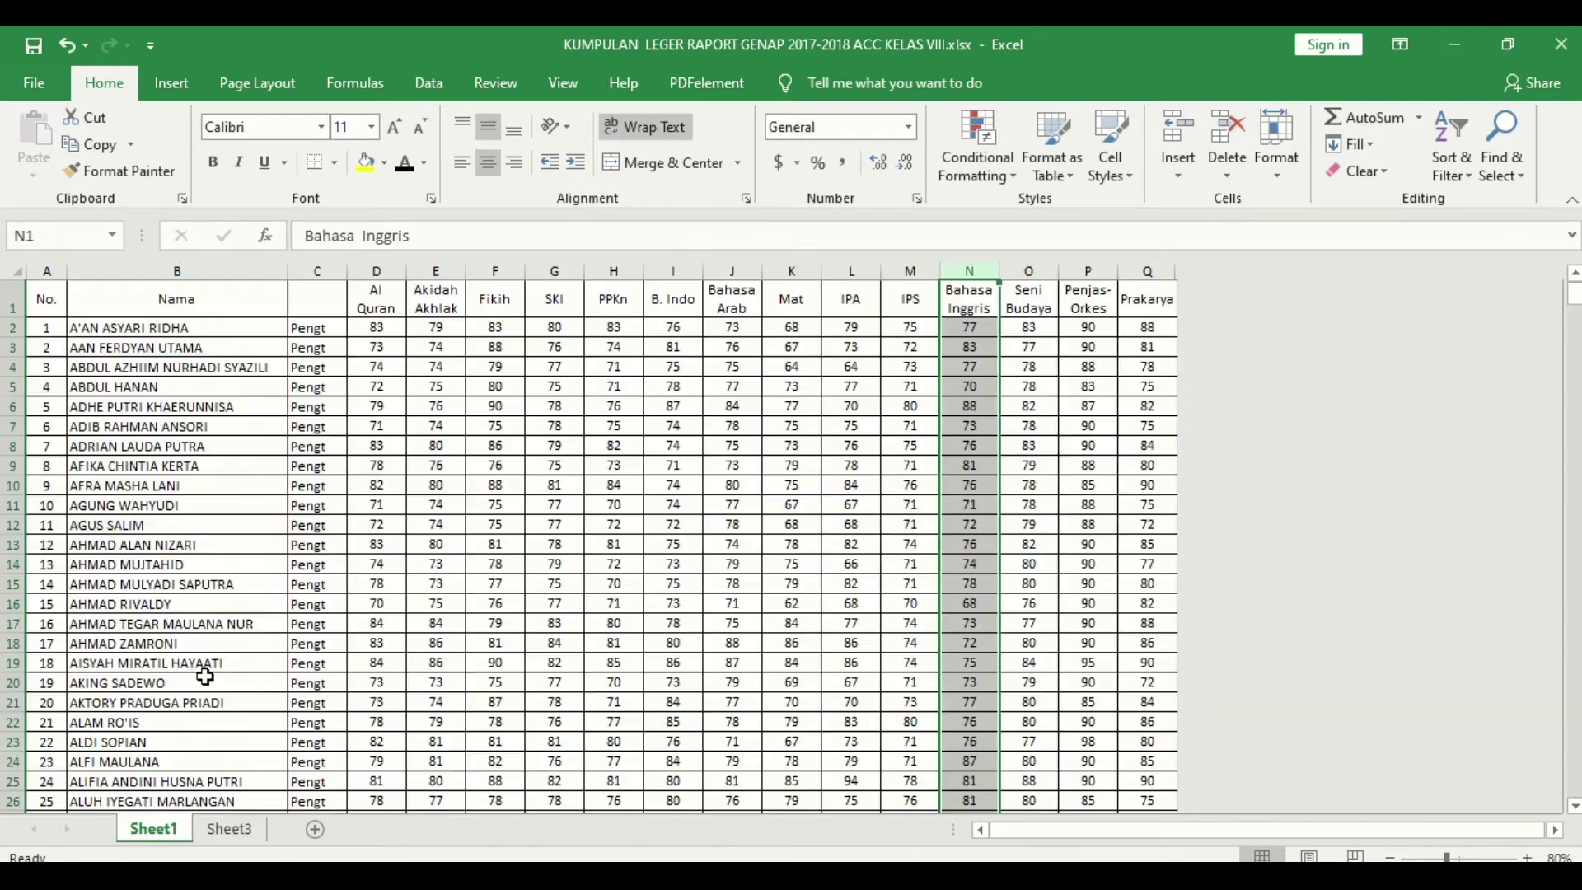
{"action": "left_click", "coordinate": [12, 405]}
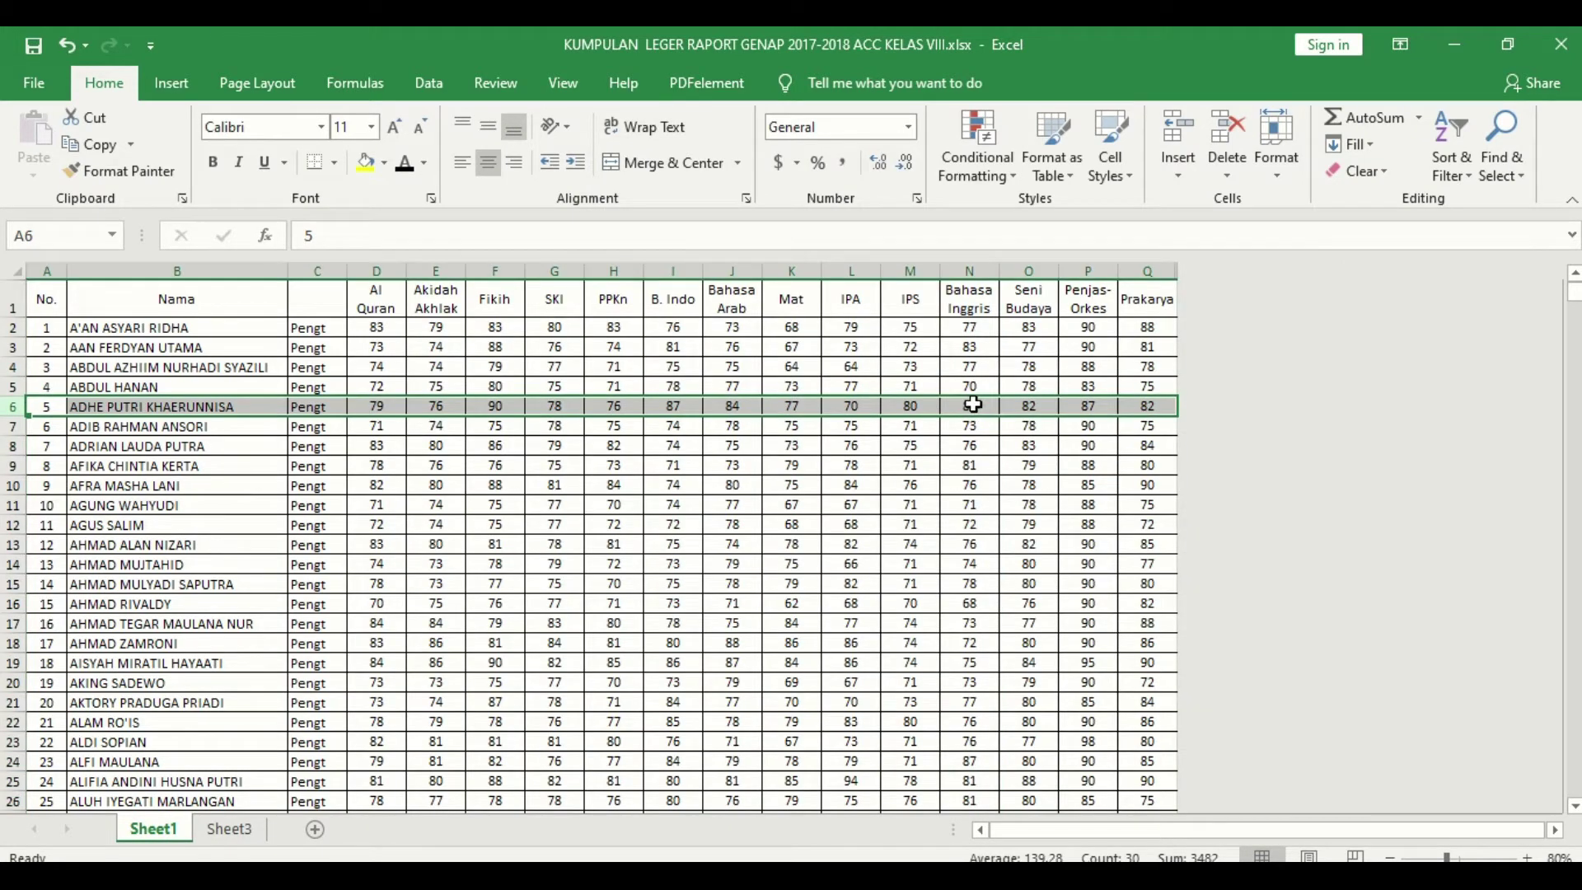
{"action": "left_click", "coordinate": [230, 829]}
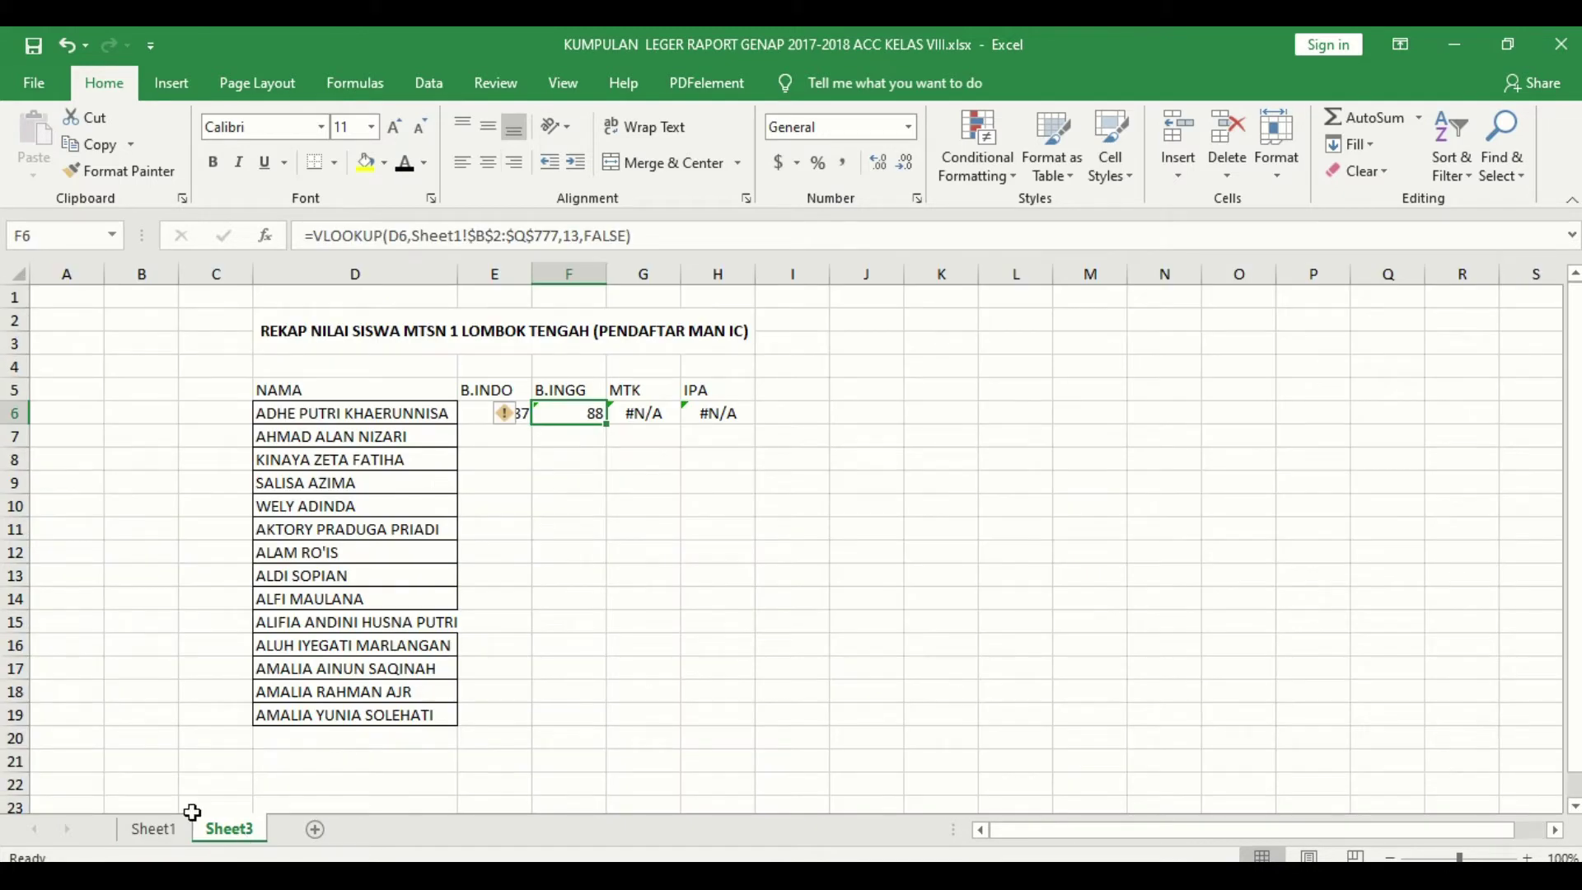
{"action": "left_click", "coordinate": [154, 828]}
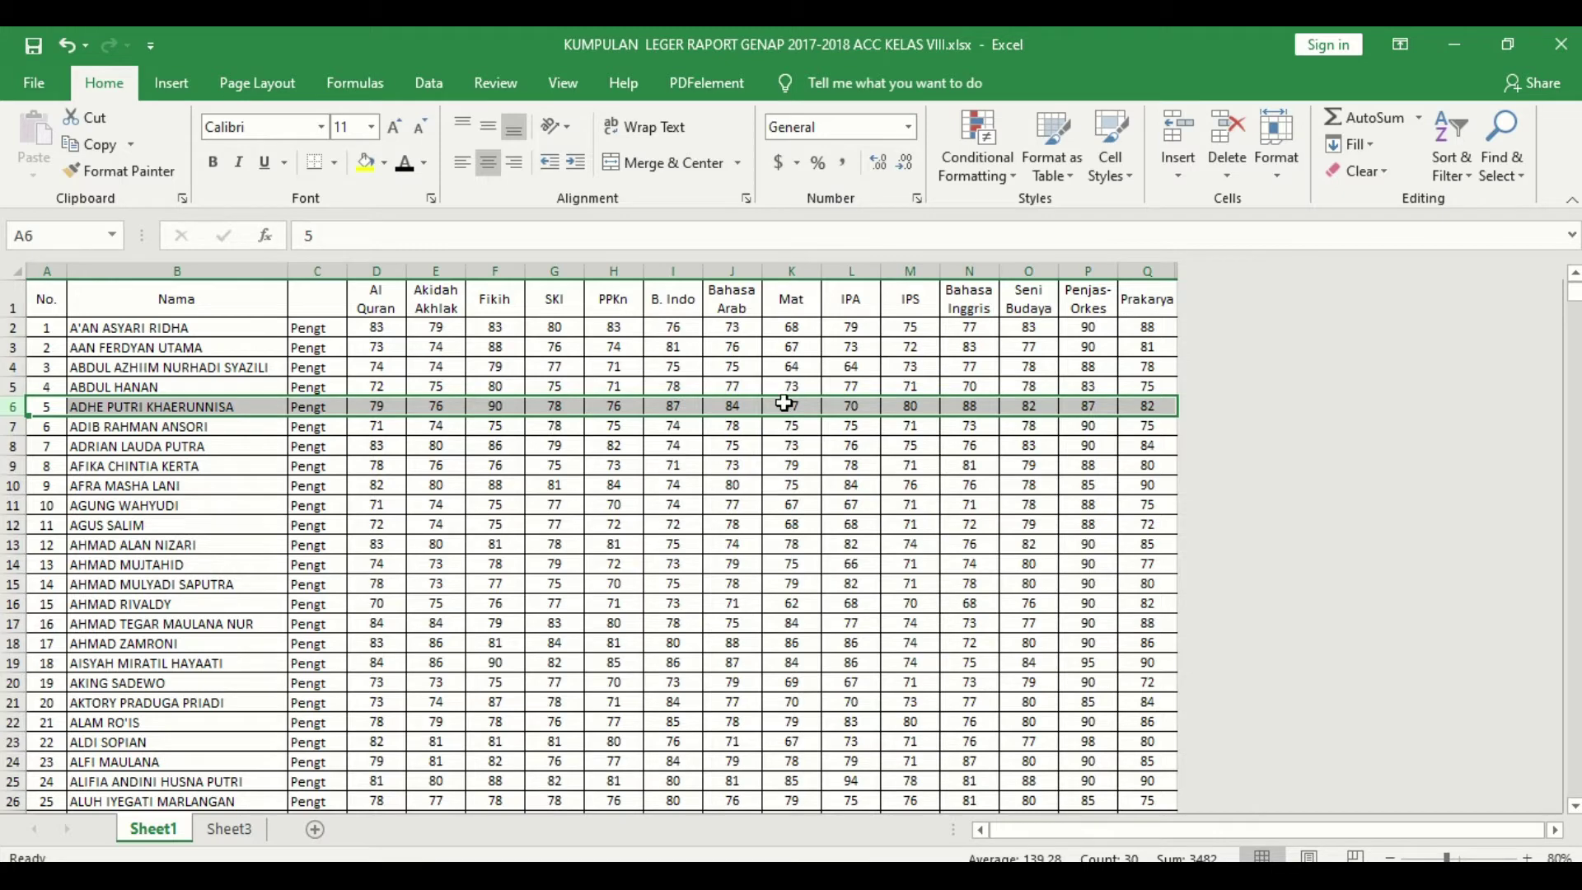
{"action": "left_click", "coordinate": [247, 829]}
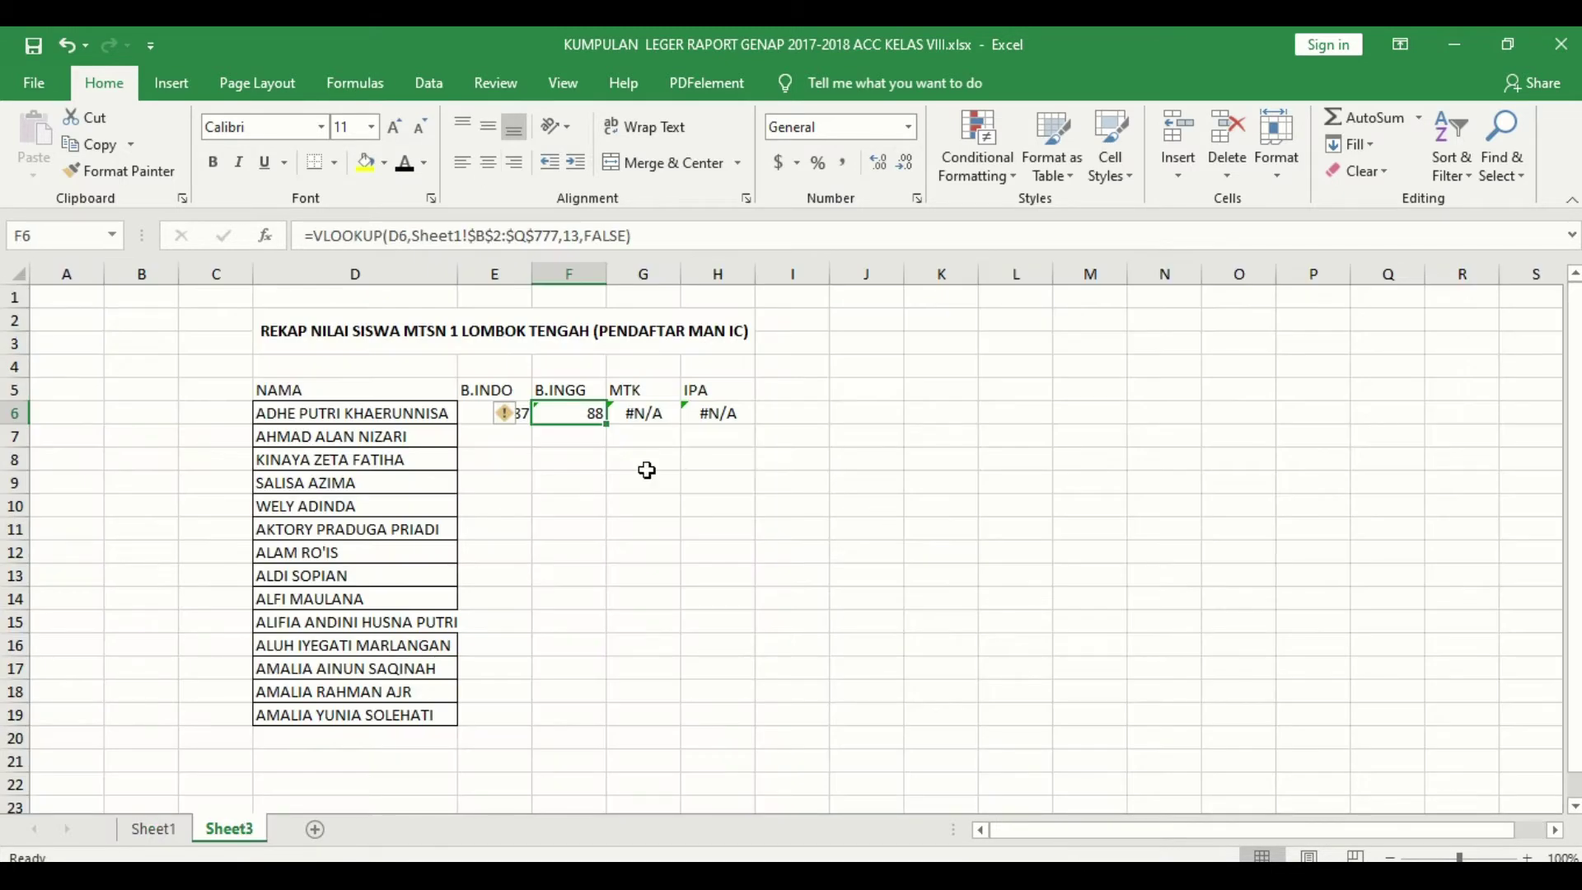
Step: Fix G6's MTK lookup to use D6 and column 10, returning 77
{"action": "left_click", "coordinate": [651, 416]}
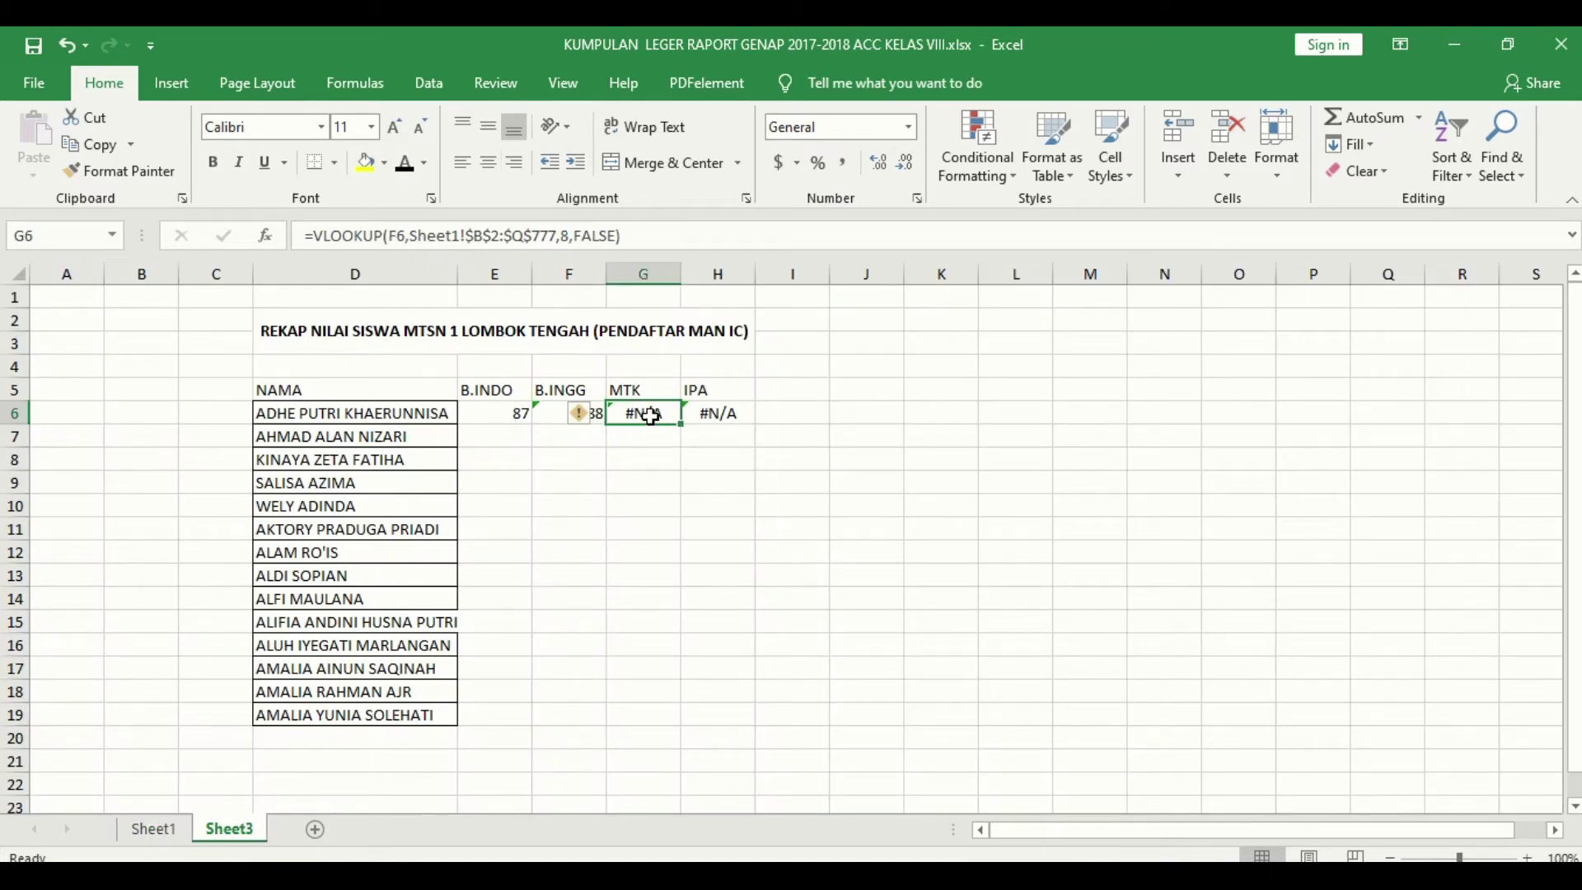
{"action": "left_click", "coordinate": [565, 236]}
{"action": "key", "text": "BackSpace"}
{"action": "type", "text": "10"}
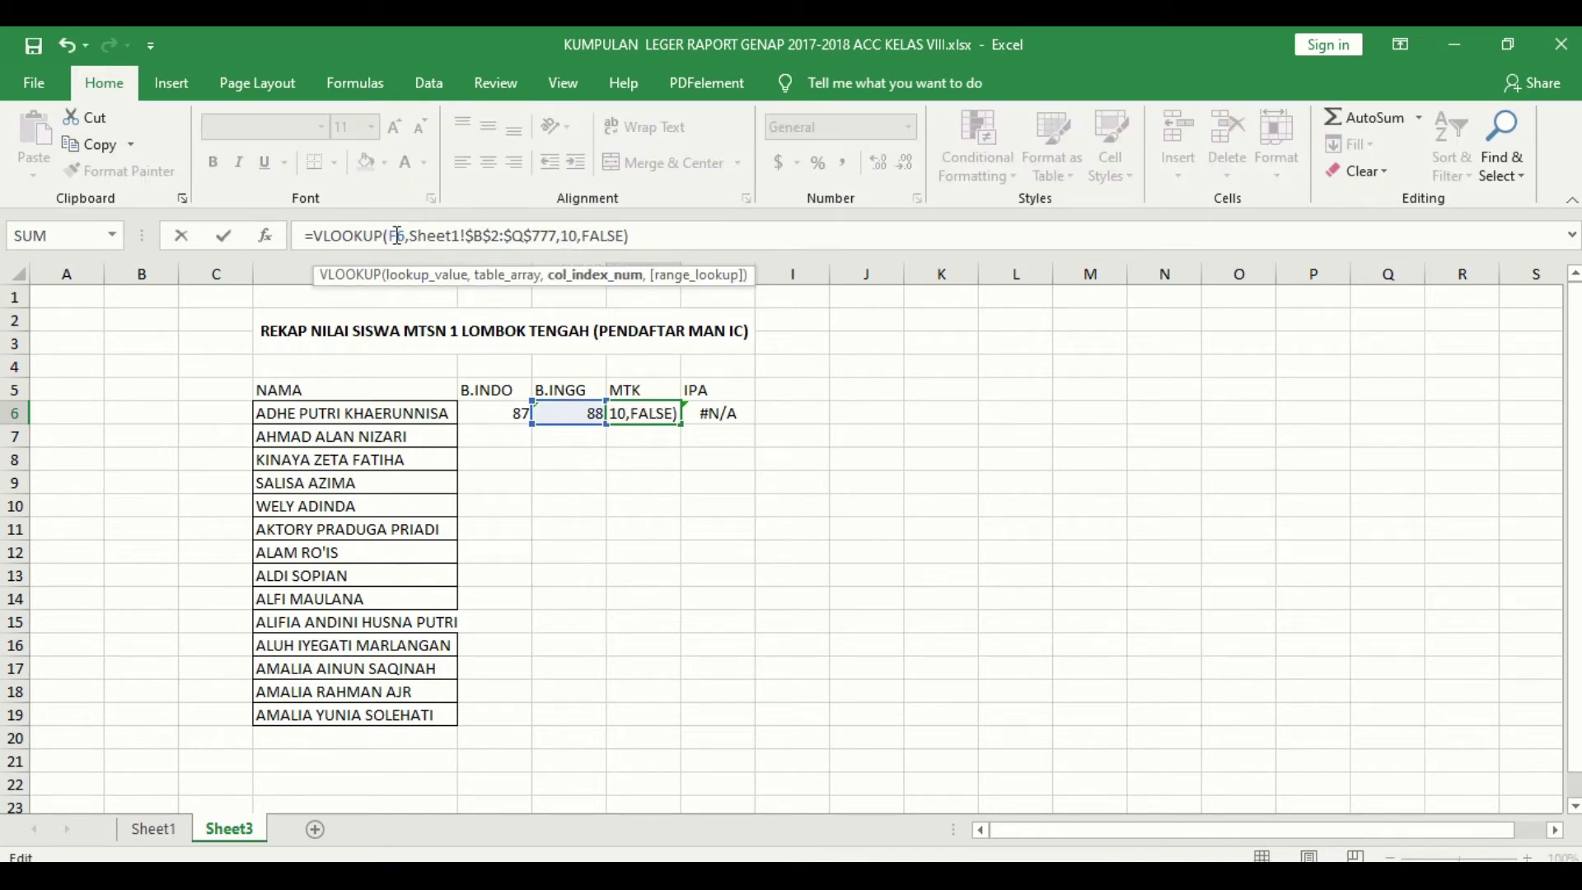
{"action": "left_click", "coordinate": [392, 236]}
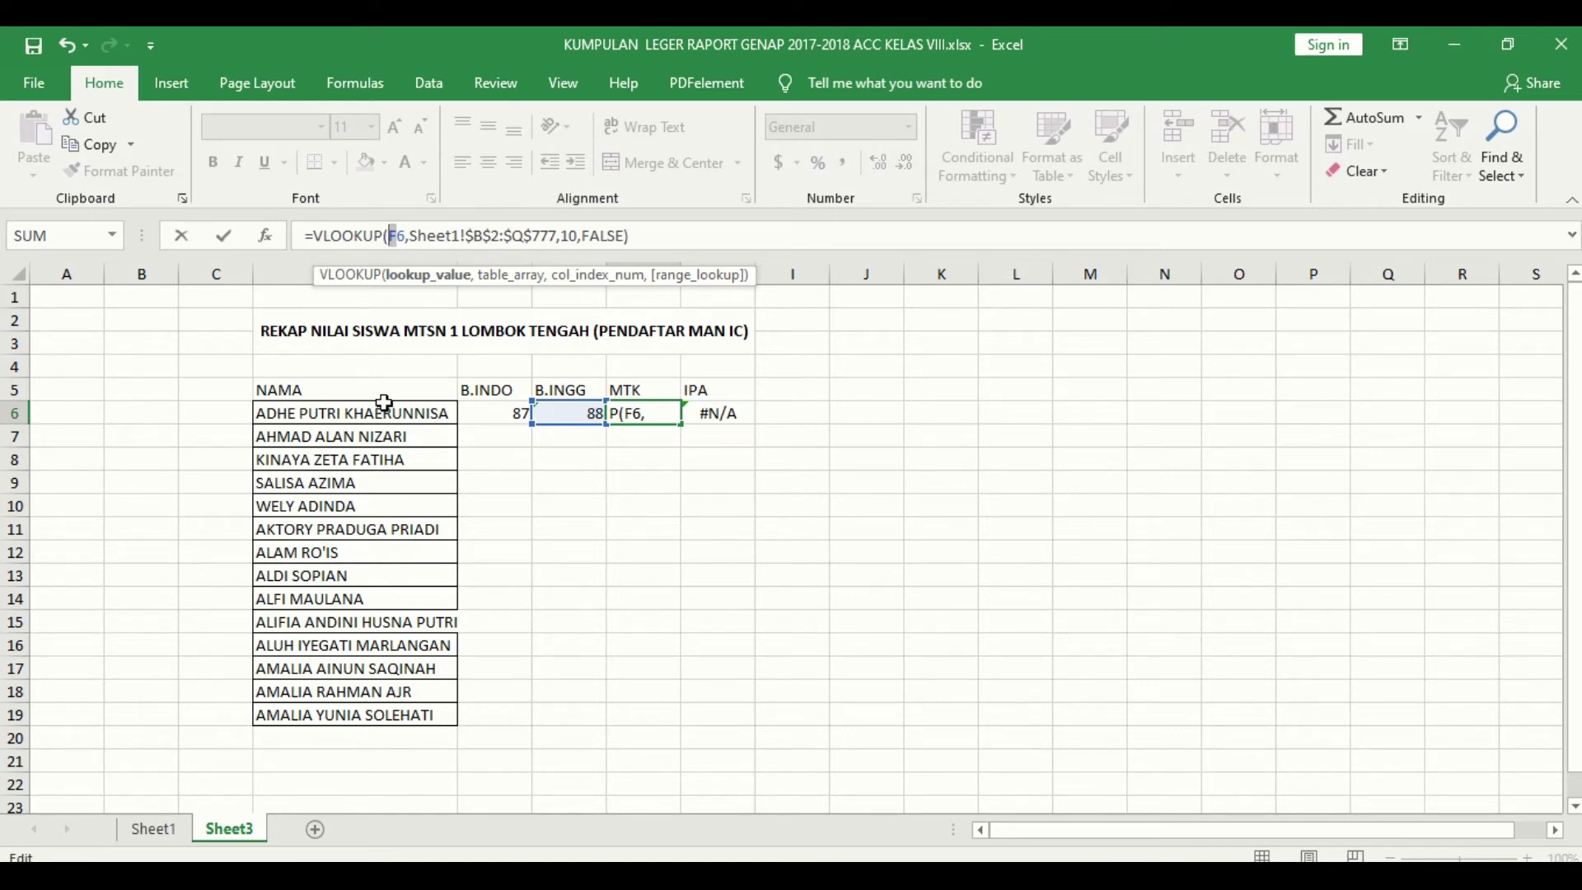
{"action": "key", "text": "Delete"}
{"action": "key", "text": "Delete"}
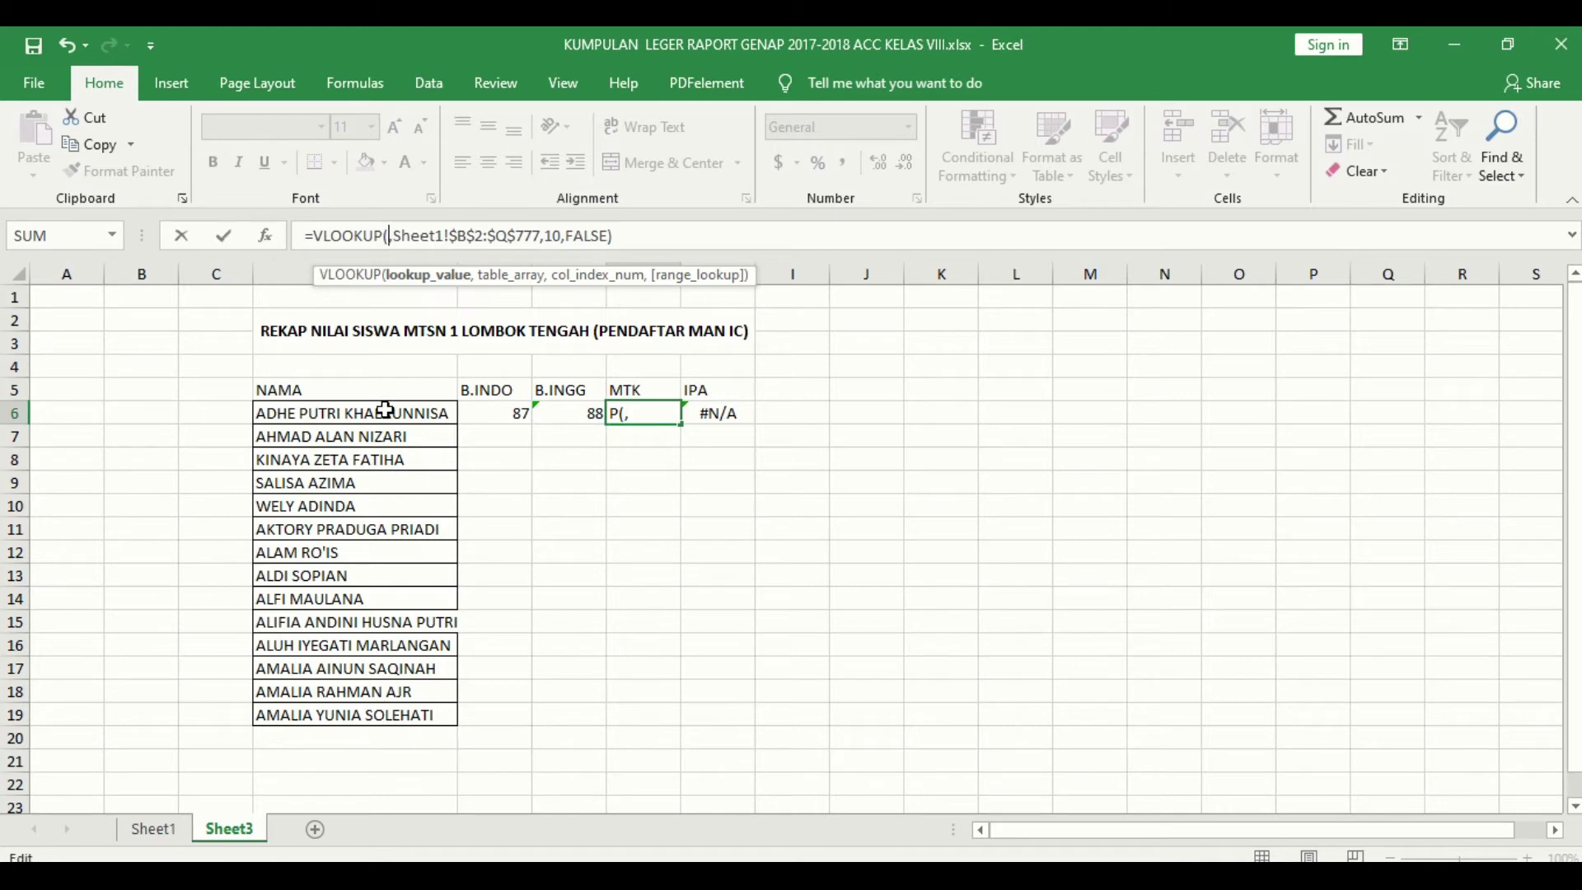
{"action": "left_click", "coordinate": [386, 410]}
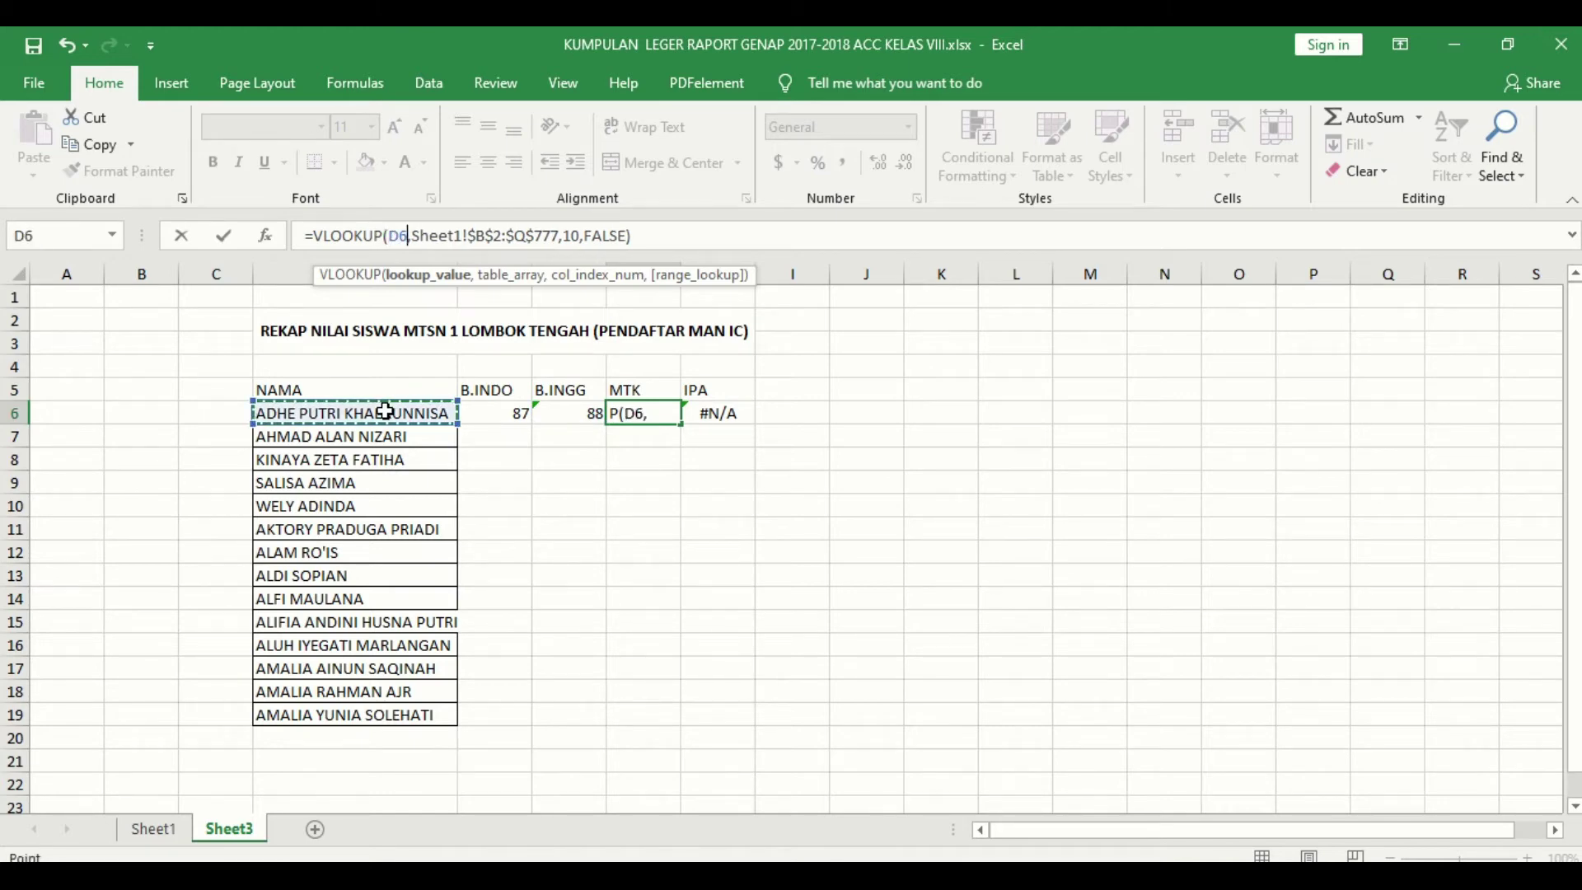
{"action": "key", "text": "Return"}
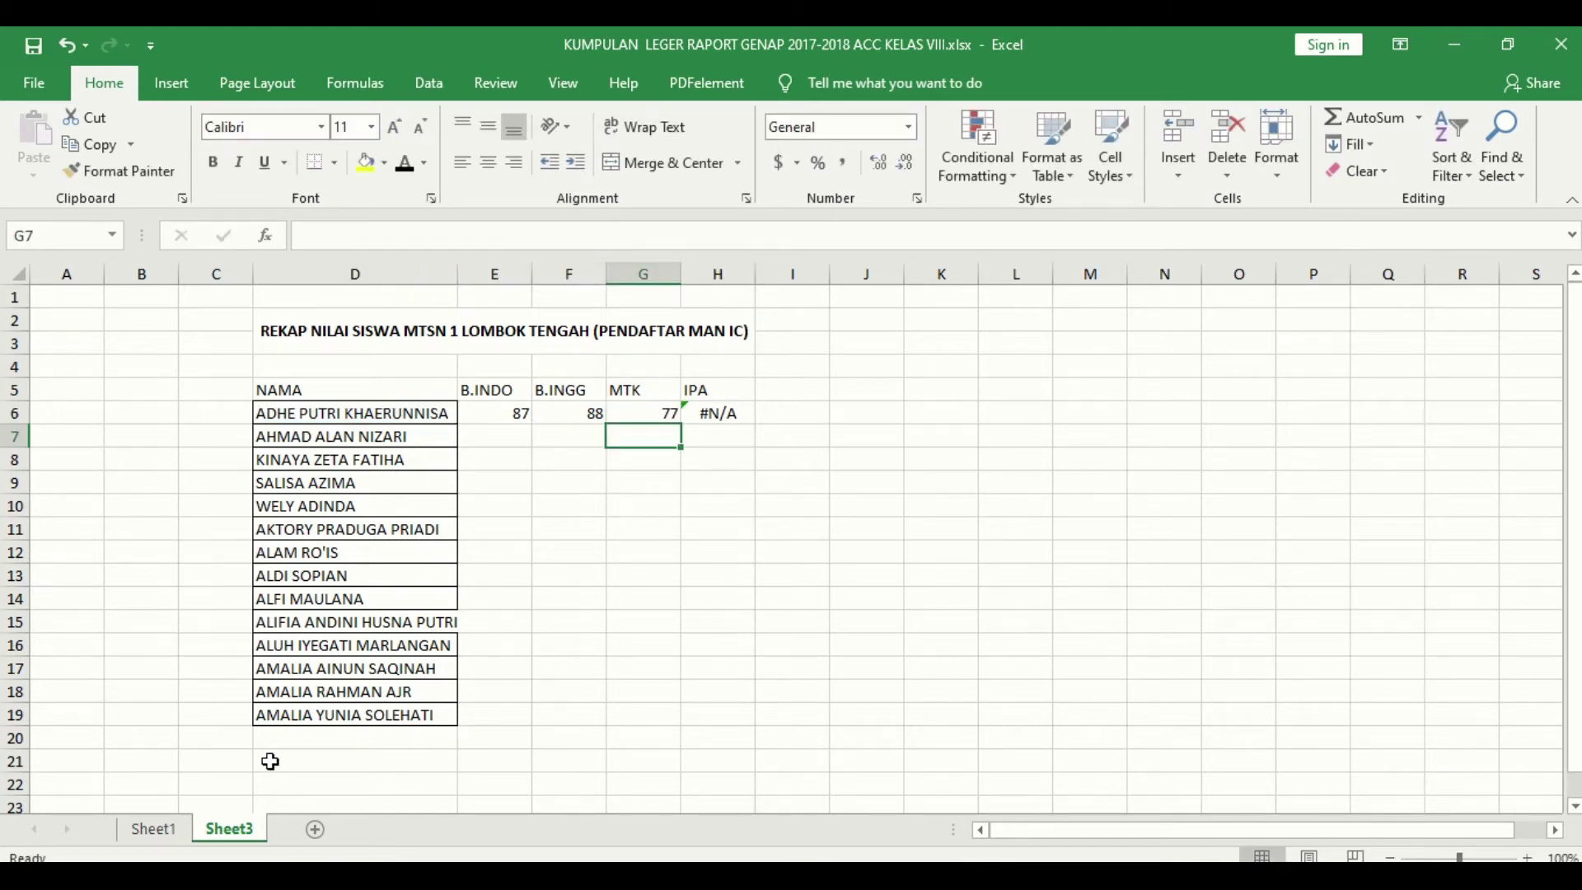
{"action": "left_click", "coordinate": [164, 828]}
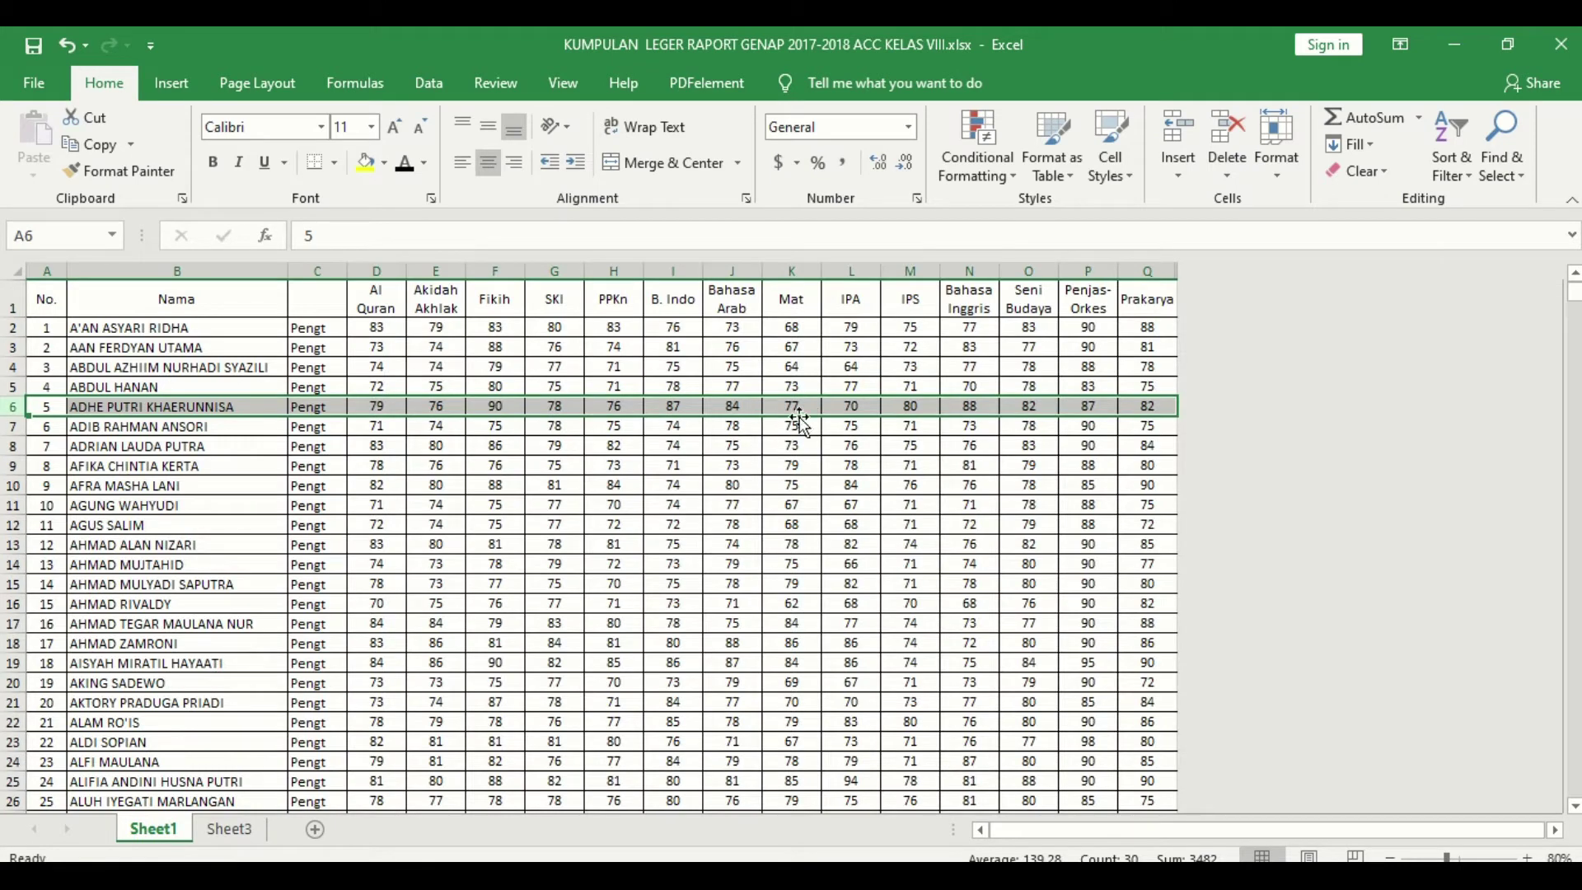
{"action": "left_click", "coordinate": [242, 822]}
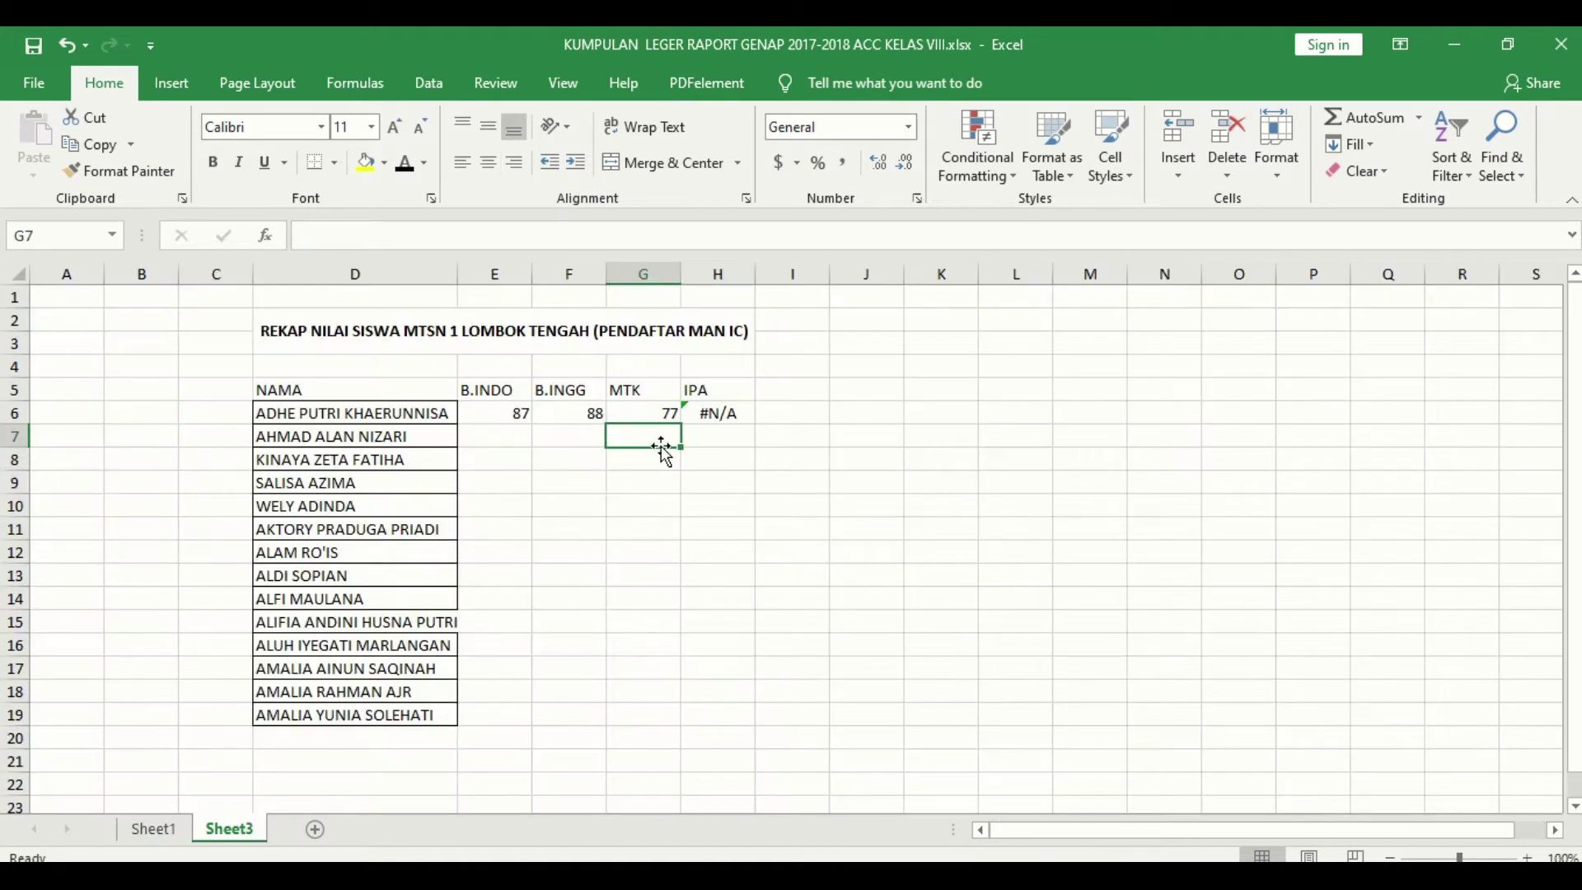
Step: Fix H6's IPA lookup to use D6 and column 11, returning 70
{"action": "left_click", "coordinate": [713, 415]}
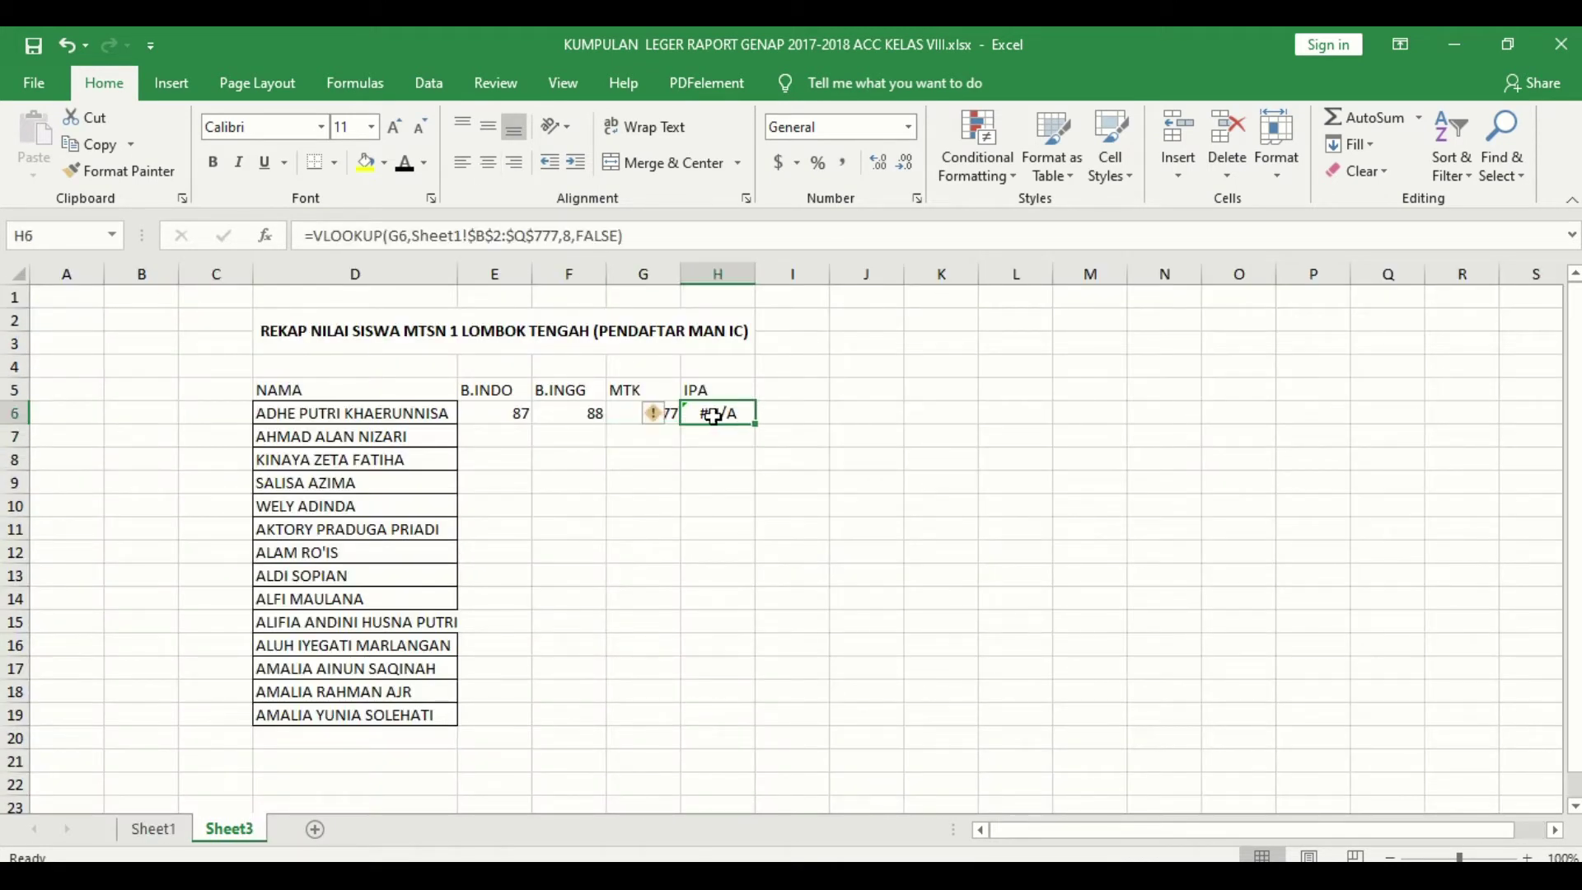
{"action": "double_click", "coordinate": [567, 237]}
{"action": "type", "text": "11"}
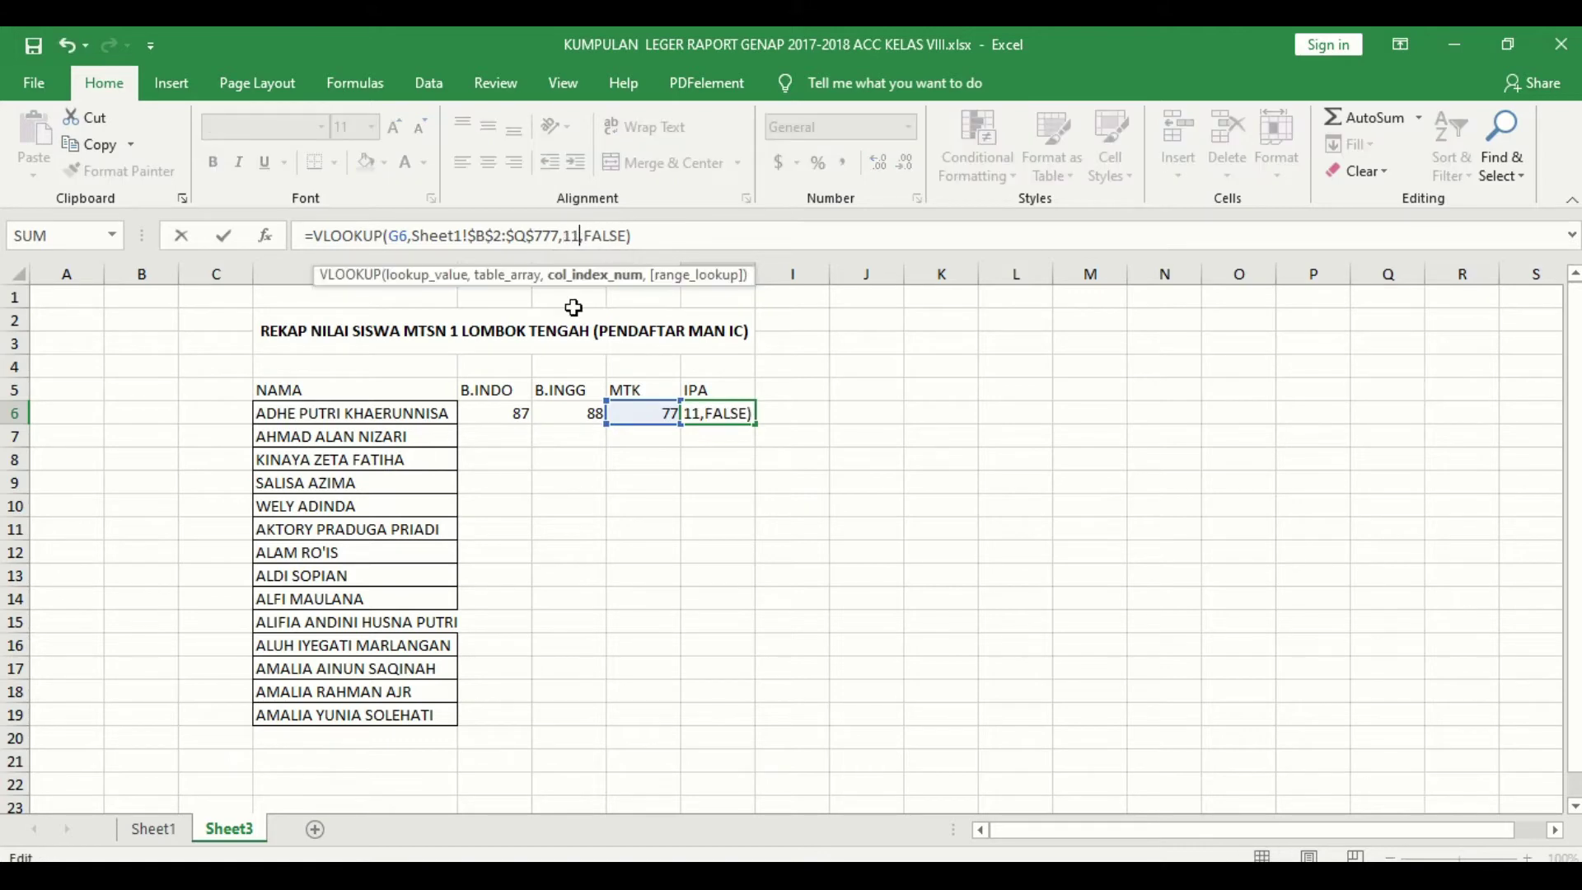
{"action": "double_click", "coordinate": [394, 236]}
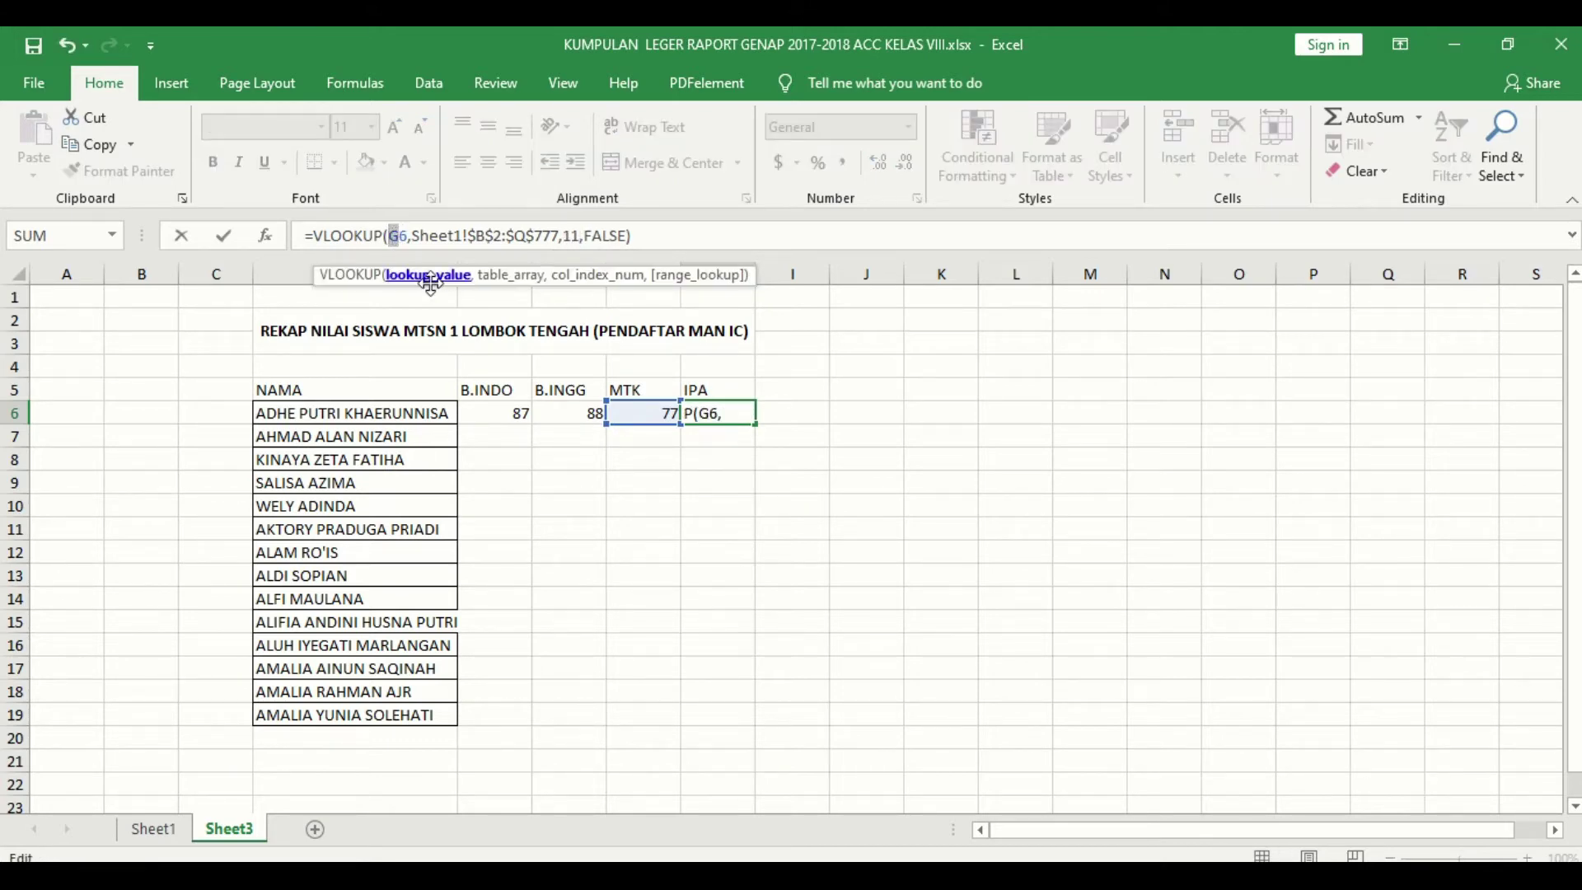
{"action": "type", "text": "D6"}
{"action": "key", "text": "Return"}
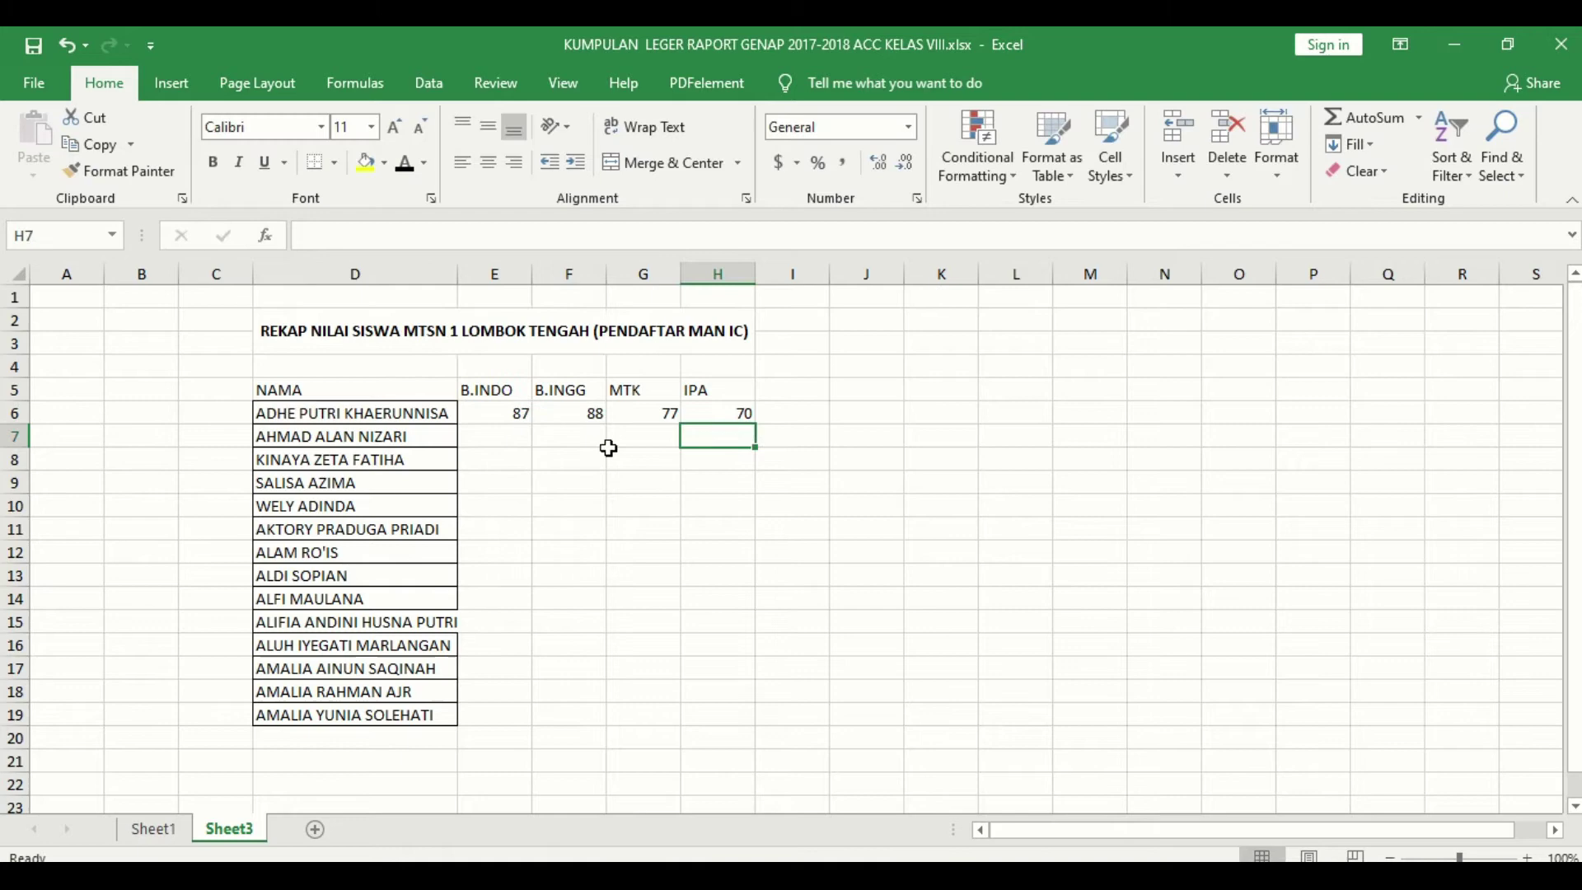
{"action": "left_click", "coordinate": [716, 414]}
{"action": "left_click", "coordinate": [511, 418]}
Step: Copy the E6:H6 score formulas down through row 19 for all fourteen students
{"action": "left_click_drag", "start_coordinate": [511, 418], "coordinate": [750, 386]}
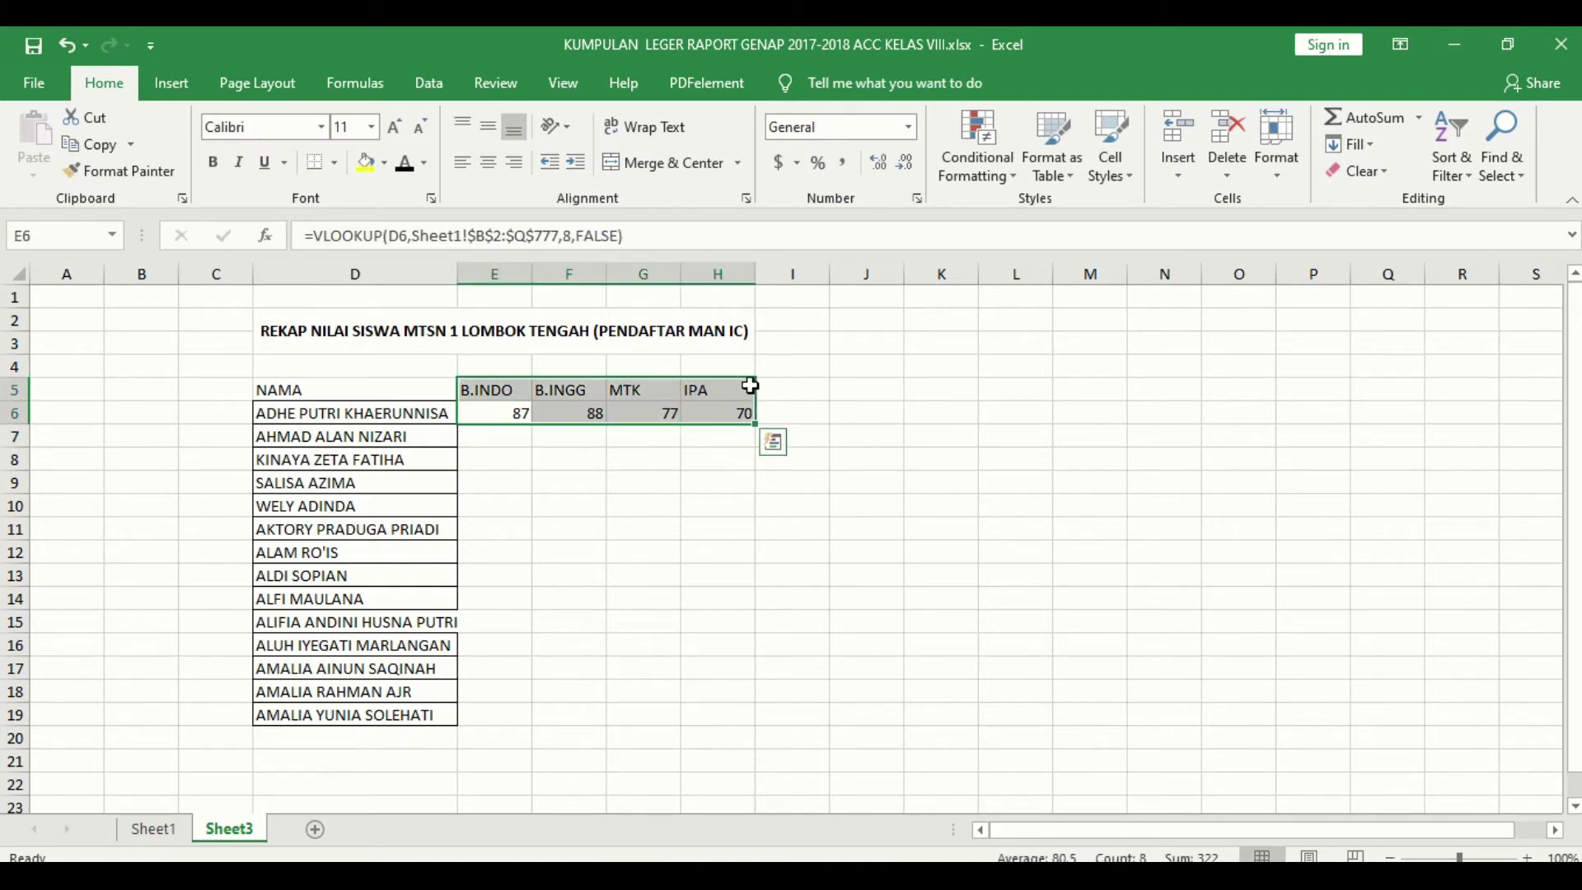
{"action": "left_click", "coordinate": [512, 410]}
{"action": "left_click_drag", "start_coordinate": [513, 410], "coordinate": [746, 417]}
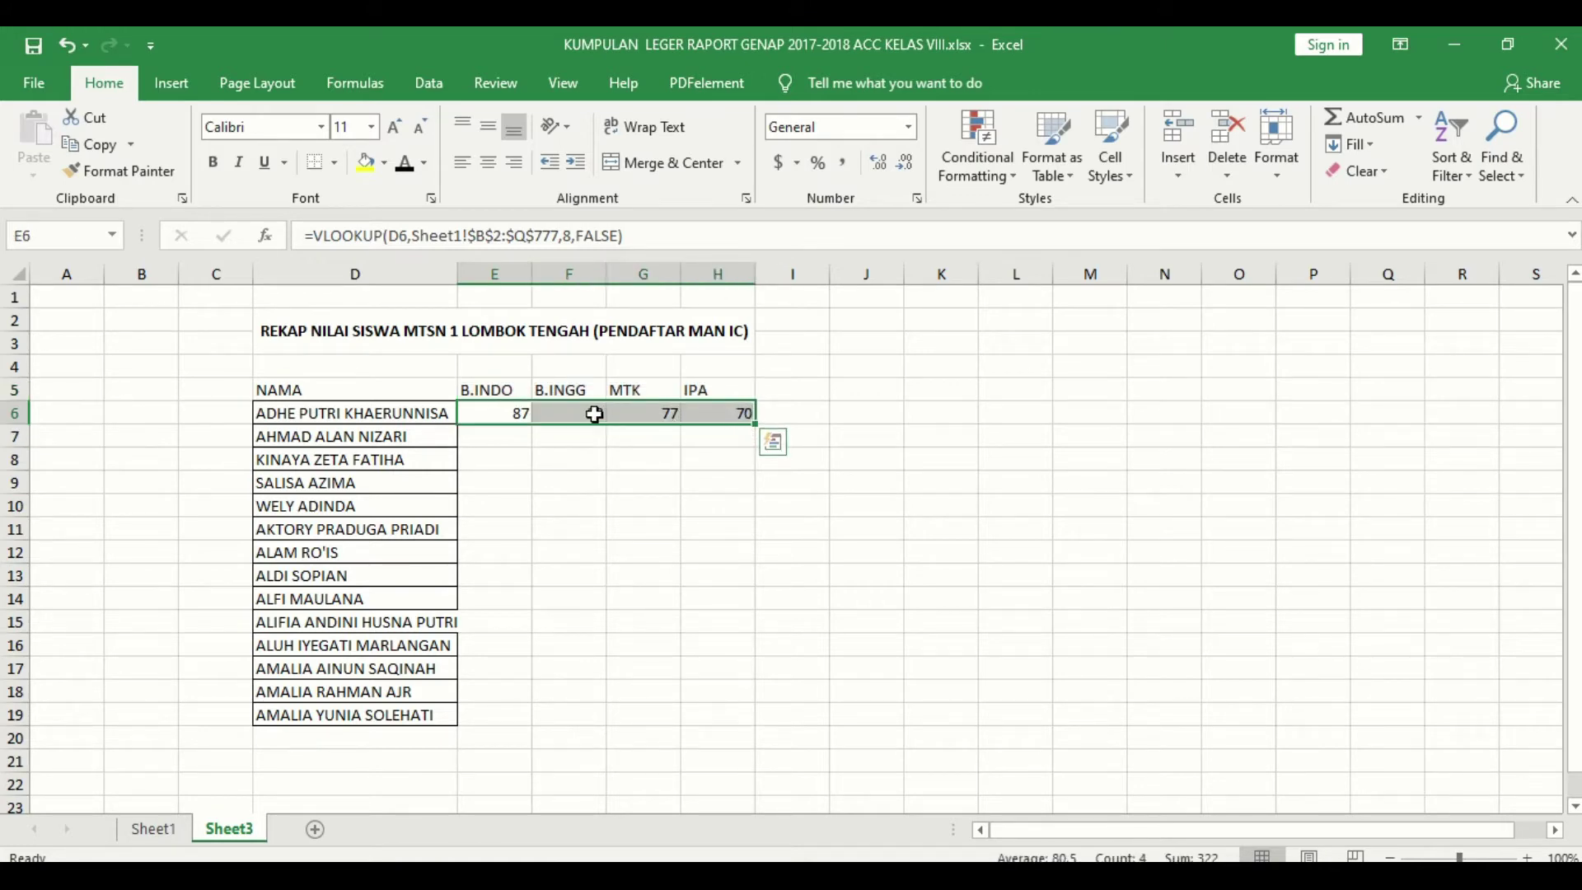
{"action": "left_click_drag", "start_coordinate": [755, 430], "coordinate": [755, 725]}
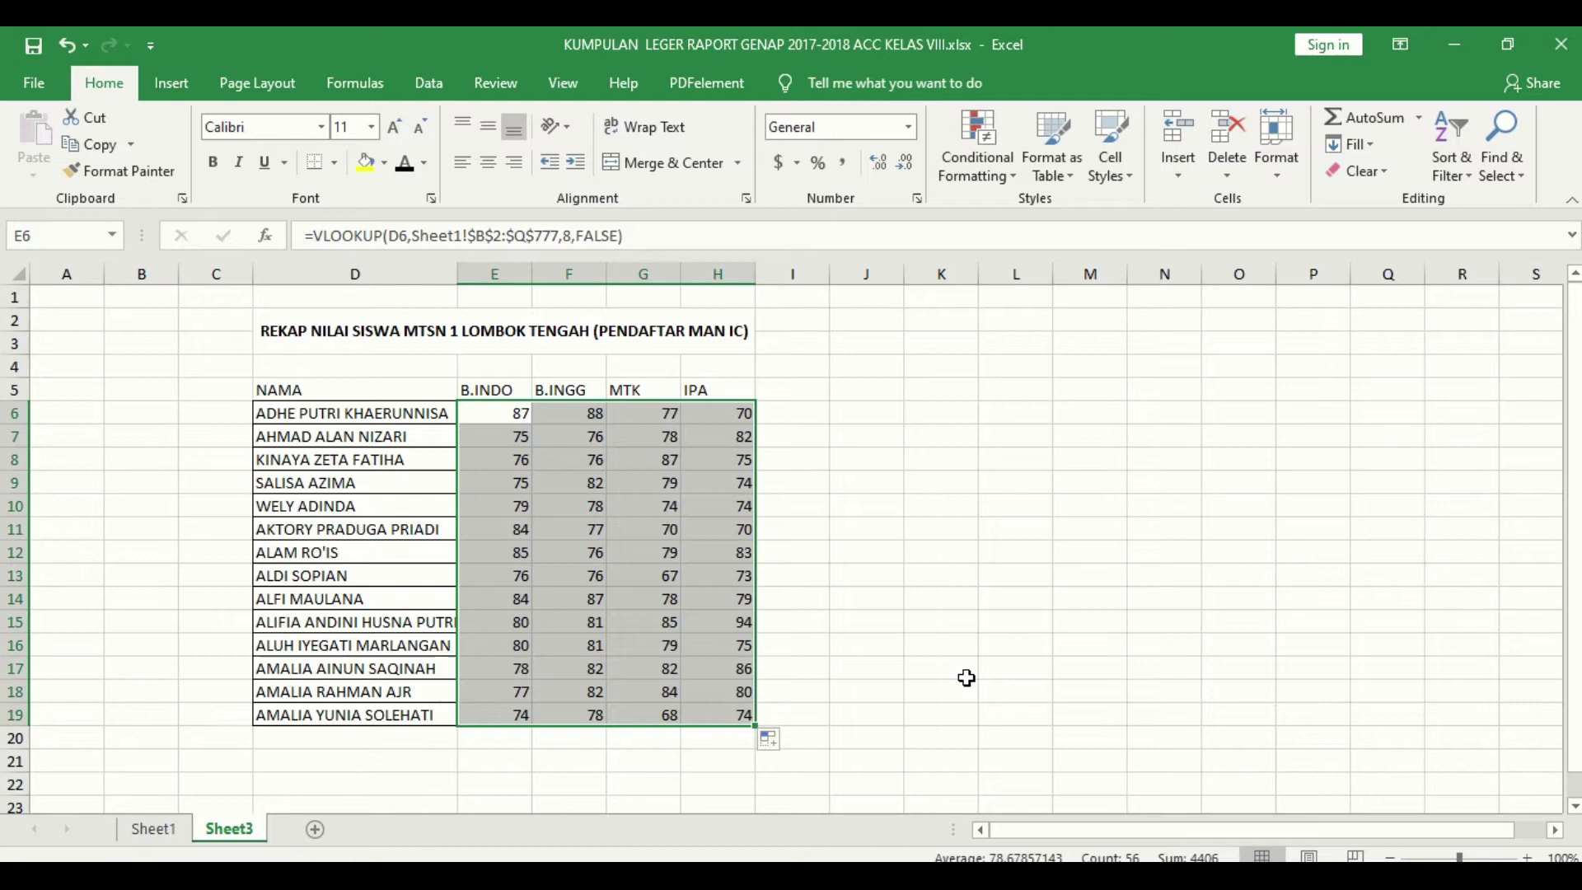
{"action": "key", "text": "ctrl+z"}
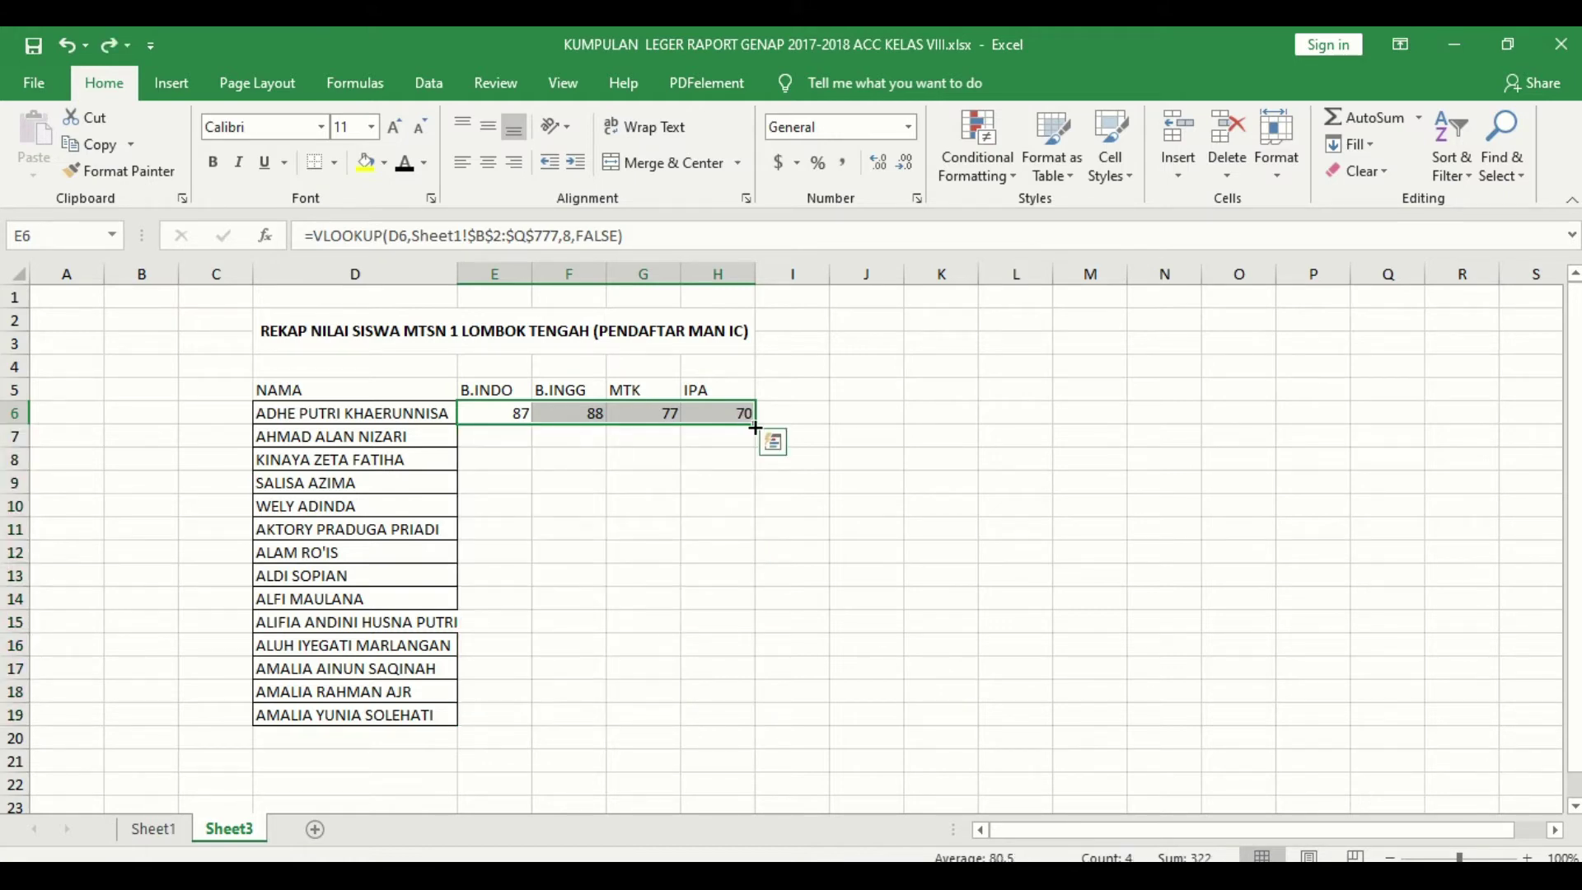
{"action": "double_click", "coordinate": [756, 428]}
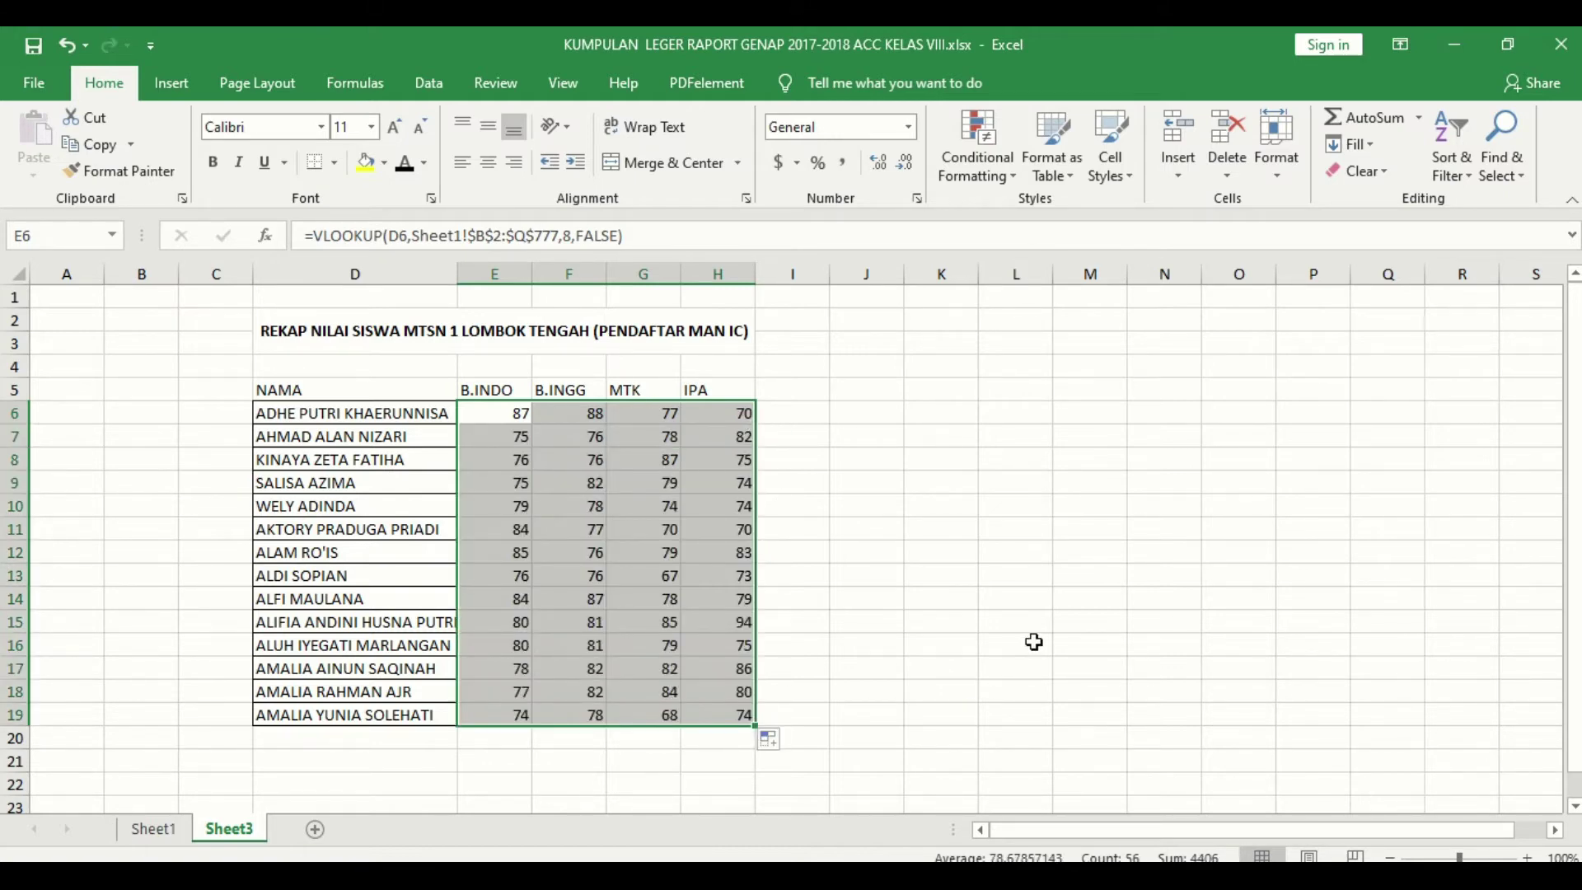
{"action": "left_click", "coordinate": [1032, 641]}
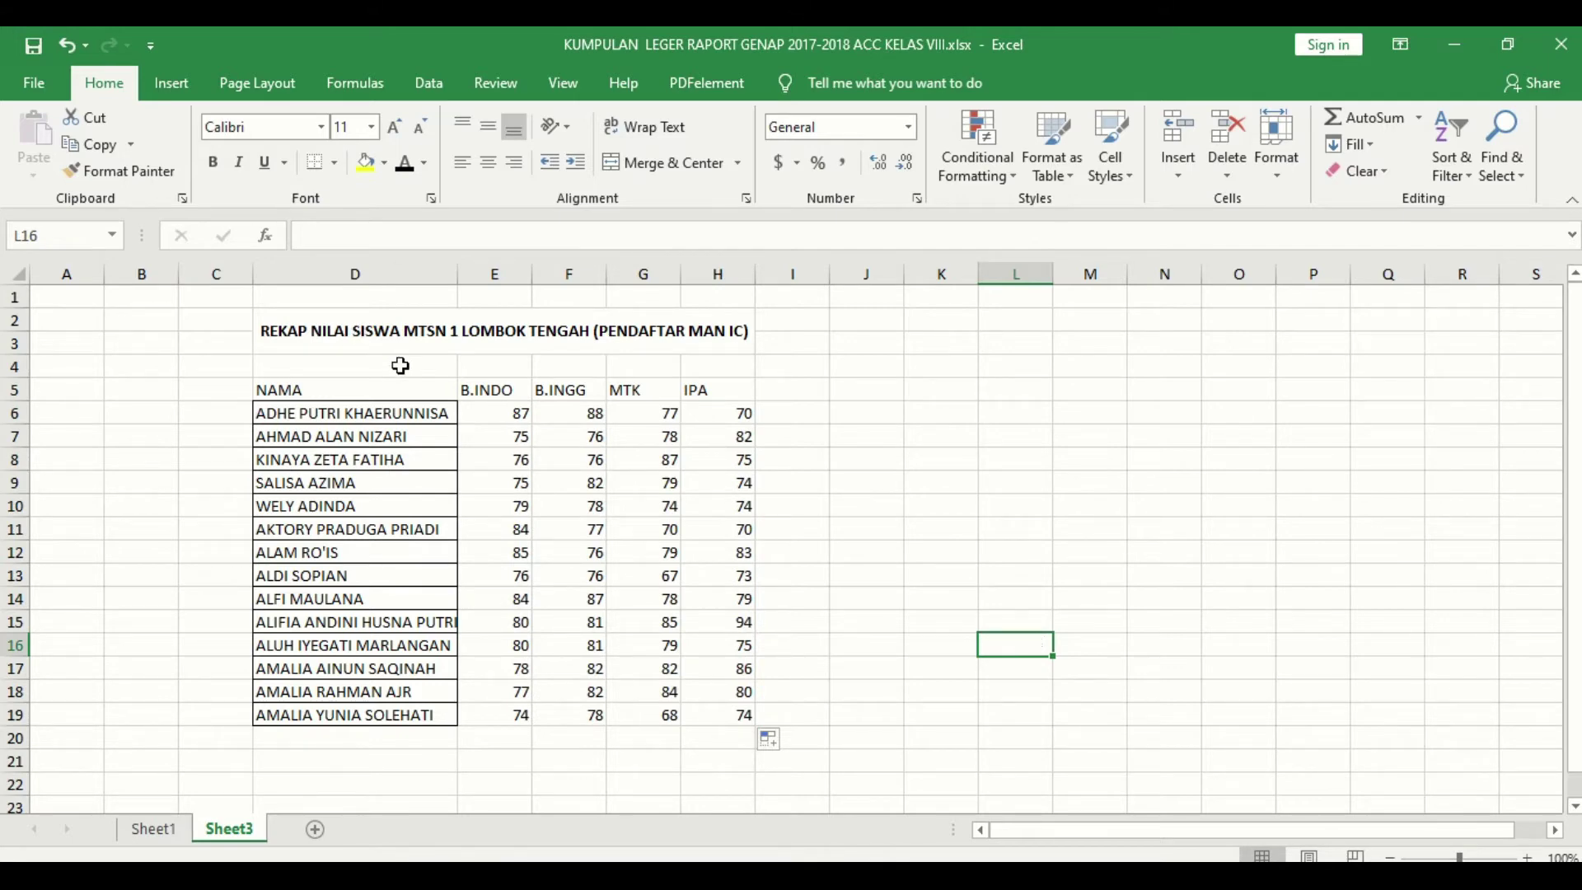
{"action": "left_click_drag", "start_coordinate": [395, 389], "coordinate": [737, 715]}
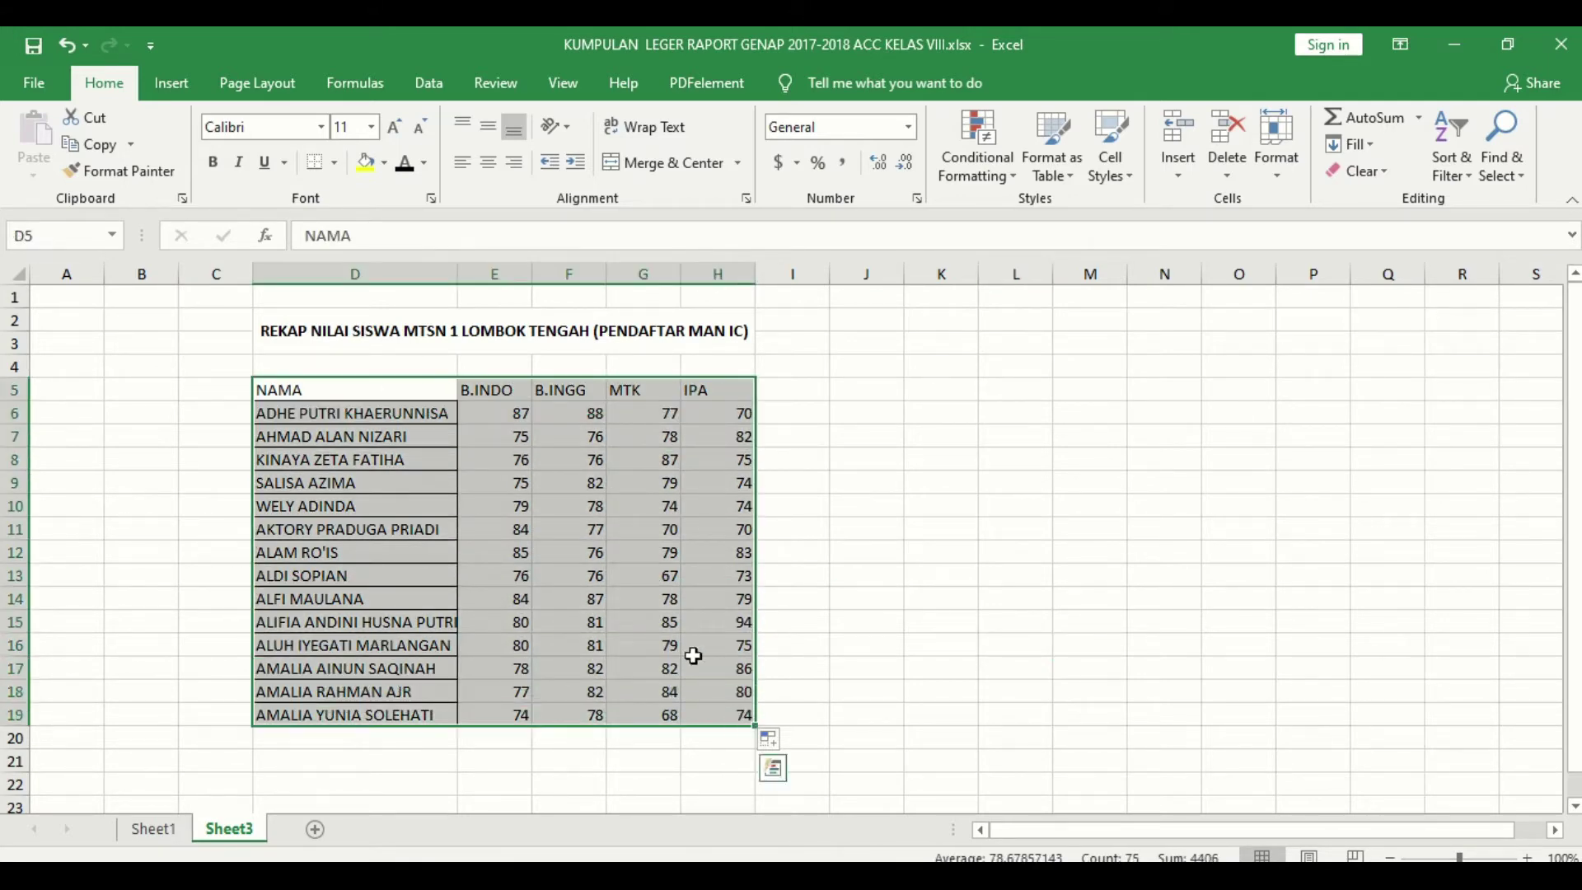
Step: Add All Borders to D5:H19 and make header row 5 taller, centred, bold, in Aharoni
{"action": "left_click", "coordinate": [335, 164]}
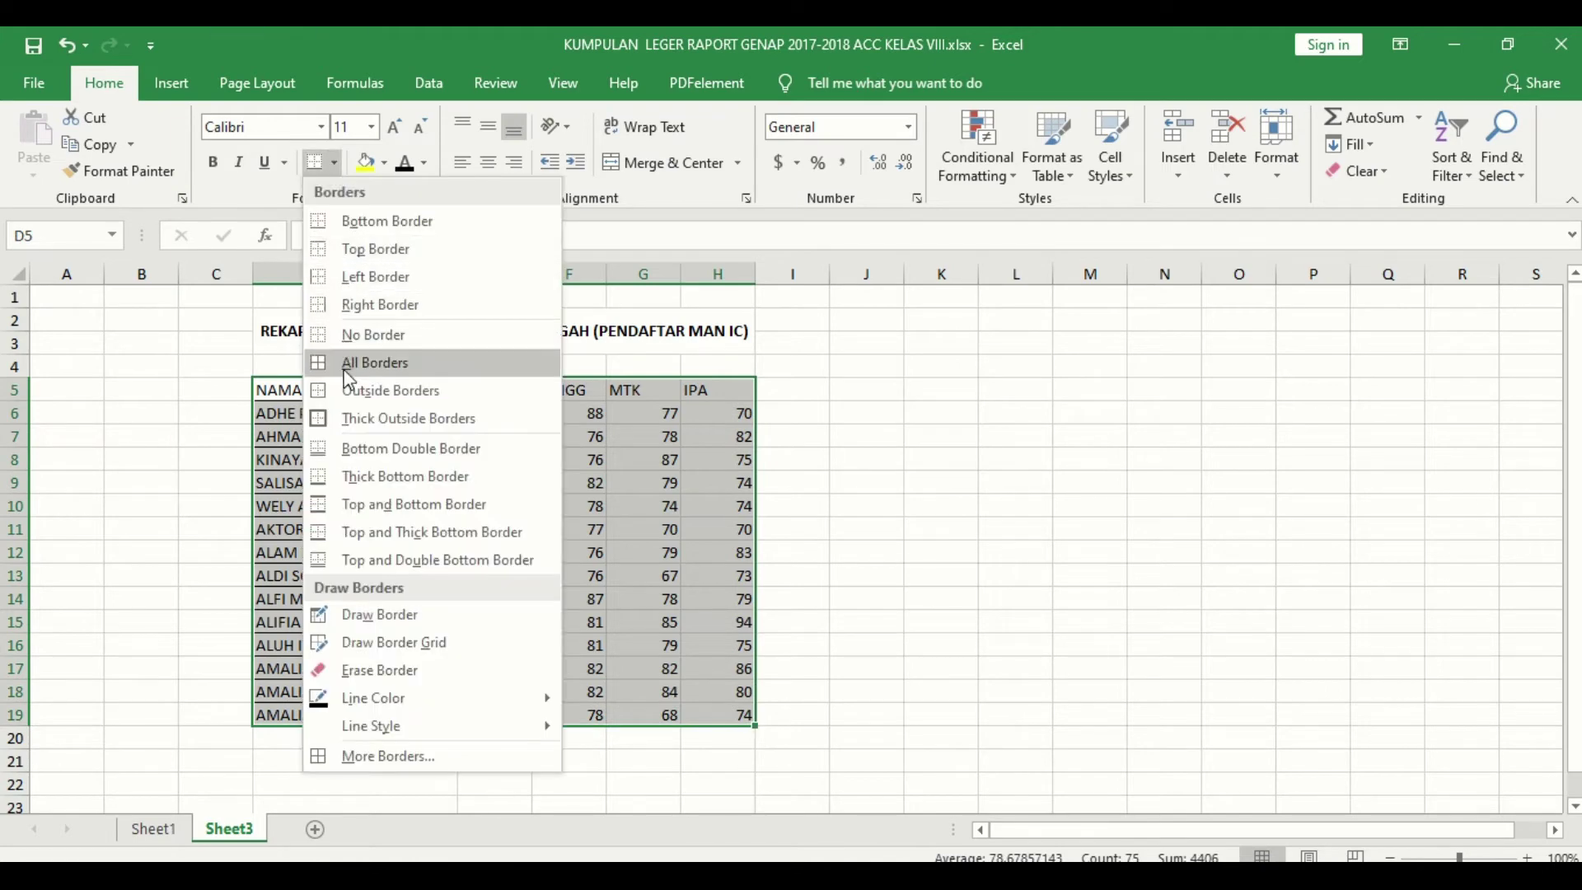
{"action": "left_click", "coordinate": [371, 360]}
{"action": "left_click_drag", "start_coordinate": [399, 391], "coordinate": [716, 389]}
{"action": "left_click_drag", "start_coordinate": [14, 401], "coordinate": [21, 423]}
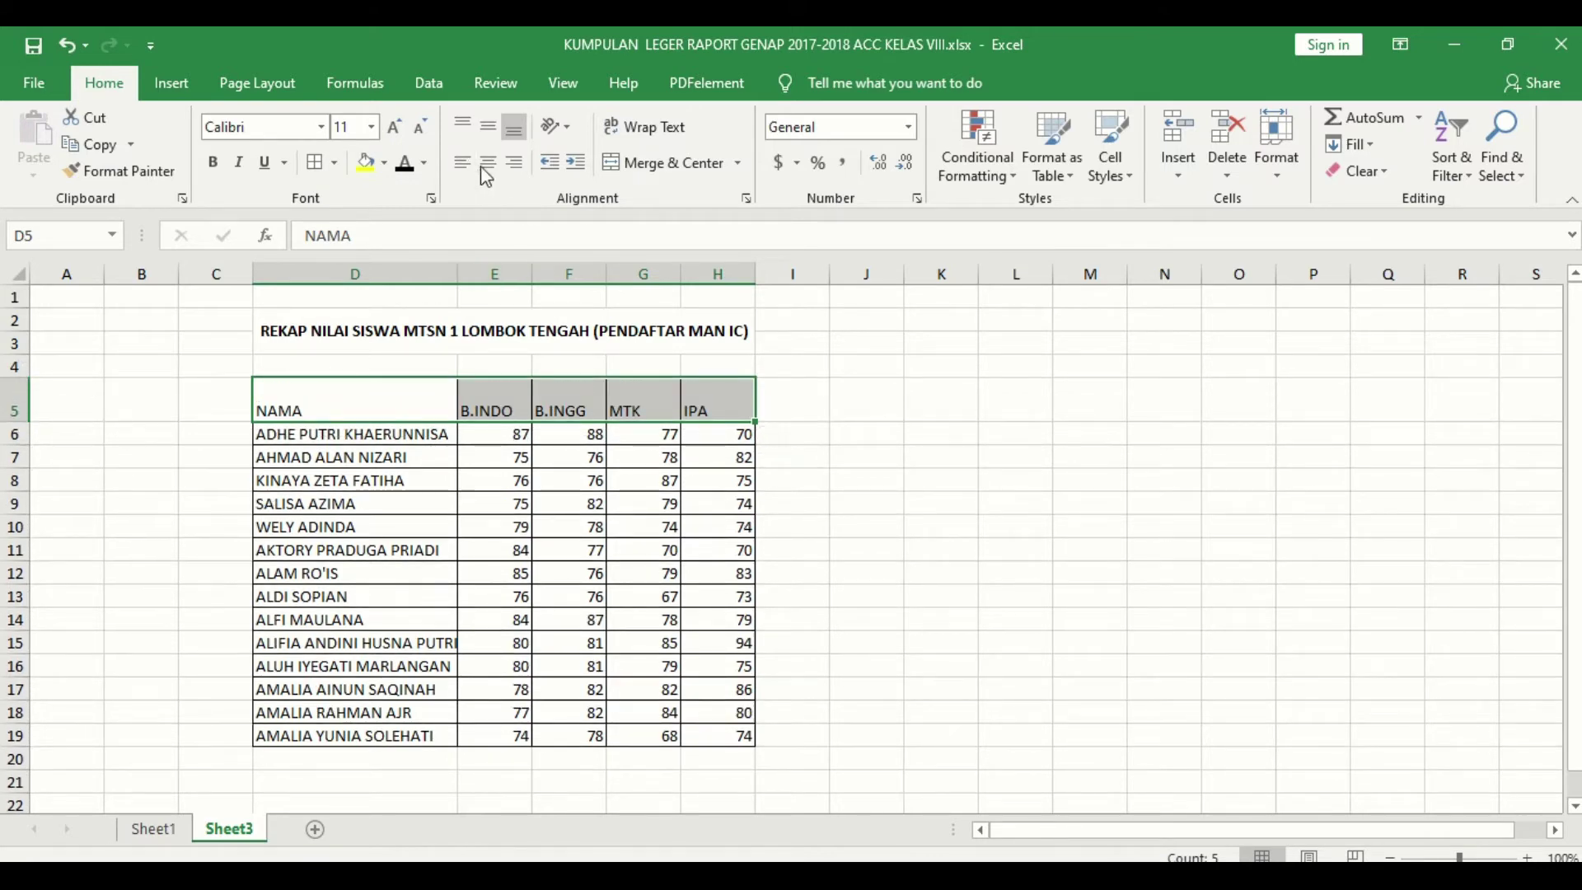
{"action": "left_click", "coordinate": [487, 162]}
{"action": "left_click", "coordinate": [489, 127]}
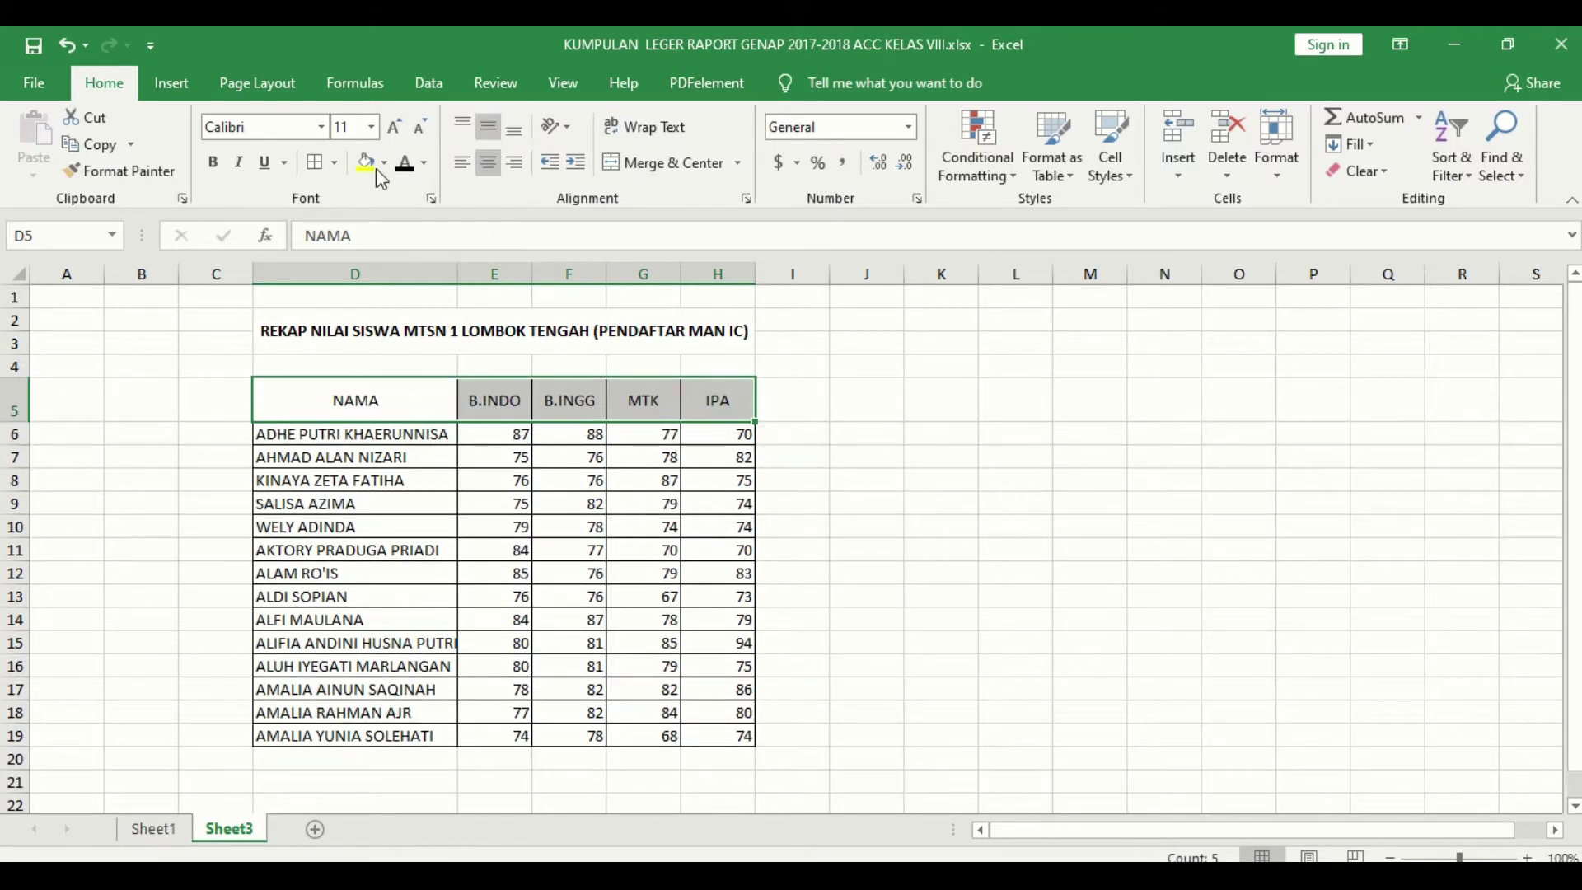
{"action": "left_click", "coordinate": [206, 165]}
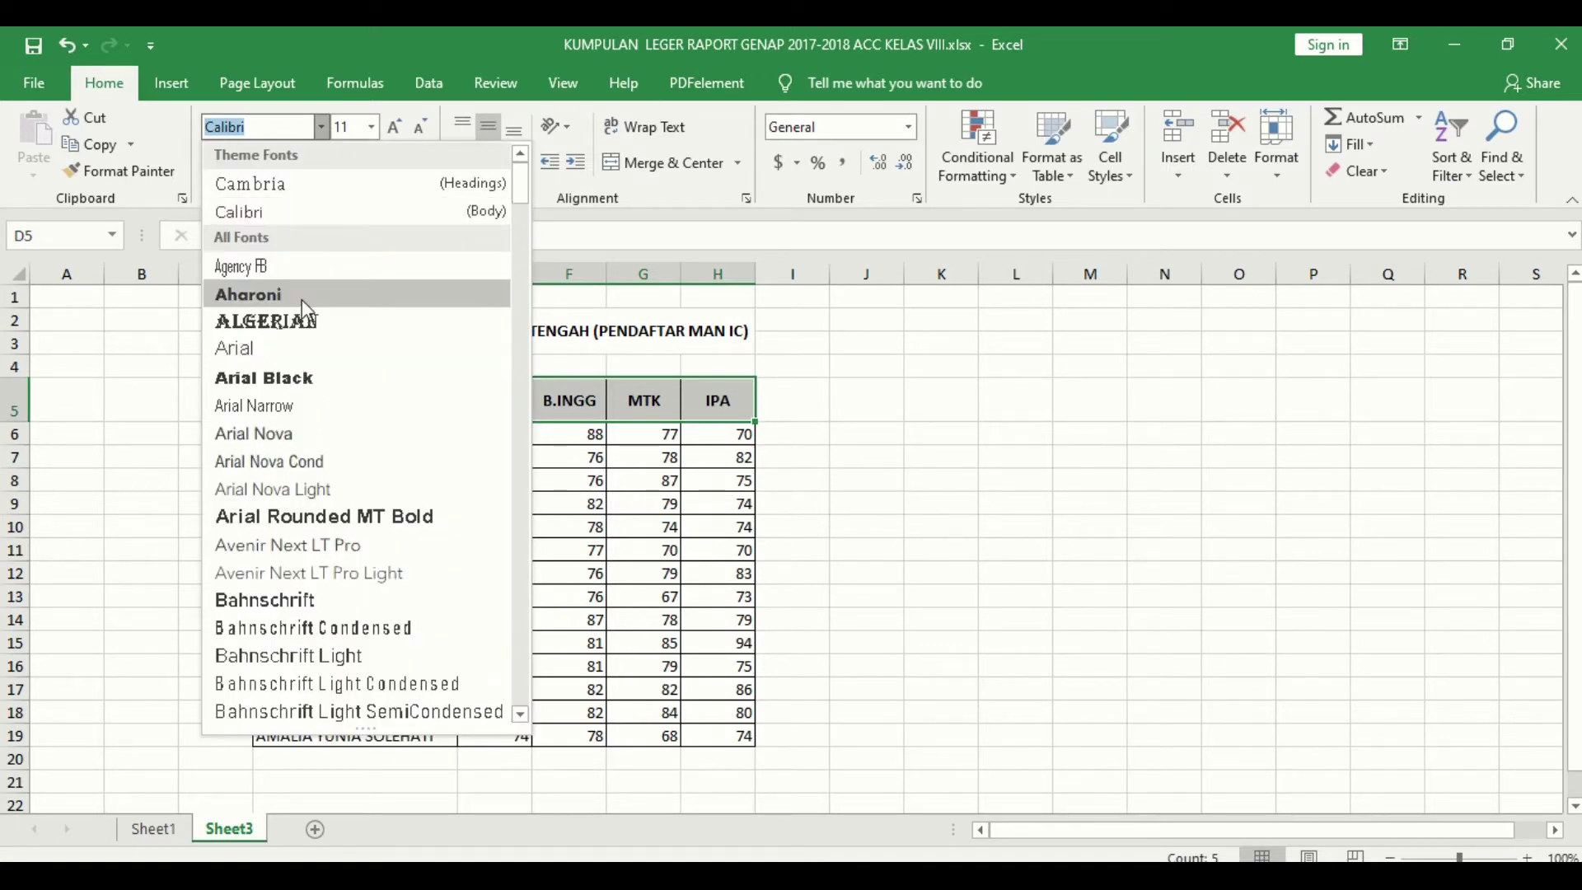
{"action": "left_click", "coordinate": [302, 299]}
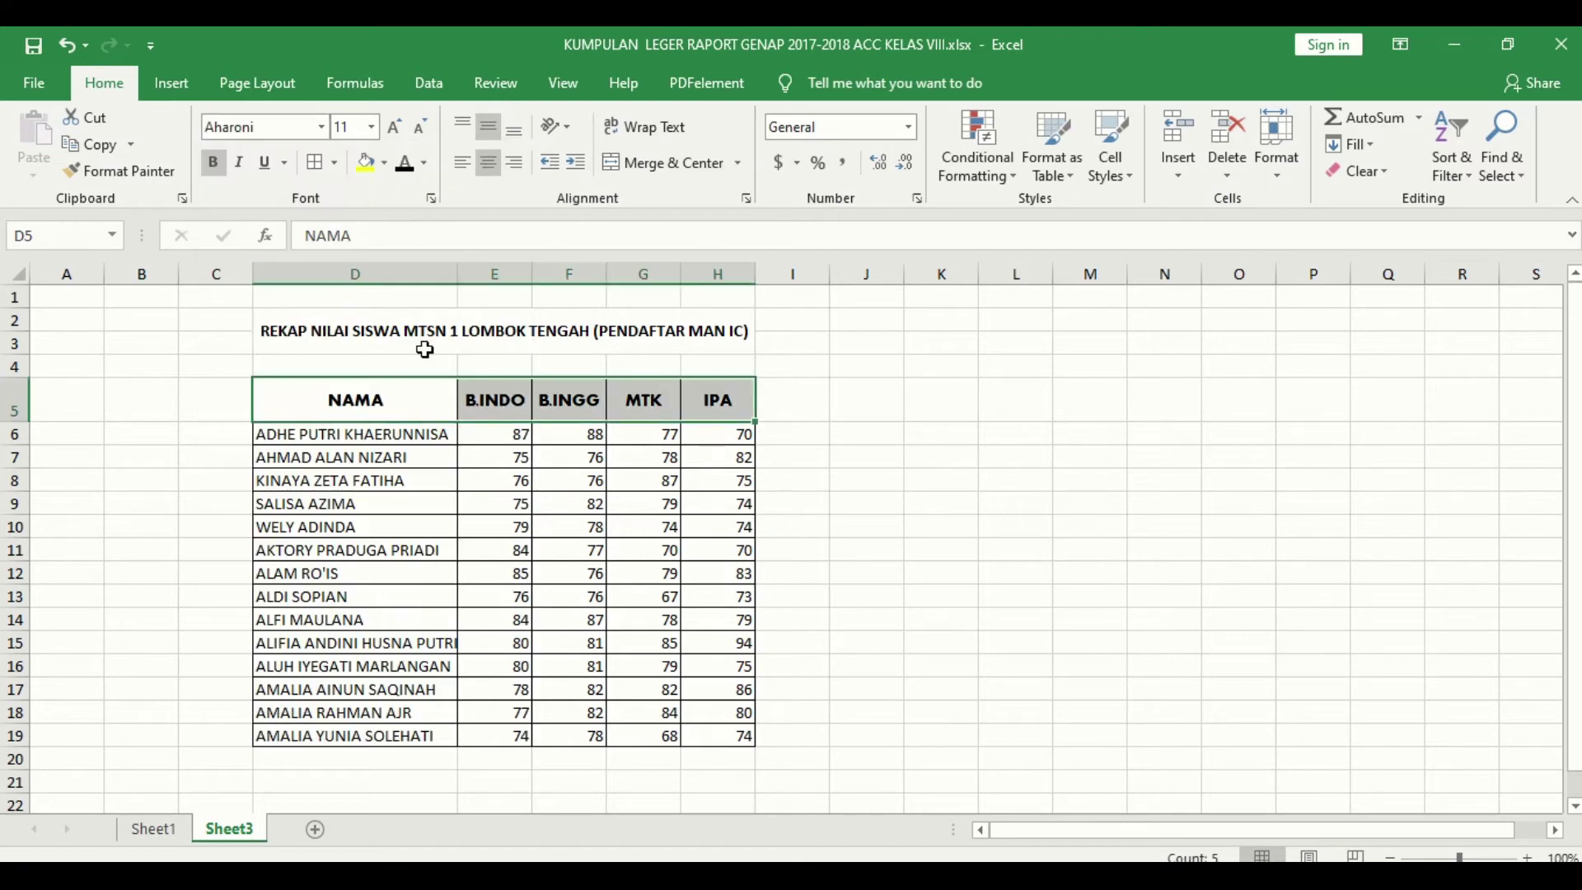
{"action": "left_click", "coordinate": [385, 163]}
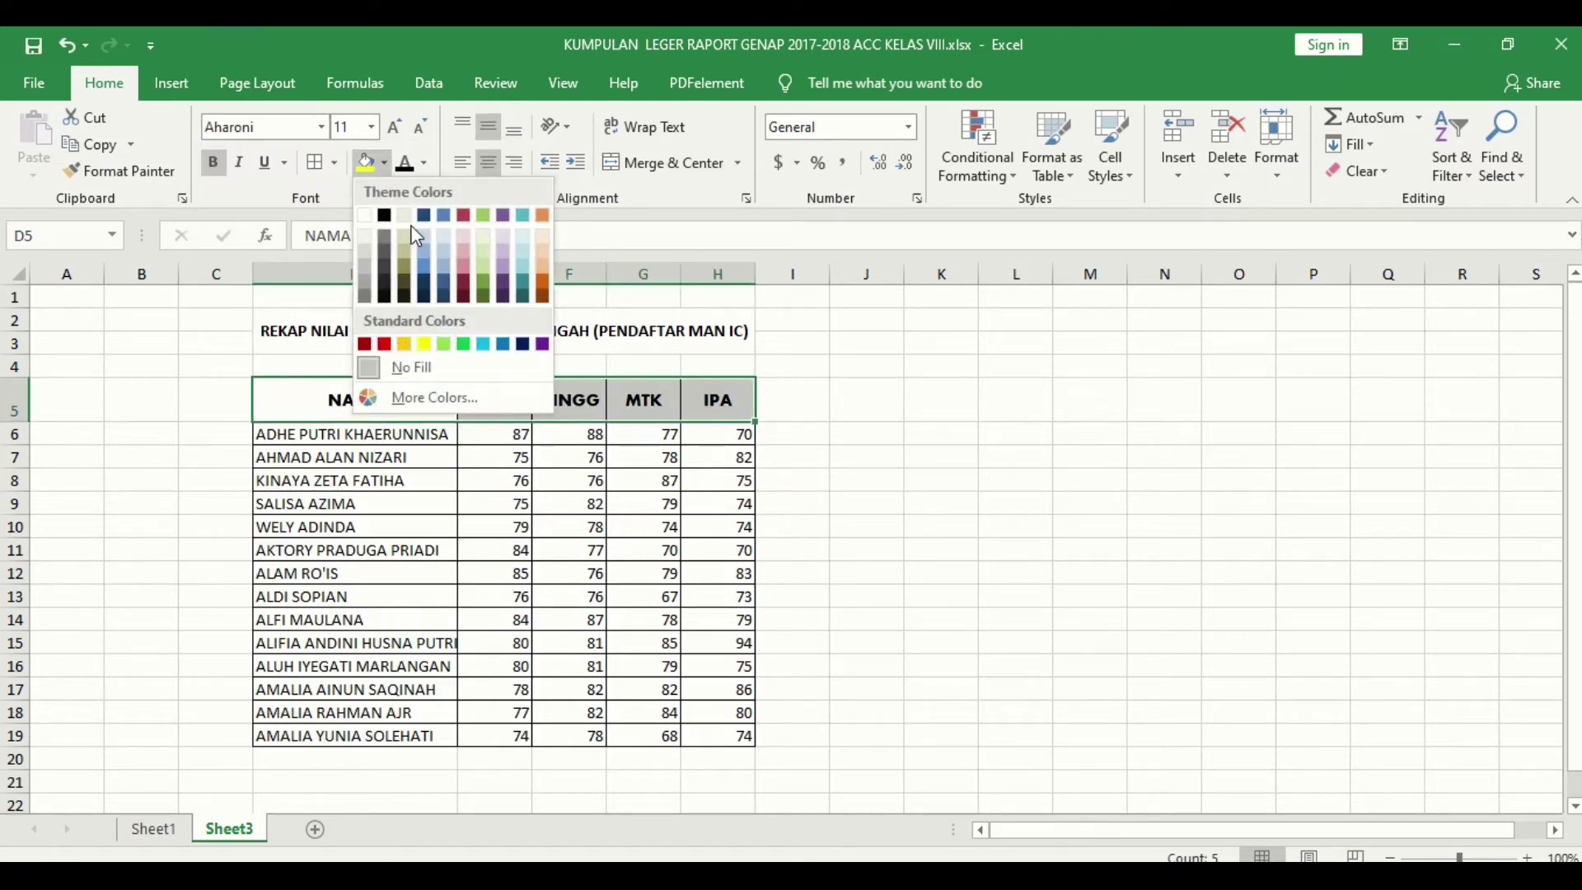
Step: Fill header row D5:H5 grey and the merged title D2:H3 dark green
{"action": "left_click", "coordinate": [367, 269]}
{"action": "left_click", "coordinate": [867, 502]}
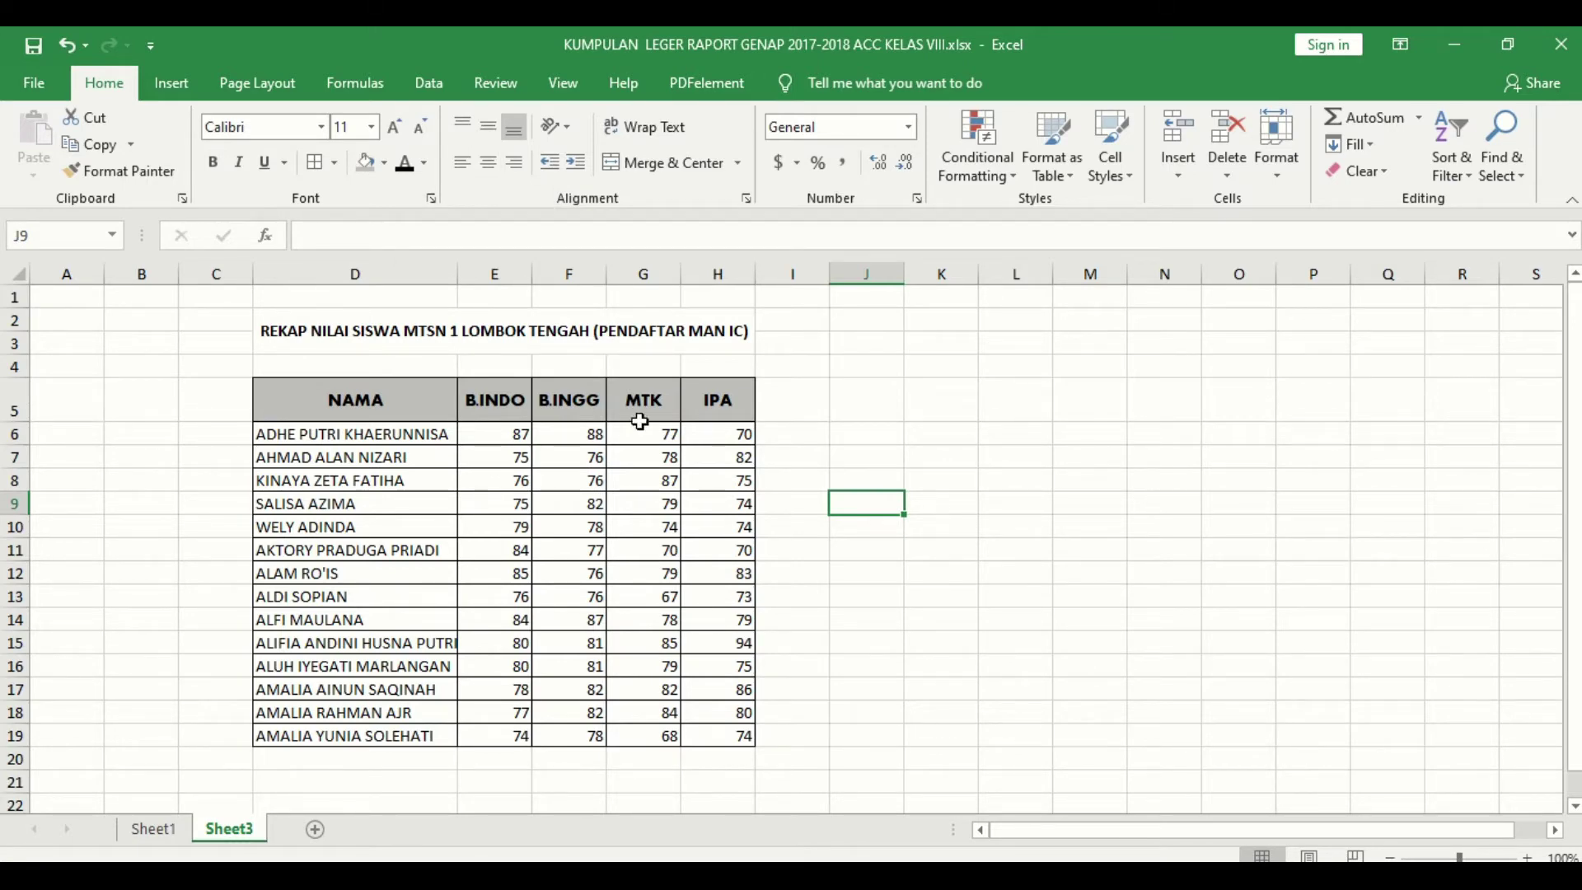
{"action": "left_click", "coordinate": [427, 338]}
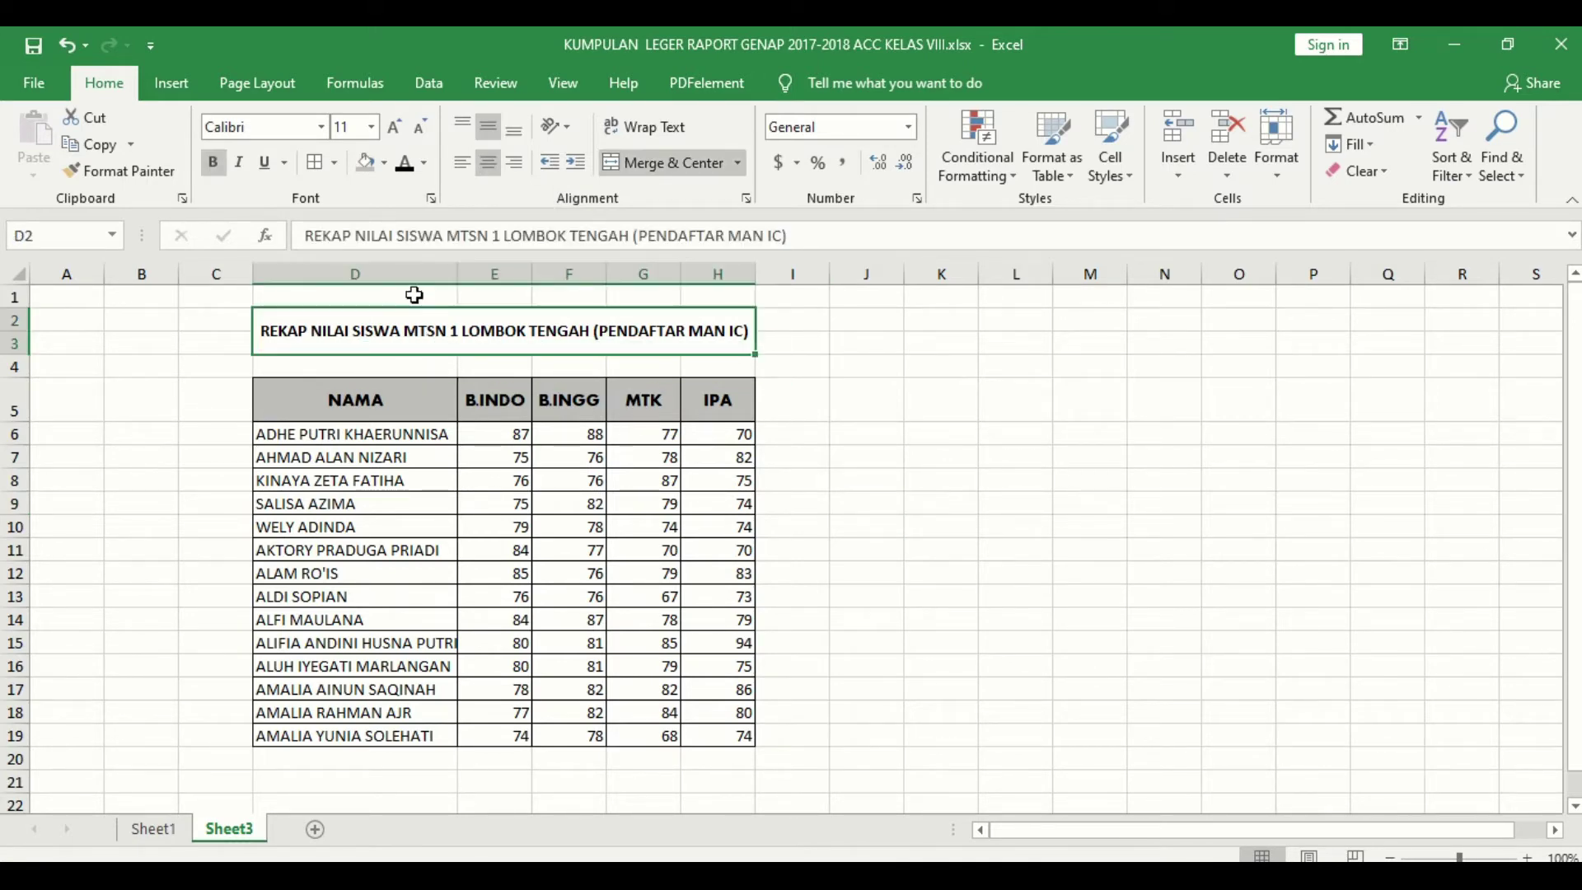
{"action": "left_click", "coordinate": [384, 163]}
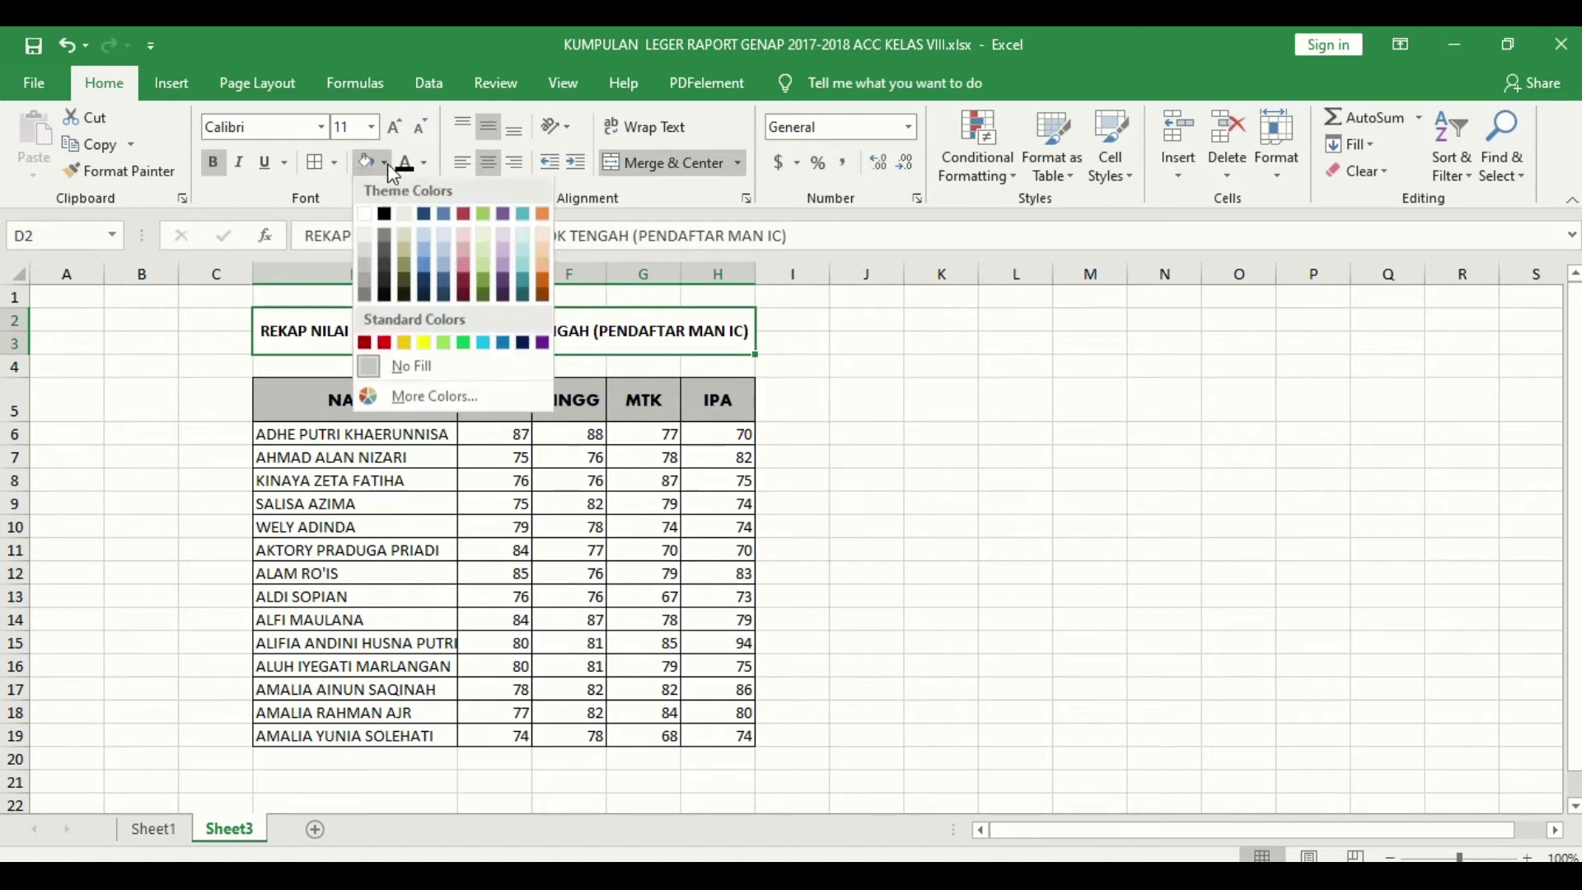
{"action": "left_click", "coordinate": [481, 278]}
{"action": "left_click", "coordinate": [921, 451]}
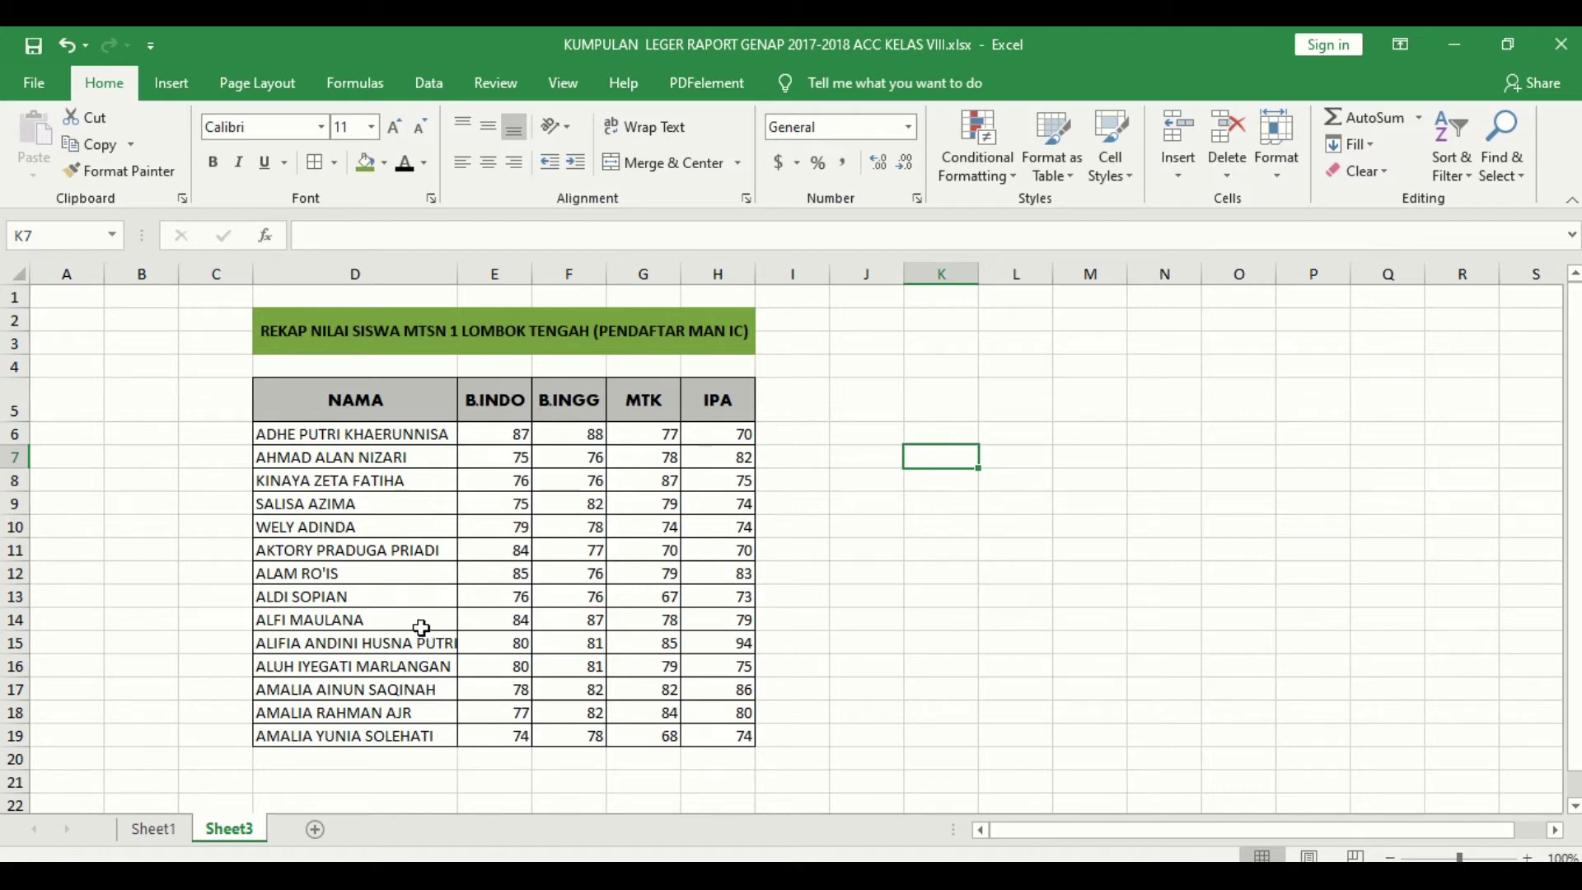
{"action": "left_click", "coordinate": [505, 429]}
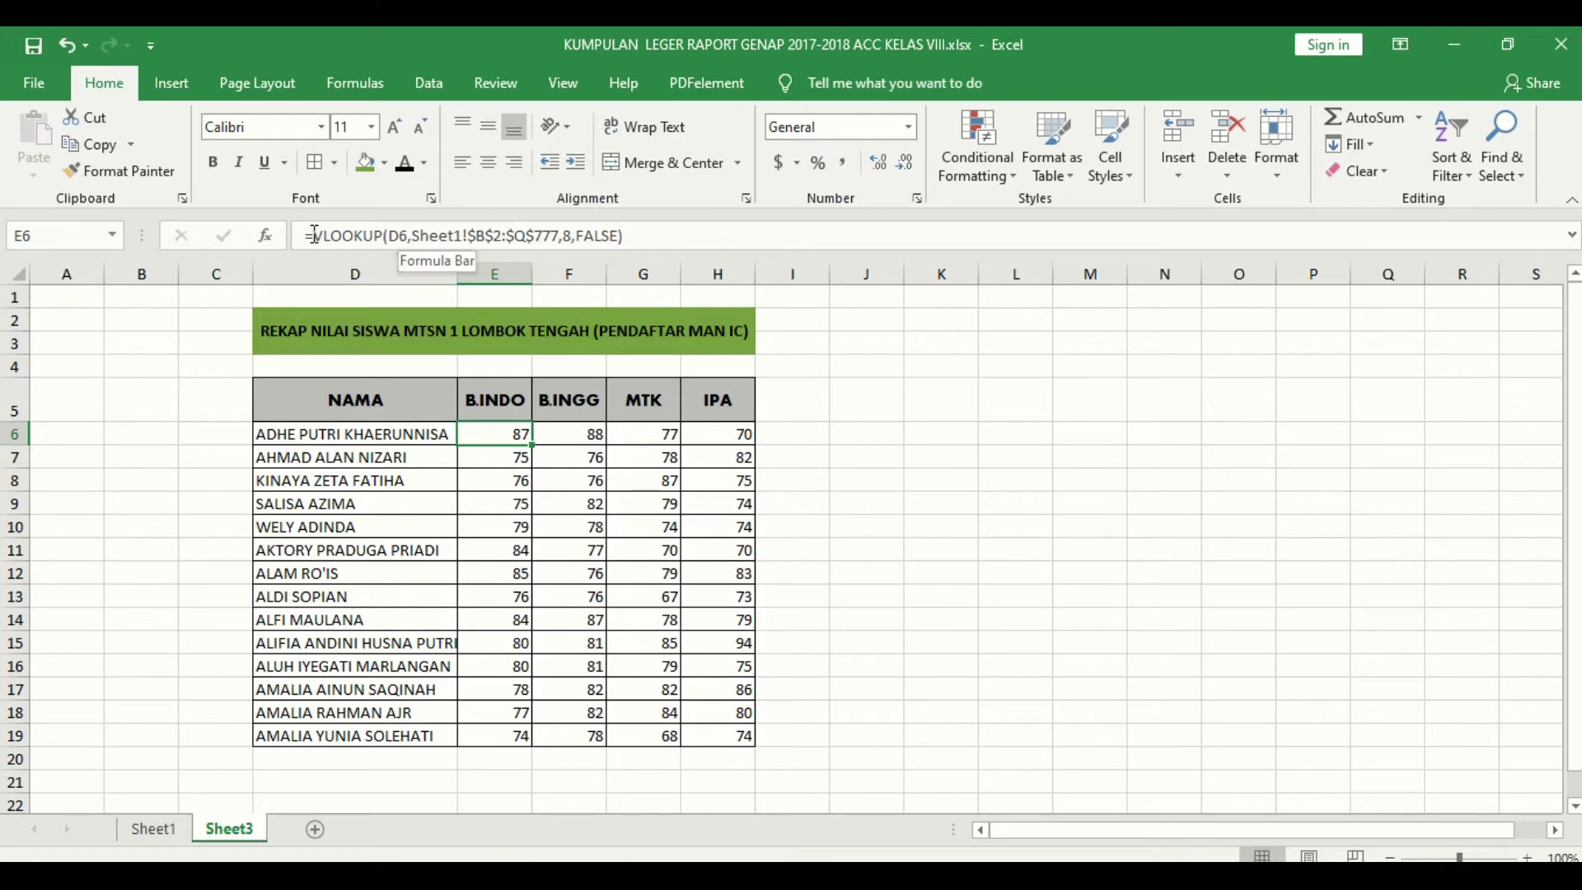
Step: Review E6's VLOOKUP range Sheet1!$B$2:$Q$777 against Sheet1's grade table, then return to Sheet3
{"action": "left_click", "coordinate": [392, 238]}
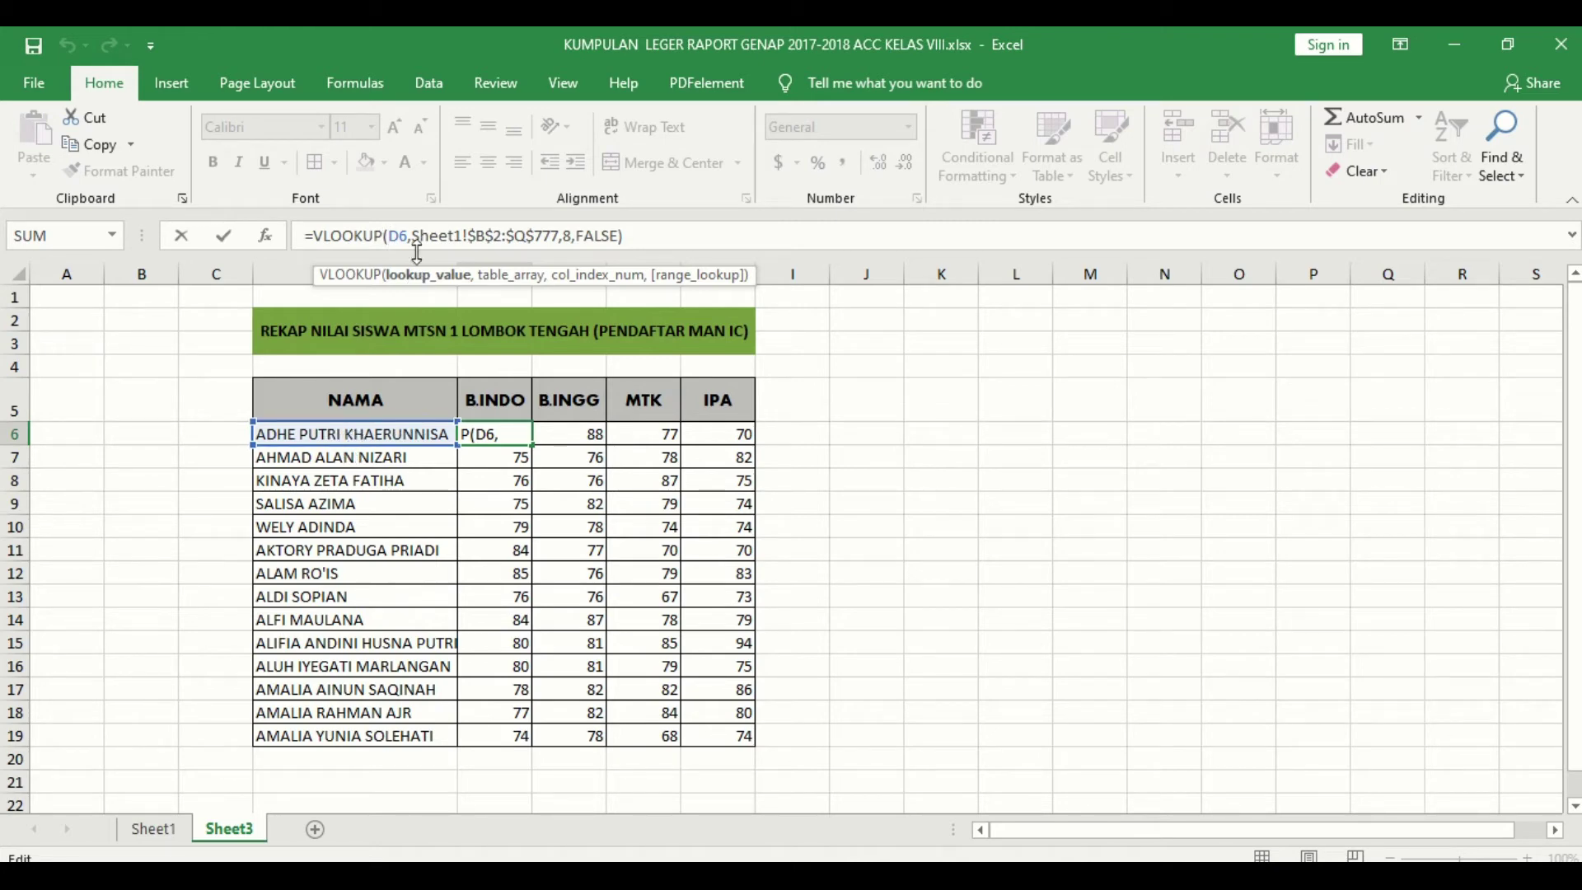
{"action": "left_click", "coordinate": [414, 237]}
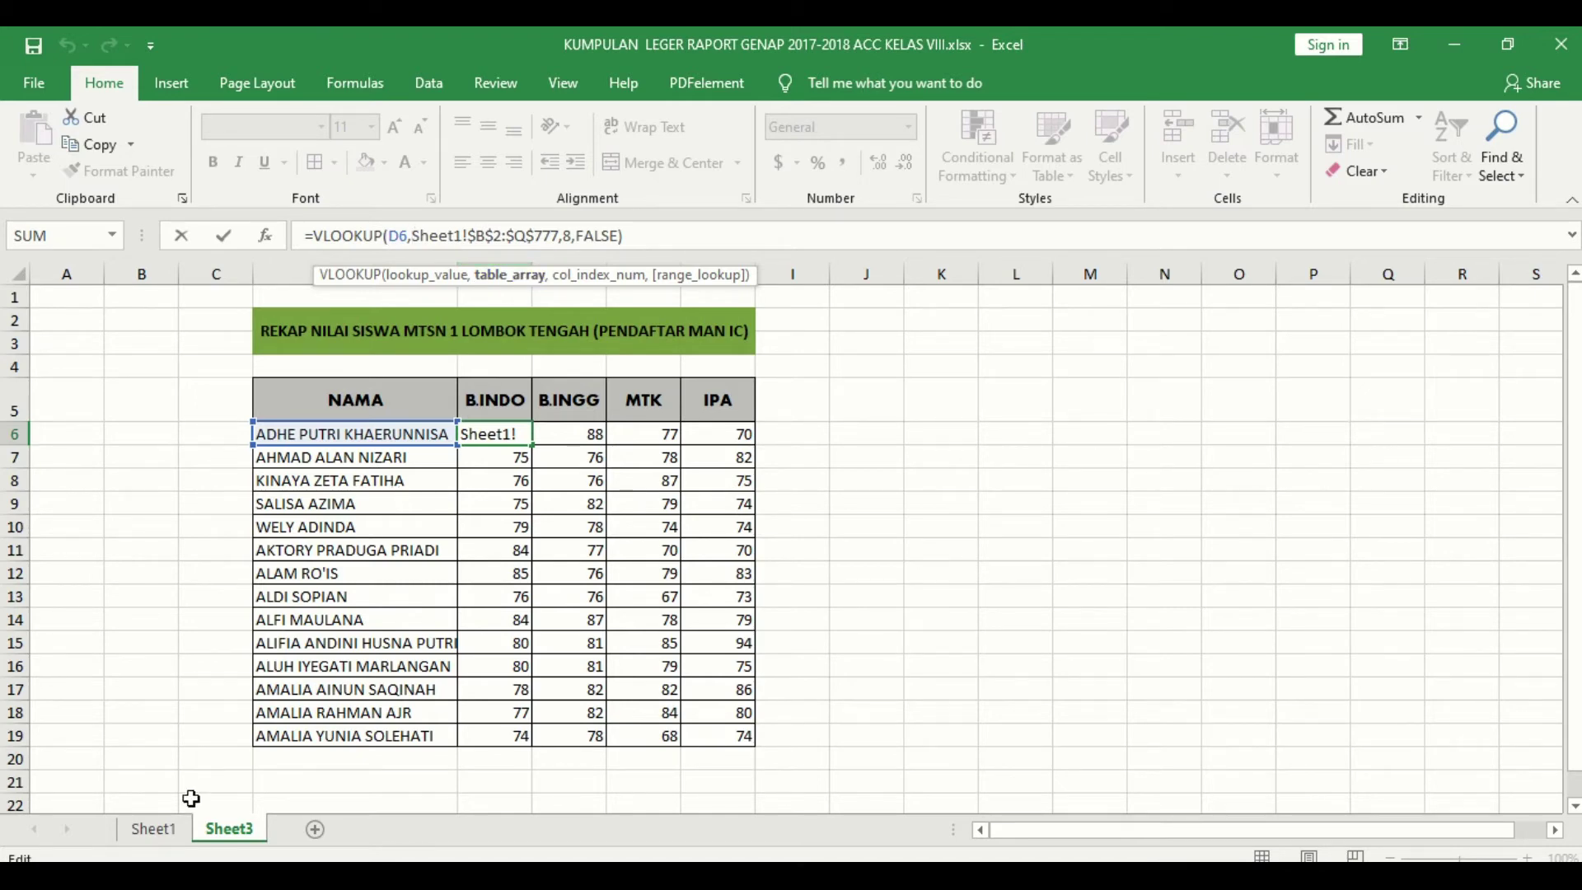
{"action": "left_click", "coordinate": [171, 828]}
{"action": "left_click_drag", "start_coordinate": [211, 328], "coordinate": [1175, 442]}
{"action": "key", "text": "Escape"}
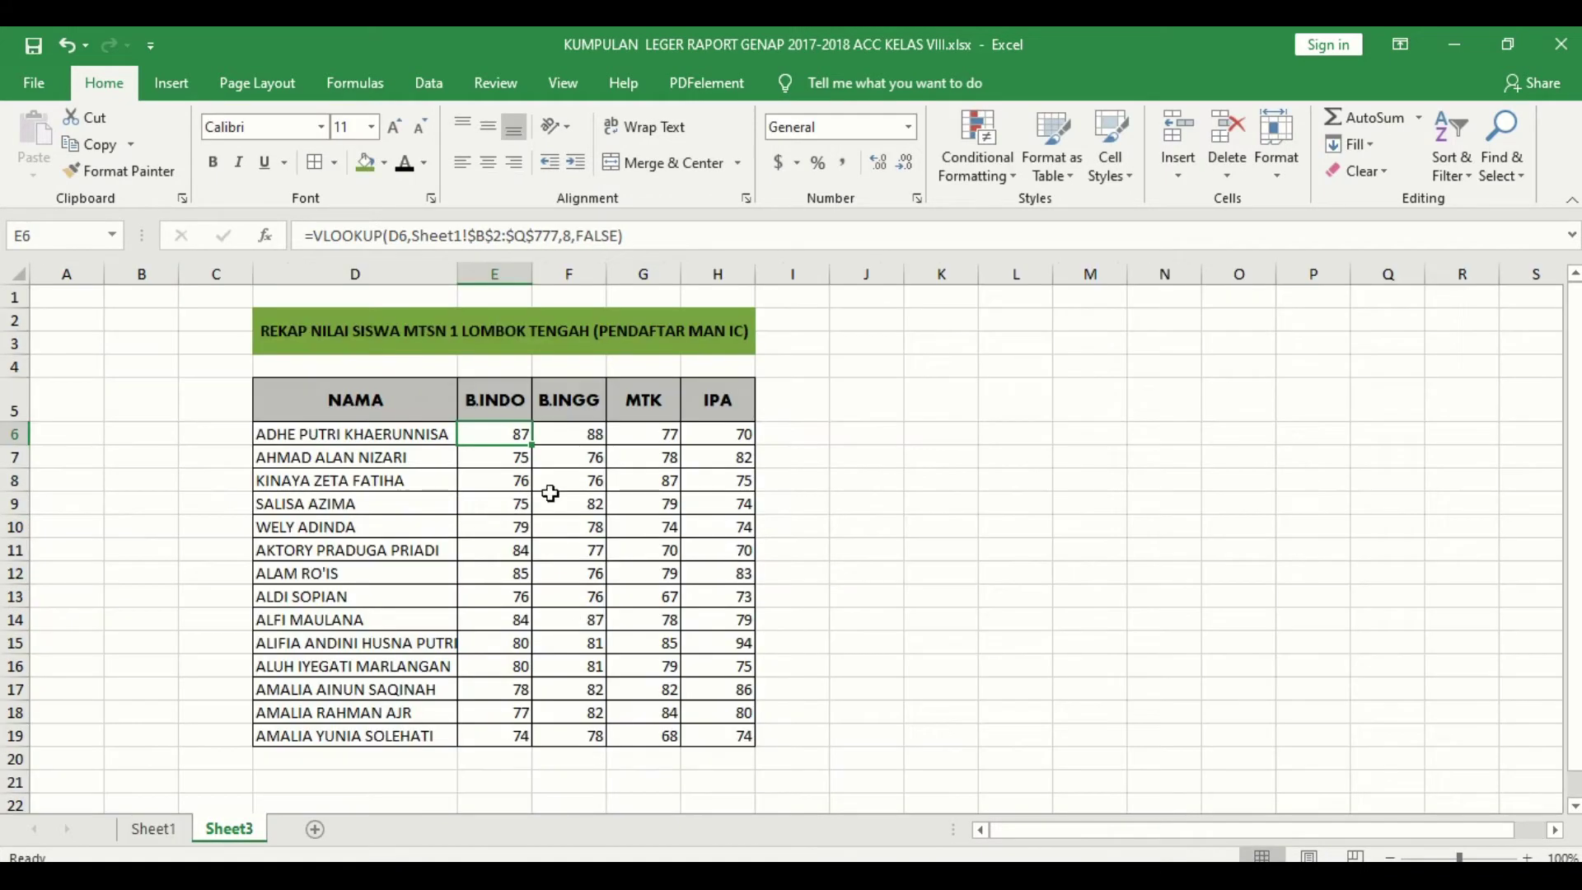
{"action": "left_click_drag", "start_coordinate": [410, 239], "coordinate": [528, 241]}
{"action": "mouse_move", "coordinate": [554, 245]}
{"action": "left_mouse_down"}
{"action": "mouse_move", "coordinate": [627, 239]}
{"action": "mouse_move", "coordinate": [496, 237]}
{"action": "mouse_move", "coordinate": [529, 237]}
{"action": "left_mouse_up"}
{"action": "left_click", "coordinate": [550, 237]}
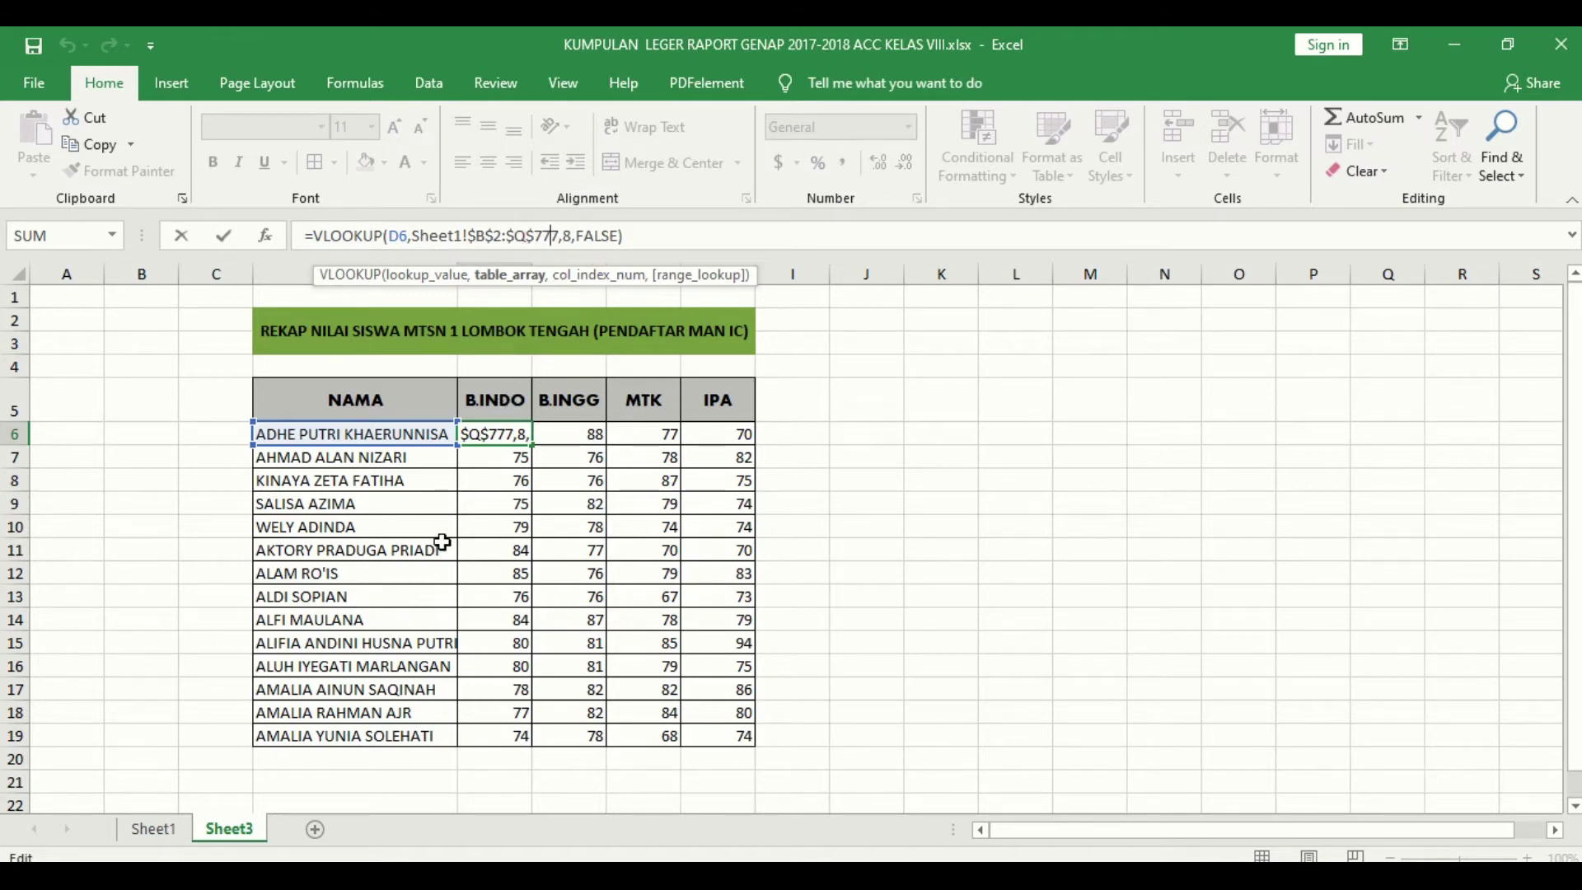
{"action": "left_click", "coordinate": [154, 829]}
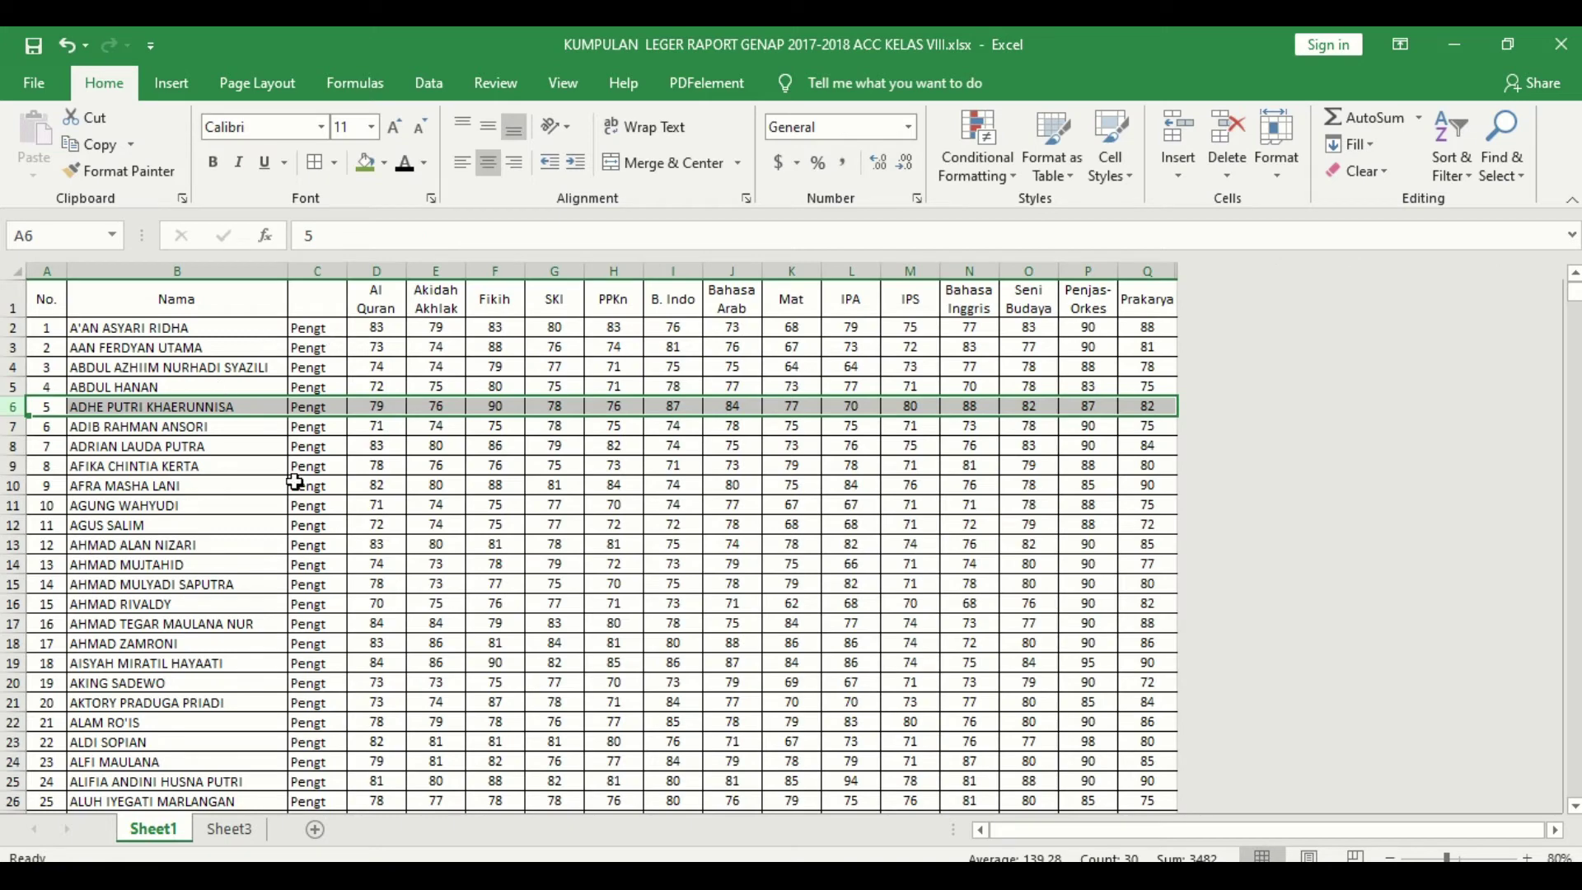
{"action": "left_click", "coordinate": [230, 830]}
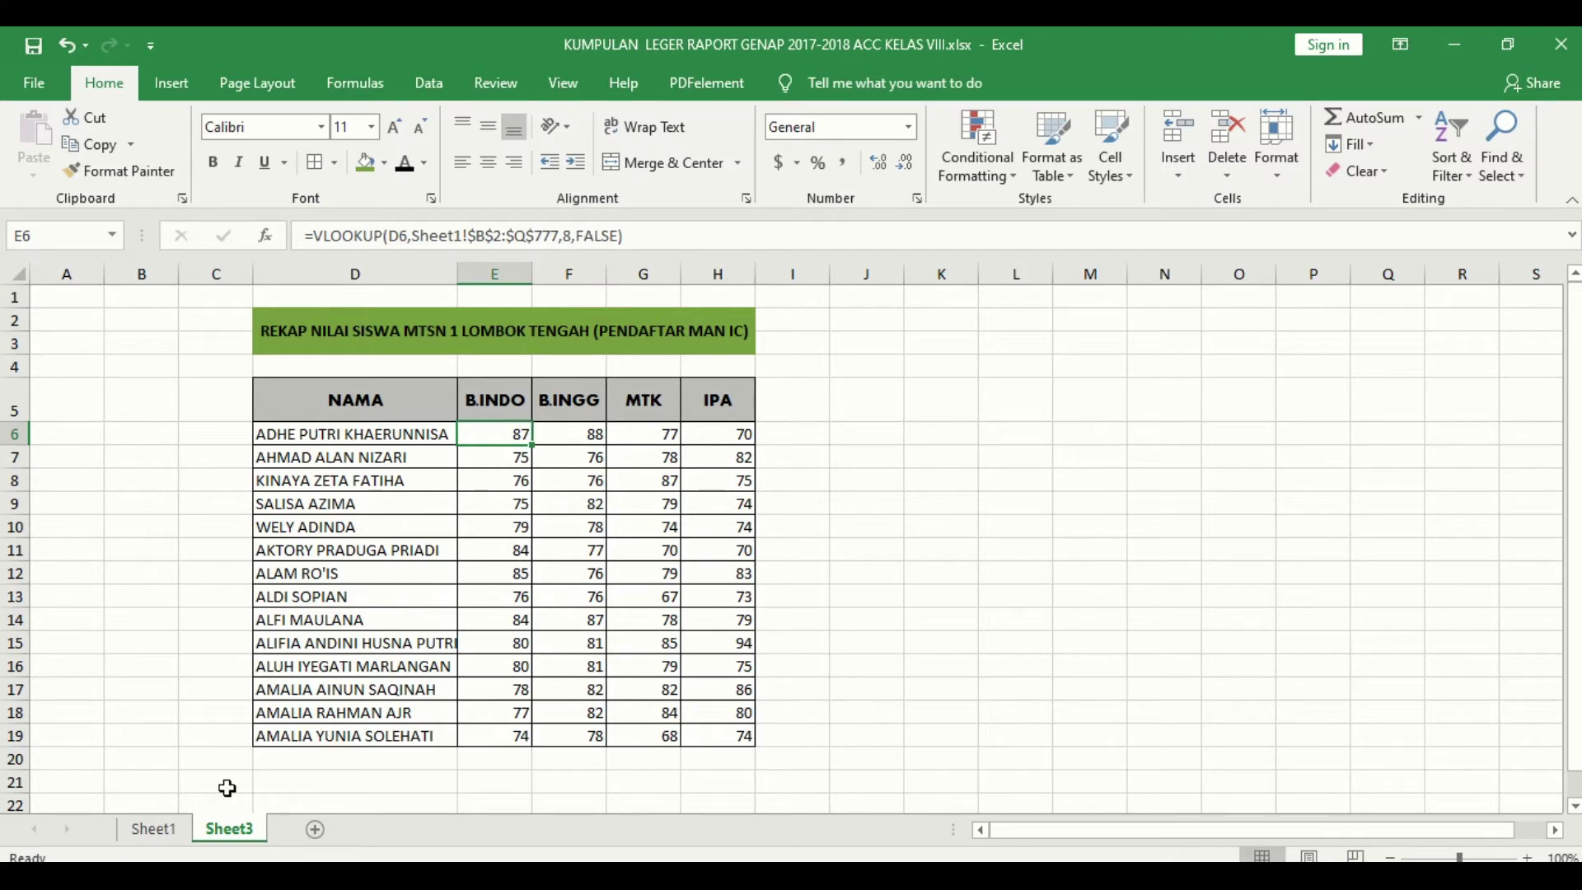
{"action": "left_click", "coordinate": [165, 832]}
{"action": "left_click_drag", "start_coordinate": [240, 328], "coordinate": [1167, 595]}
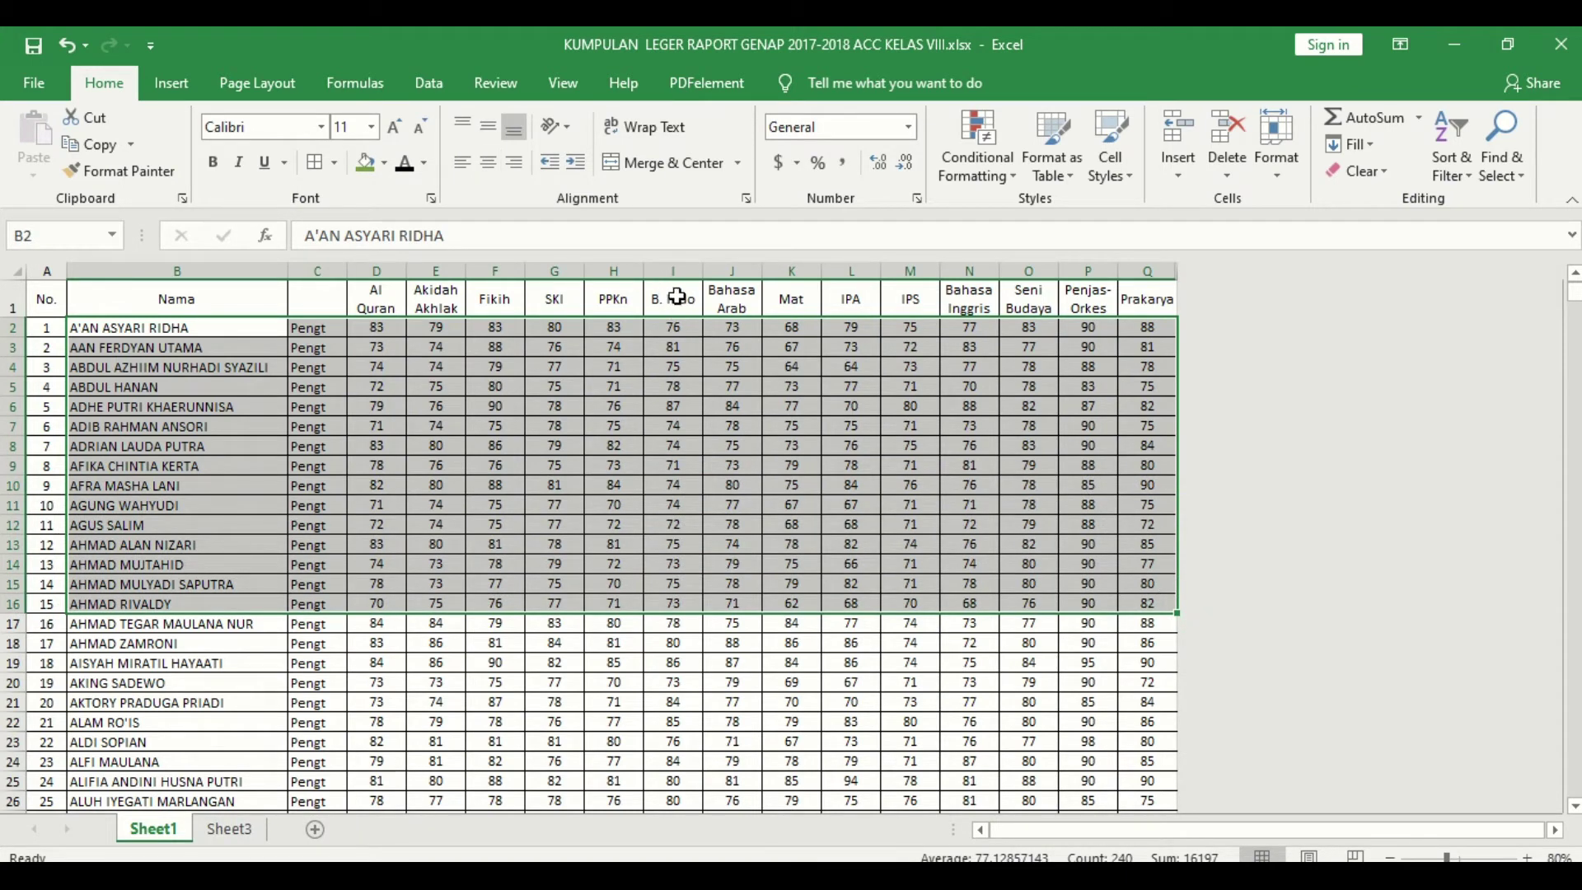
{"action": "left_click", "coordinate": [203, 300]}
{"action": "left_click", "coordinate": [316, 299]}
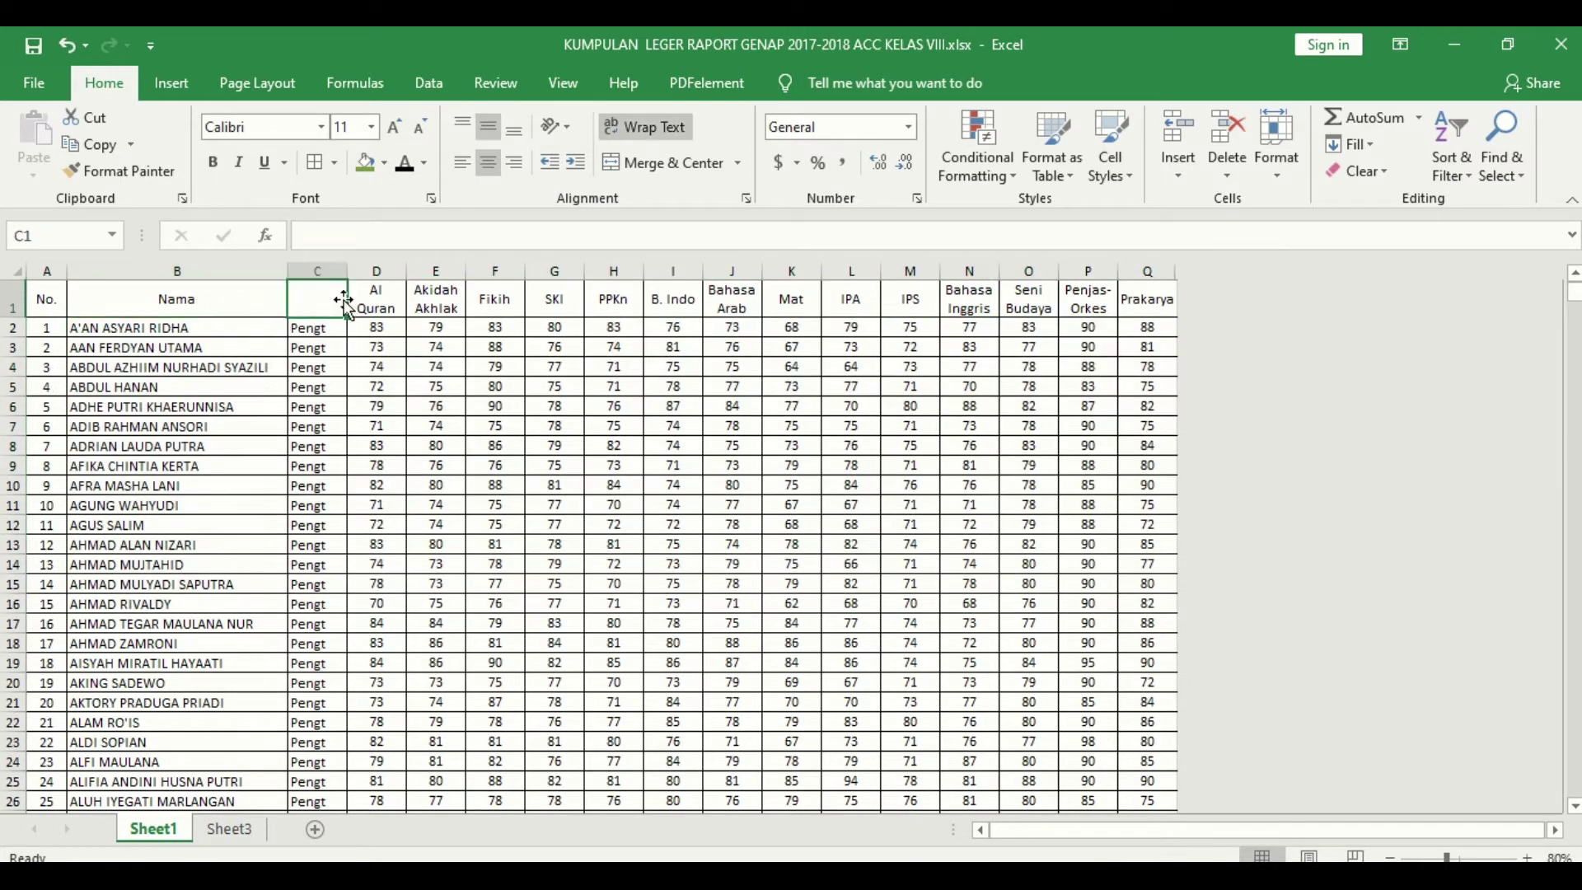
{"action": "left_click", "coordinate": [371, 300]}
{"action": "left_click", "coordinate": [436, 300]}
{"action": "left_click", "coordinate": [494, 300]}
{"action": "left_click", "coordinate": [554, 300]}
{"action": "left_click", "coordinate": [614, 300]}
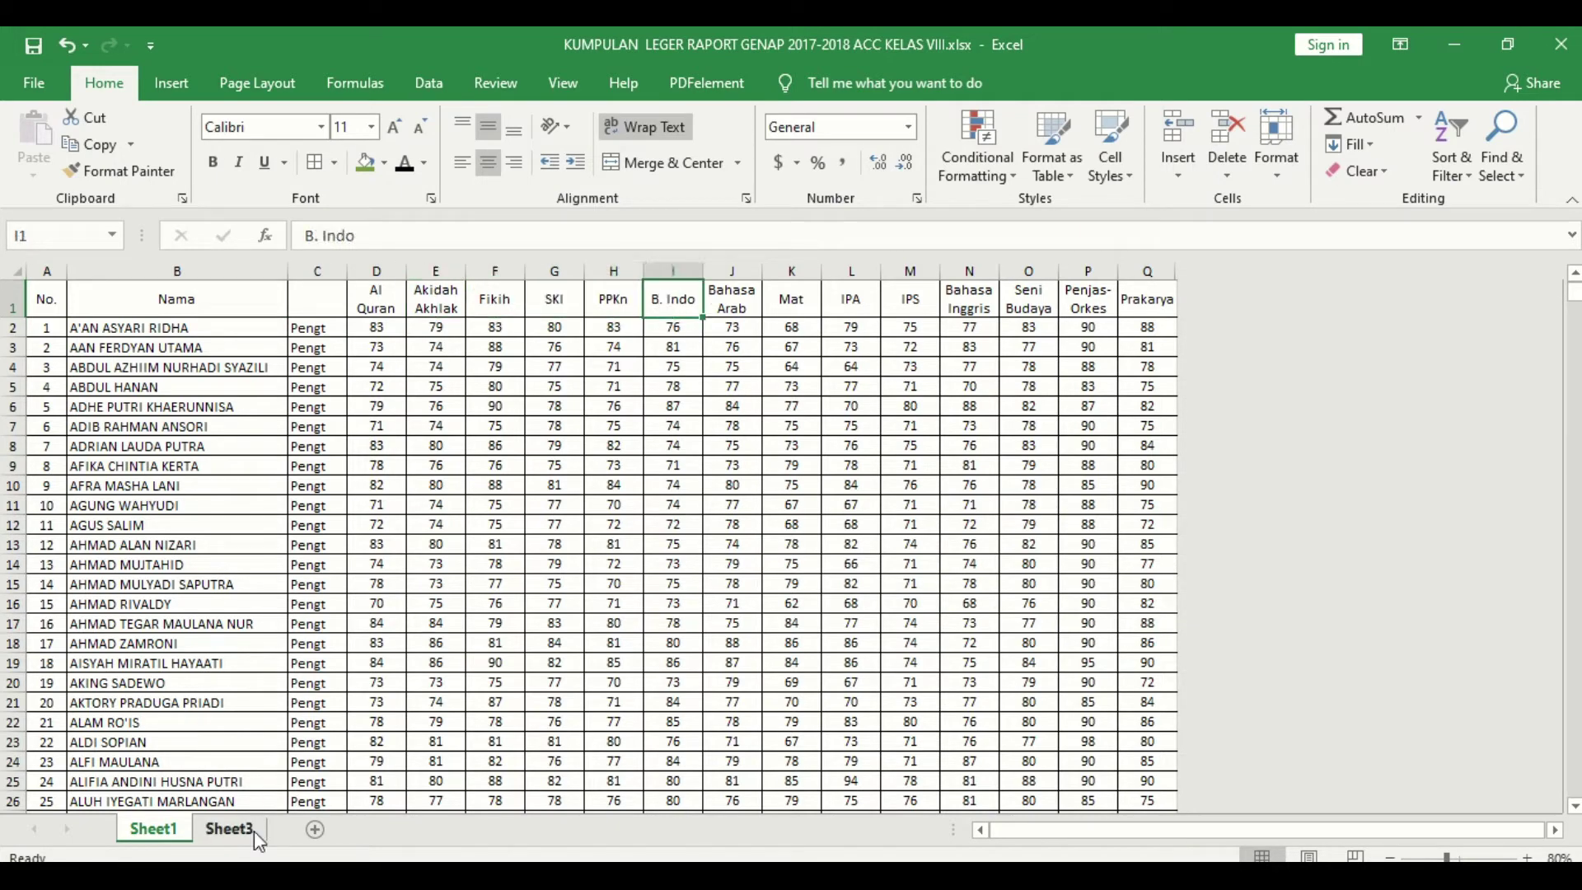
{"action": "left_click", "coordinate": [238, 829]}
{"action": "left_click", "coordinate": [565, 238]}
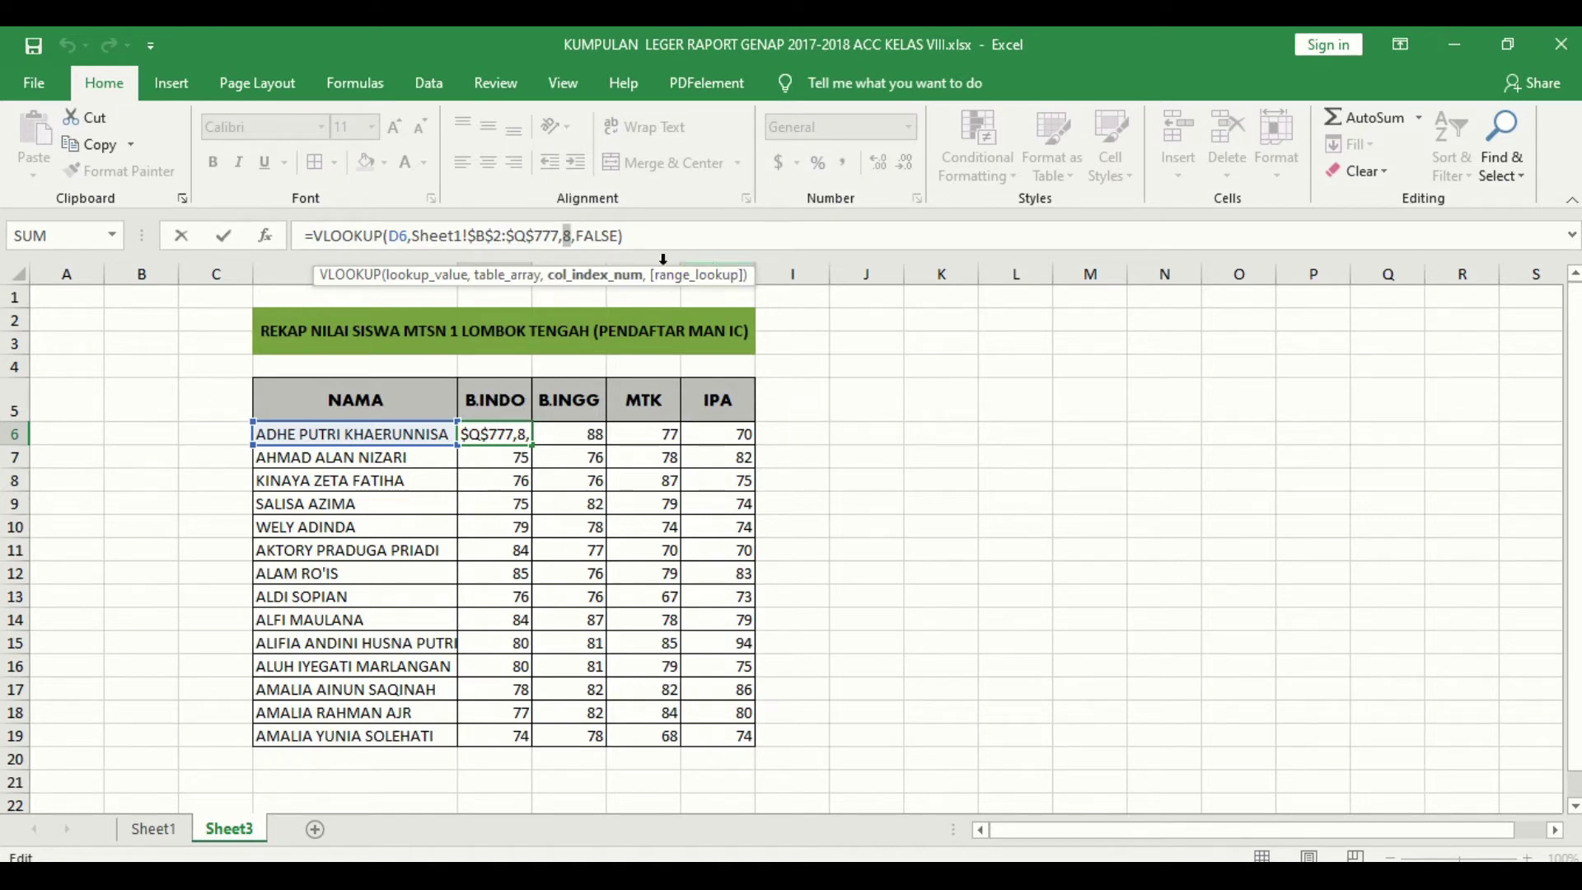
{"action": "left_click", "coordinate": [598, 241]}
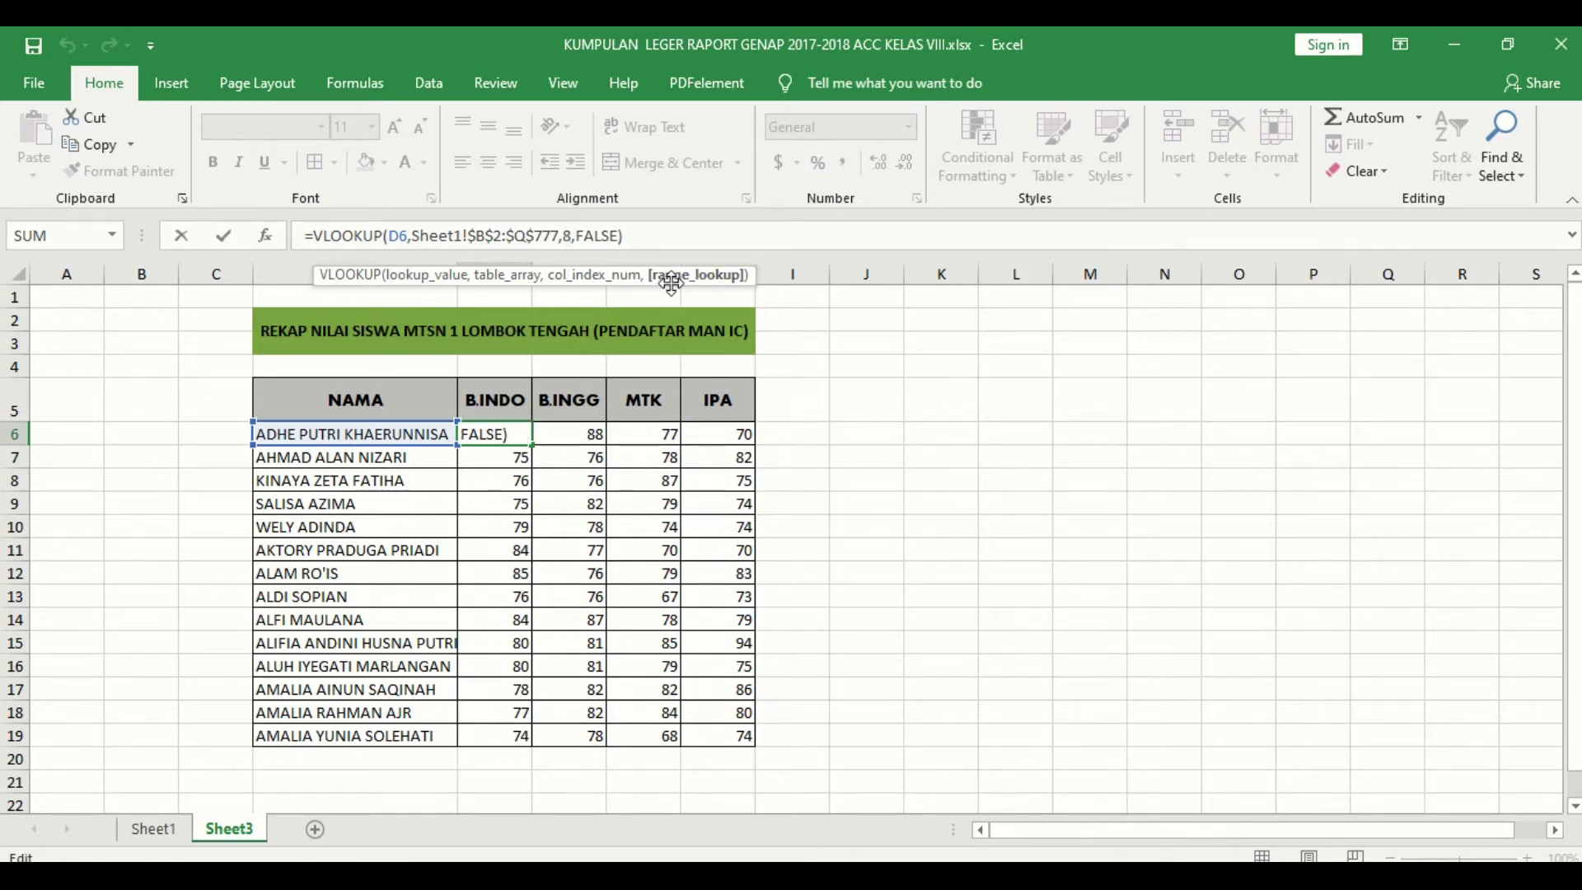
{"action": "left_click", "coordinate": [639, 237]}
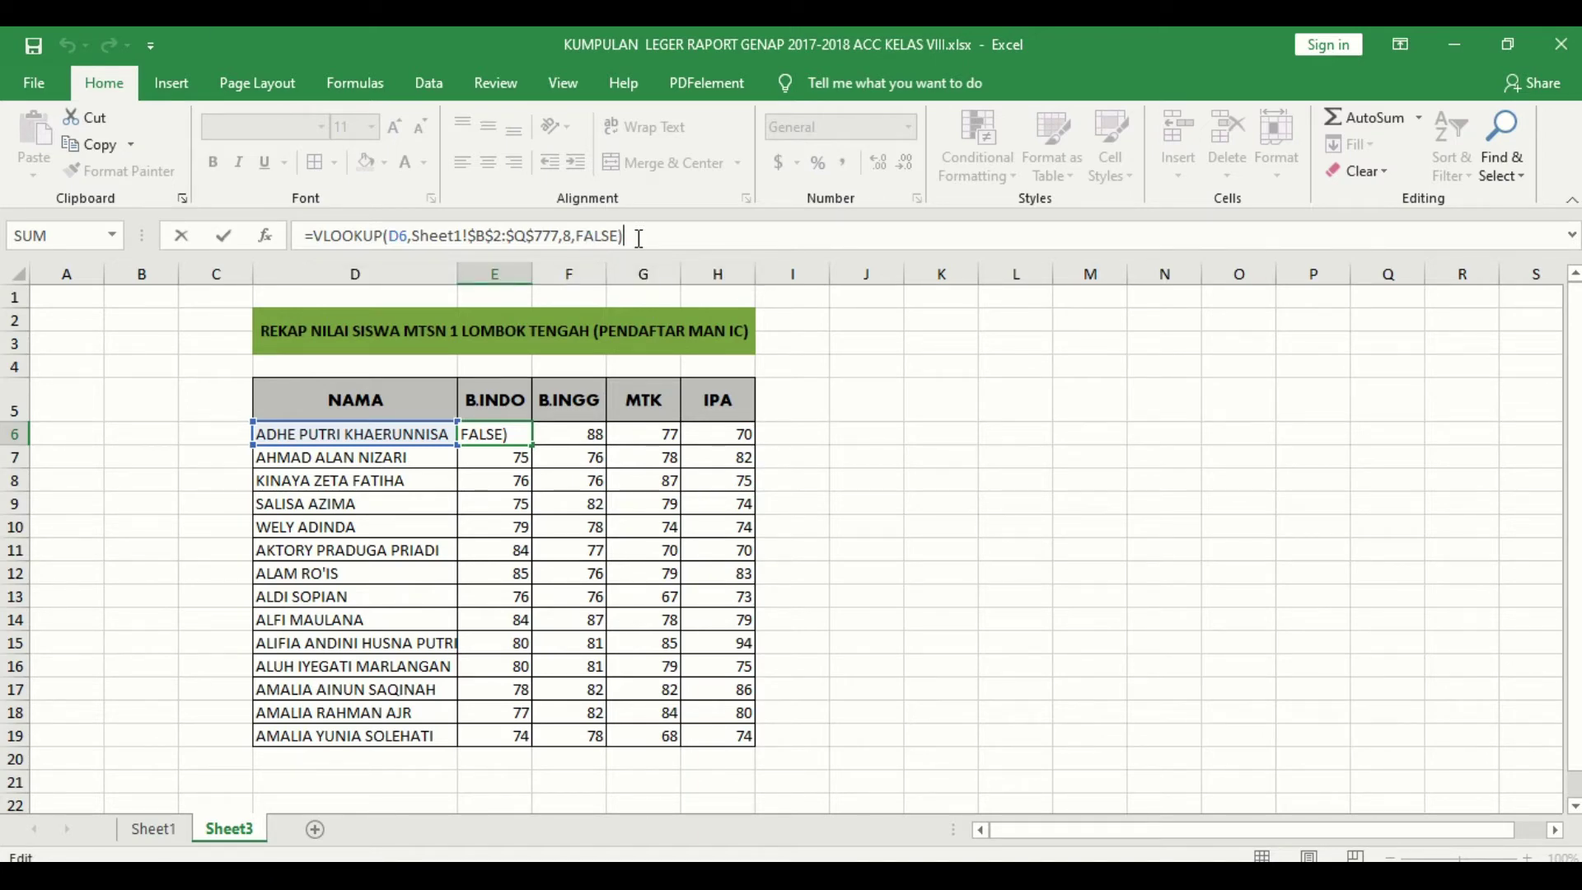
{"action": "key", "text": "Return"}
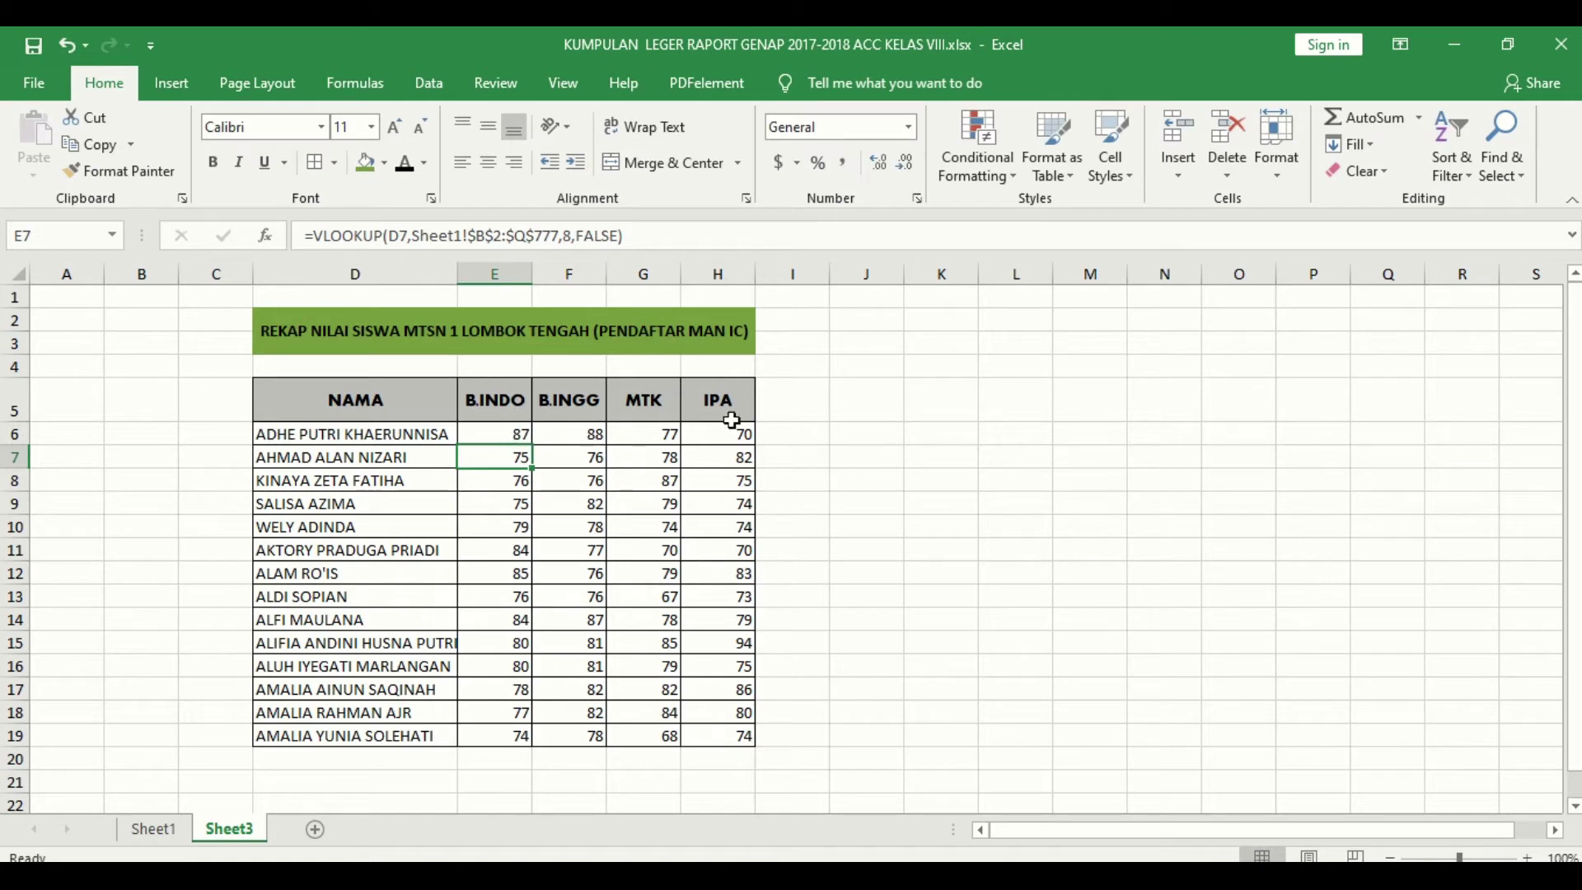
{"action": "left_click", "coordinate": [353, 429]}
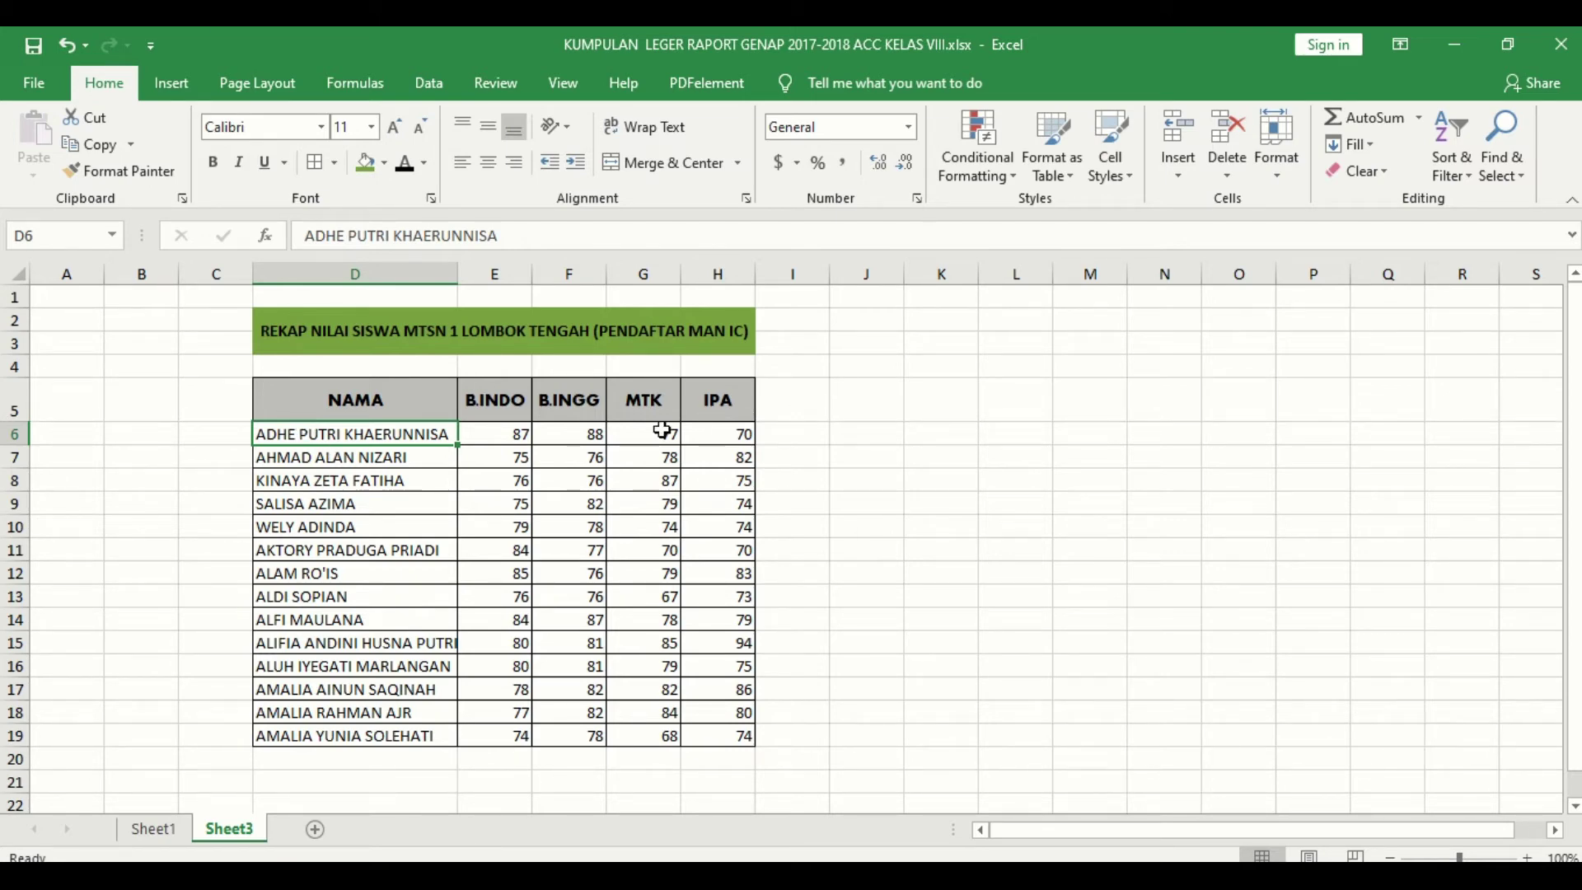
{"action": "left_click", "coordinate": [648, 451]}
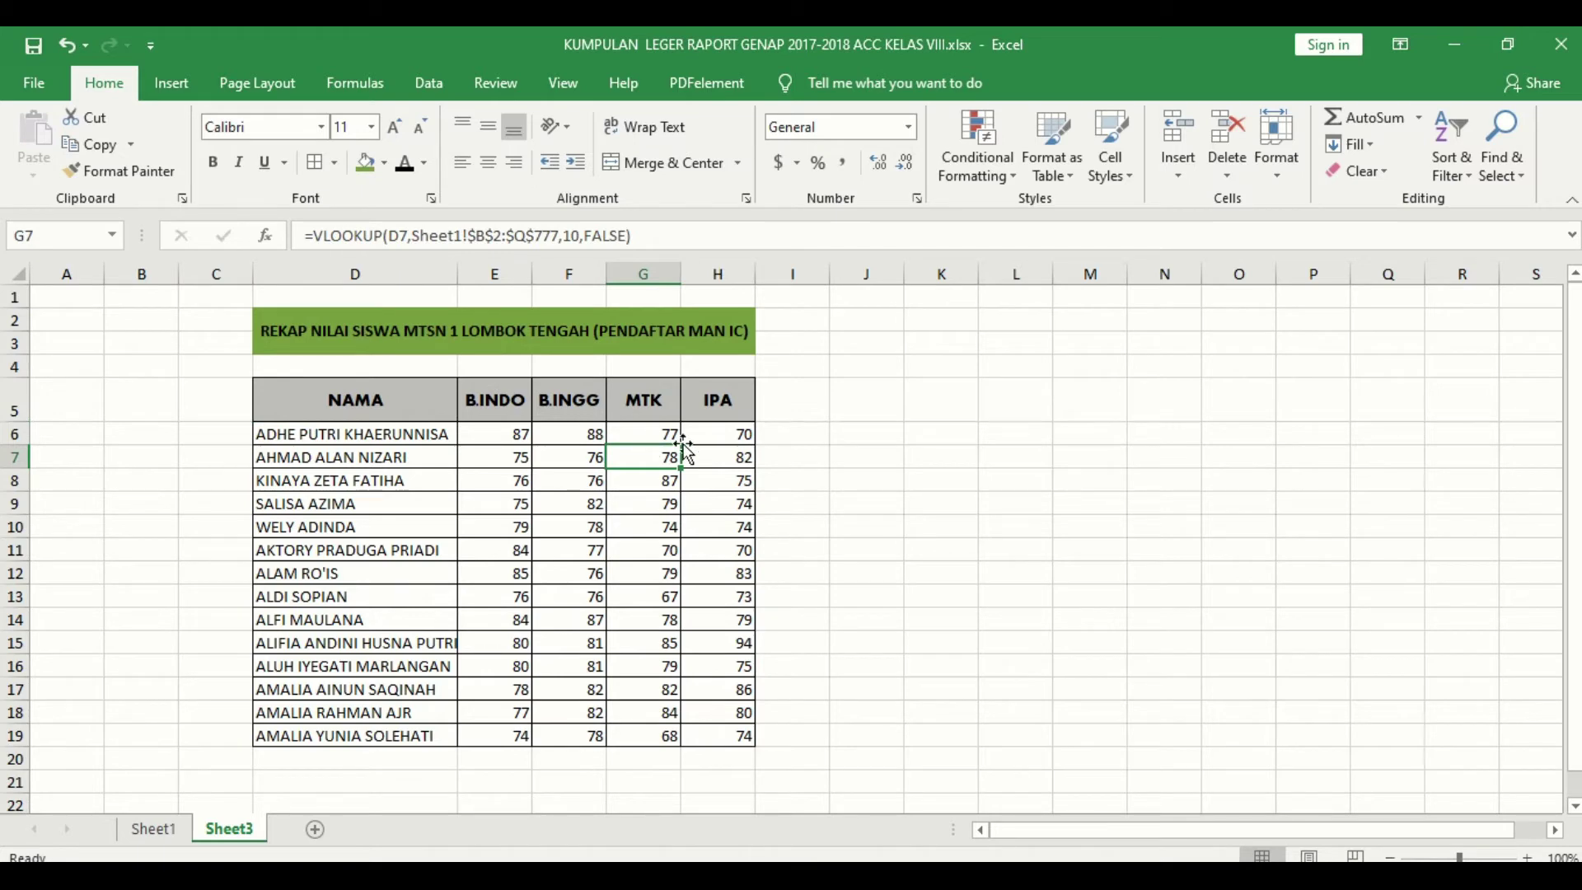
{"action": "left_click_drag", "start_coordinate": [876, 395], "coordinate": [1204, 649]}
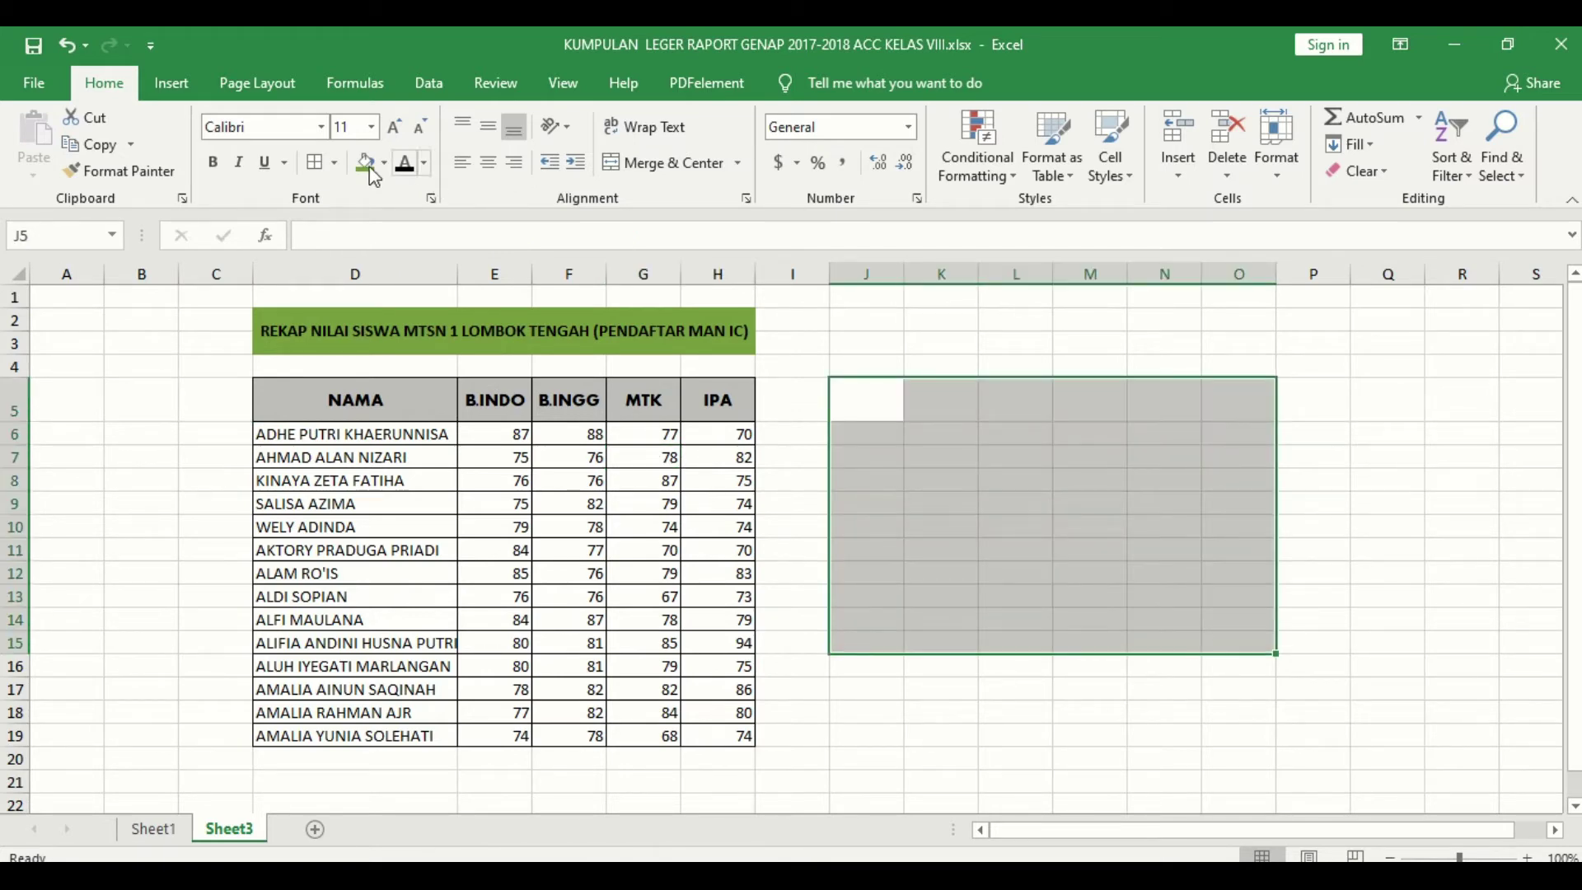
Step: Merge and centre J5:O15 and enter the note SELESAI KASUS 1
{"action": "left_click", "coordinate": [664, 163]}
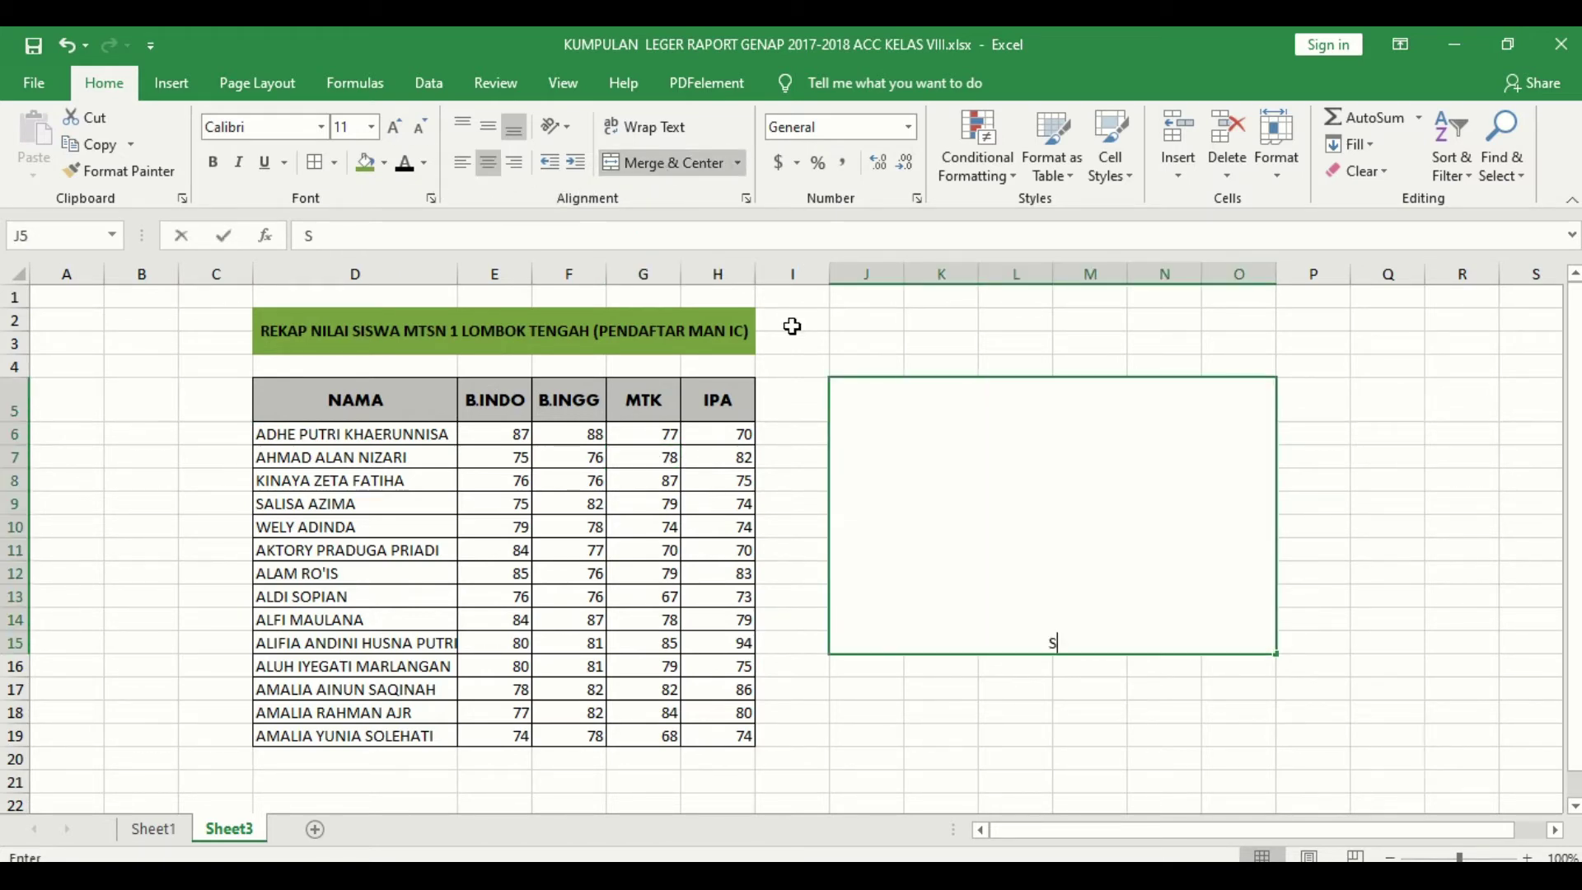
{"action": "type", "text": "SELESAI KASUS 1"}
{"action": "key", "text": "Return"}
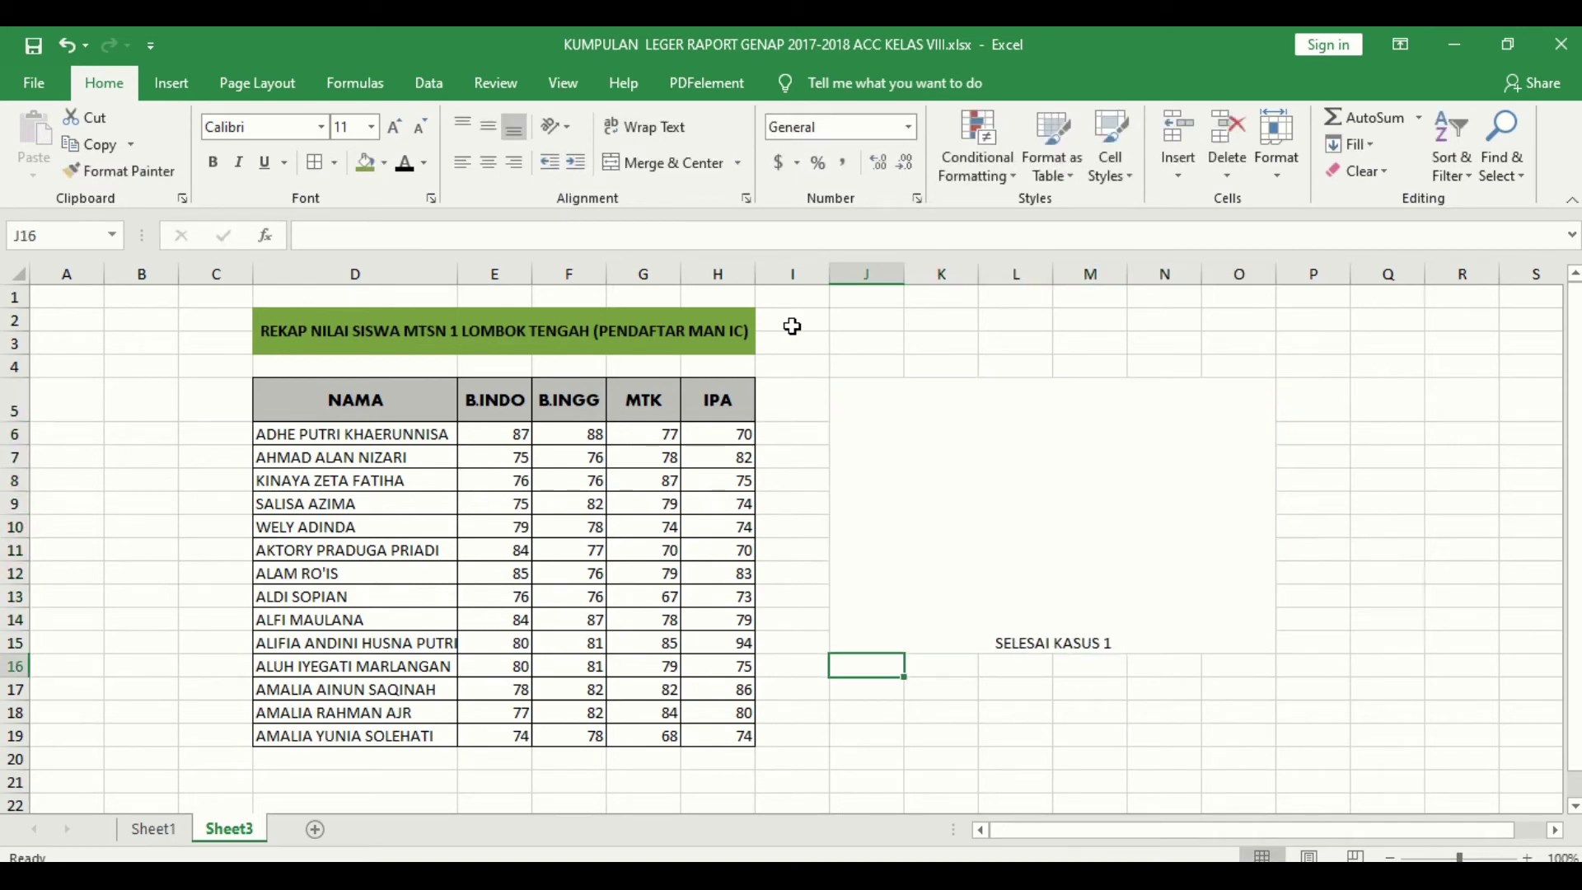
Step: Set the note to 35 pt with middle alignment, then minimise Excel
{"action": "left_click", "coordinate": [1077, 494]}
{"action": "left_click", "coordinate": [371, 126]}
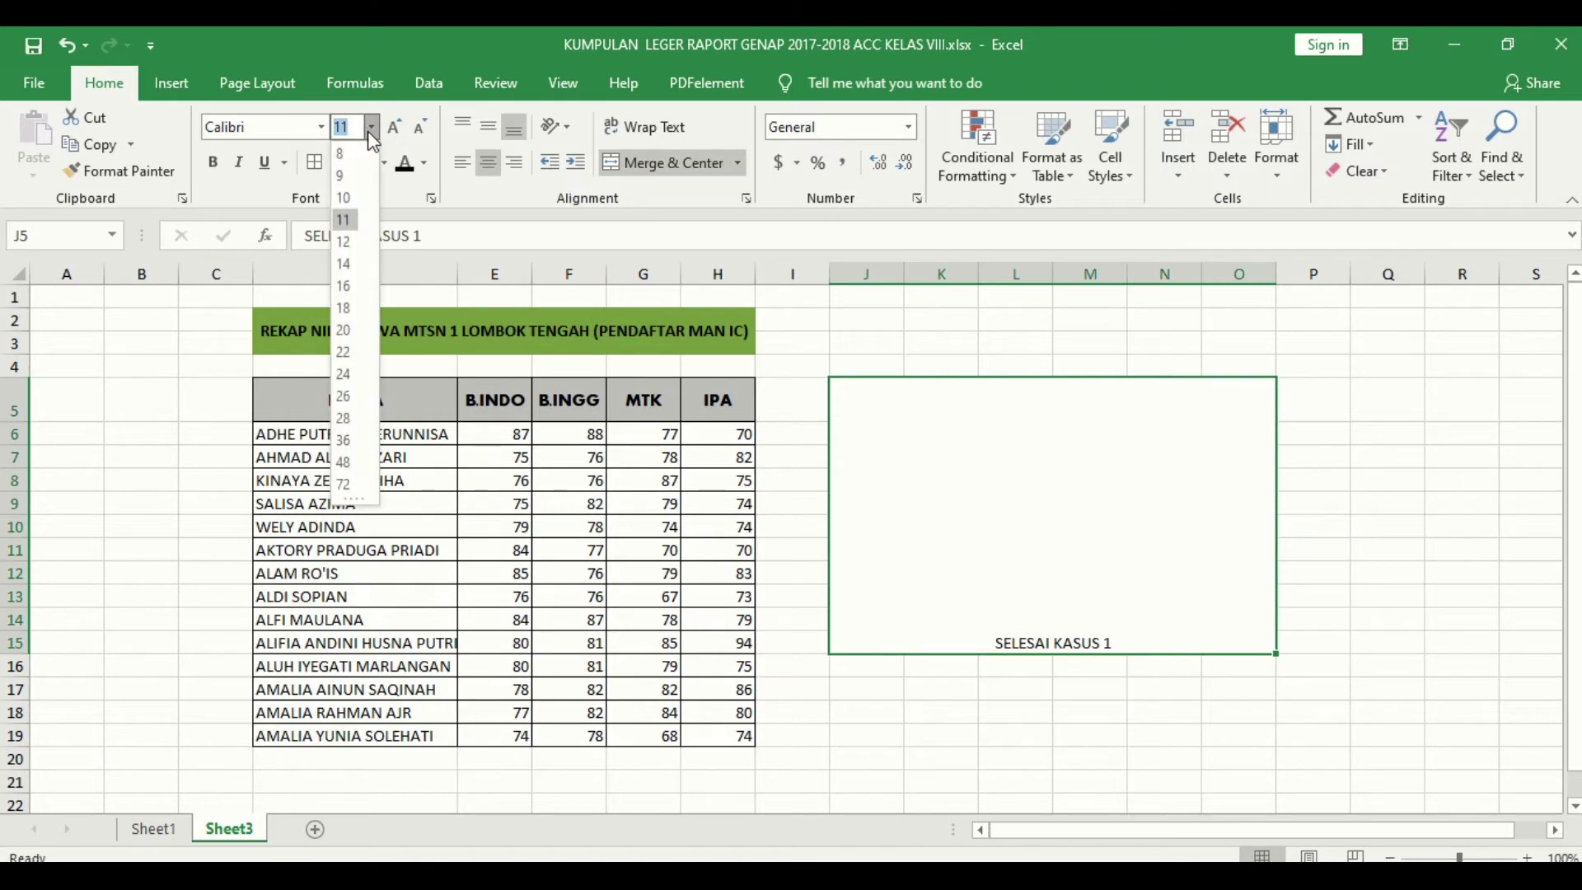
{"action": "left_click", "coordinate": [346, 463]}
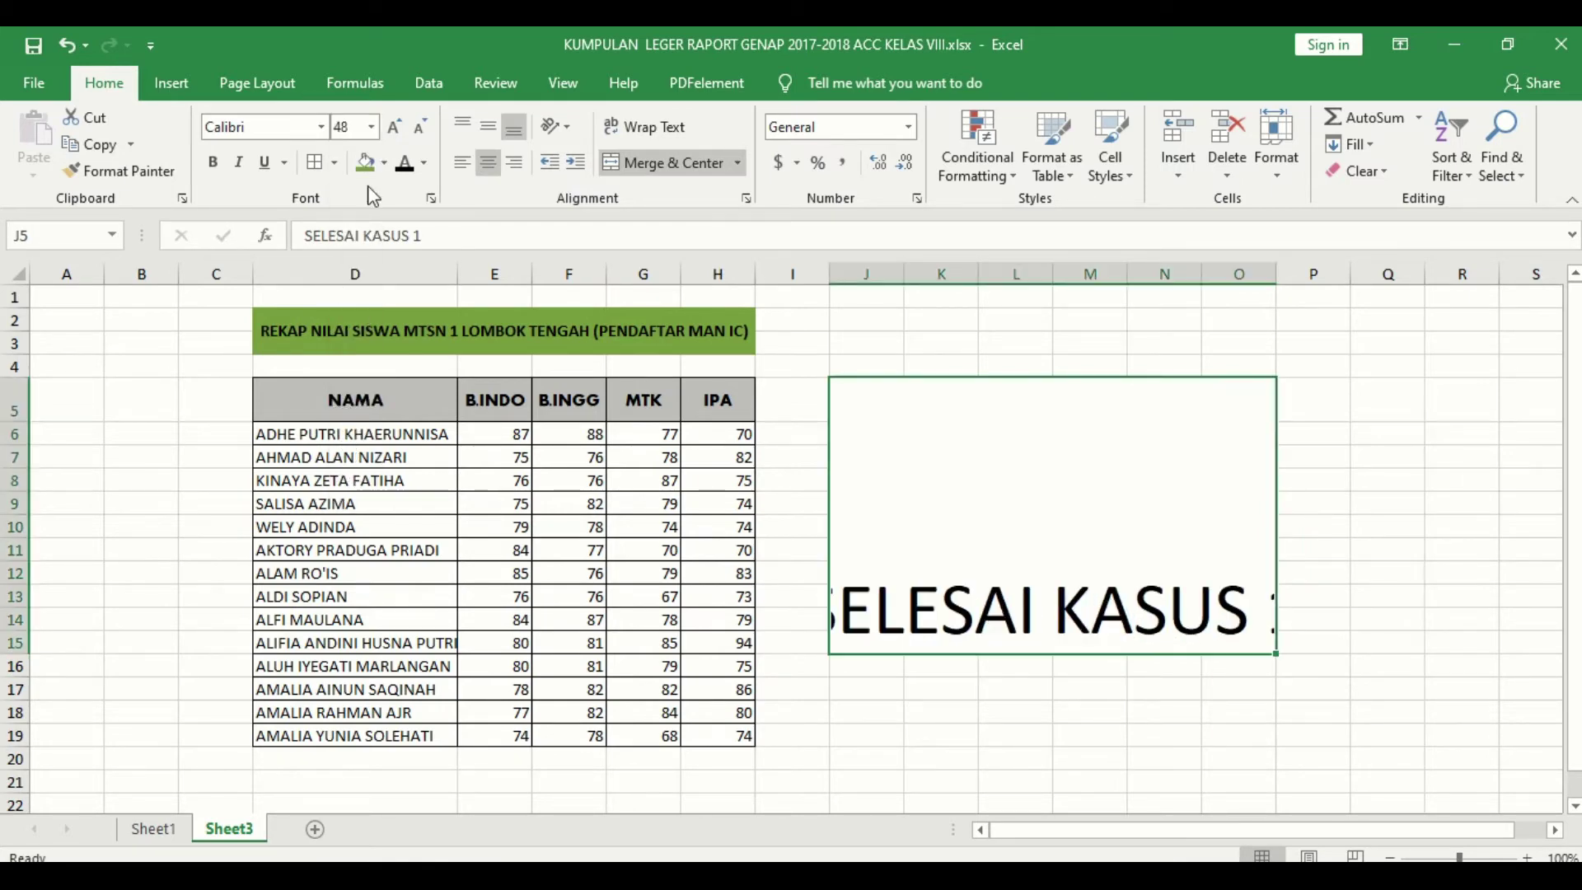
{"action": "left_click", "coordinate": [360, 130]}
{"action": "type", "text": "35"}
{"action": "key", "text": "Return"}
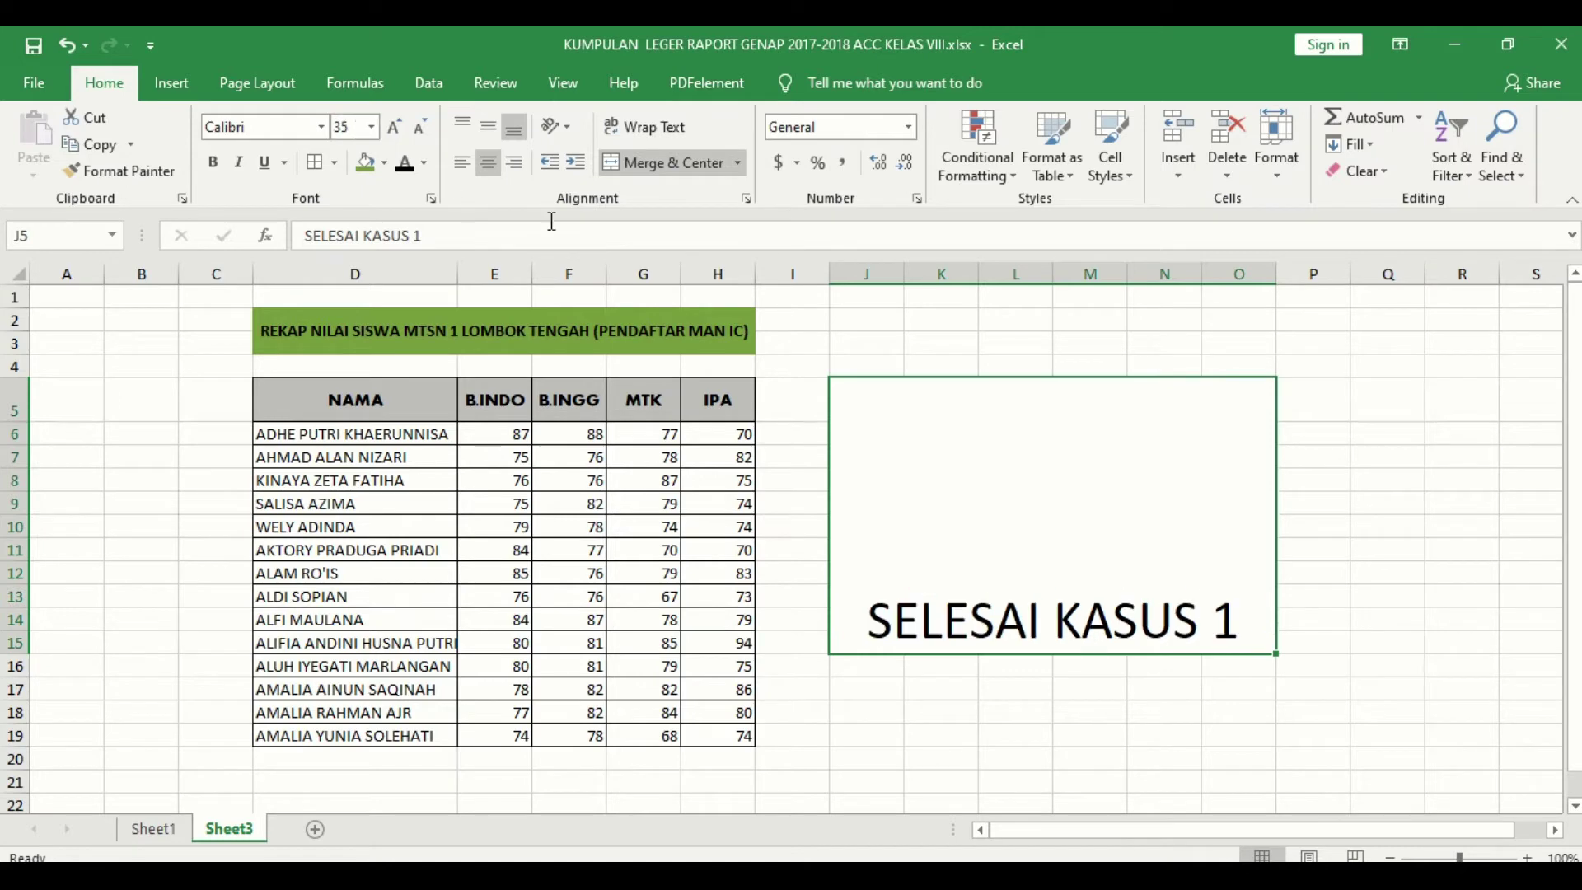
{"action": "left_click", "coordinate": [488, 130]}
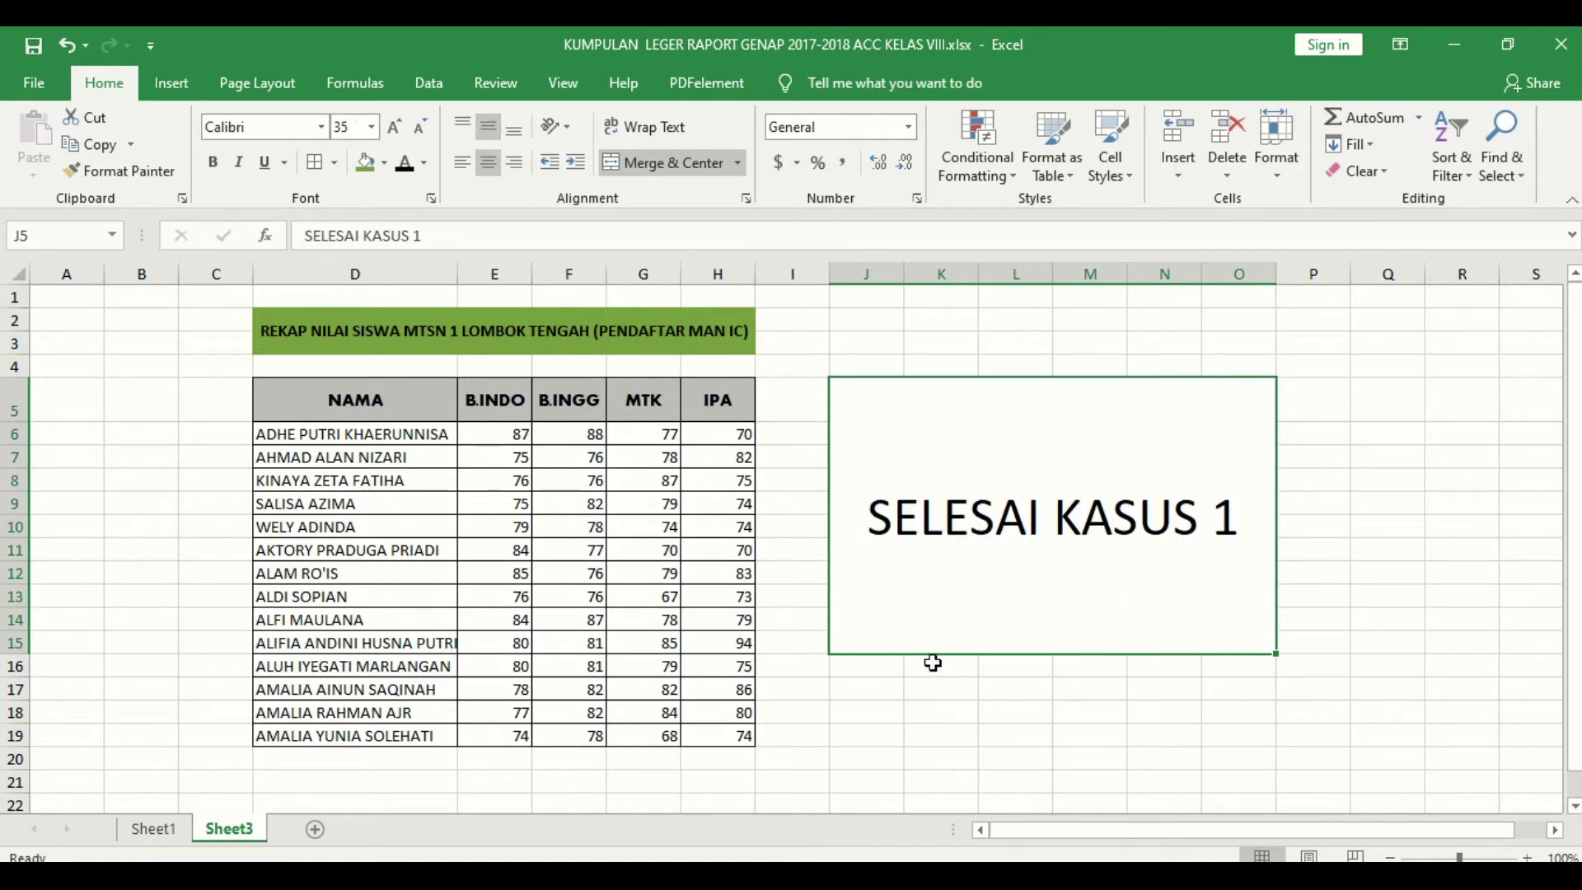
{"action": "left_click", "coordinate": [875, 711]}
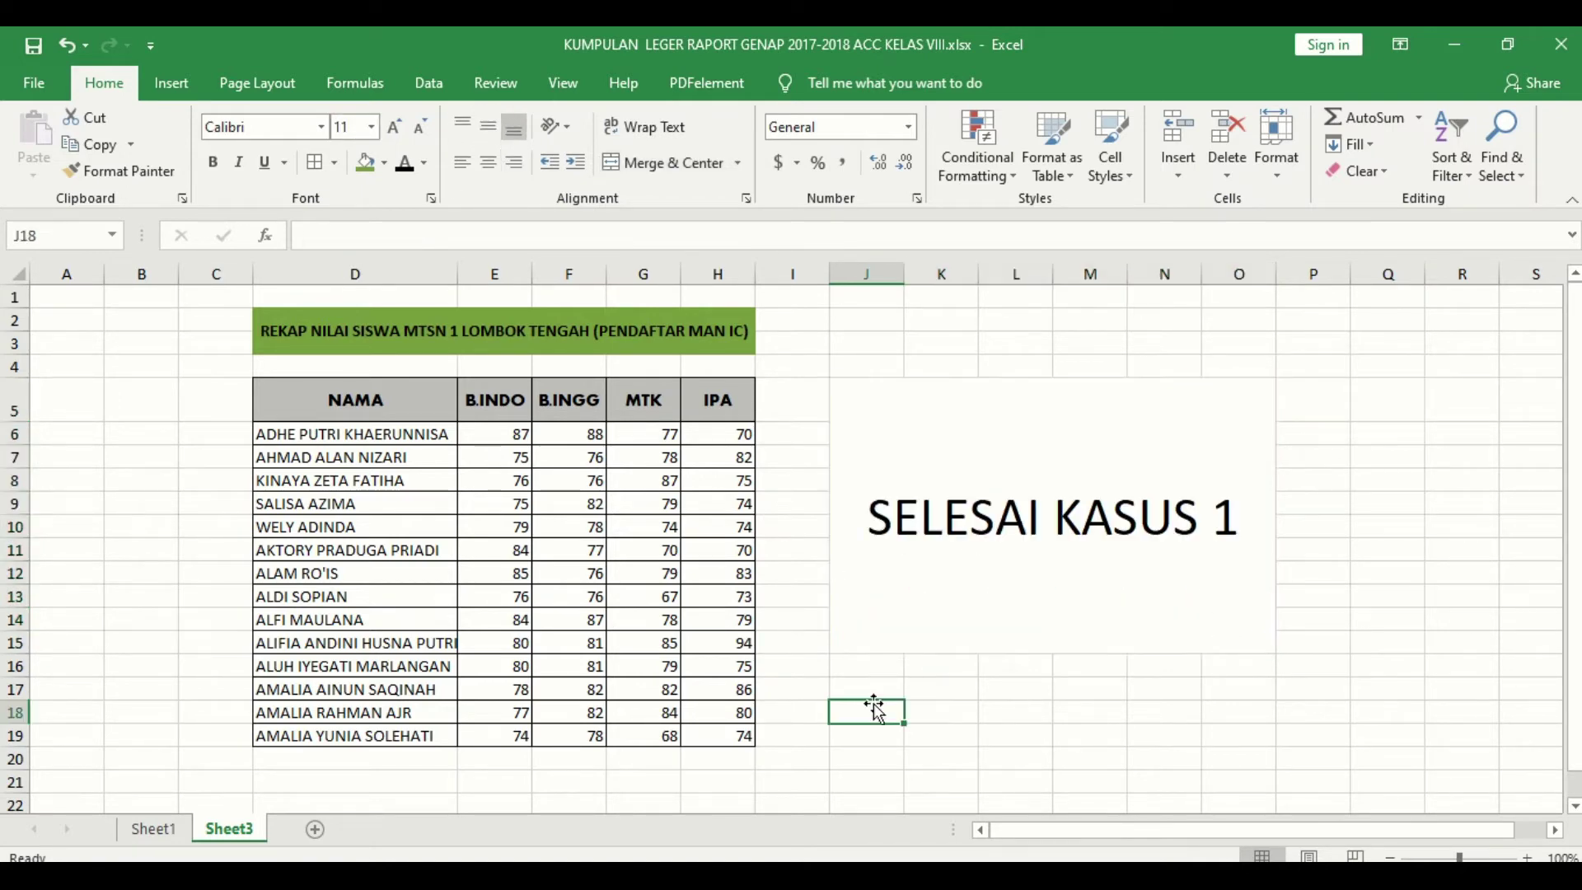
{"action": "left_click", "coordinate": [1454, 48]}
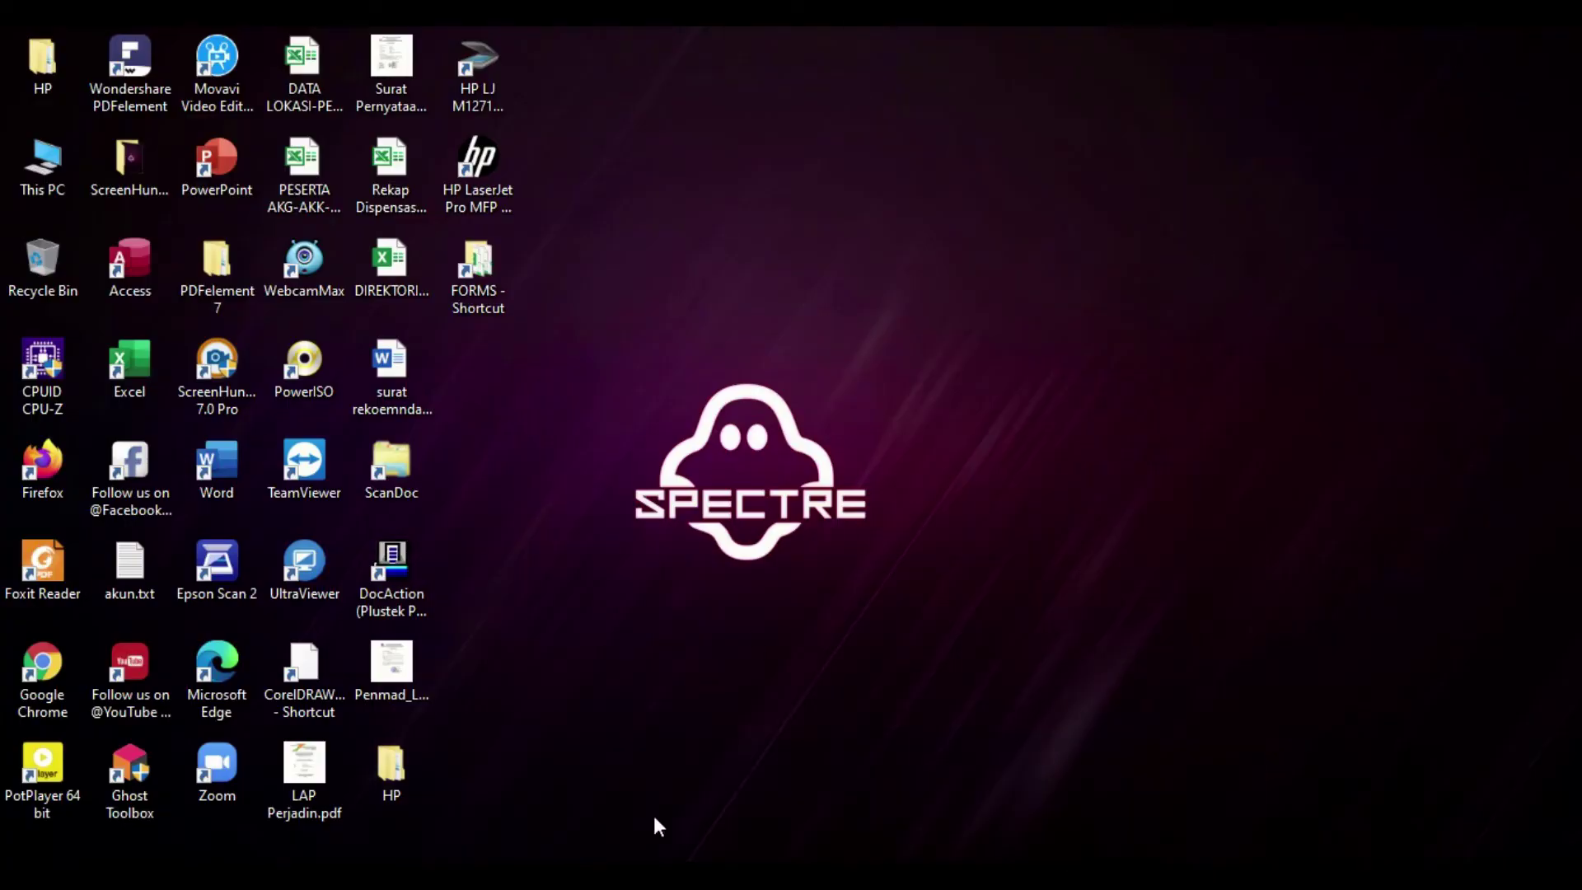
Step: From the belajar excel folder, open database pegawai.xlsx and data pegawai yang mendapat bantuan.xls
{"action": "left_click", "coordinate": [641, 874]}
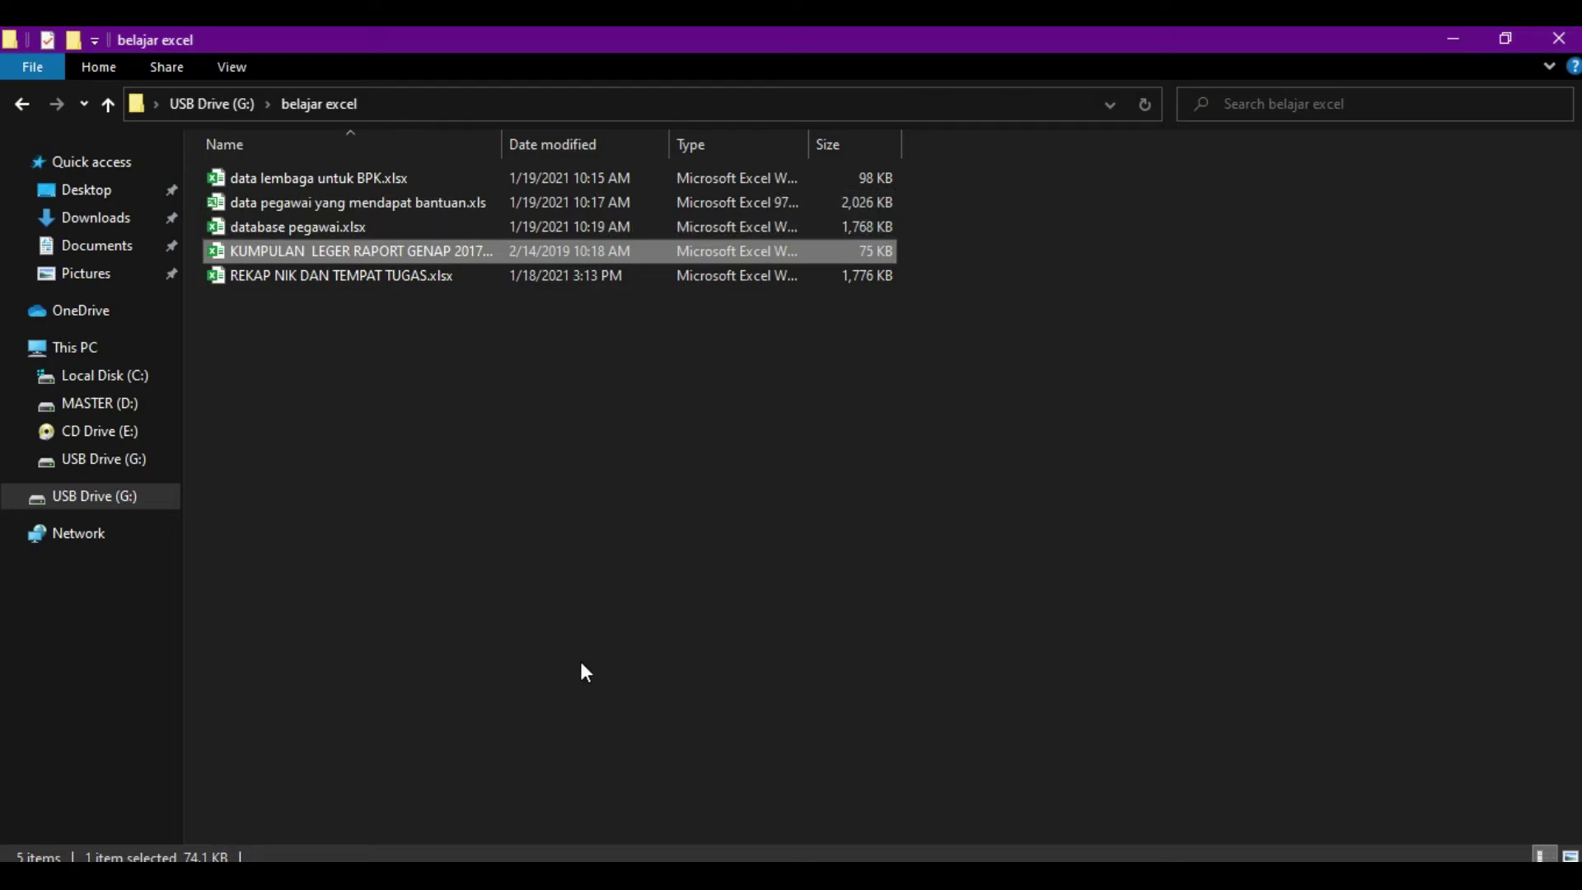
{"action": "left_click", "coordinate": [681, 875]}
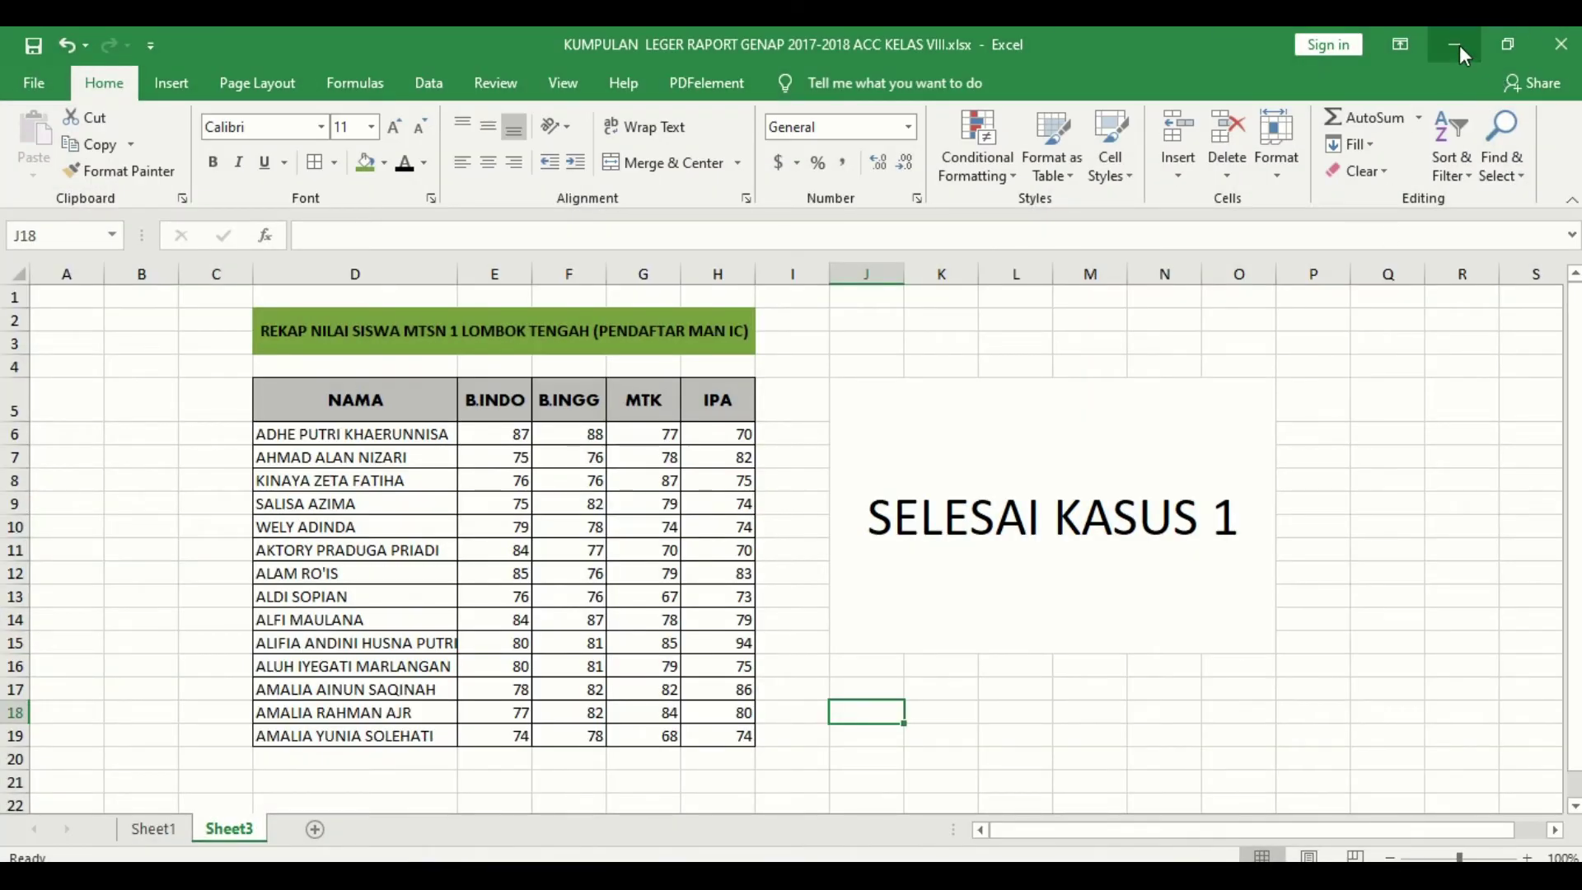
{"action": "left_click", "coordinate": [1454, 44]}
{"action": "left_click", "coordinate": [299, 229]}
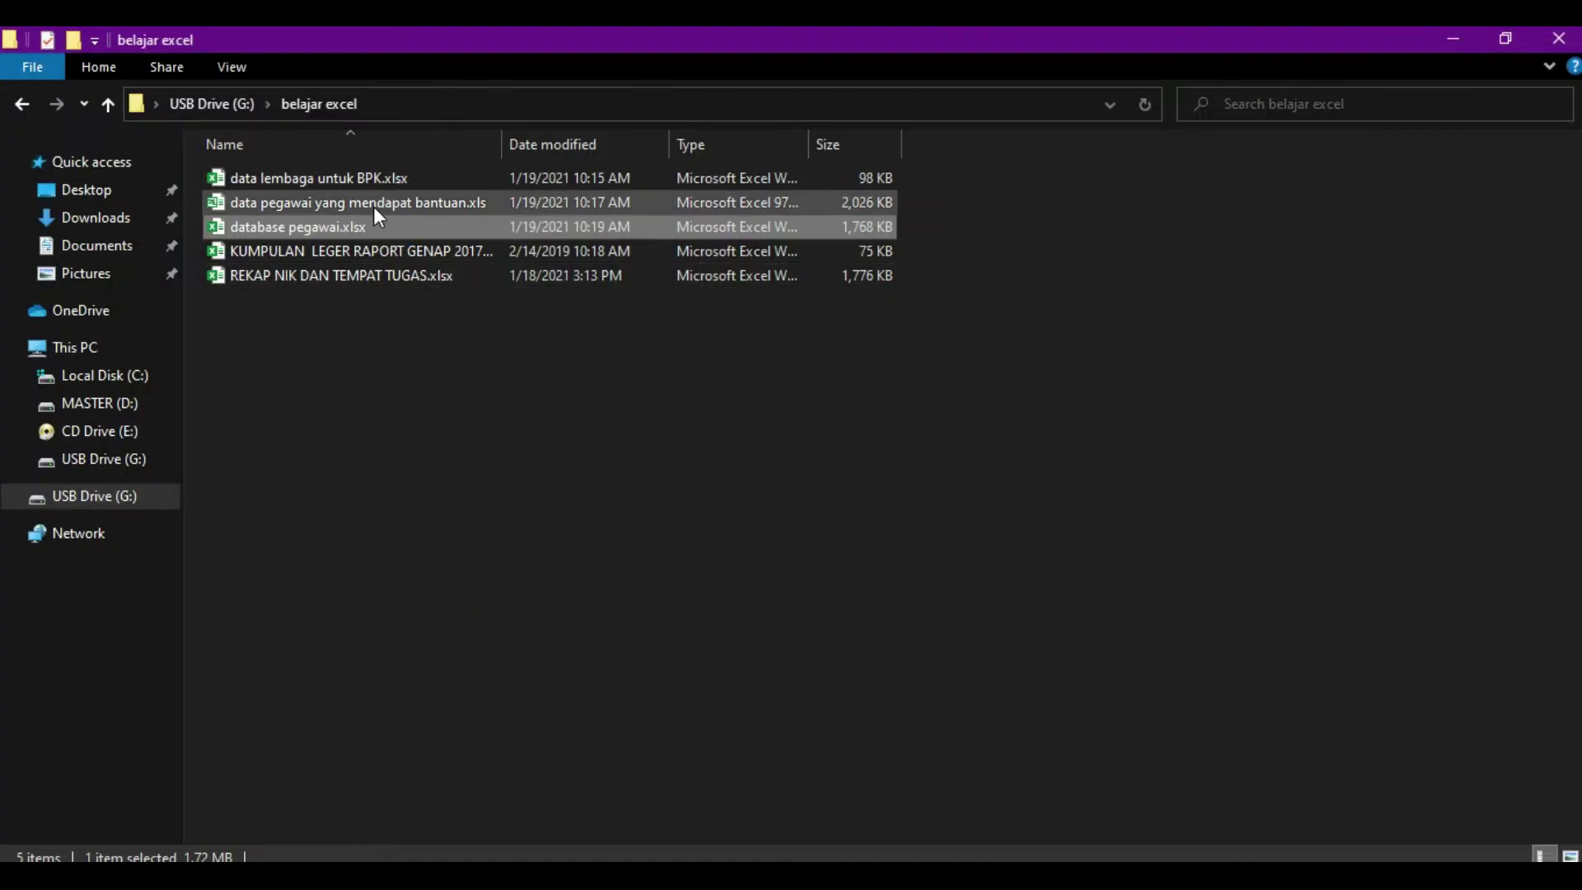
{"action": "left_click", "coordinate": [375, 202]}
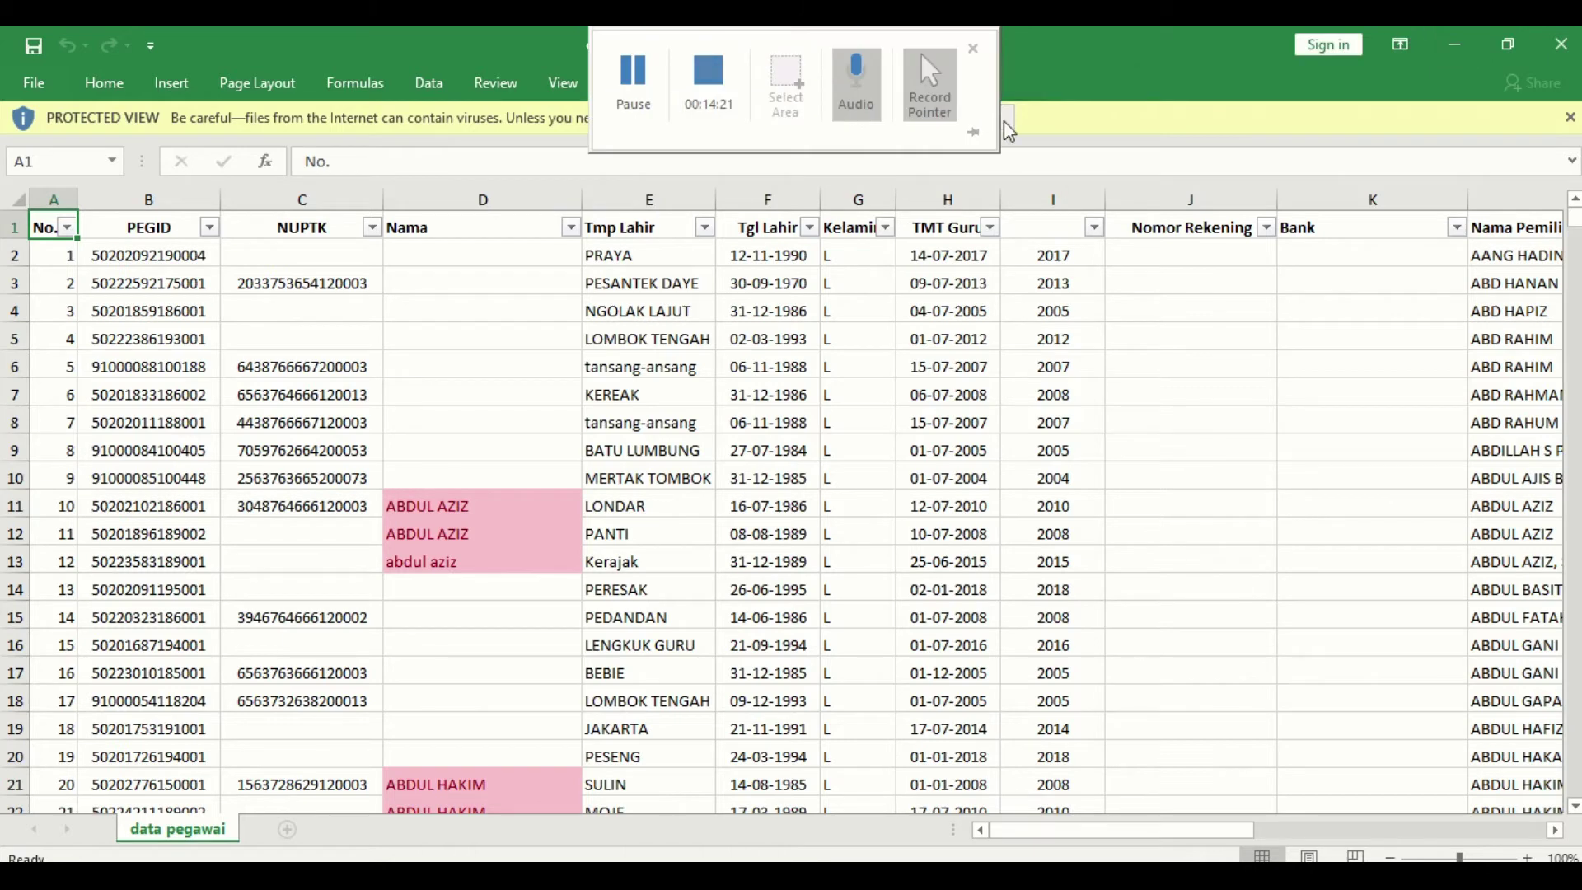
Step: Enable editing in the bantuan workbook, minimize all windows, then bring database pegawai.xlsx forward
{"action": "left_click", "coordinate": [1006, 120]}
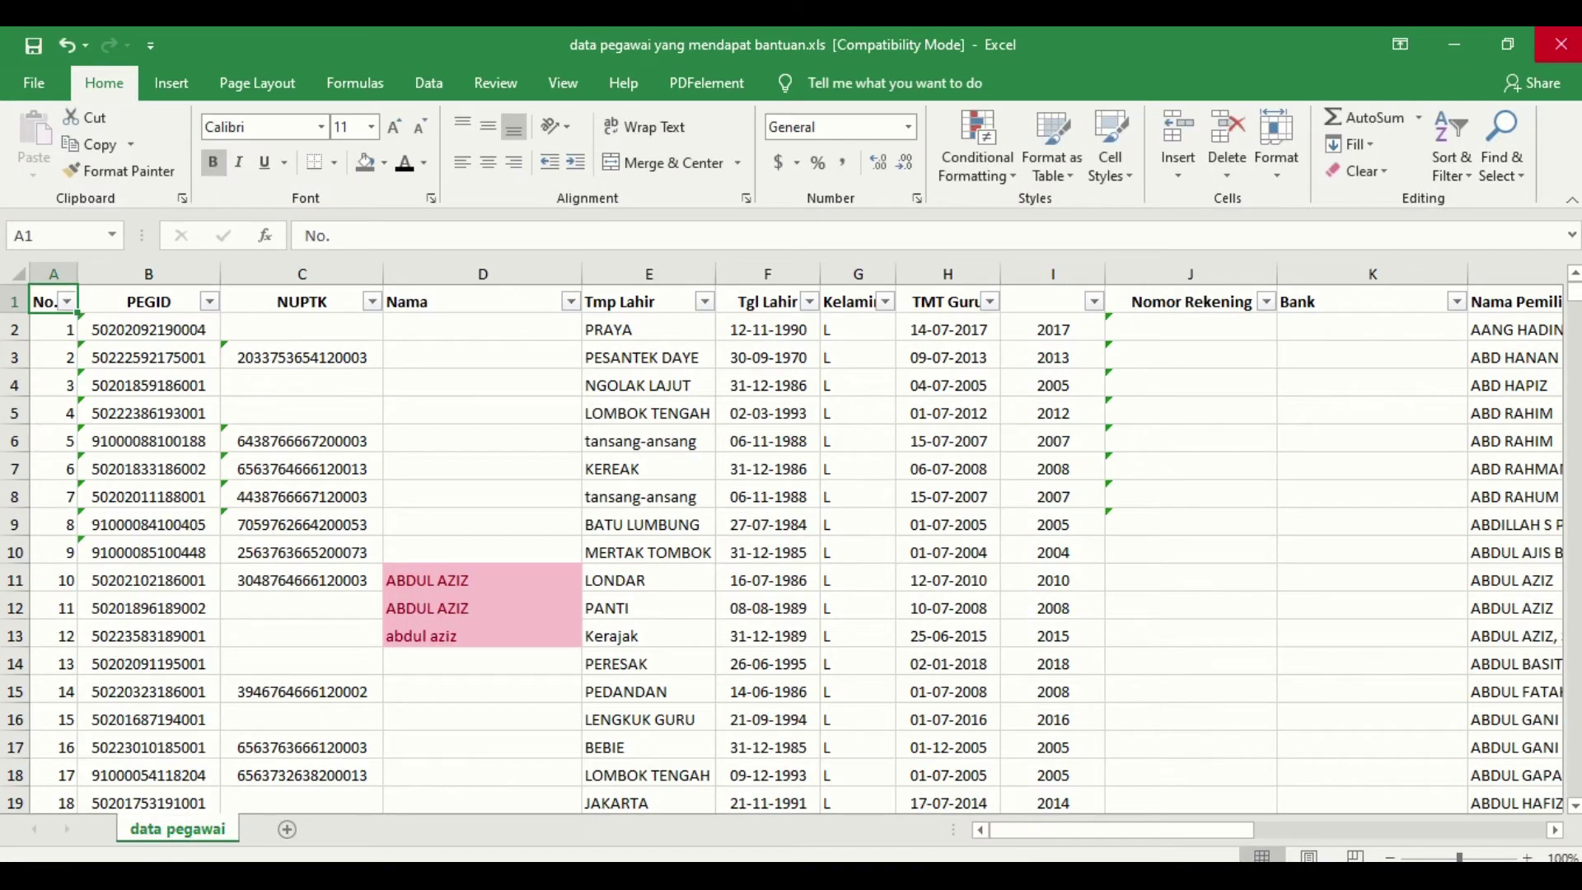
{"action": "left_click", "coordinate": [1454, 45]}
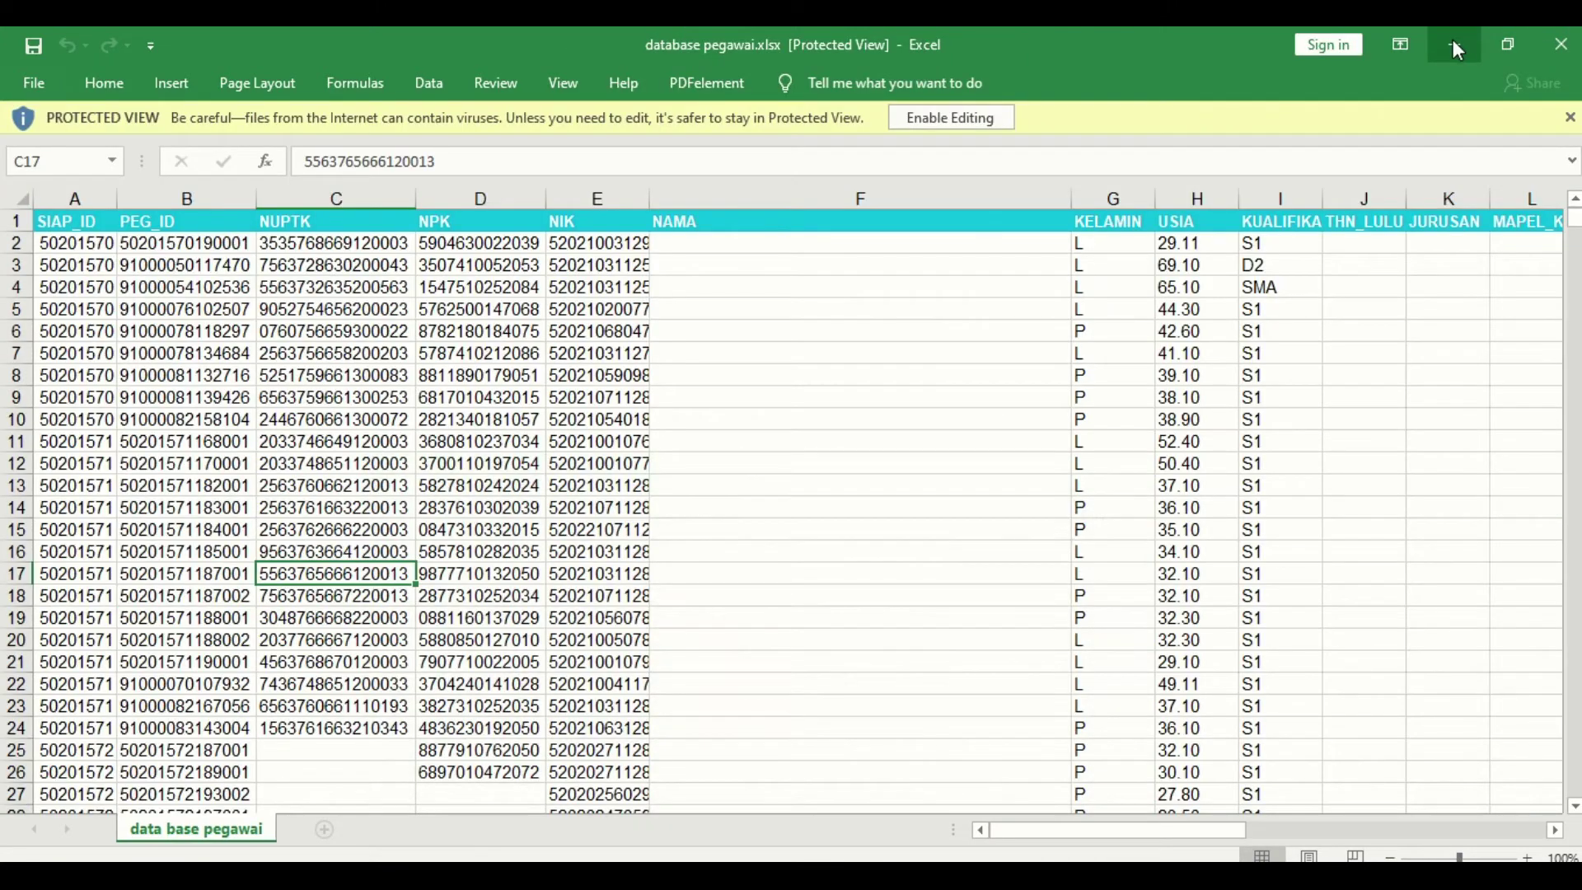
{"action": "left_click", "coordinate": [1454, 44]}
{"action": "left_click", "coordinate": [1454, 45]}
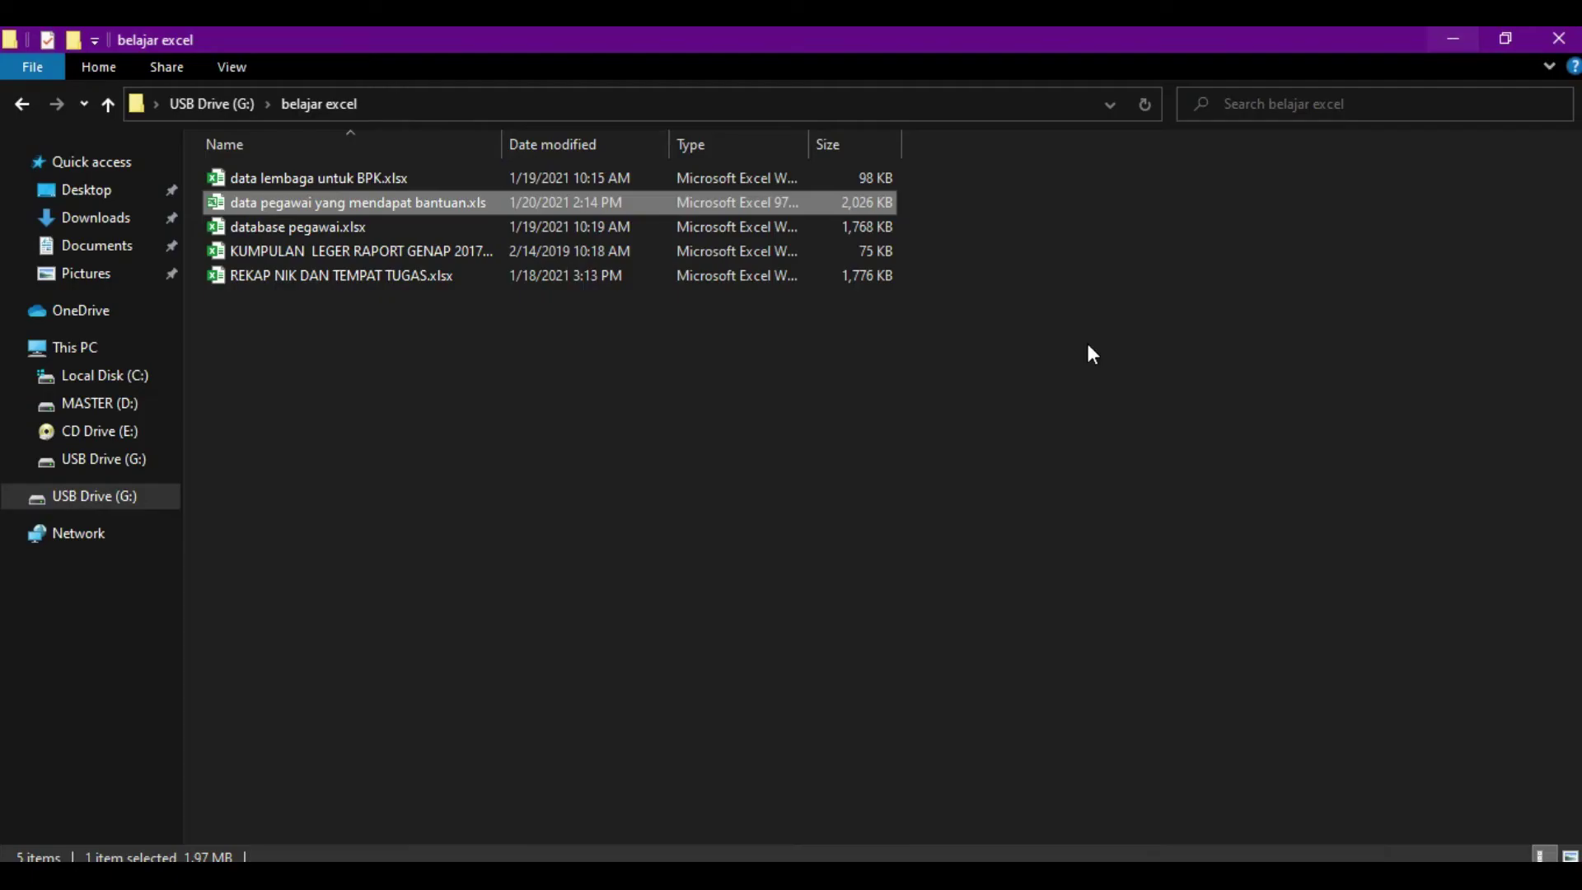
{"action": "left_click", "coordinate": [1446, 35]}
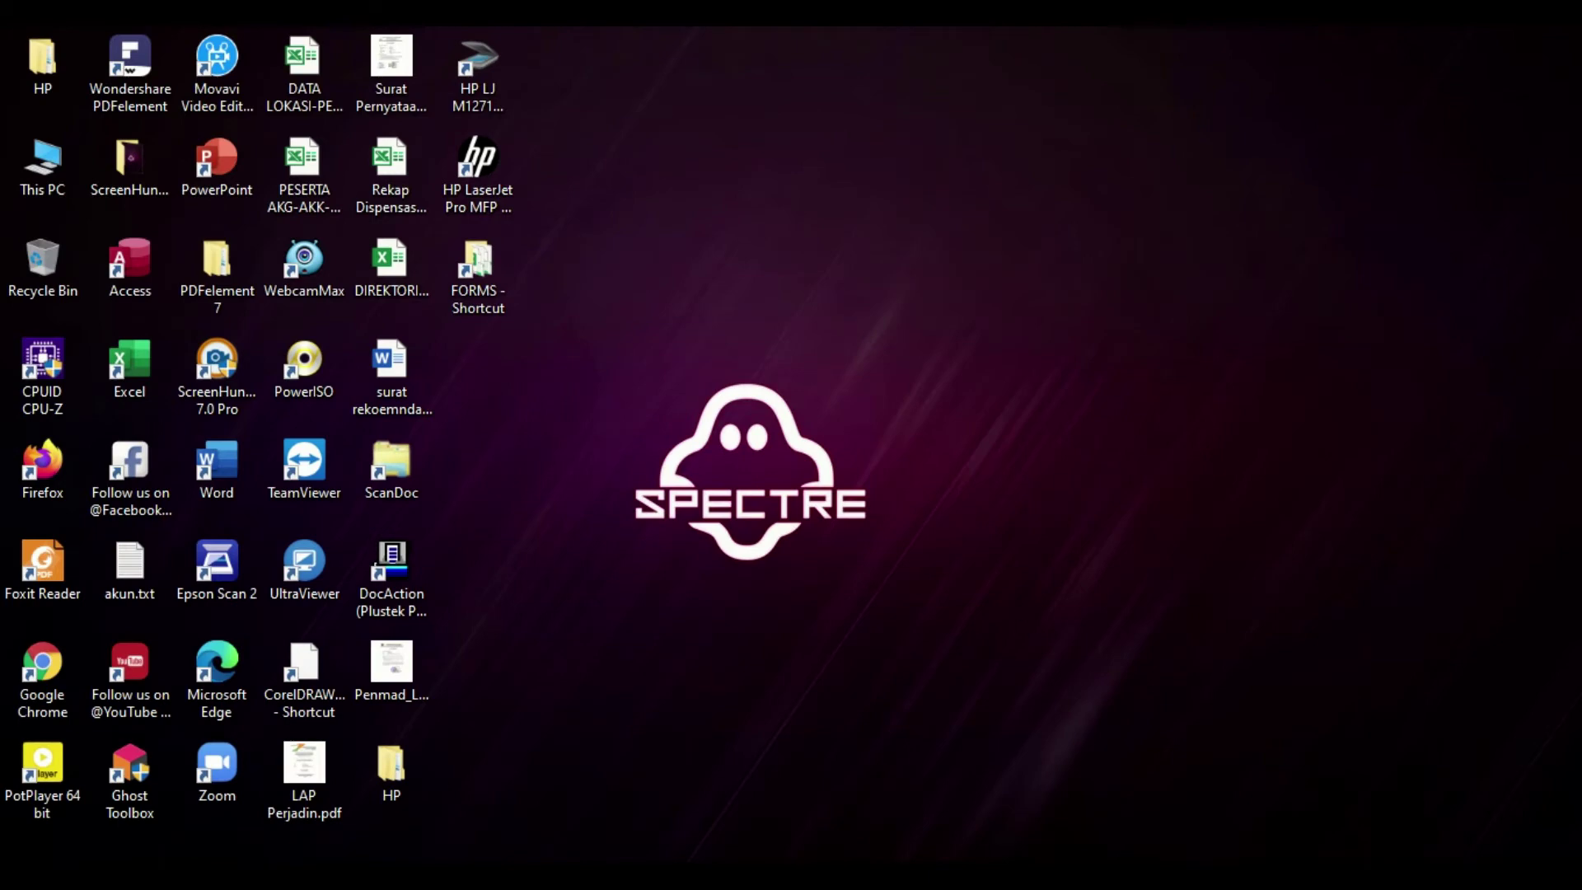
{"action": "mouse_move", "coordinate": [713, 875]}
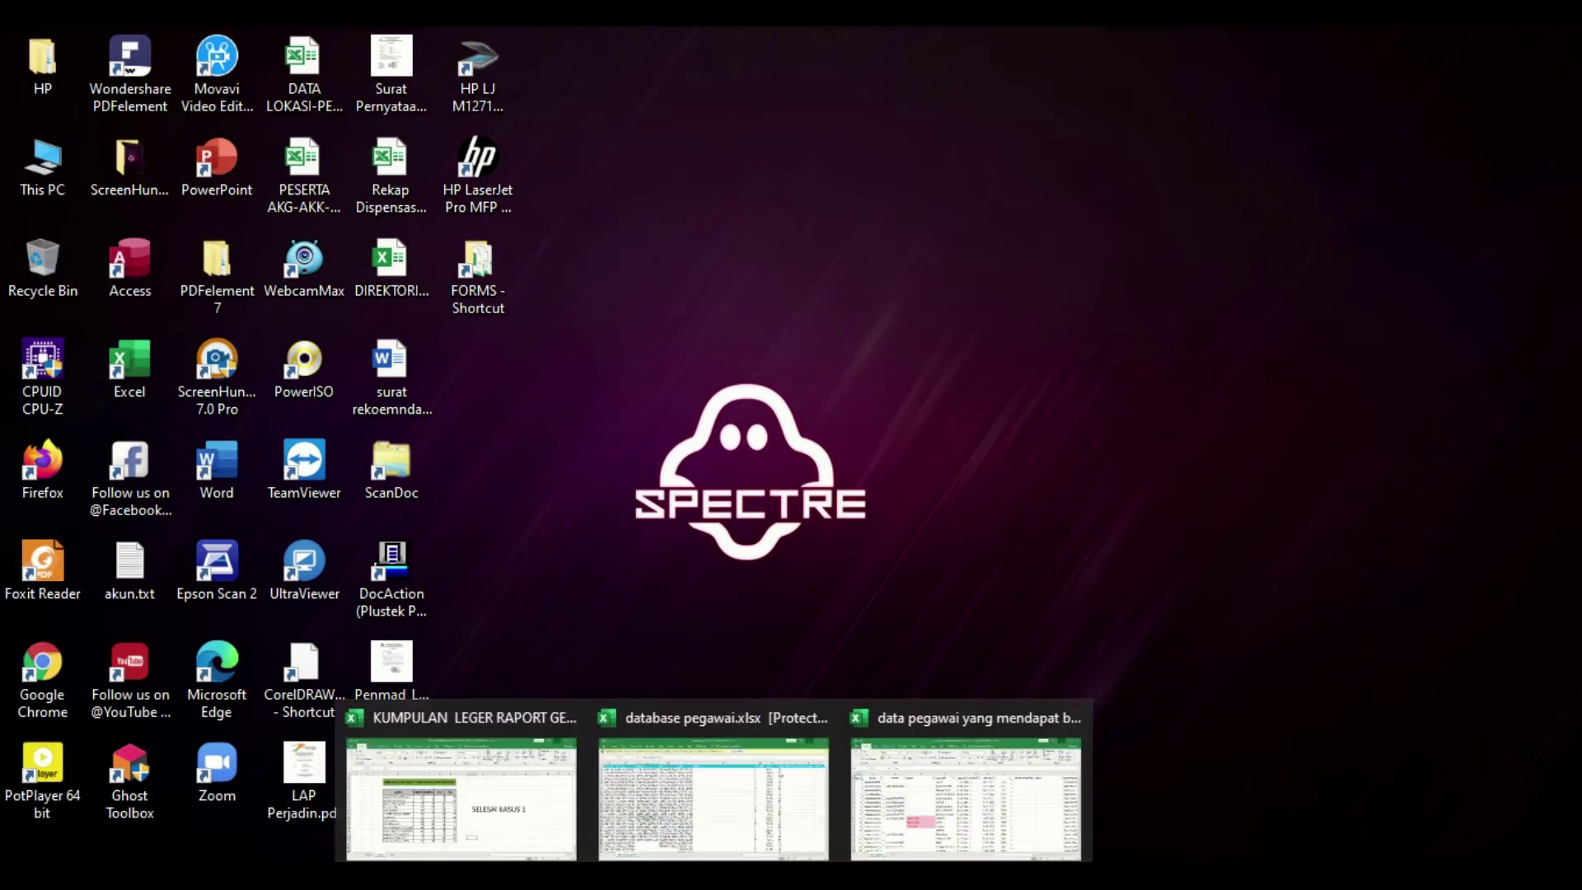
{"action": "left_click", "coordinate": [746, 804]}
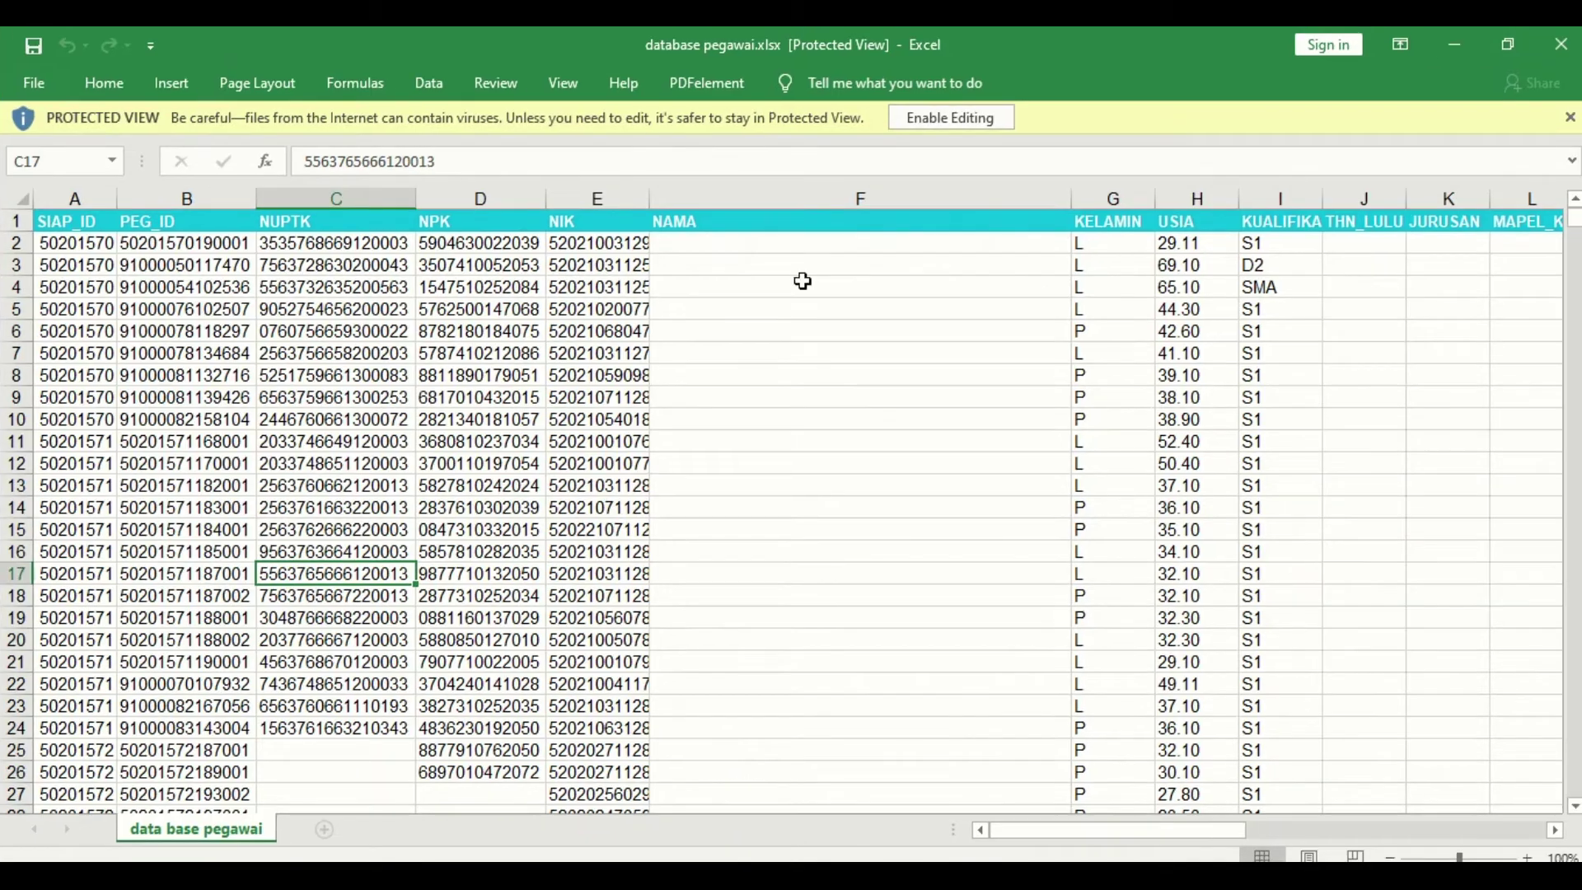
Step: Enable editing and turn every employee record from row 2 downward white
{"action": "left_click", "coordinate": [960, 120]}
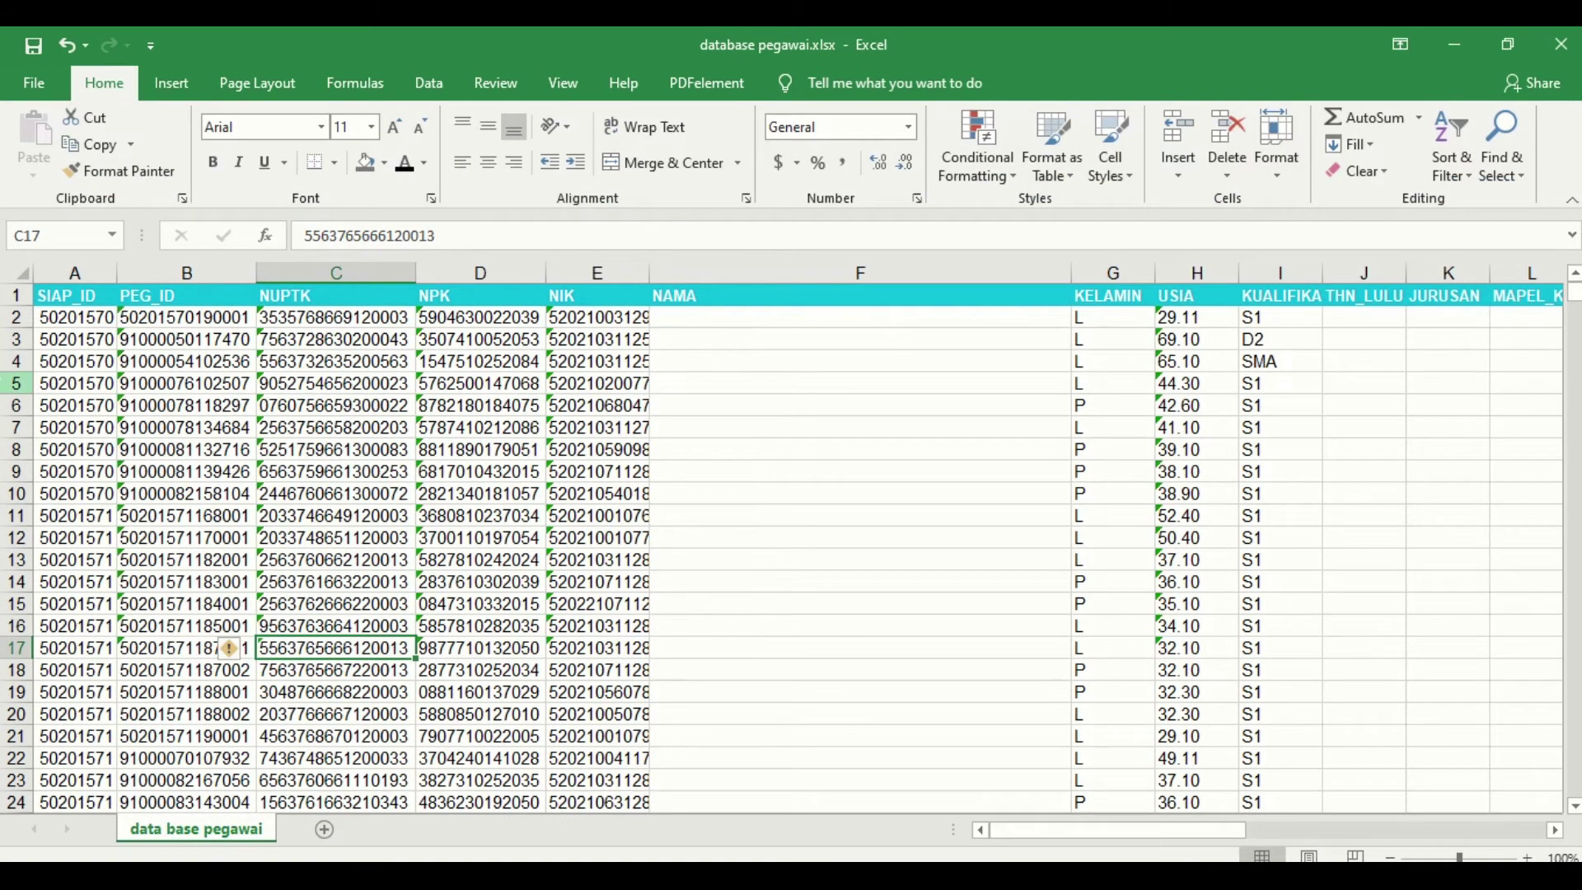
{"action": "left_click", "coordinate": [18, 318]}
{"action": "key", "text": "ctrl+shift+Down"}
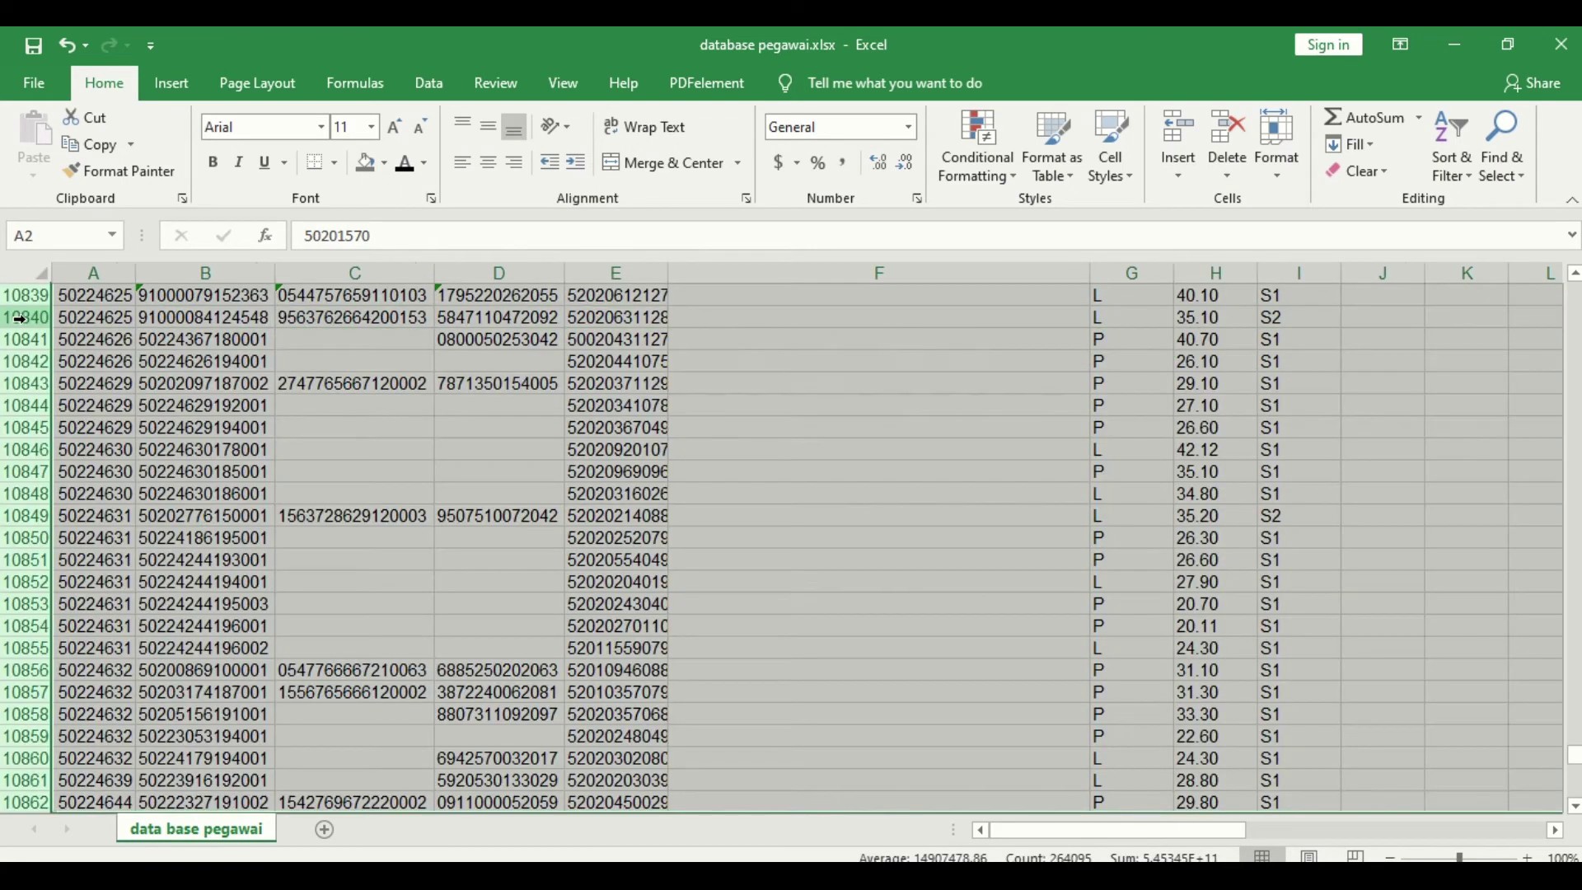
{"action": "left_click", "coordinate": [419, 170]}
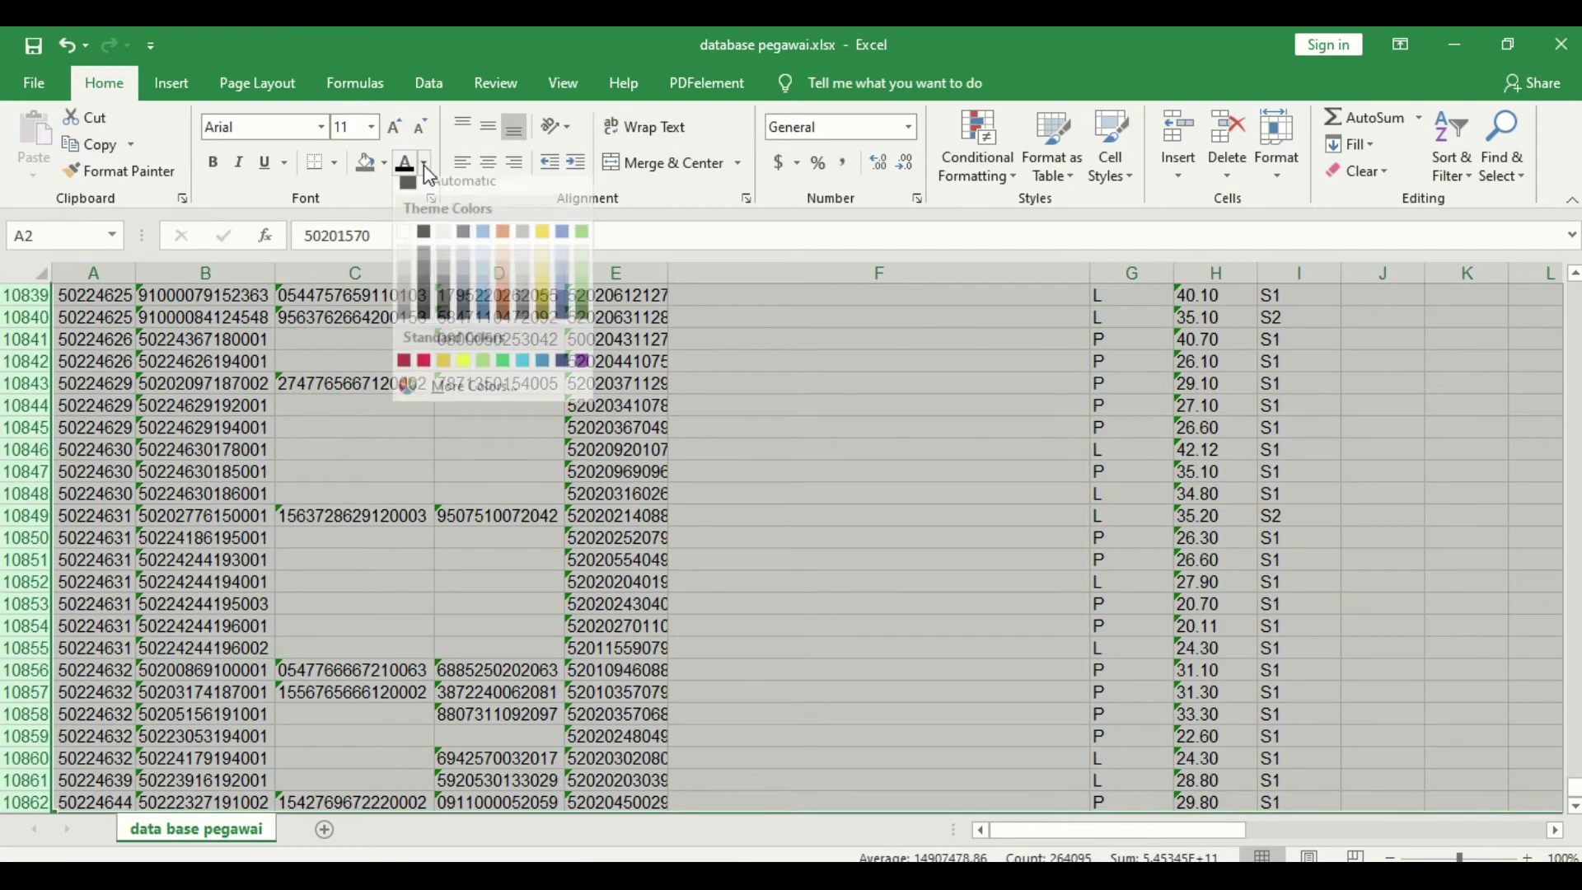
{"action": "left_click", "coordinate": [407, 244]}
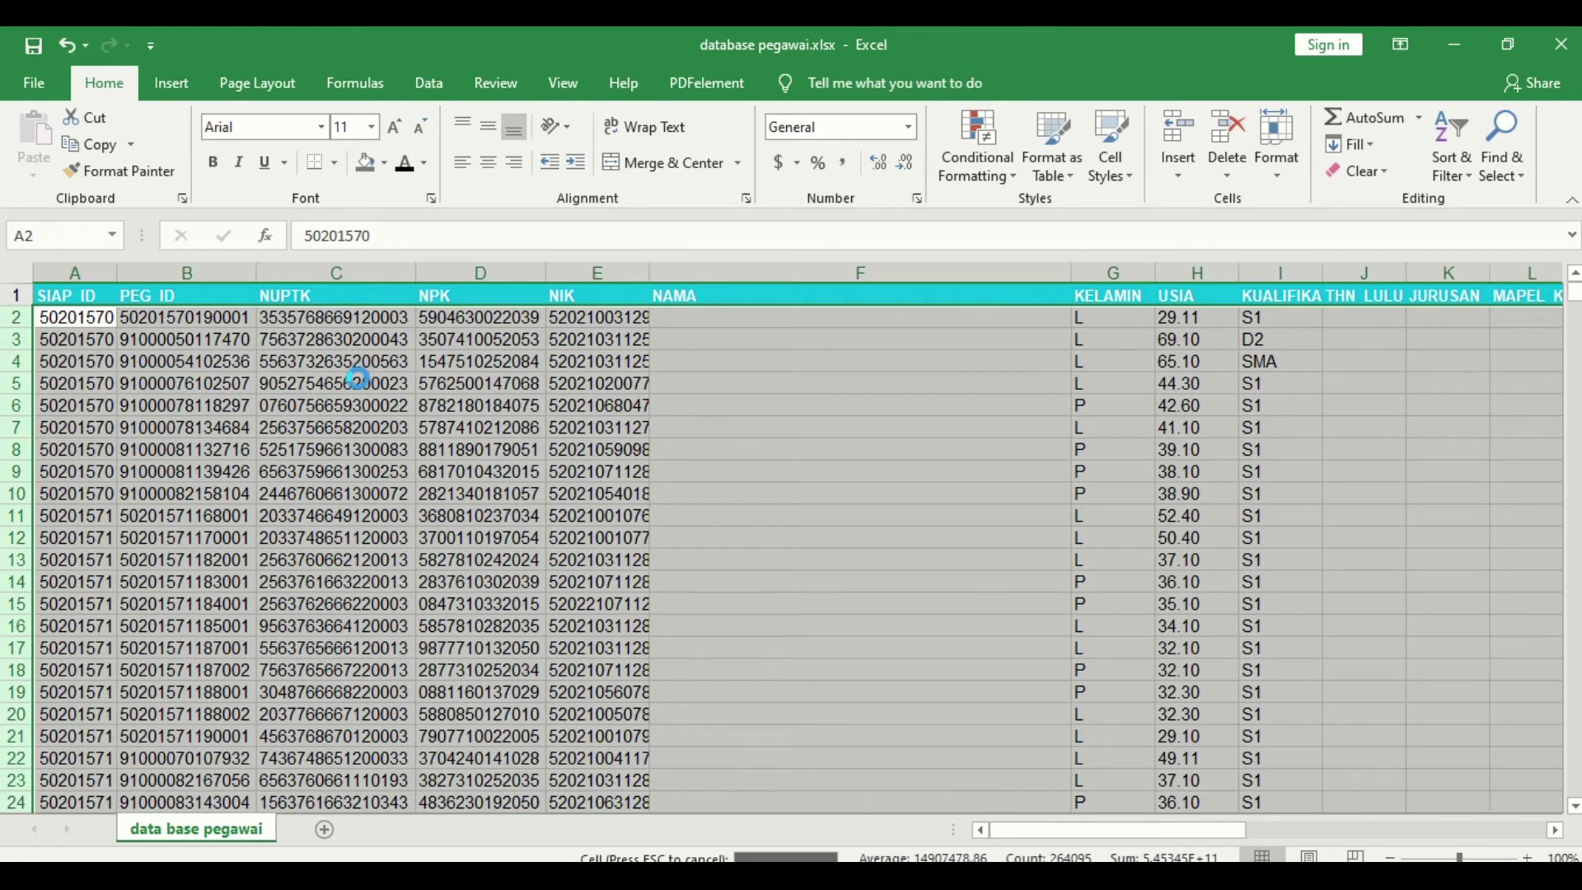
{"action": "left_click", "coordinate": [666, 555]}
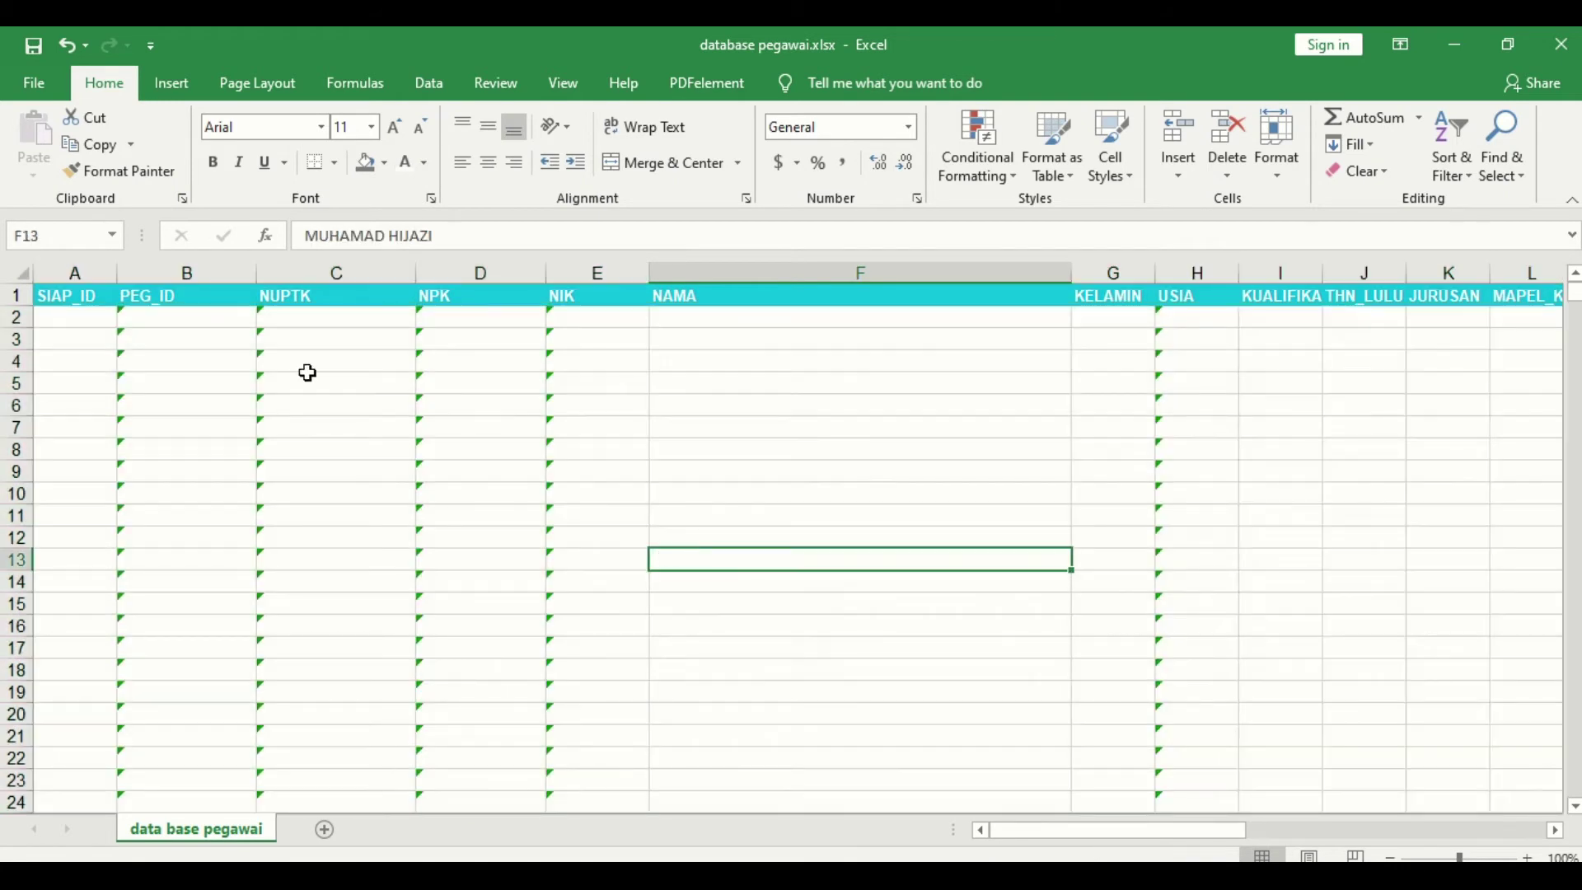
Step: Step along the header row from SIAP_ID to check the column headers, then return
{"action": "left_click", "coordinate": [86, 295]}
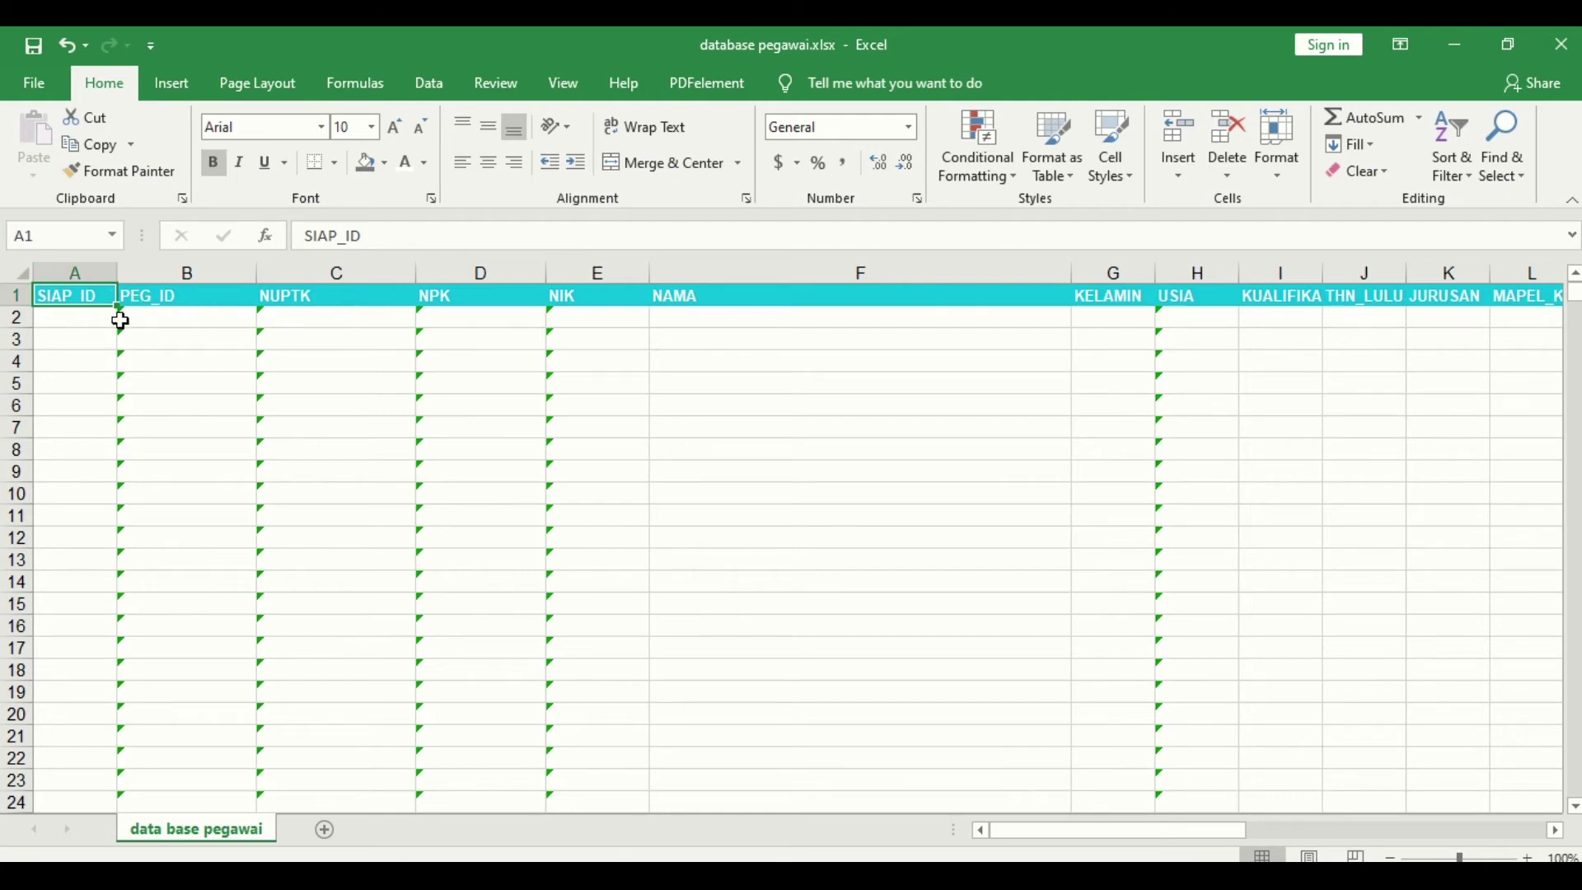
{"action": "key", "text": "Right"}
{"action": "key", "text": "Right"}
{"action": "key", "text": "Right"}
{"action": "key", "text": "Right"}
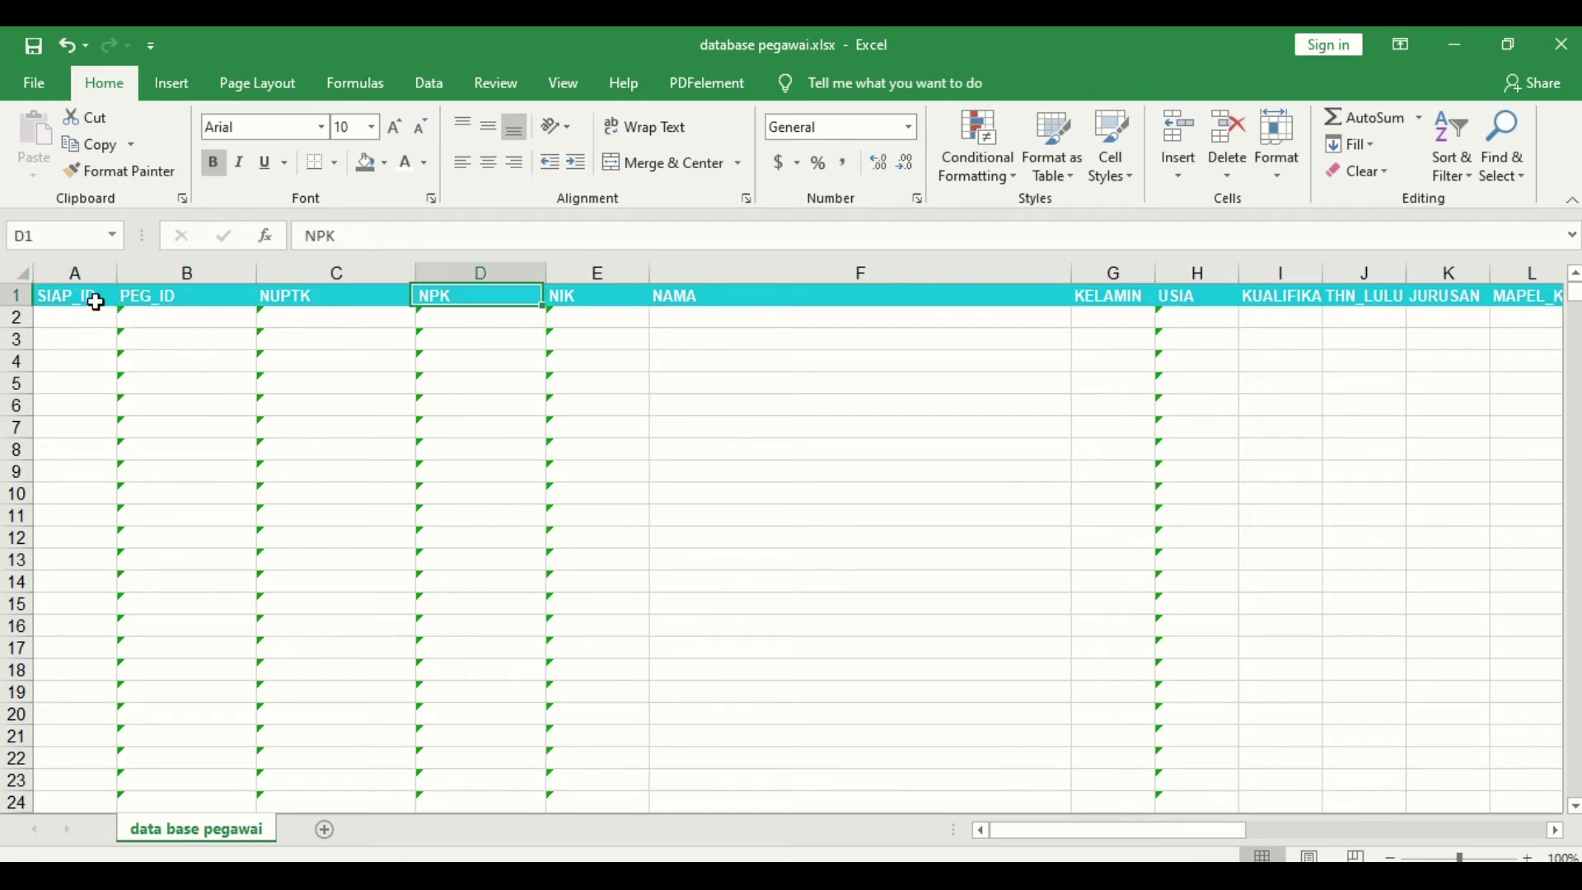
{"action": "key", "text": "Left"}
{"action": "key", "text": "Right"}
{"action": "key", "text": "Right"}
{"action": "key", "text": "Right"}
{"action": "key", "text": "Right"}
{"action": "key", "text": "Right"}
{"action": "key", "text": "Right"}
{"action": "key", "text": "Right"}
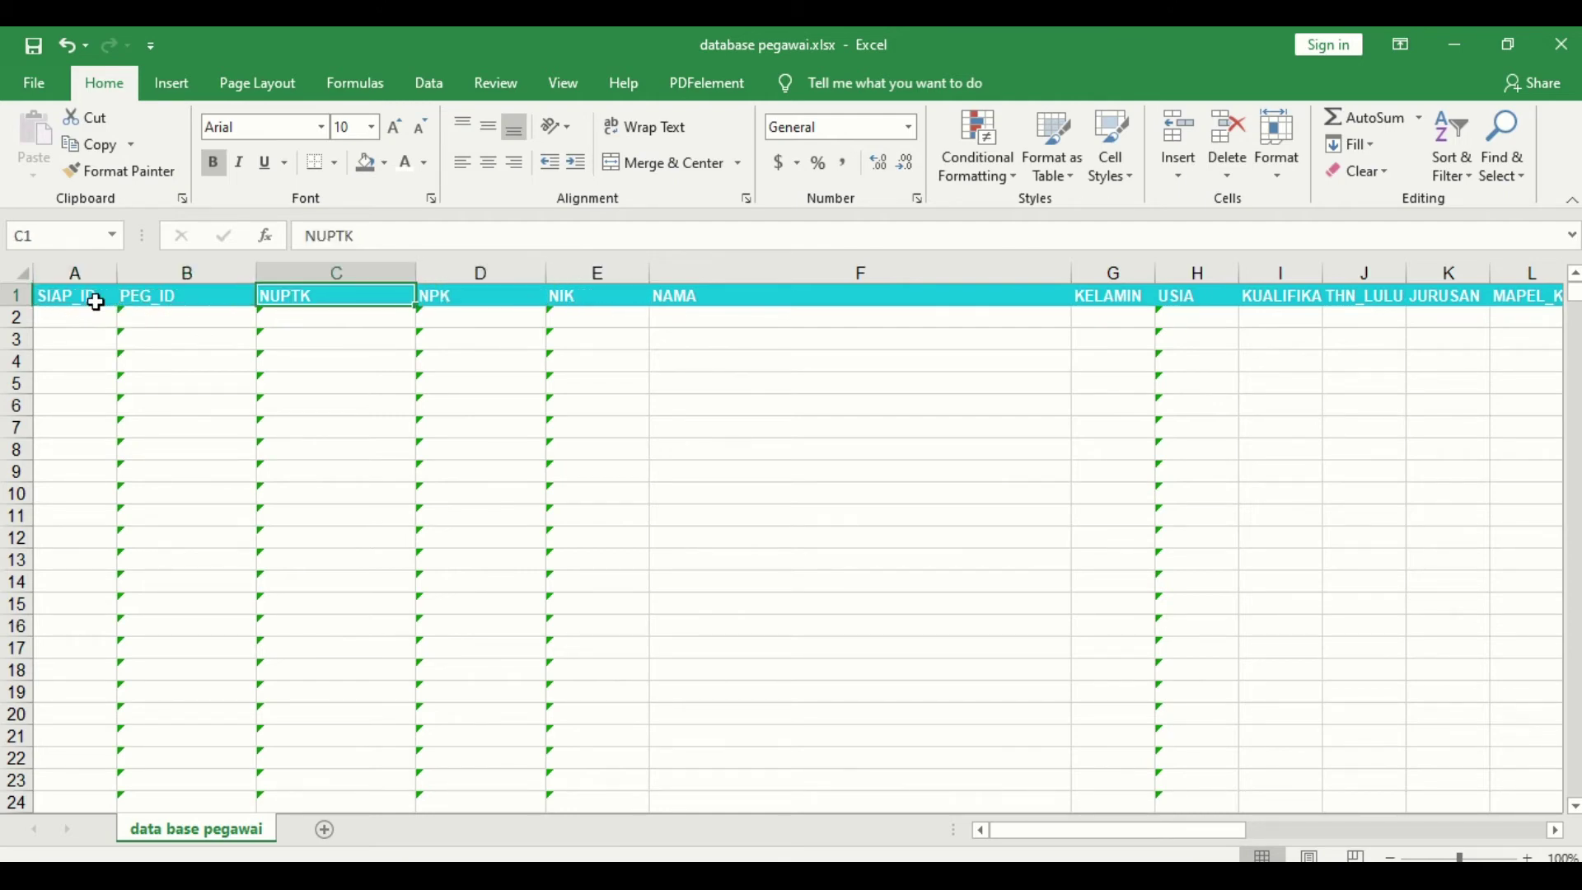
{"action": "key", "text": "Right"}
{"action": "key", "text": "Right"}
{"action": "key", "text": "Right"}
{"action": "key", "text": "Right"}
{"action": "key", "text": "Right"}
{"action": "key", "text": "Right"}
{"action": "key", "text": "Right"}
{"action": "key", "text": "Right"}
{"action": "key", "text": "Right"}
{"action": "key", "text": "Right"}
{"action": "key", "text": "Right"}
{"action": "key", "text": "Right"}
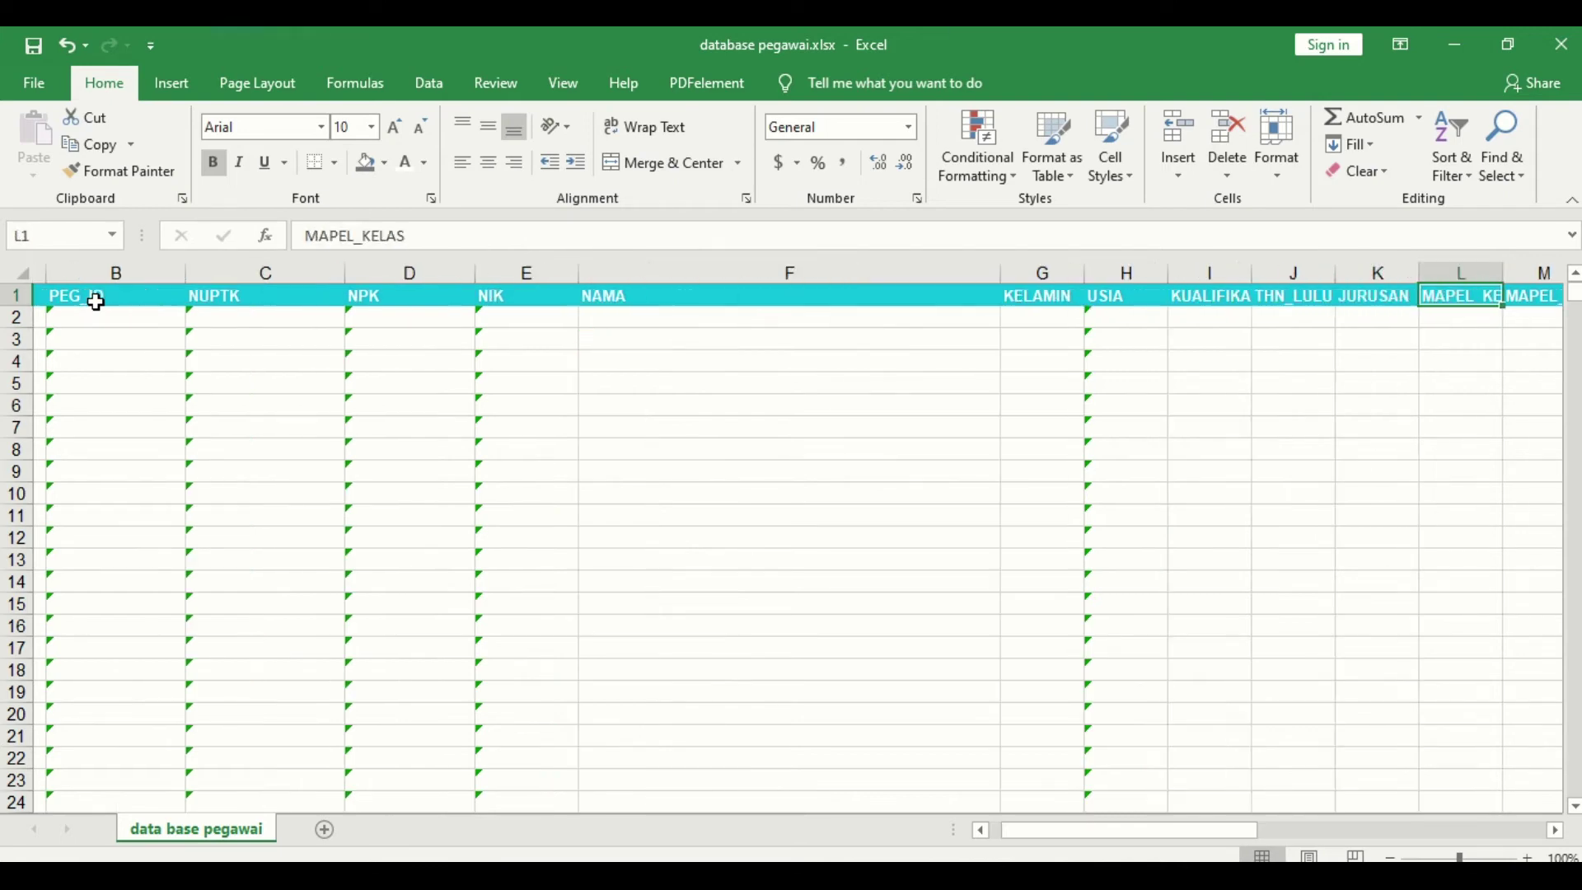
{"action": "key", "text": "Right"}
{"action": "key", "text": "Right"}
{"action": "key", "text": "Right"}
{"action": "key", "text": "Right"}
{"action": "key", "text": "Right"}
{"action": "key", "text": "Right"}
{"action": "key", "text": "Right"}
{"action": "key", "text": "Right"}
{"action": "key", "text": "Right"}
{"action": "key", "text": "Right"}
{"action": "key", "text": "Right"}
{"action": "key", "text": "Right"}
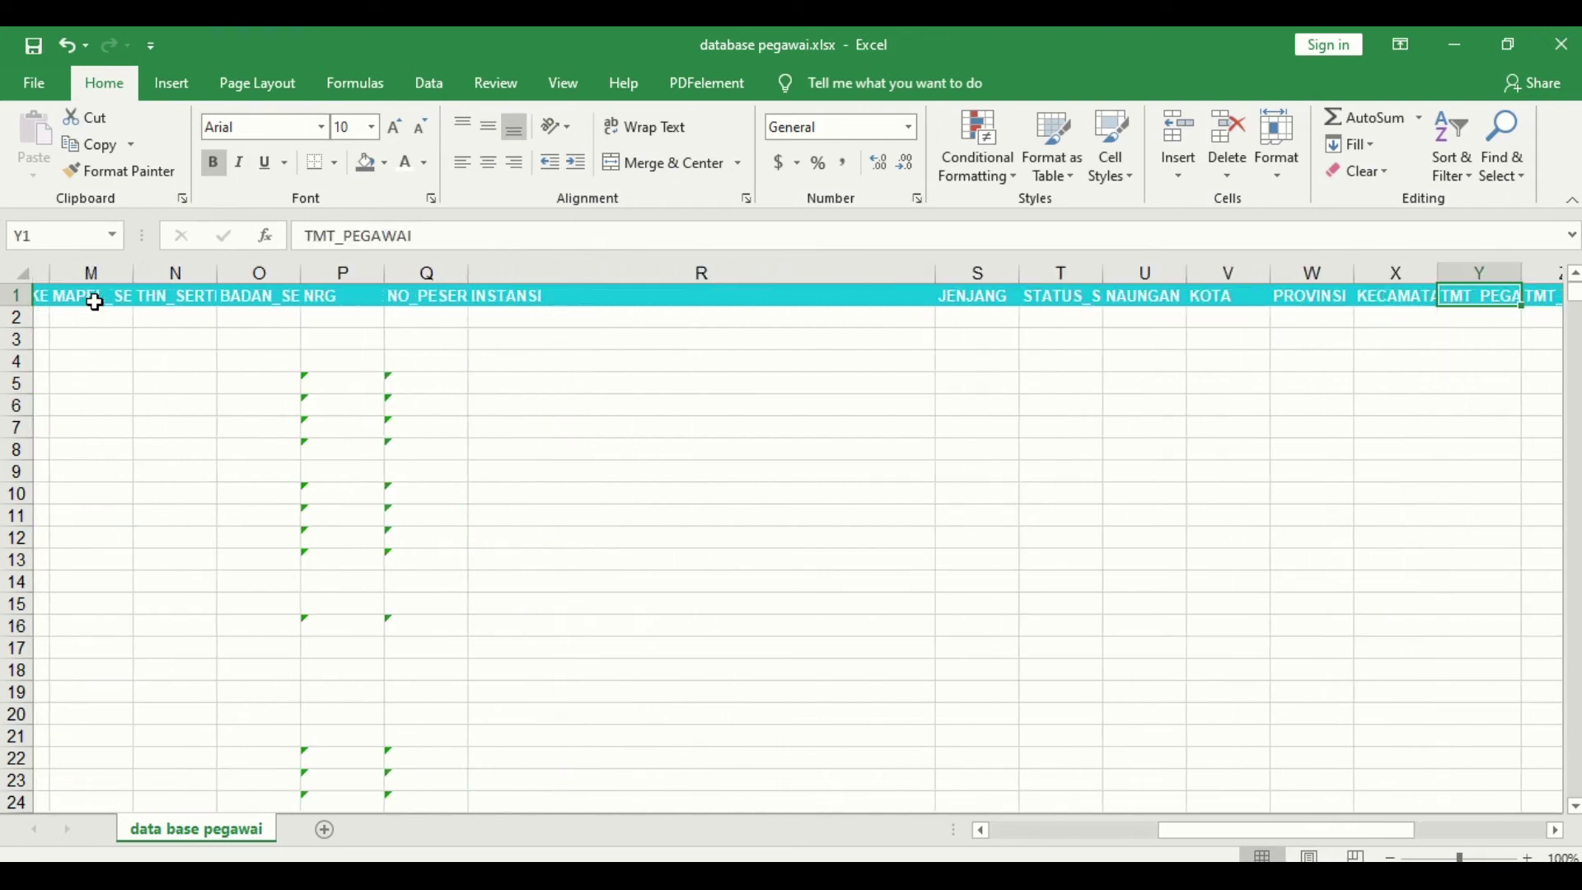
{"action": "key", "text": "Right"}
{"action": "key", "text": "Right"}
{"action": "key", "text": "Right"}
{"action": "key", "text": "Right"}
{"action": "key", "text": "Right"}
{"action": "key", "text": "Right"}
{"action": "key", "text": "Right"}
{"action": "key", "text": "Right"}
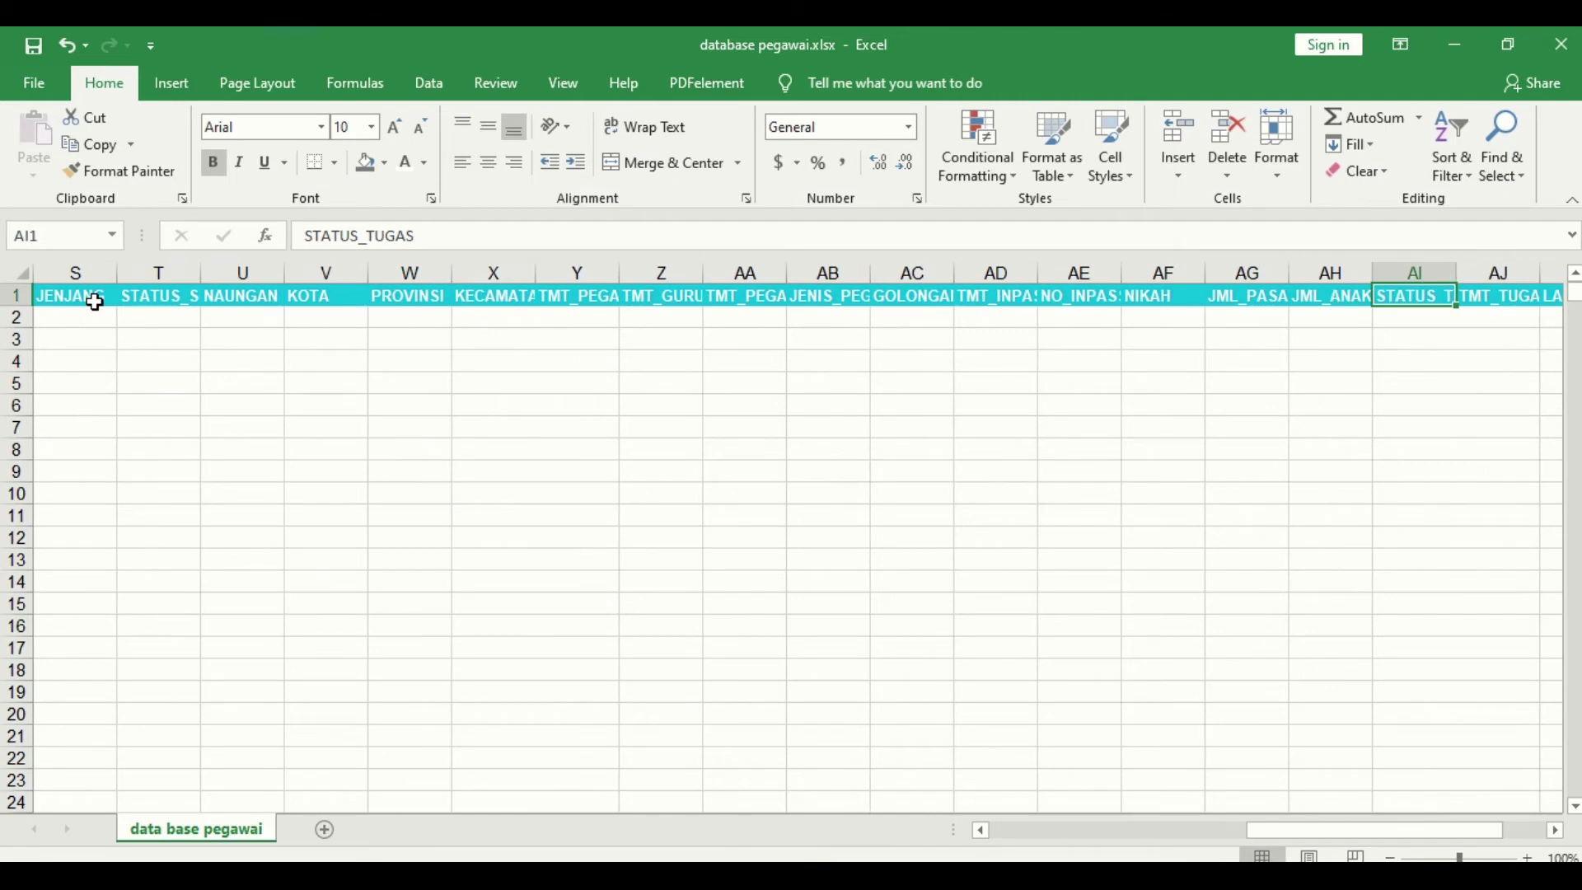
{"action": "key", "text": "Left"}
{"action": "key", "text": "Left"}
{"action": "key", "text": "Left"}
{"action": "key", "text": "Left"}
{"action": "key", "text": "Left"}
{"action": "key", "text": "Left"}
{"action": "key", "text": "Left"}
{"action": "key", "text": "Left"}
{"action": "key", "text": "Left"}
{"action": "key", "text": "Left"}
{"action": "key", "text": "Left"}
{"action": "key", "text": "Left"}
{"action": "key", "text": "Left"}
{"action": "key", "text": "Left"}
{"action": "key", "text": "Left"}
{"action": "key", "text": "Left"}
{"action": "key", "text": "Left"}
{"action": "key", "text": "Left"}
{"action": "key", "text": "Left"}
{"action": "key", "text": "Left"}
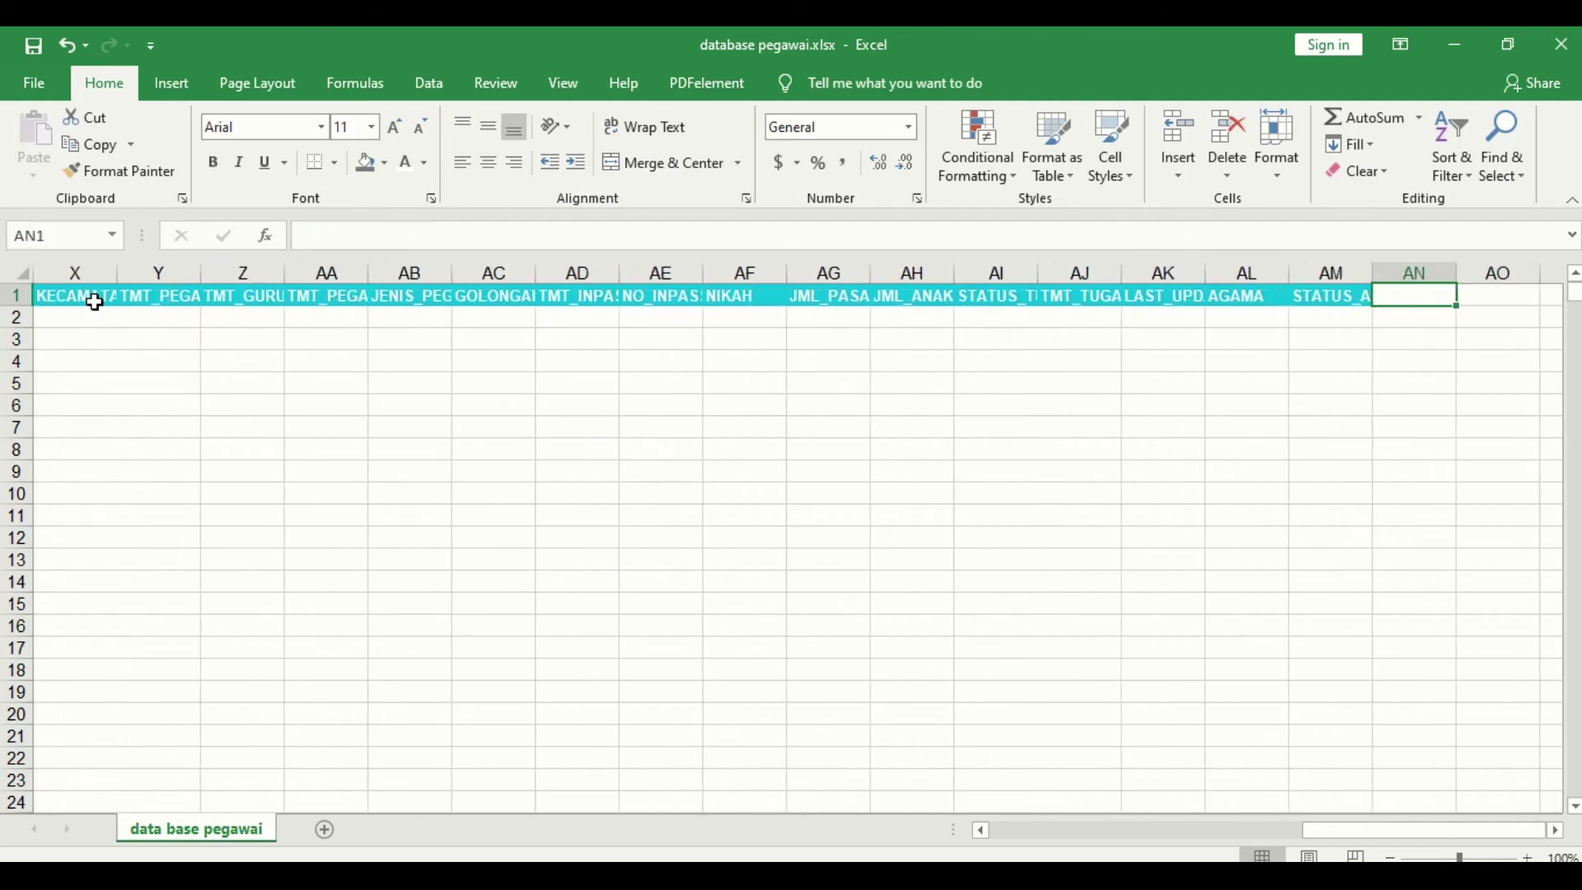
{"action": "key", "text": "Left"}
{"action": "key", "text": "Left"}
{"action": "key", "text": "Left"}
{"action": "key", "text": "Left"}
{"action": "key", "text": "Left"}
{"action": "key", "text": "Left"}
{"action": "key", "text": "Left"}
{"action": "key", "text": "Left"}
{"action": "key", "text": "Left"}
{"action": "key", "text": "Left"}
{"action": "key", "text": "Left"}
{"action": "key", "text": "Left"}
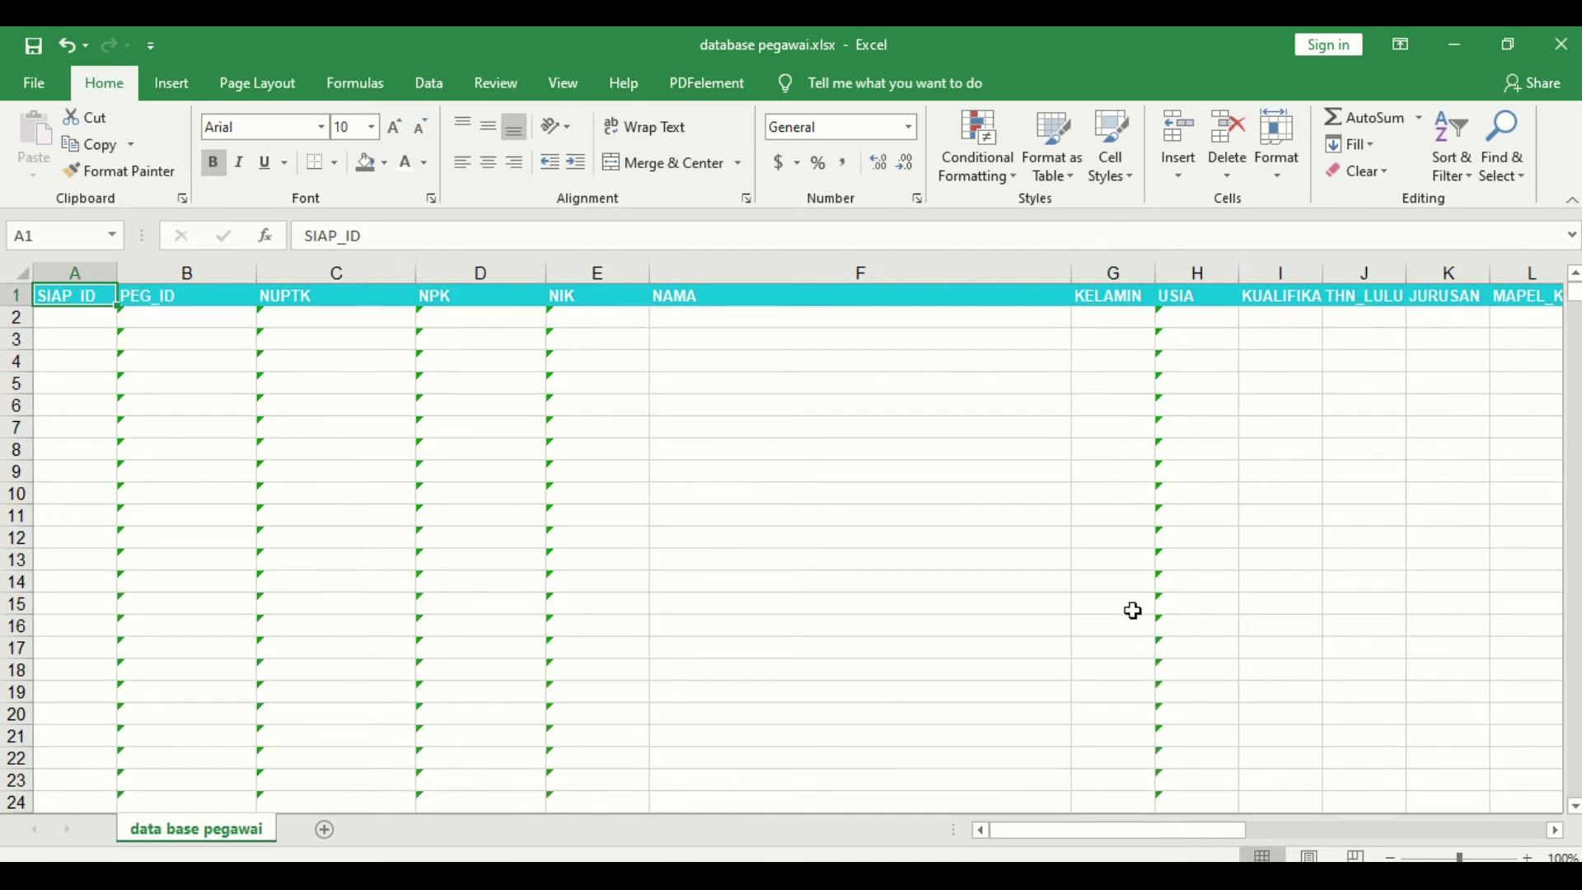
Step: Turn rows 2–3951 of the bantuan workbook white, then start new Book1 at cell E6
{"action": "mouse_move", "coordinate": [717, 878]}
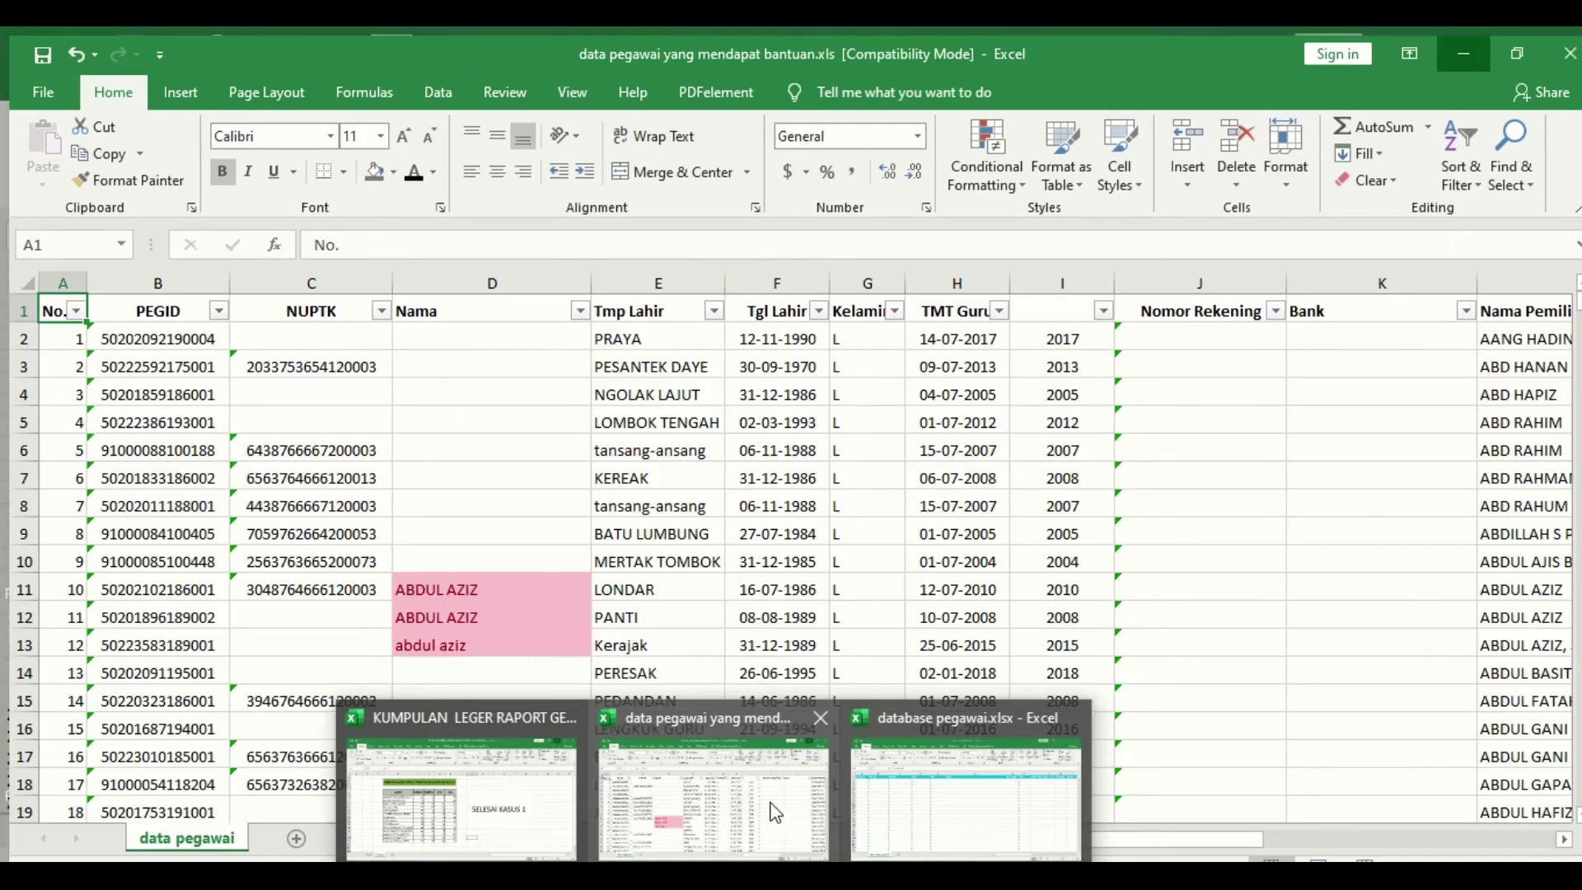
{"action": "left_click", "coordinate": [783, 812]}
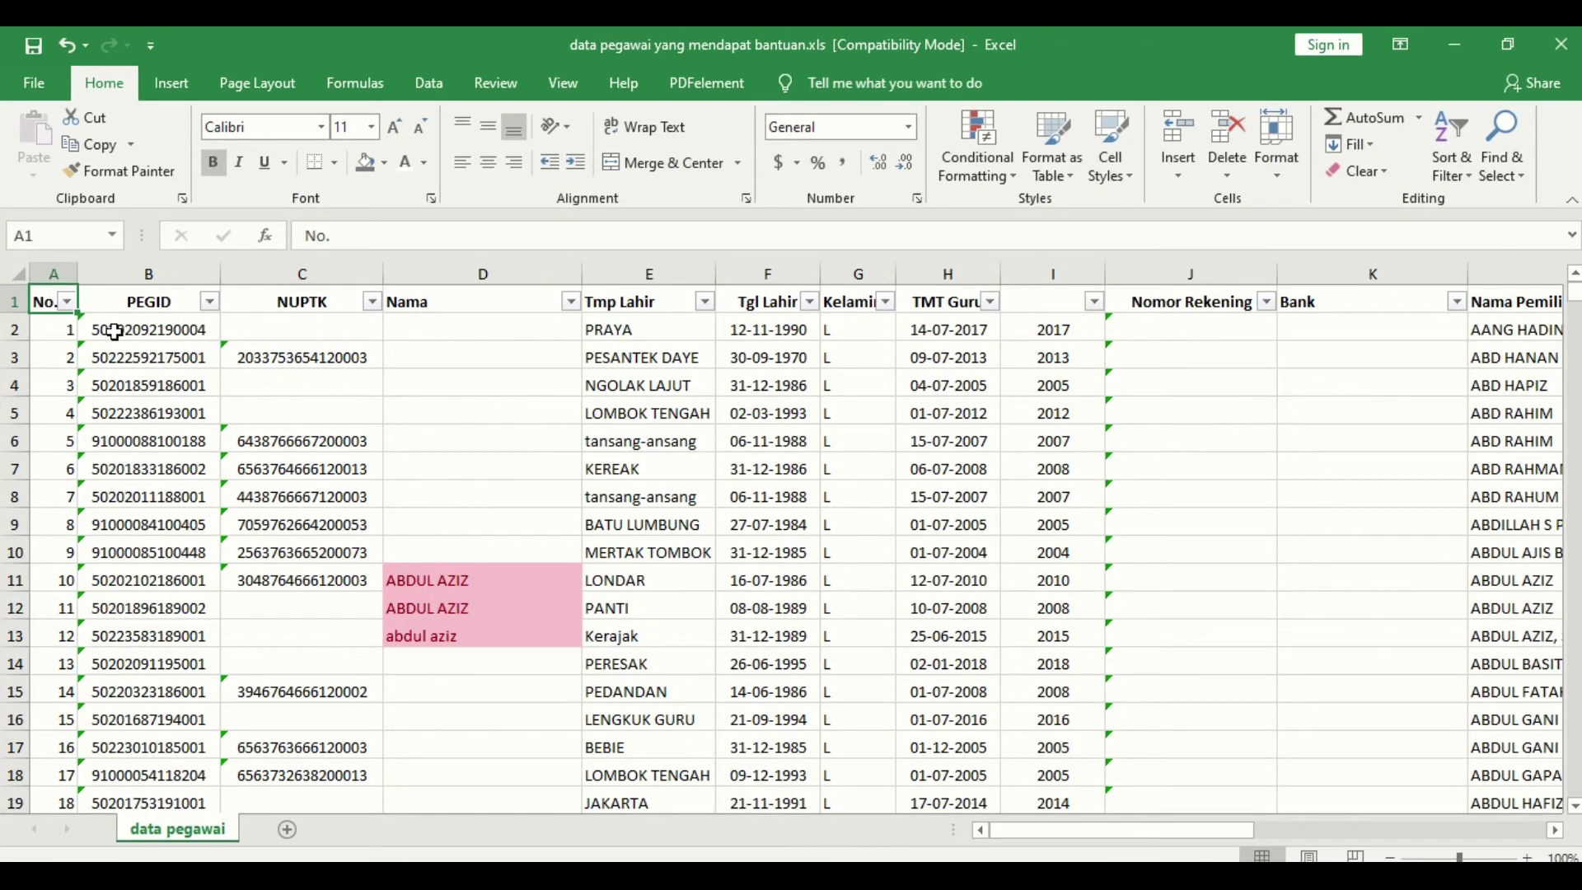
{"action": "left_click", "coordinate": [66, 329]}
{"action": "key", "text": "shift+Right"}
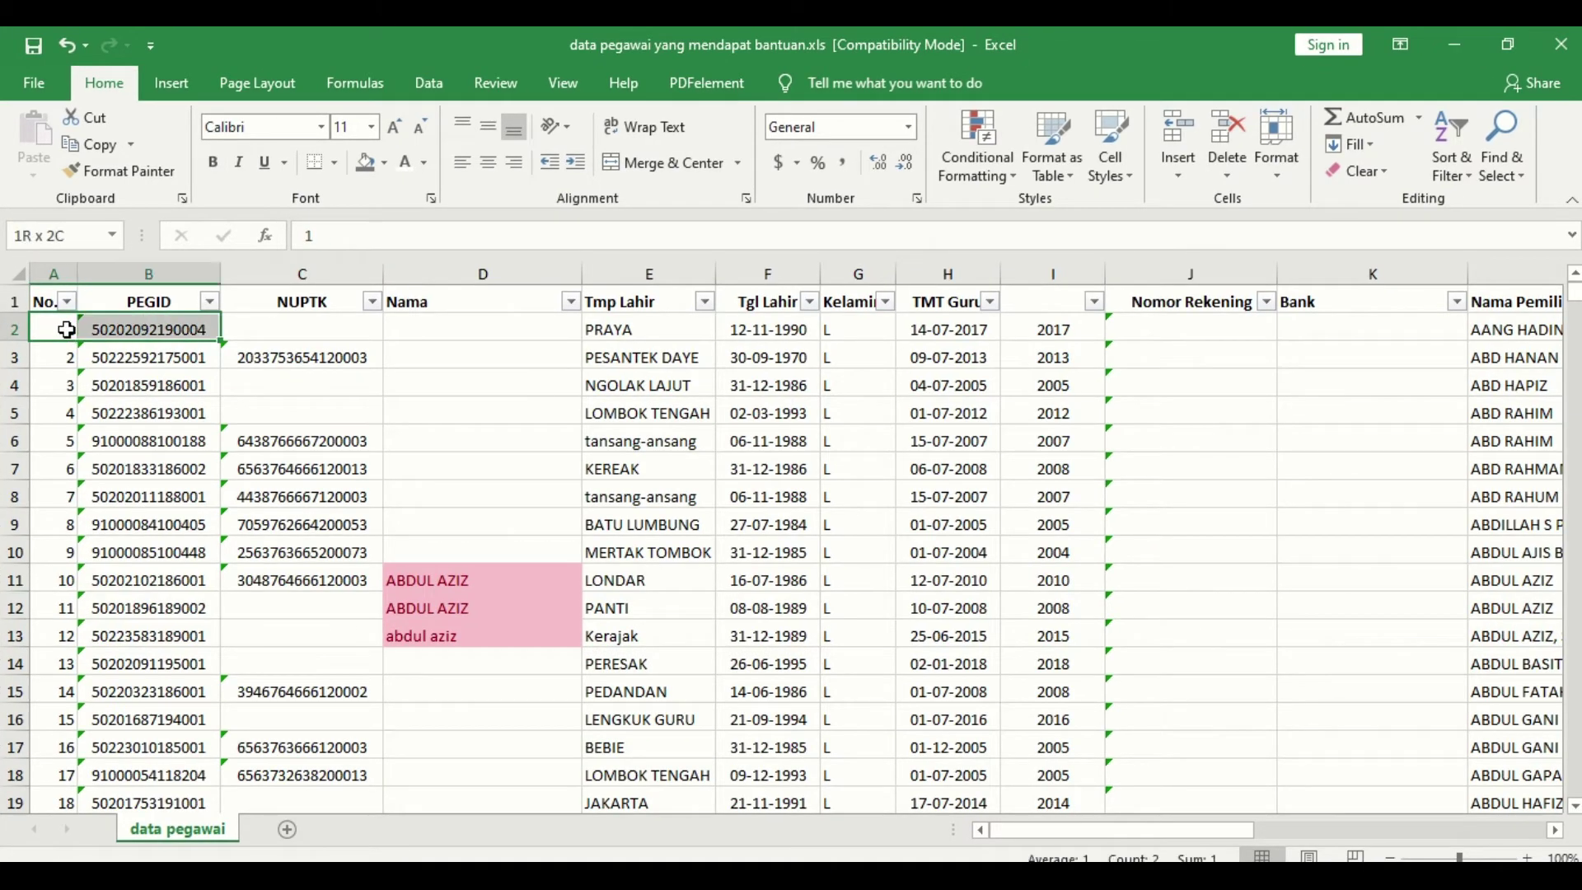
{"action": "key", "text": "ctrl+shift+Down"}
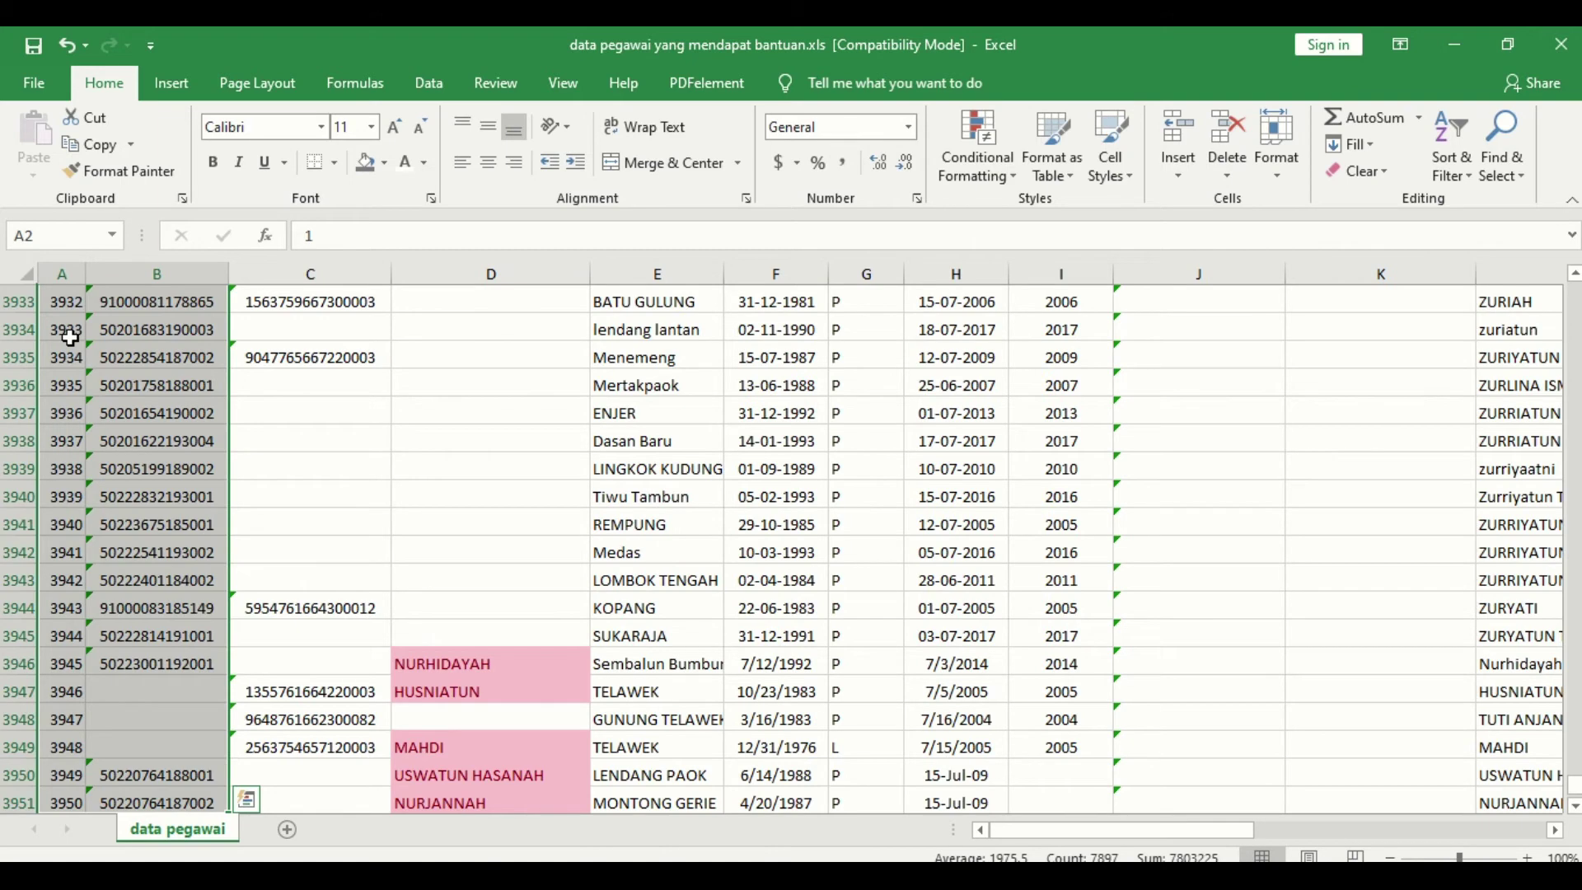
{"action": "key", "text": "ctrl+Home"}
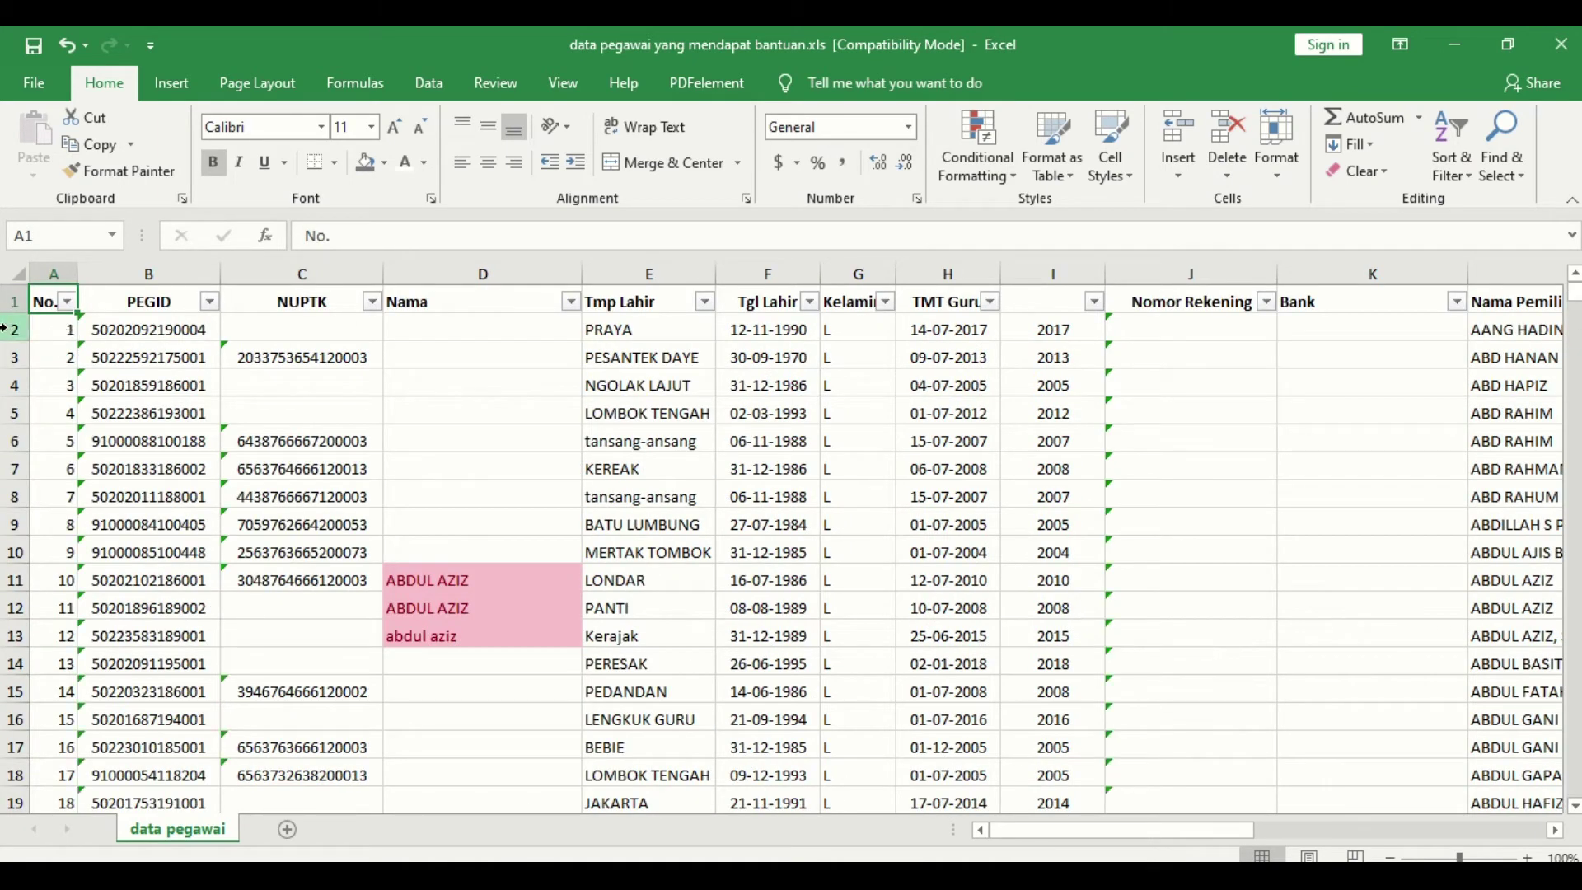
{"action": "left_click", "coordinate": [10, 329]}
{"action": "key", "text": "ctrl+shift+Down"}
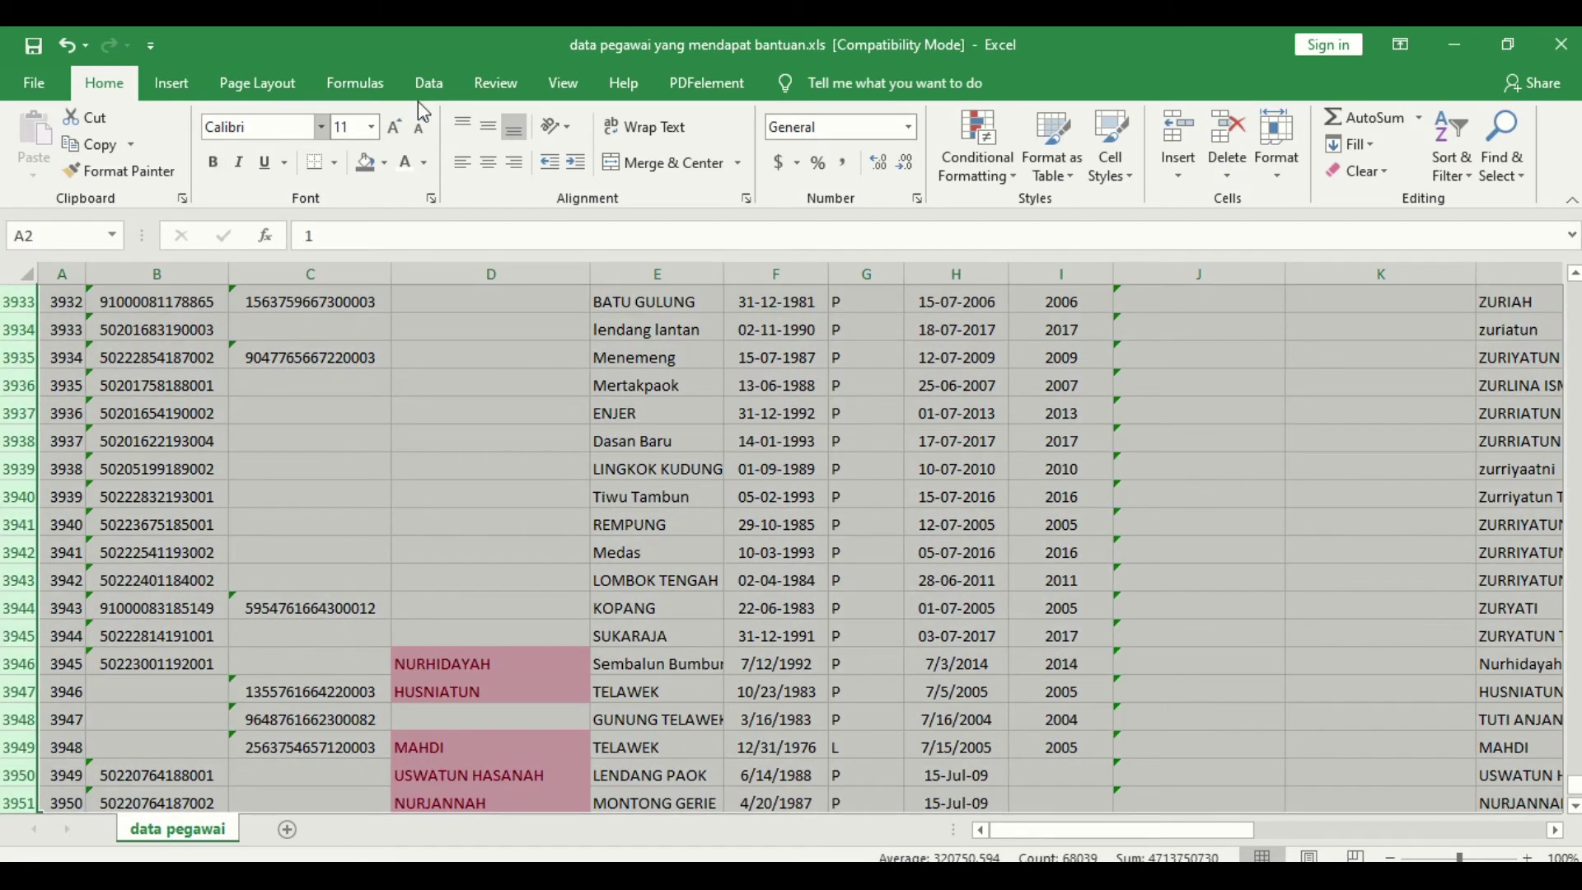
{"action": "left_click", "coordinate": [412, 170]}
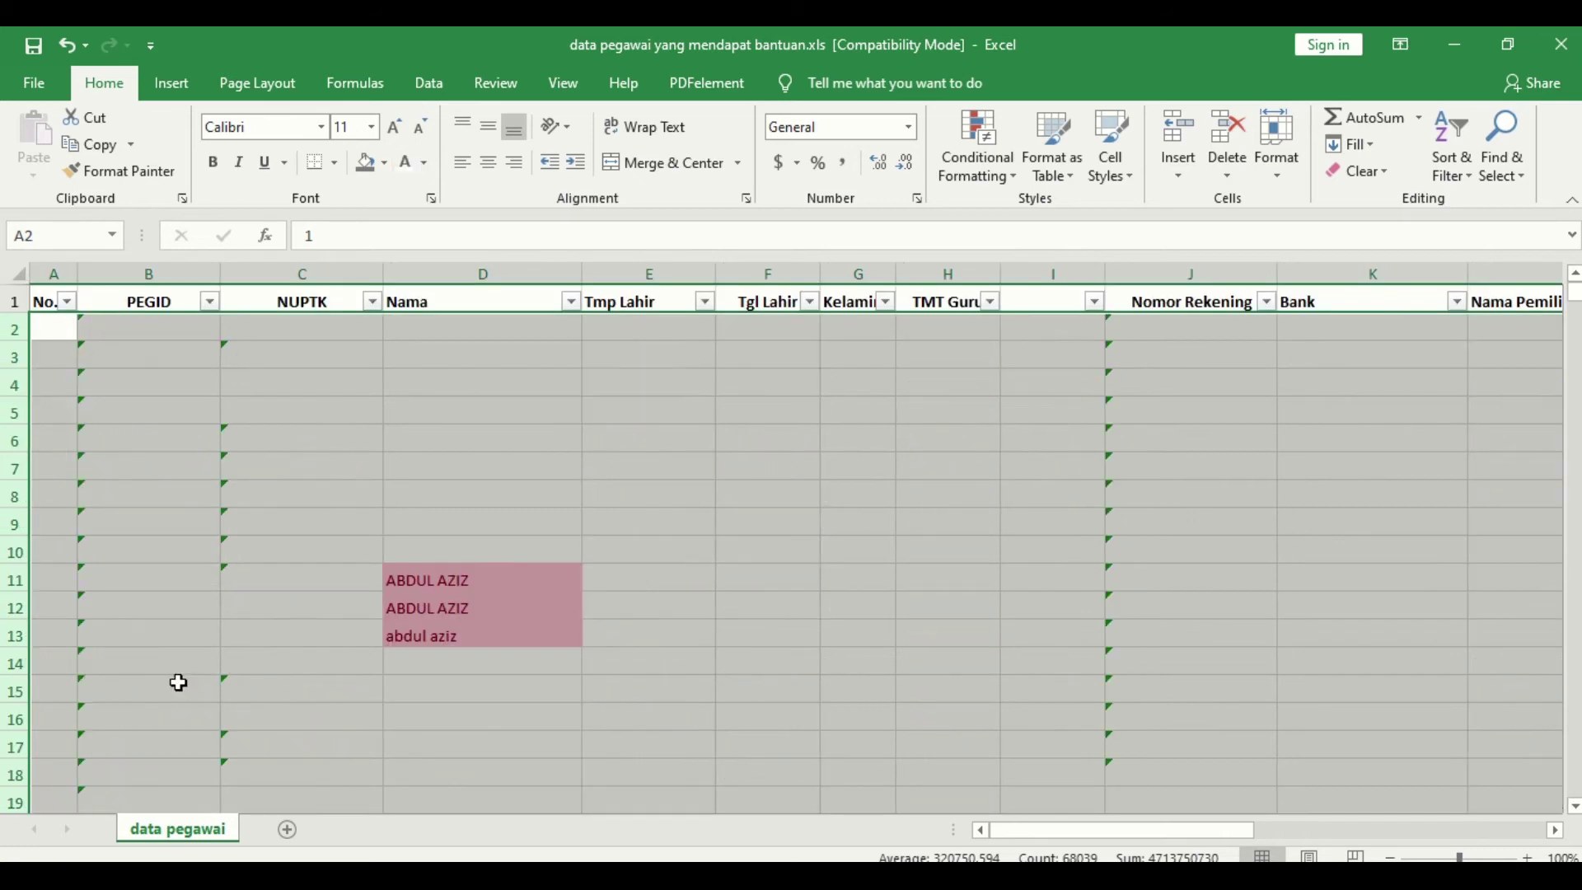
{"action": "left_click", "coordinate": [168, 328]}
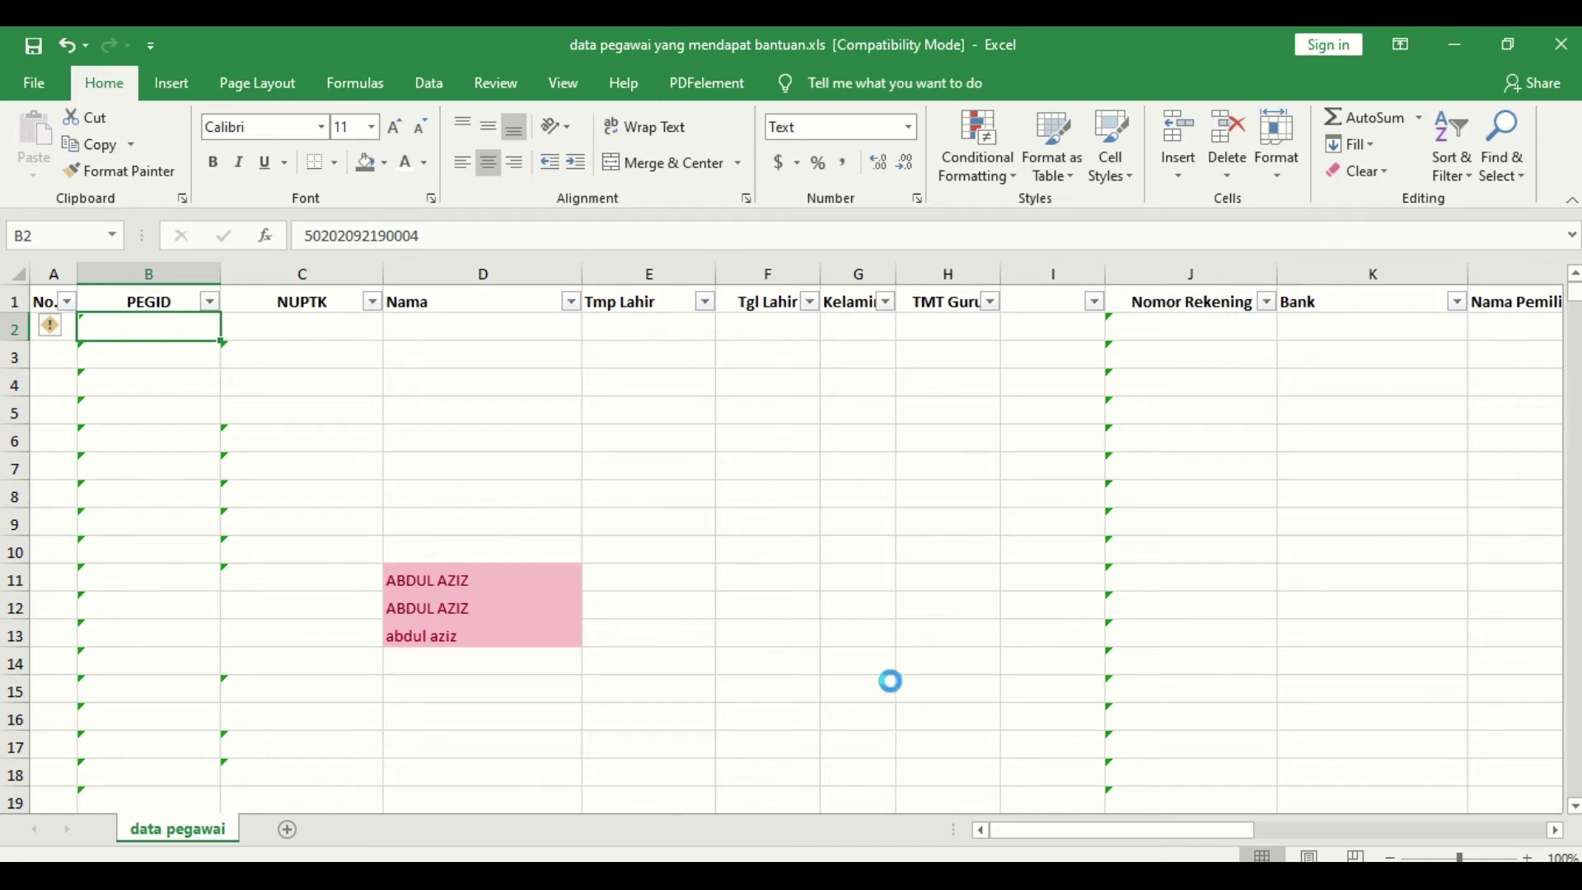
{"action": "key", "text": "ctrl+n"}
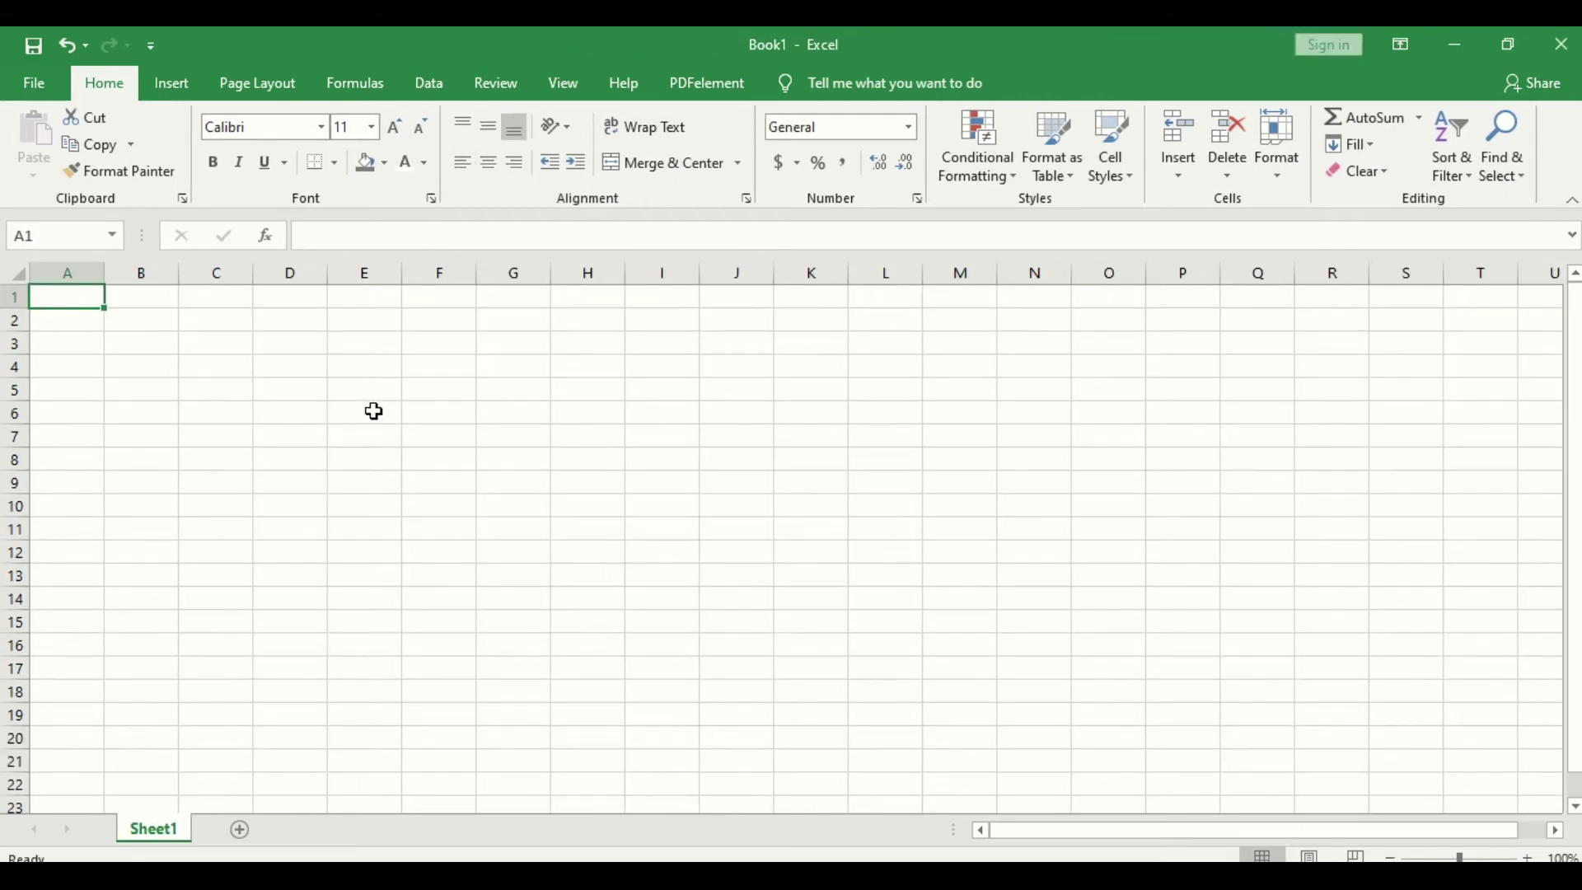
{"action": "left_click", "coordinate": [371, 409]}
Step: Enter headings NAMA PEGAWAI, NIK and TEMPAT TUGAS in E6:G6, widening columns E–G to fit
{"action": "type", "text": "NAMA"}
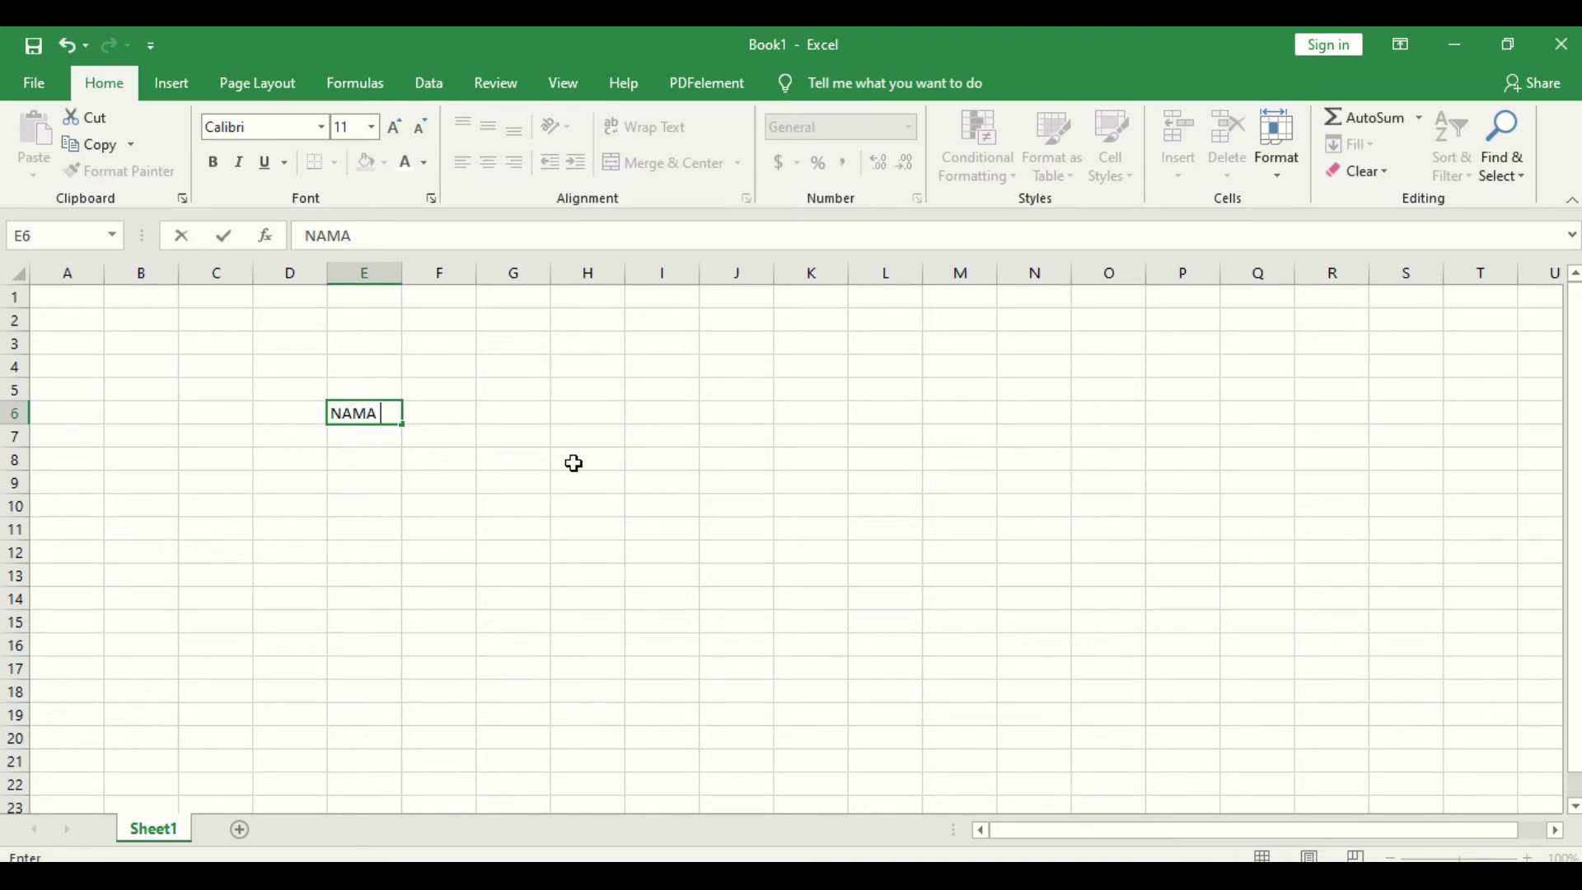
{"action": "type", "text": " PEGAWAI"}
{"action": "key", "text": "Tab"}
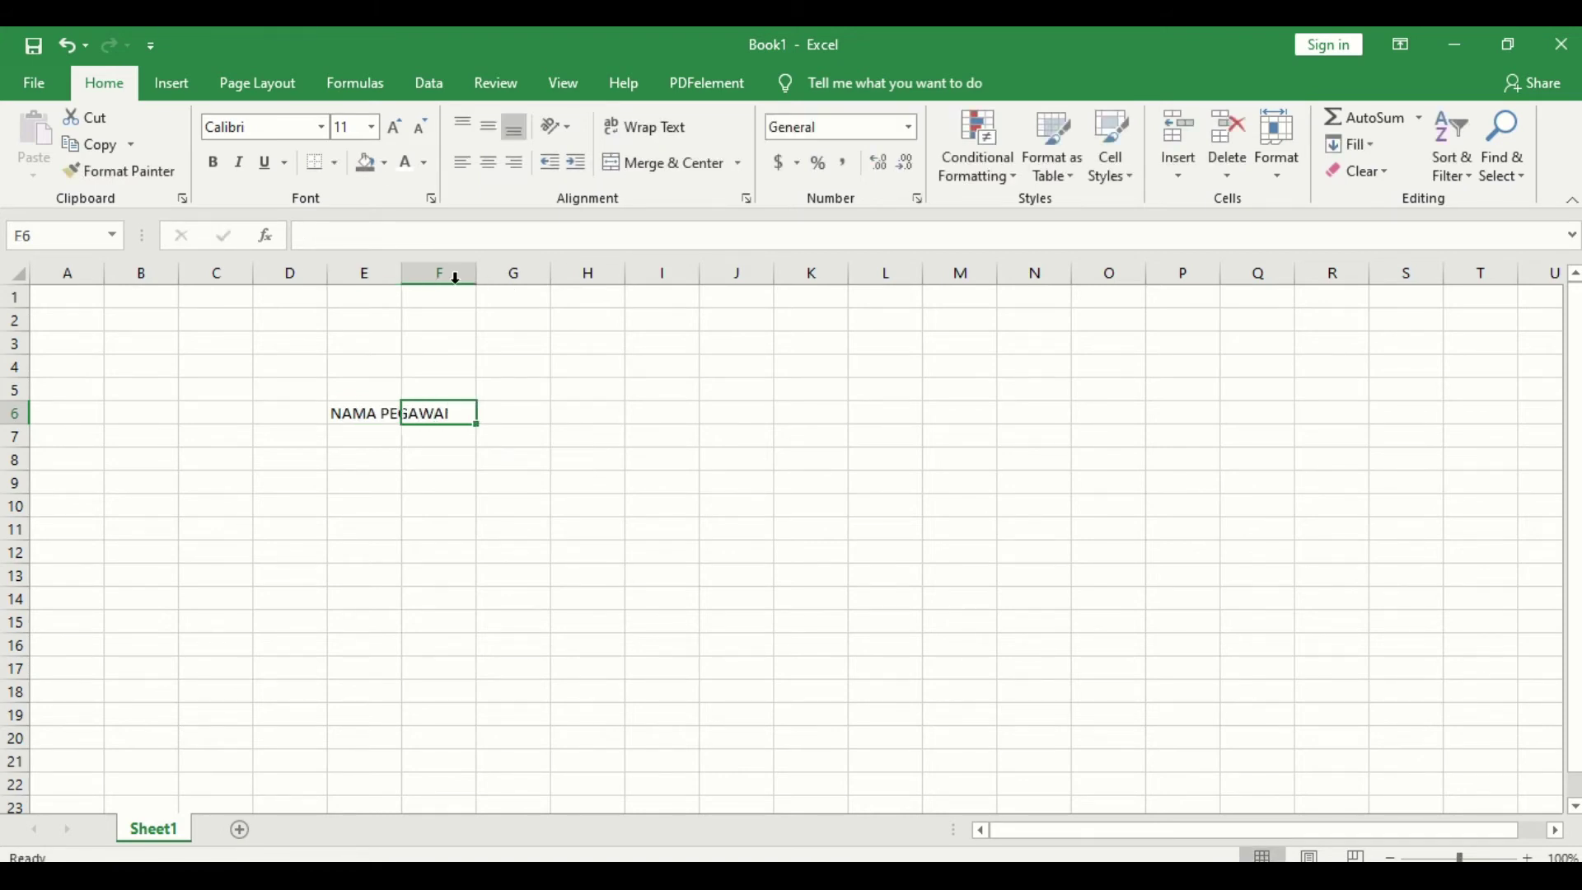
{"action": "left_click_drag", "start_coordinate": [410, 272], "coordinate": [572, 300]}
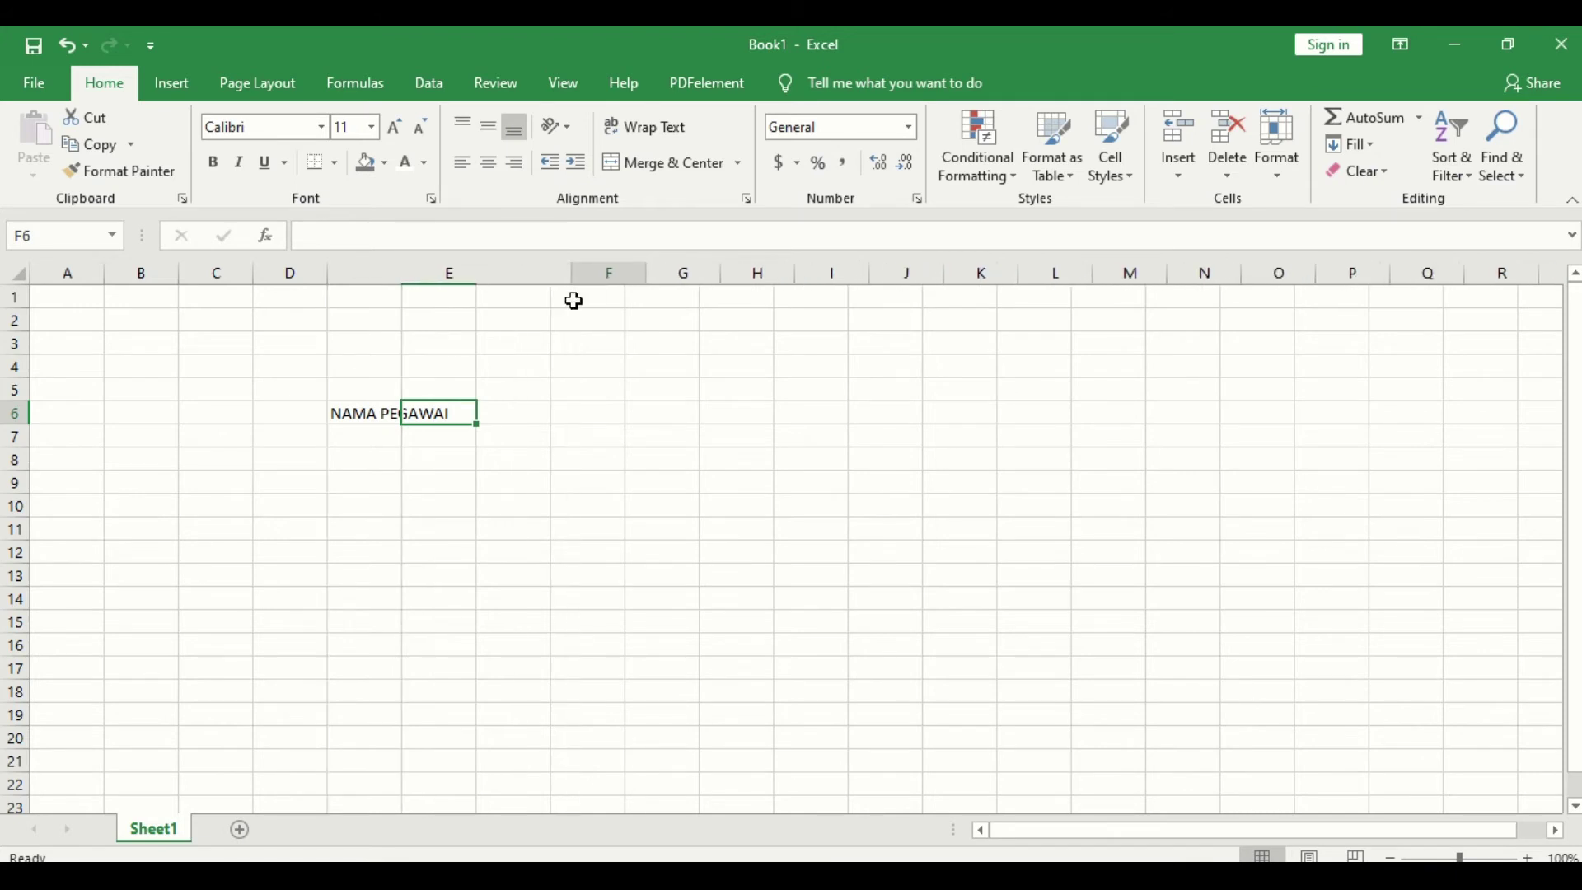
{"action": "type", "text": "NIK"}
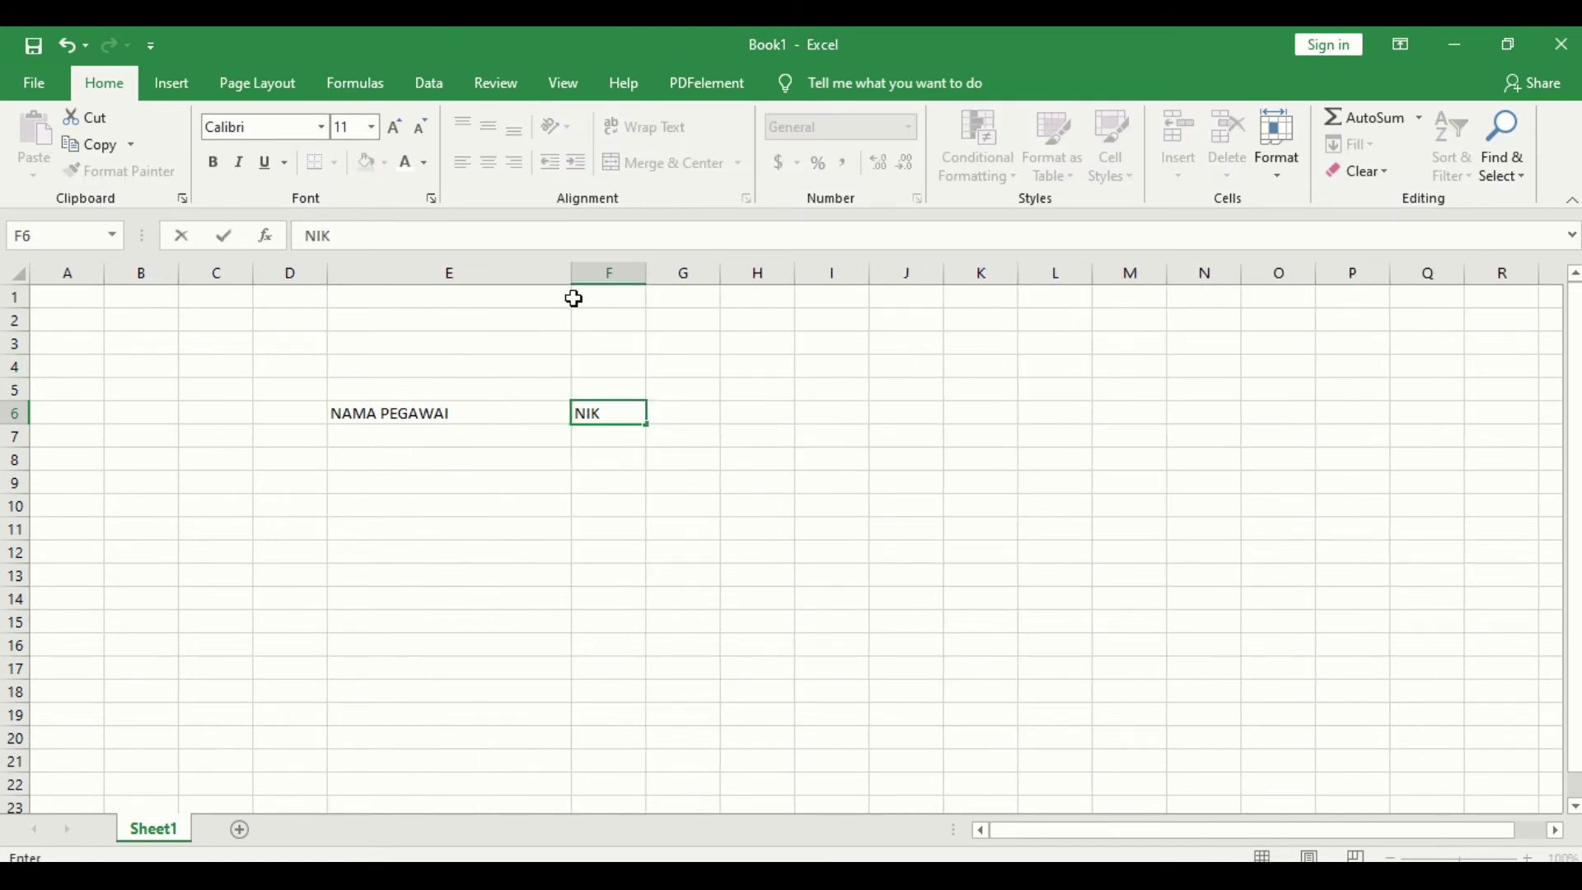
{"action": "left_click", "coordinate": [678, 410]}
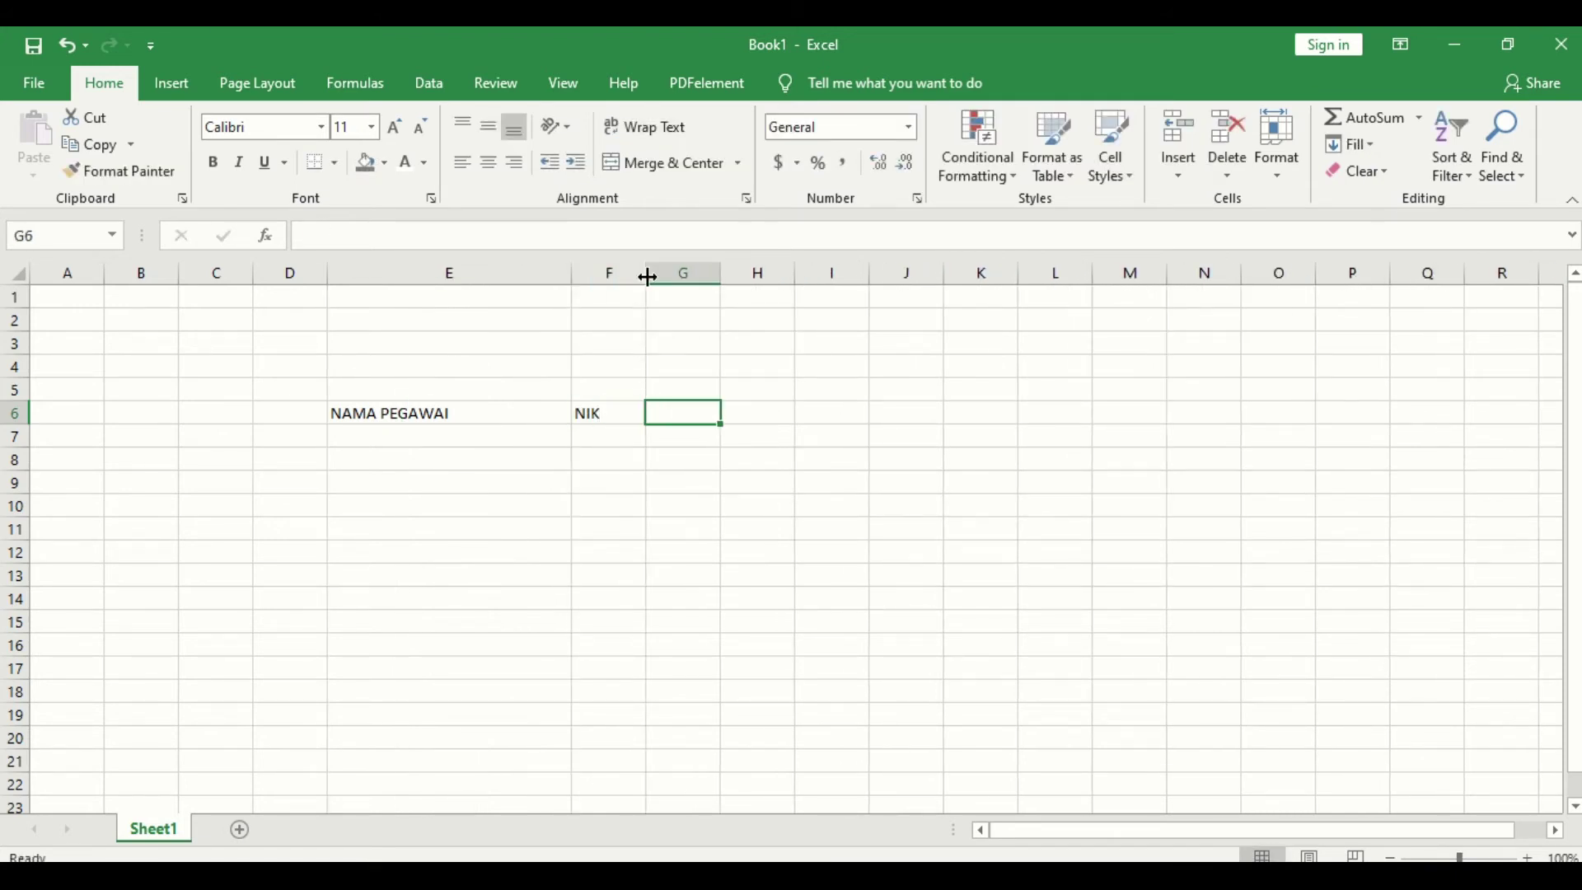
{"action": "left_click_drag", "start_coordinate": [643, 272], "coordinate": [795, 303]}
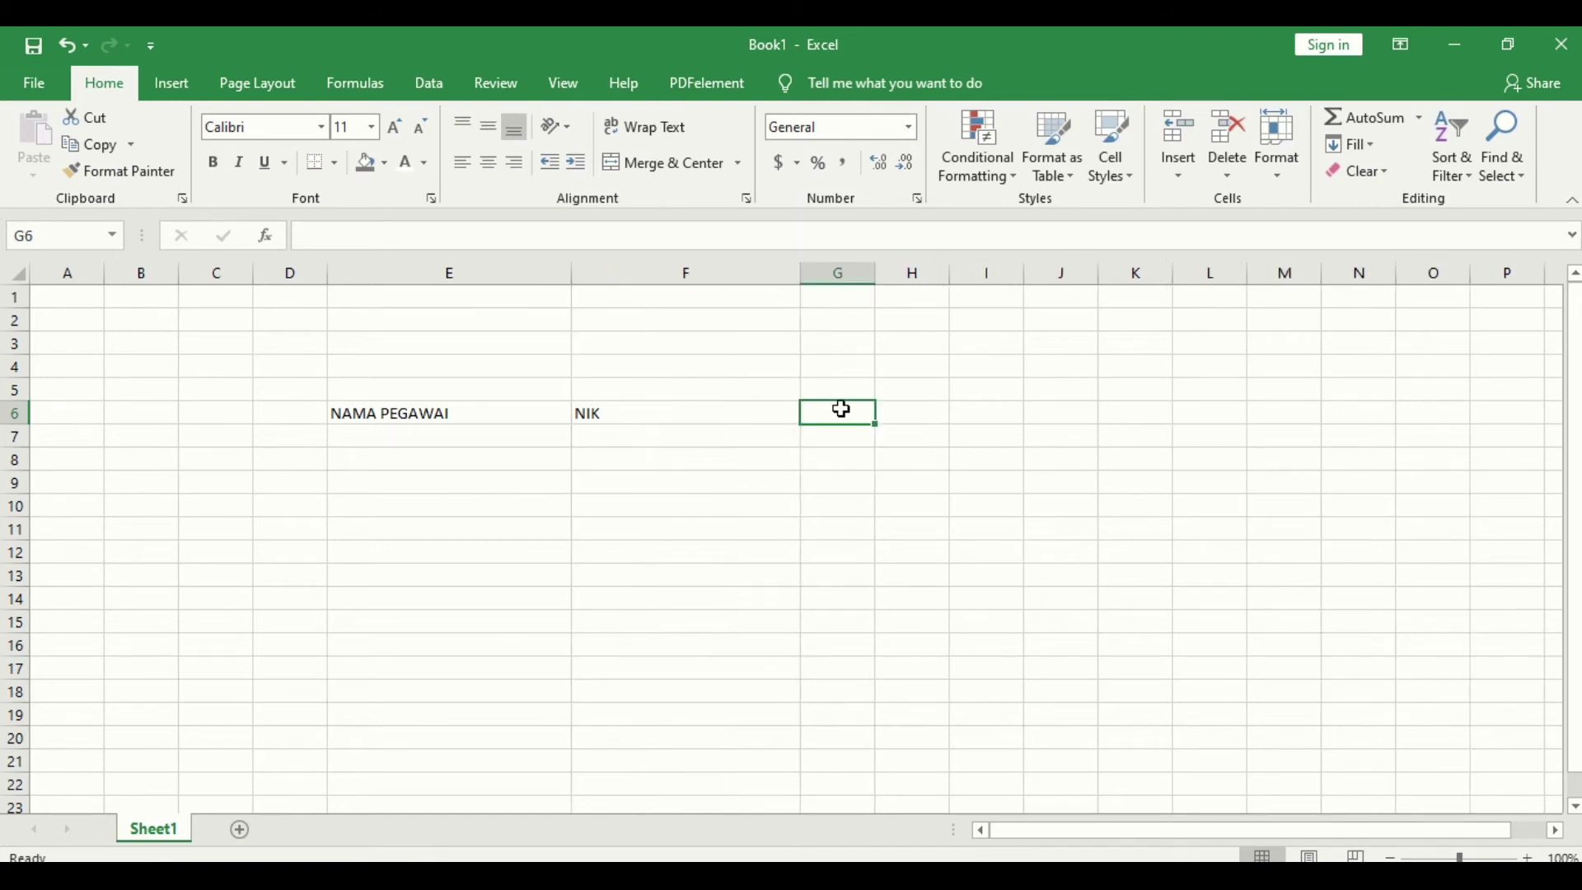
{"action": "type", "text": "TE"}
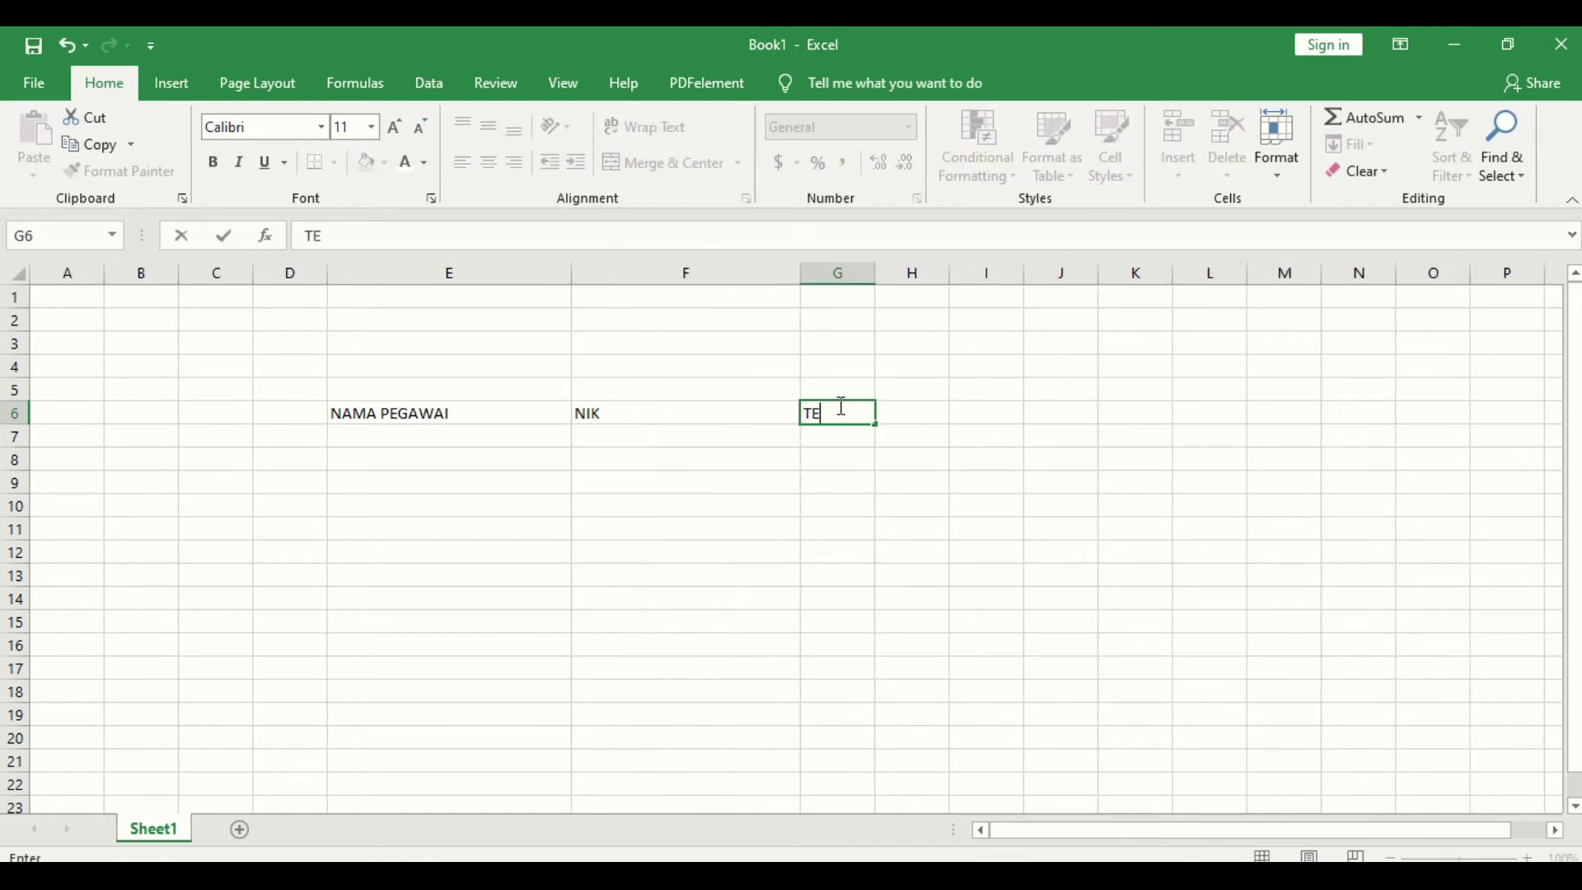
{"action": "type", "text": "MPAT TUGAS"}
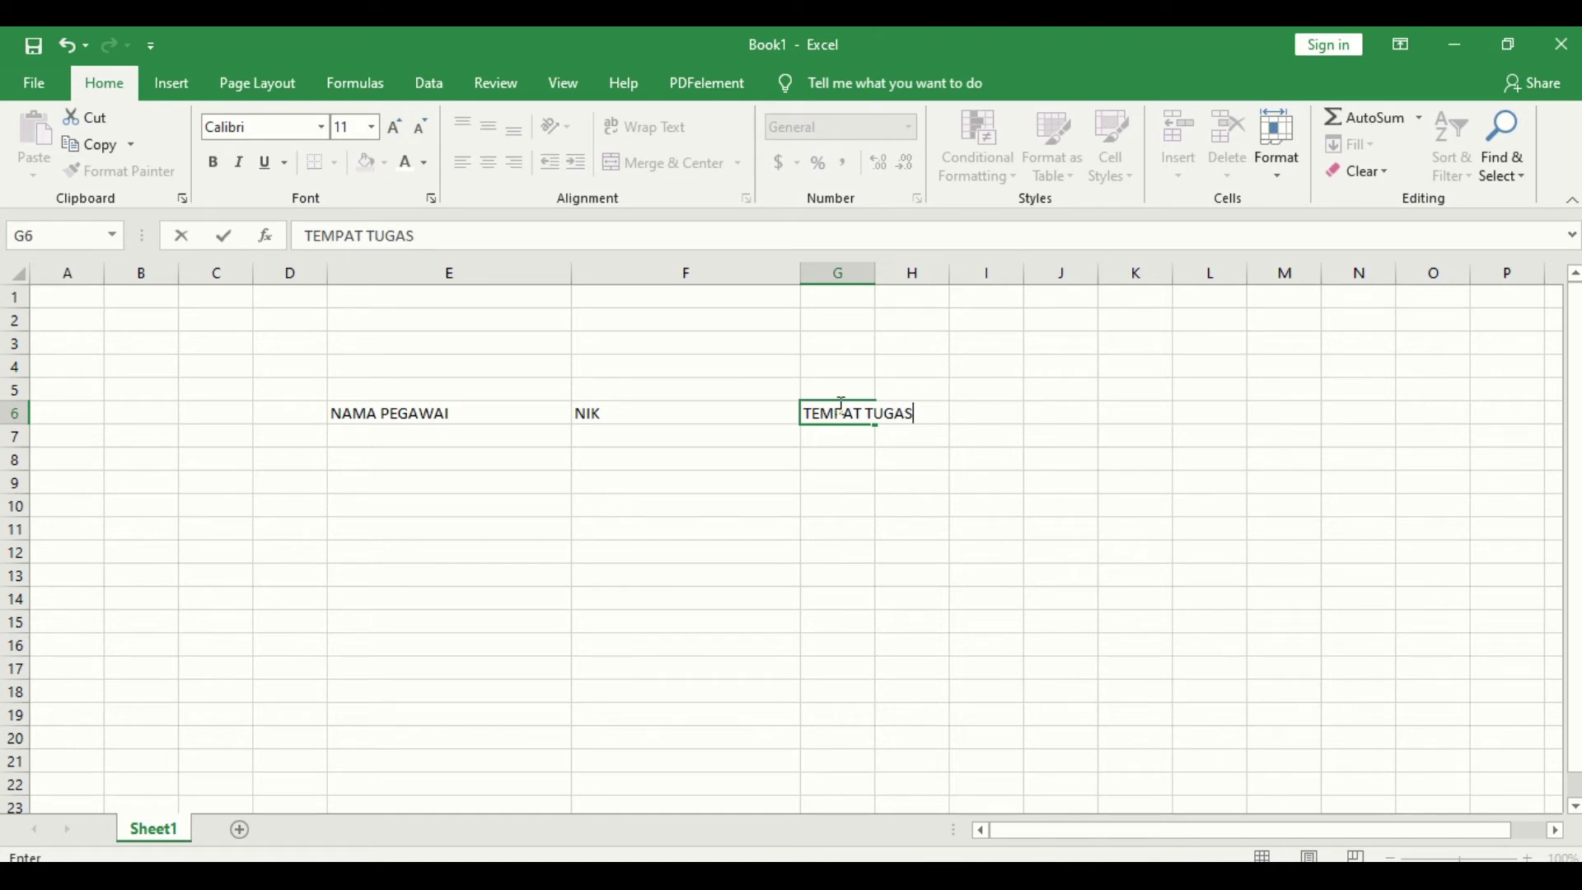
{"action": "key", "text": "Return"}
{"action": "left_click_drag", "start_coordinate": [877, 278], "coordinate": [955, 280]}
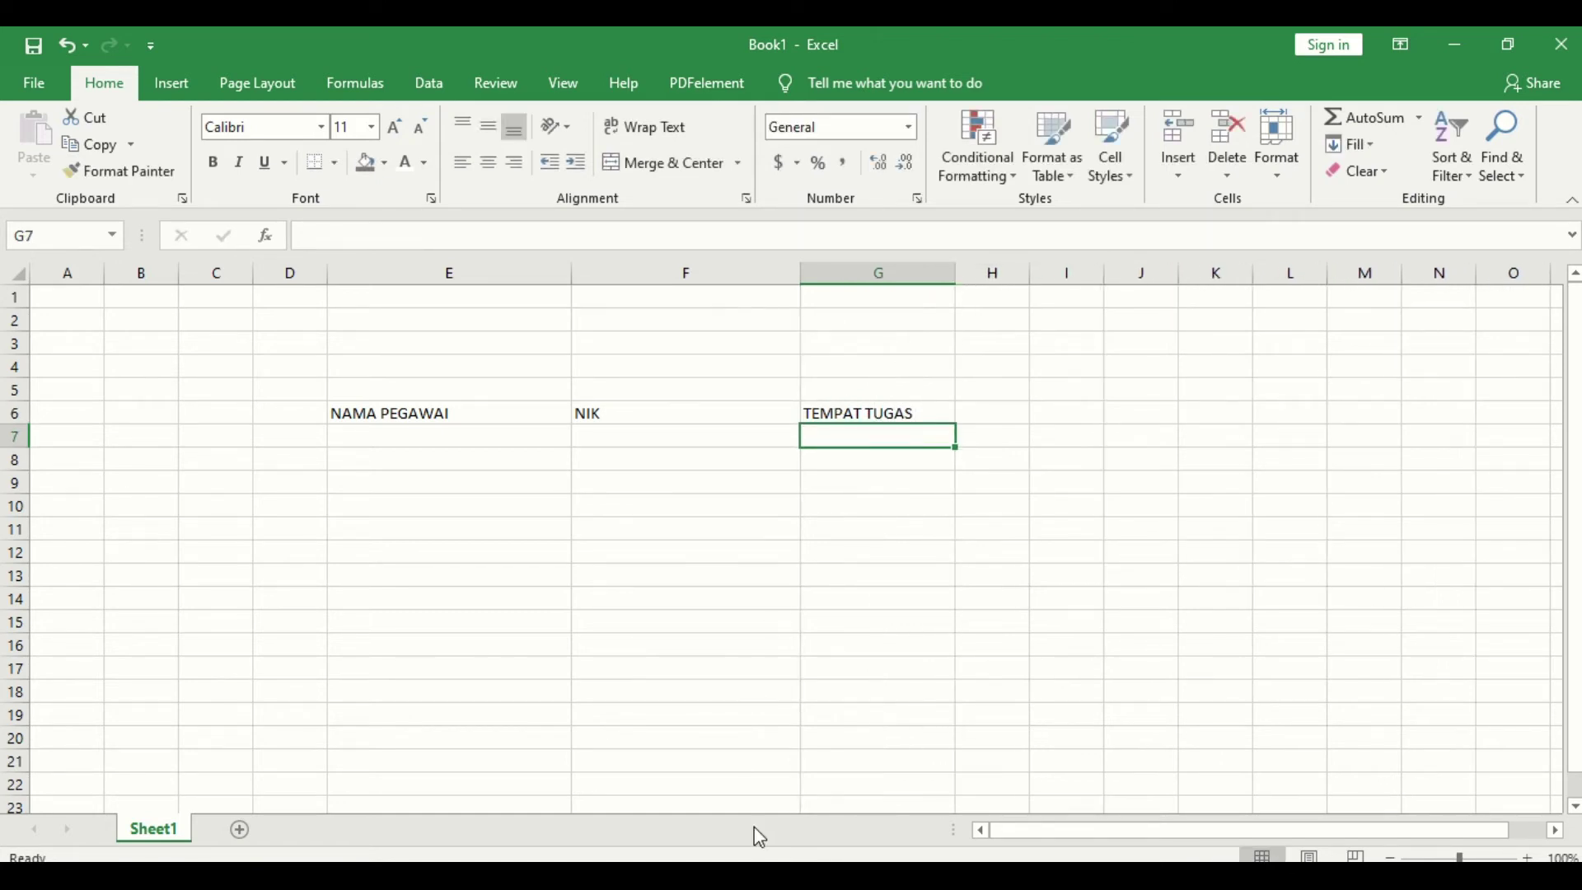
{"action": "mouse_move", "coordinate": [712, 877]}
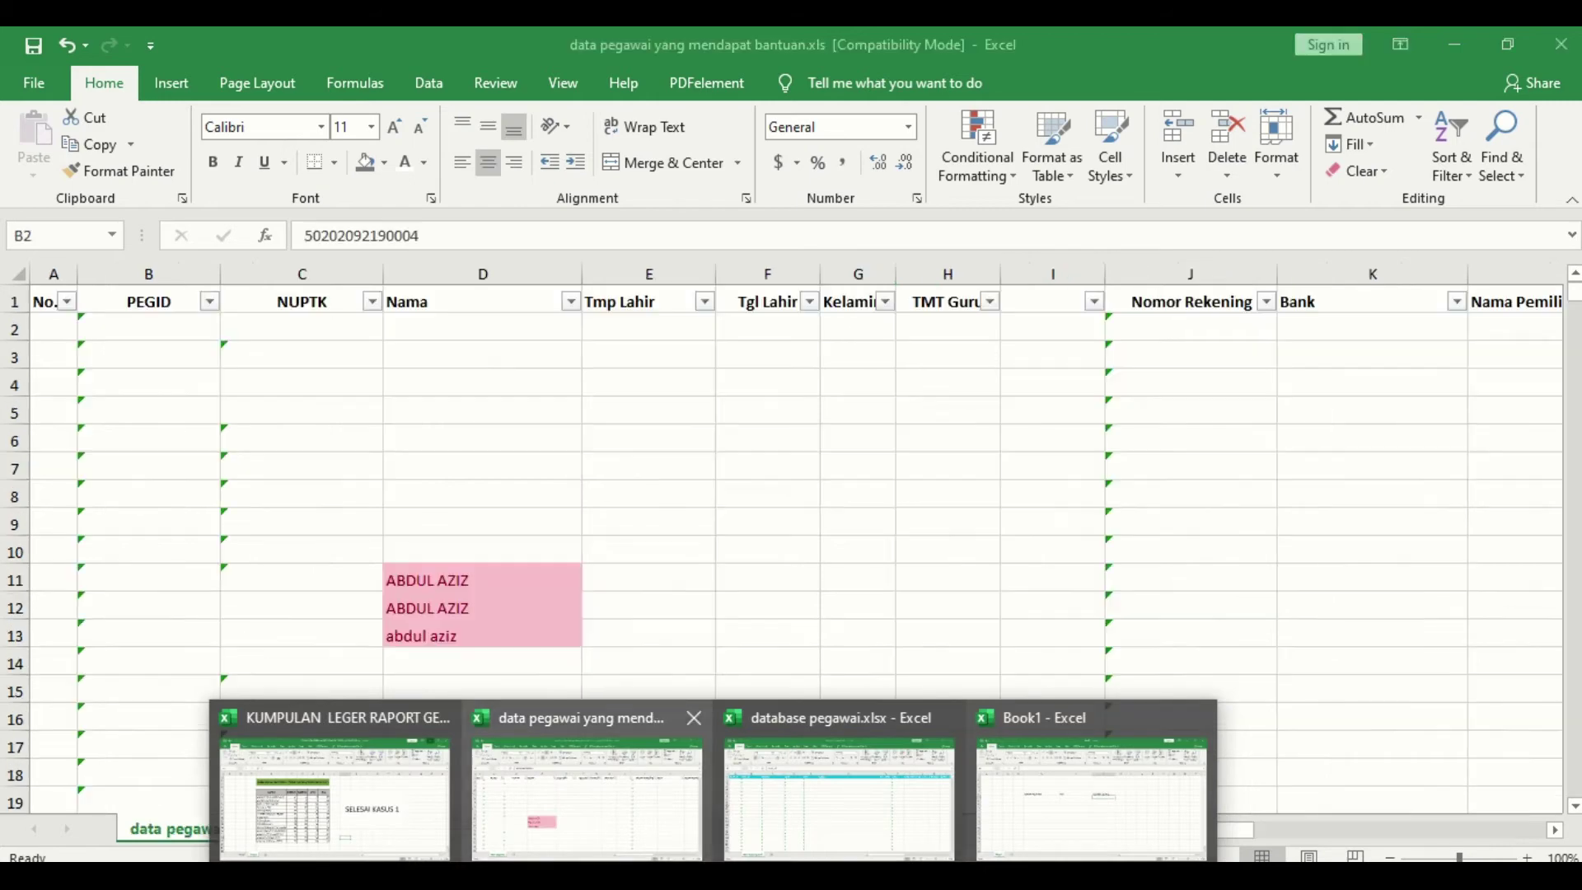
Step: Scan database pegawai.xlsx headers from NIK to INSTANSI, then return to the bantuan workbook
{"action": "mouse_move", "coordinate": [853, 804]}
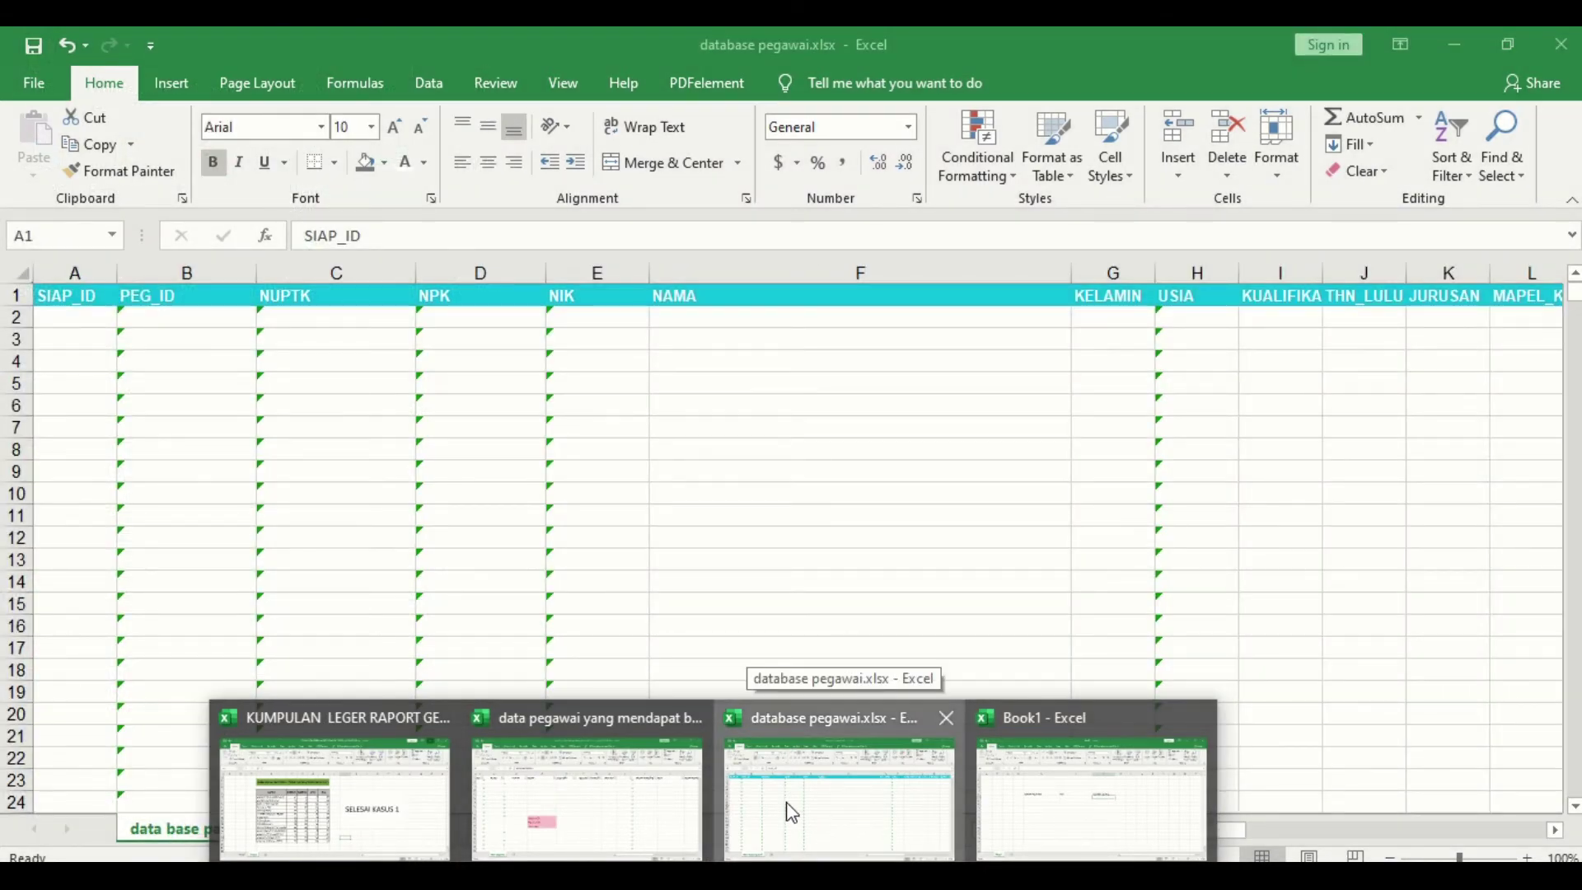
{"action": "left_click", "coordinate": [791, 811]}
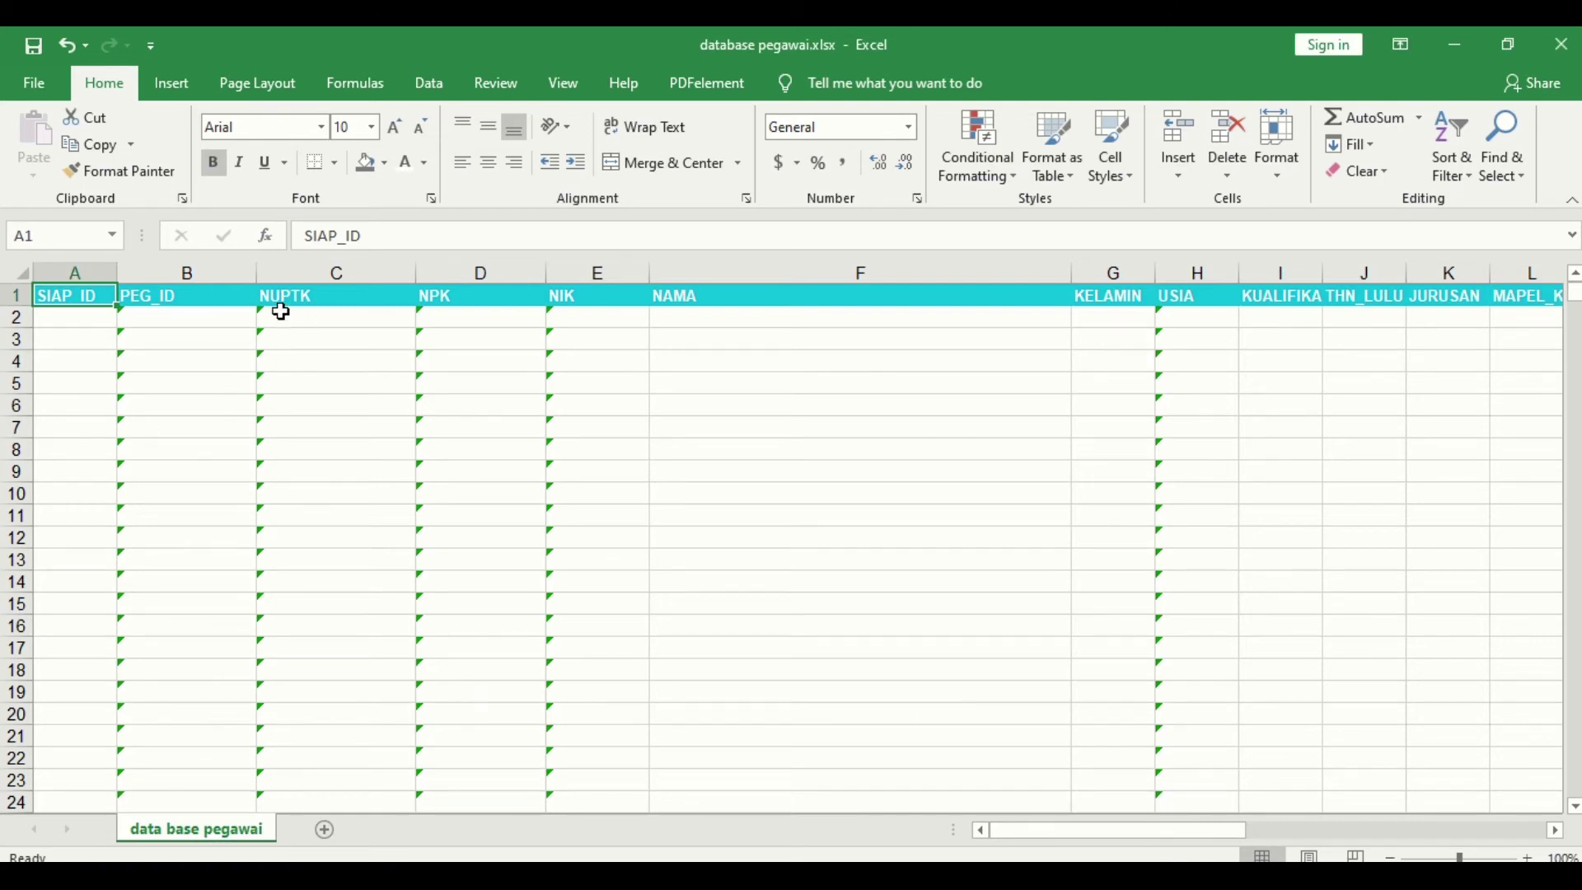
{"action": "left_click", "coordinate": [587, 295]}
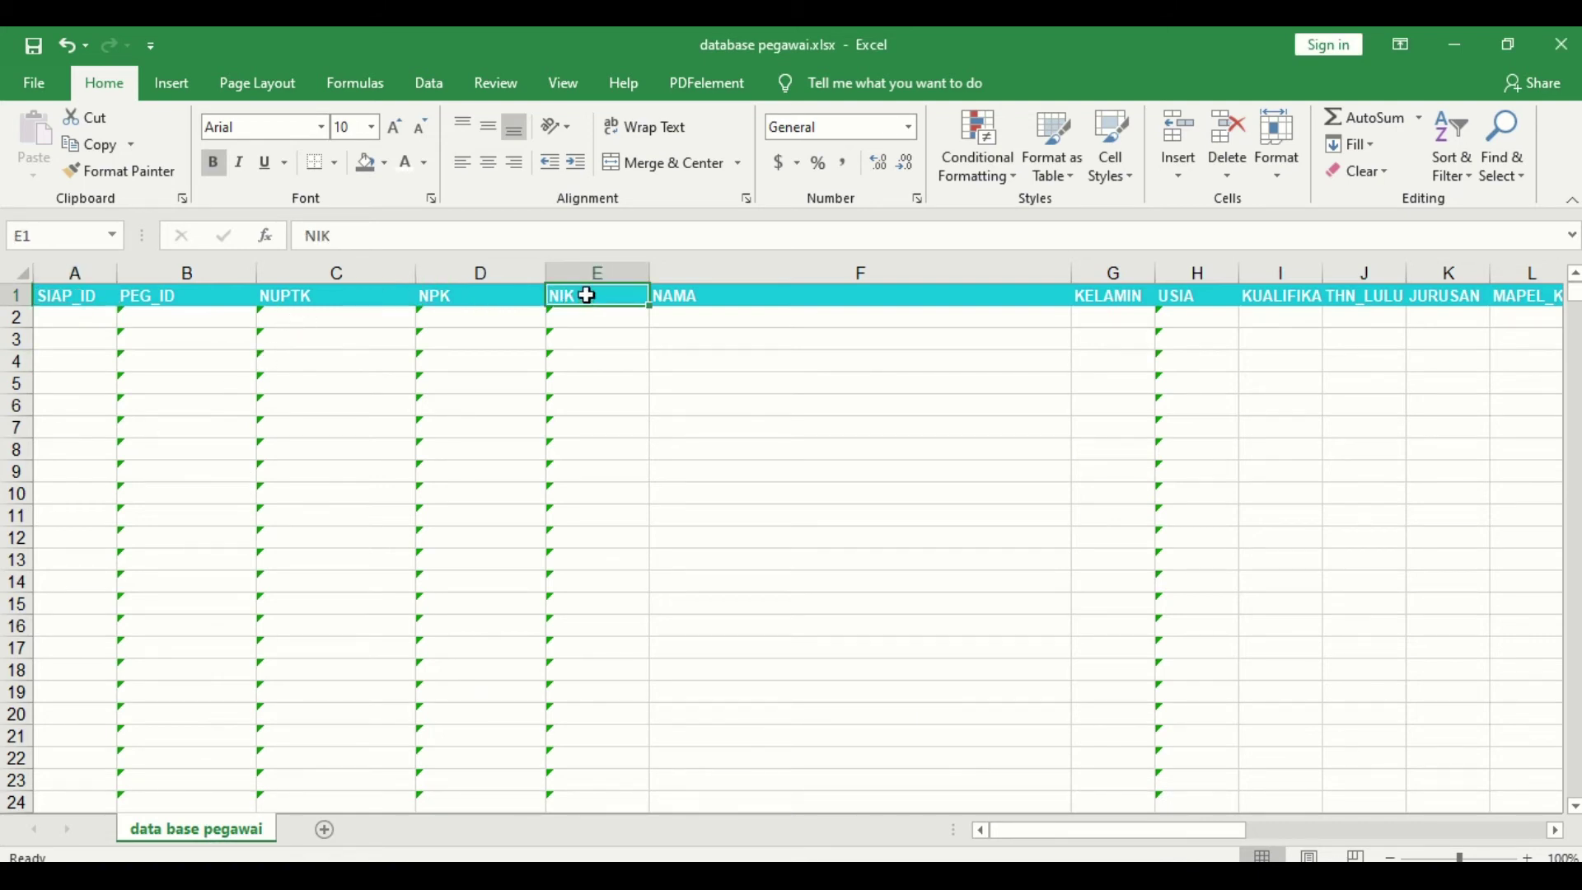
{"action": "key", "text": "Right"}
{"action": "key", "text": "Right"}
{"action": "key", "text": "Right"}
{"action": "key", "text": "Right"}
{"action": "key", "text": "Right"}
{"action": "key", "text": "Right"}
{"action": "key", "text": "Right"}
{"action": "key", "text": "Right"}
{"action": "key", "text": "Right"}
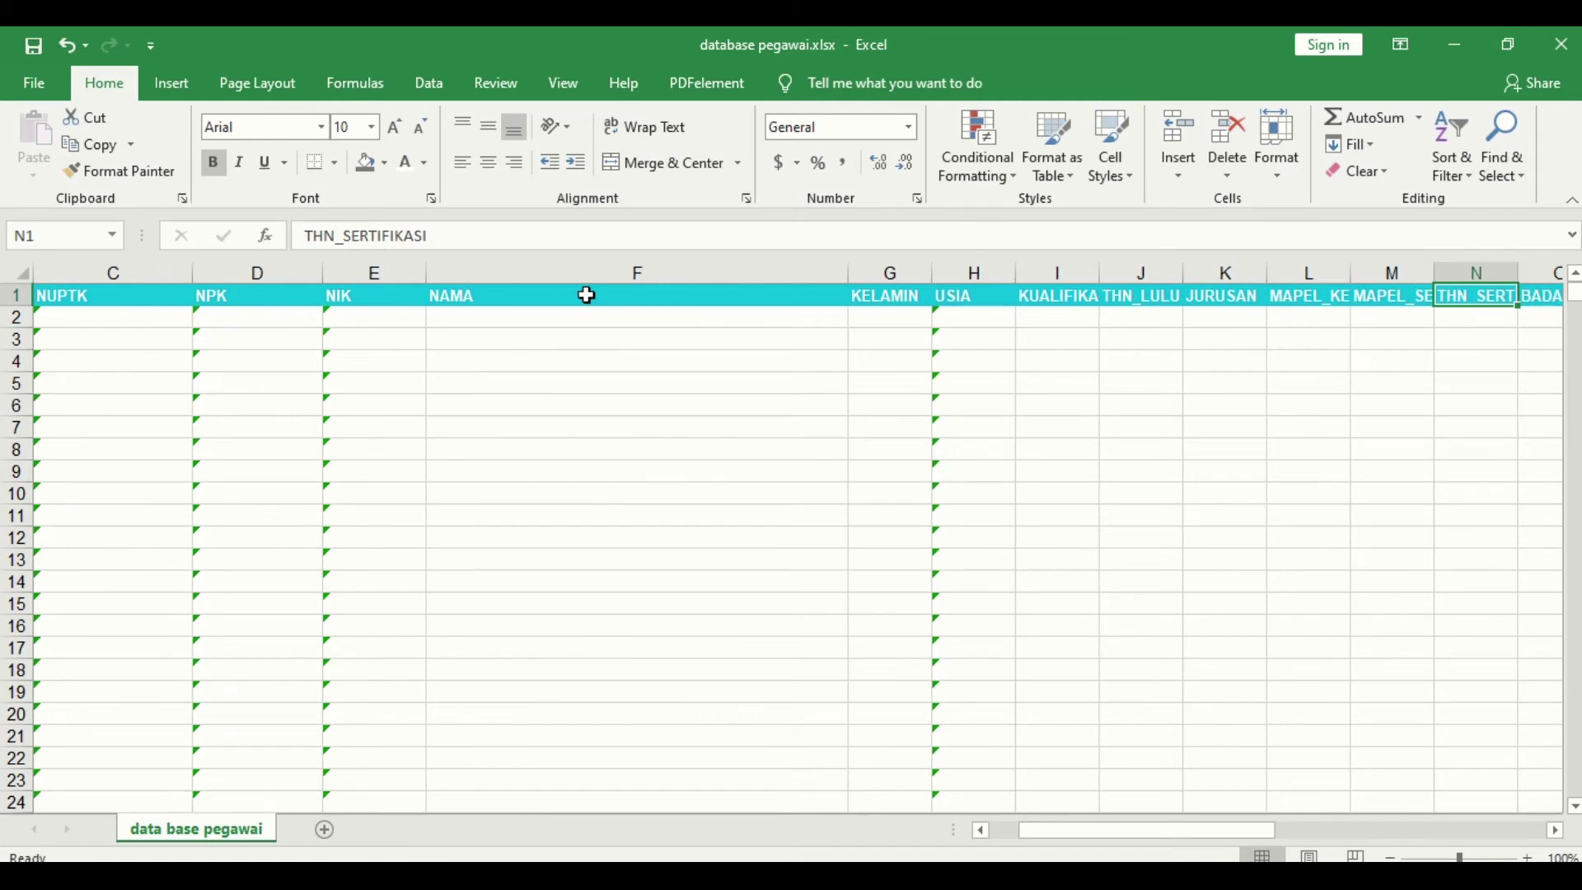
{"action": "key", "text": "Left"}
{"action": "key", "text": "Left"}
{"action": "key", "text": "Left"}
{"action": "key", "text": "Left"}
{"action": "key", "text": "Right"}
{"action": "key", "text": "Right"}
{"action": "key", "text": "Right"}
{"action": "key", "text": "Right"}
{"action": "key", "text": "Right"}
{"action": "key", "text": "Right"}
{"action": "key", "text": "Right"}
{"action": "key", "text": "Right"}
{"action": "key", "text": "Right"}
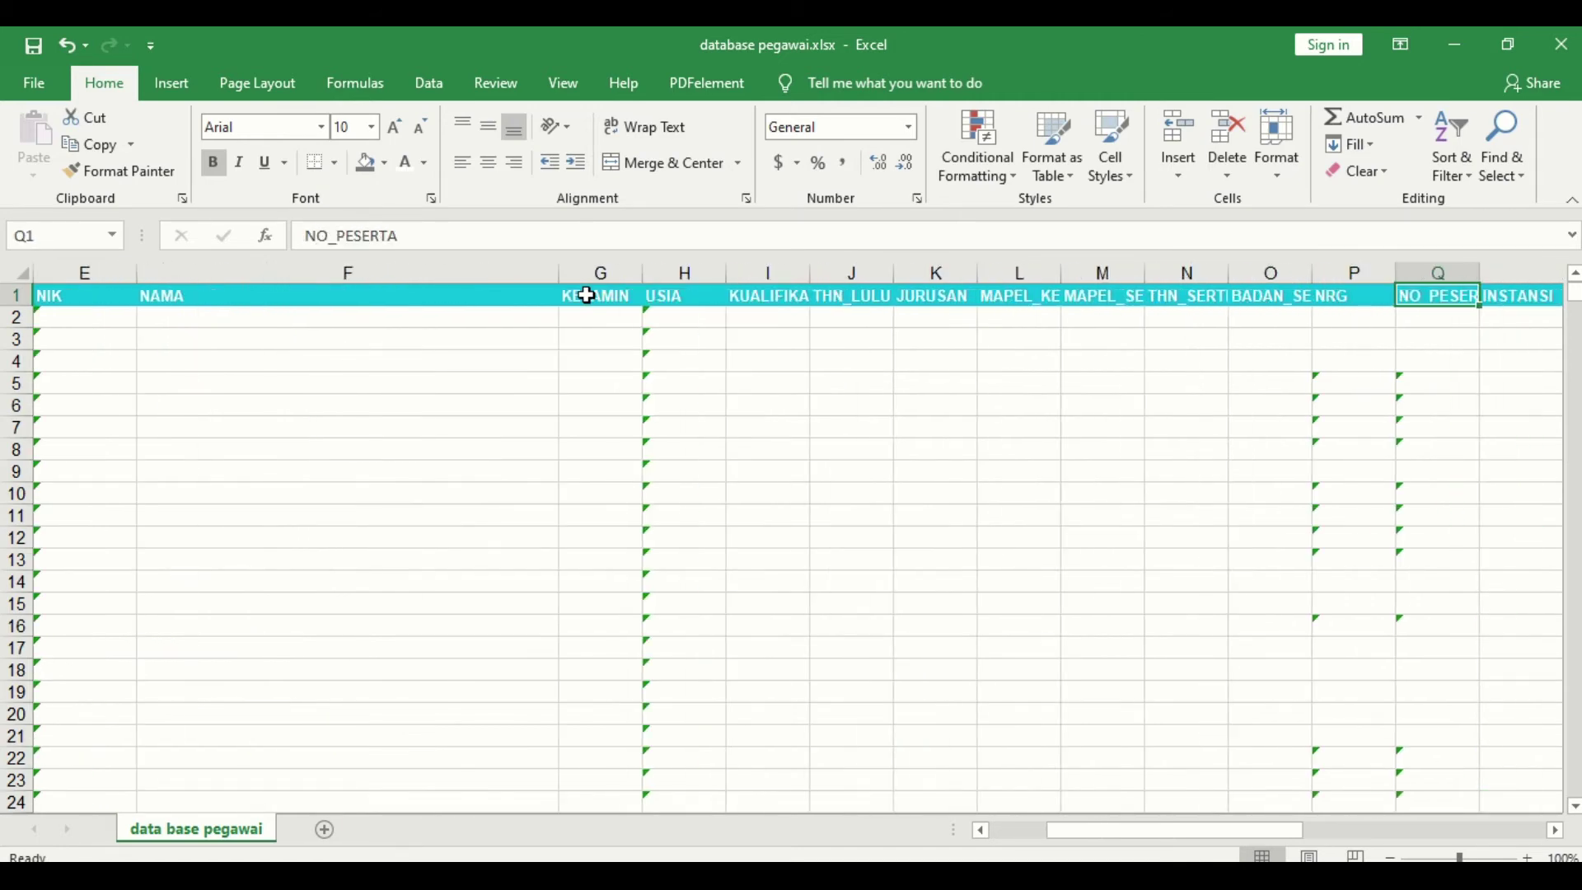
{"action": "key", "text": "Right"}
{"action": "key", "text": "Left"}
{"action": "key", "text": "Left"}
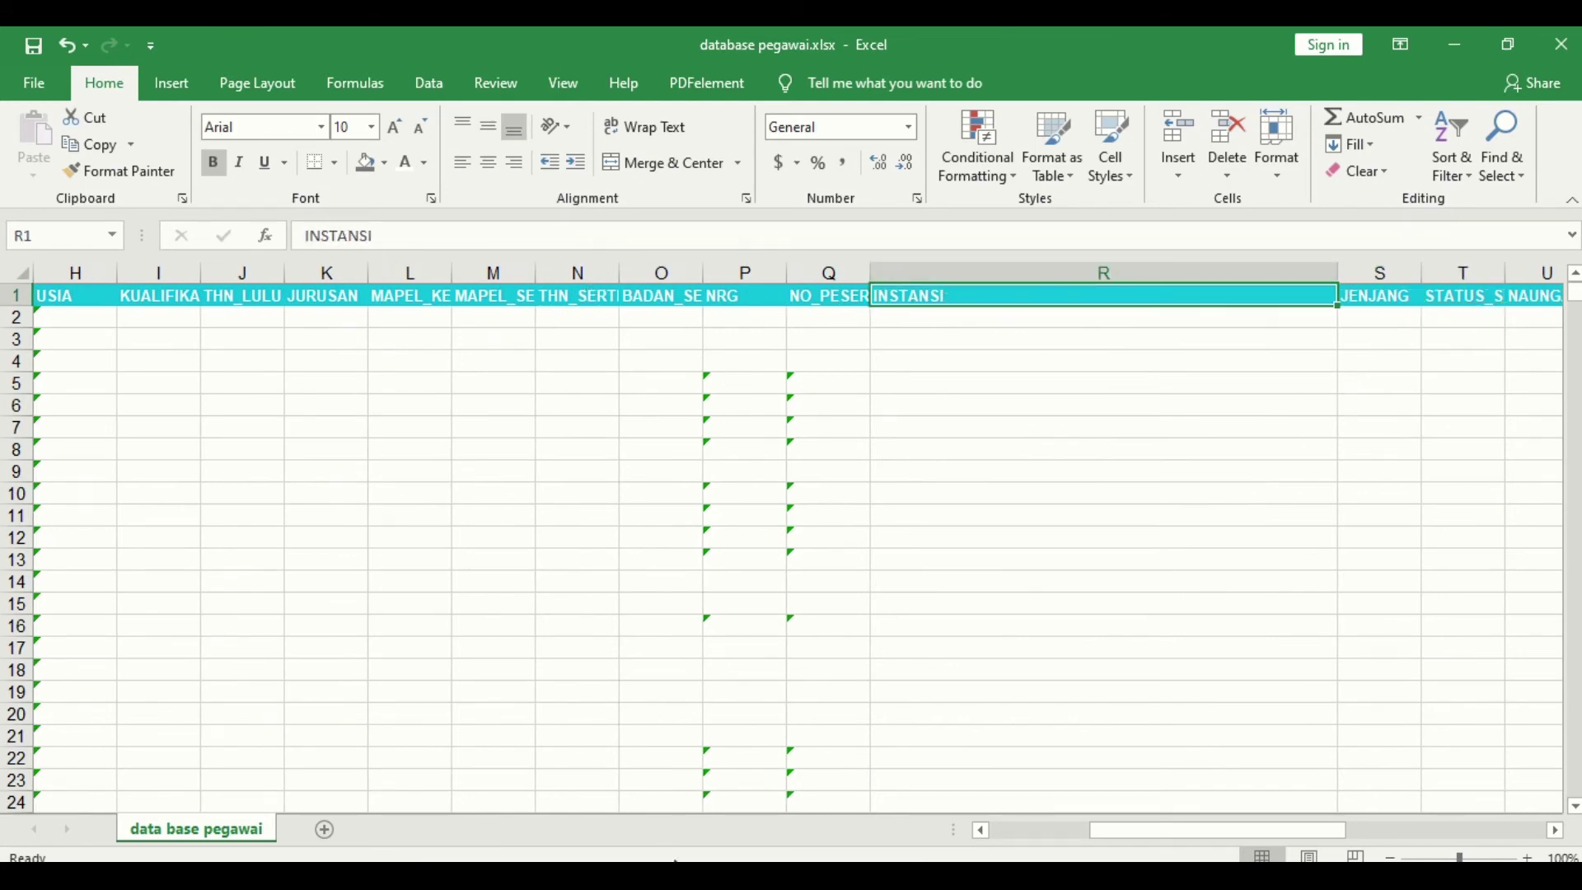
{"action": "left_click", "coordinate": [712, 879]}
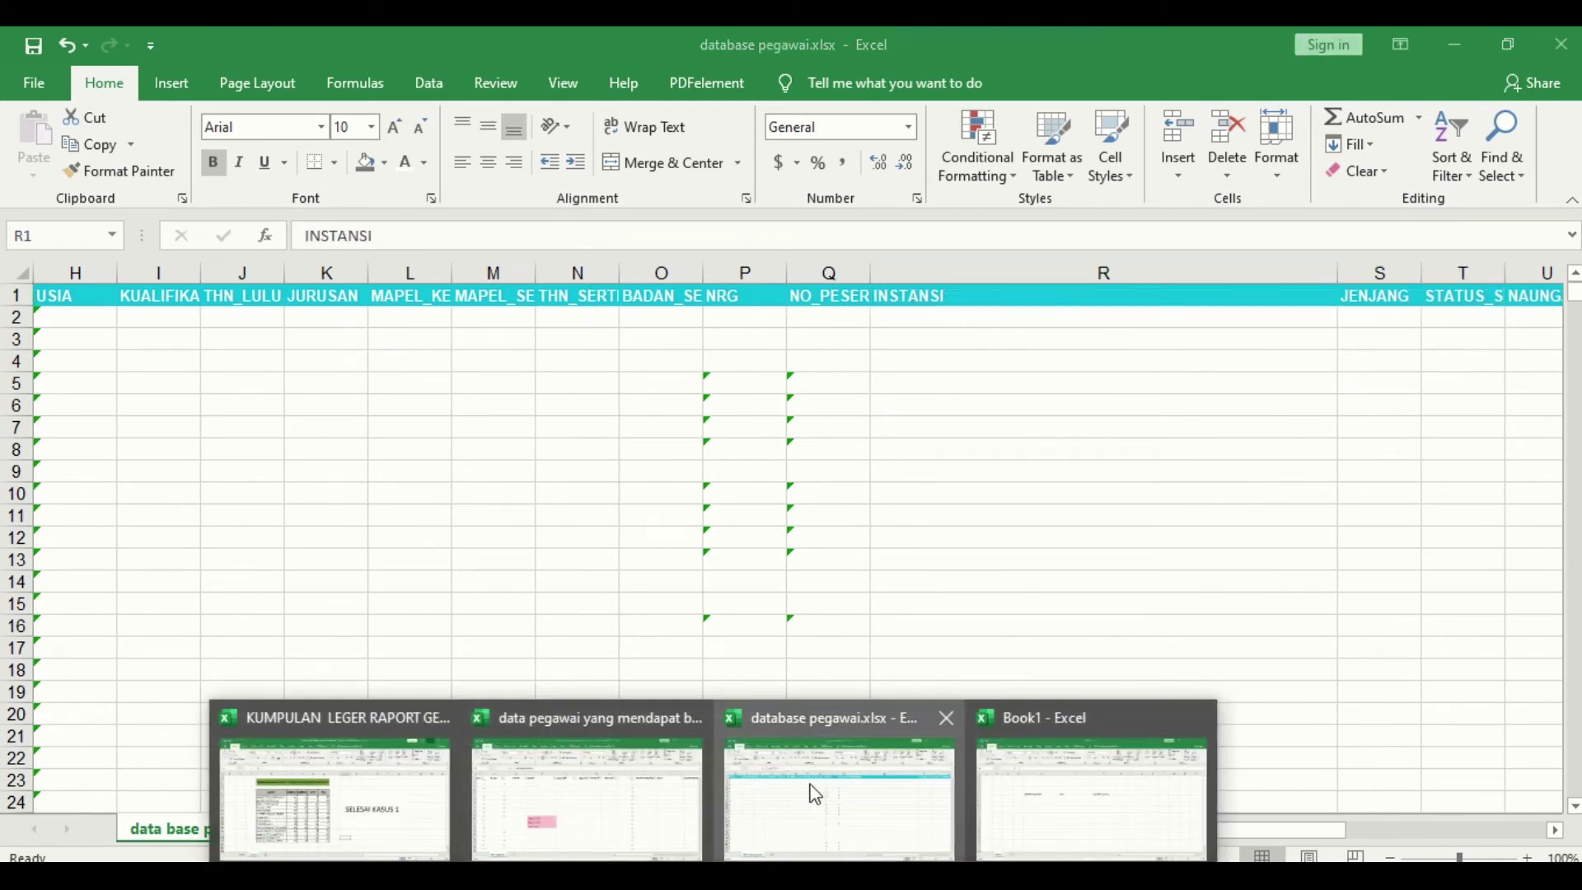
{"action": "left_click", "coordinate": [638, 811]}
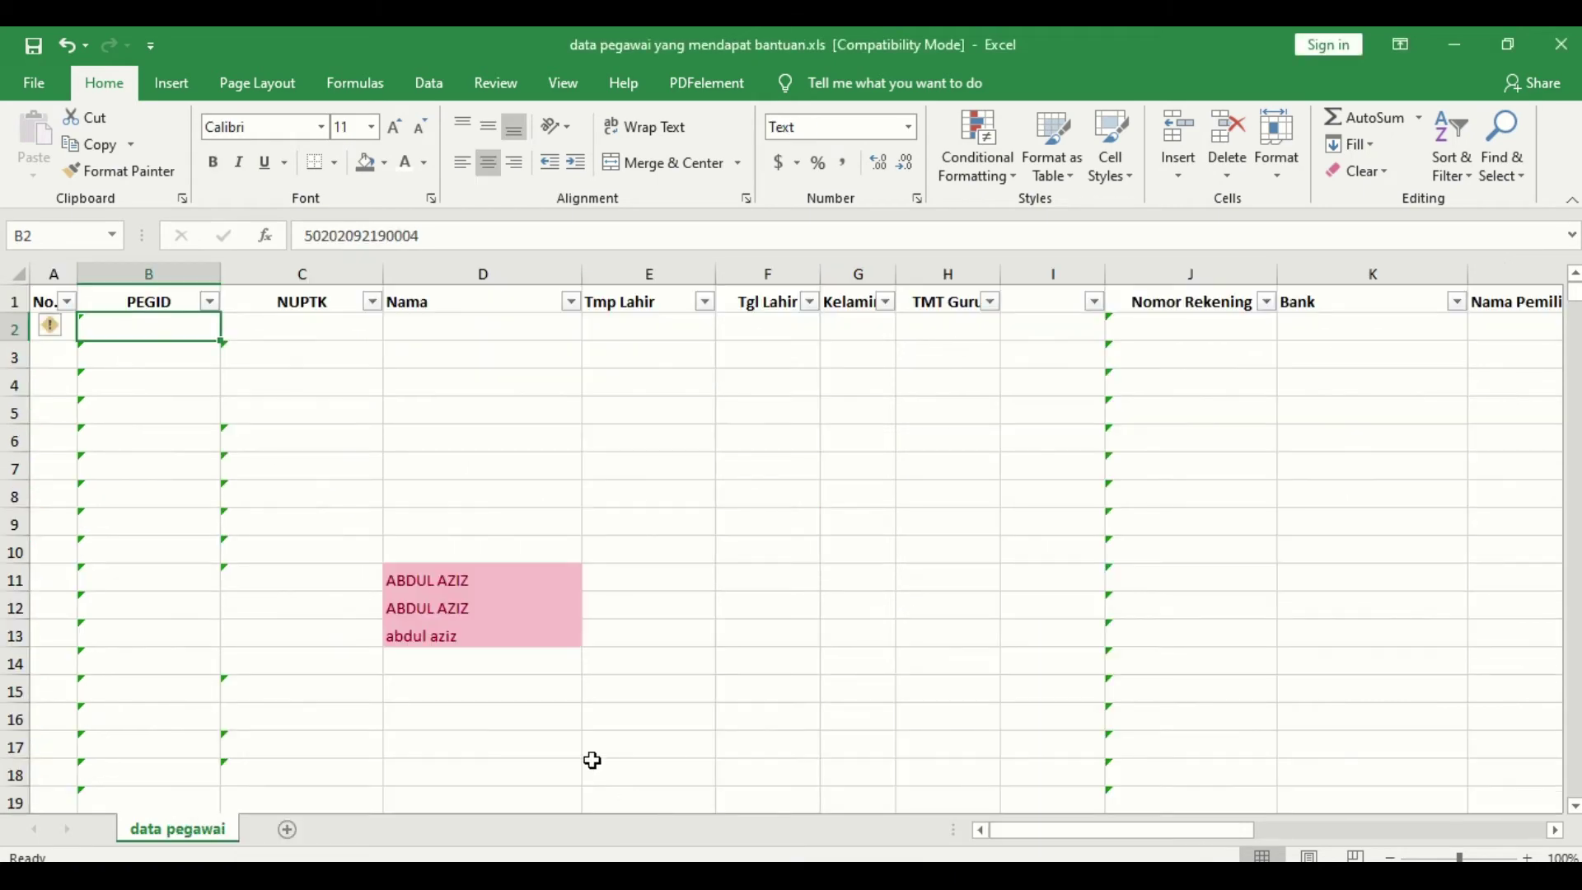
{"action": "left_click", "coordinate": [171, 301]}
{"action": "key", "text": "Right"}
{"action": "key", "text": "Right"}
{"action": "key", "text": "Right"}
{"action": "key", "text": "Right"}
{"action": "key", "text": "Right"}
{"action": "key", "text": "Right"}
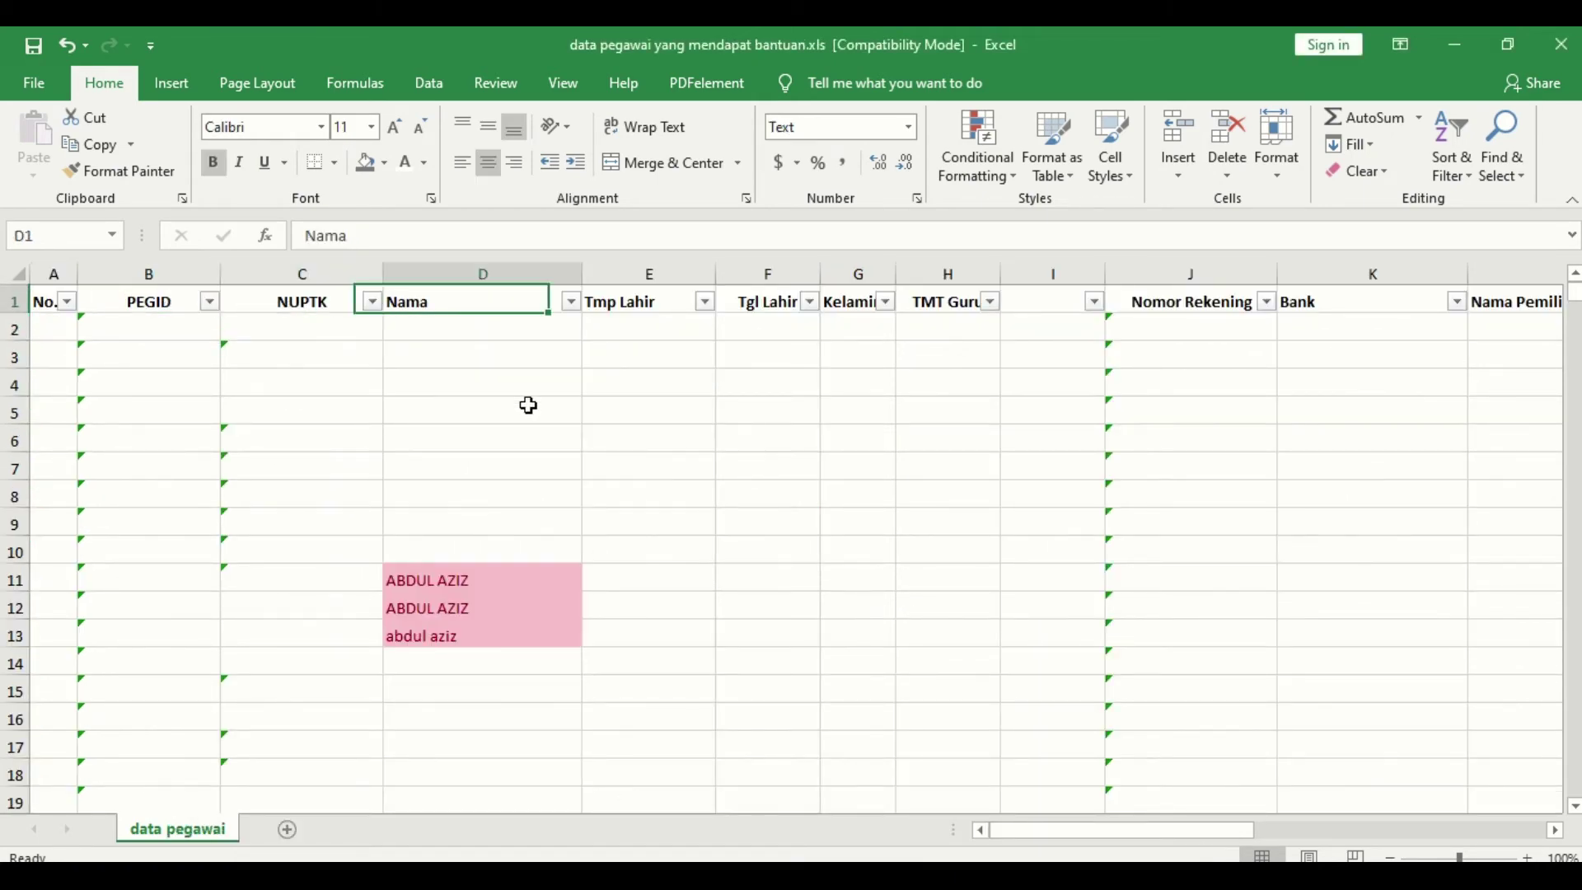
{"action": "key", "text": "Right"}
{"action": "key", "text": "Right"}
{"action": "key", "text": "Right"}
{"action": "key", "text": "Home"}
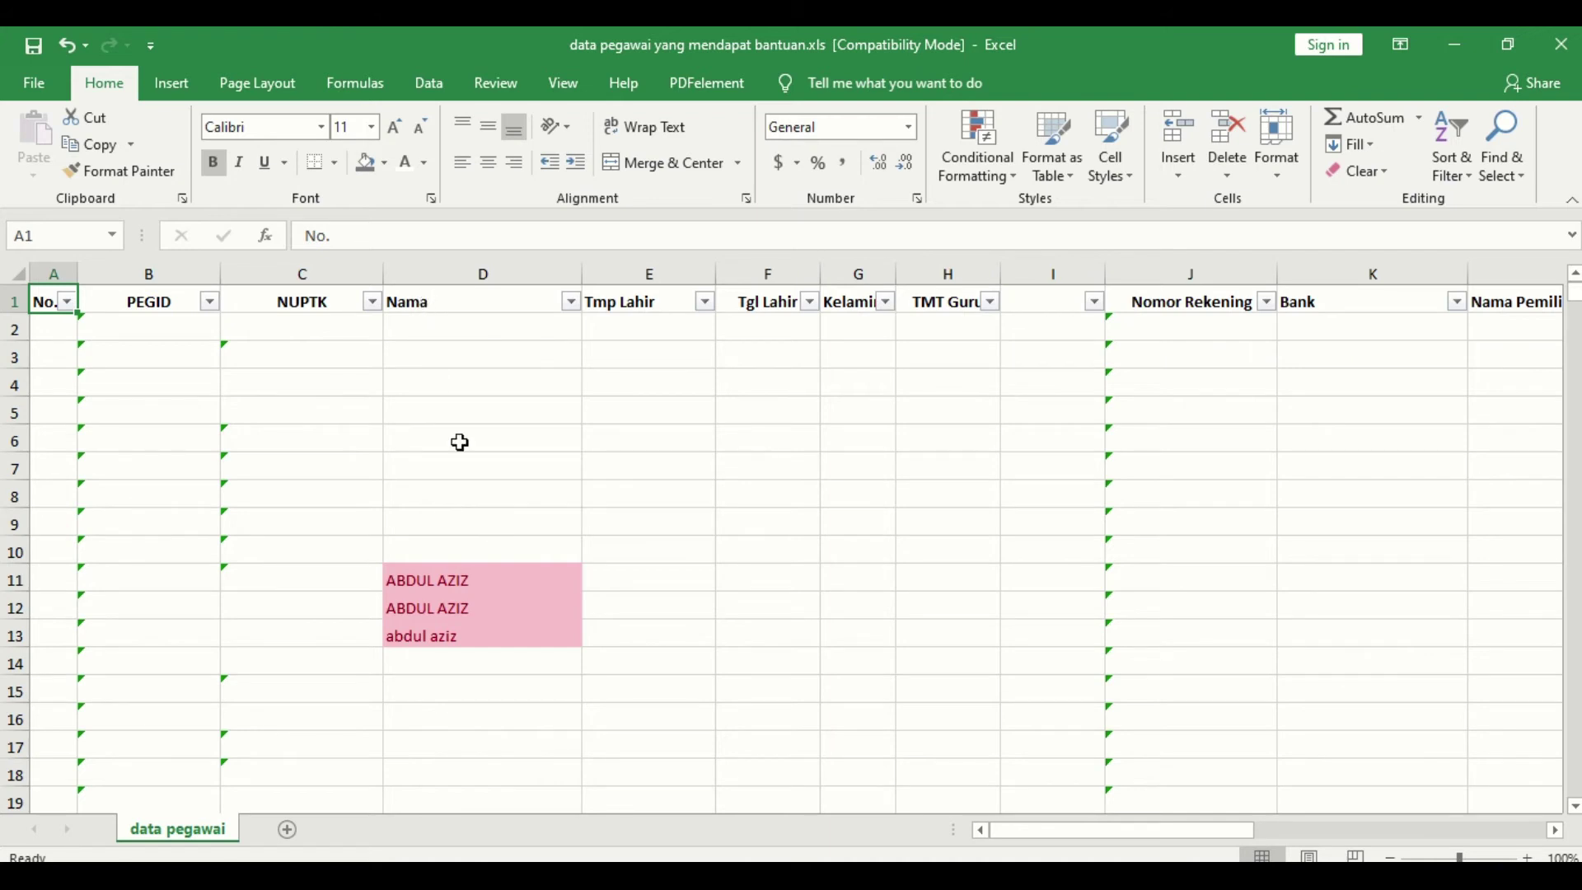
{"action": "left_click_drag", "start_coordinate": [429, 584], "coordinate": [417, 629]}
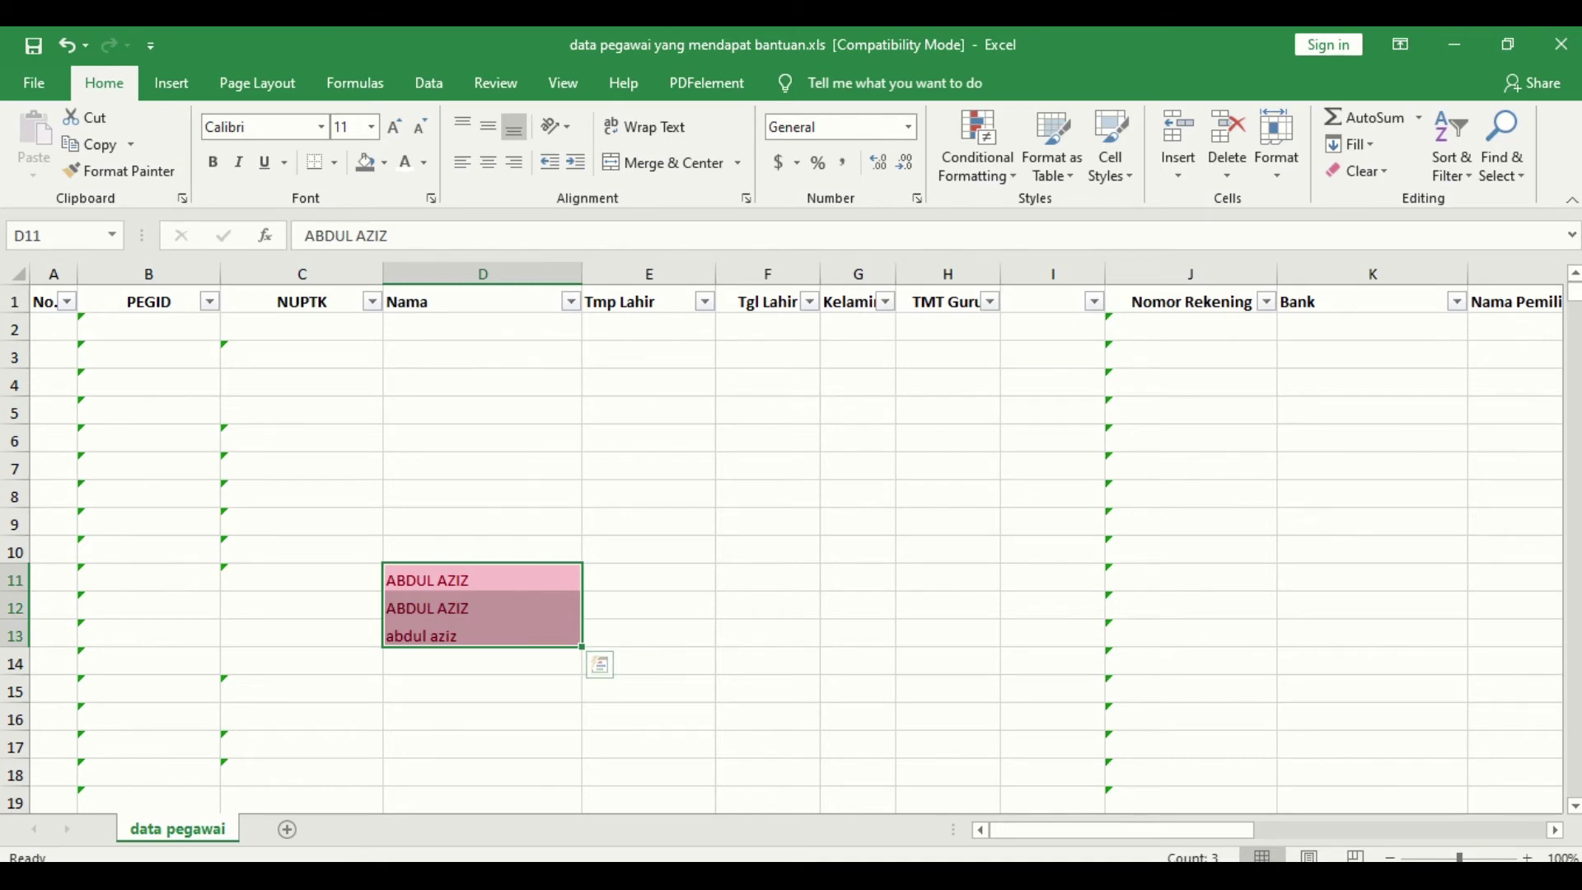
Step: Return to database pegawai.xlsx and select the first USIA value
{"action": "left_click", "coordinate": [713, 876]}
{"action": "left_click", "coordinate": [873, 819]}
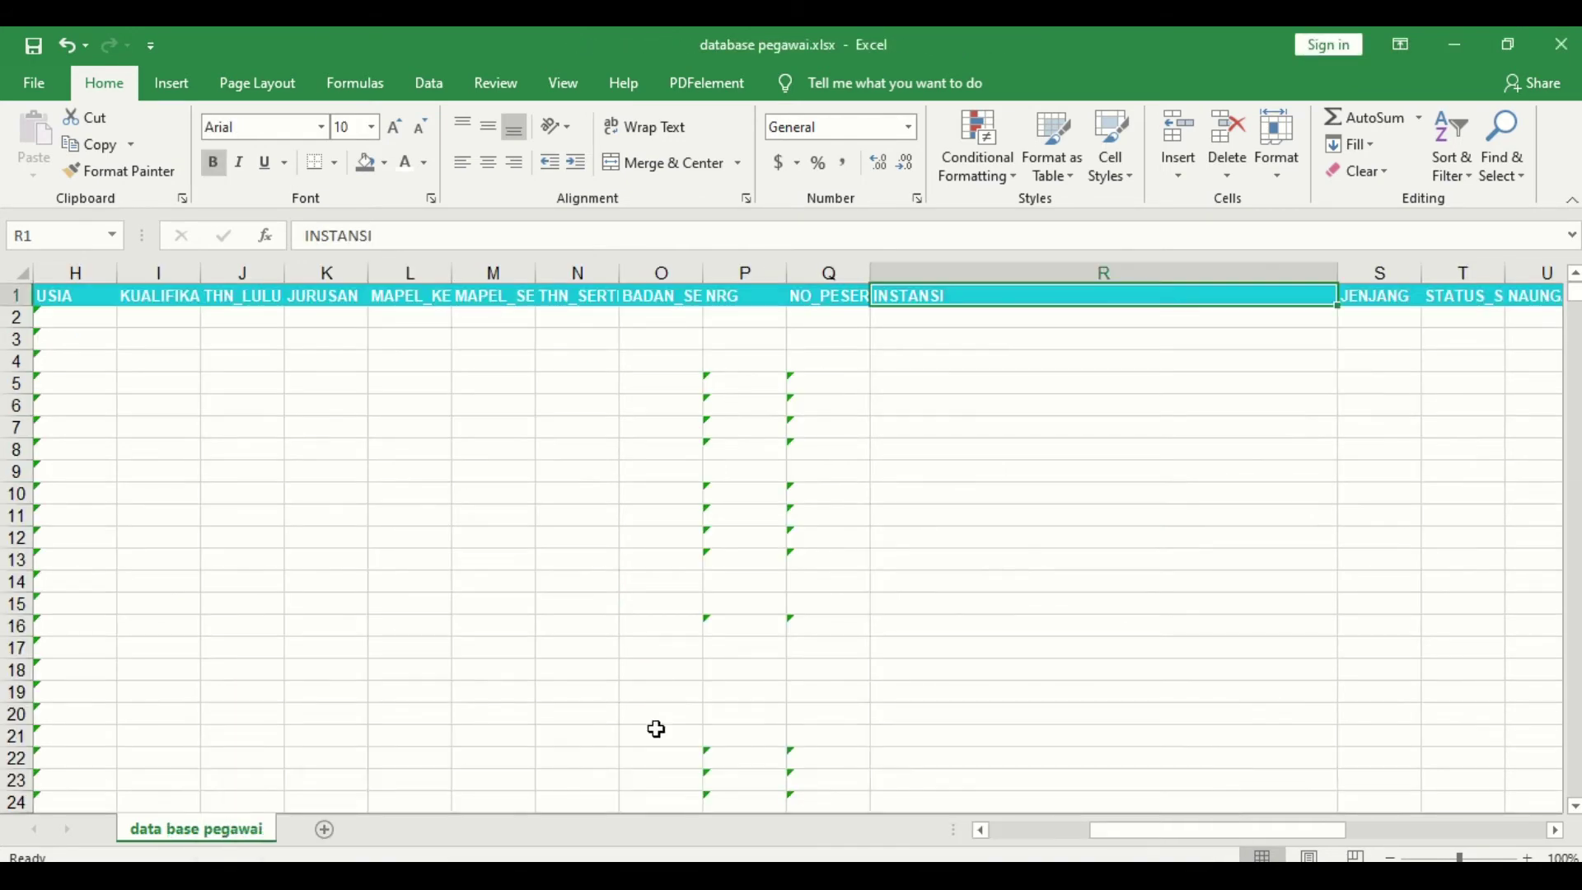
{"action": "left_click", "coordinate": [72, 317]}
Step: Jump to the last data row in database pegawai.xlsx, then switch to the bantuan workbook
{"action": "key", "text": "ctrl+Down"}
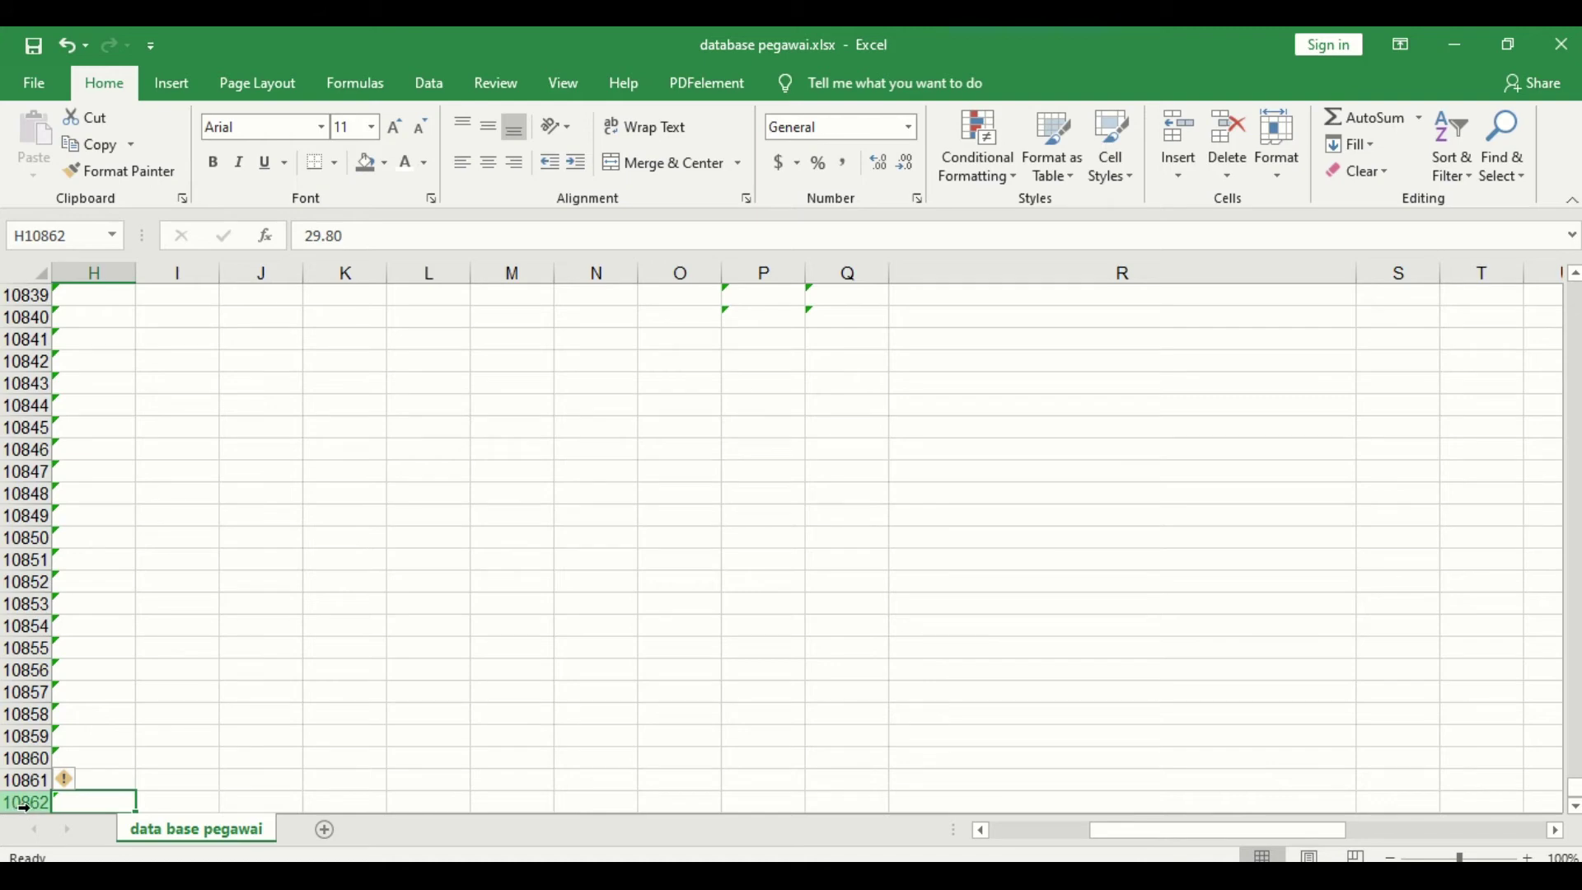
{"action": "mouse_move", "coordinate": [601, 858]}
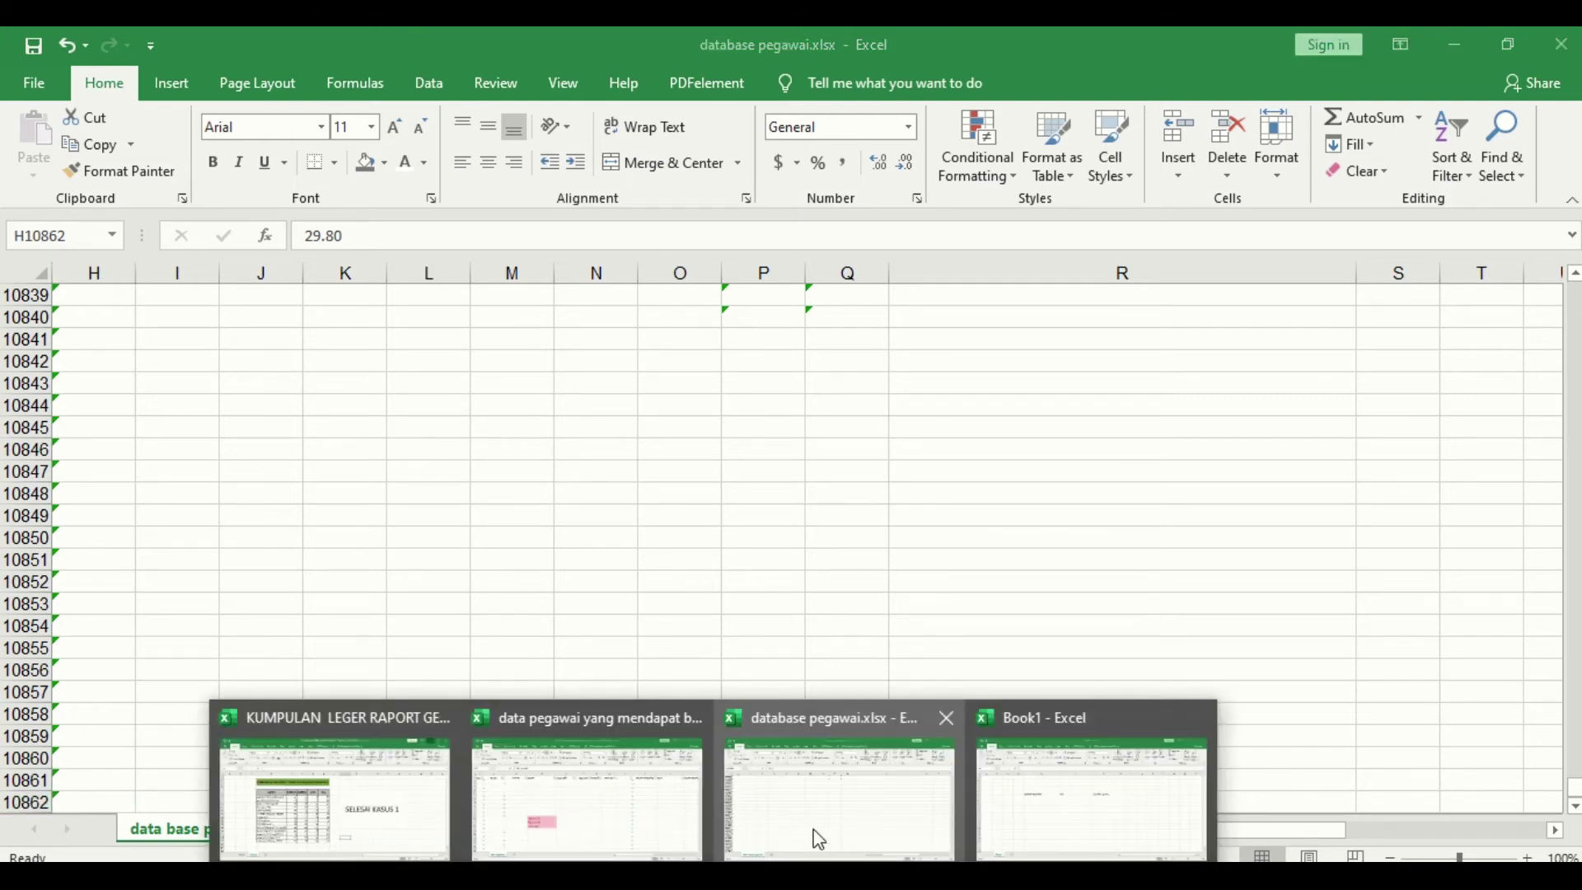
{"action": "left_click", "coordinate": [848, 820]}
{"action": "left_click", "coordinate": [716, 878]}
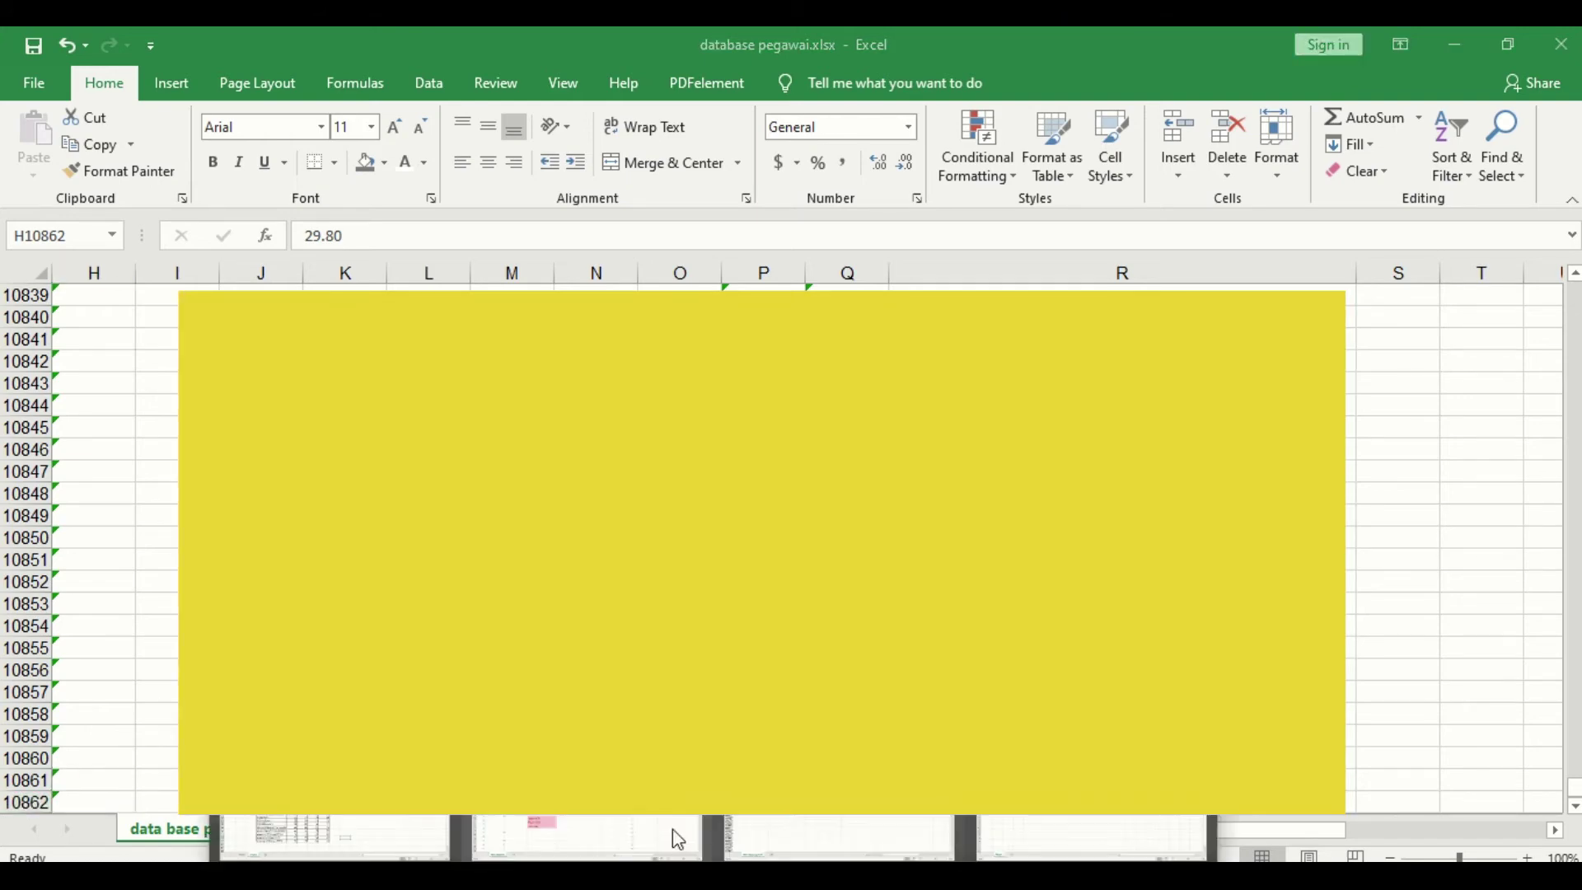
{"action": "left_click", "coordinate": [675, 837]}
Step: Find the bantuan workbook's last No. row, minimize it, and return to database pegawai's top
{"action": "left_click", "coordinate": [56, 330]}
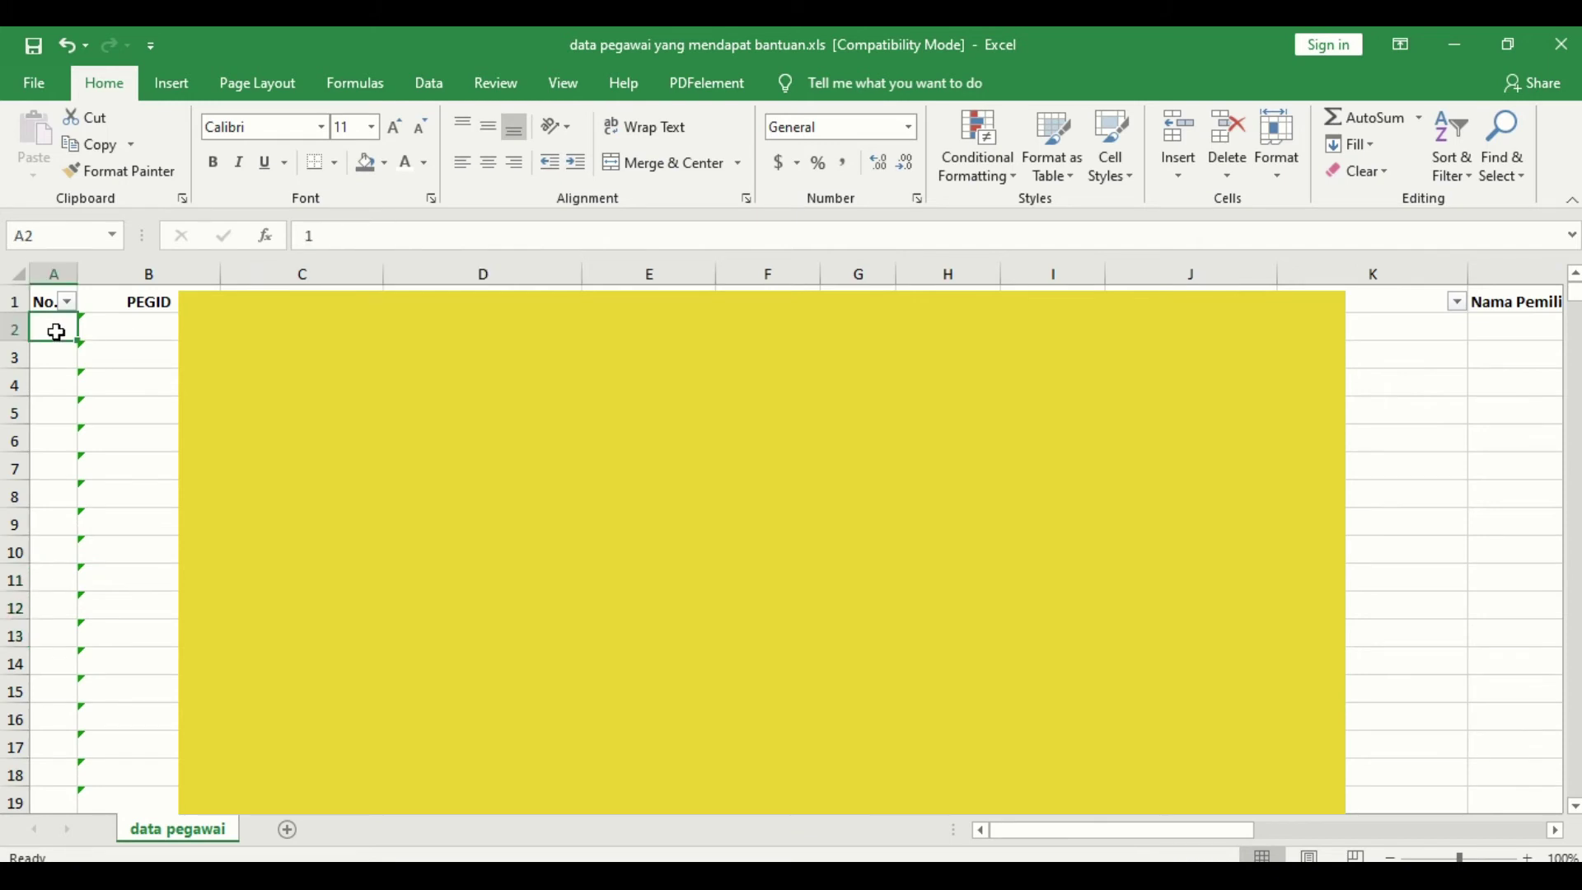
{"action": "key", "text": "ctrl+Down"}
{"action": "scroll", "coordinate": [124, 700], "scroll_direction": "down", "scroll_amount": 1}
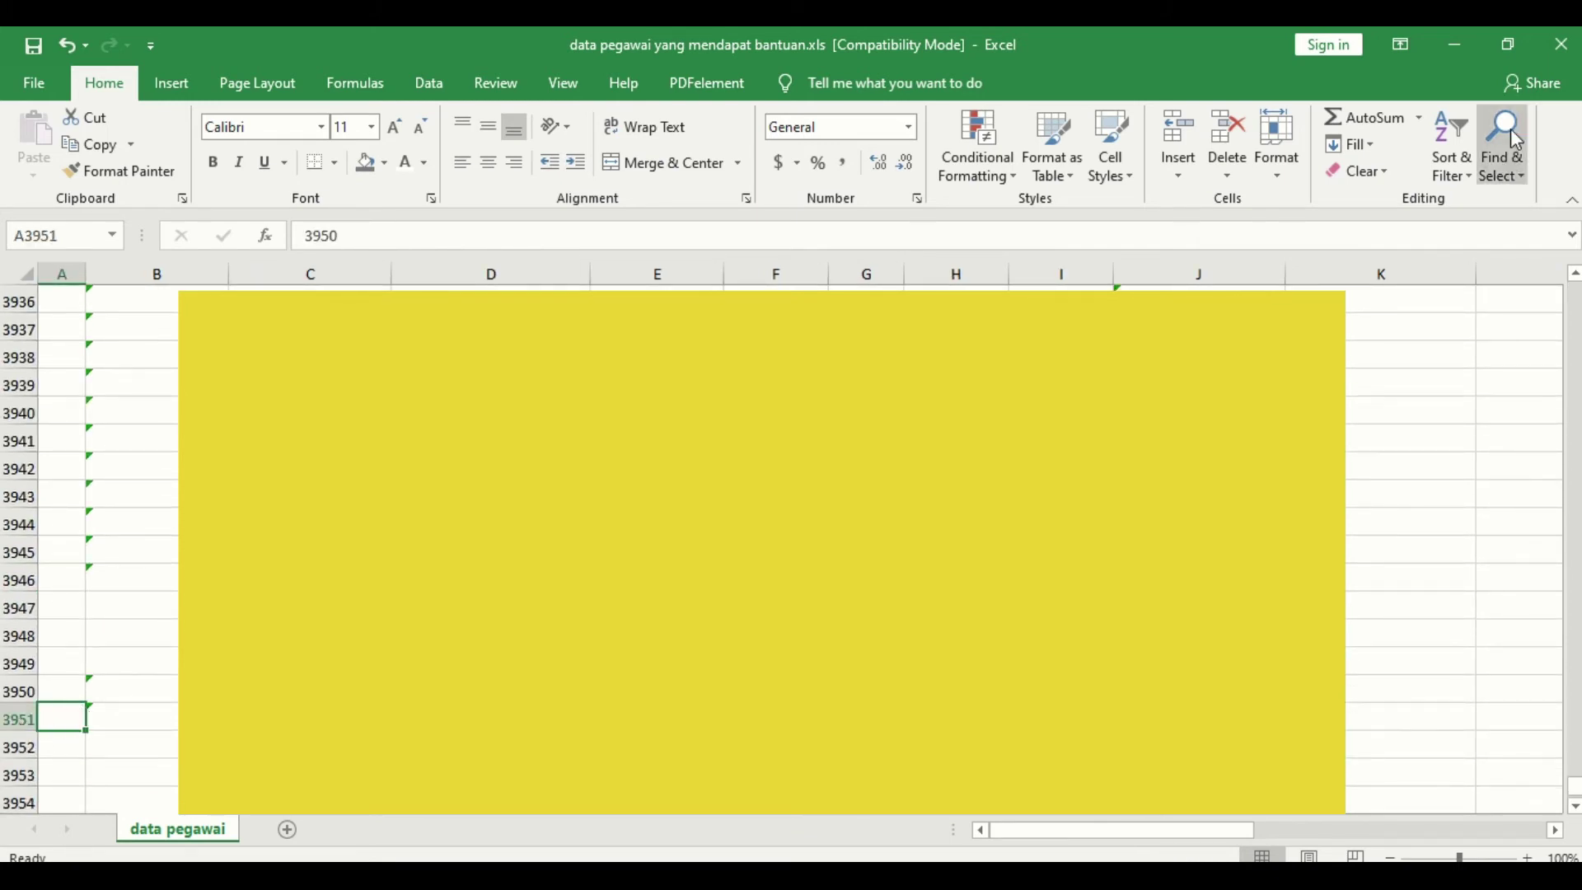
{"action": "left_click", "coordinate": [1457, 41]}
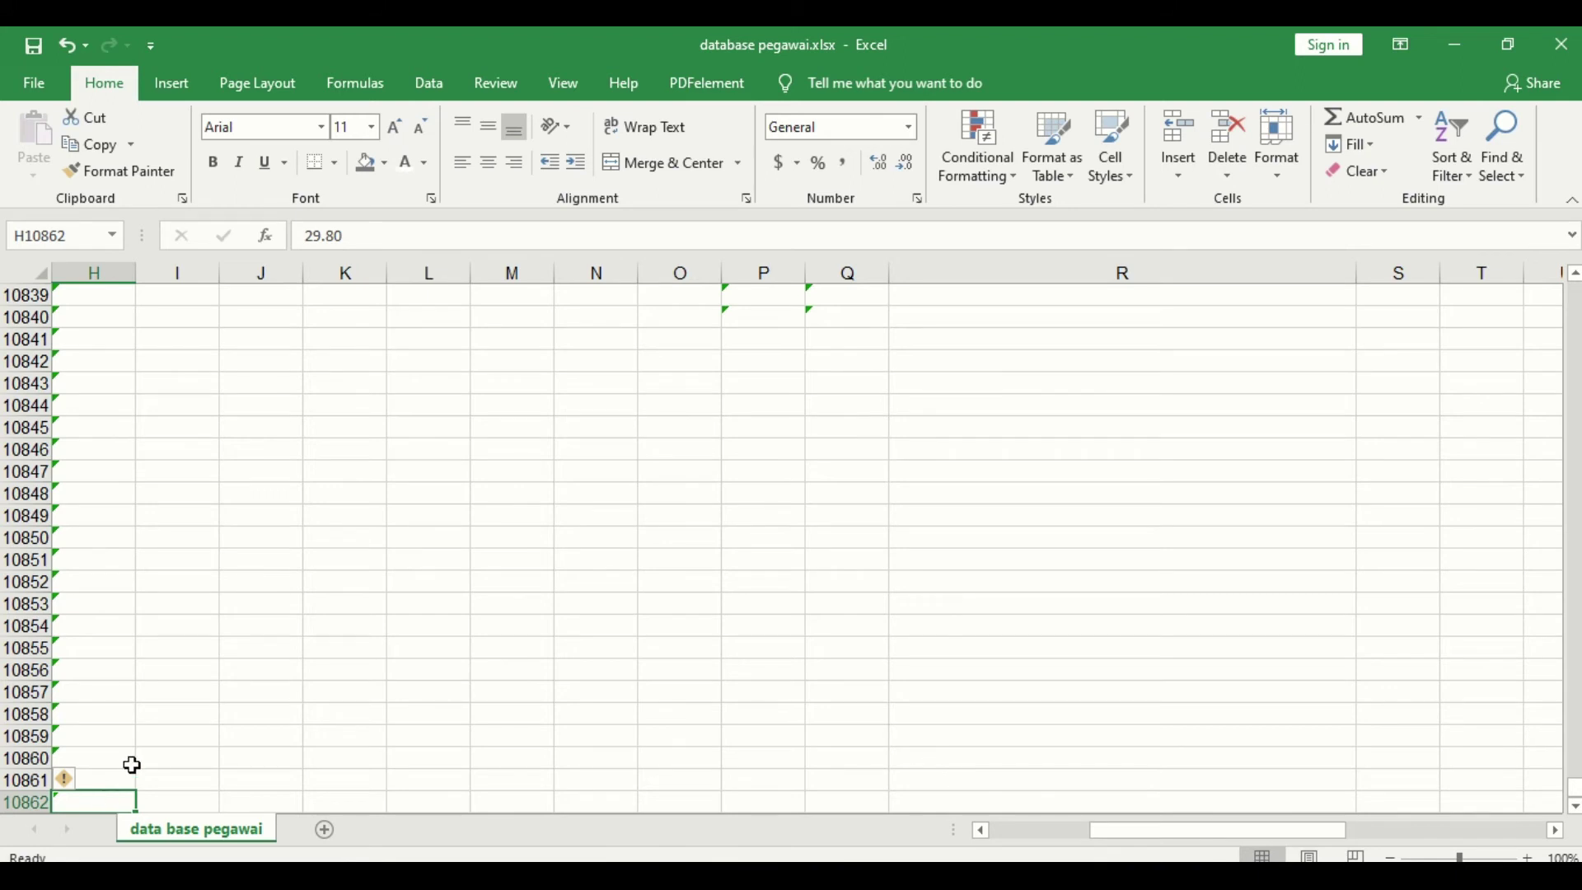
{"action": "scroll", "coordinate": [124, 782], "scroll_direction": "down", "scroll_amount": 2}
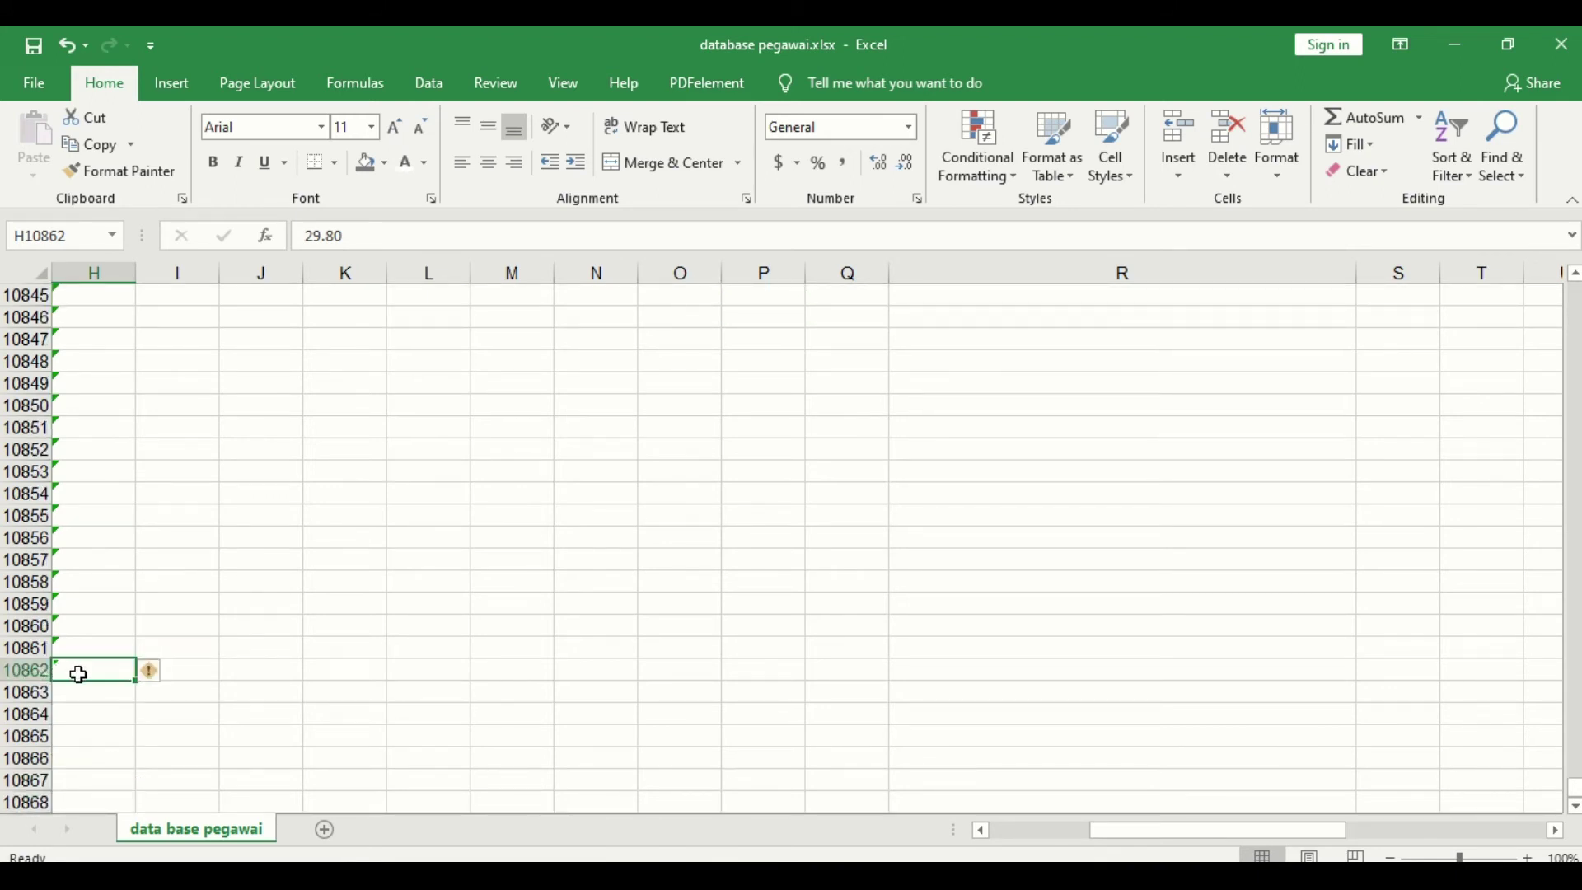
{"action": "key", "text": "ctrl+Home"}
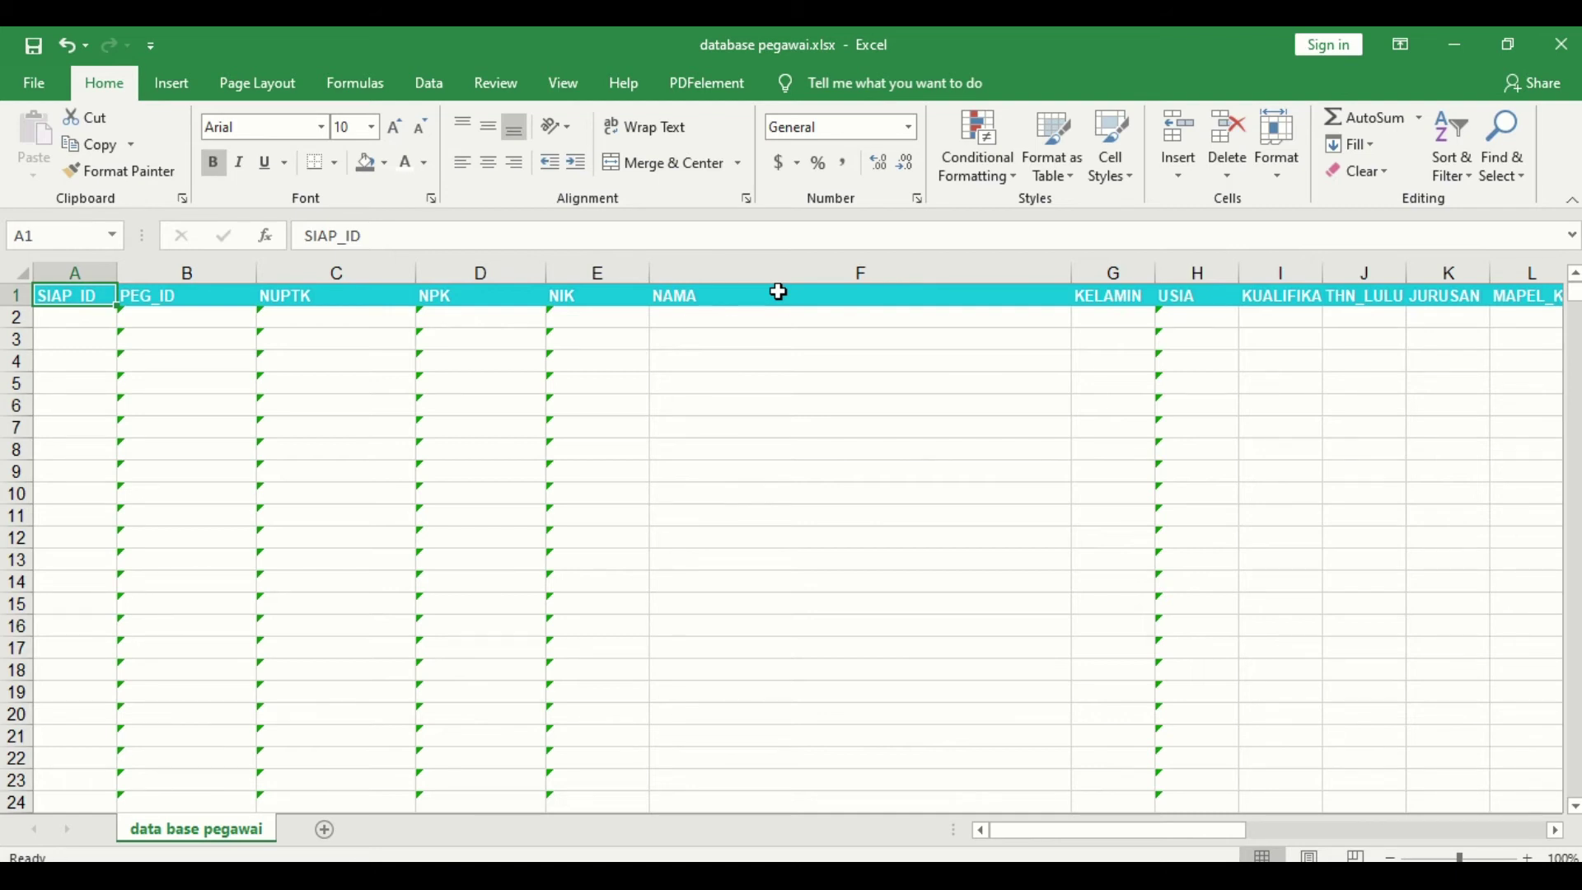
Step: Compare Book1's NAMA PEGAWAI heading with the three pink name cells in data pegawai
{"action": "left_click", "coordinate": [722, 861]}
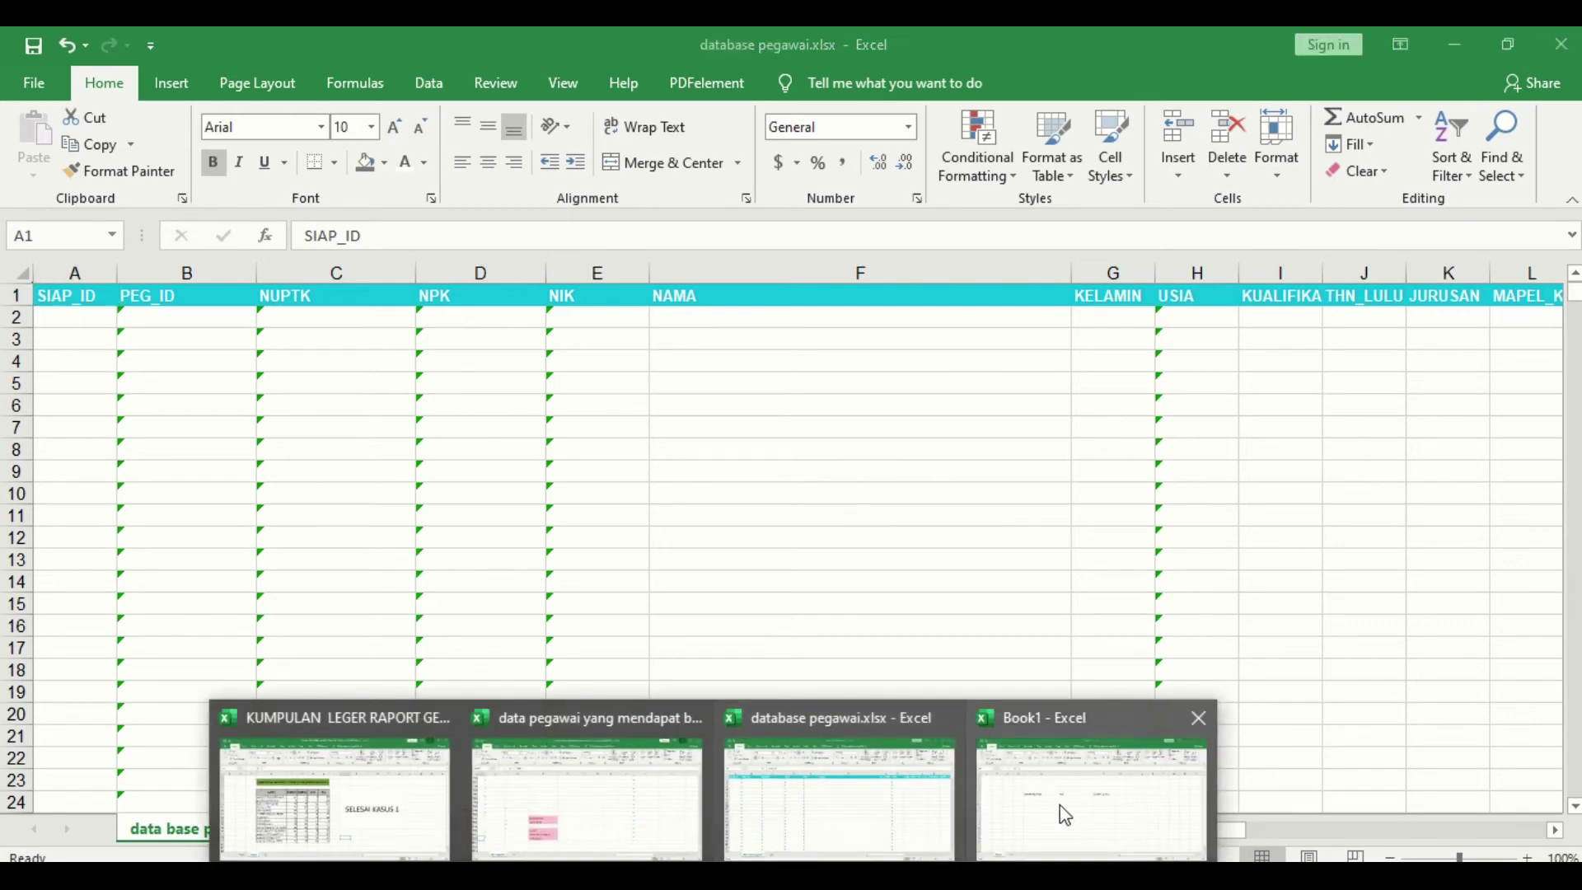
{"action": "left_click", "coordinate": [1056, 802]}
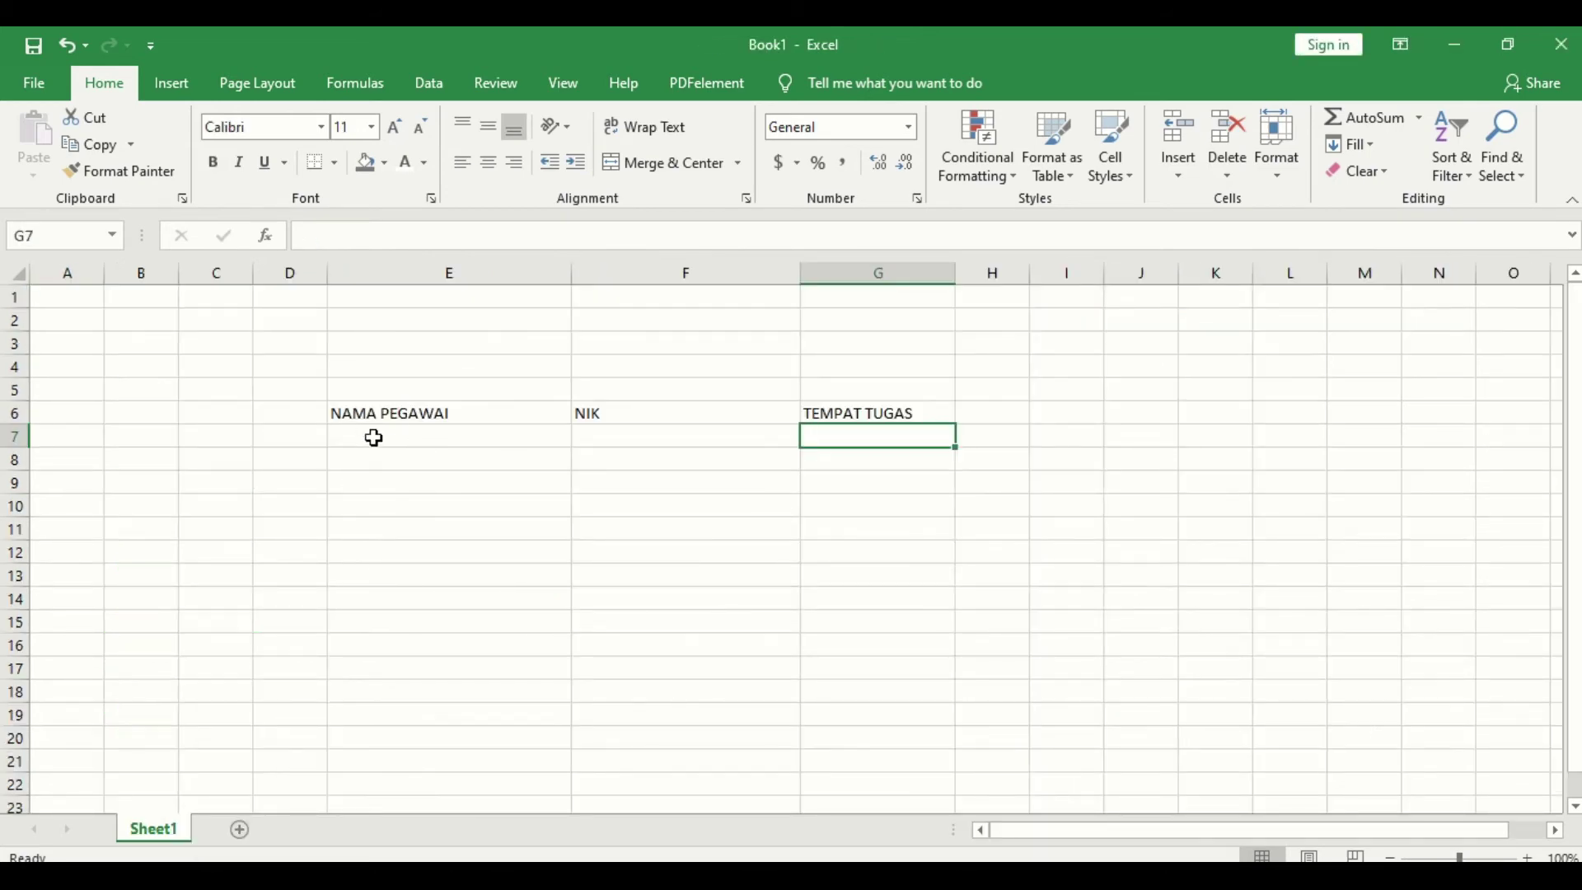
{"action": "left_click", "coordinate": [412, 411]}
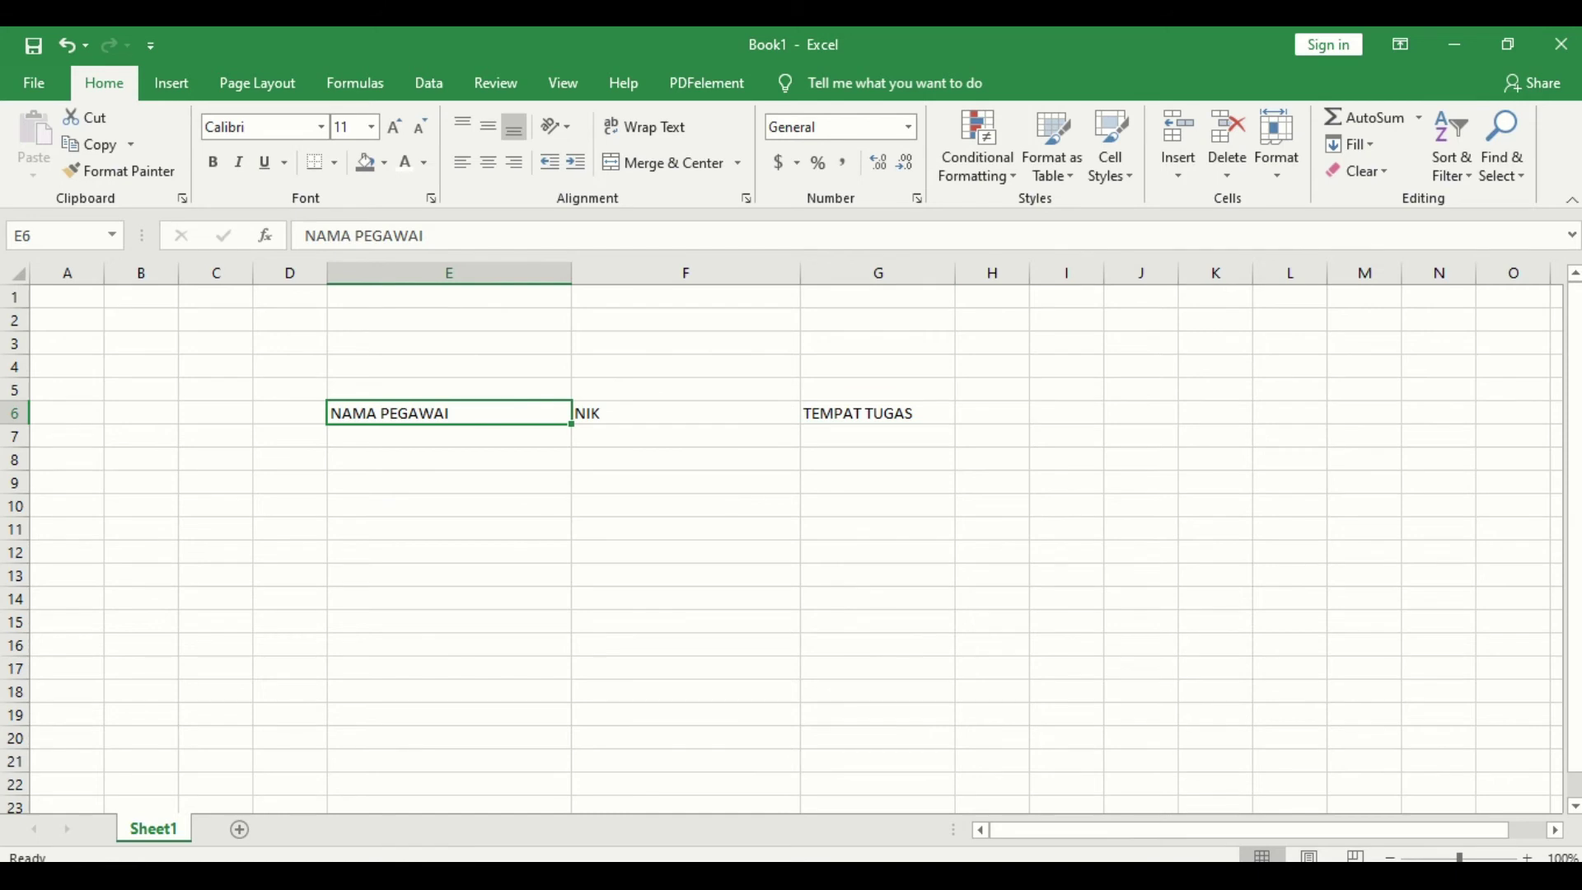
{"action": "left_click", "coordinate": [653, 828]}
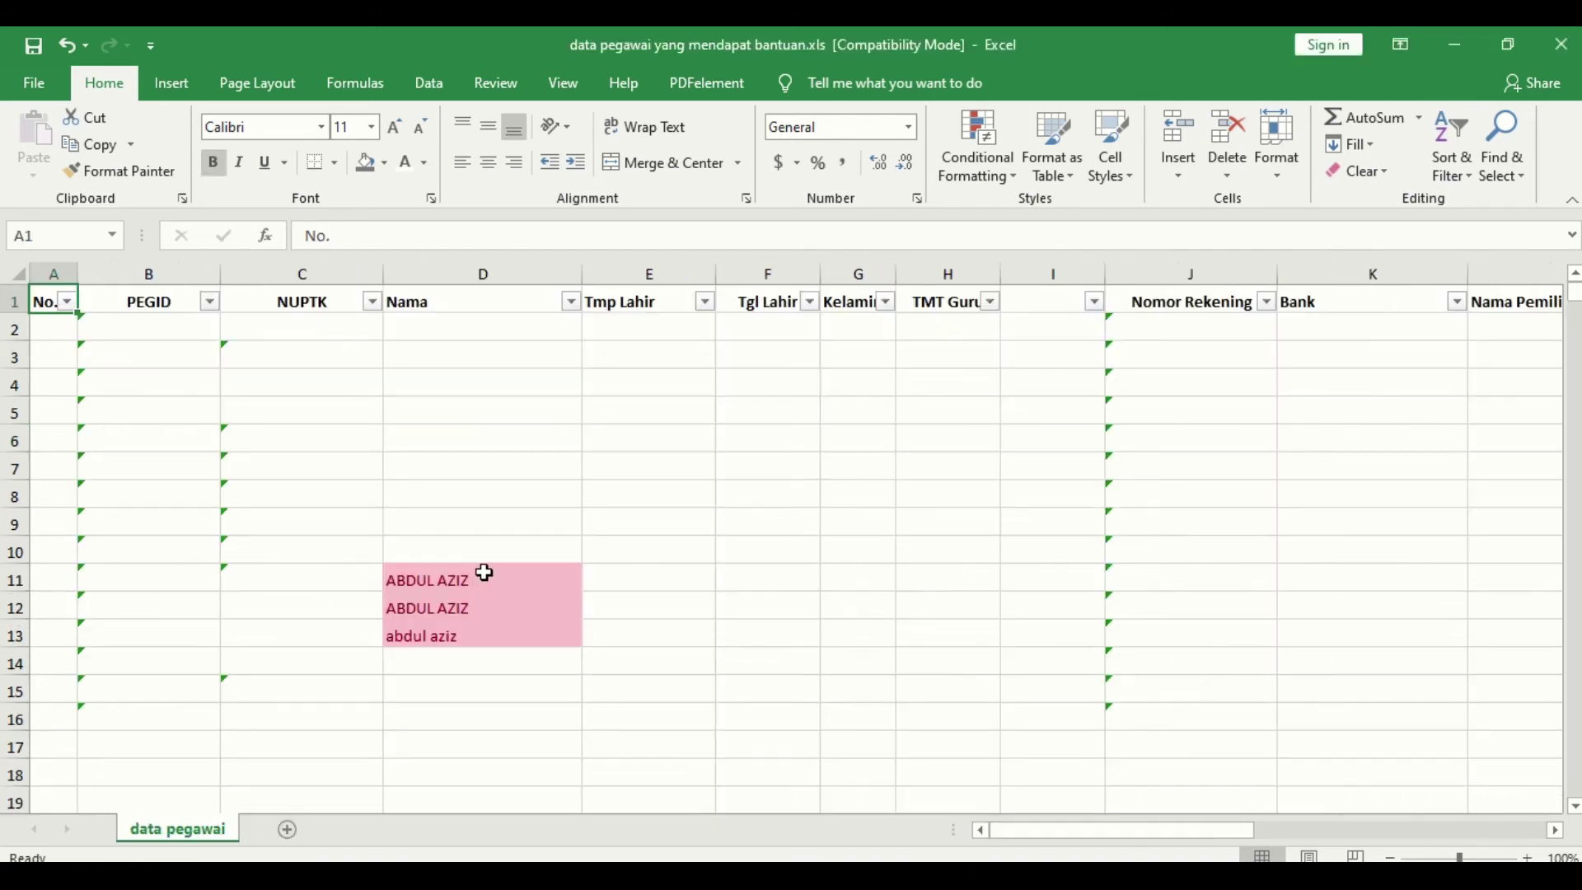
{"action": "left_click_drag", "start_coordinate": [487, 572], "coordinate": [482, 638]}
Step: Back in Book1, widen column D and begin typing PEG in D6
{"action": "left_click", "coordinate": [713, 878]}
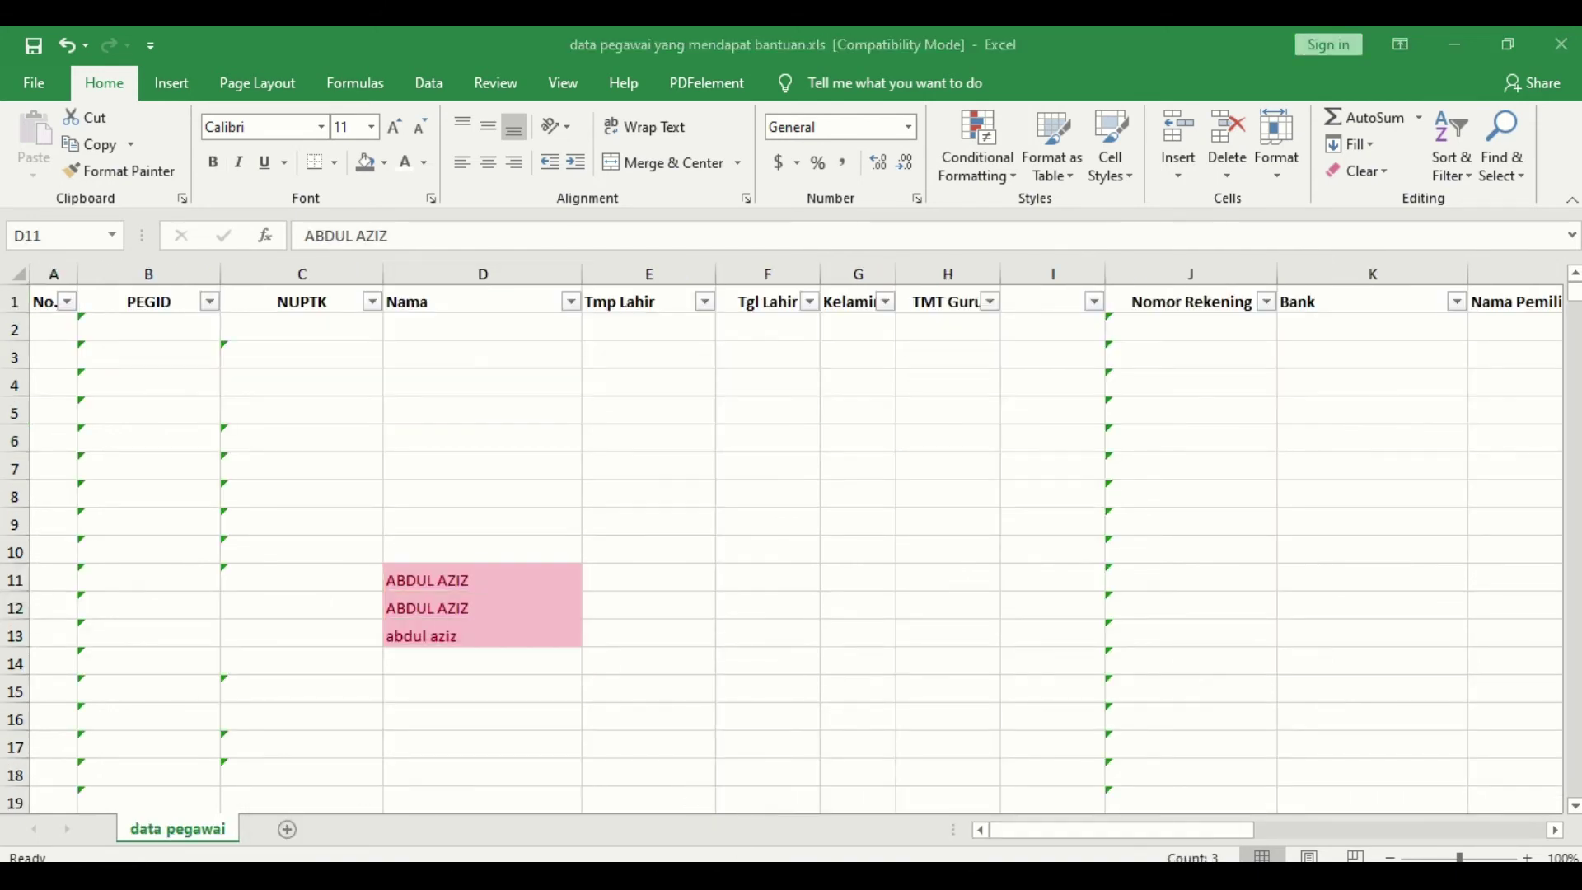
{"action": "left_click", "coordinate": [1040, 804]}
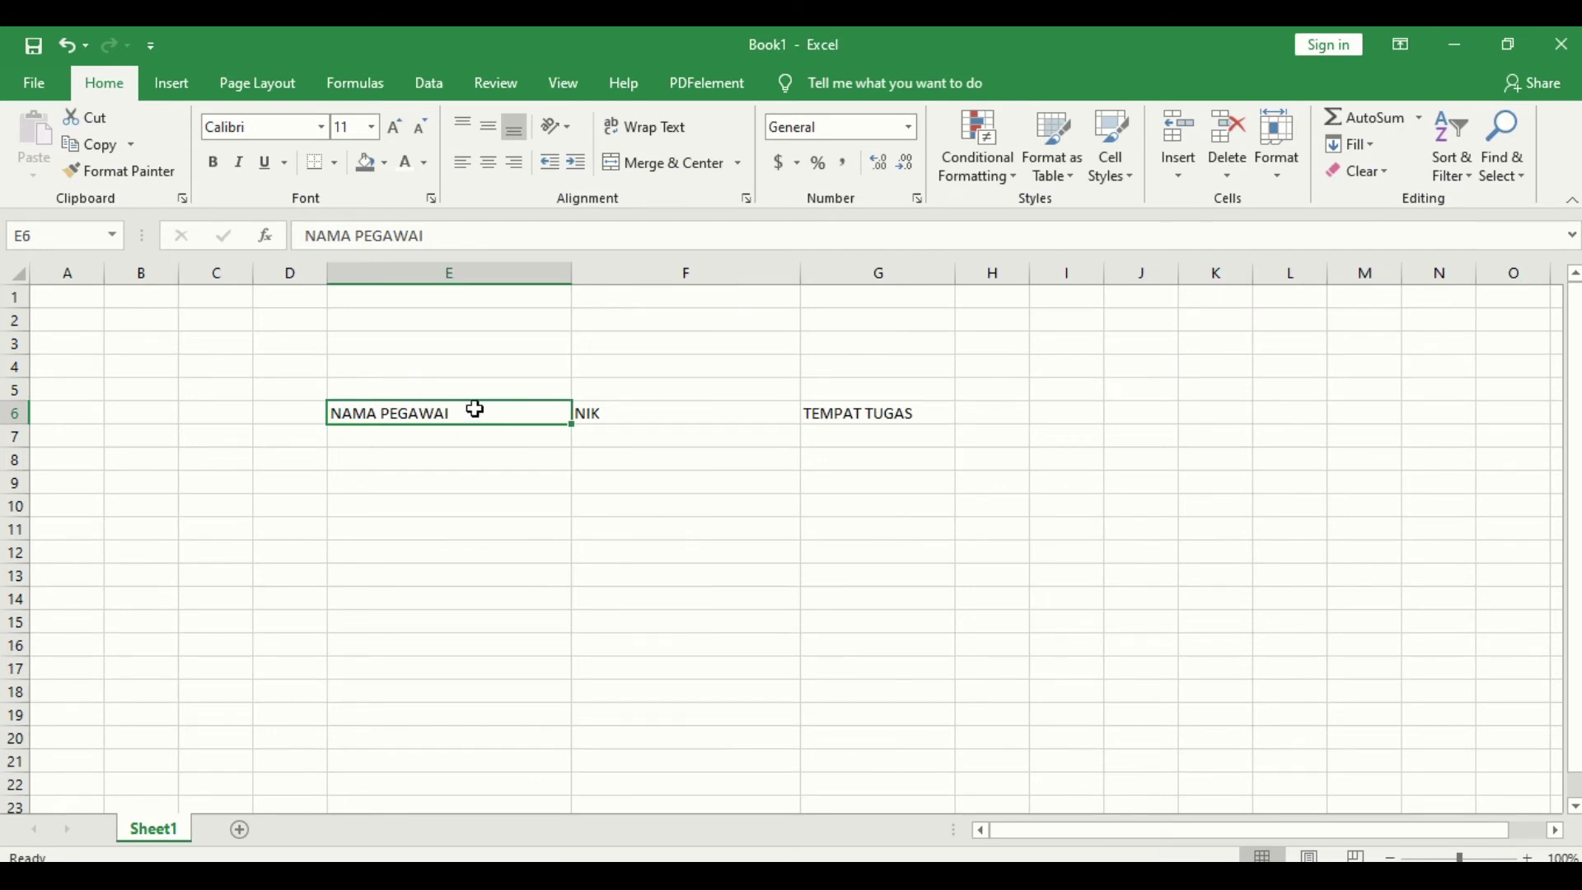
{"action": "left_click", "coordinate": [305, 415]}
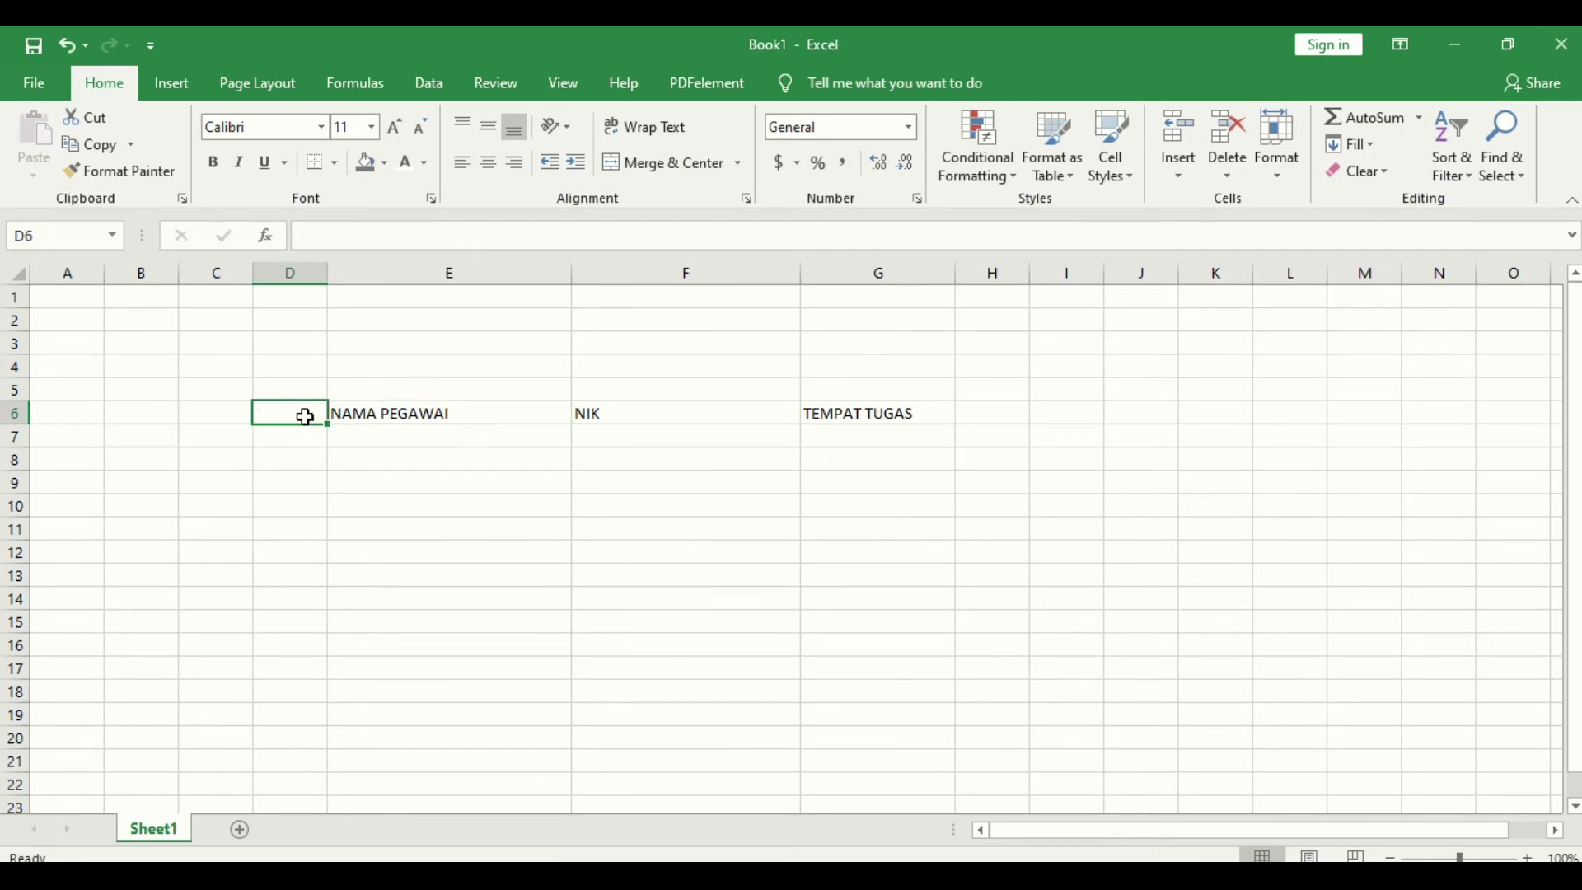
{"action": "left_click_drag", "start_coordinate": [324, 278], "coordinate": [431, 322]}
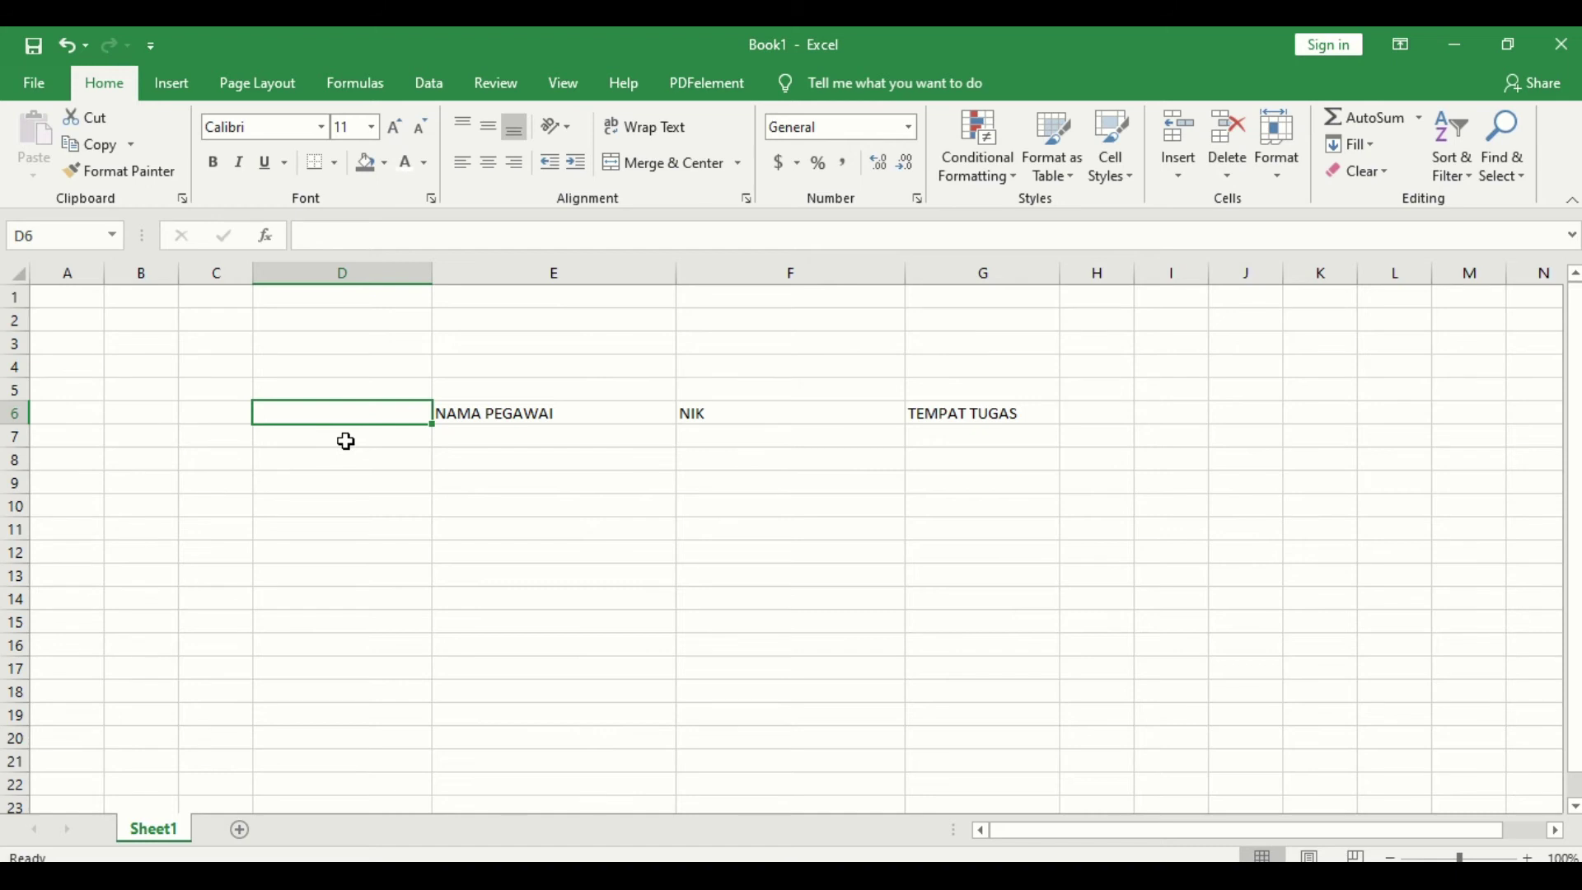
{"action": "type", "text": "PEG ID"}
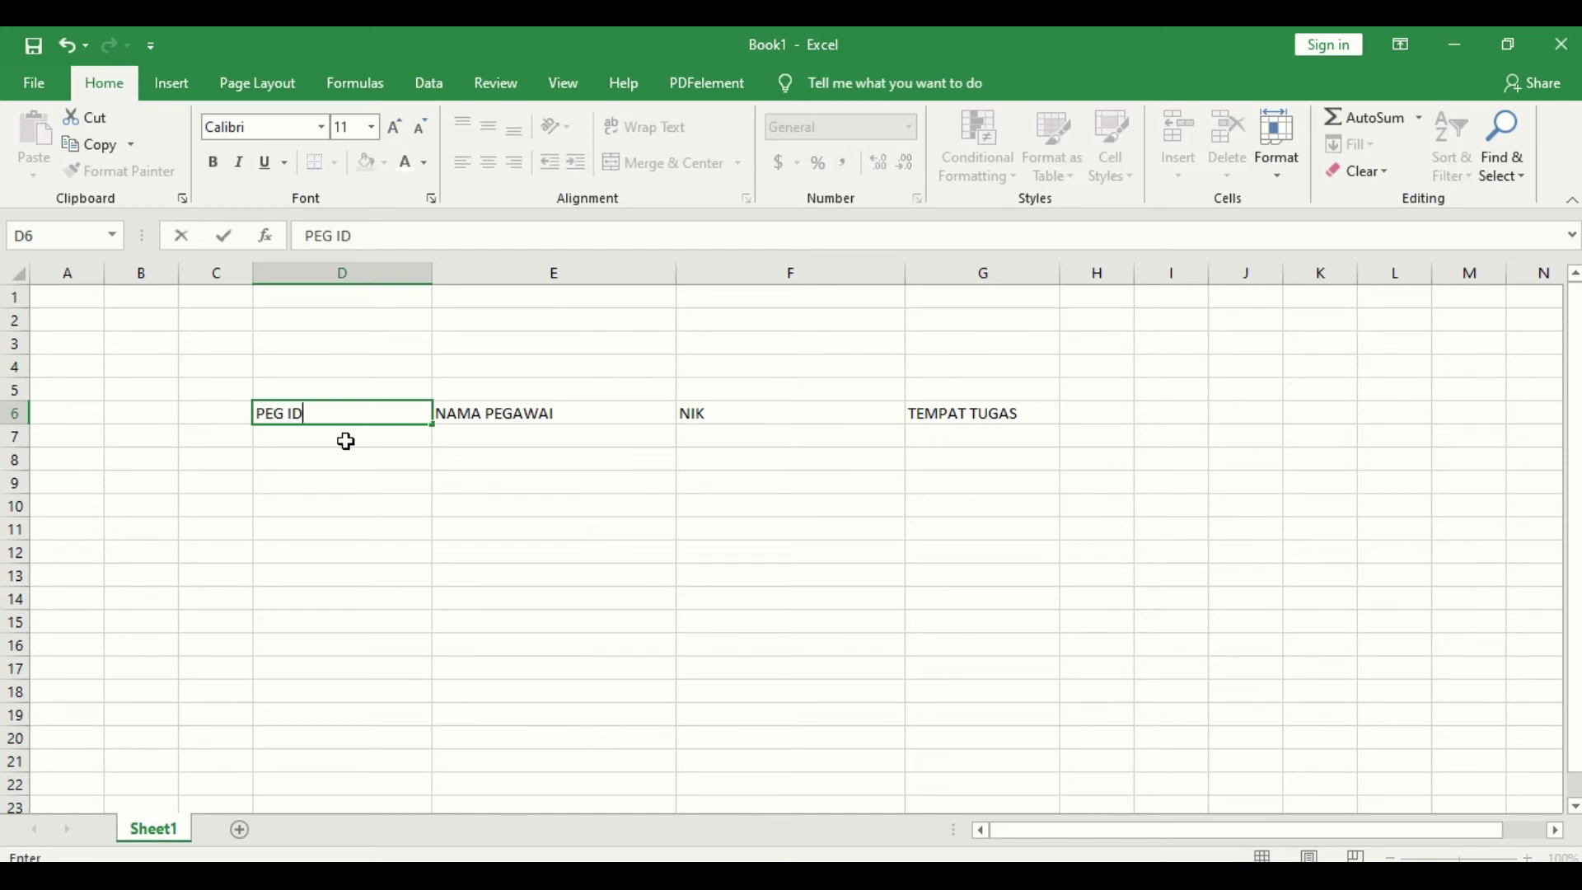
Step: Confirm the PEG ID heading in D6 and copy PEGID values B2:B7 from data pegawai
{"action": "key", "text": "Return"}
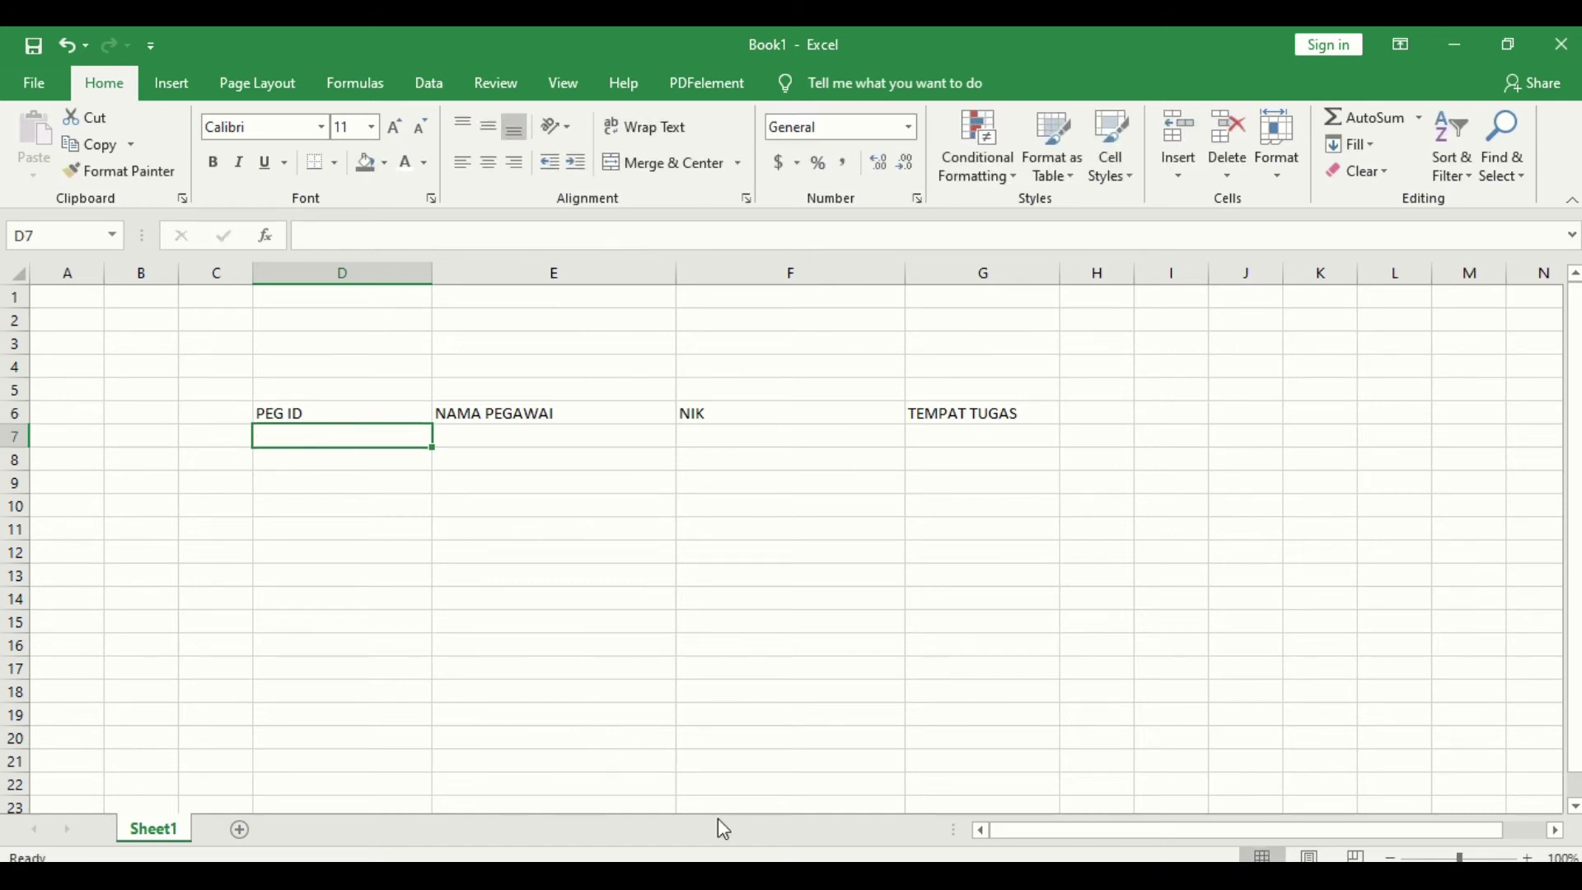
{"action": "left_click", "coordinate": [713, 875]}
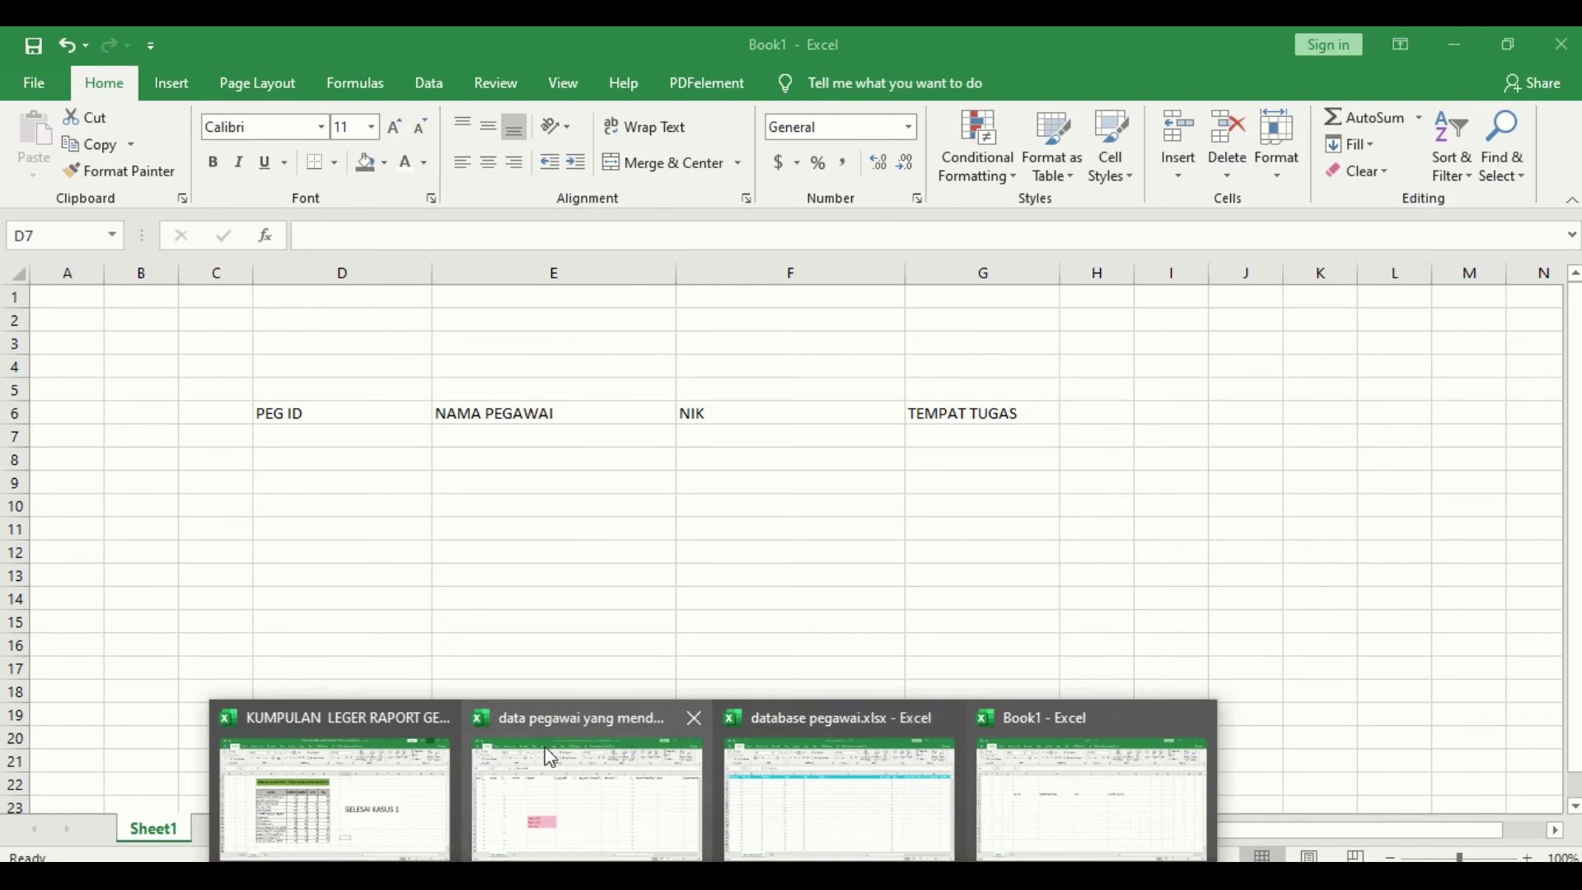
{"action": "mouse_move", "coordinate": [608, 808]}
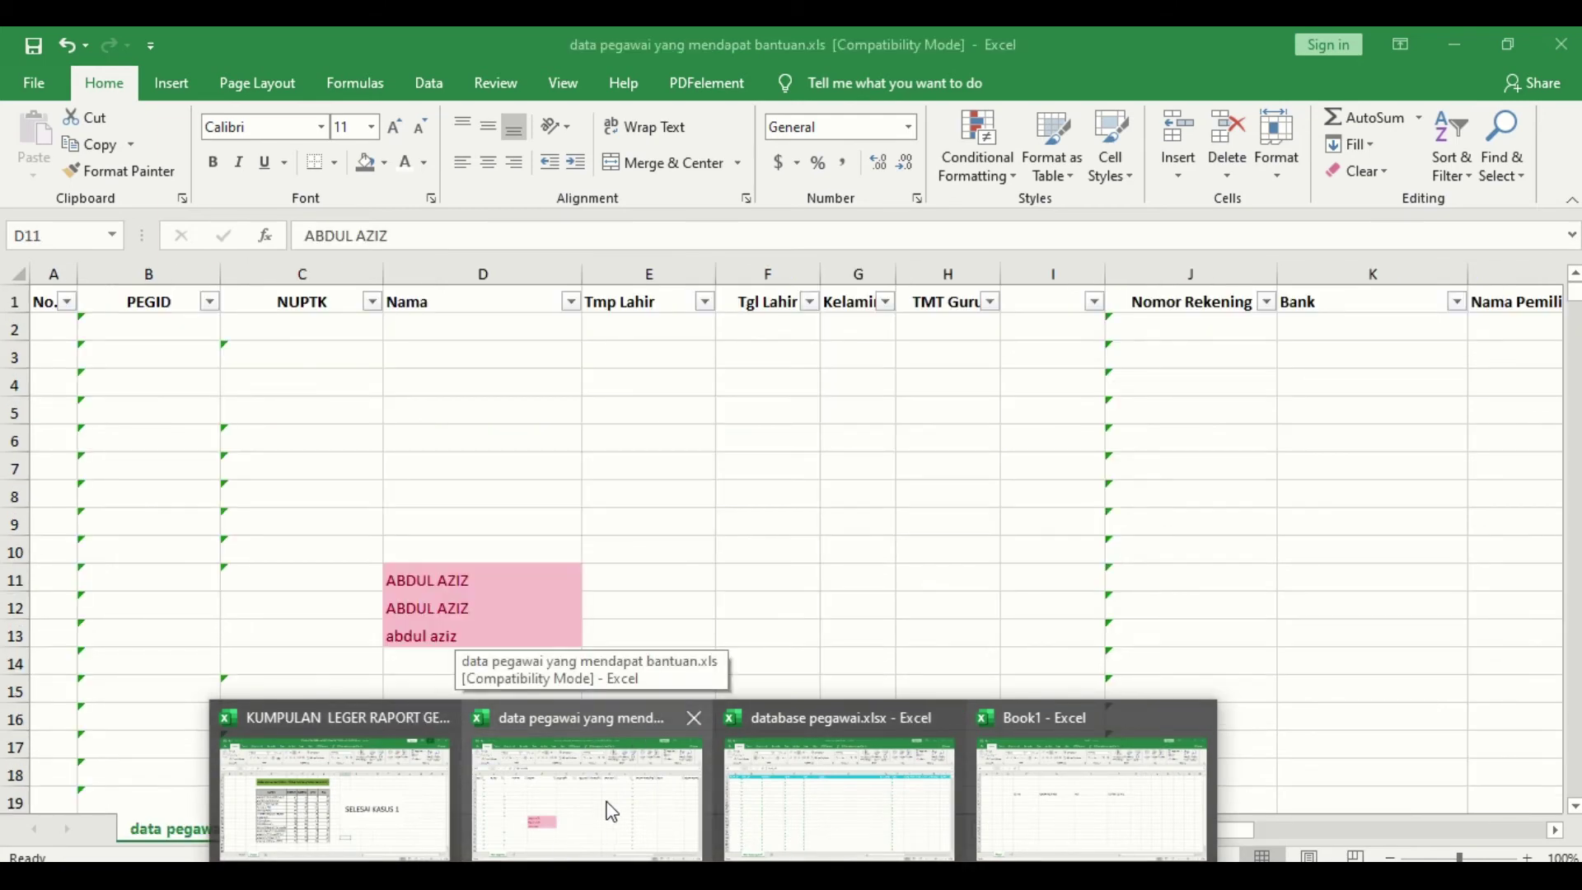
{"action": "left_click", "coordinate": [610, 812]}
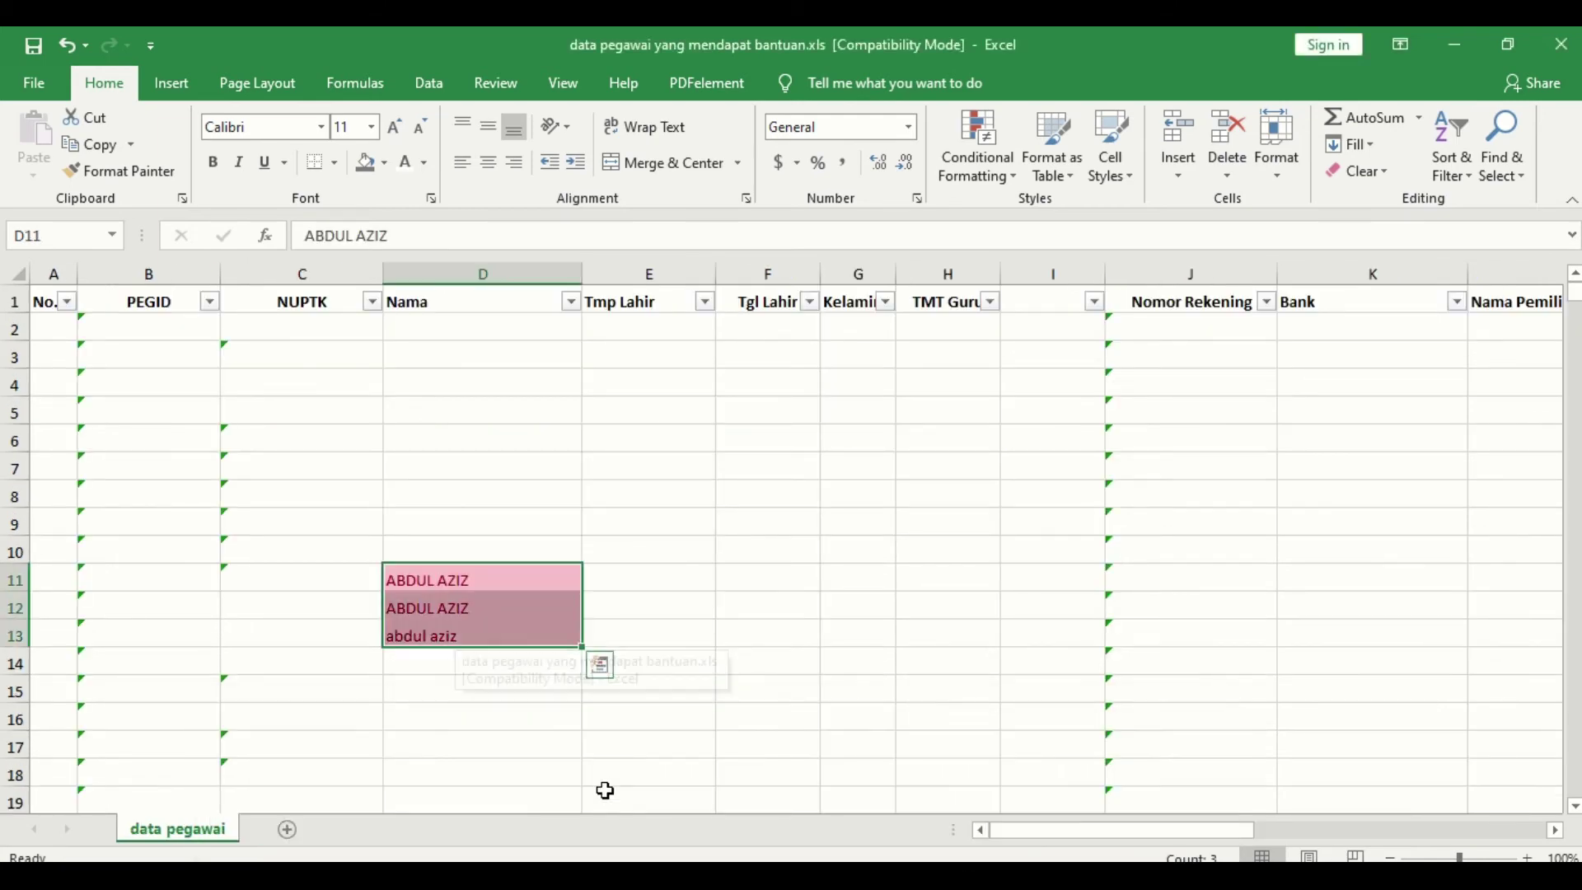
{"action": "left_click", "coordinate": [155, 324]}
{"action": "double_click", "coordinate": [333, 236]}
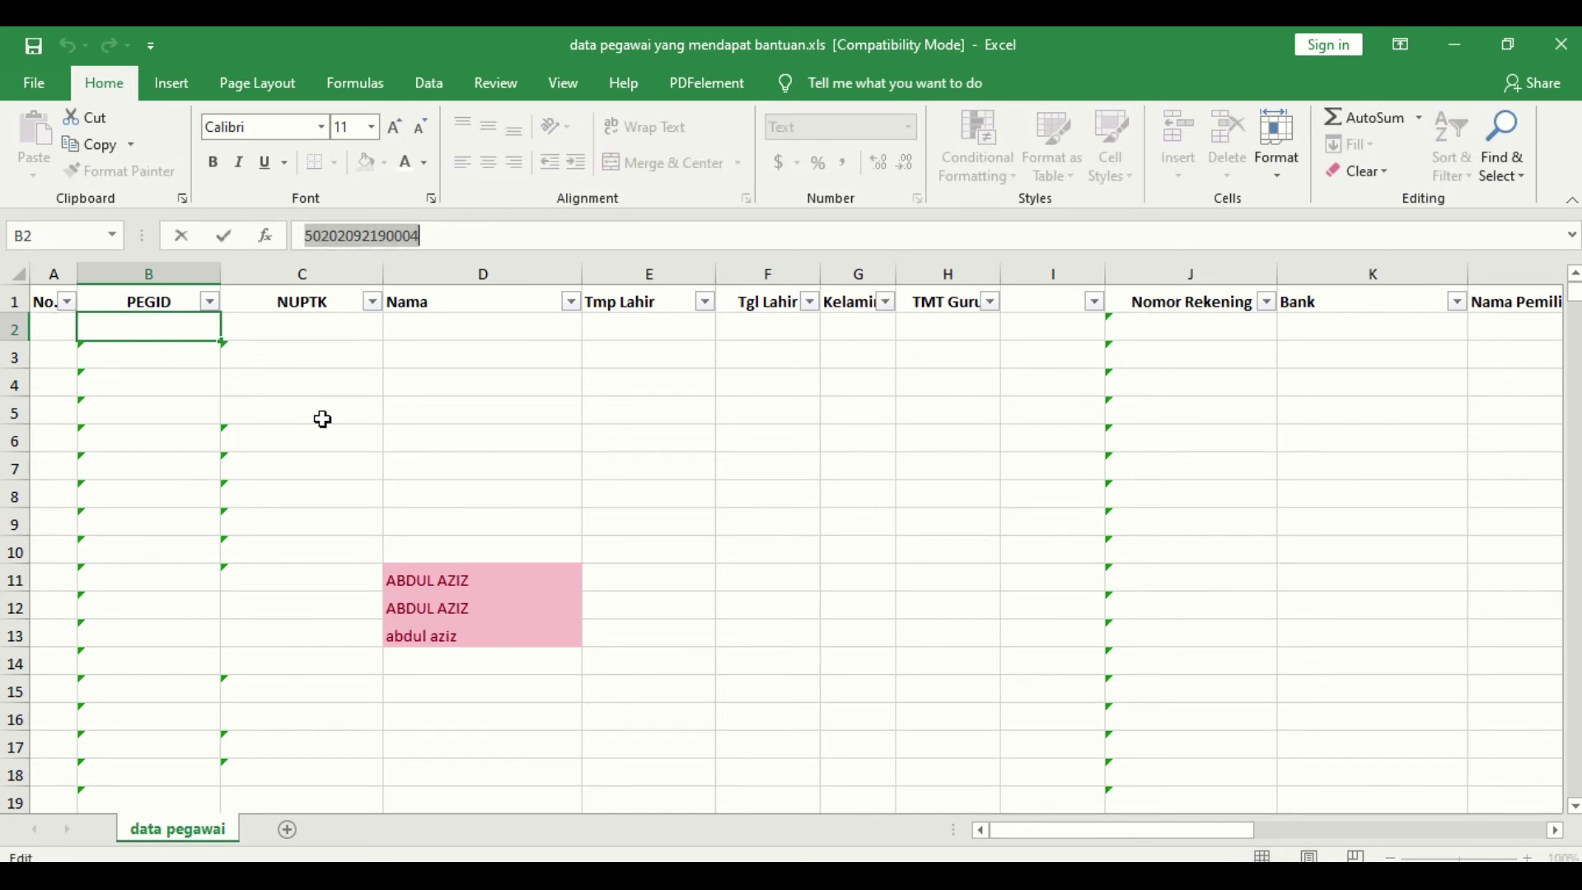
{"action": "key", "text": "Escape"}
{"action": "left_click", "coordinate": [575, 381]}
{"action": "left_click", "coordinate": [326, 388]}
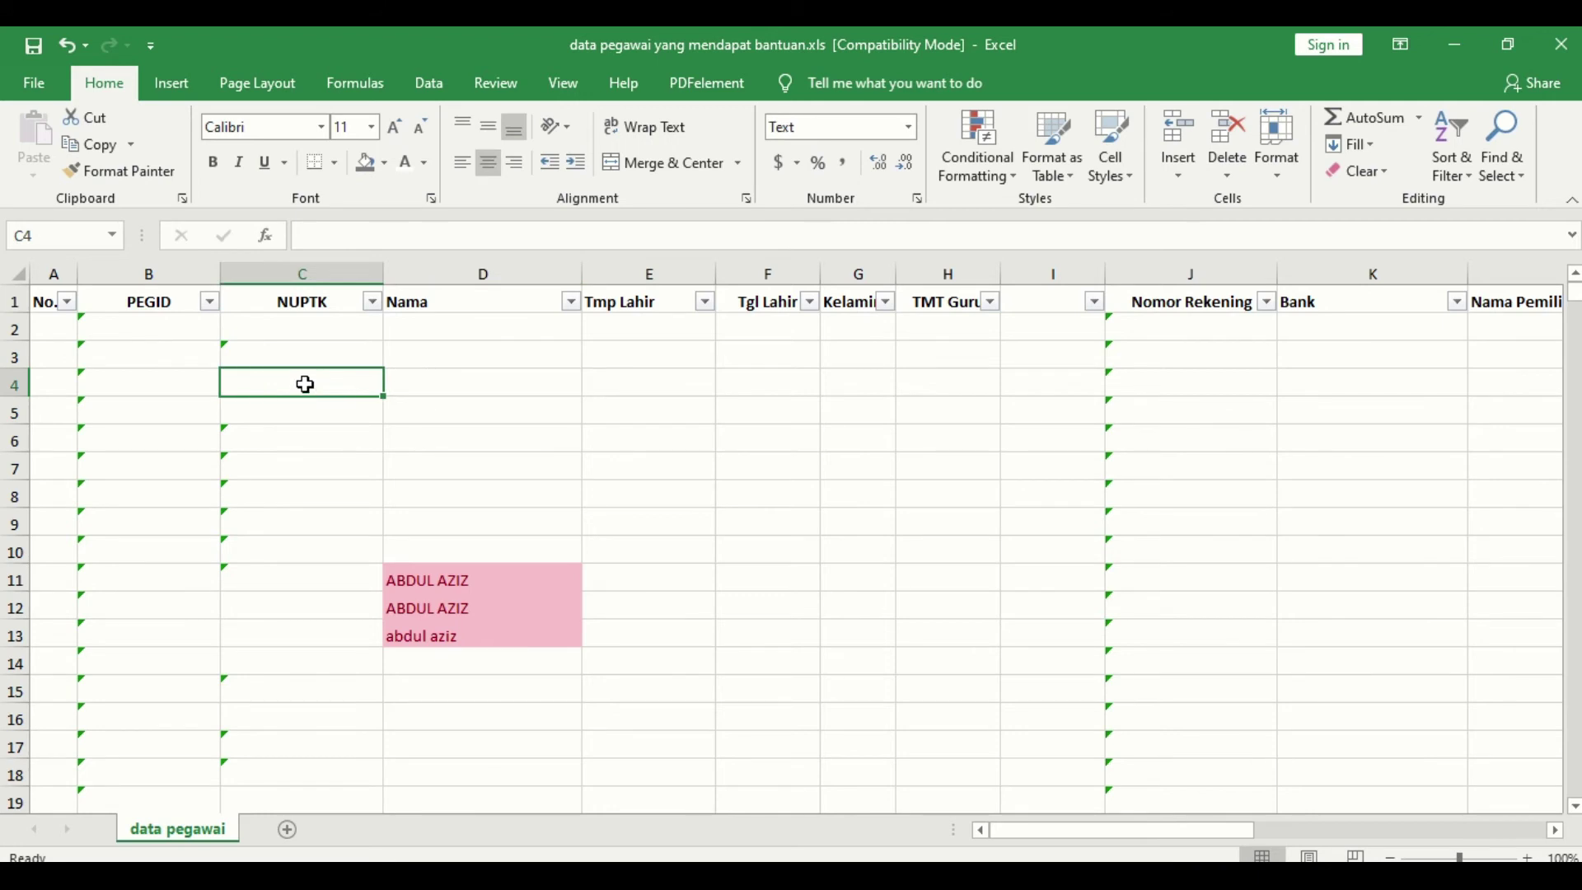
{"action": "left_click_drag", "start_coordinate": [142, 326], "coordinate": [136, 482]}
{"action": "key", "text": "ctrl+c"}
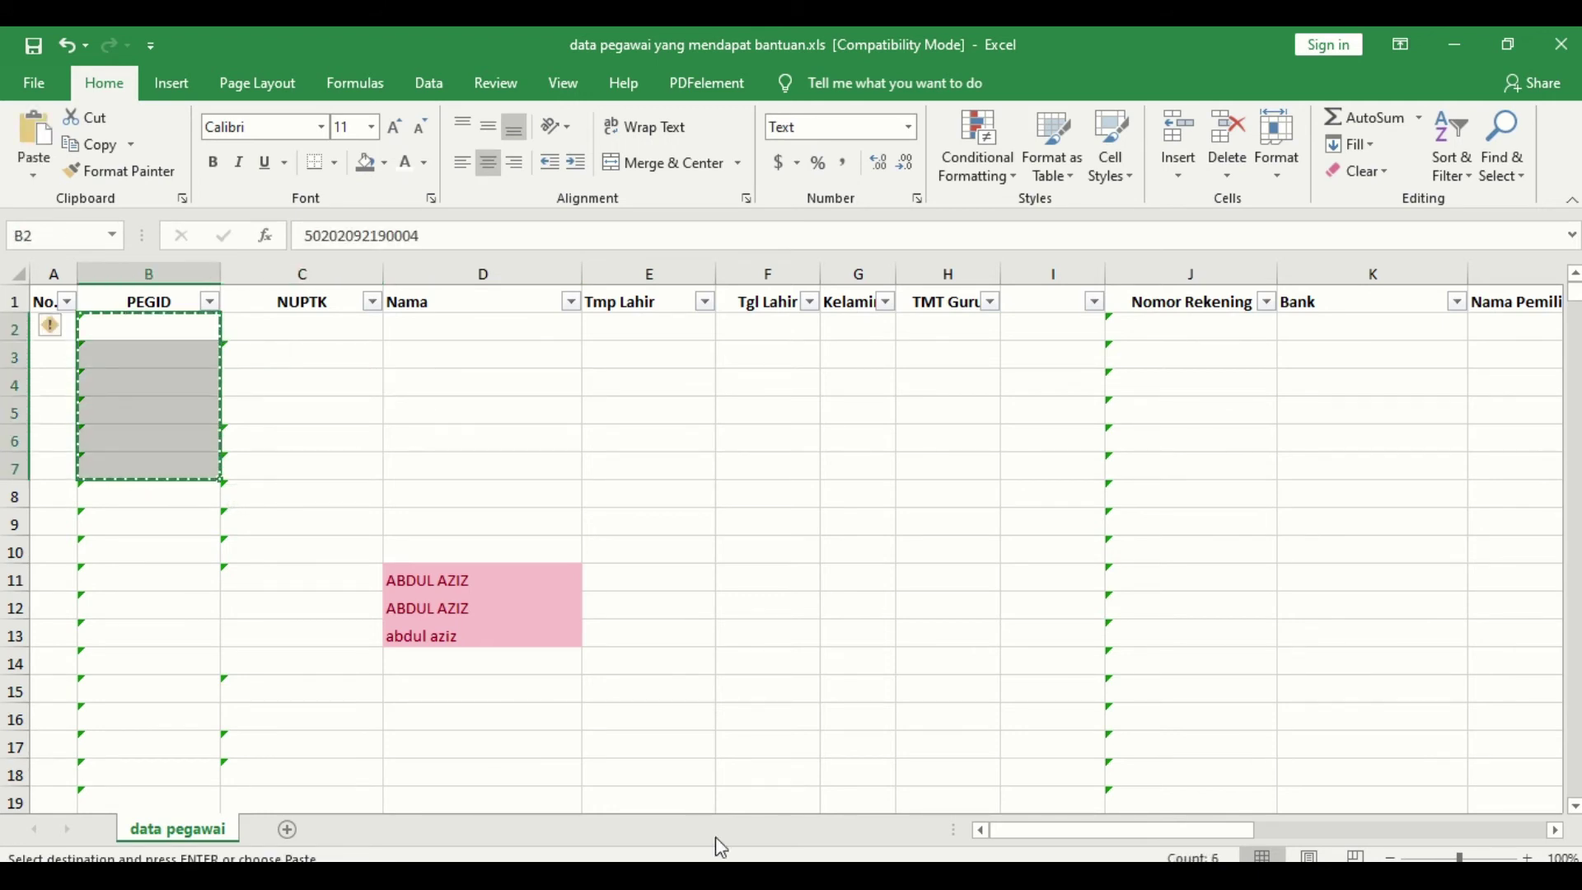
Step: Paste the six IDs into Book1 D7:D12 and check the empty NIK and TEMPAT TUGAS cells
{"action": "left_click", "coordinate": [715, 873]}
{"action": "left_click", "coordinate": [1075, 800]}
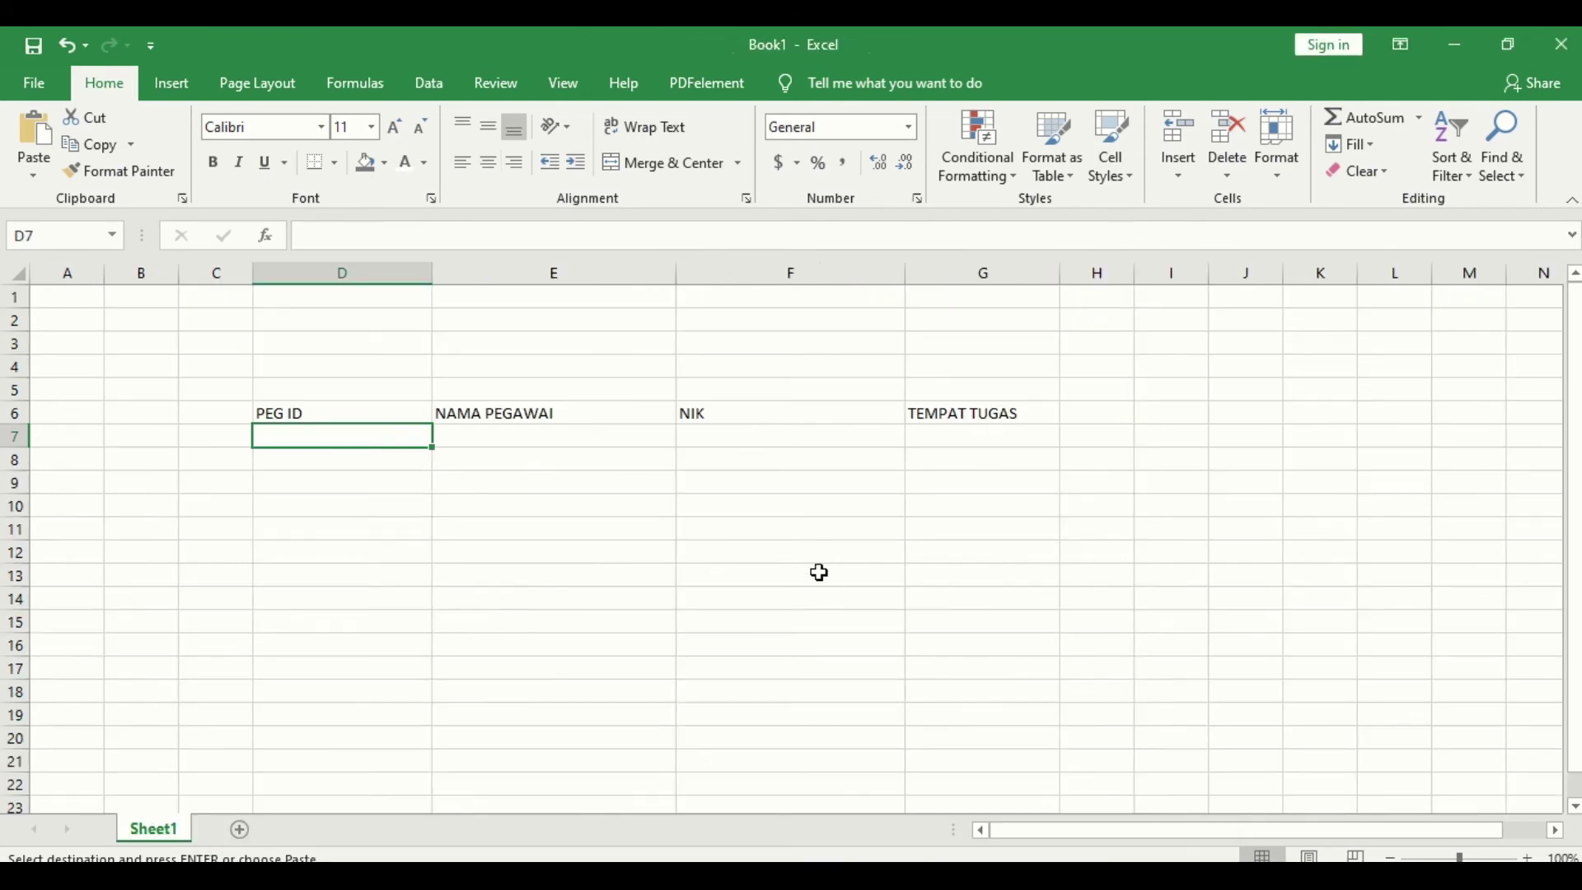
{"action": "right_click", "coordinate": [381, 435]}
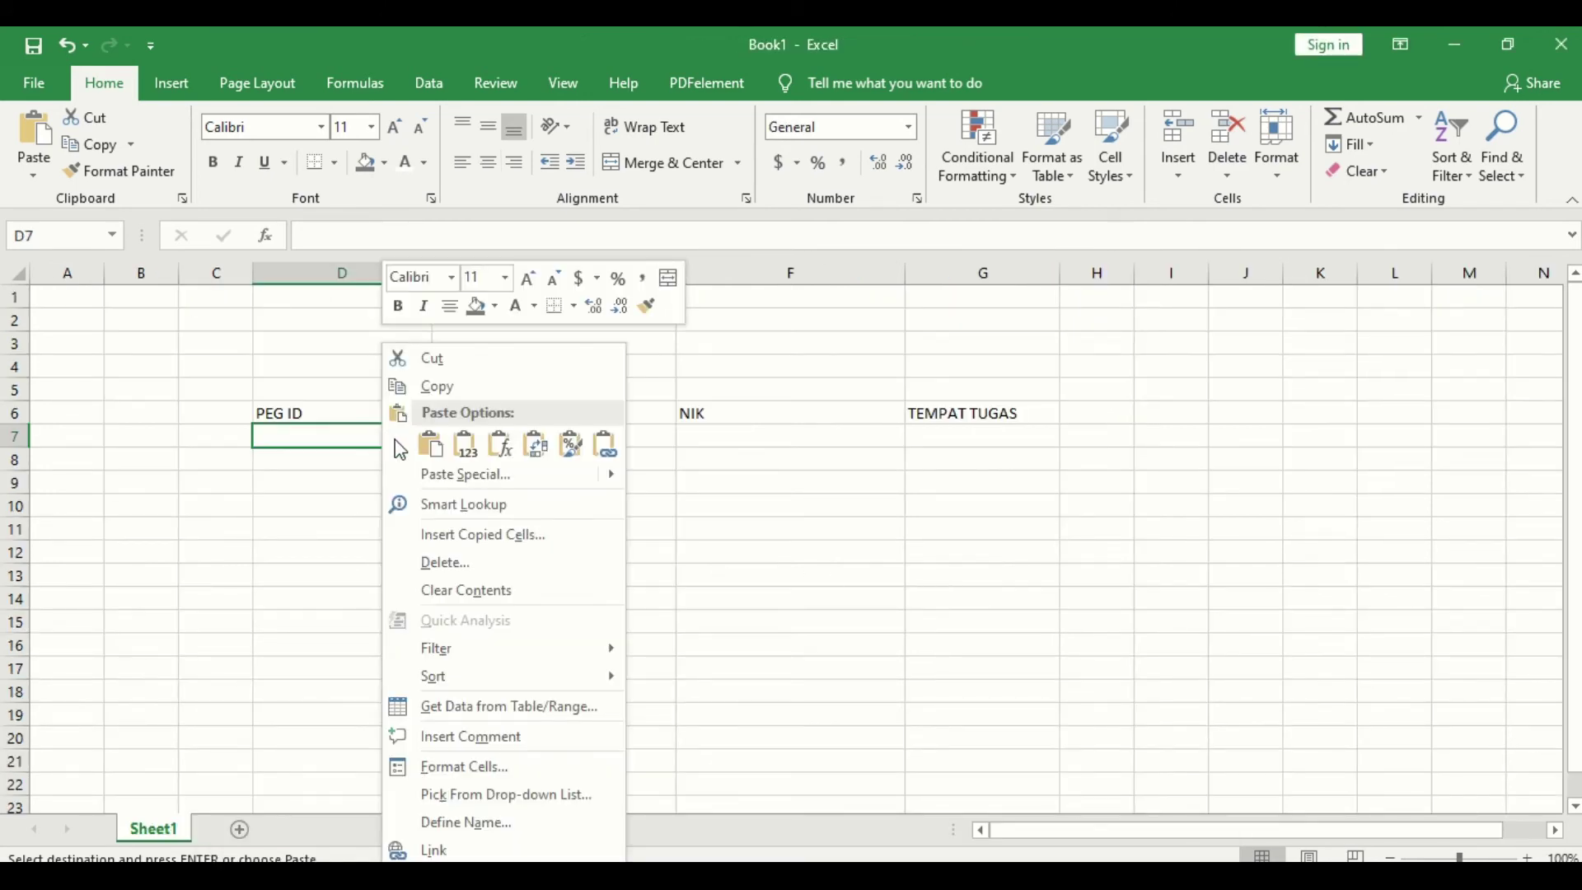
{"action": "left_click", "coordinate": [461, 449]}
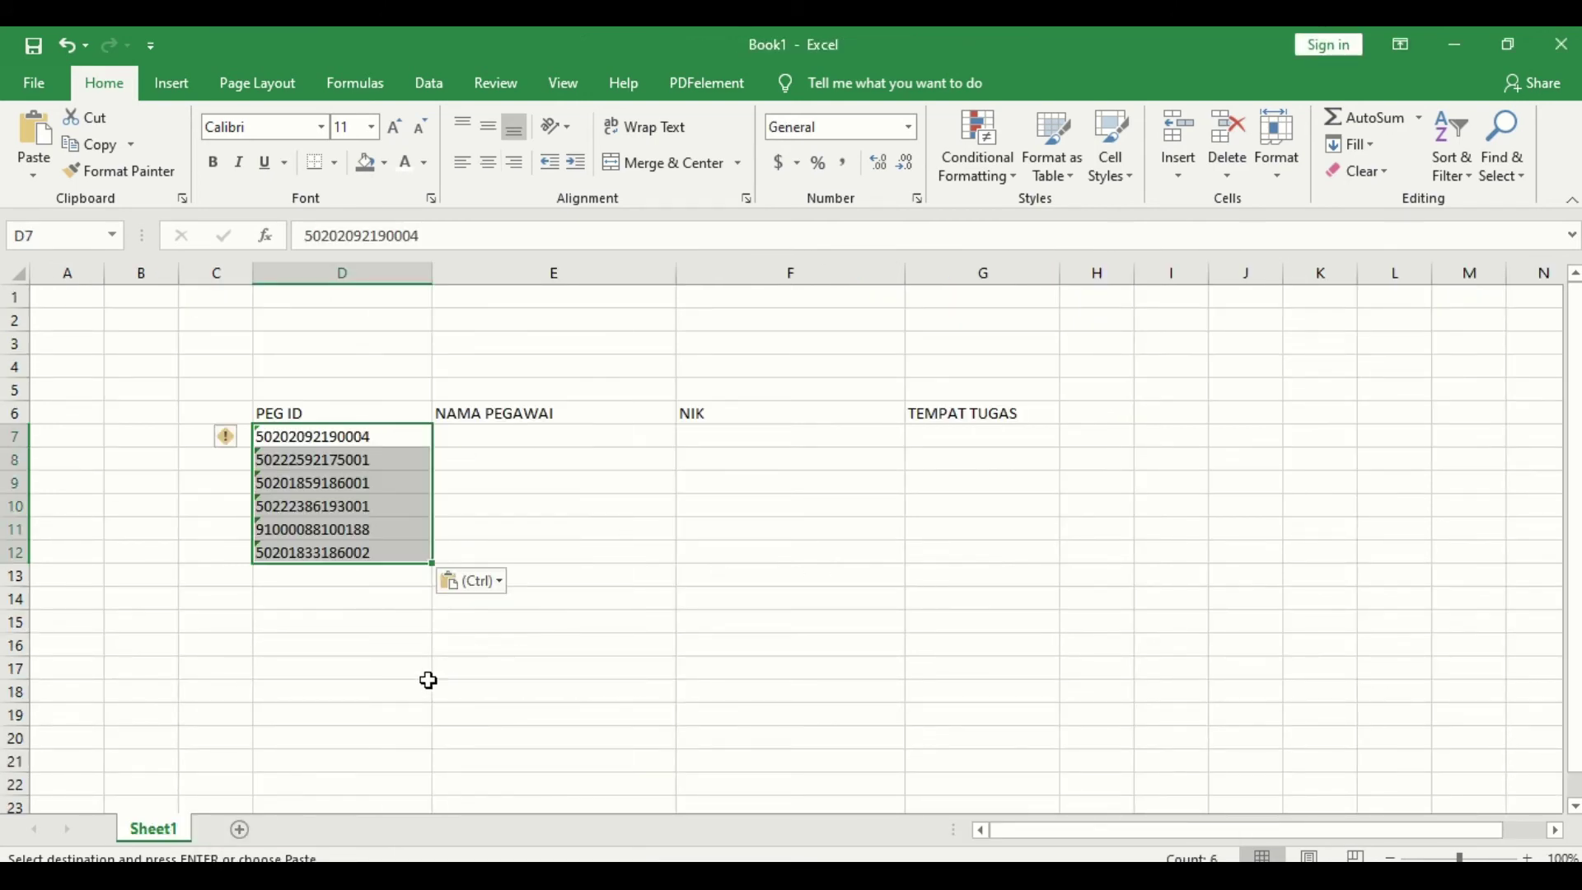
{"action": "left_click", "coordinate": [396, 649]}
{"action": "left_click_drag", "start_coordinate": [388, 432], "coordinate": [363, 555]}
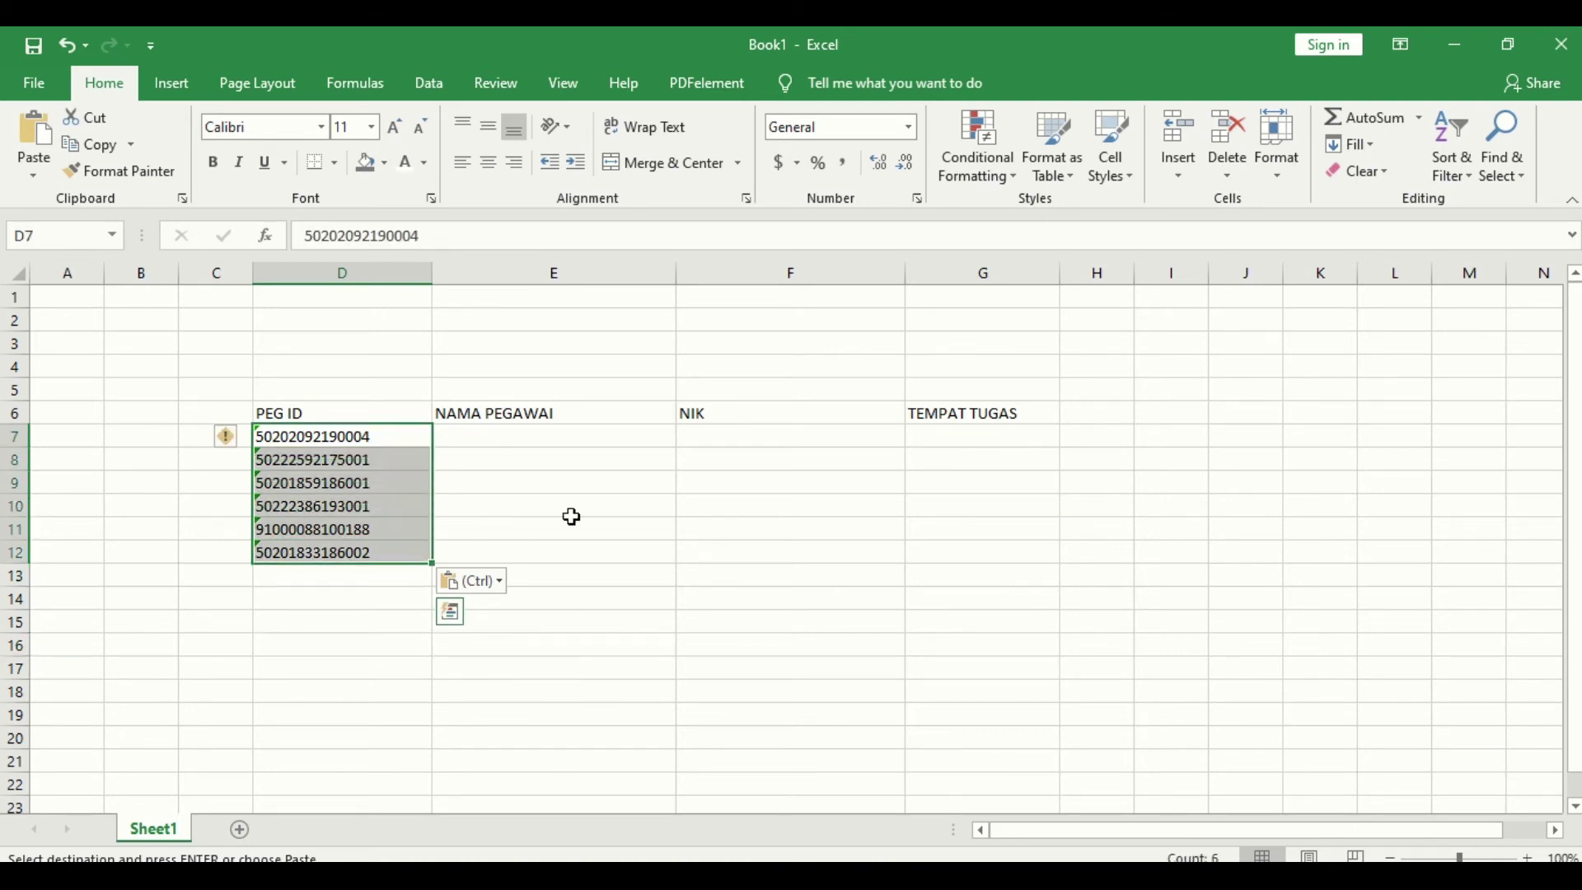
{"action": "left_click", "coordinate": [756, 433]}
{"action": "left_click", "coordinate": [991, 435]}
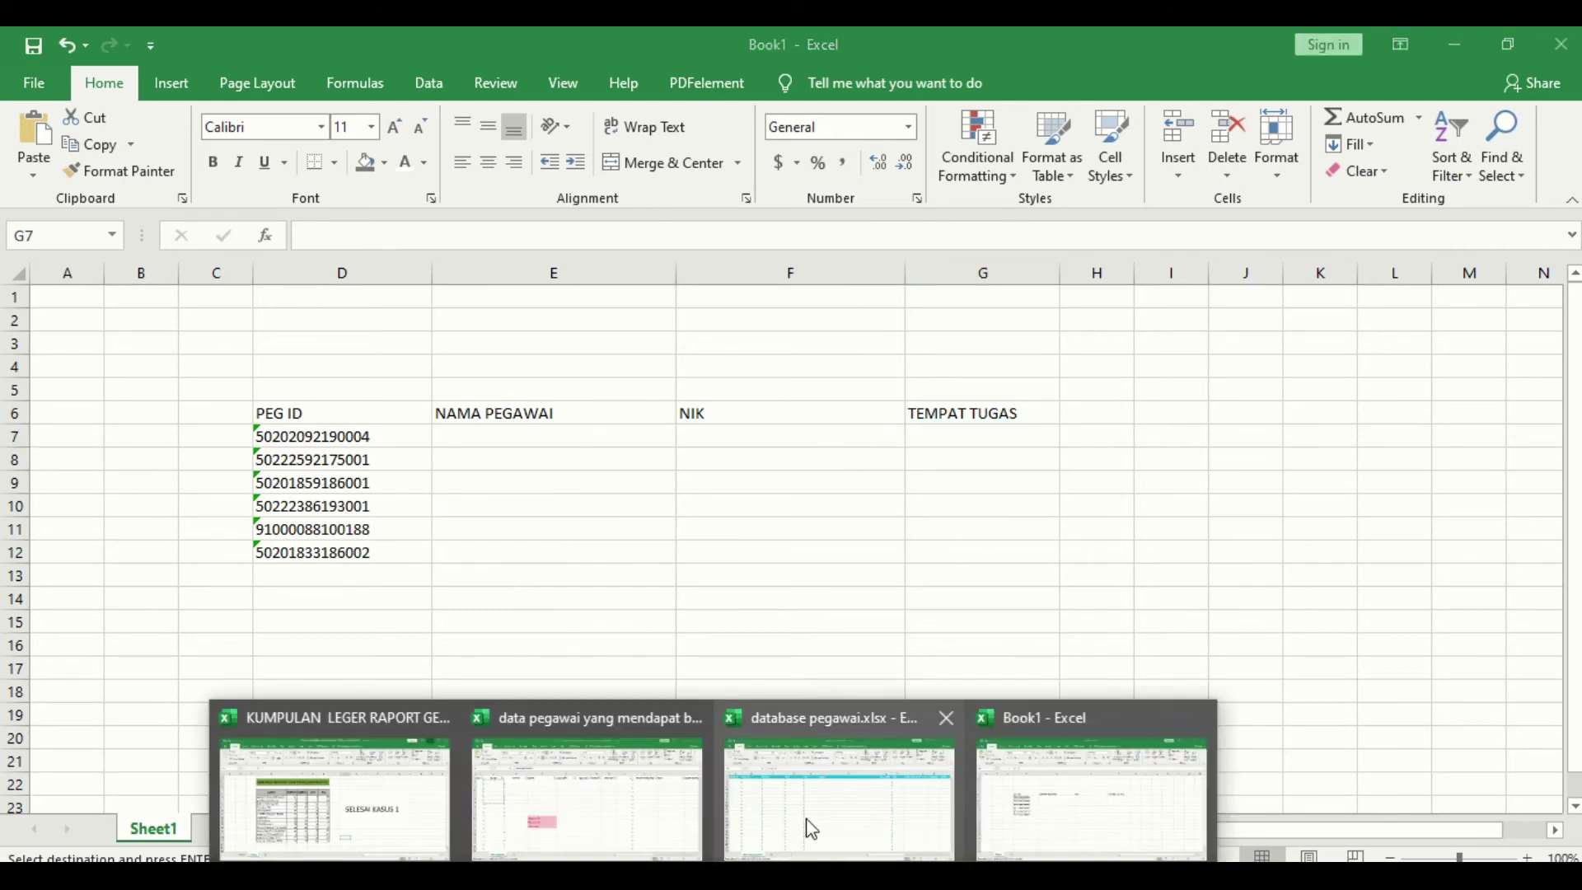
{"action": "left_click", "coordinate": [810, 824]}
Step: Inspect data pegawai's PEGID column down to its last row, then minimize that workbook
{"action": "left_click", "coordinate": [214, 316]}
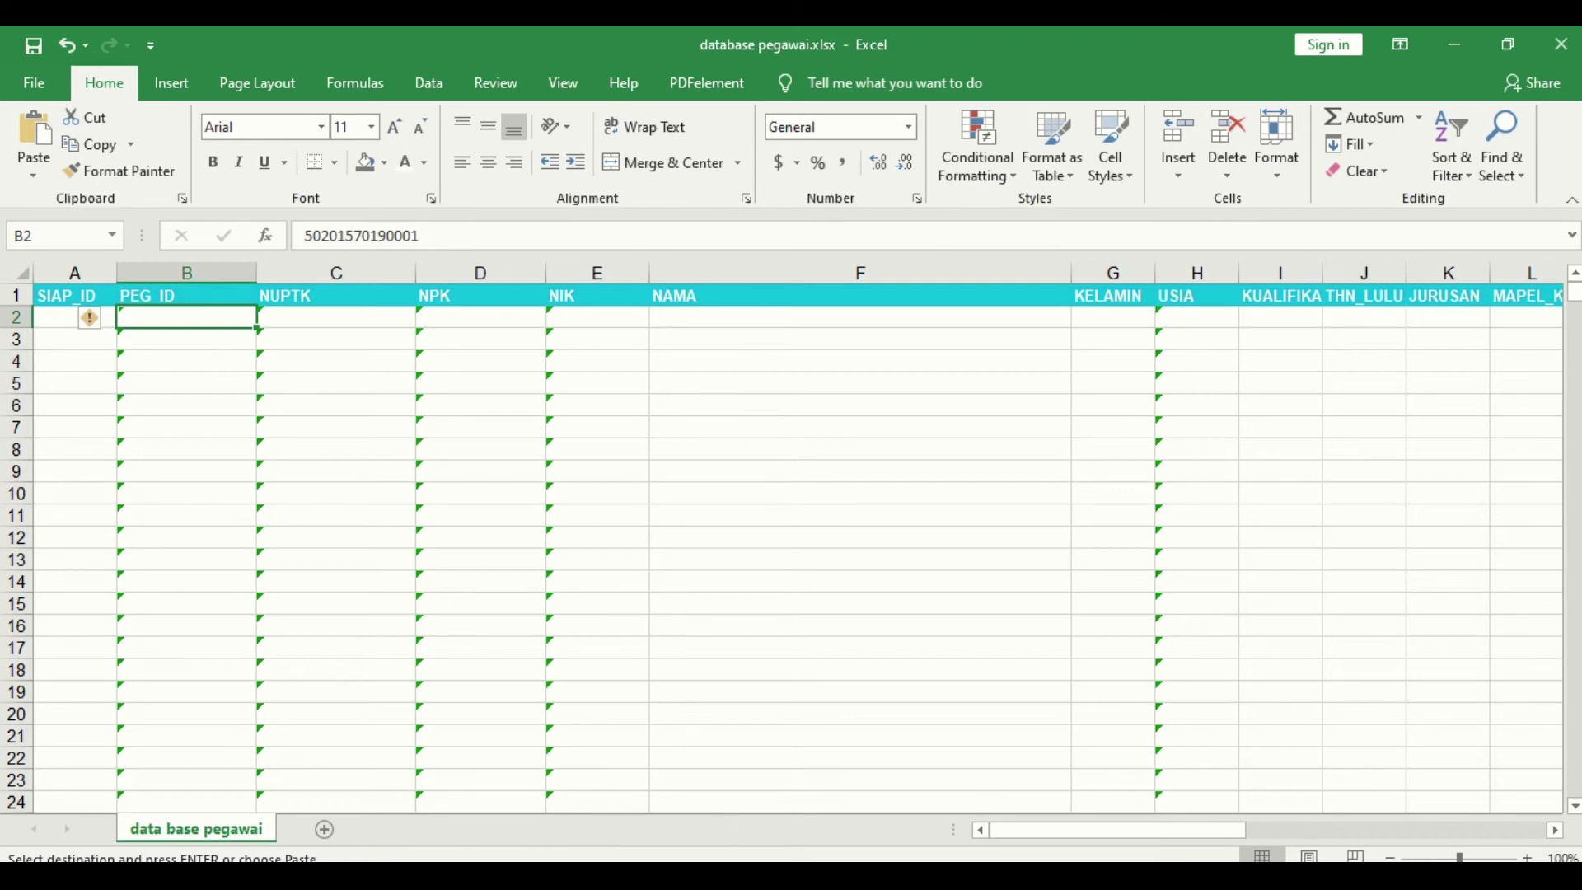
{"action": "left_click", "coordinate": [587, 786]}
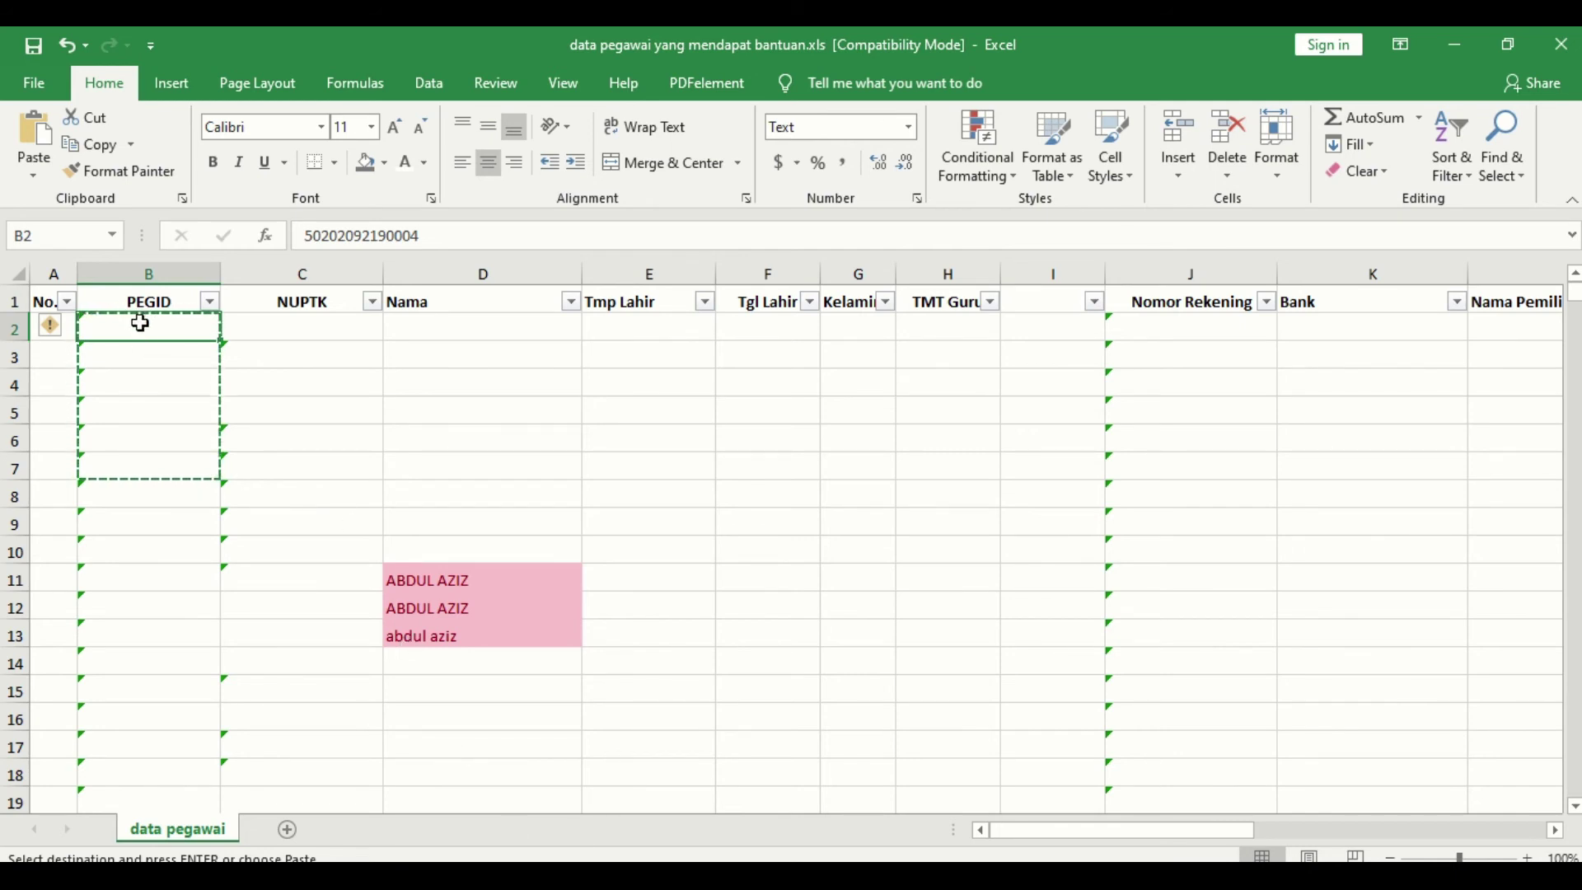
{"action": "left_click_drag", "start_coordinate": [143, 330], "coordinate": [143, 375]}
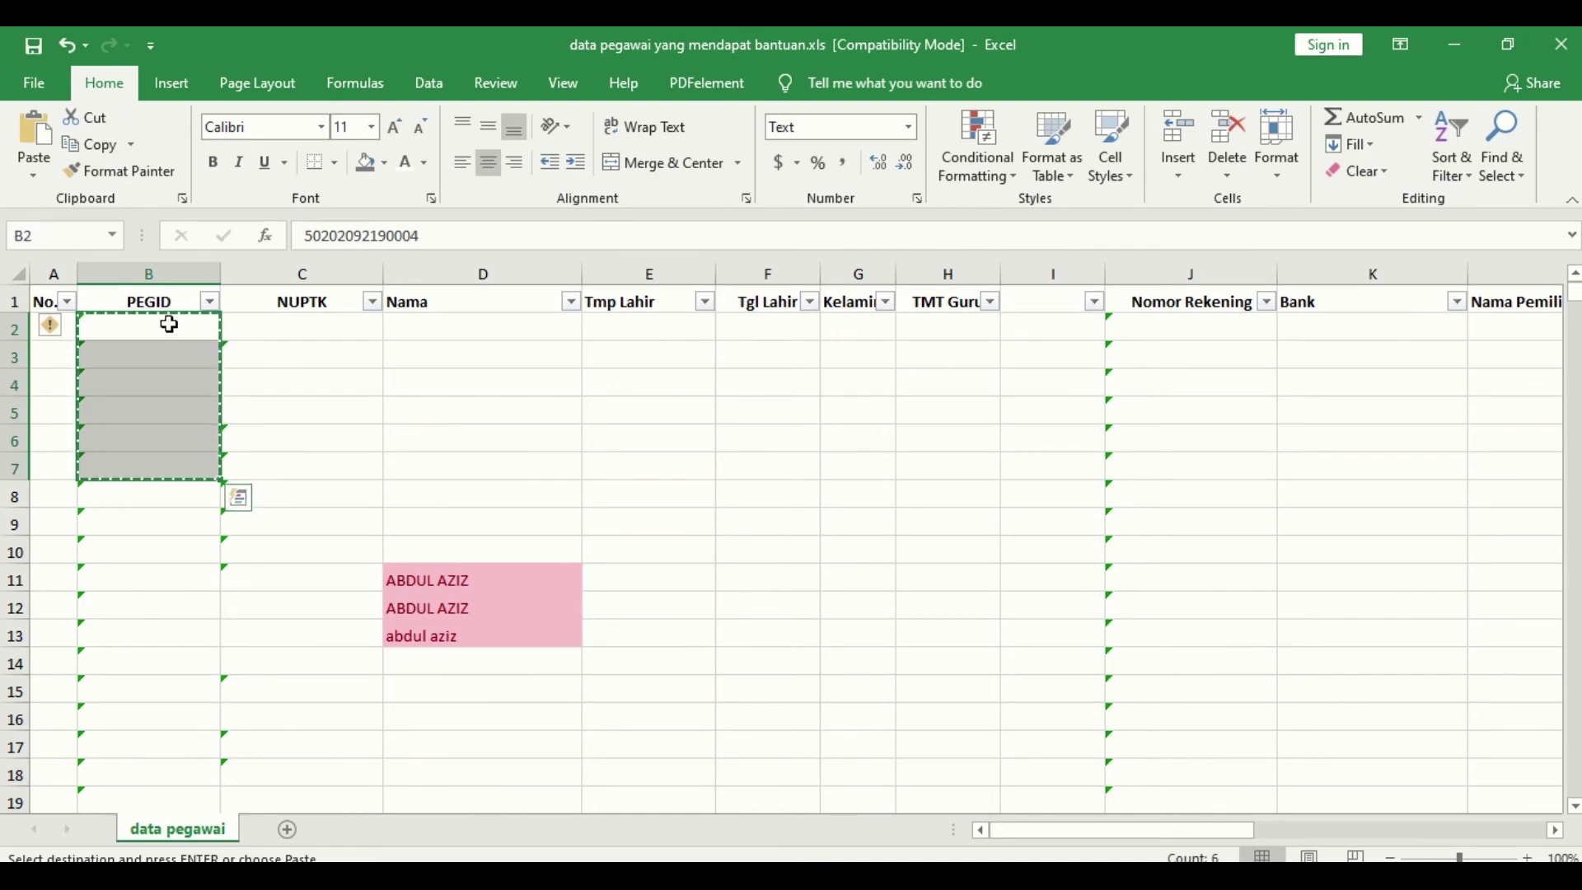
{"action": "left_click_drag", "start_coordinate": [147, 328], "coordinate": [131, 454]}
{"action": "key", "text": "ctrl+shift+Down"}
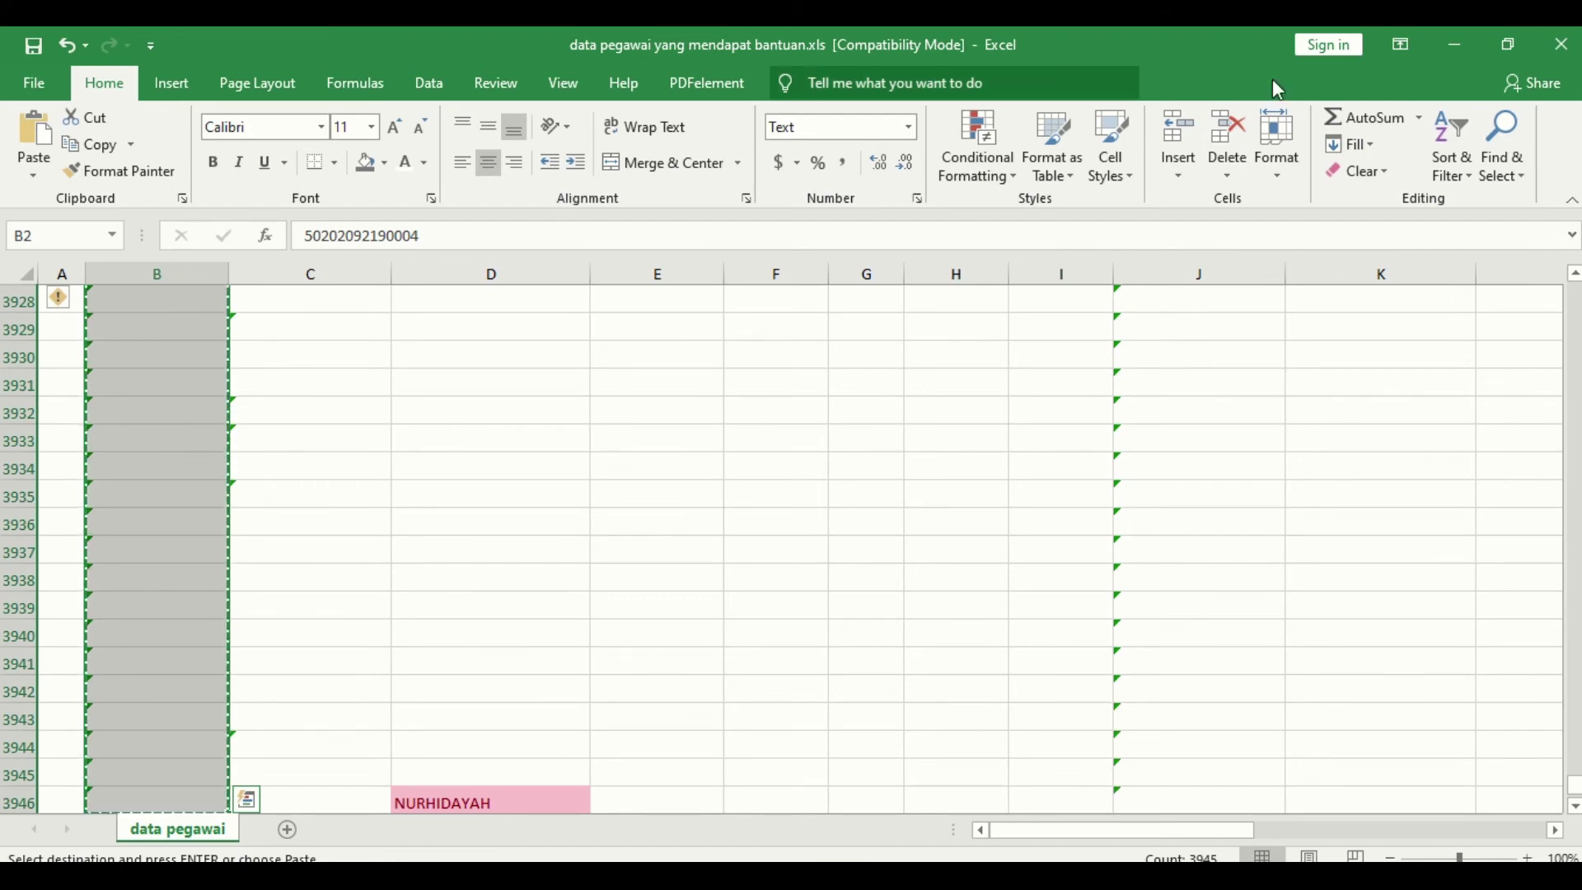
{"action": "left_click", "coordinate": [1453, 45]}
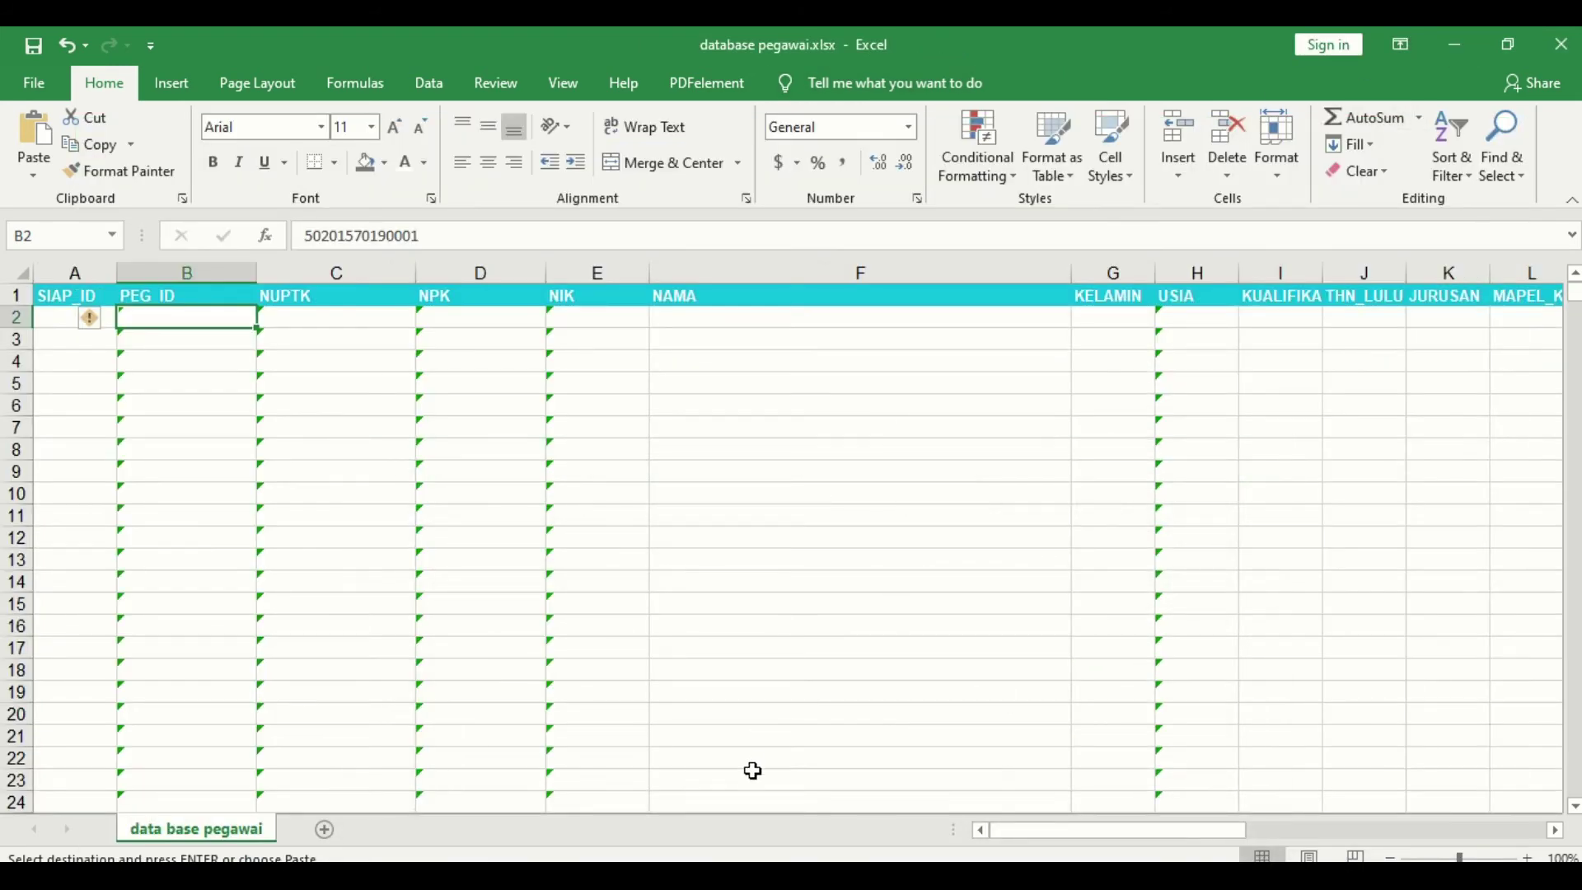
Step: Back in Book1, begin a =vlookup( formula in E7 under NAMA PEGAWAI
{"action": "mouse_move", "coordinate": [873, 800]}
{"action": "left_click", "coordinate": [1091, 773]}
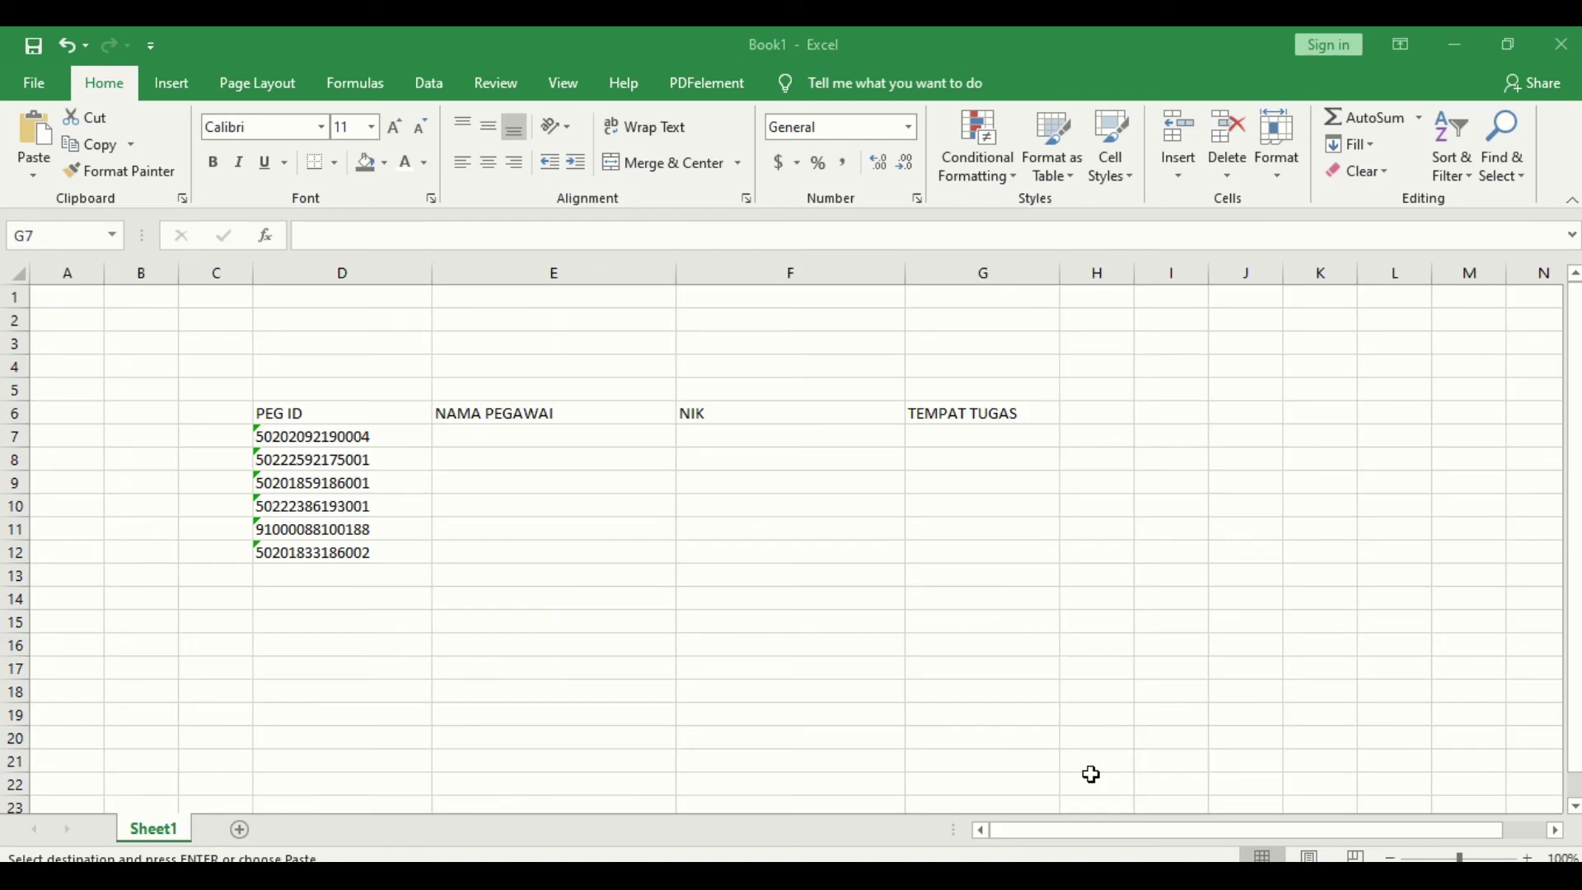
{"action": "left_click", "coordinate": [335, 439]}
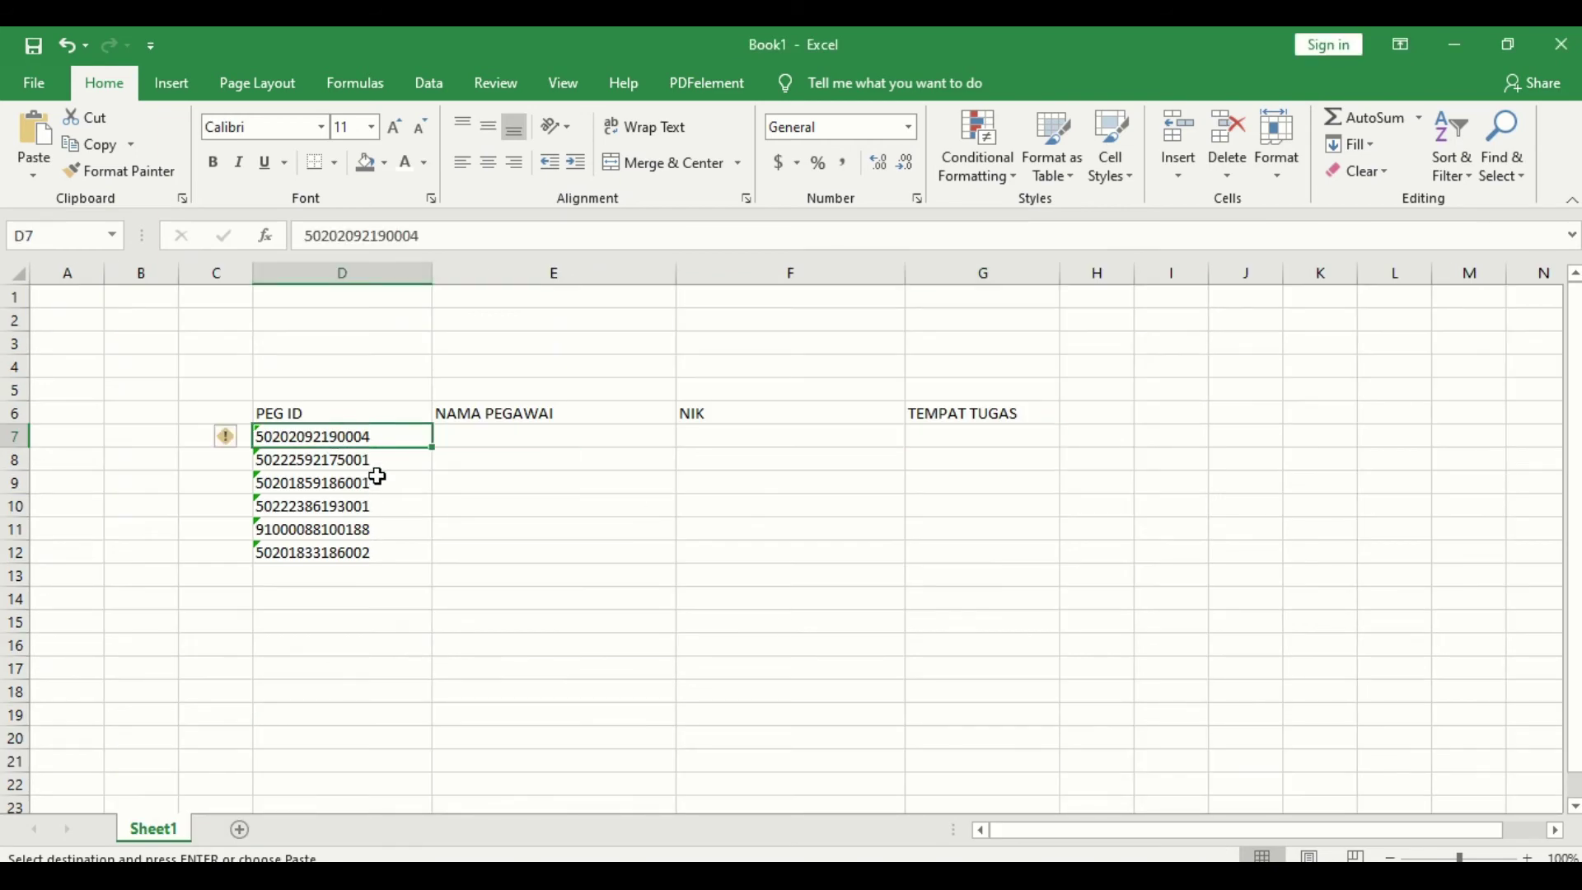
{"action": "left_click", "coordinate": [559, 438]}
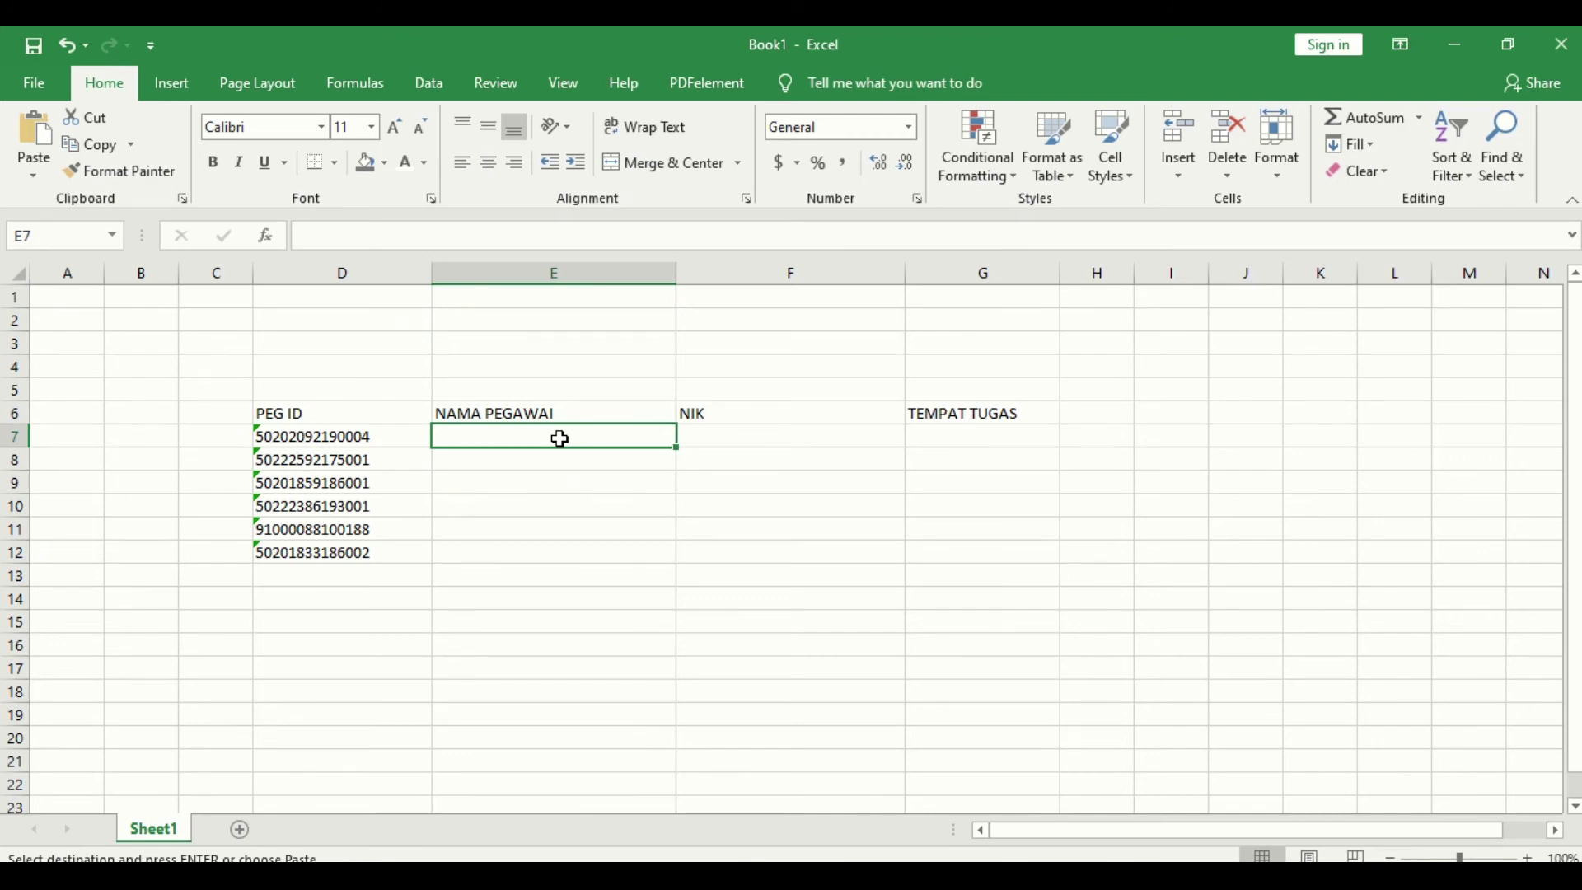
{"action": "left_click", "coordinate": [712, 879]}
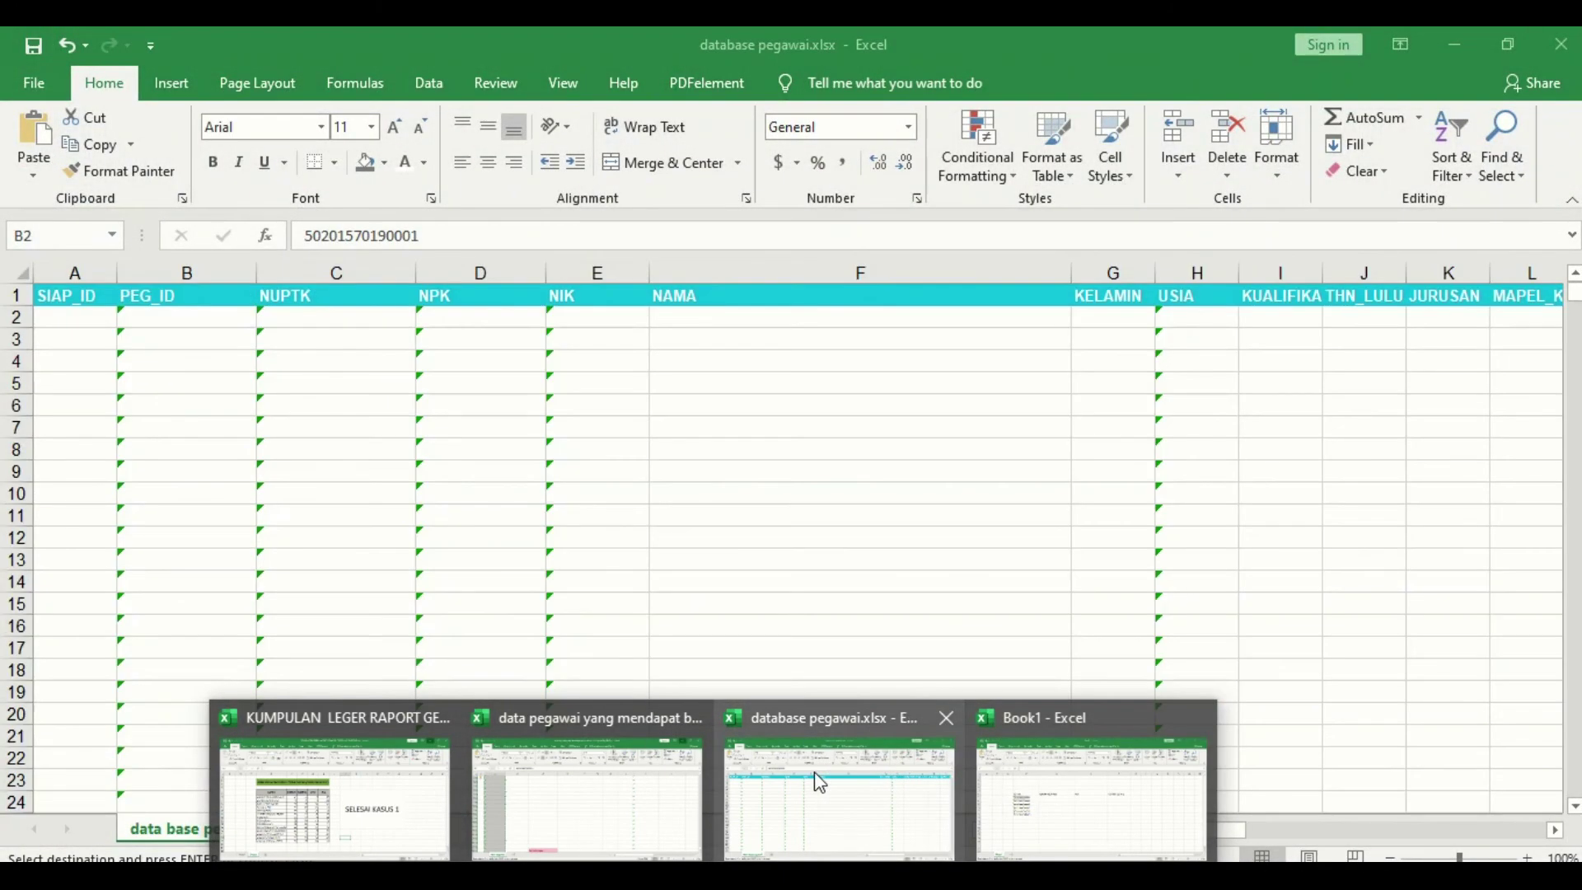
{"action": "left_click", "coordinate": [820, 782]}
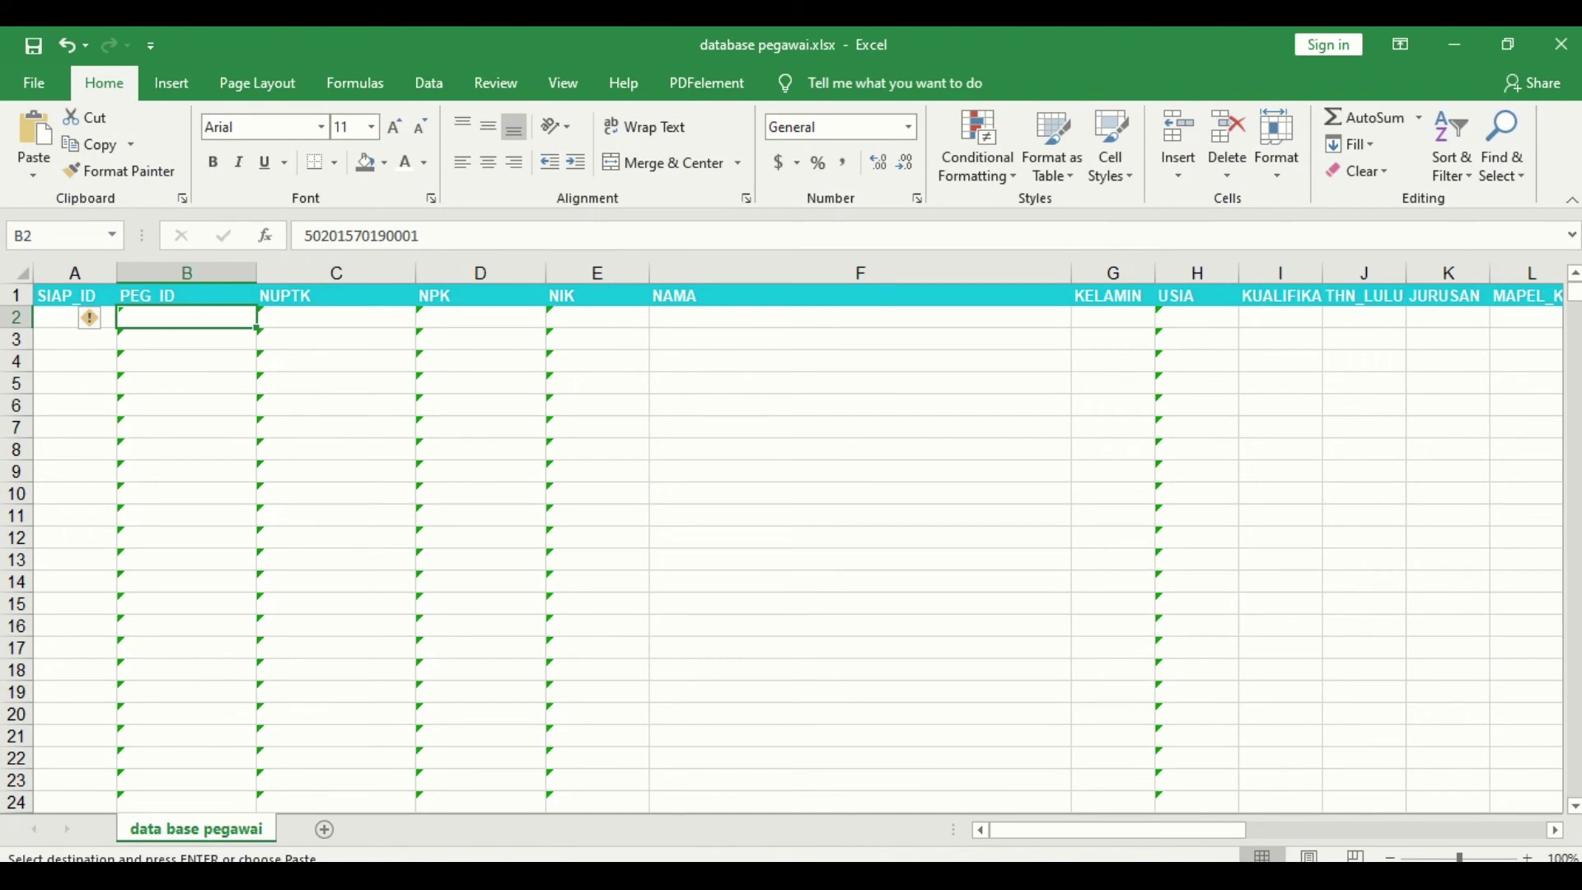
{"action": "left_click", "coordinate": [1096, 793]}
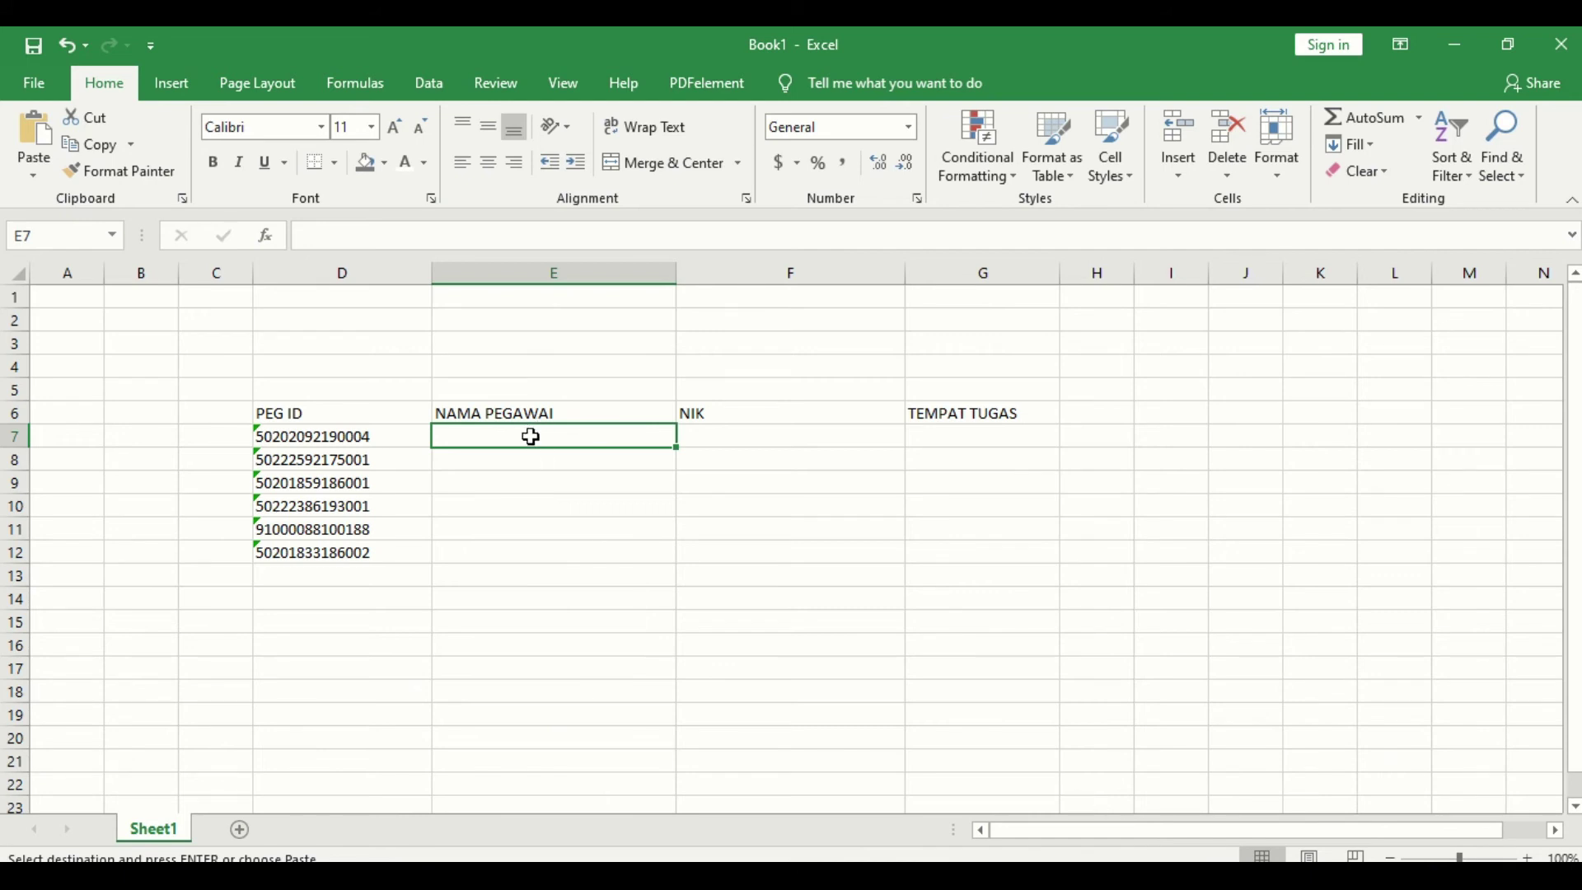
{"action": "type", "text": "="}
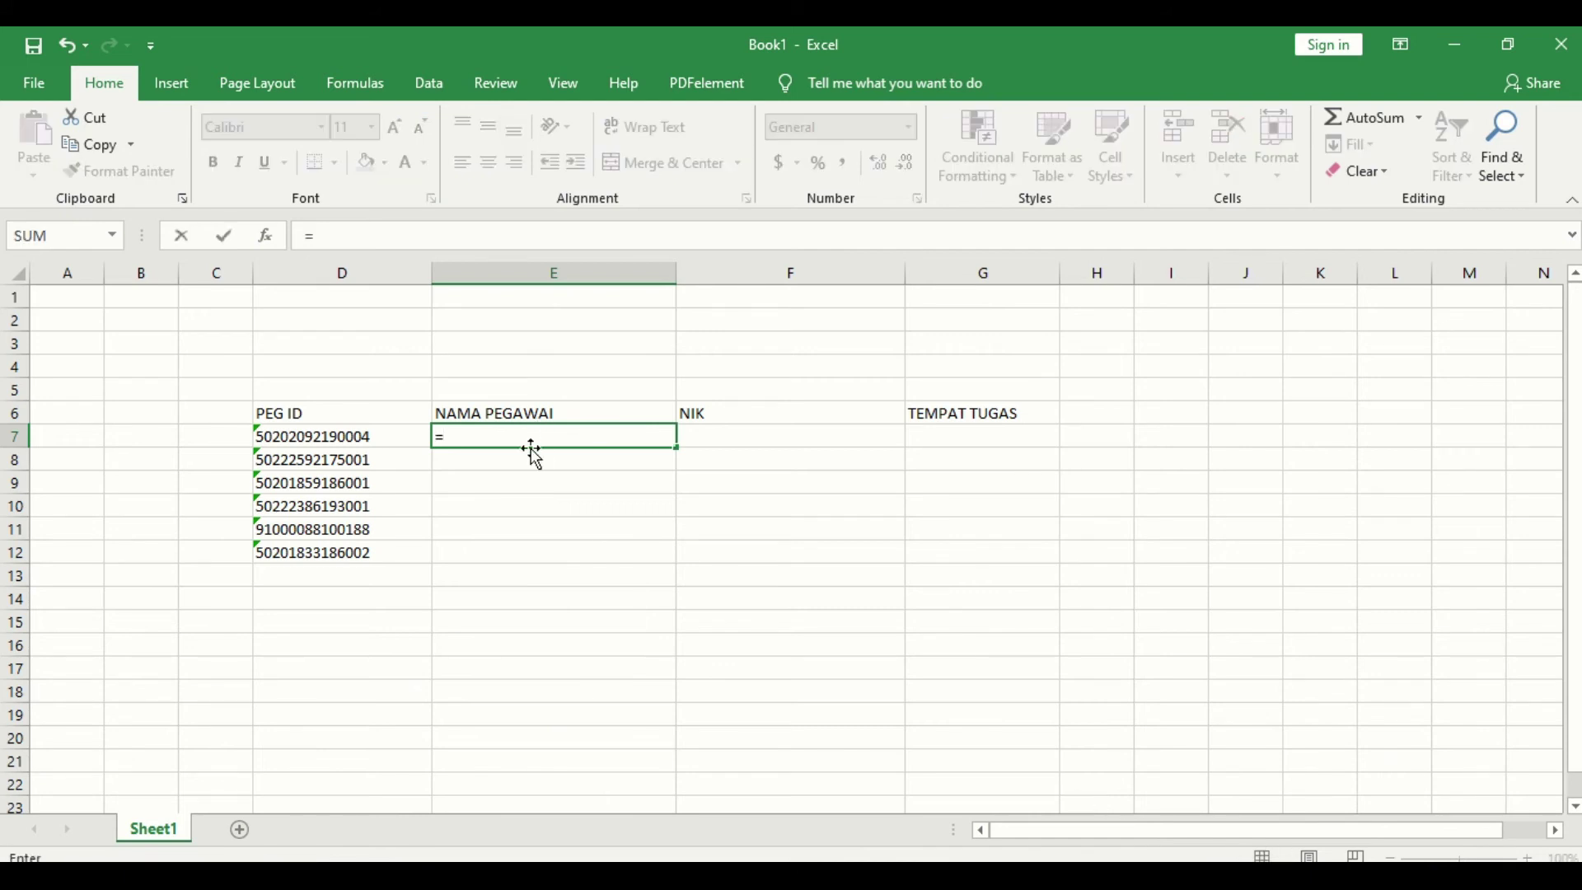
{"action": "type", "text": "vlookup("}
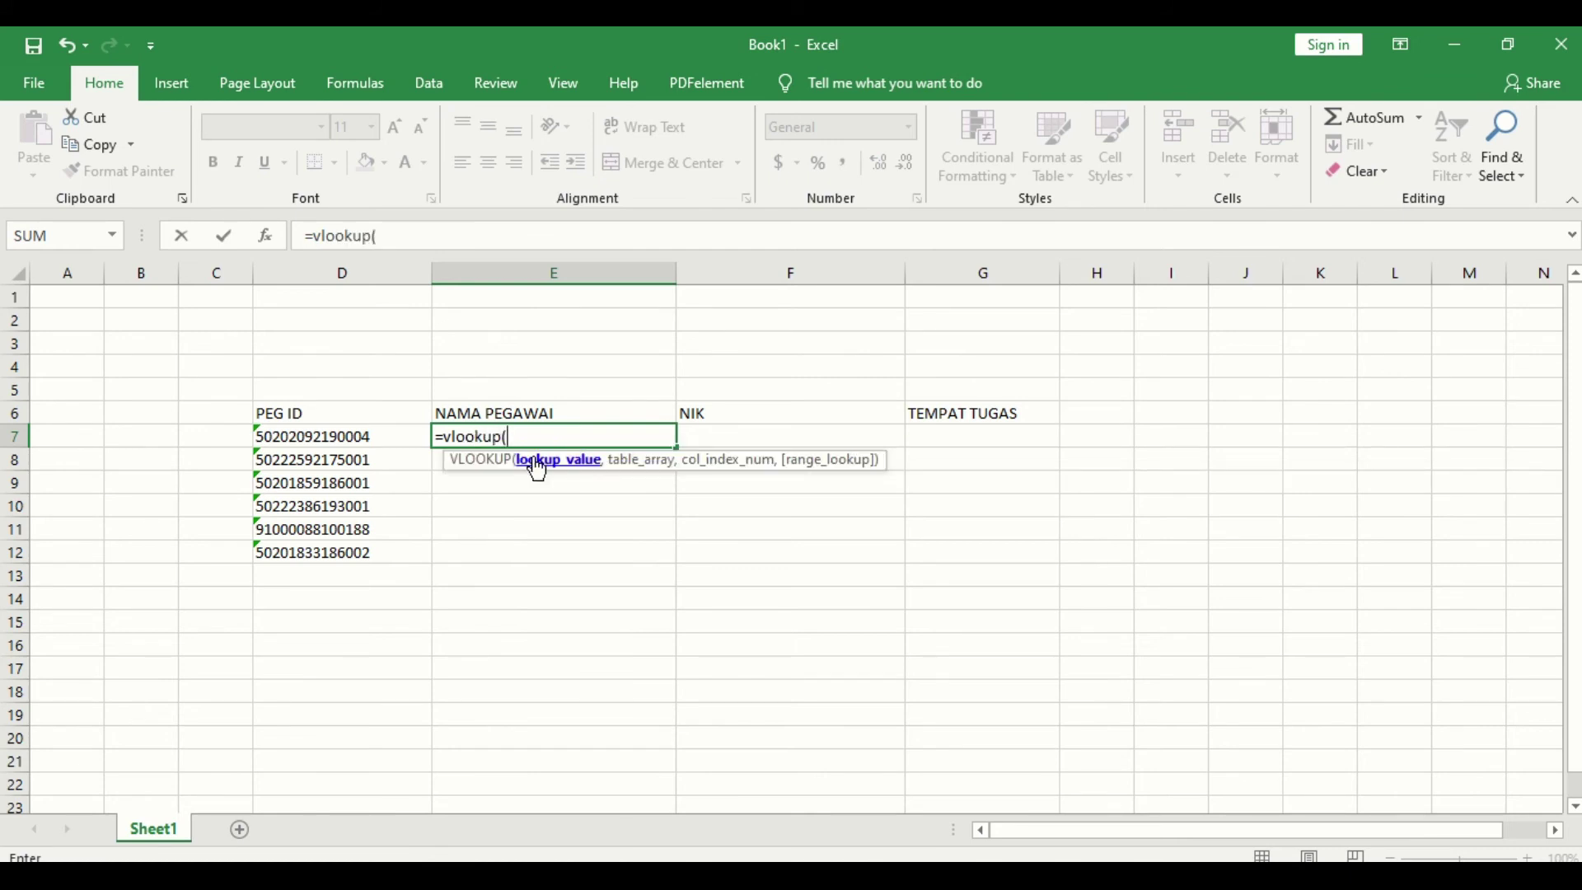
Step: Use D7 as the lookup value and anchor the table range at database pegawai B2
{"action": "left_click", "coordinate": [332, 444]}
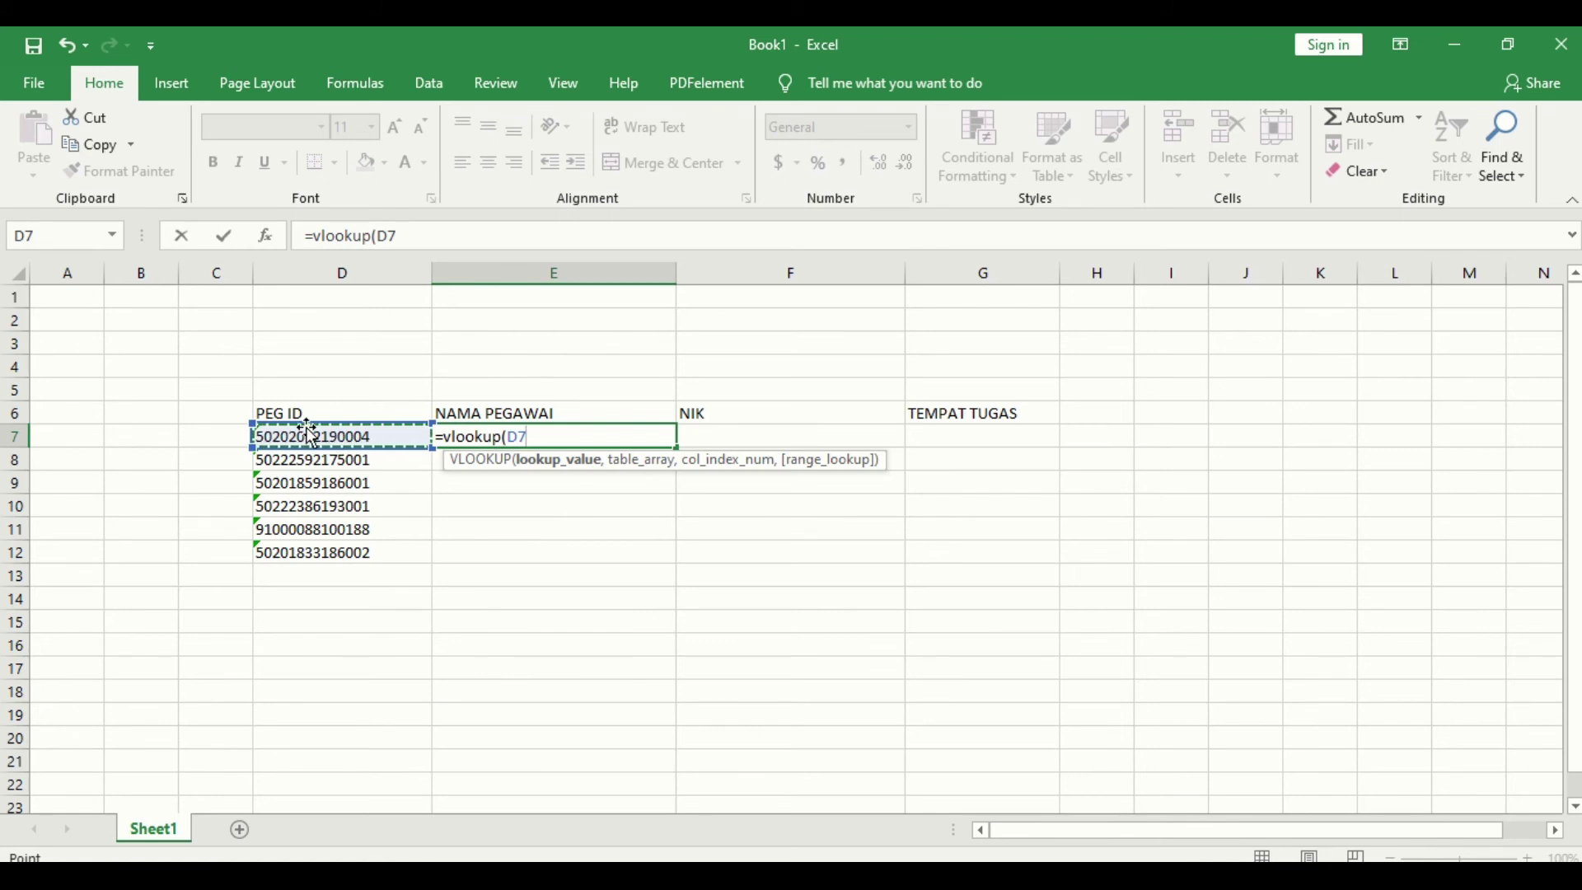
{"action": "type", "text": ","}
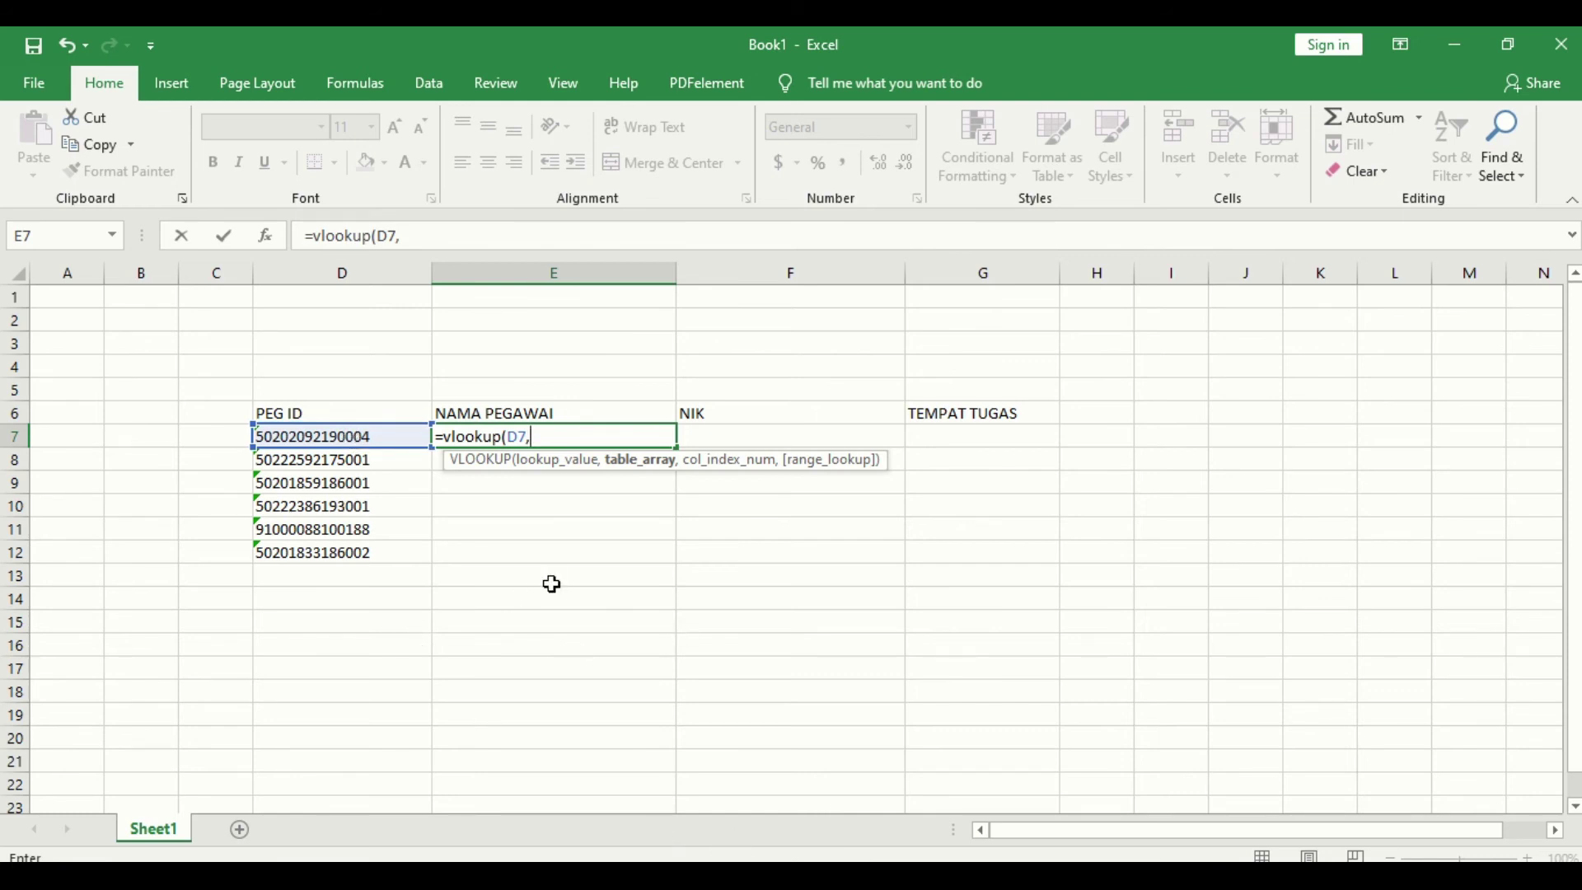
{"action": "left_click", "coordinate": [713, 875]}
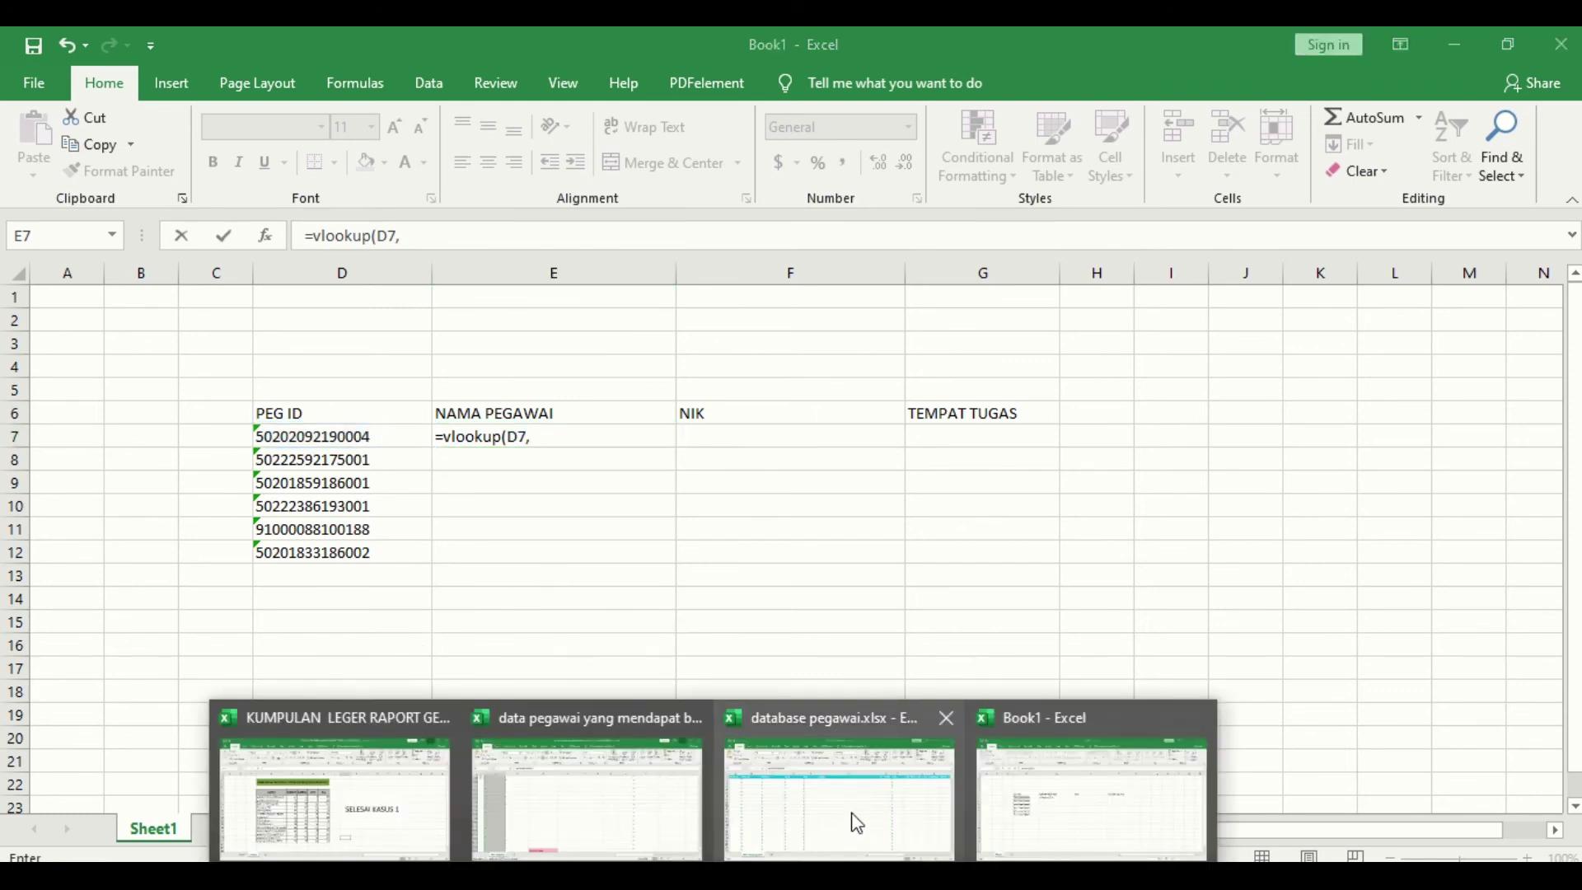
{"action": "left_click", "coordinate": [816, 795]}
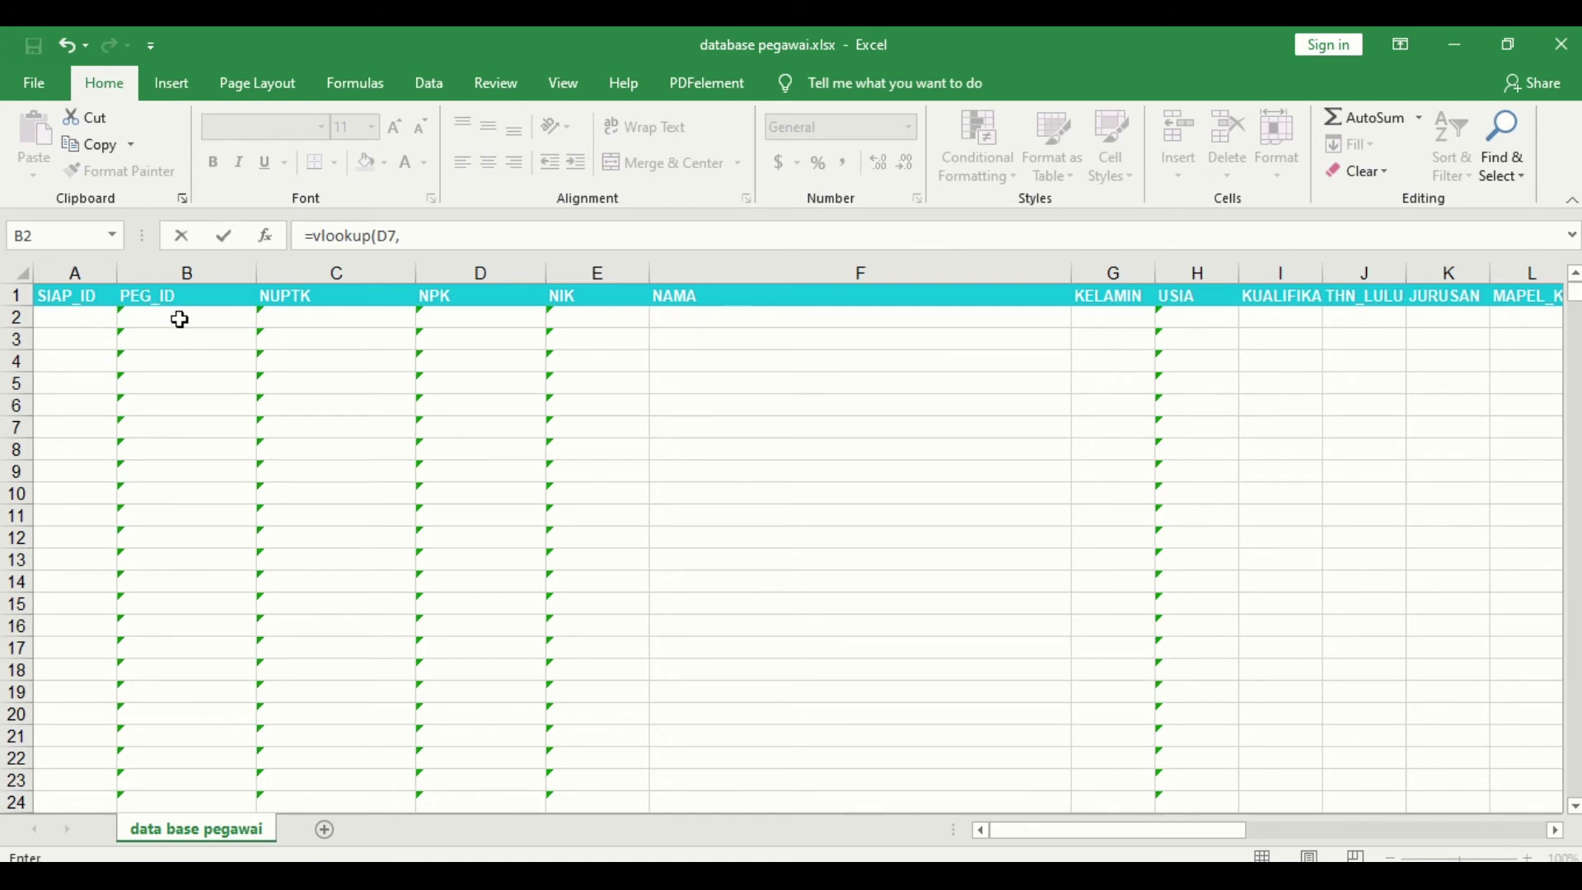
{"action": "left_click", "coordinate": [180, 320]}
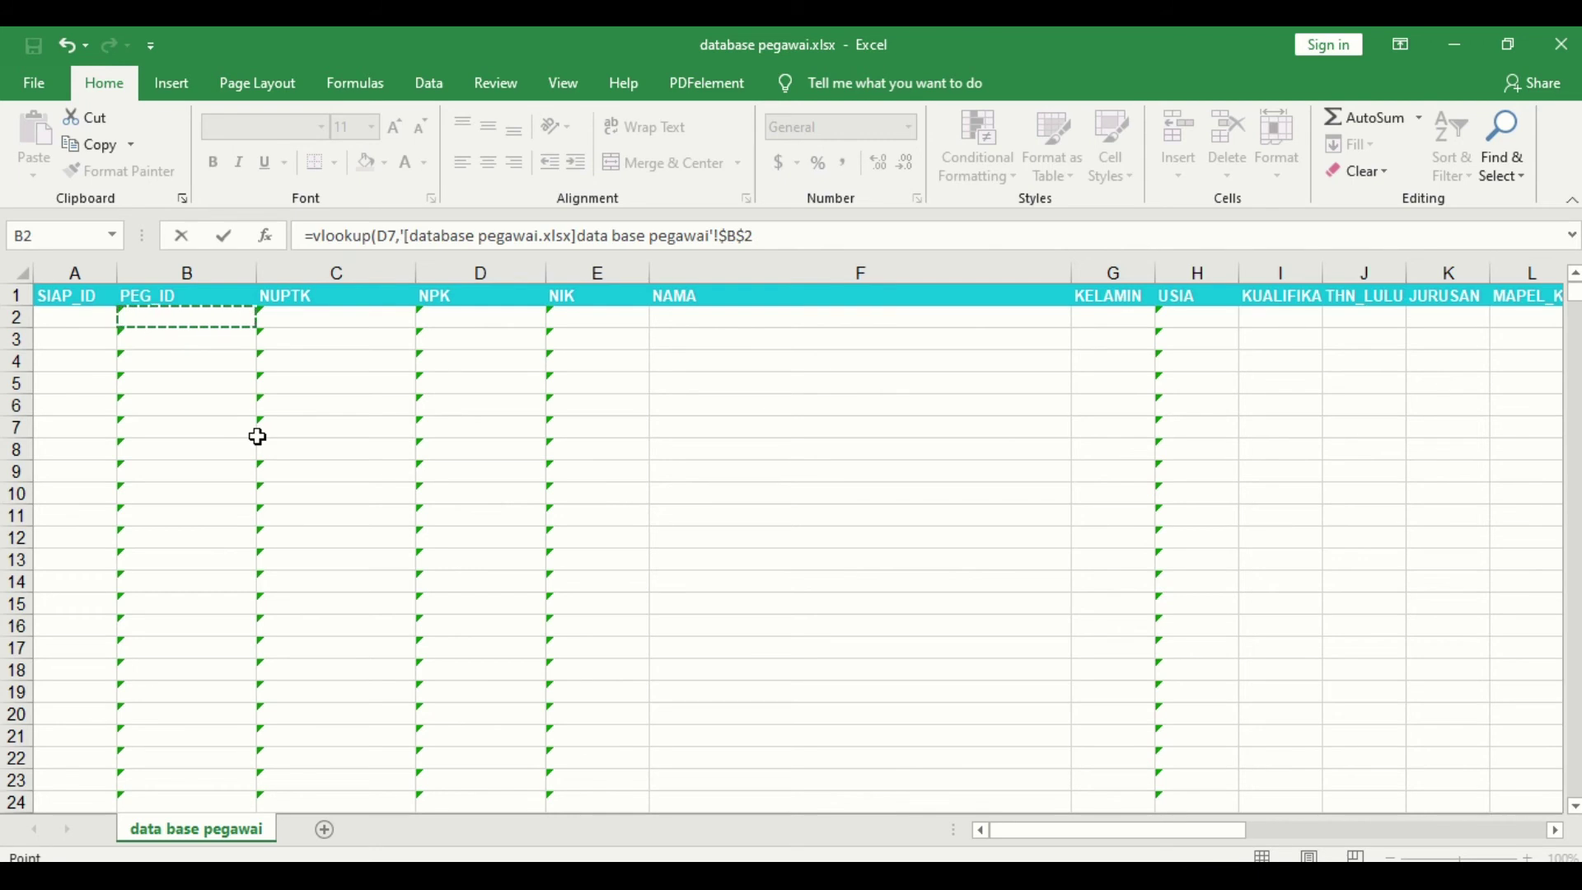
Step: Extend the range to B2:AM10862, toggle its locking with F4, then cancel the formula
{"action": "left_click", "coordinate": [552, 875]}
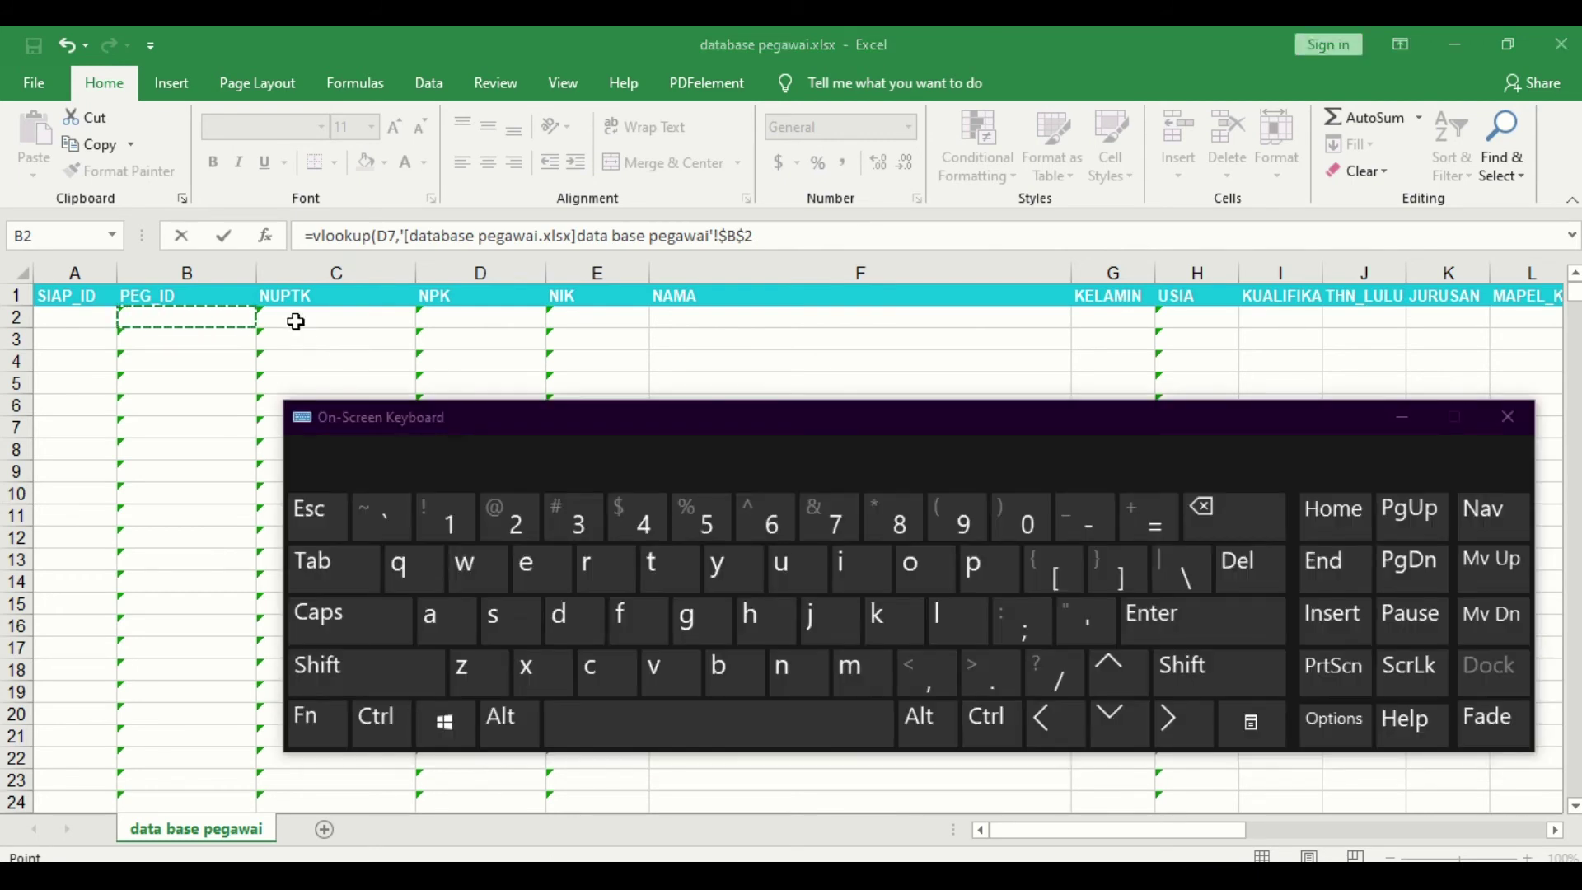
{"action": "key", "text": "ctrl+shift"}
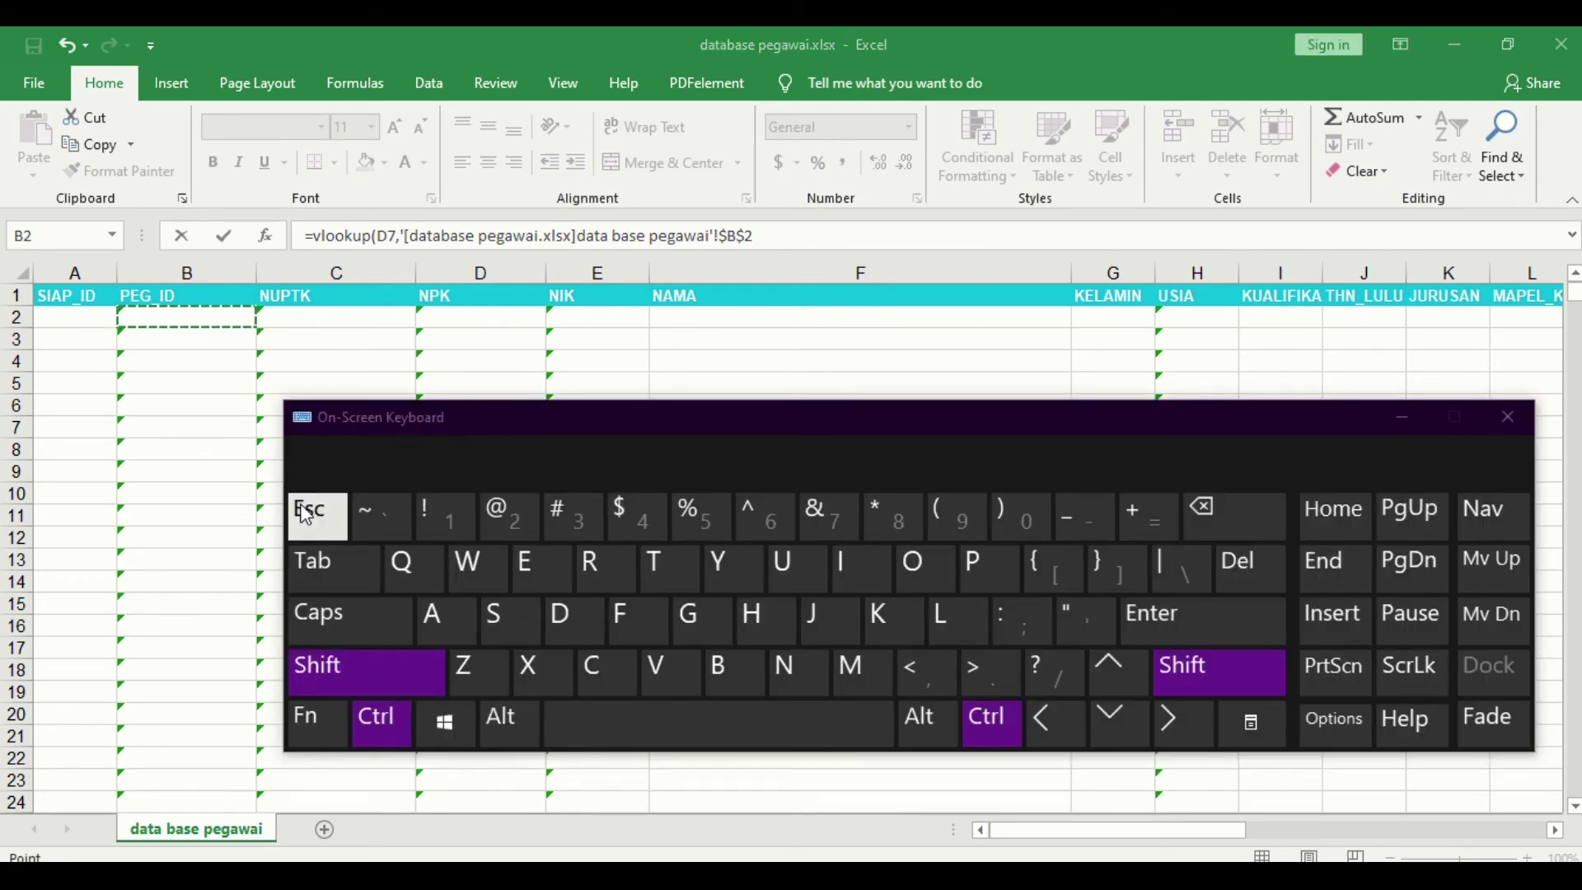
{"action": "key", "text": "ctrl+shift+Right"}
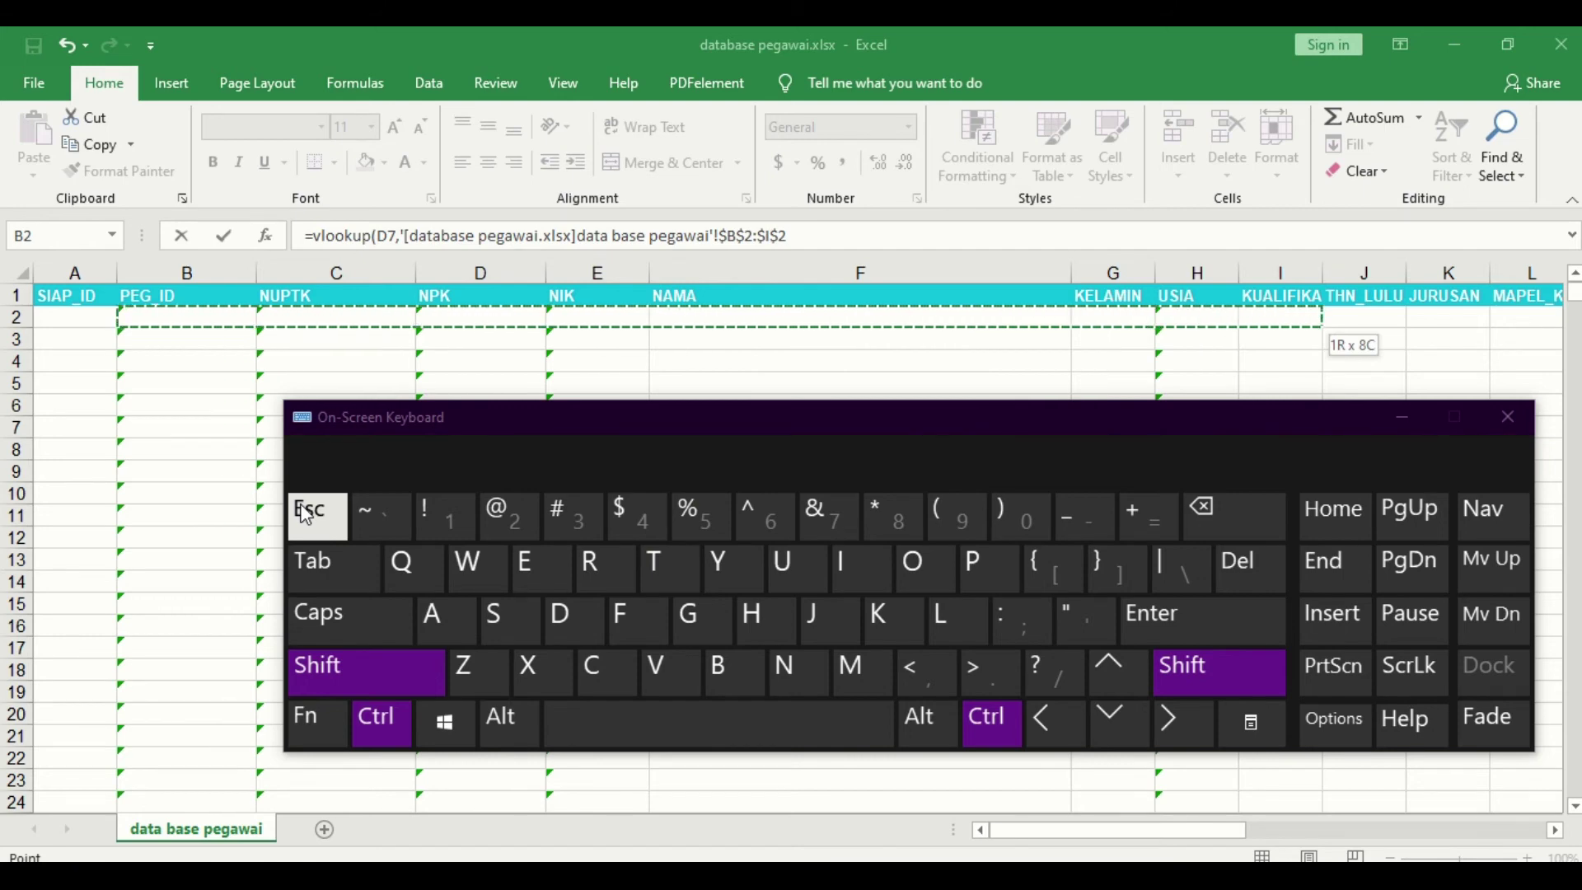
{"action": "key", "text": "ctrl+shift+Right"}
{"action": "key", "text": "ctrl+shift+Right"}
{"action": "key", "text": "ctrl+shift+Right"}
{"action": "key", "text": "ctrl+shift+Right"}
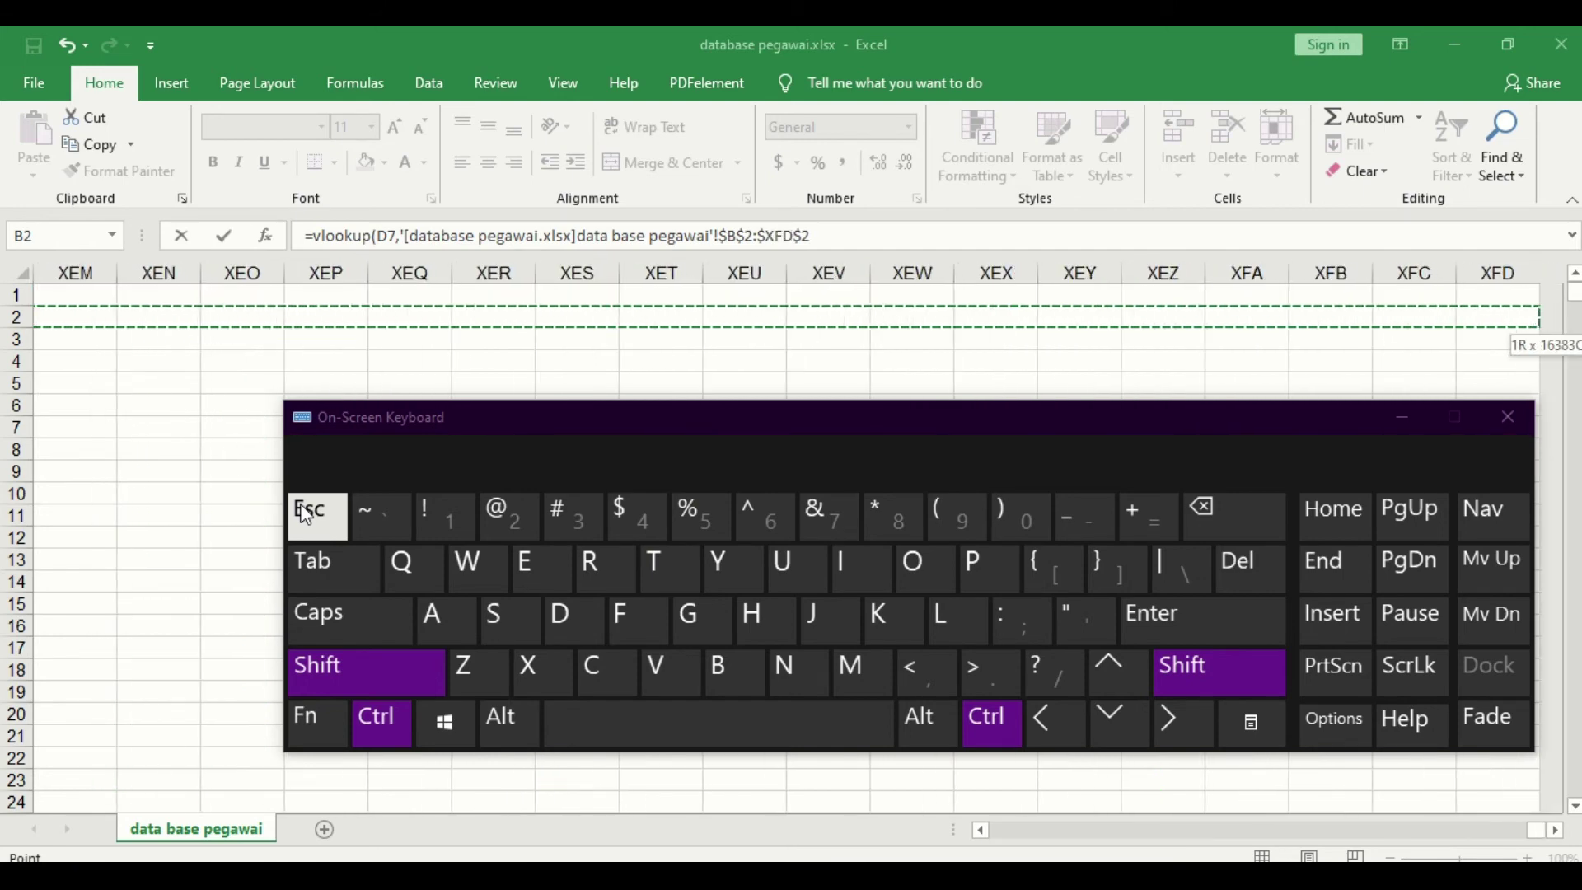
{"action": "key", "text": "ctrl+shift+Left"}
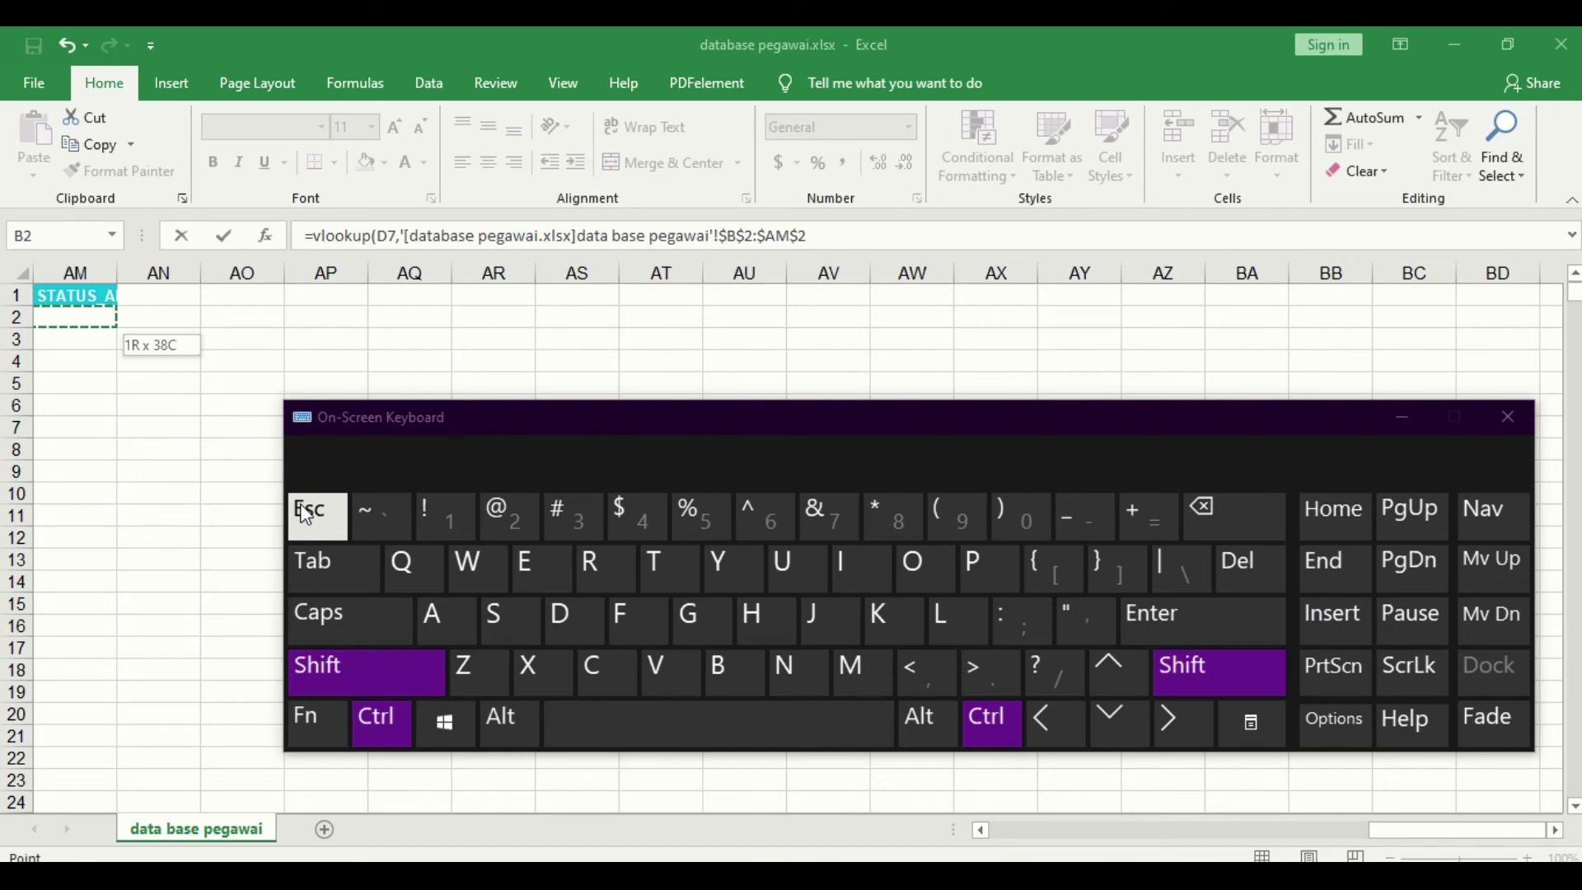
{"action": "key", "text": "ctrl+shift+Down"}
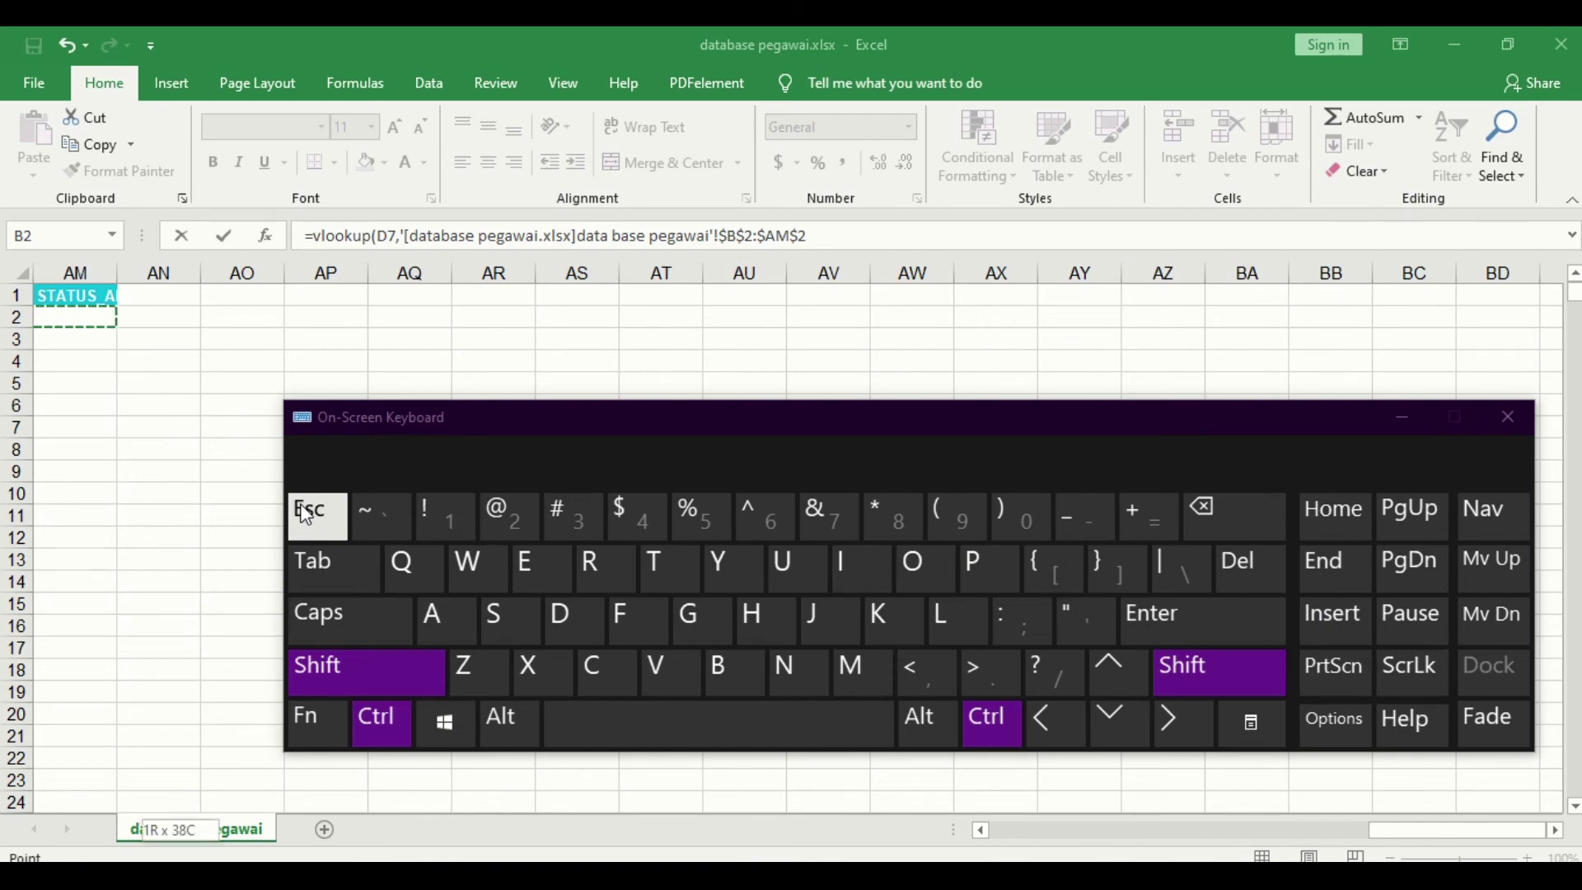
{"action": "key", "text": "ctrl+shift+Down"}
{"action": "key", "text": "ctrl+shift+Up"}
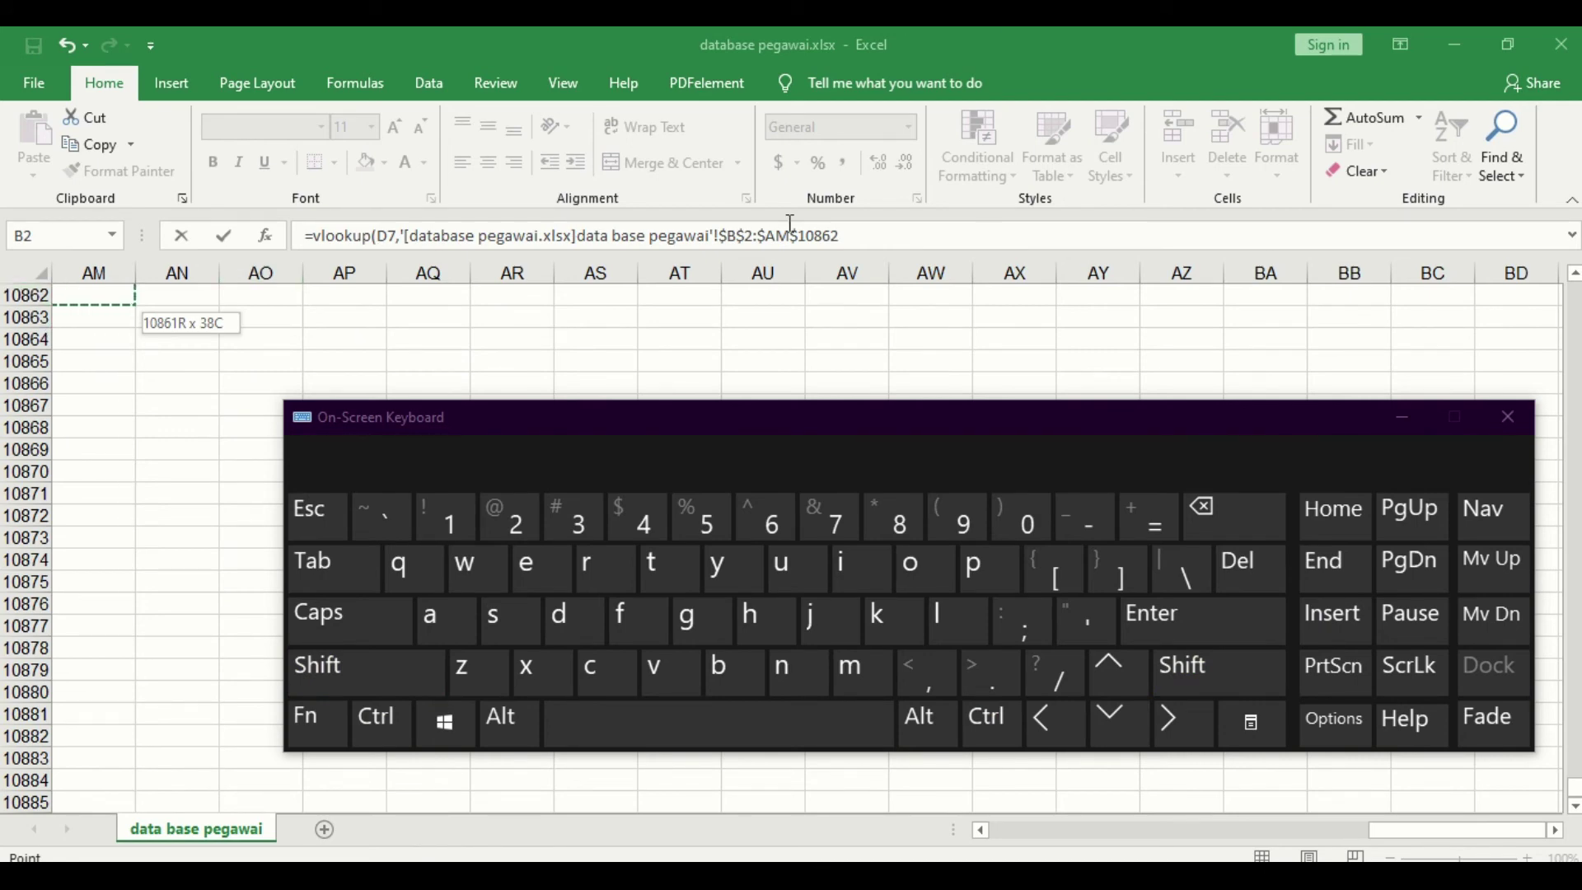
{"action": "left_click", "coordinate": [853, 235]}
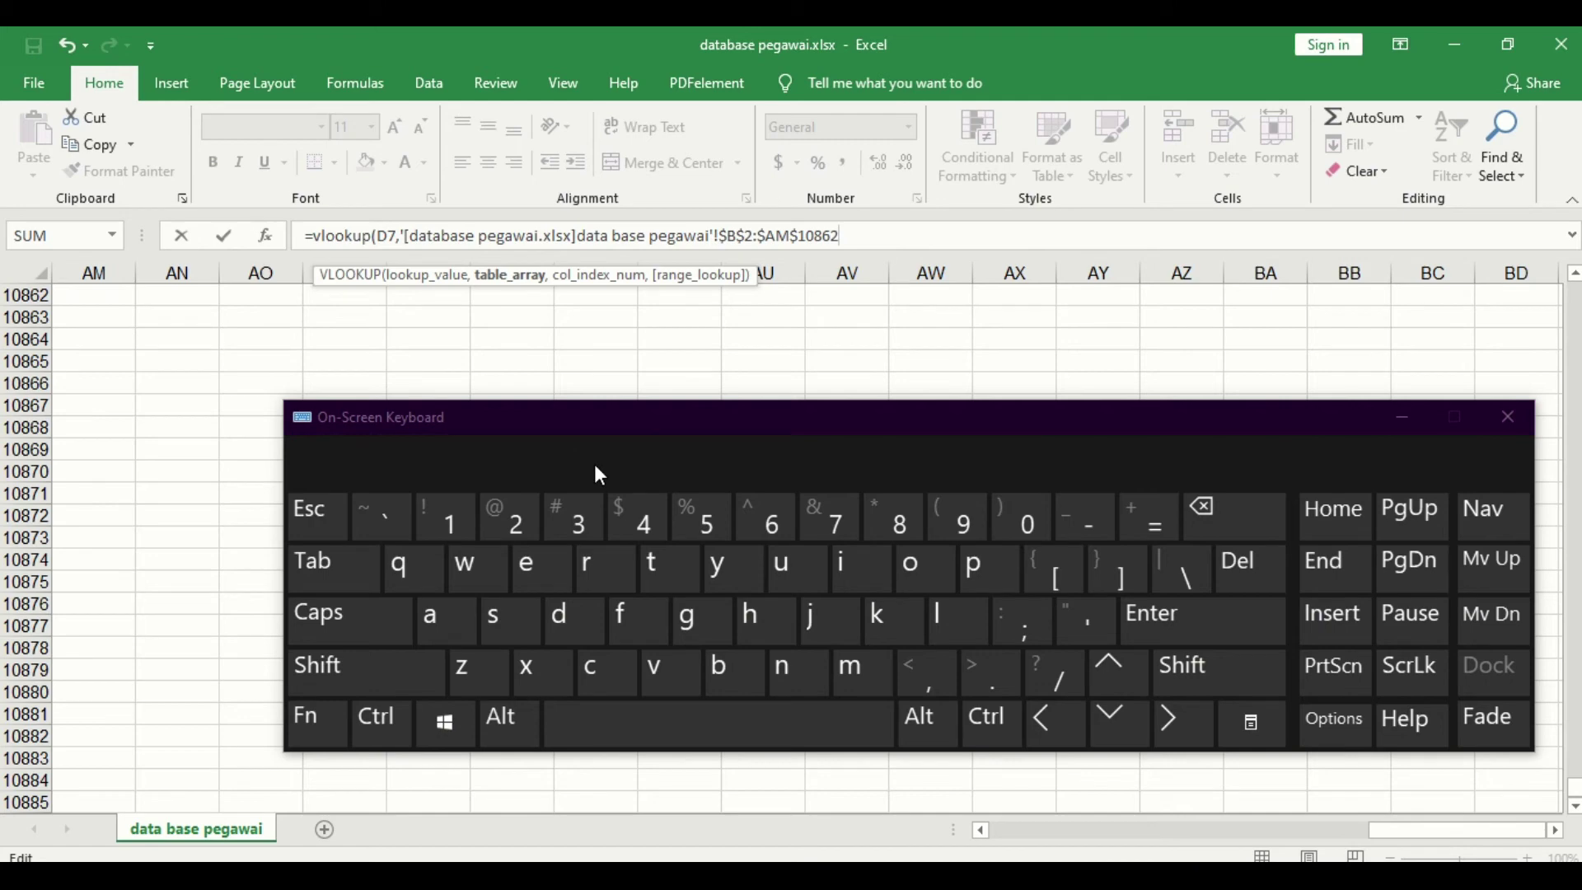
{"action": "key", "text": "F4"}
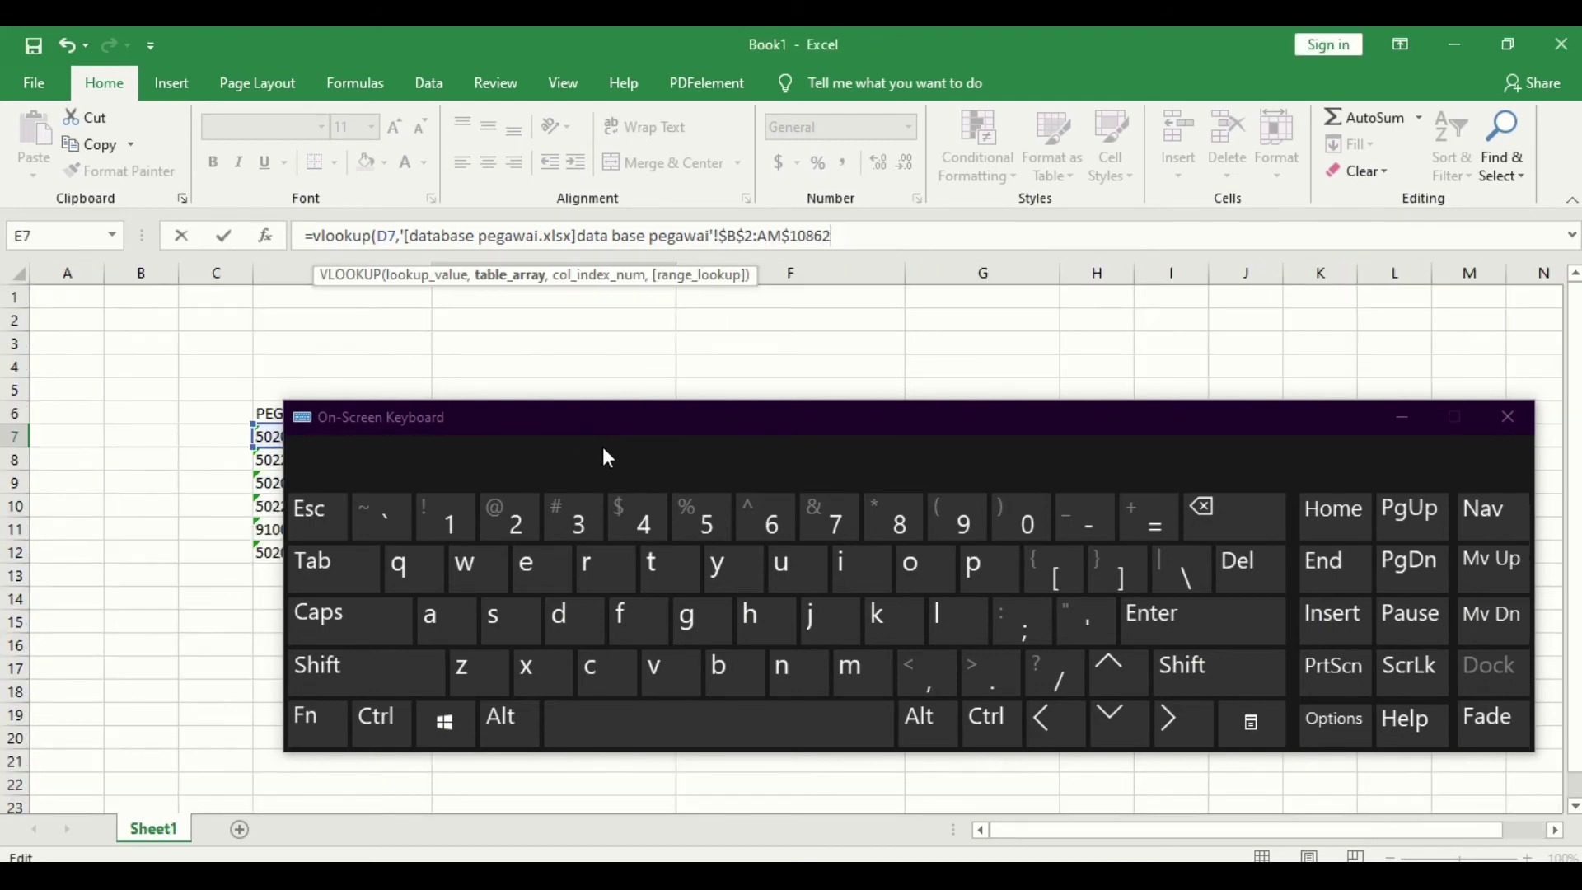
{"action": "key", "text": "Escape"}
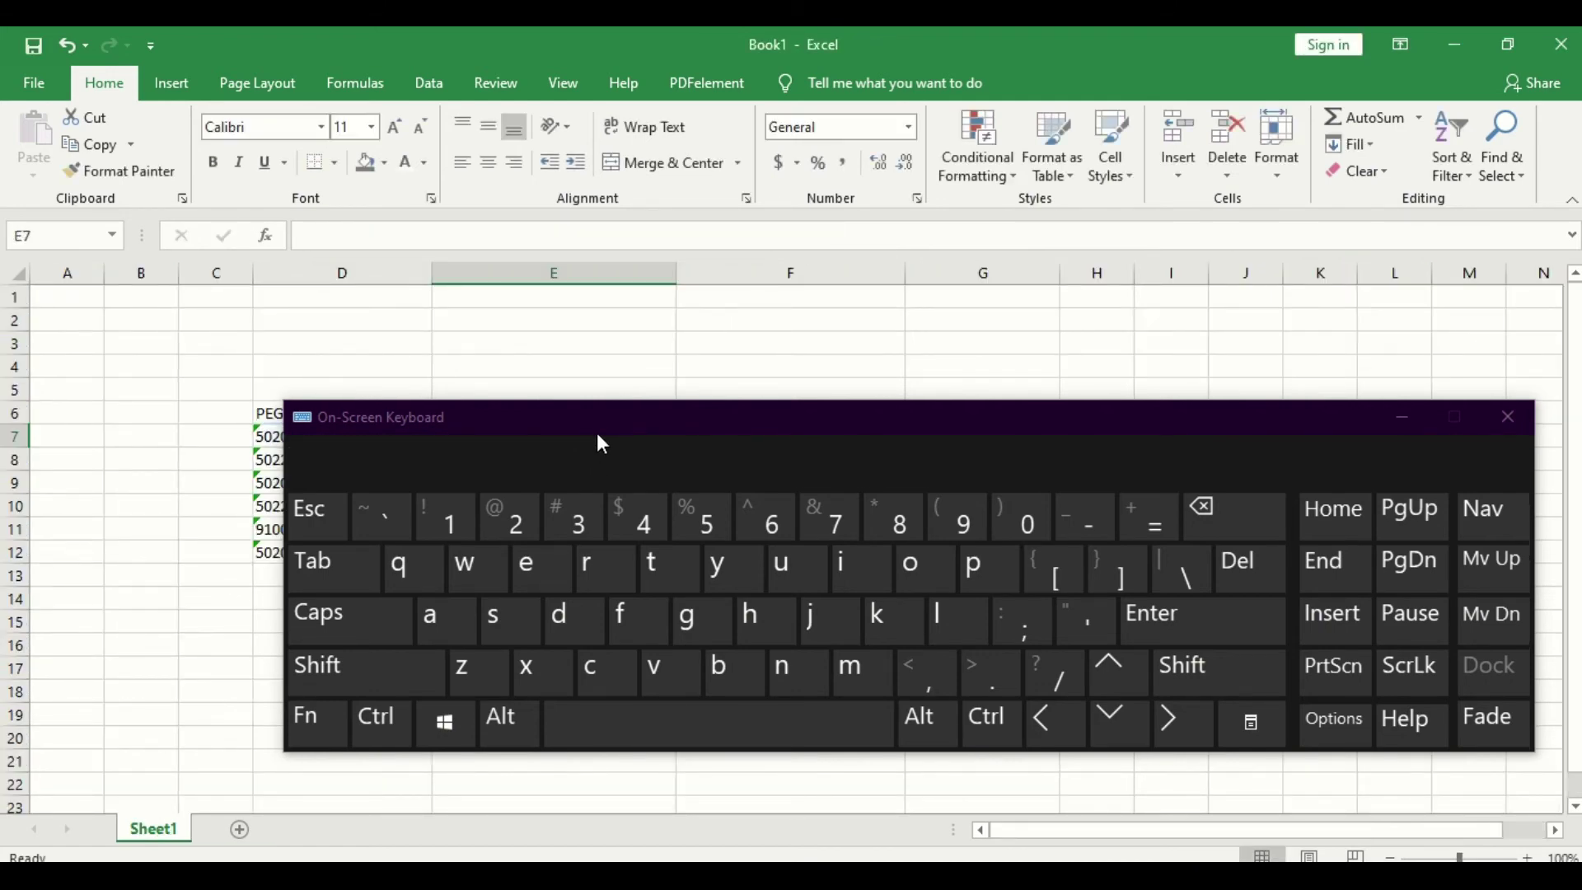
Step: Minimize the on-screen keyboard and re-enter =vlookup( with D7 as lookup value in E7
{"action": "left_click", "coordinate": [1386, 425]}
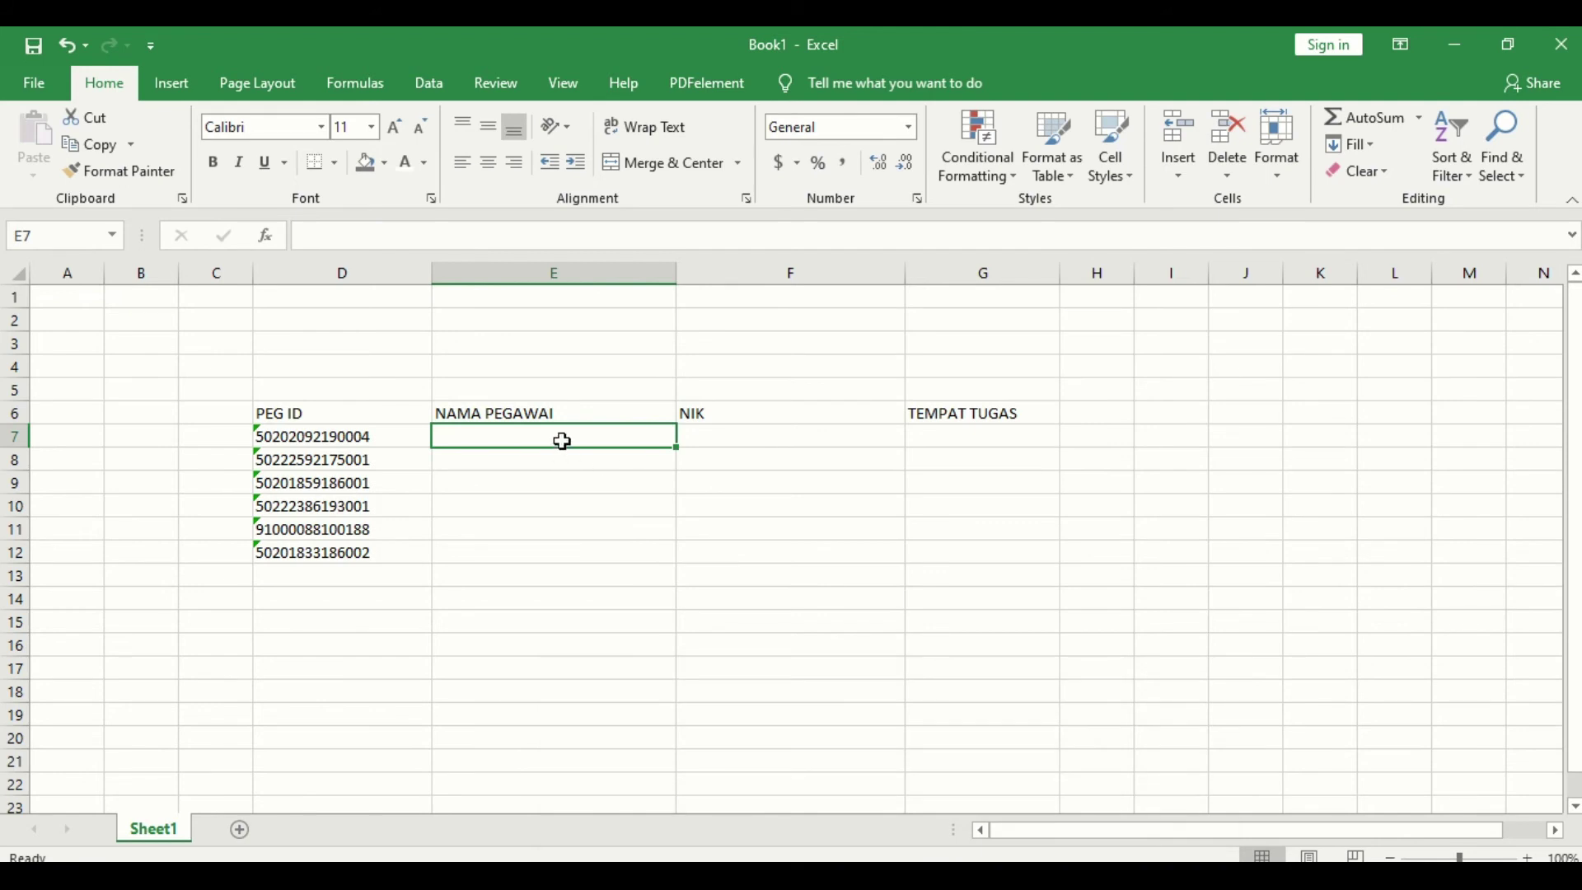
{"action": "type", "text": "=vl"}
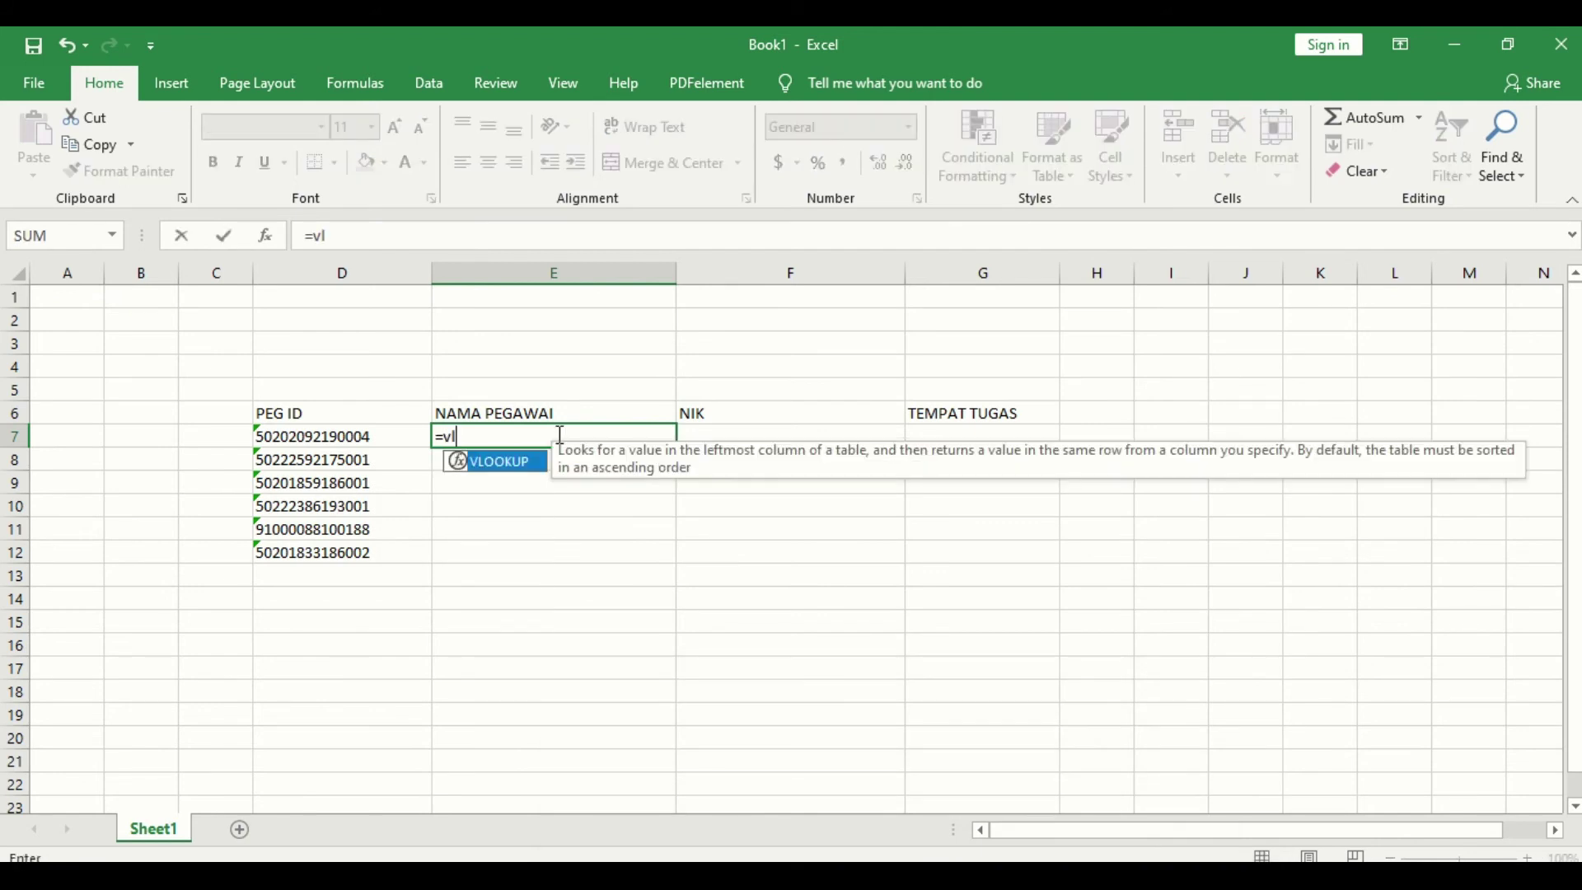
{"action": "type", "text": "ookup("}
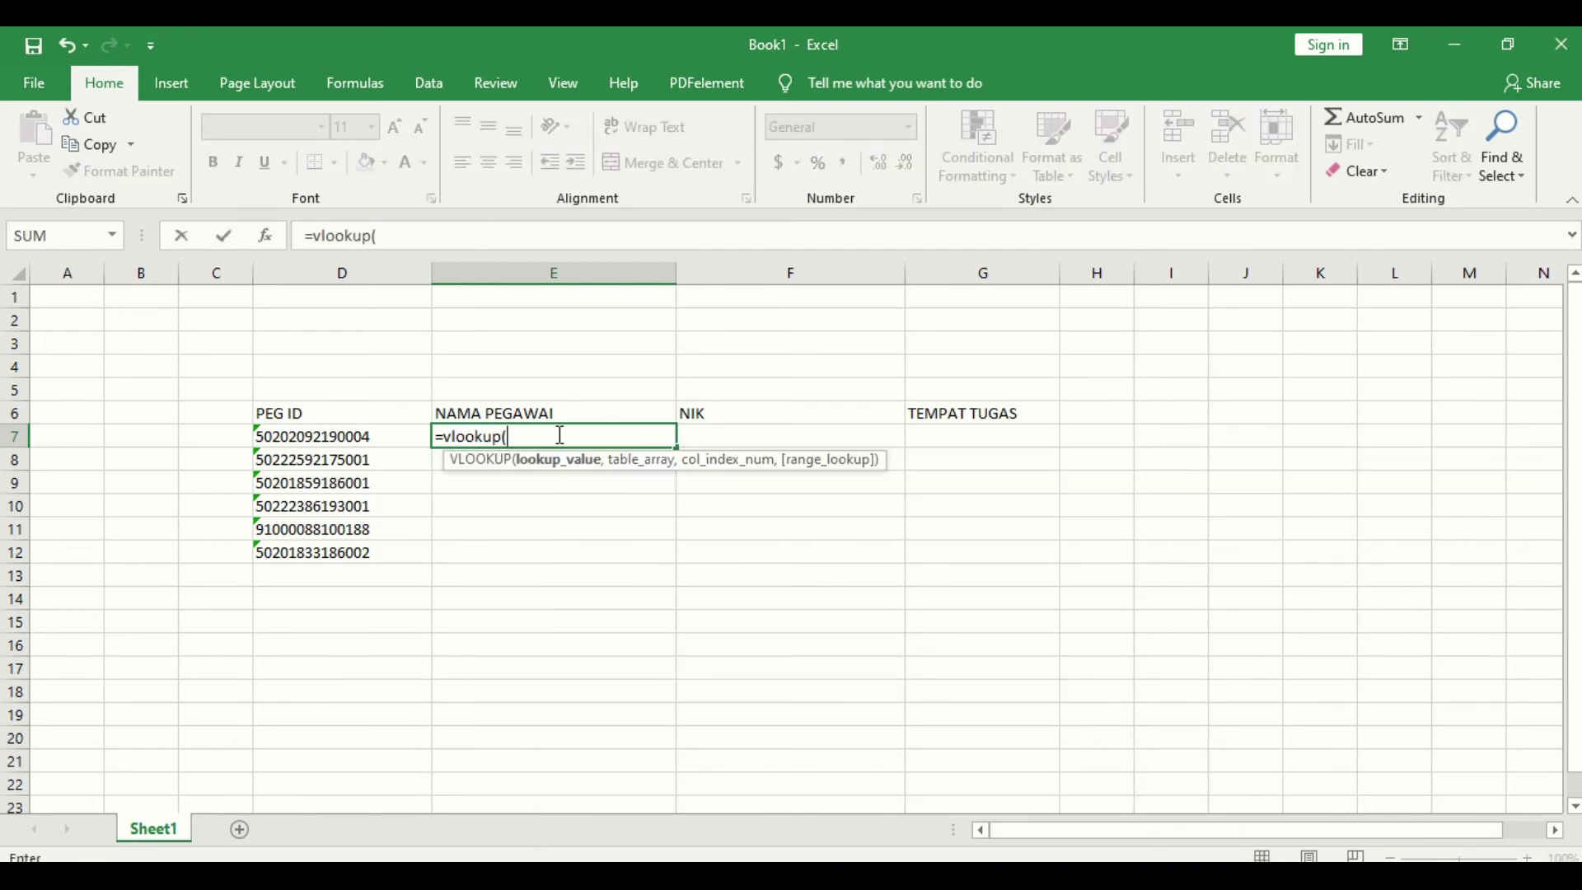
{"action": "left_click", "coordinate": [390, 430]}
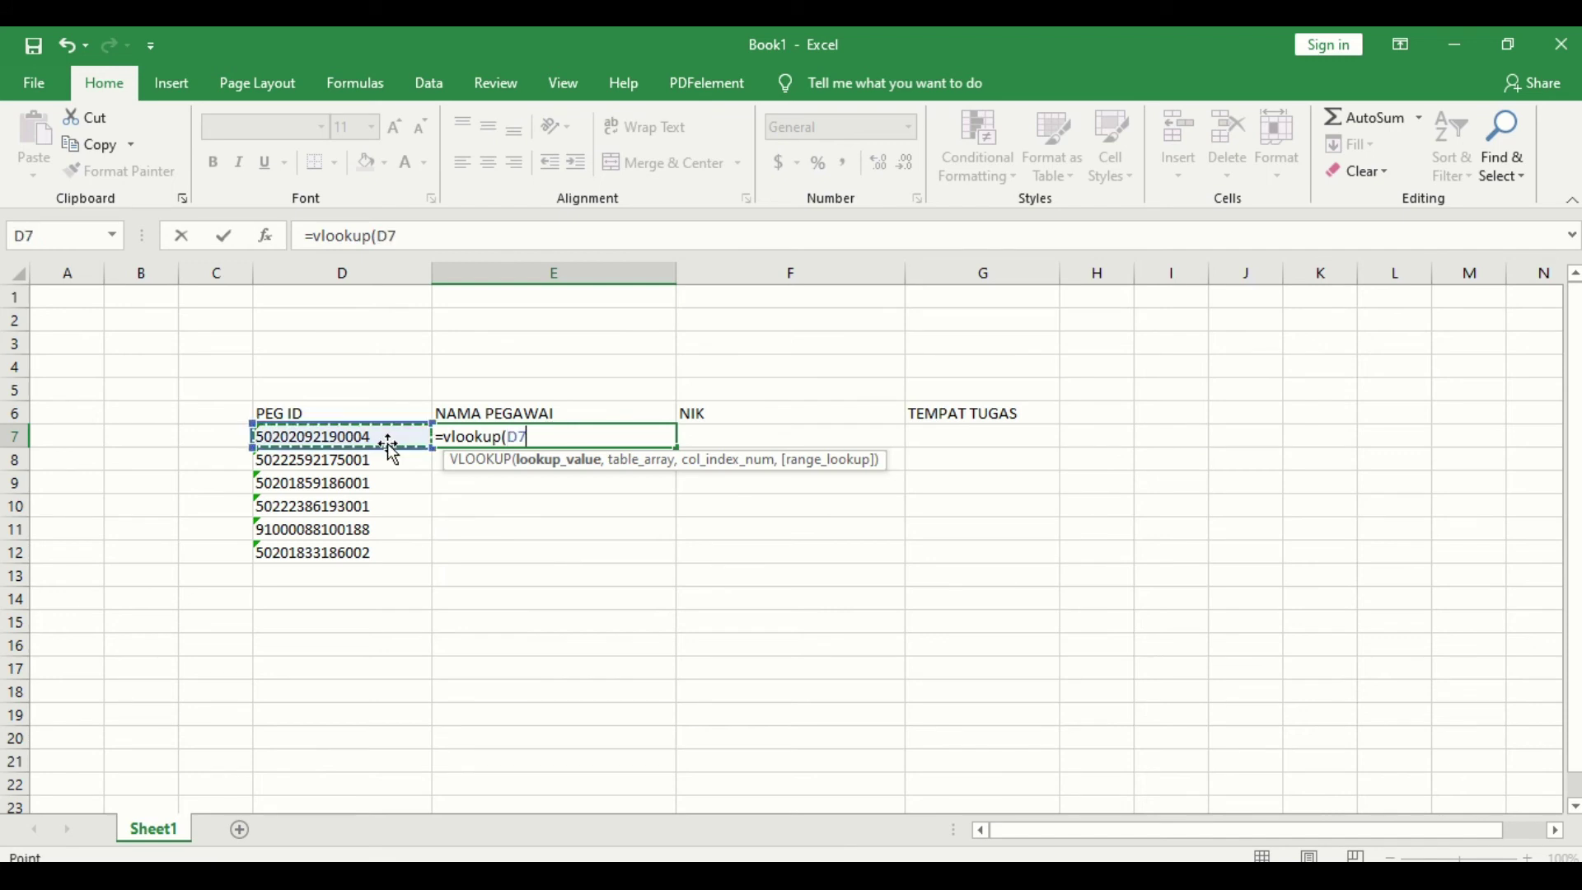
{"action": "type", "text": ","}
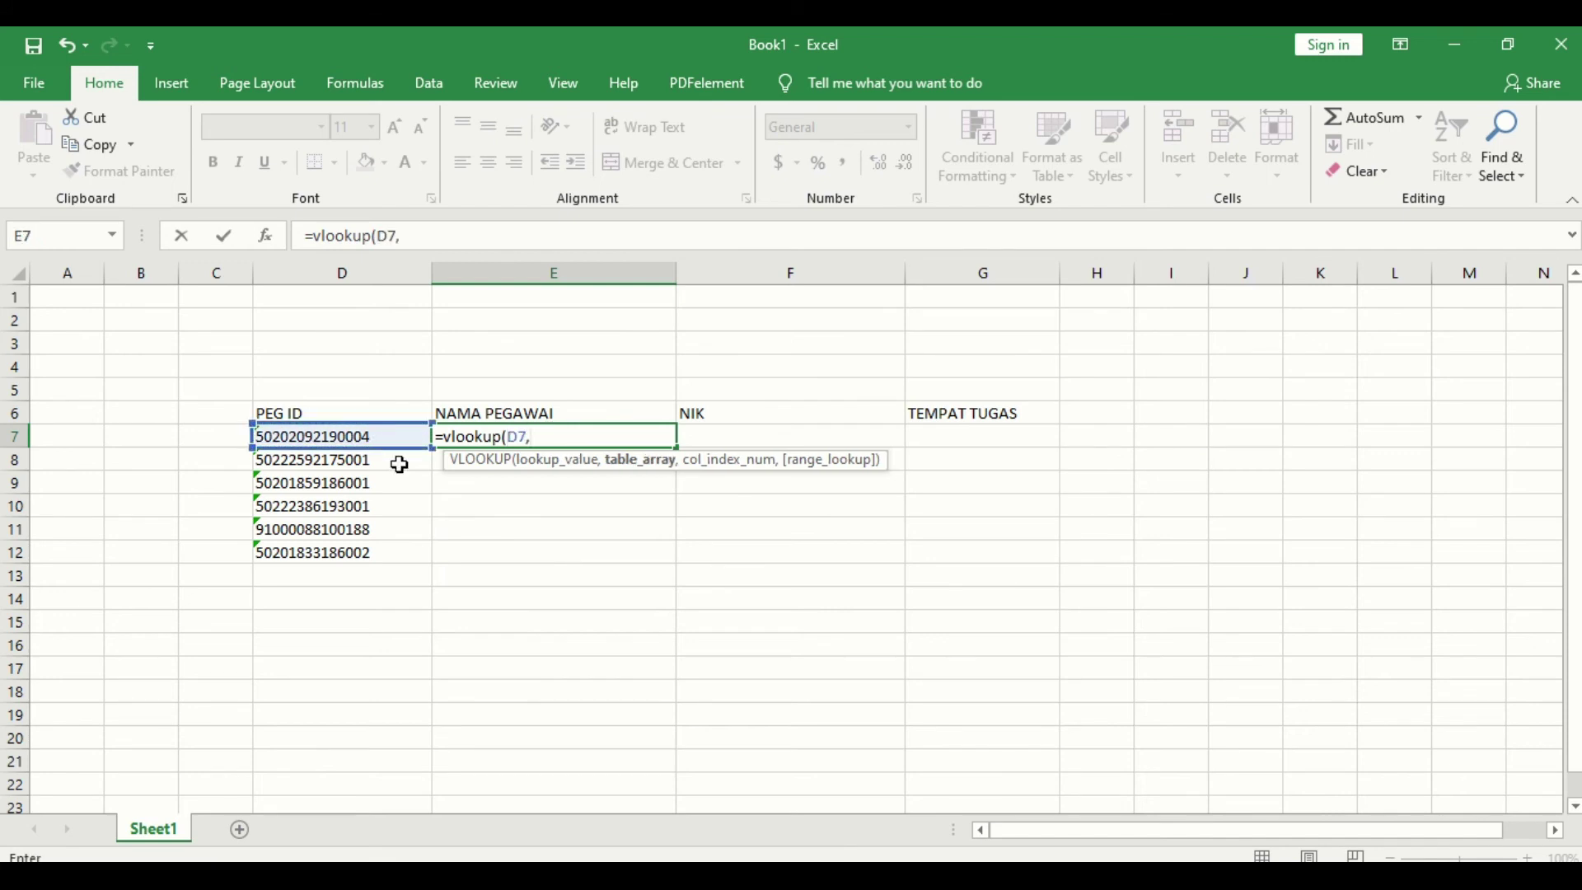
{"action": "mouse_move", "coordinate": [714, 841]}
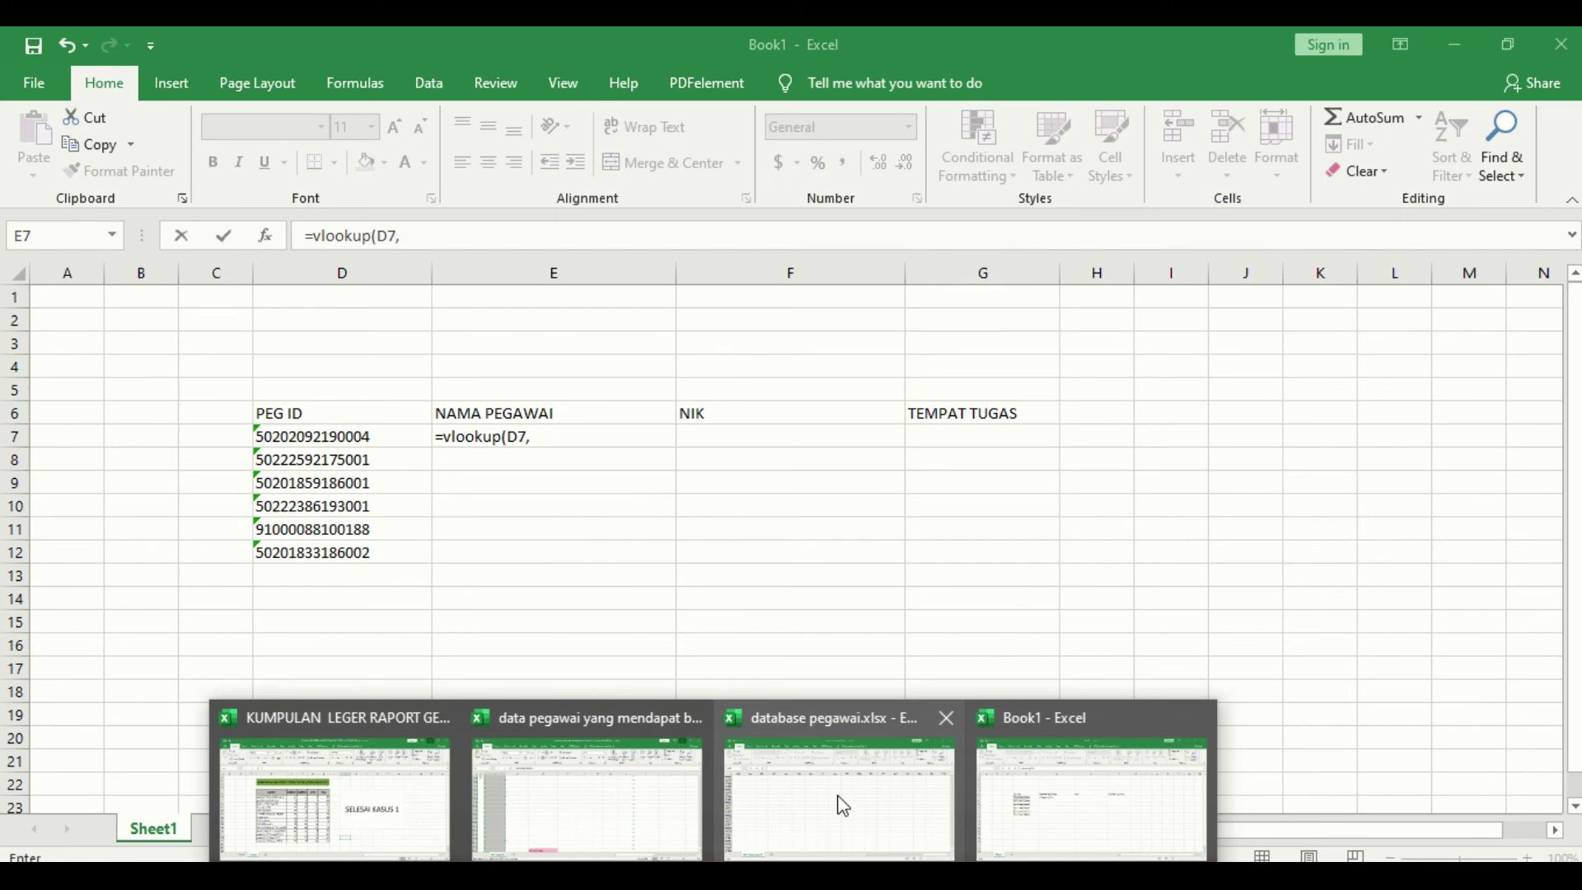
{"action": "left_click", "coordinate": [840, 805]}
Step: Set the table array to database pegawai B2:AM10862, add a comma, and return to Book1
{"action": "key", "text": "ctrl+Home"}
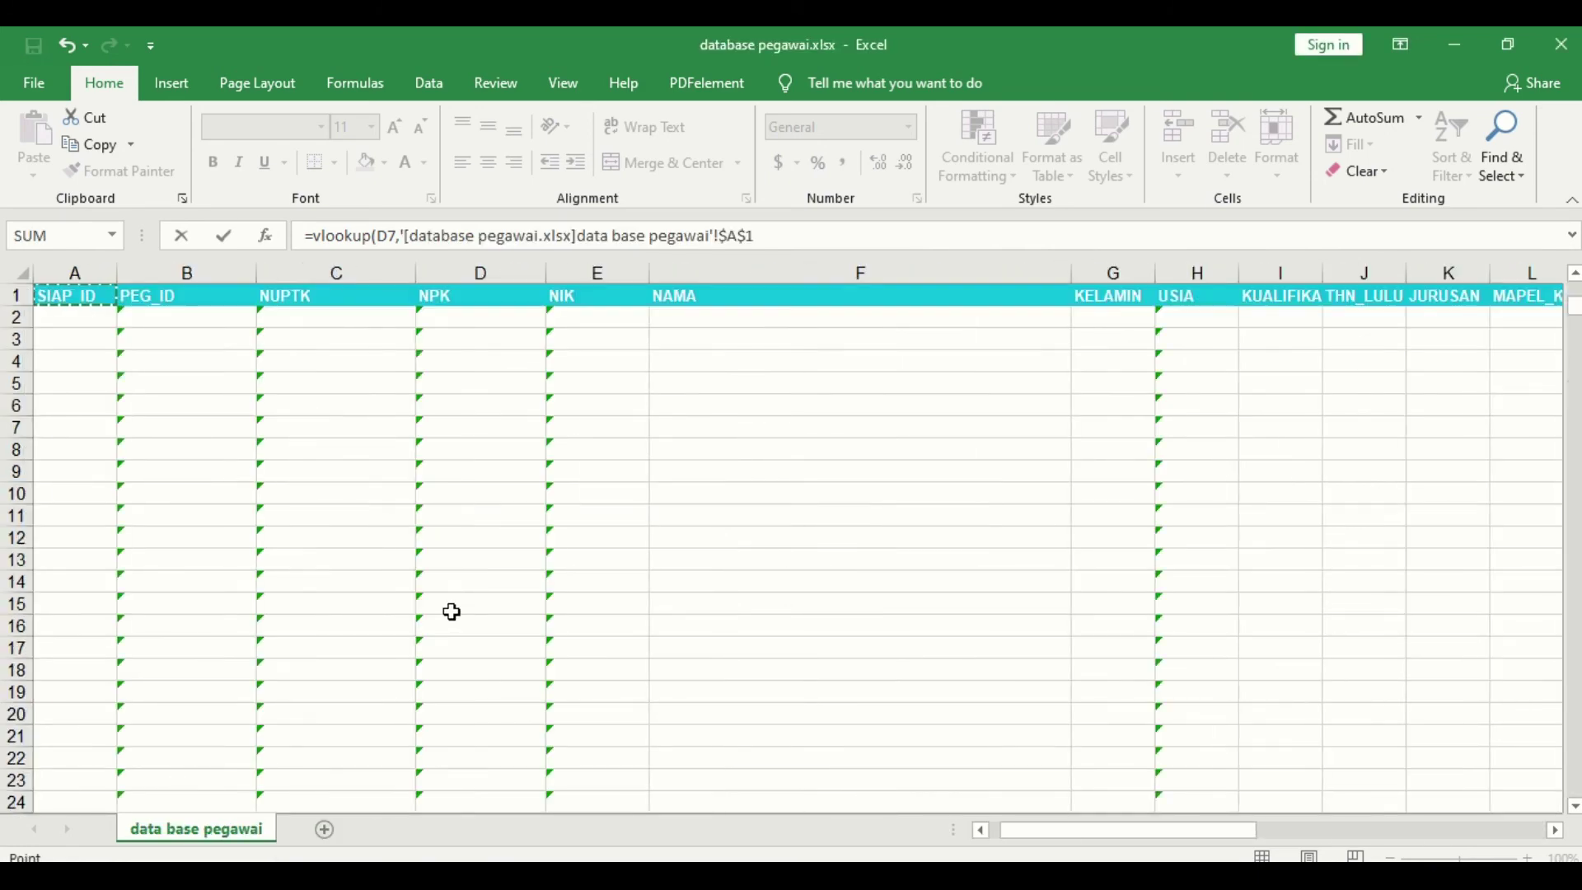
{"action": "left_click", "coordinate": [164, 322]}
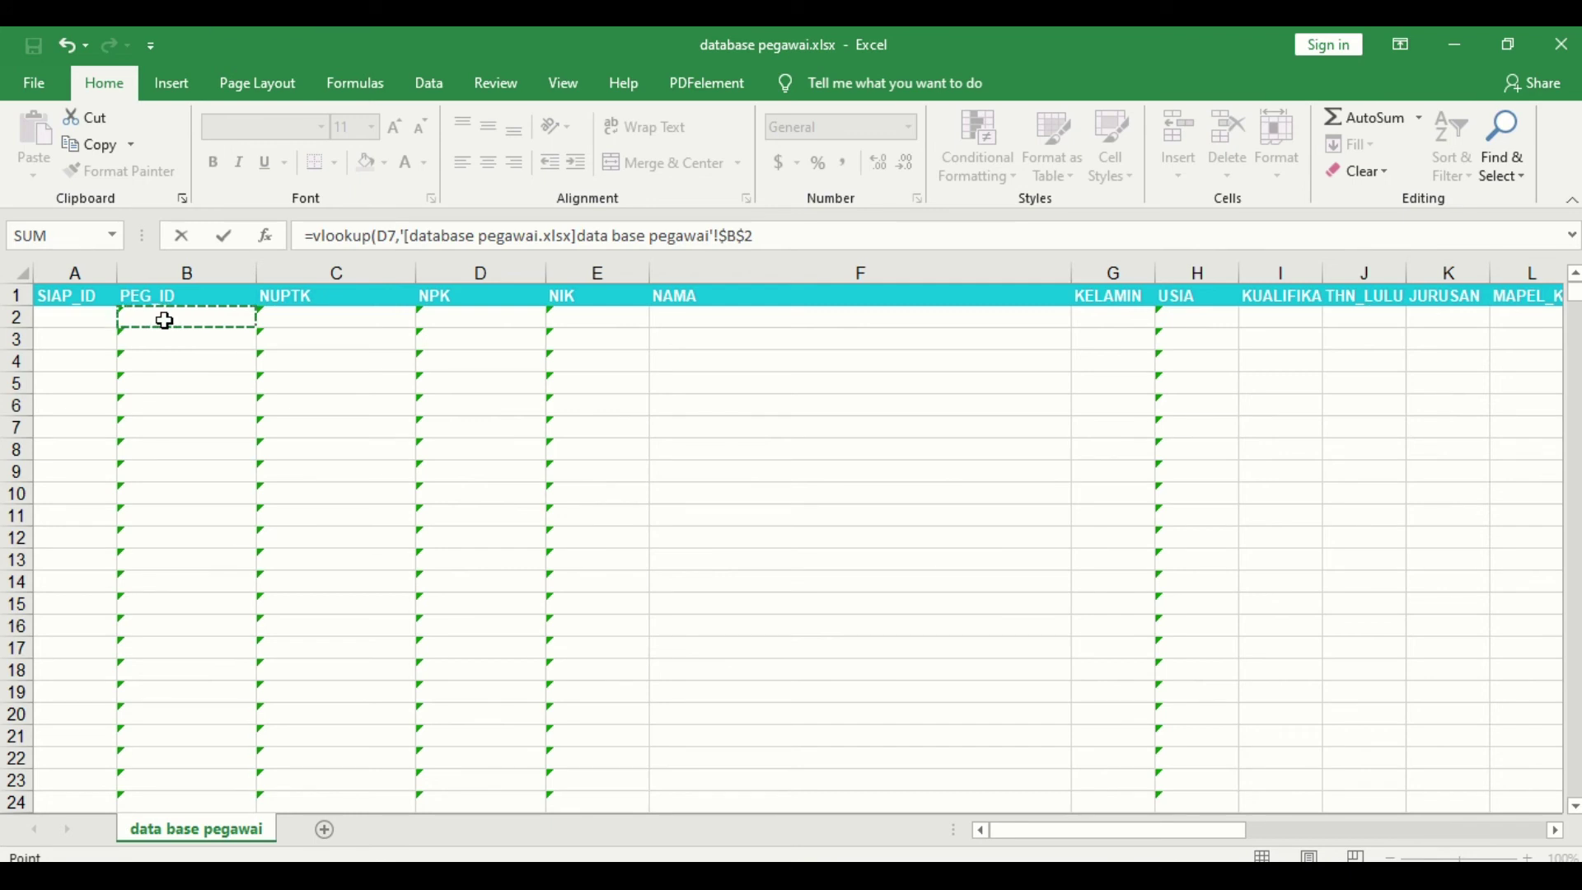
{"action": "key", "text": "shift+Right"}
{"action": "key", "text": "shift+Right"}
{"action": "key", "text": "shift+Right"}
{"action": "key", "text": "shift+Right"}
{"action": "key", "text": "shift+Right"}
{"action": "key", "text": "shift+Right"}
{"action": "key", "text": "shift+Right"}
{"action": "key", "text": "shift+Right"}
{"action": "key", "text": "shift+Right"}
{"action": "key", "text": "shift+Right"}
{"action": "key", "text": "shift+Right"}
{"action": "key", "text": "shift+Right"}
{"action": "key", "text": "shift+Right"}
{"action": "key", "text": "shift+Right"}
{"action": "key", "text": "shift+Right"}
{"action": "key", "text": "shift+Right"}
{"action": "key", "text": "shift+Right"}
{"action": "key", "text": "shift+Right"}
{"action": "key", "text": "shift+Right"}
{"action": "key", "text": "shift+Right"}
{"action": "key", "text": "shift+Right"}
{"action": "key", "text": "shift+Right"}
{"action": "key", "text": "shift+Right"}
{"action": "key", "text": "shift+Right"}
{"action": "key", "text": "shift+Right"}
{"action": "key", "text": "shift+Right"}
{"action": "key", "text": "shift+Right"}
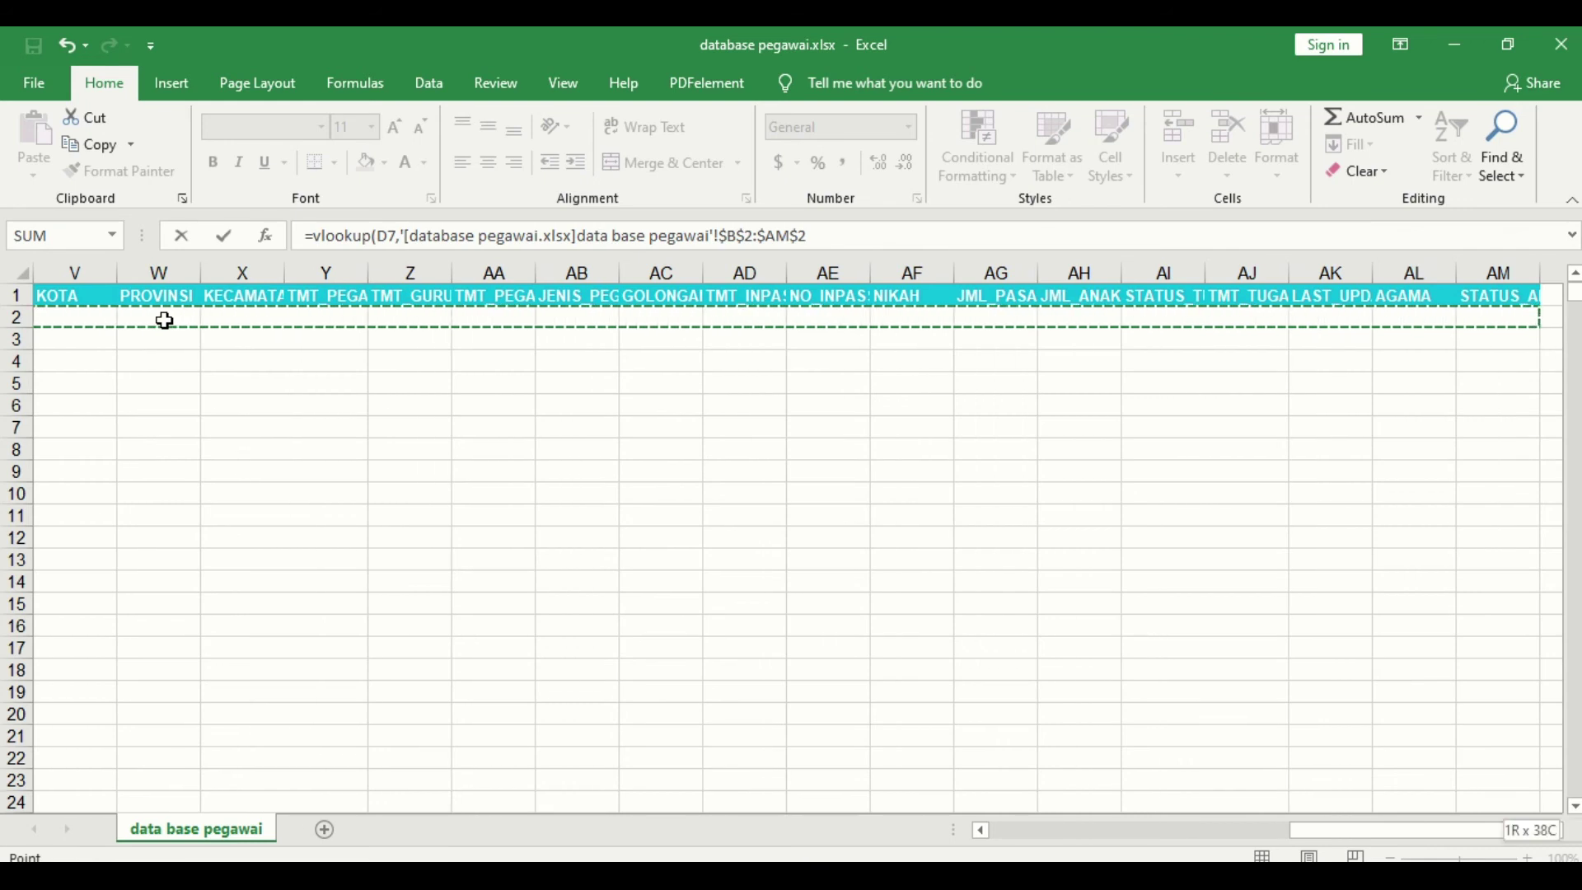
{"action": "key", "text": "ctrl+shift+Down"}
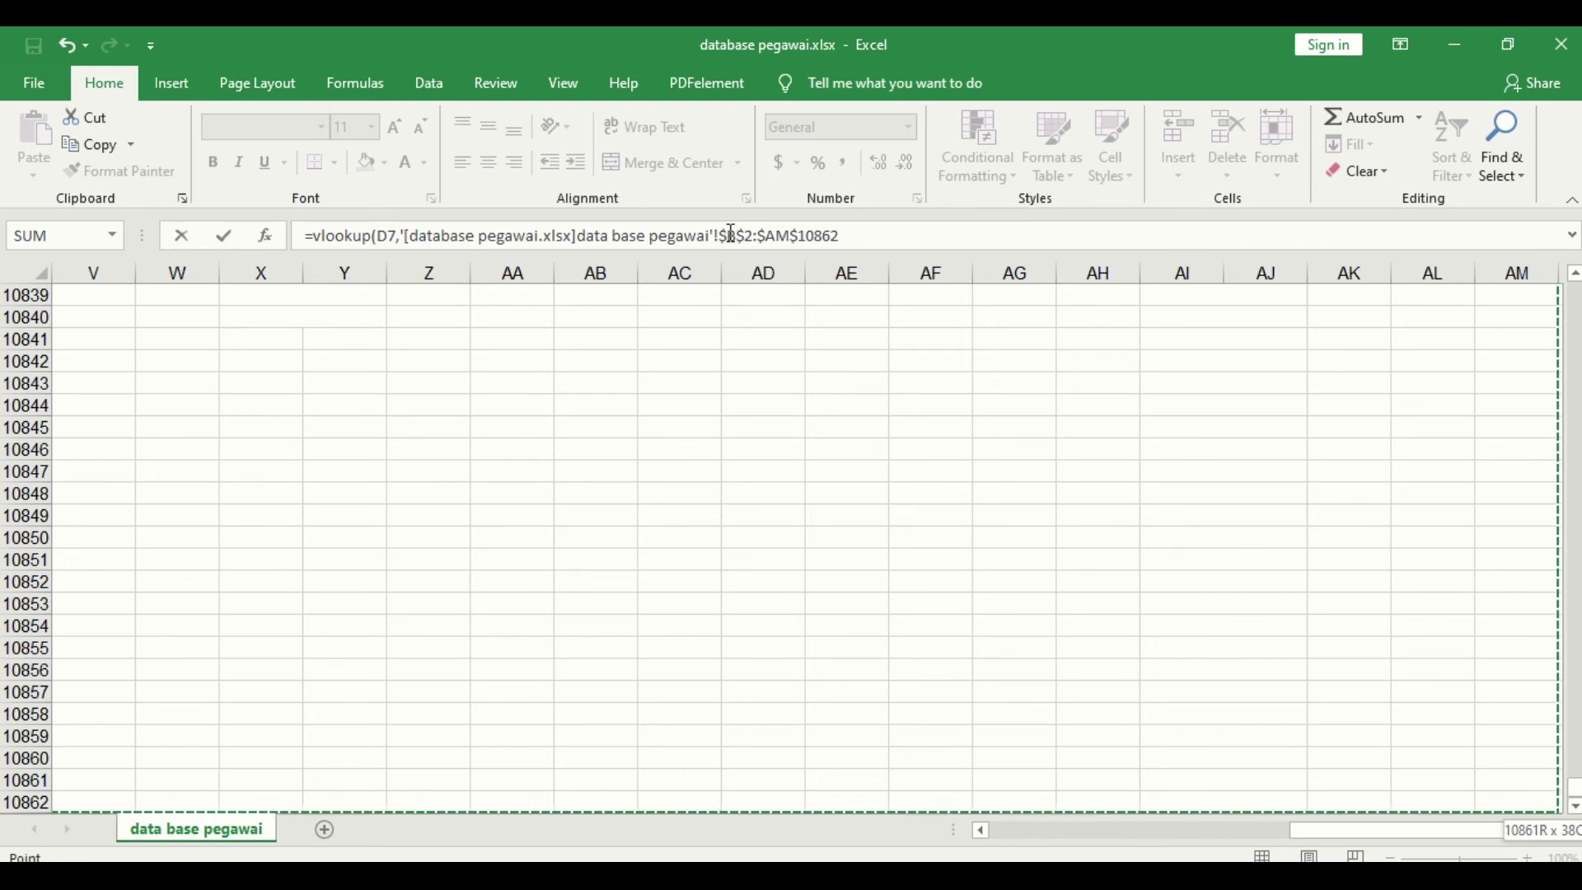
{"action": "left_click", "coordinate": [902, 235]}
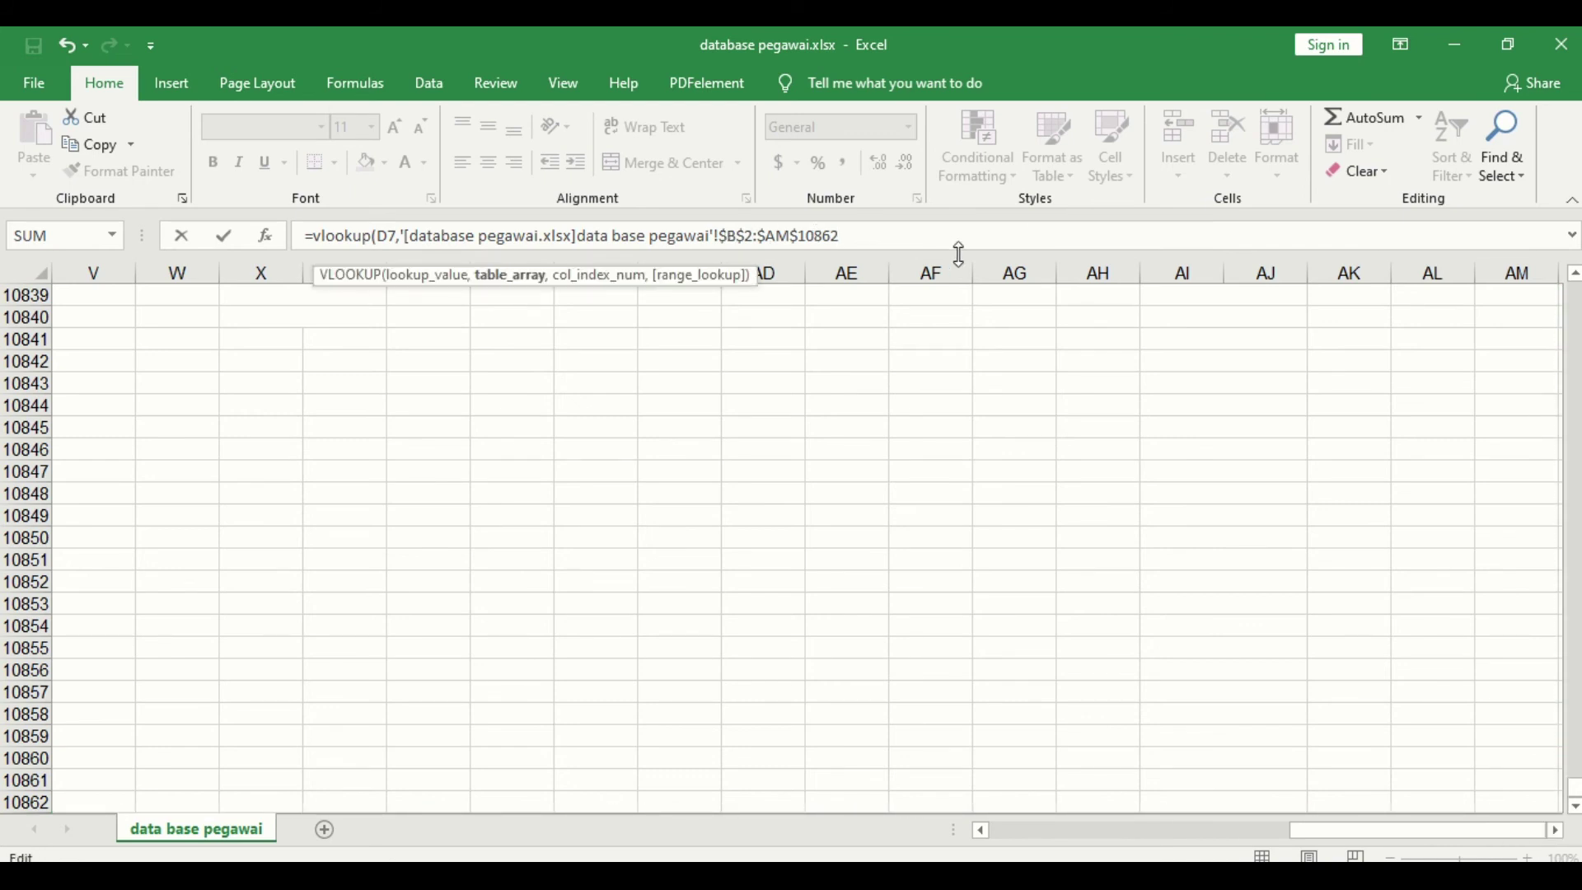
{"action": "type", "text": ","}
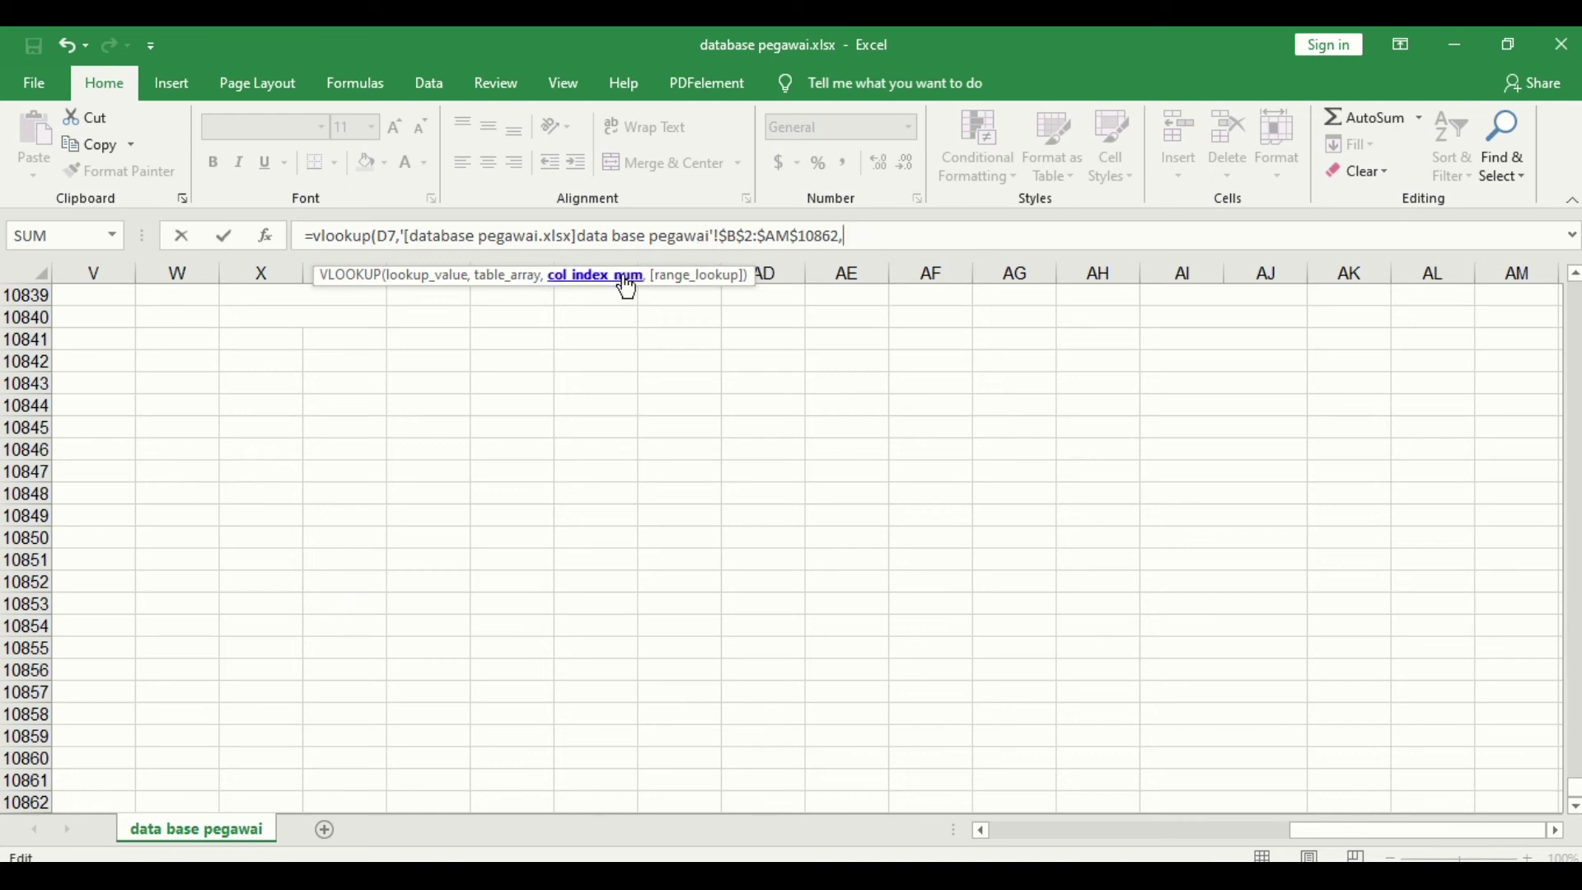
{"action": "left_click_drag", "start_coordinate": [1575, 789], "coordinate": [1572, 279]}
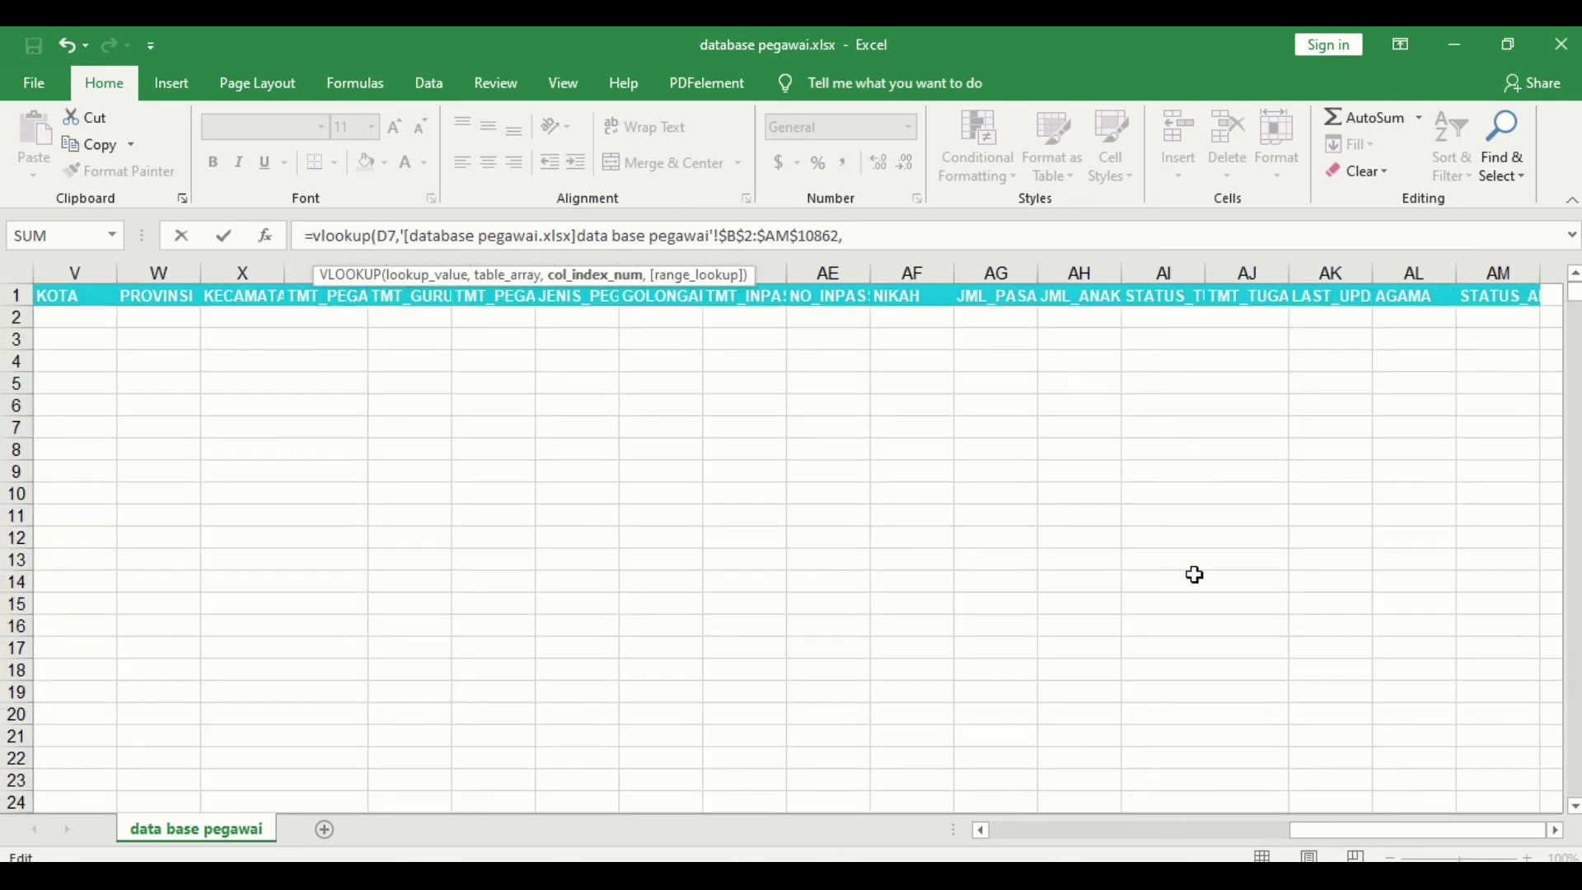
{"action": "left_click_drag", "start_coordinate": [1370, 830], "coordinate": [981, 841]}
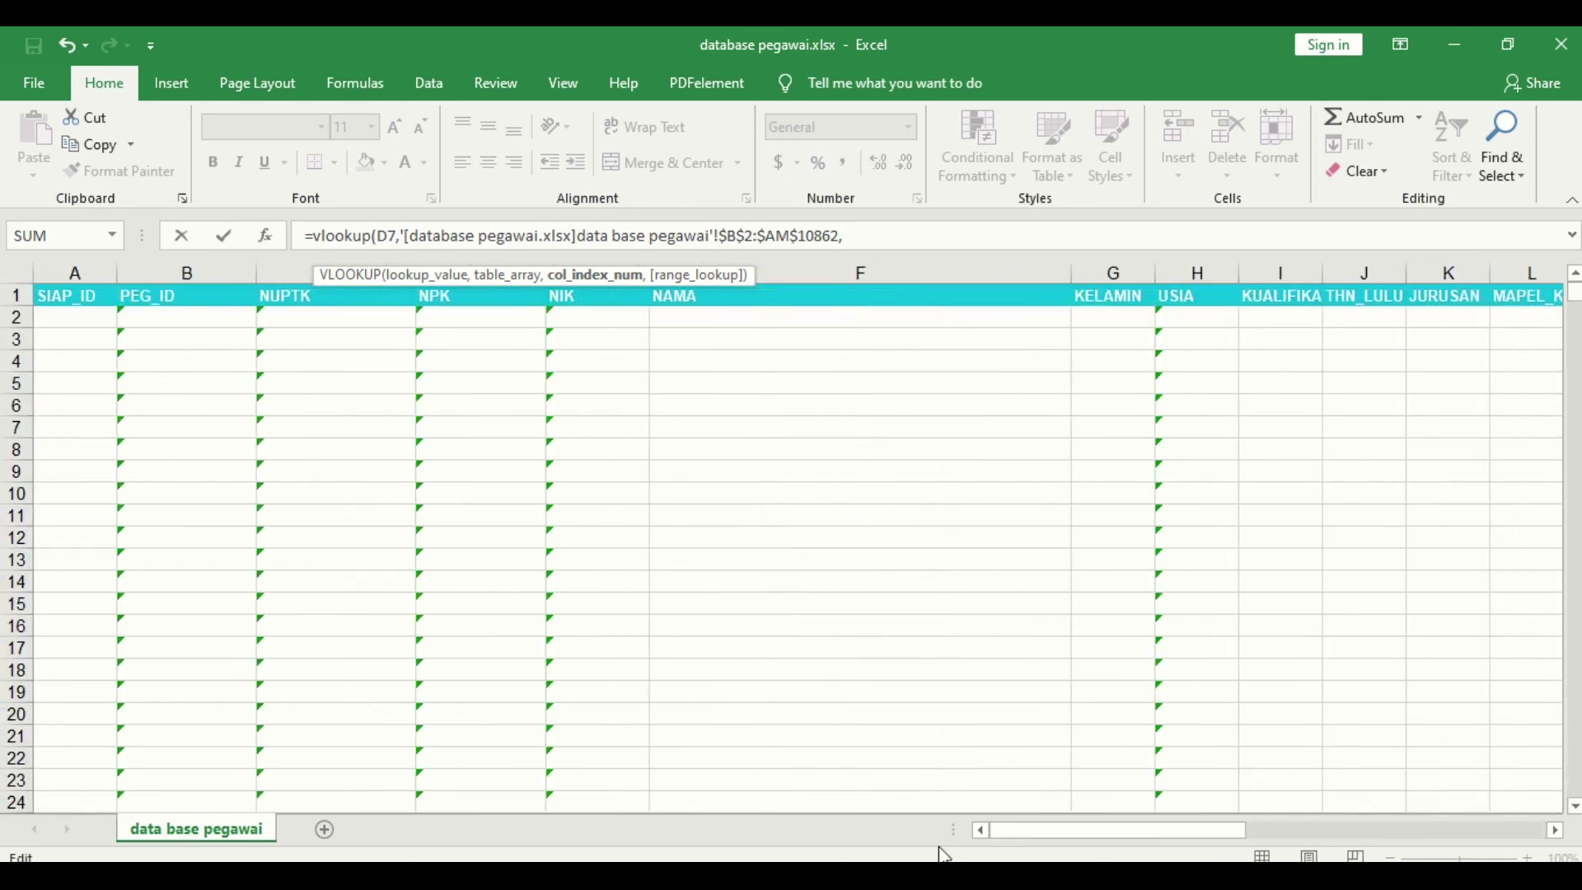
{"action": "mouse_move", "coordinate": [688, 878]}
{"action": "left_click", "coordinate": [1055, 783]}
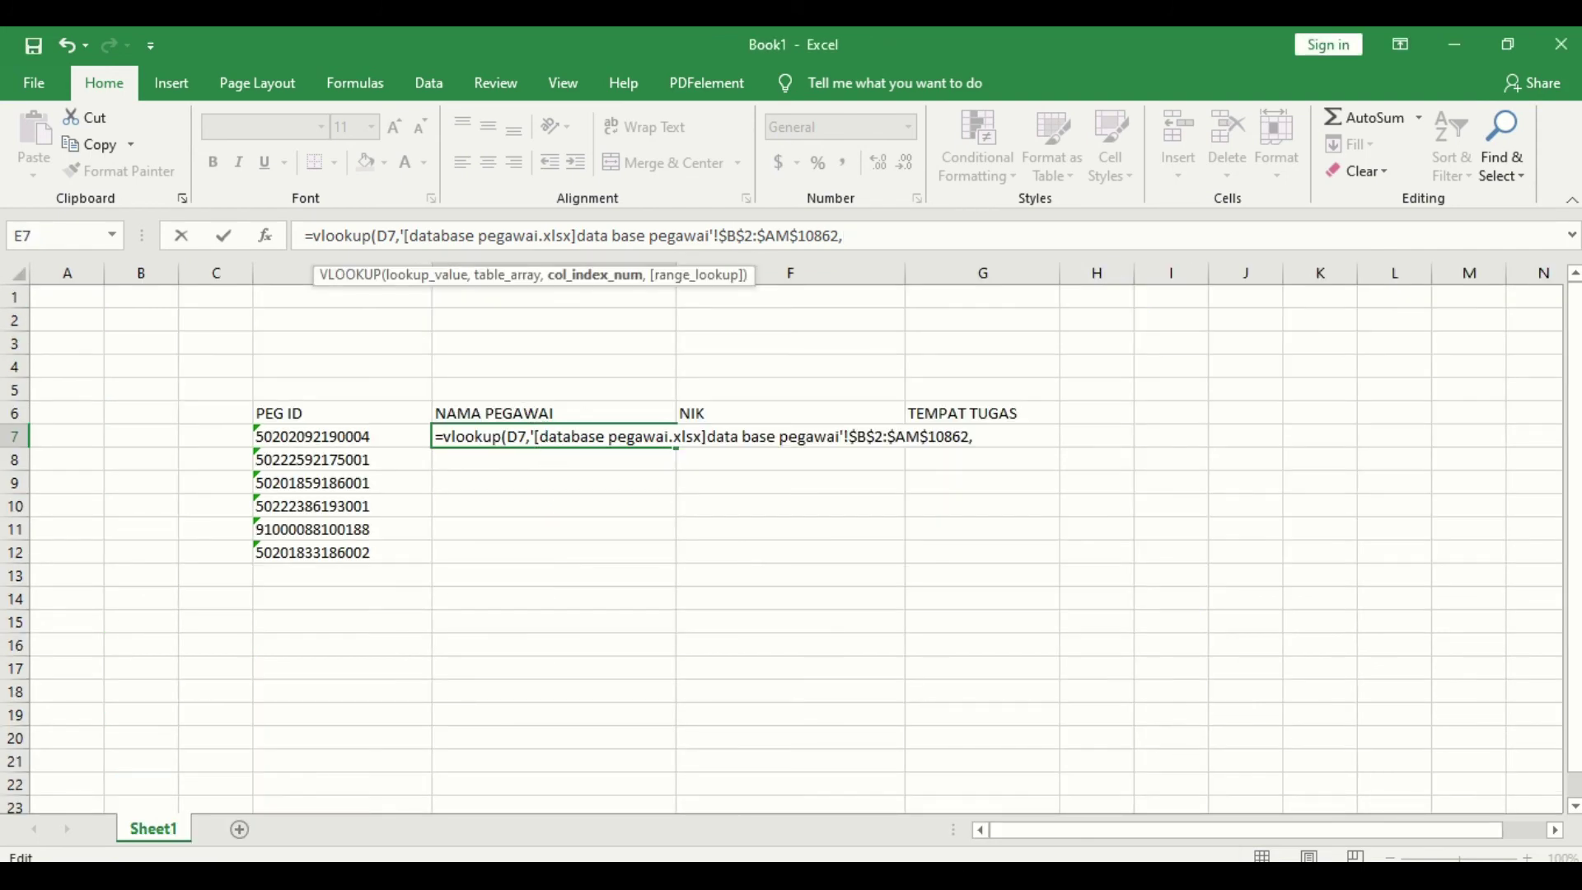
{"action": "mouse_move", "coordinate": [688, 877]}
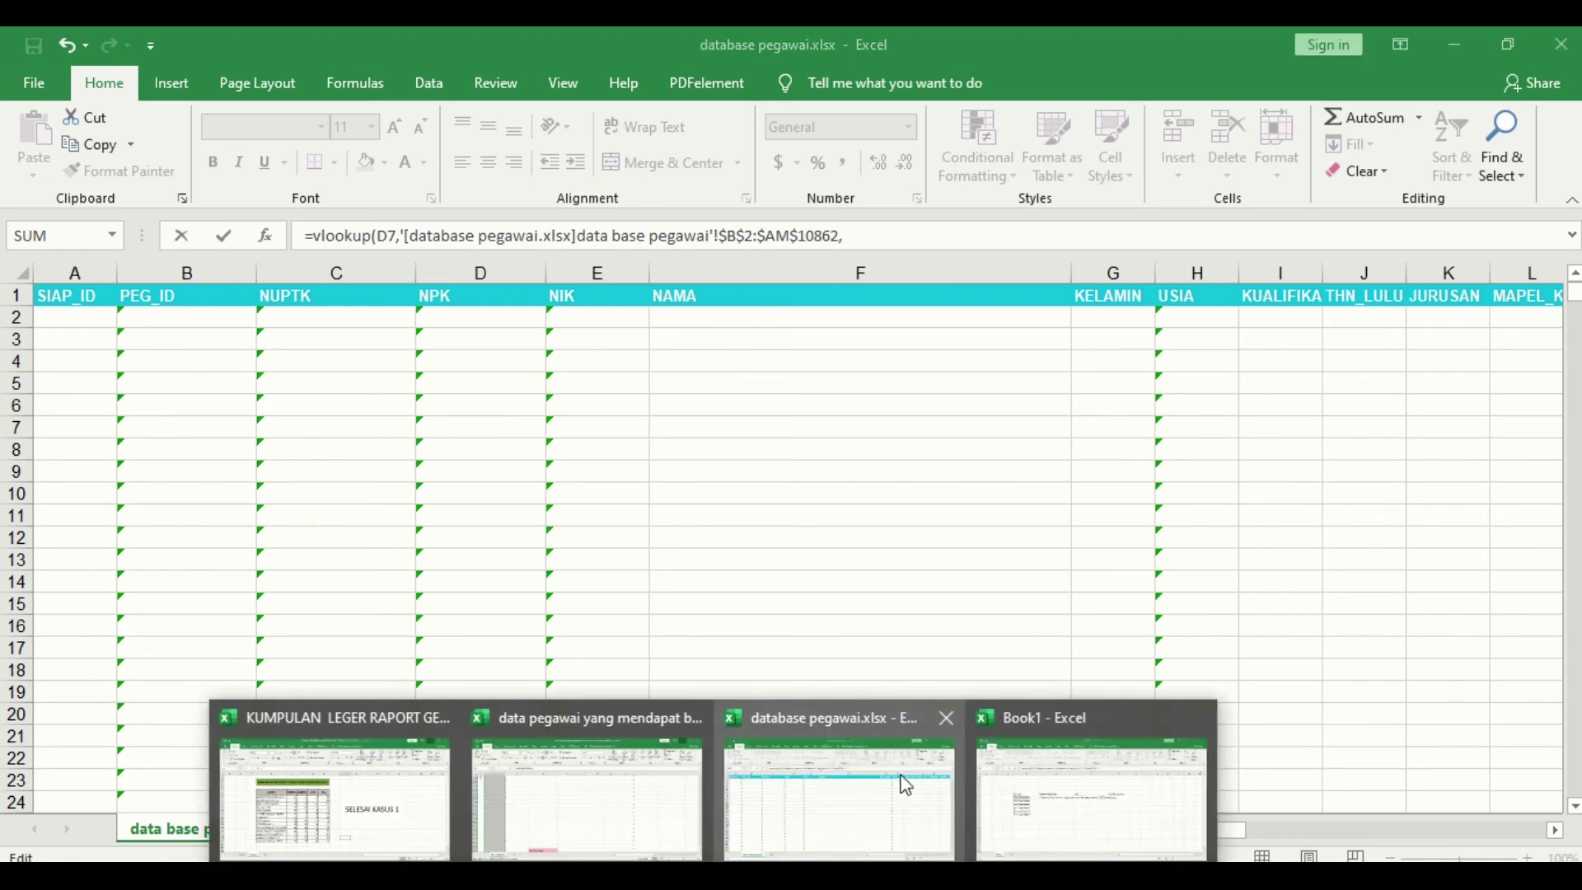
Step: Complete E7 with column 5 and FALSE exact match, returning the first employee's name
{"action": "left_click", "coordinate": [1092, 816]}
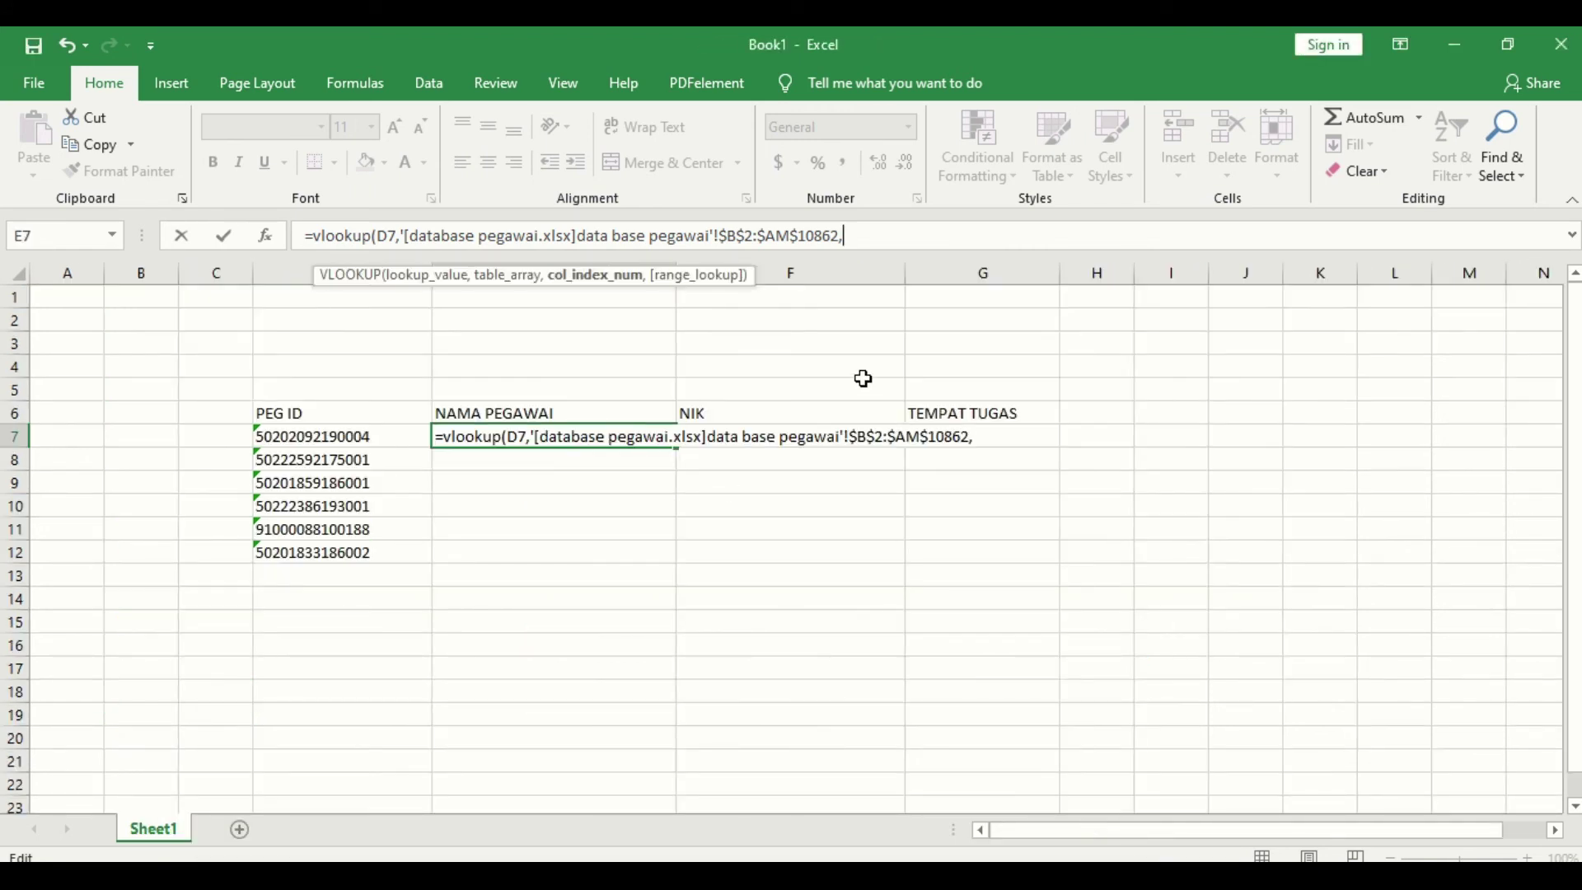
{"action": "type", "text": "5,"}
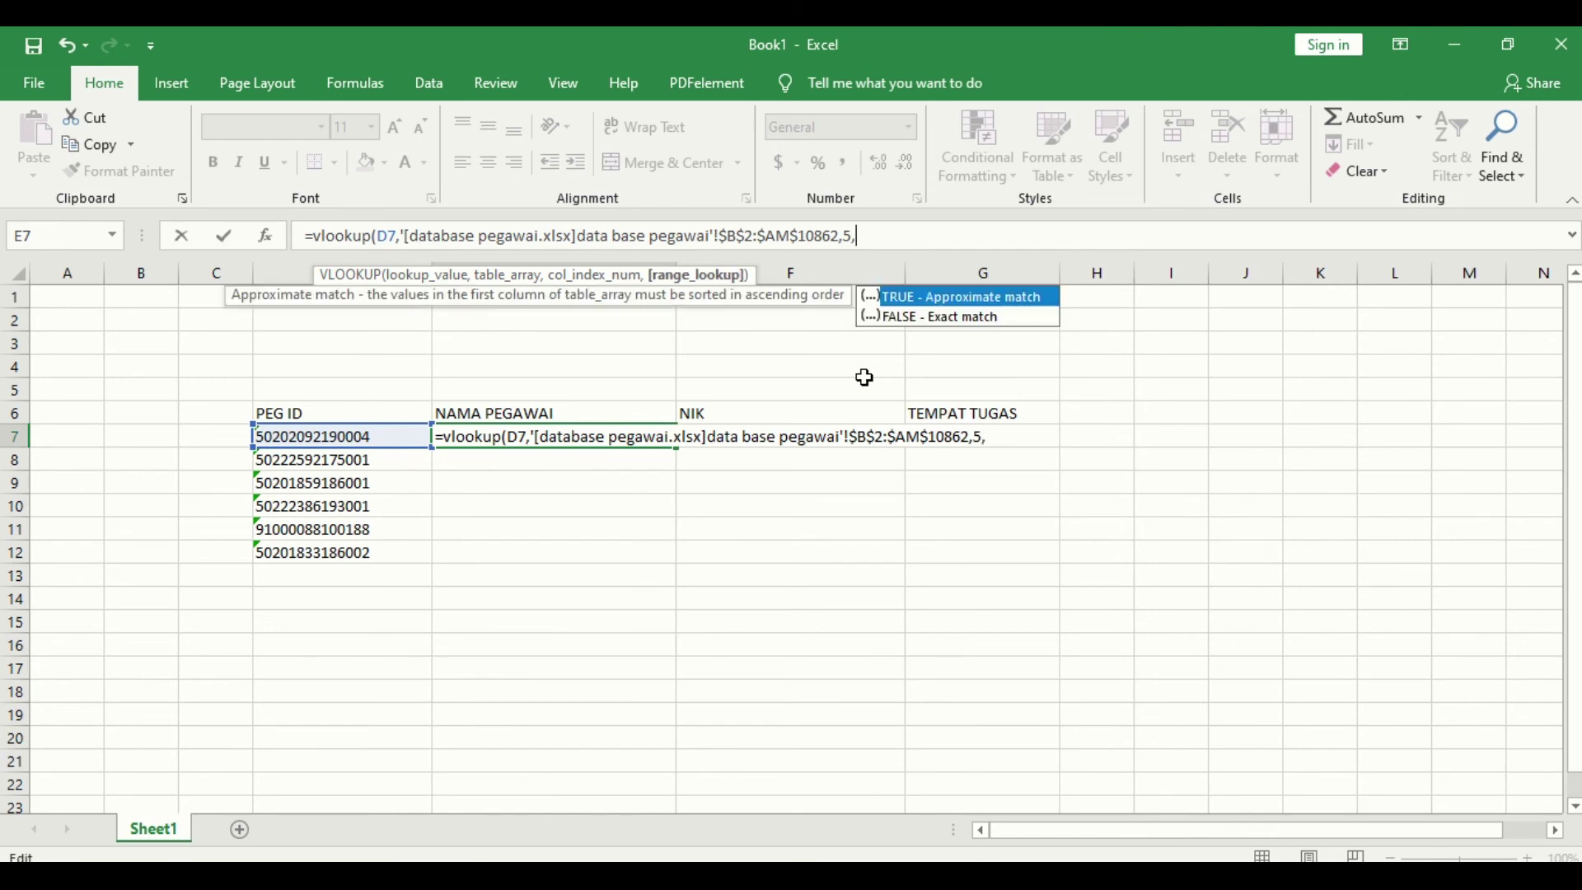
{"action": "double_click", "coordinate": [906, 318]}
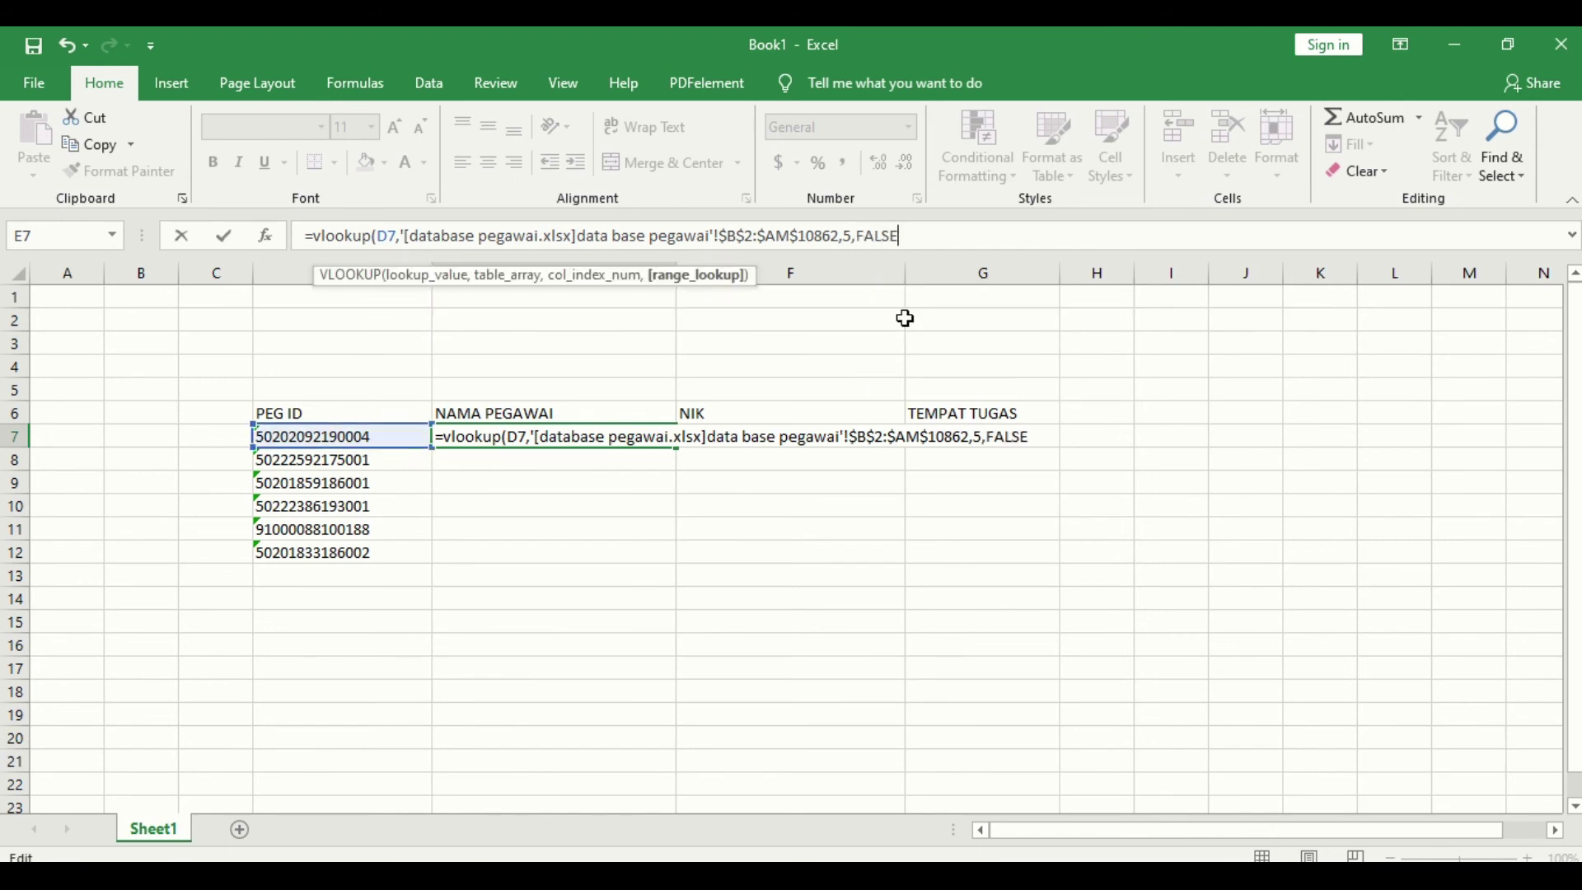
{"action": "key", "text": "Return"}
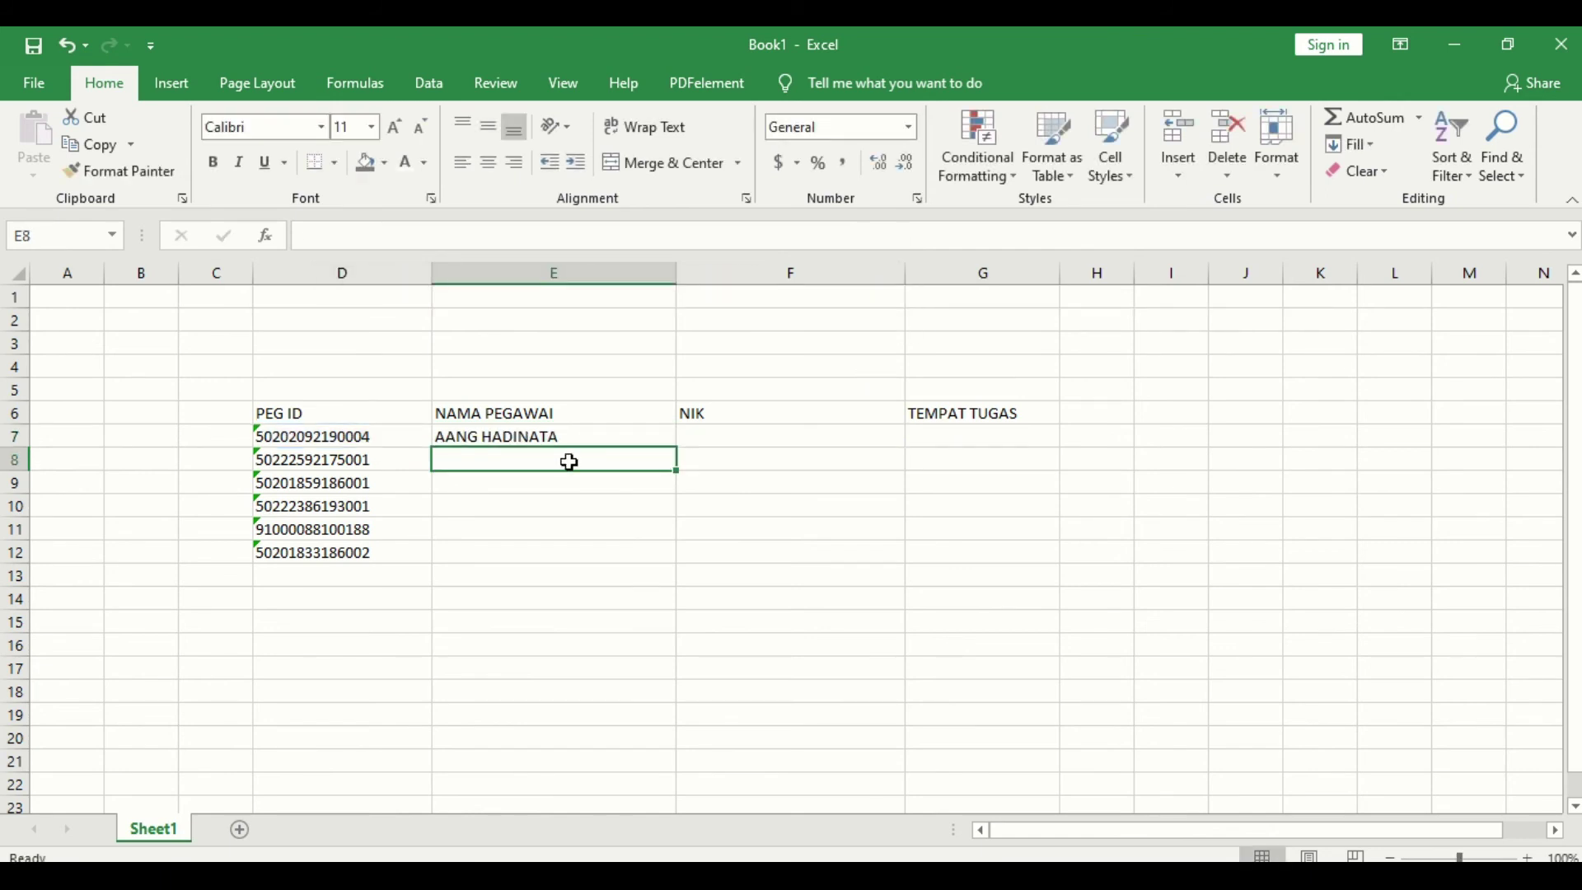
{"action": "left_click", "coordinate": [571, 432]}
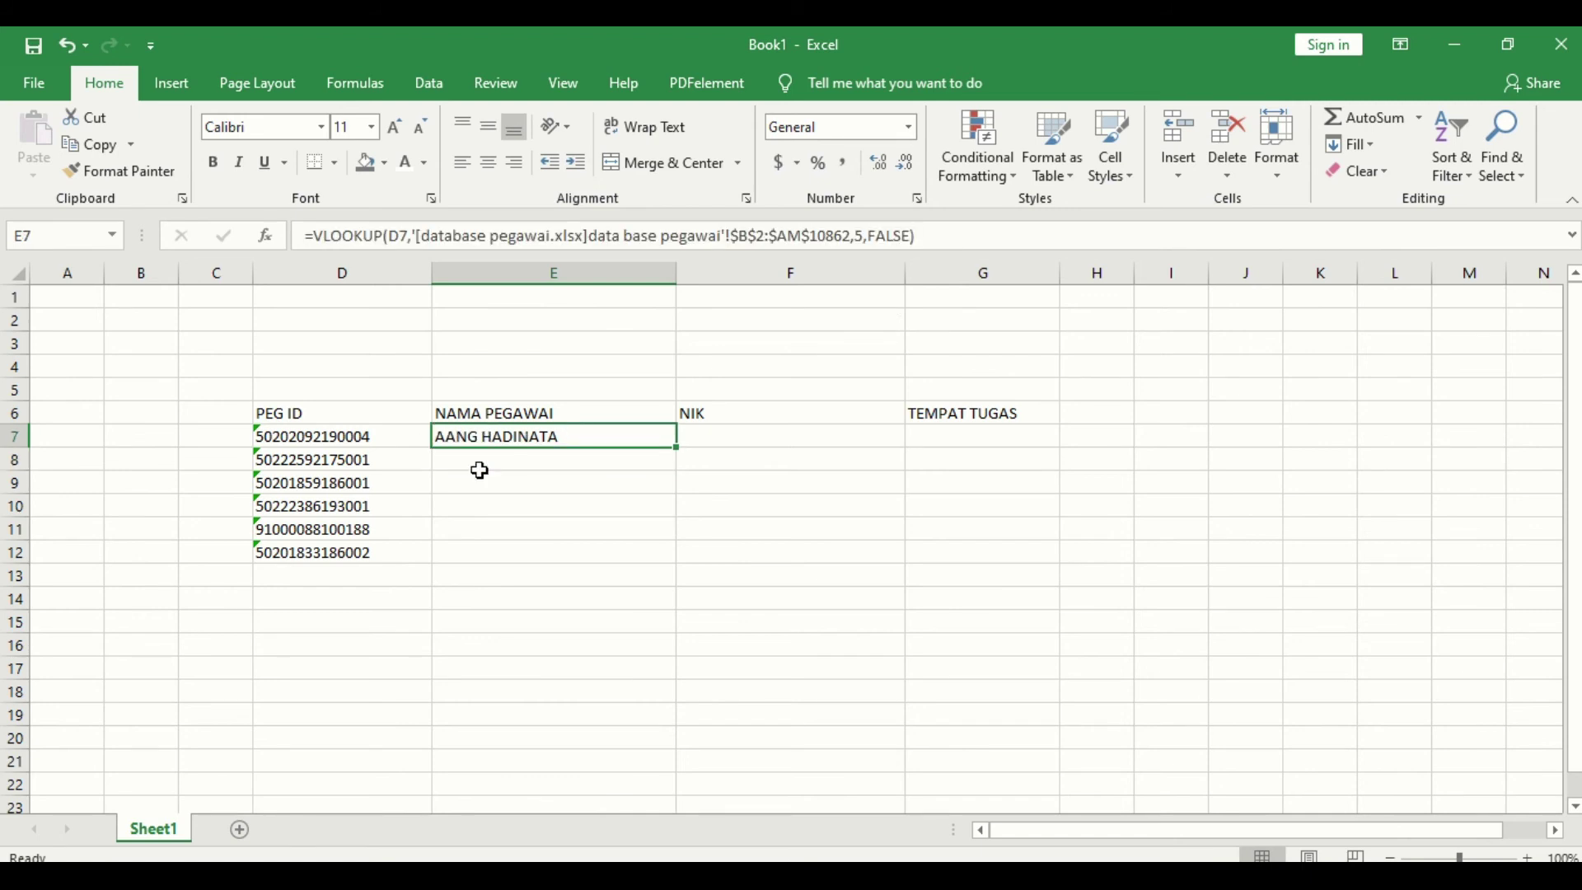
{"action": "left_click", "coordinate": [364, 443]}
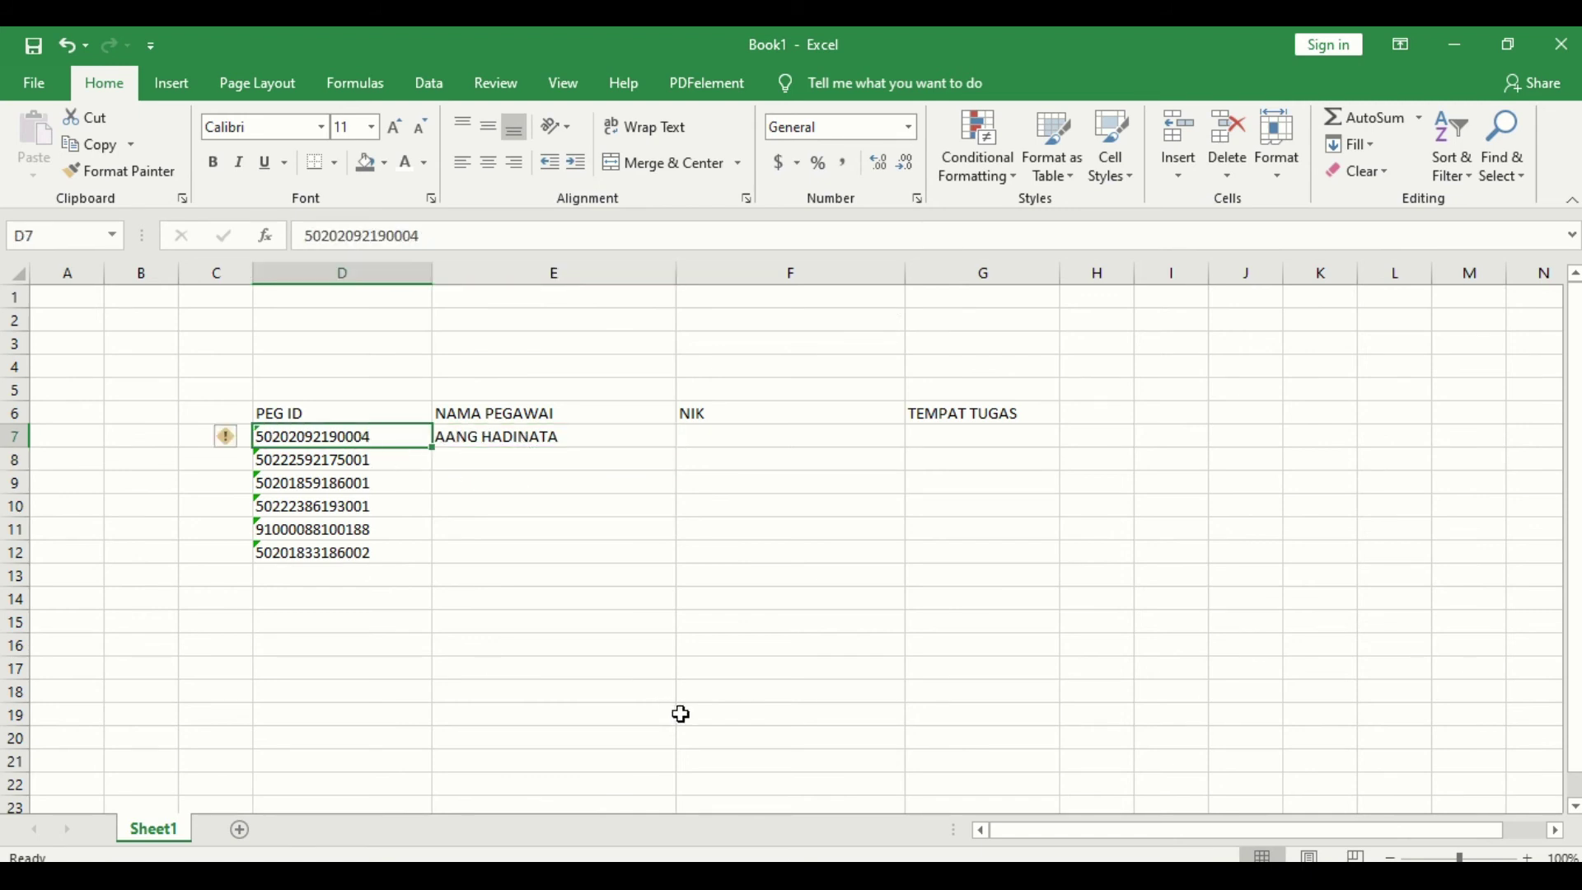
{"action": "left_click", "coordinate": [758, 437]}
Step: Fill E7's lookup across into F7 and G7, then inspect F7's #N/A formula
{"action": "left_click", "coordinate": [911, 427]}
{"action": "left_click", "coordinate": [609, 439]}
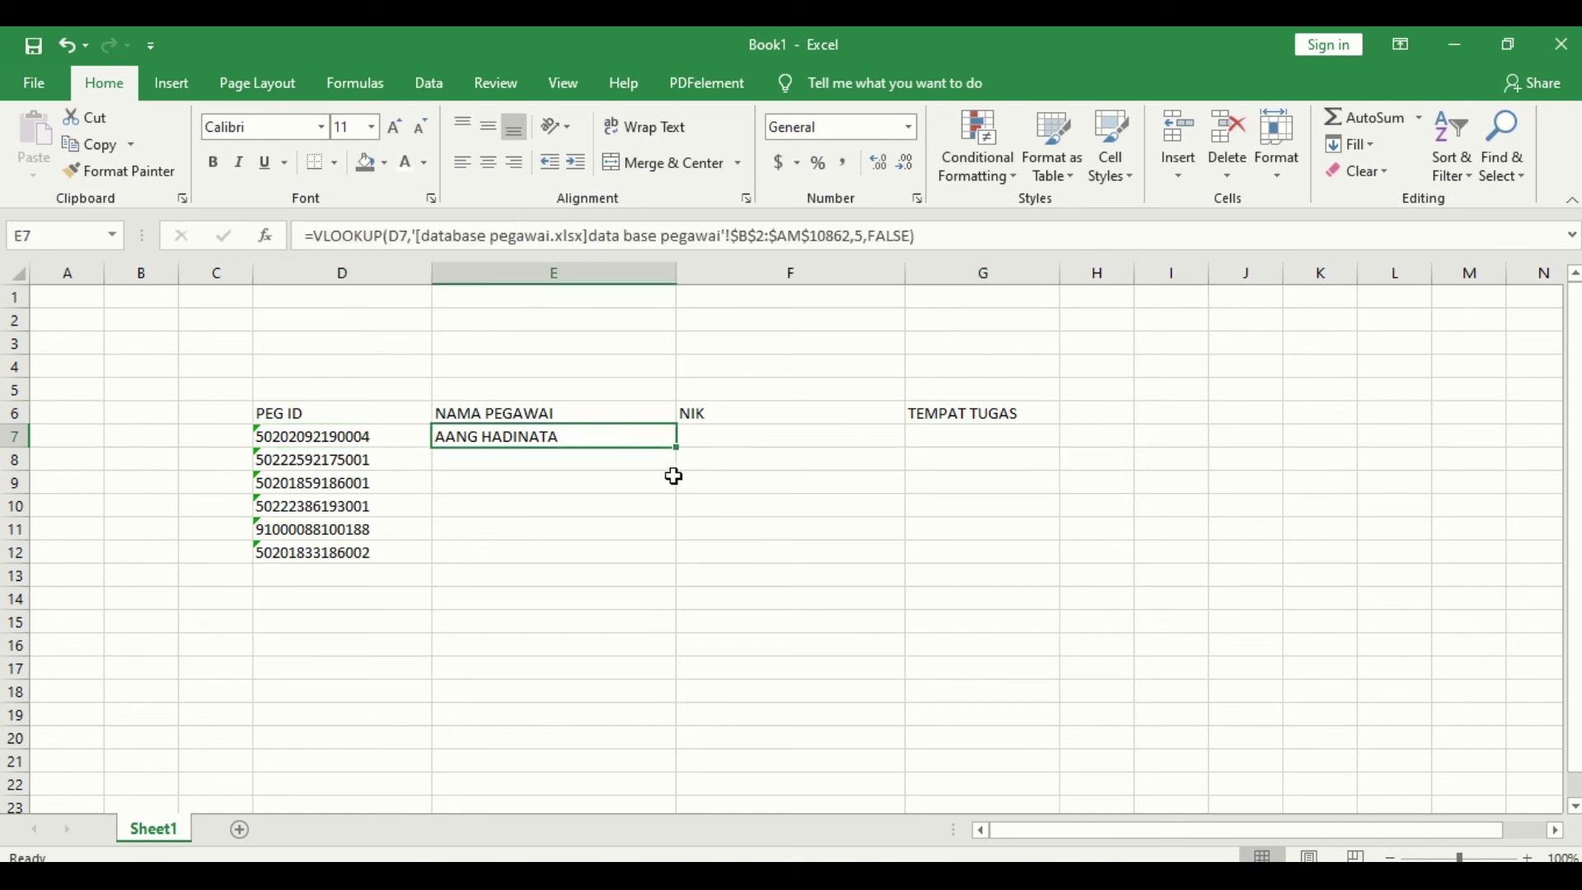
{"action": "left_click_drag", "start_coordinate": [677, 445], "coordinate": [1034, 437]}
{"action": "left_click", "coordinate": [978, 544]}
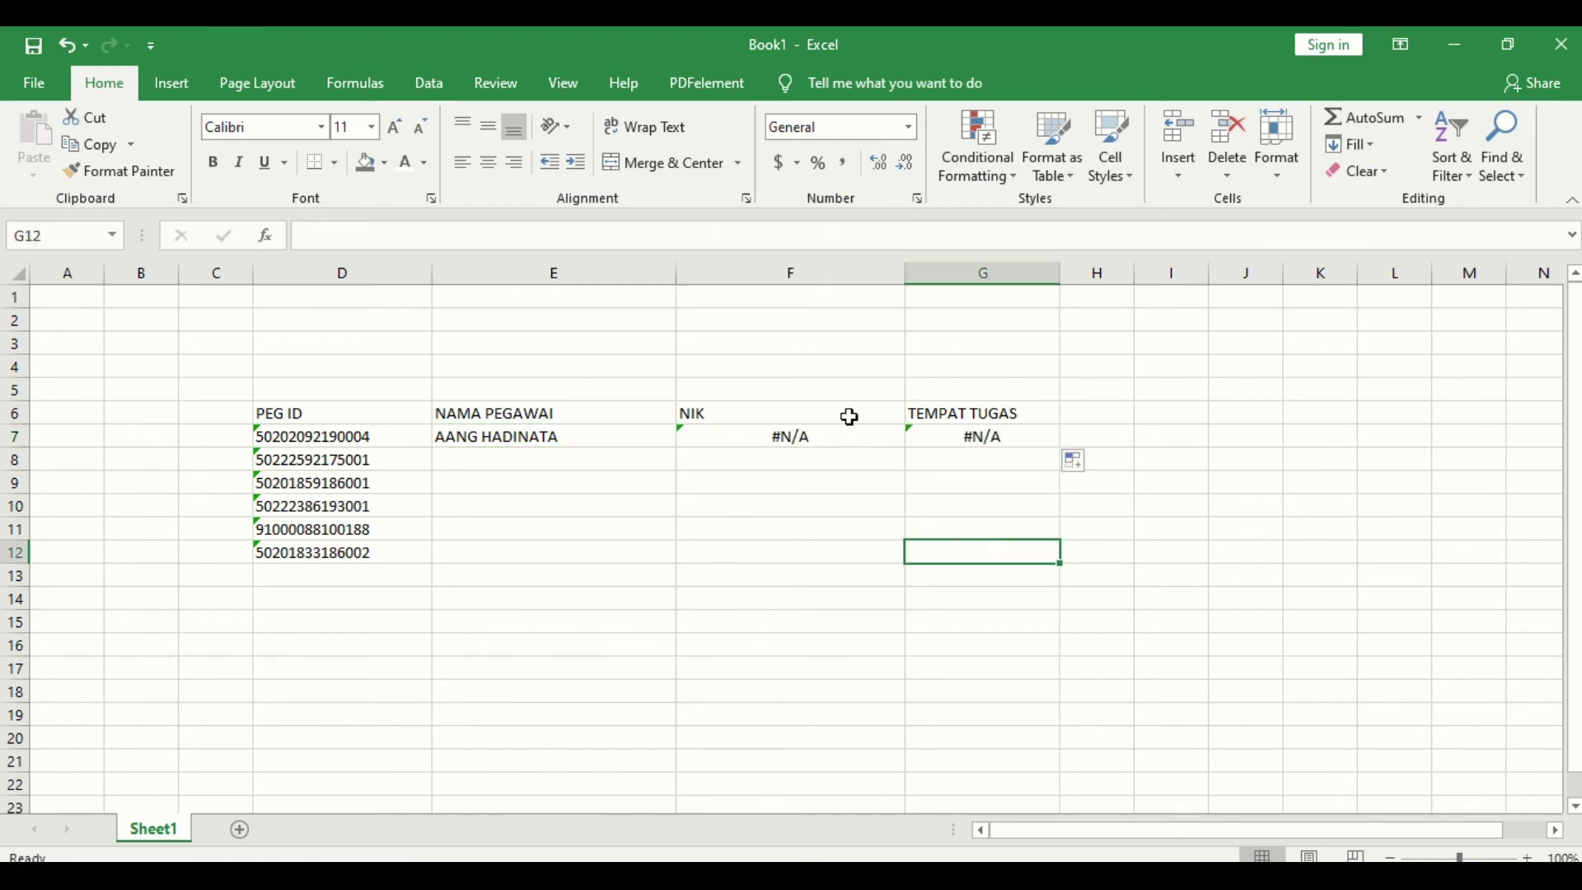
{"action": "left_click", "coordinate": [833, 437]}
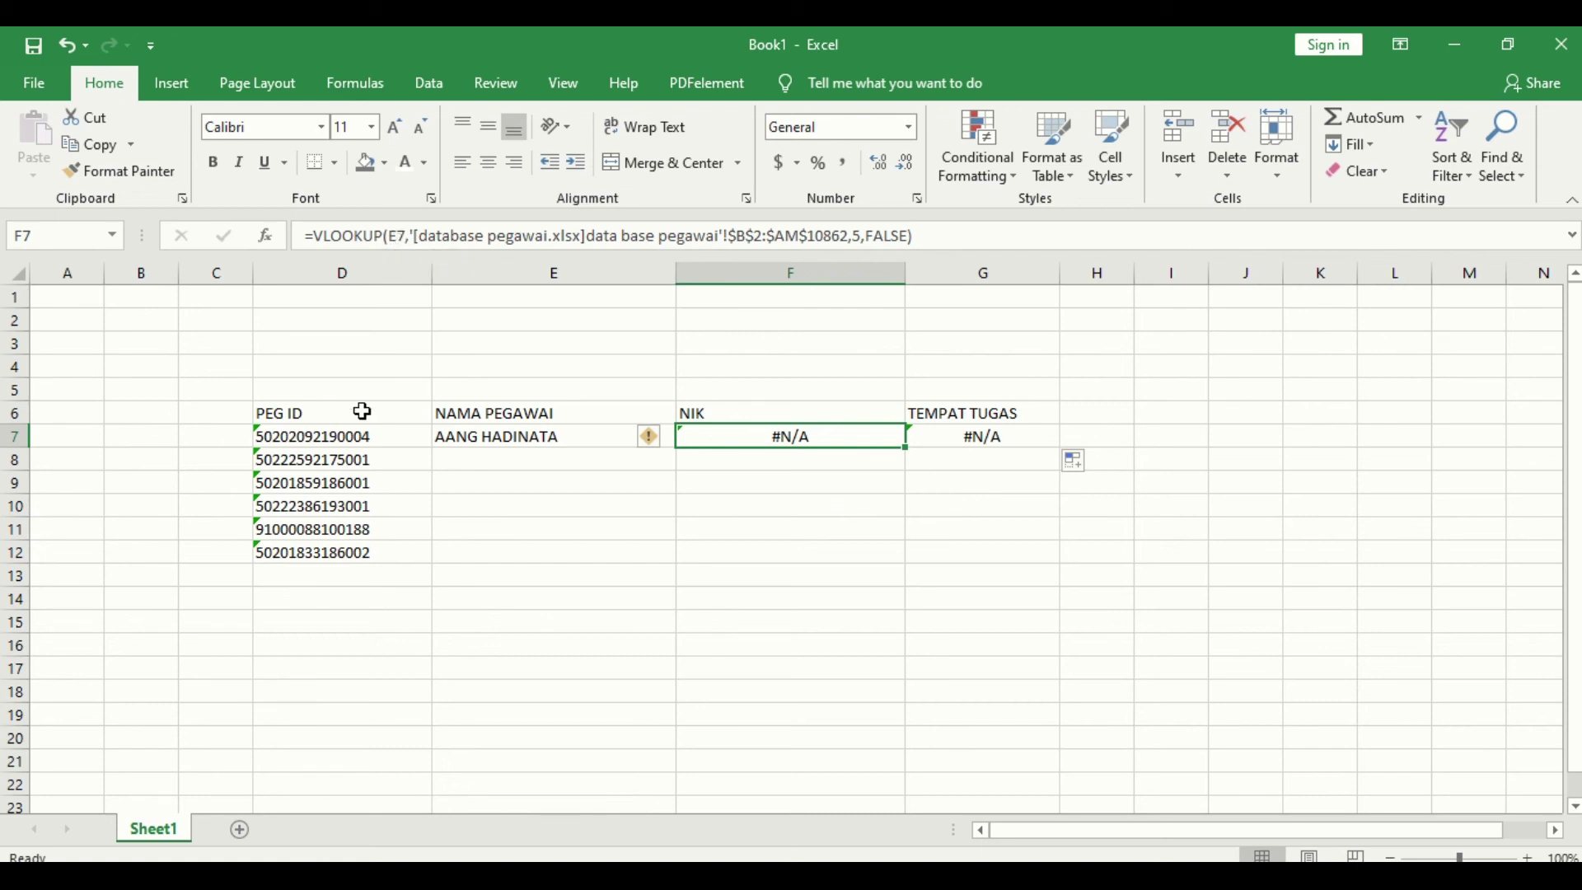
{"action": "left_click", "coordinate": [354, 443]}
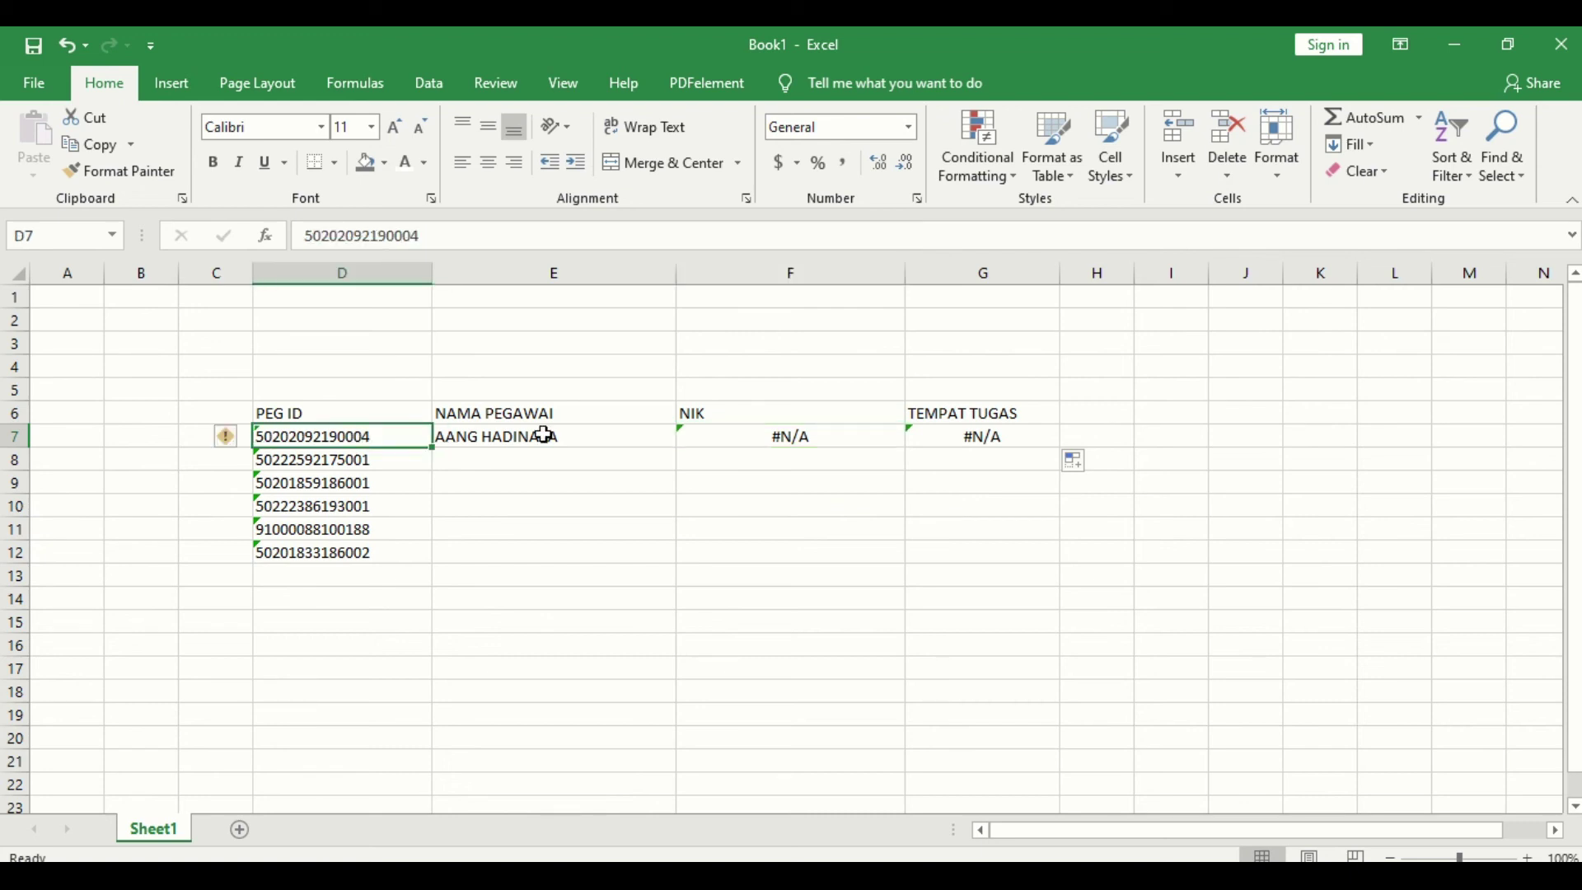
{"action": "left_click", "coordinate": [363, 271]}
{"action": "left_click", "coordinate": [11, 435]}
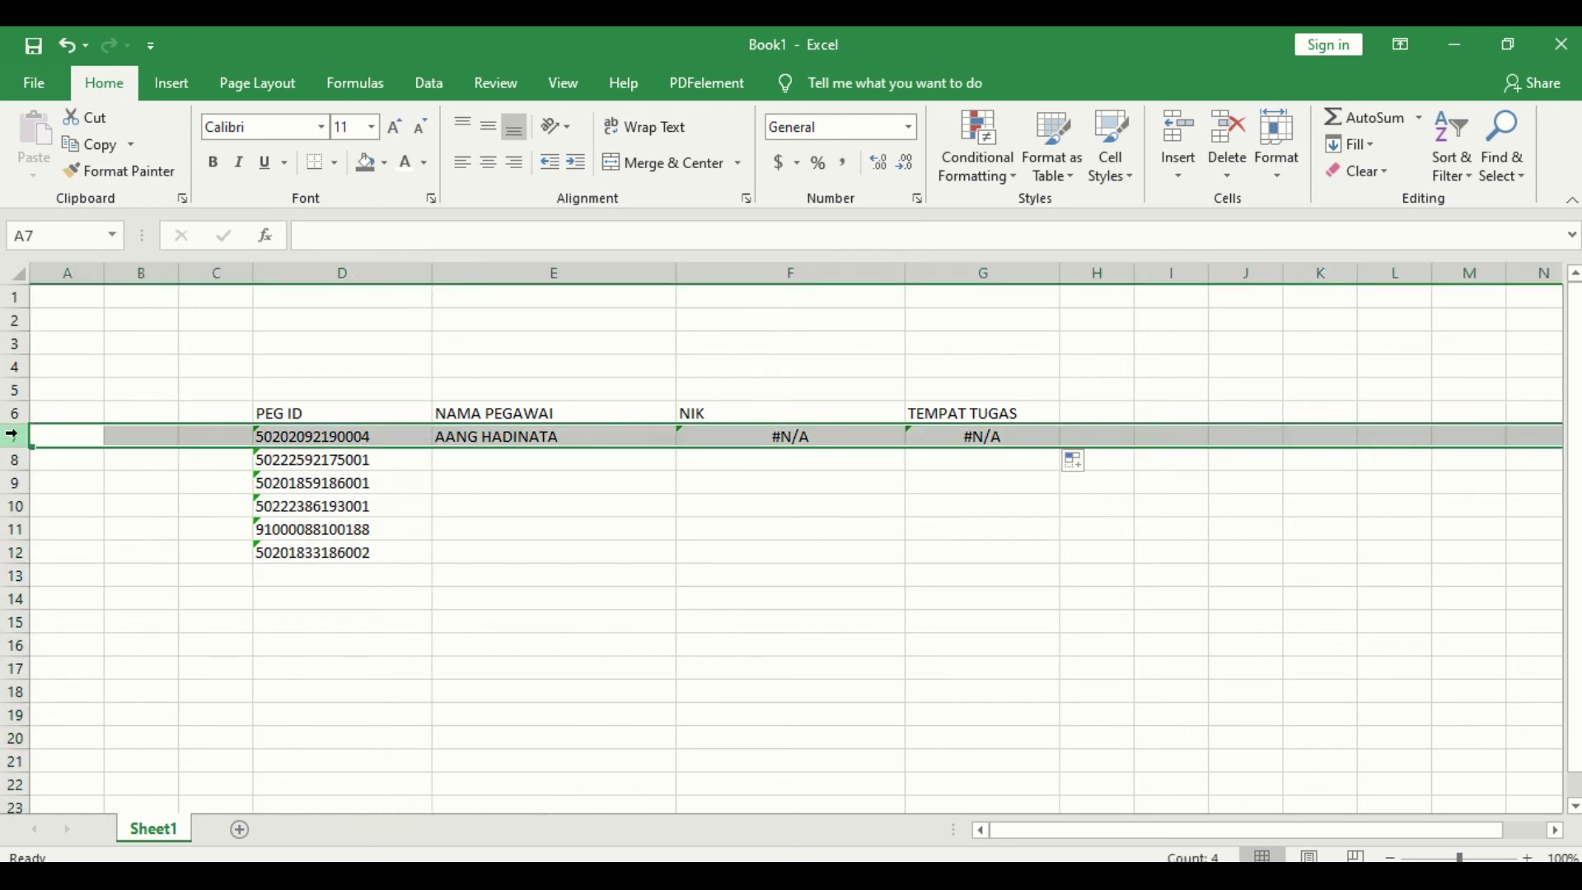
{"action": "left_click", "coordinate": [706, 436]}
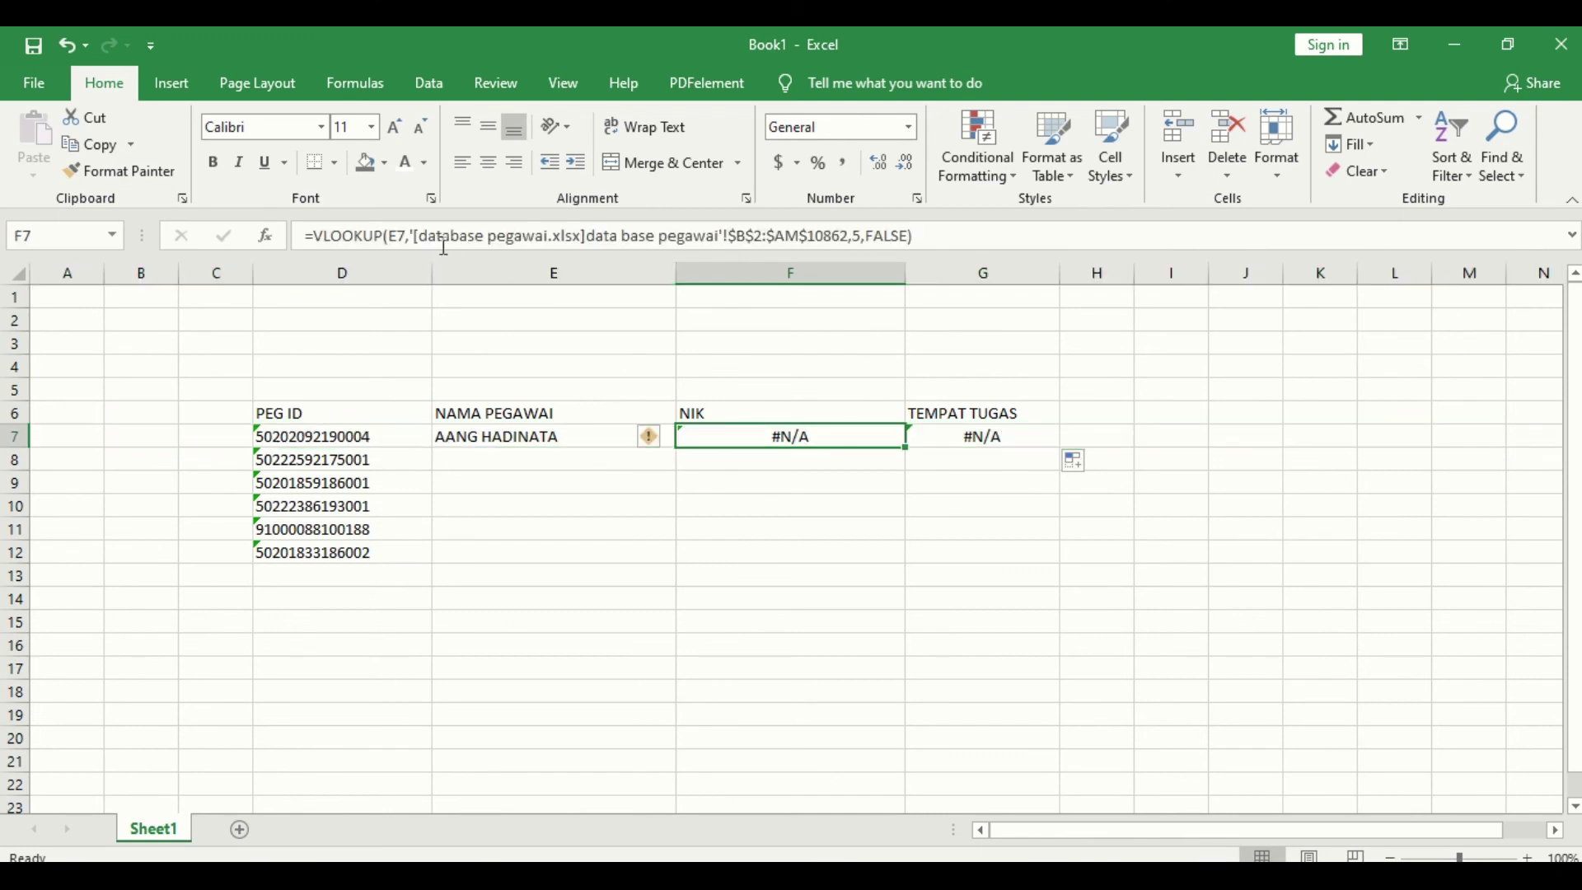
{"action": "left_click", "coordinate": [396, 235]}
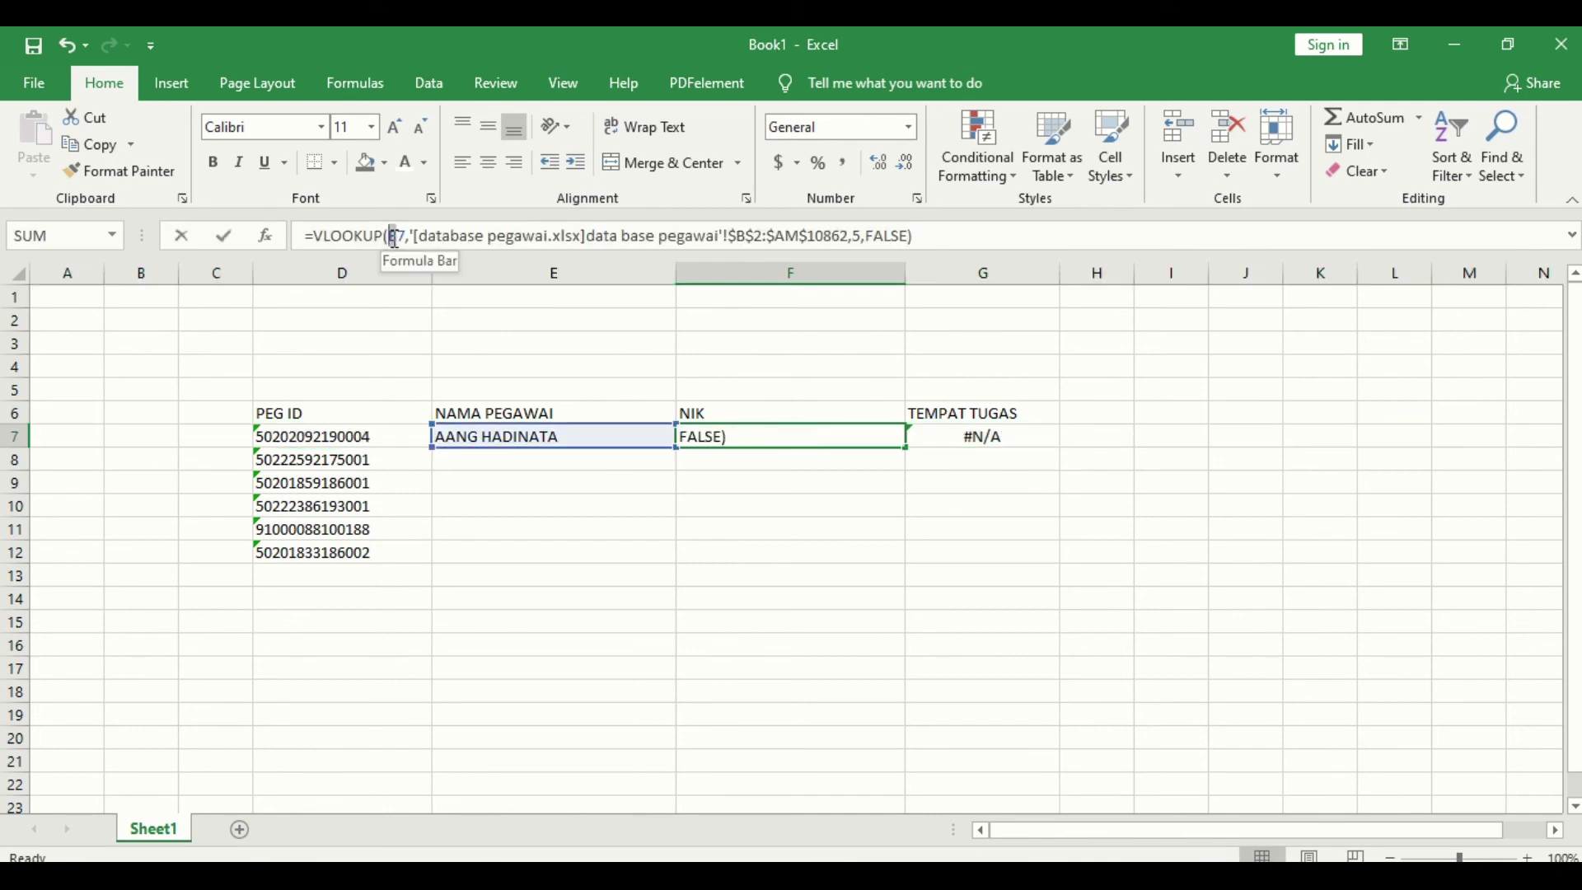
Step: Correct F7's lookup value reference to D7
{"action": "key", "text": "Delete"}
{"action": "type", "text": "D"}
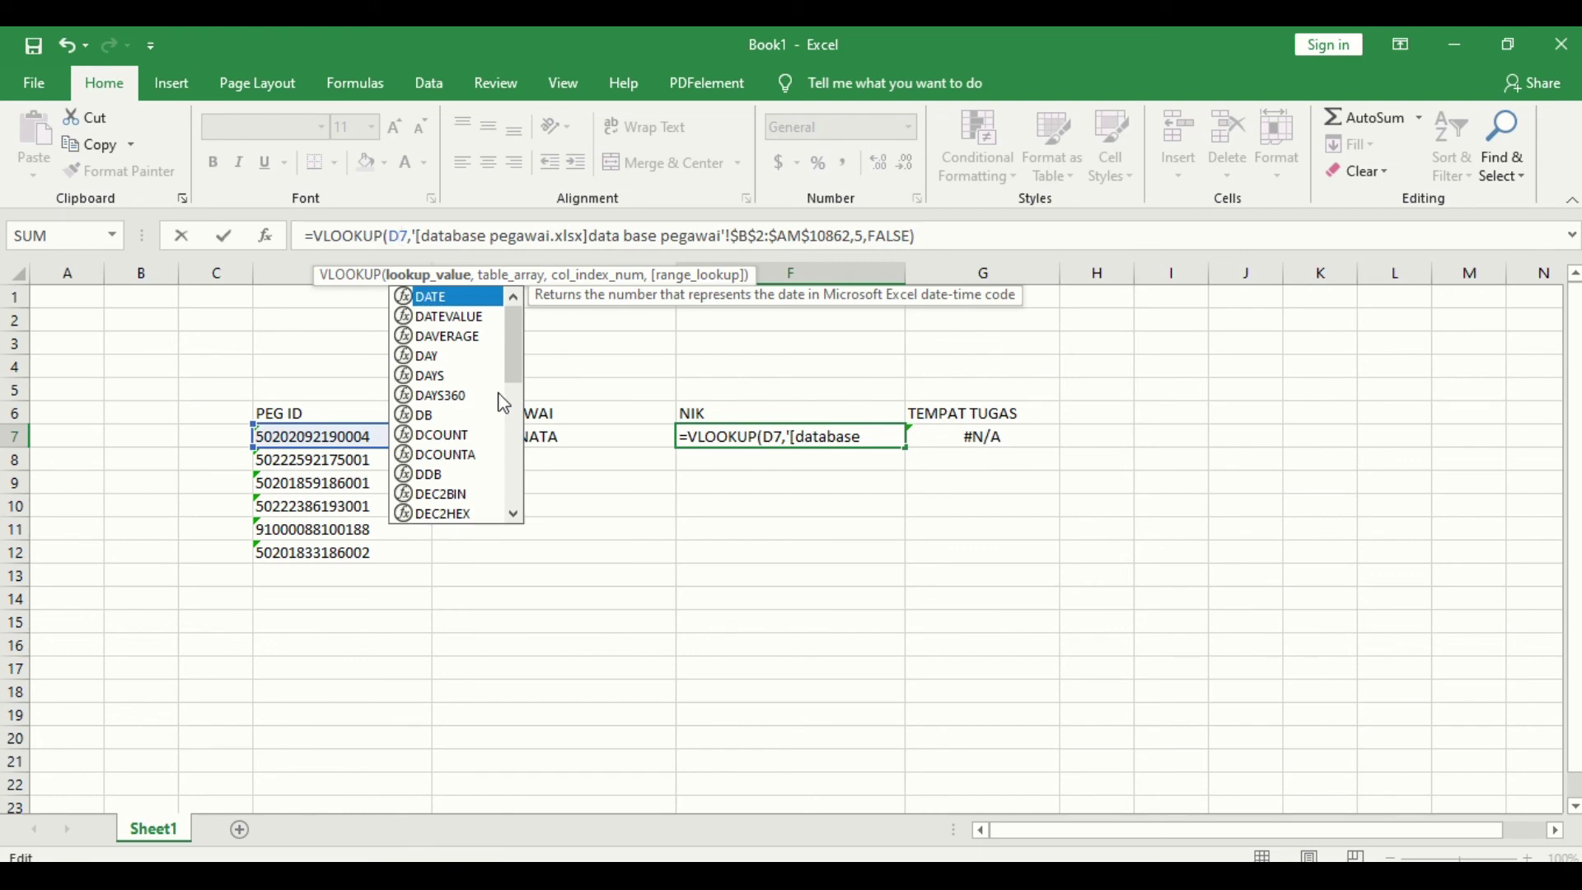
{"action": "key", "text": "Return"}
{"action": "left_click", "coordinate": [814, 435]}
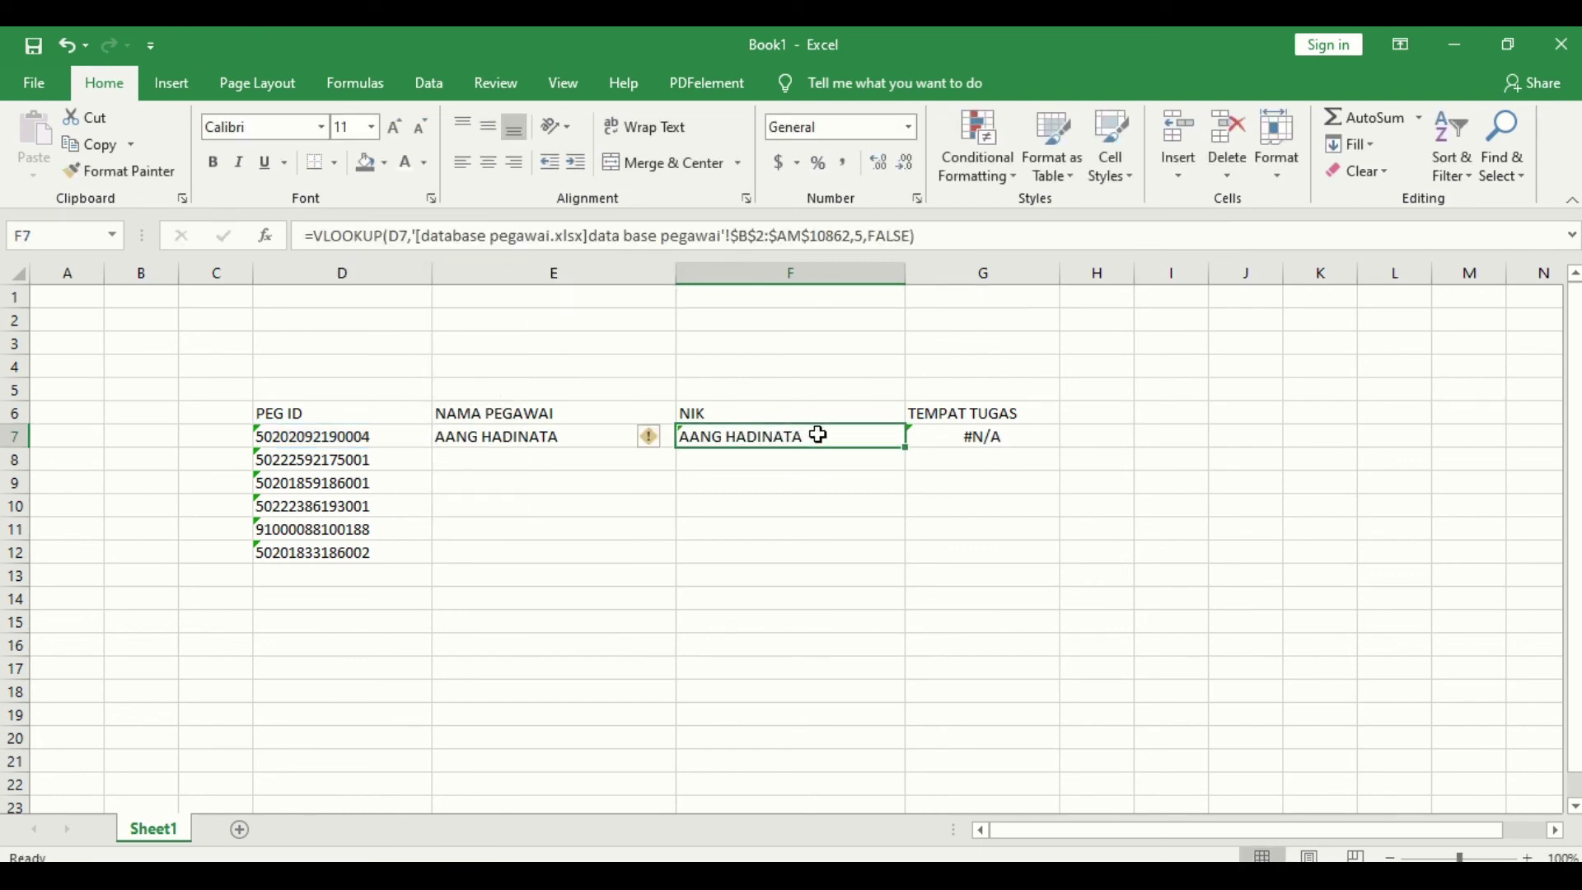
{"action": "left_click", "coordinate": [861, 236]}
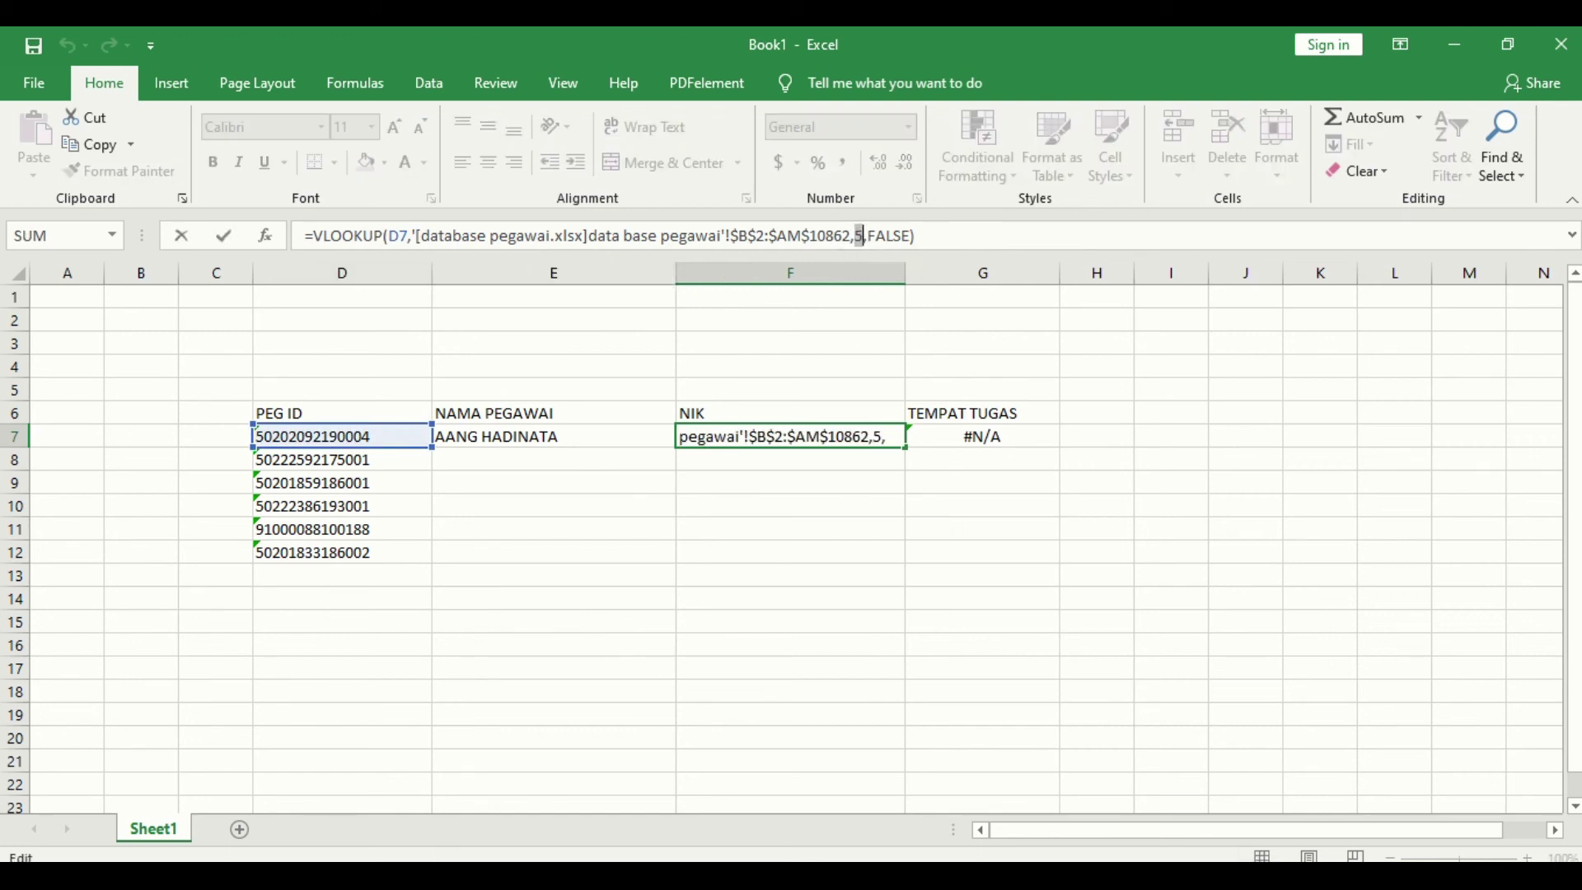
Step: Count database pegawai's columns from PEG_ID through NUPTK, NPK and NIK to NAMA
{"action": "mouse_move", "coordinate": [715, 878]}
{"action": "left_click", "coordinate": [837, 775]}
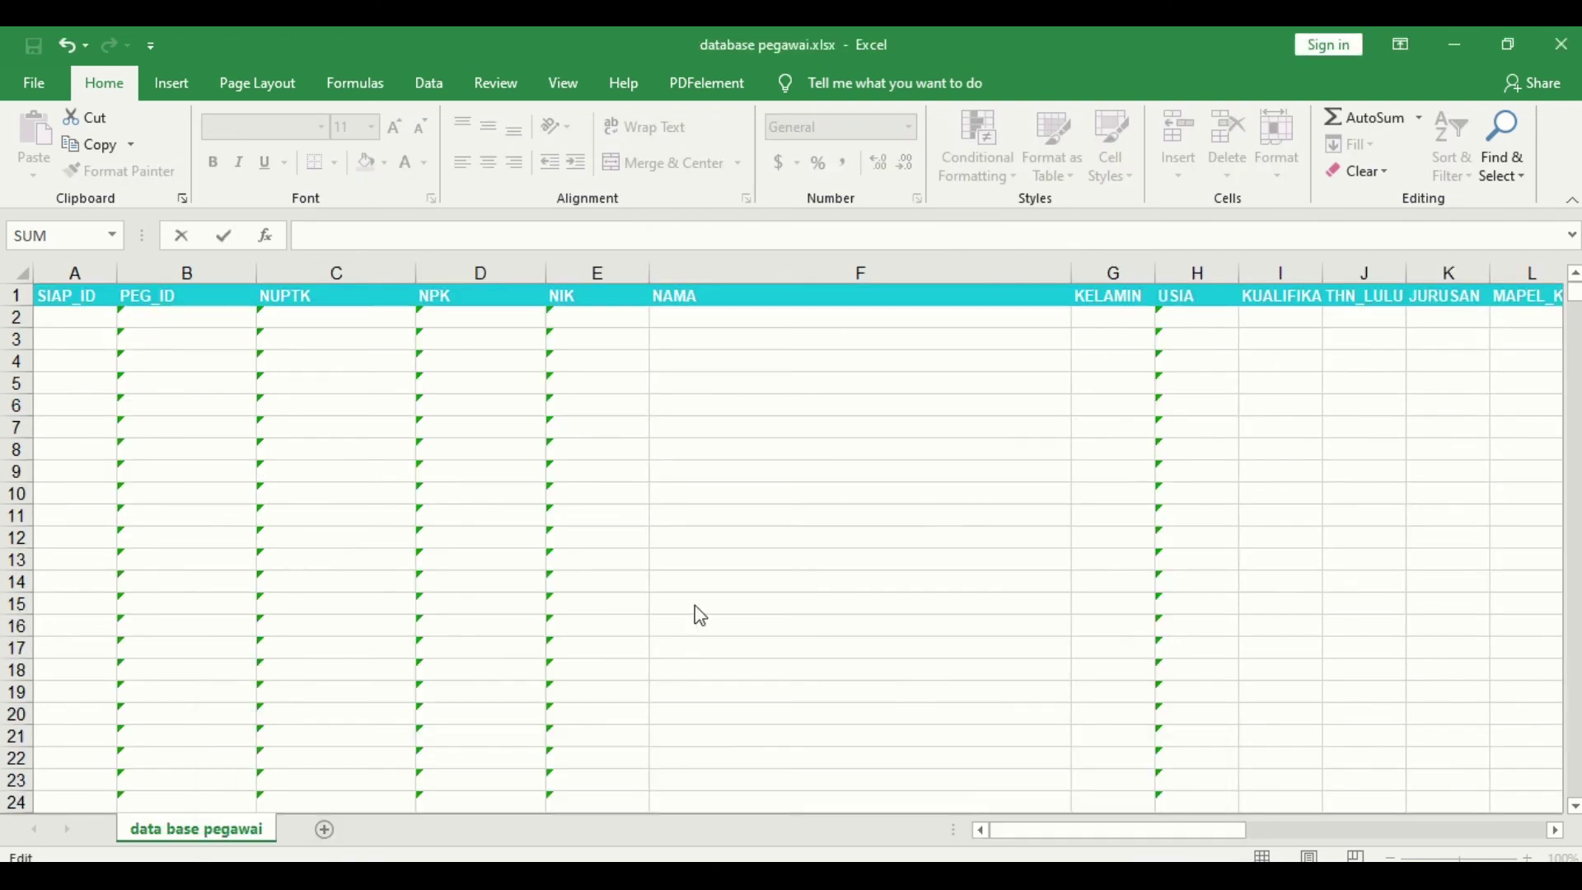
{"action": "left_click", "coordinate": [184, 295]}
{"action": "key", "text": "Return"}
{"action": "key", "text": "Escape"}
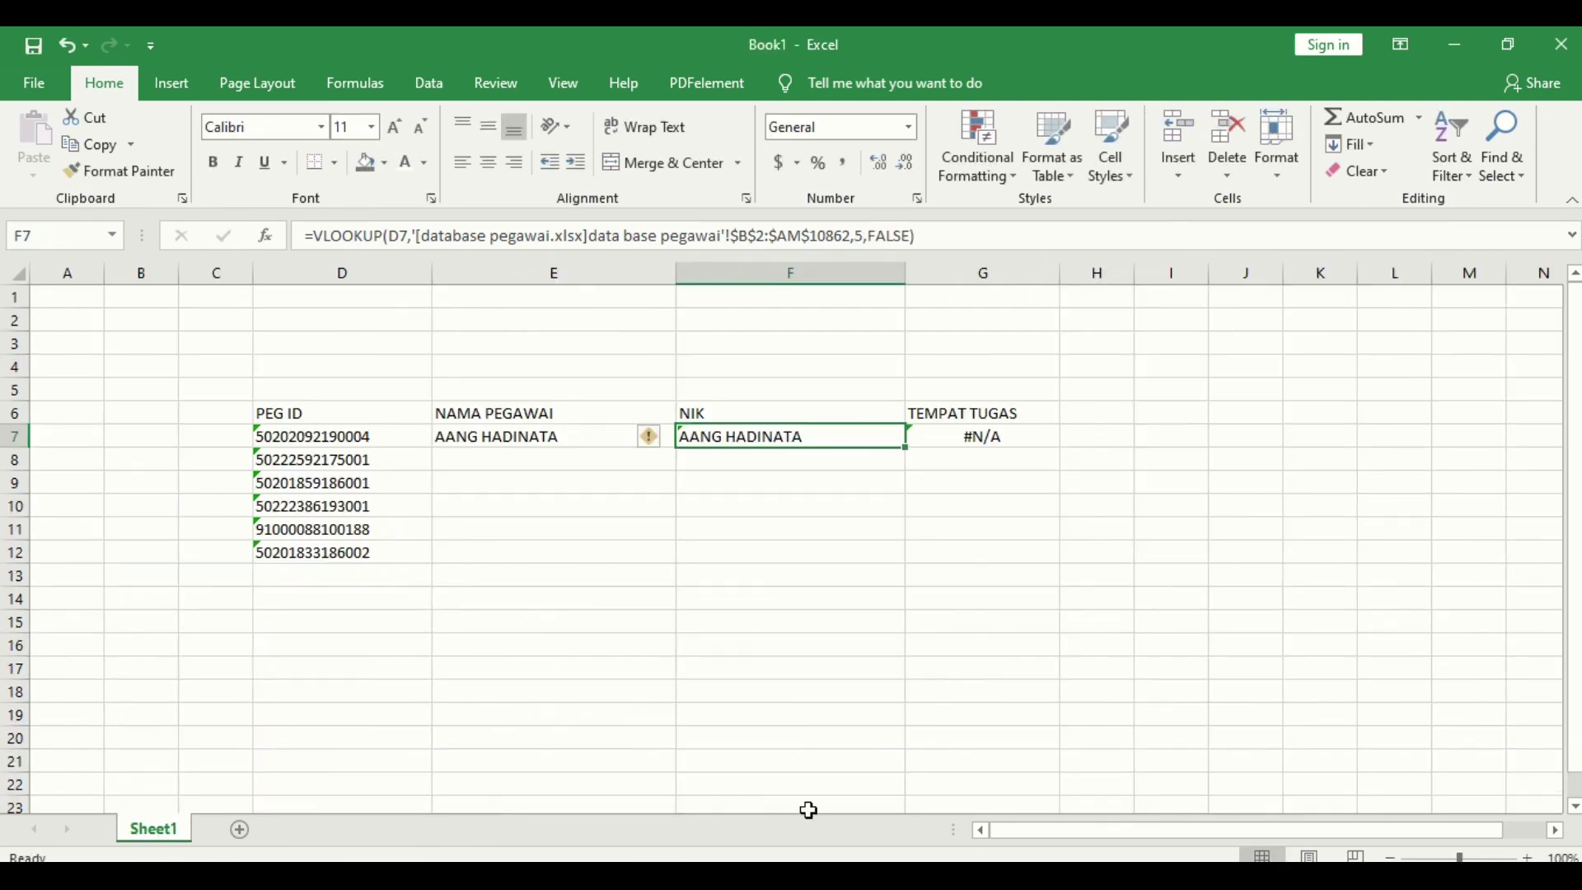
{"action": "mouse_move", "coordinate": [716, 877]}
{"action": "left_click", "coordinate": [744, 832]}
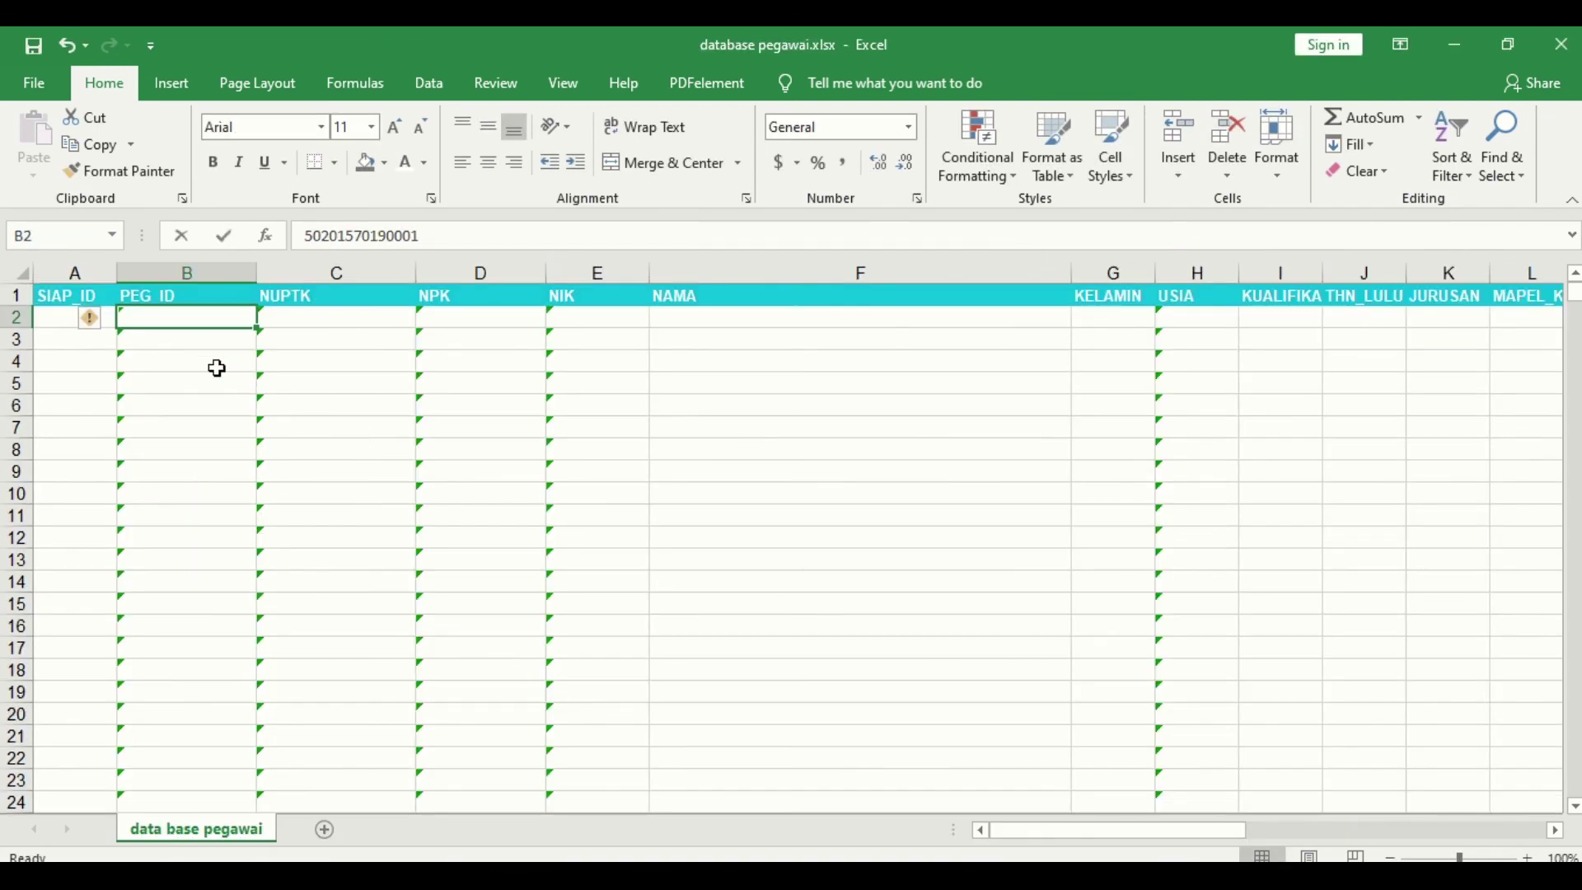
{"action": "left_click", "coordinate": [207, 268]}
{"action": "left_click", "coordinate": [313, 271]}
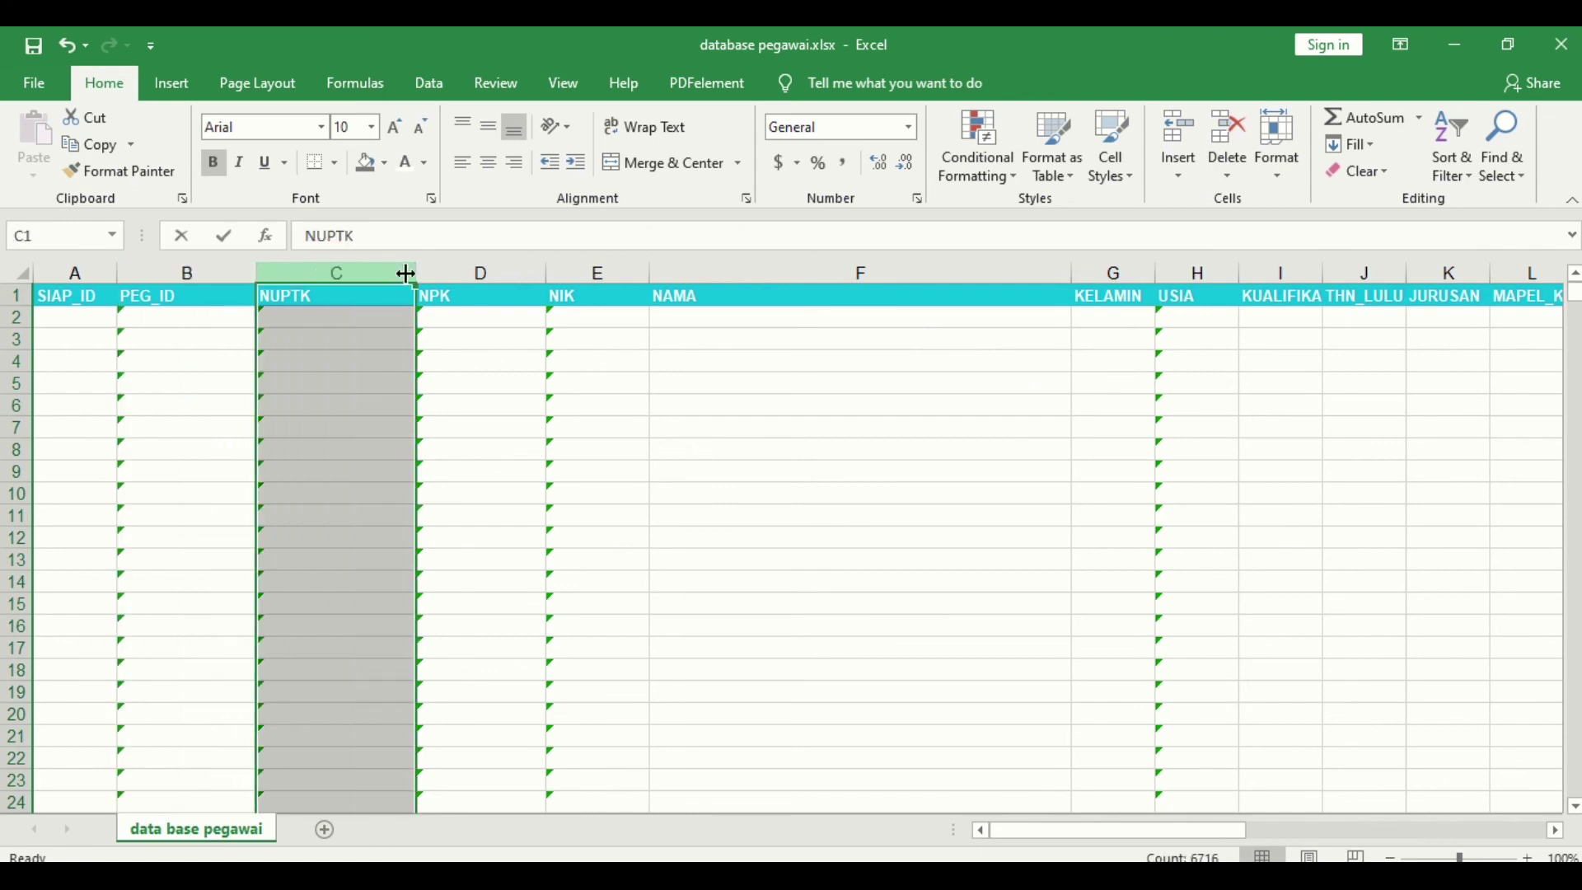
{"action": "left_click", "coordinate": [469, 270]}
{"action": "left_click", "coordinate": [590, 274]}
{"action": "left_click", "coordinate": [689, 272]}
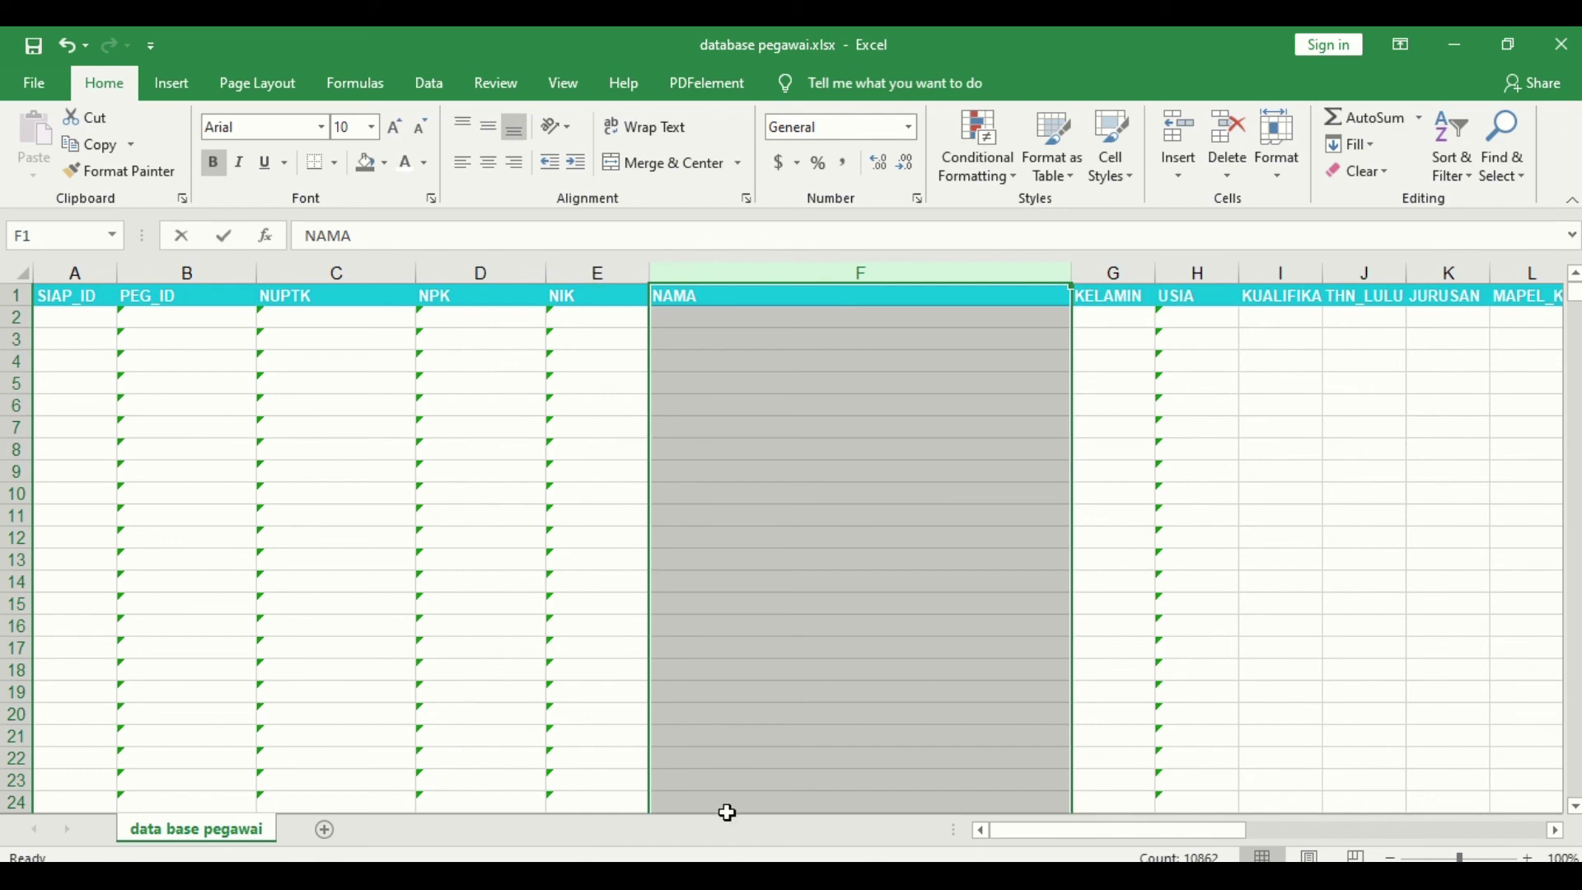
{"action": "left_click", "coordinate": [1034, 832]}
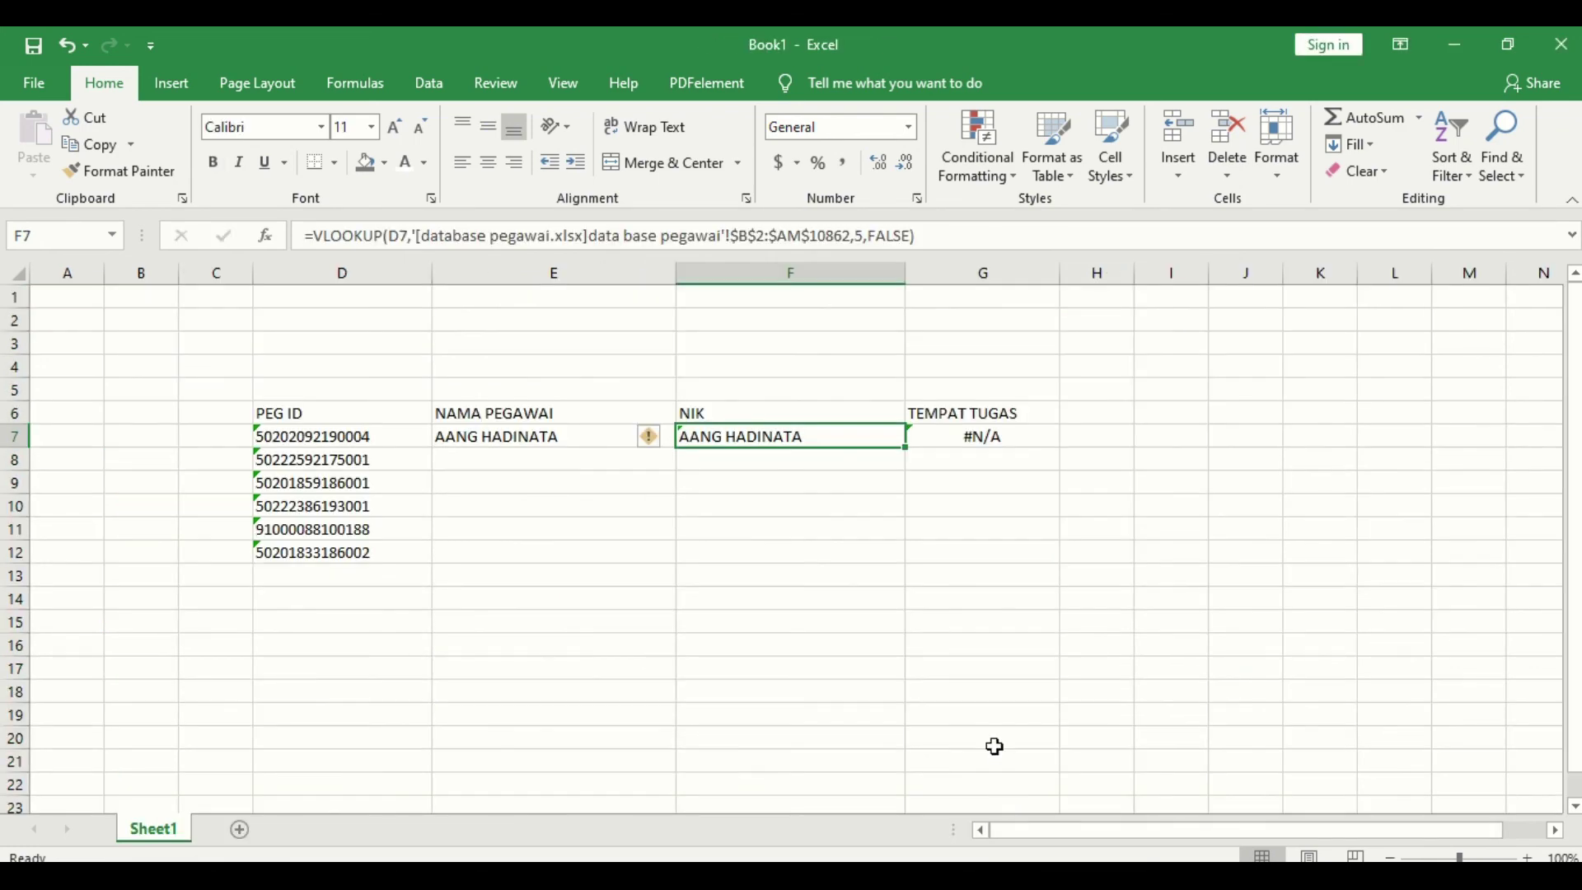
Step: Change F7's column index from 5 to 4 so it returns the employee's NIK
{"action": "left_click", "coordinate": [861, 237]}
{"action": "key", "text": "BackSpace"}
{"action": "type", "text": "4"}
{"action": "key", "text": "Return"}
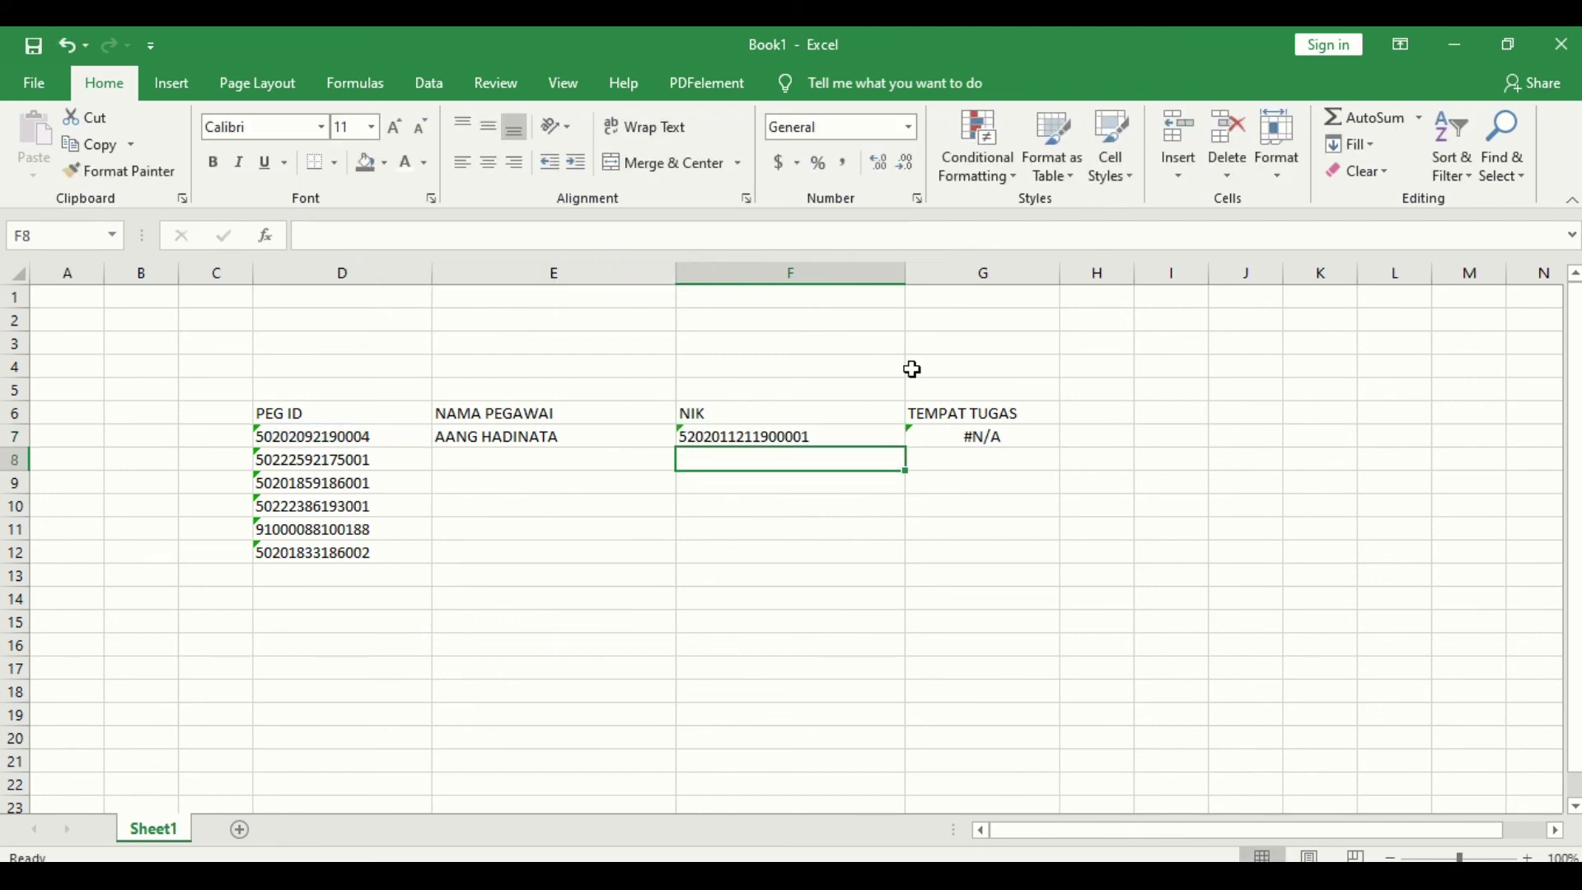
{"action": "left_click", "coordinate": [791, 433]}
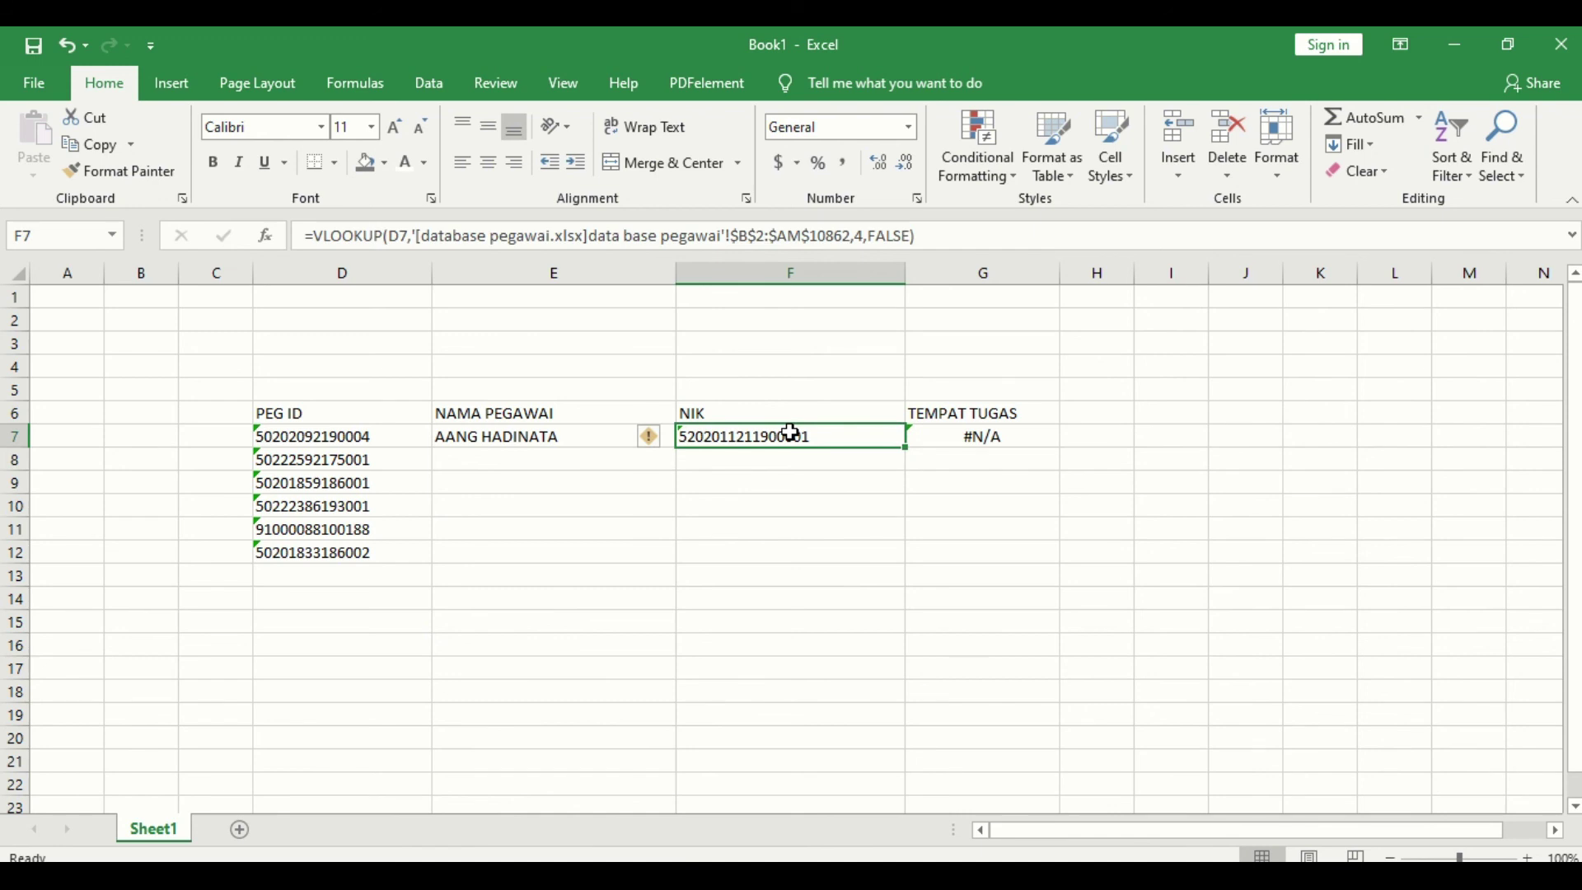
{"action": "left_click", "coordinate": [406, 163]}
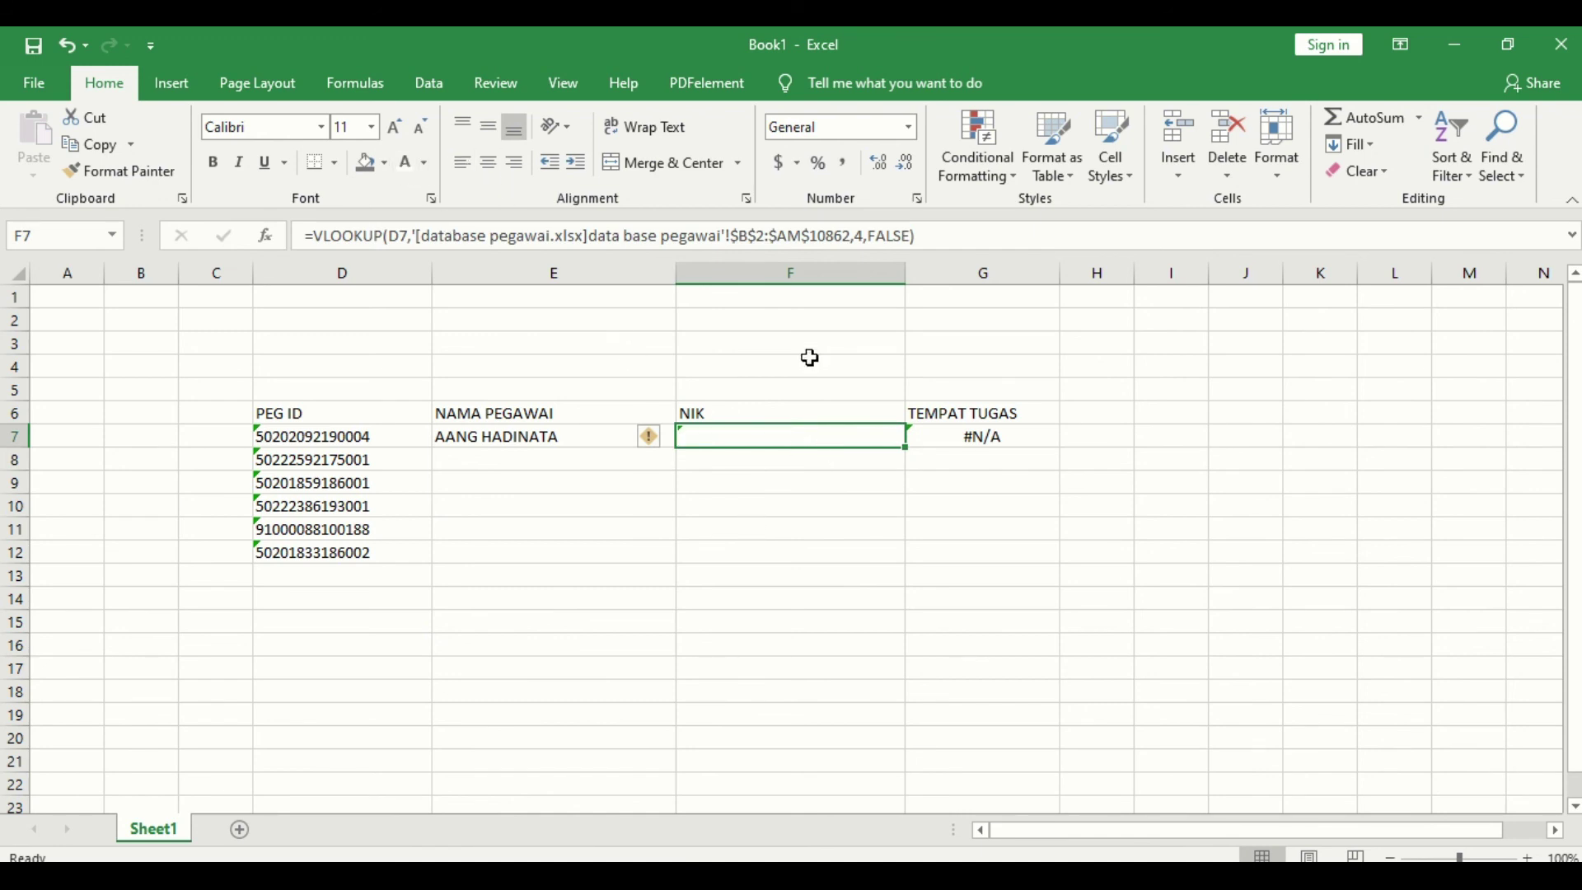
{"action": "key", "text": "ctrl+z"}
{"action": "left_click", "coordinate": [819, 366]}
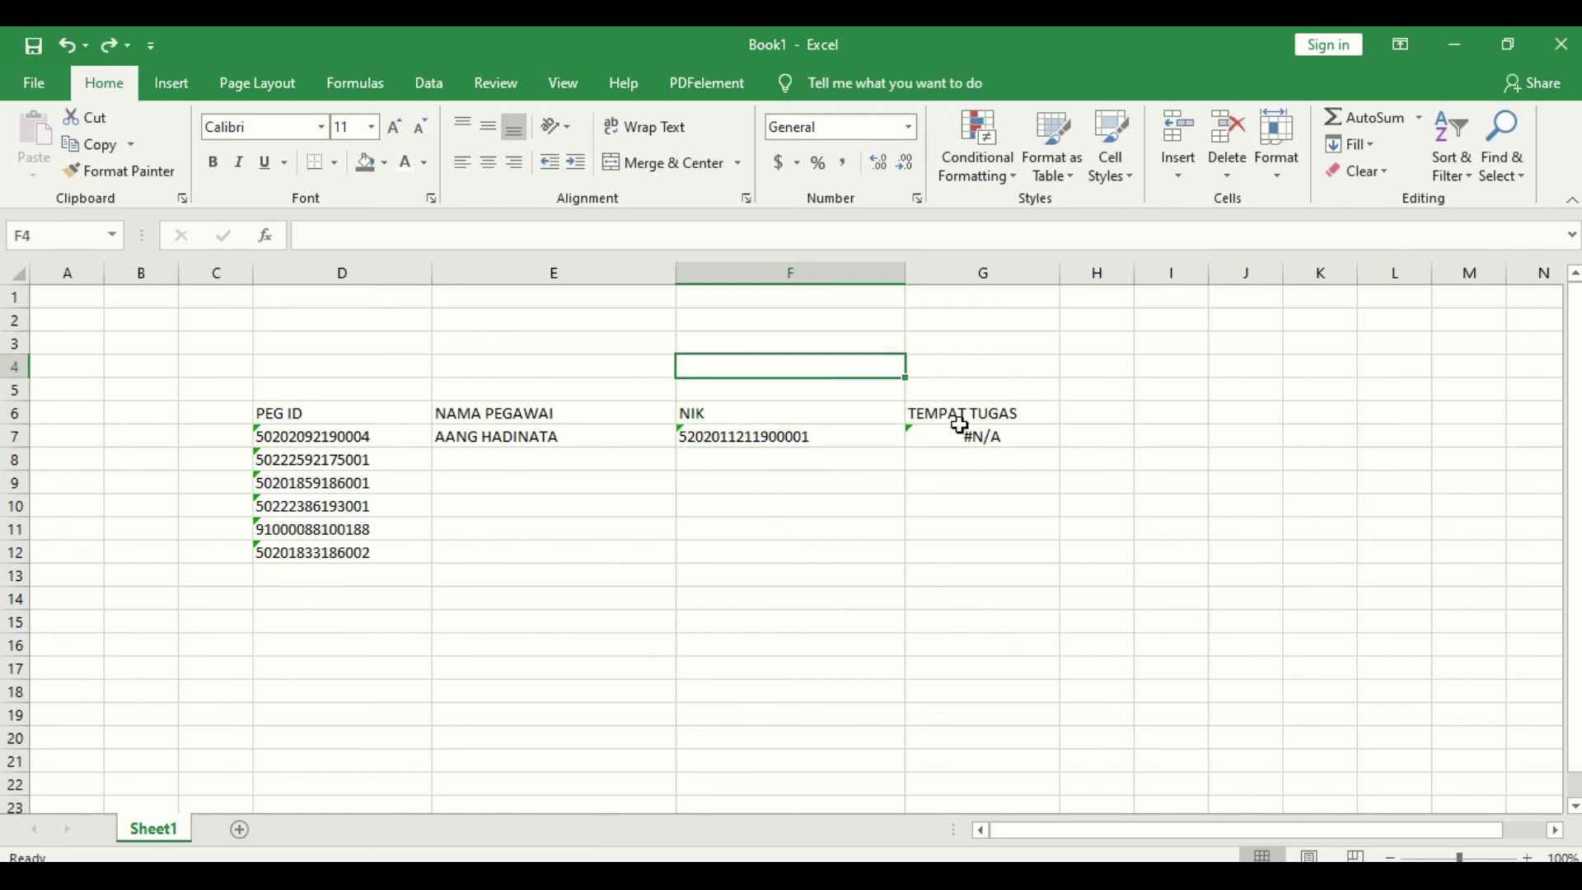
{"action": "left_click", "coordinate": [968, 435]}
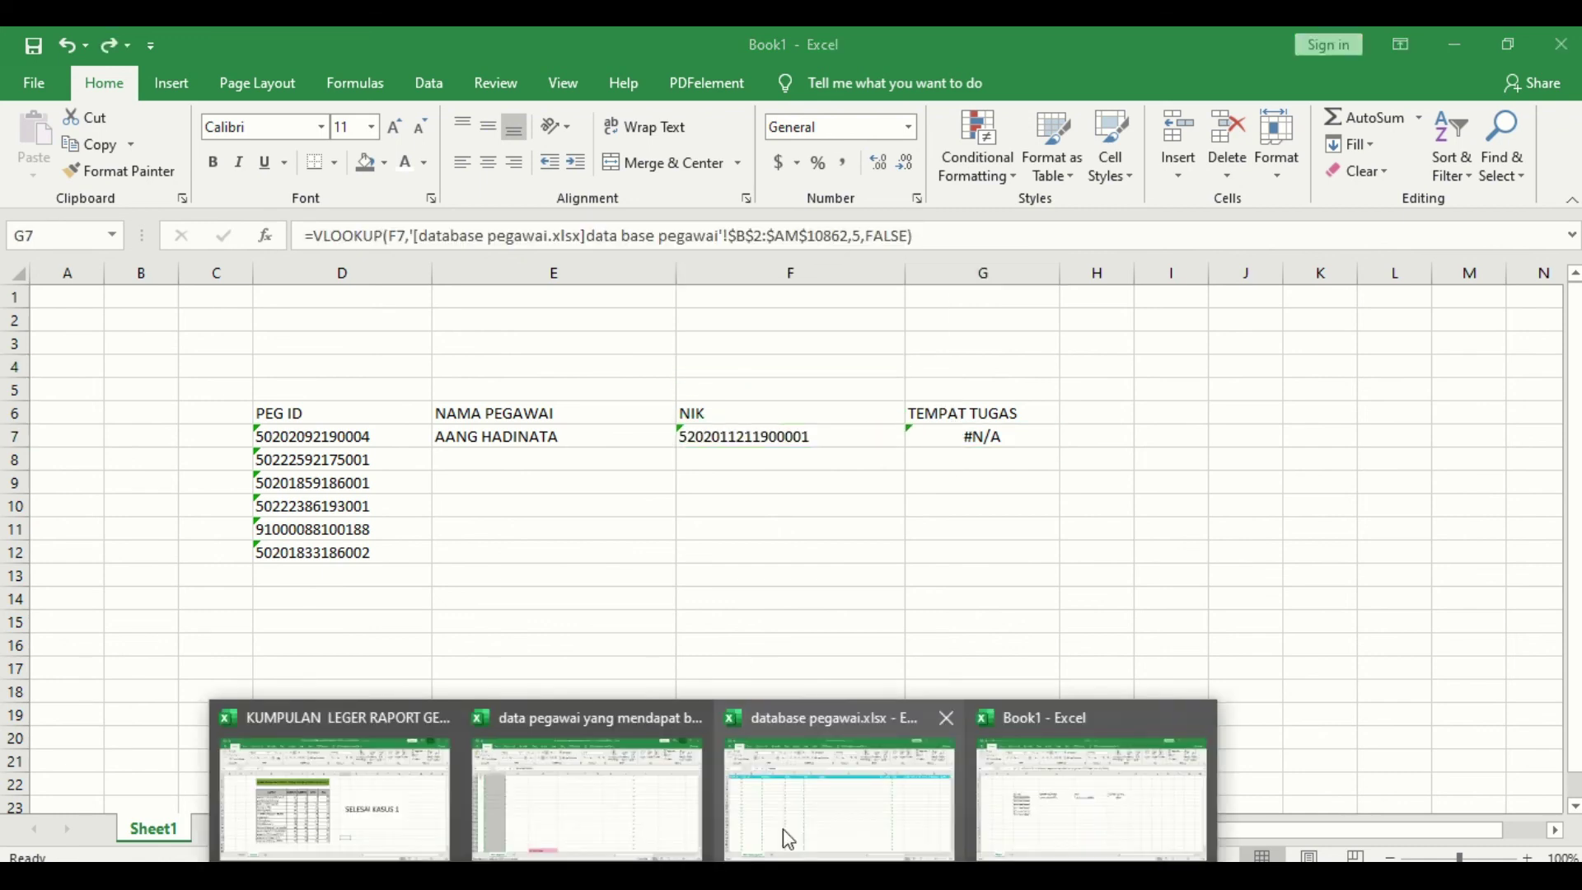
{"action": "left_click", "coordinate": [783, 832]}
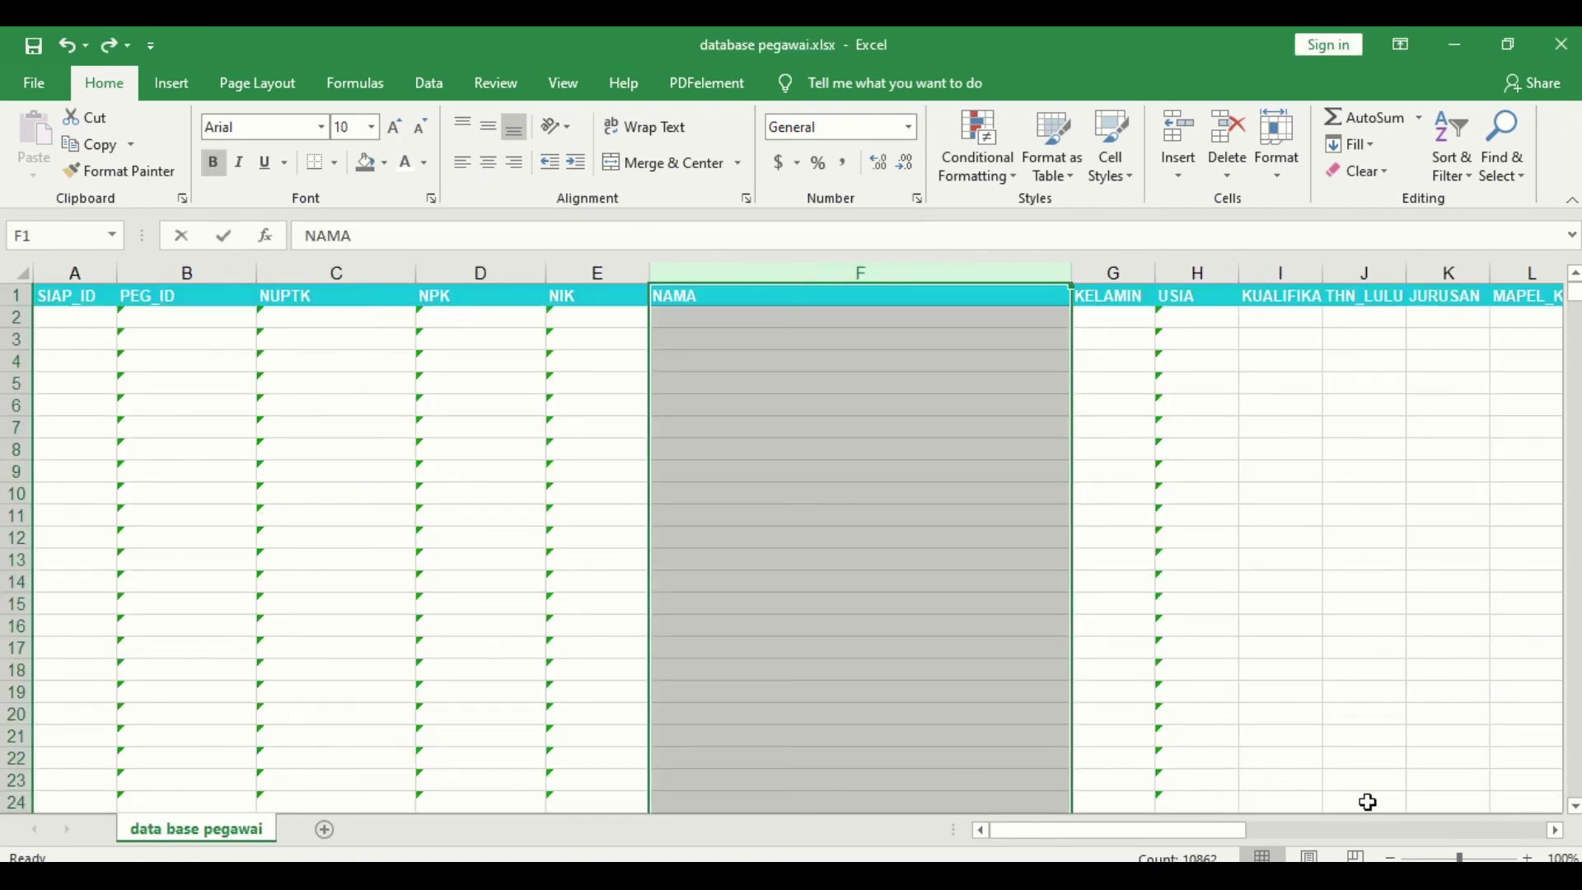
{"action": "left_click", "coordinate": [1557, 830]}
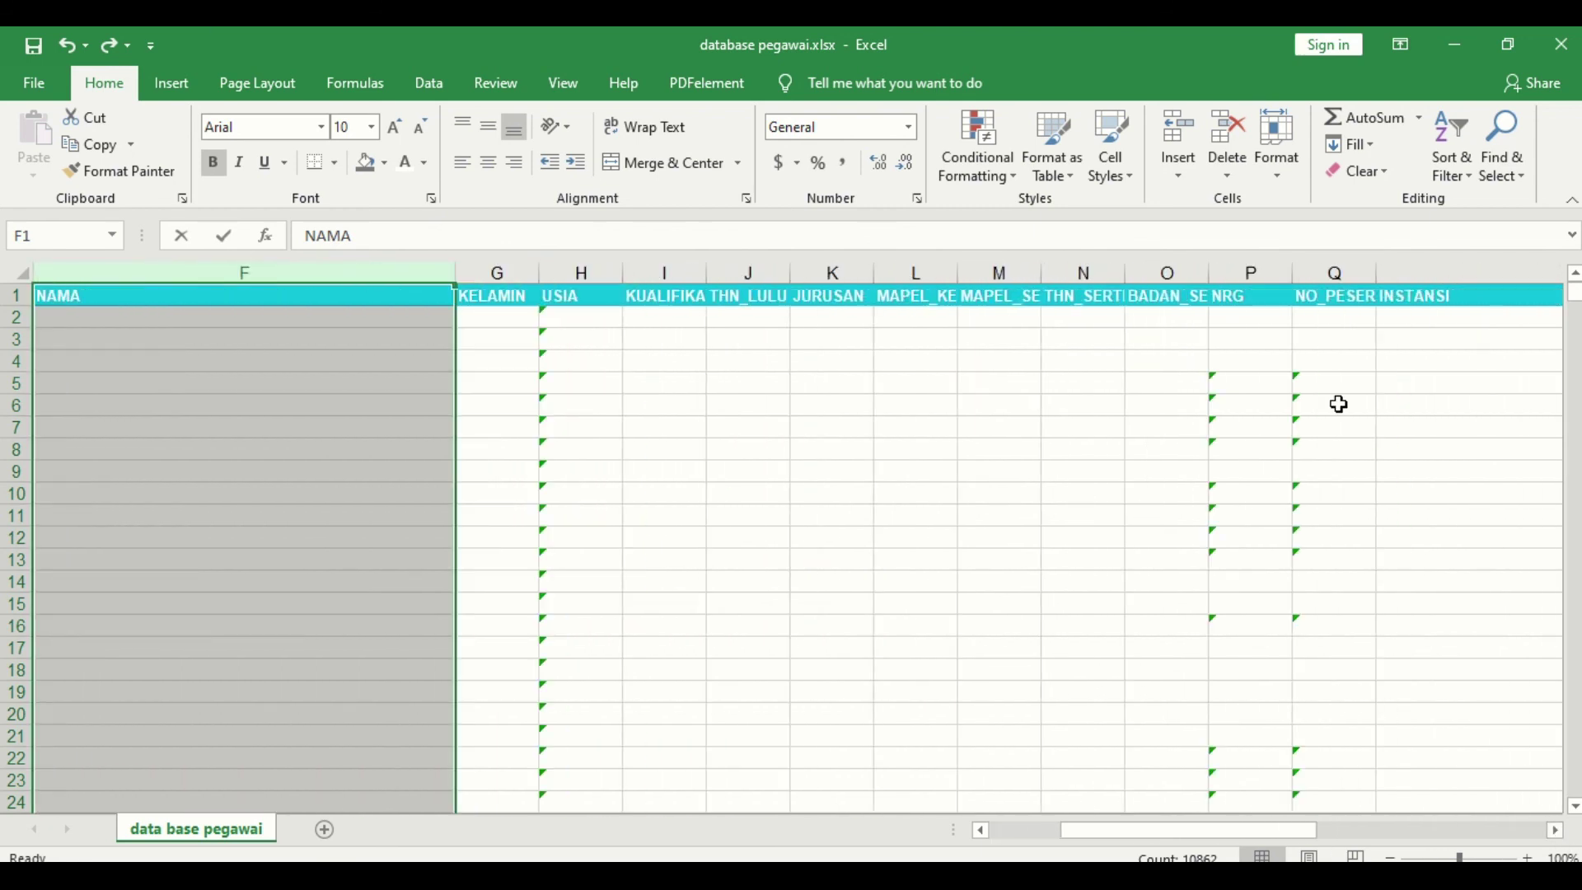
{"action": "left_click", "coordinate": [1428, 315]}
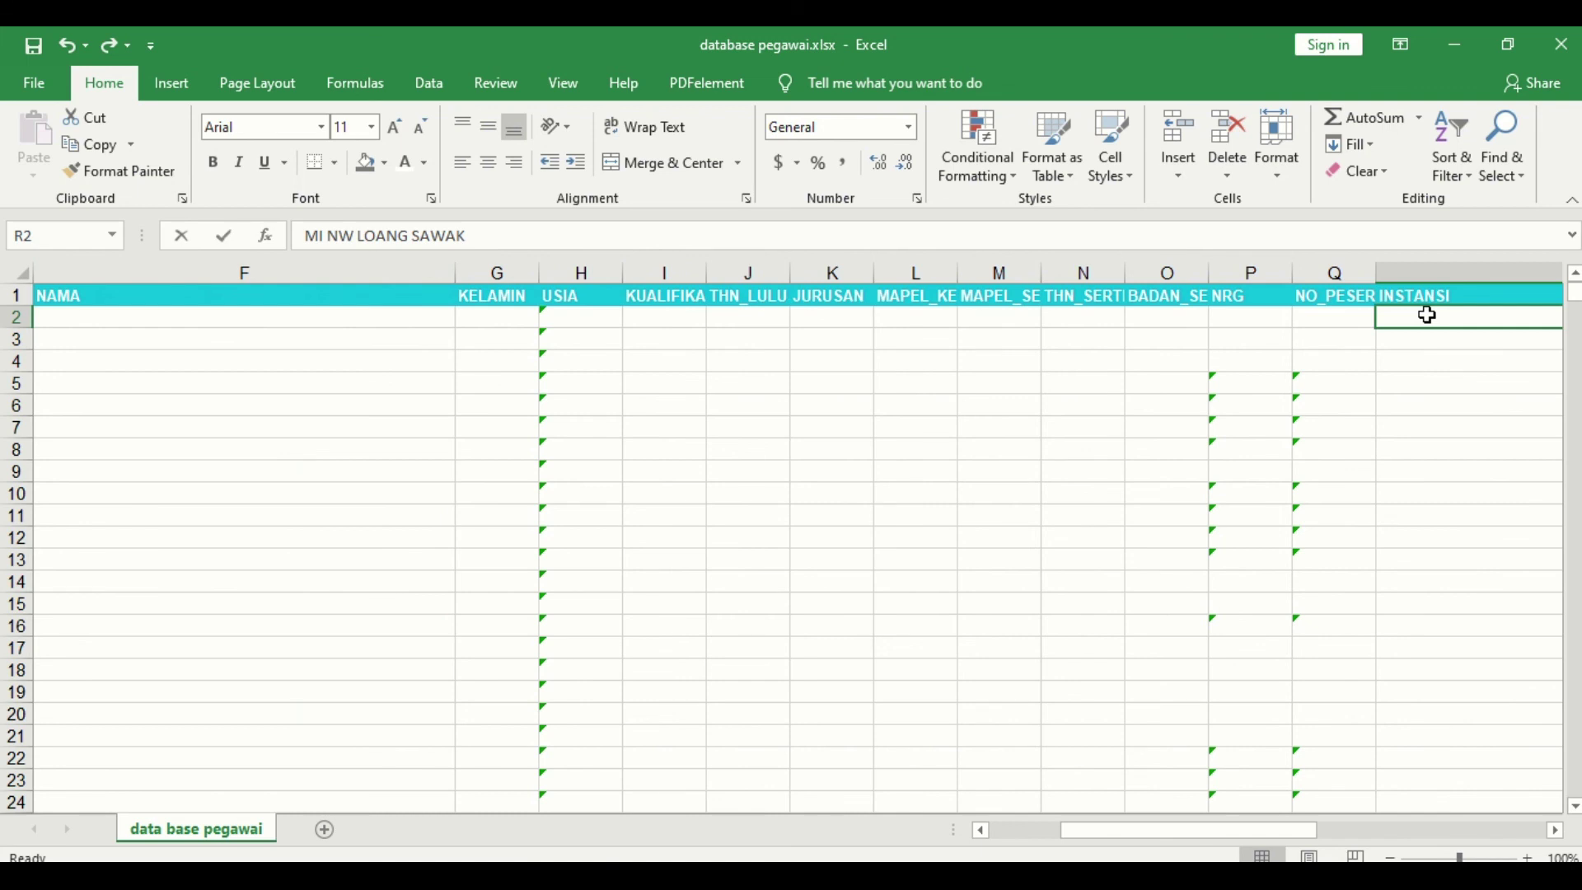
{"action": "key", "text": "Left"}
{"action": "key", "text": "Left"}
{"action": "key", "text": "Left"}
{"action": "key", "text": "Left"}
{"action": "key", "text": "Left"}
{"action": "key", "text": "Left"}
{"action": "key", "text": "Left"}
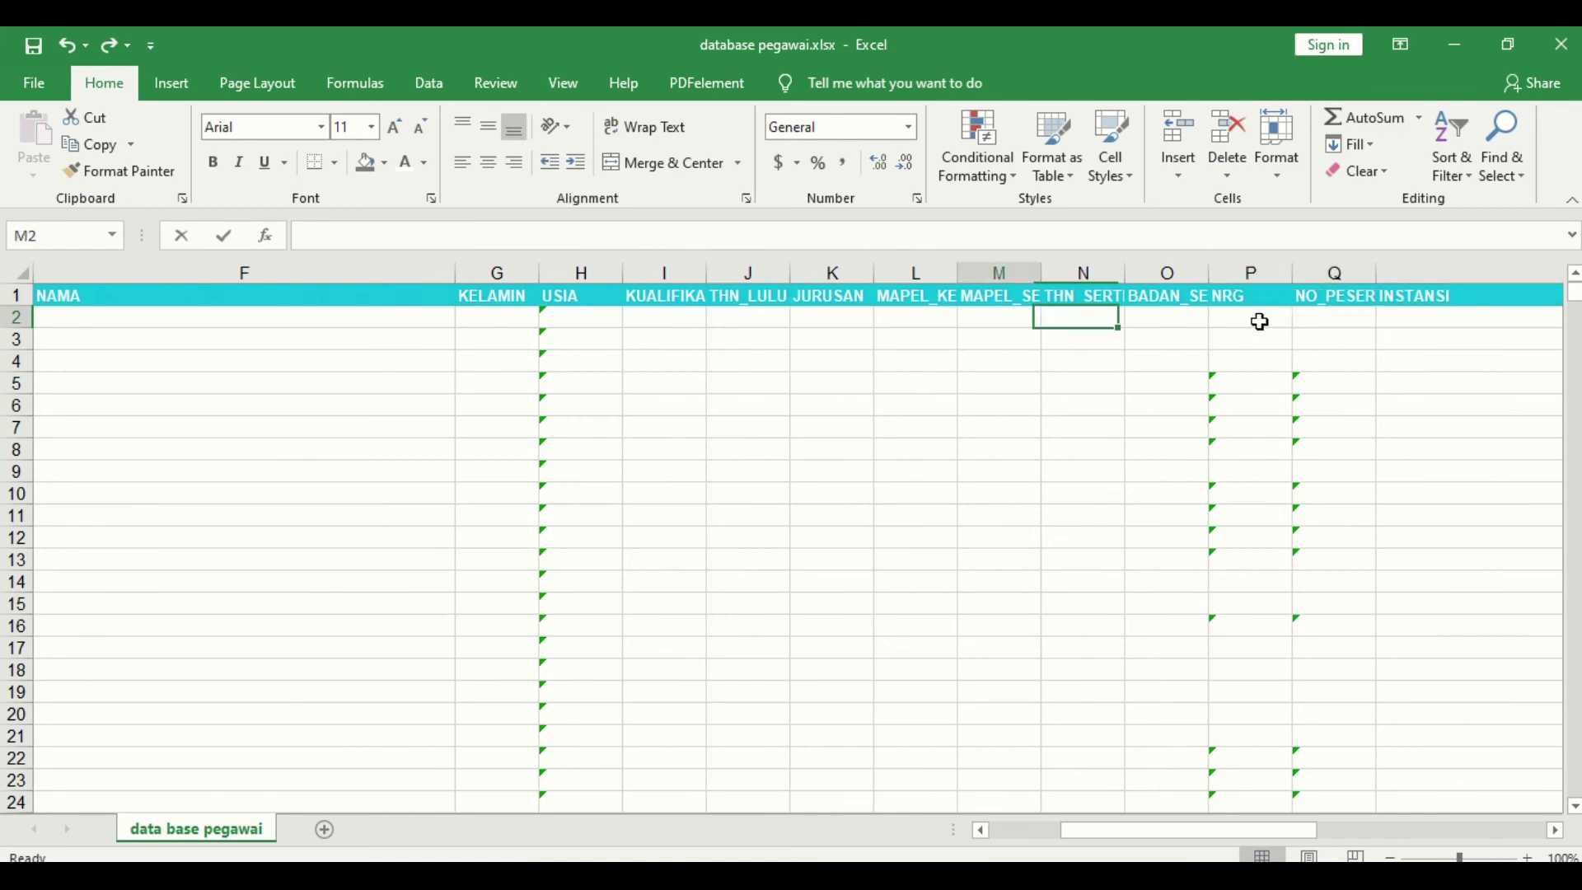
{"action": "left_click", "coordinate": [424, 317]}
{"action": "key", "text": "Right"}
{"action": "key", "text": "Right"}
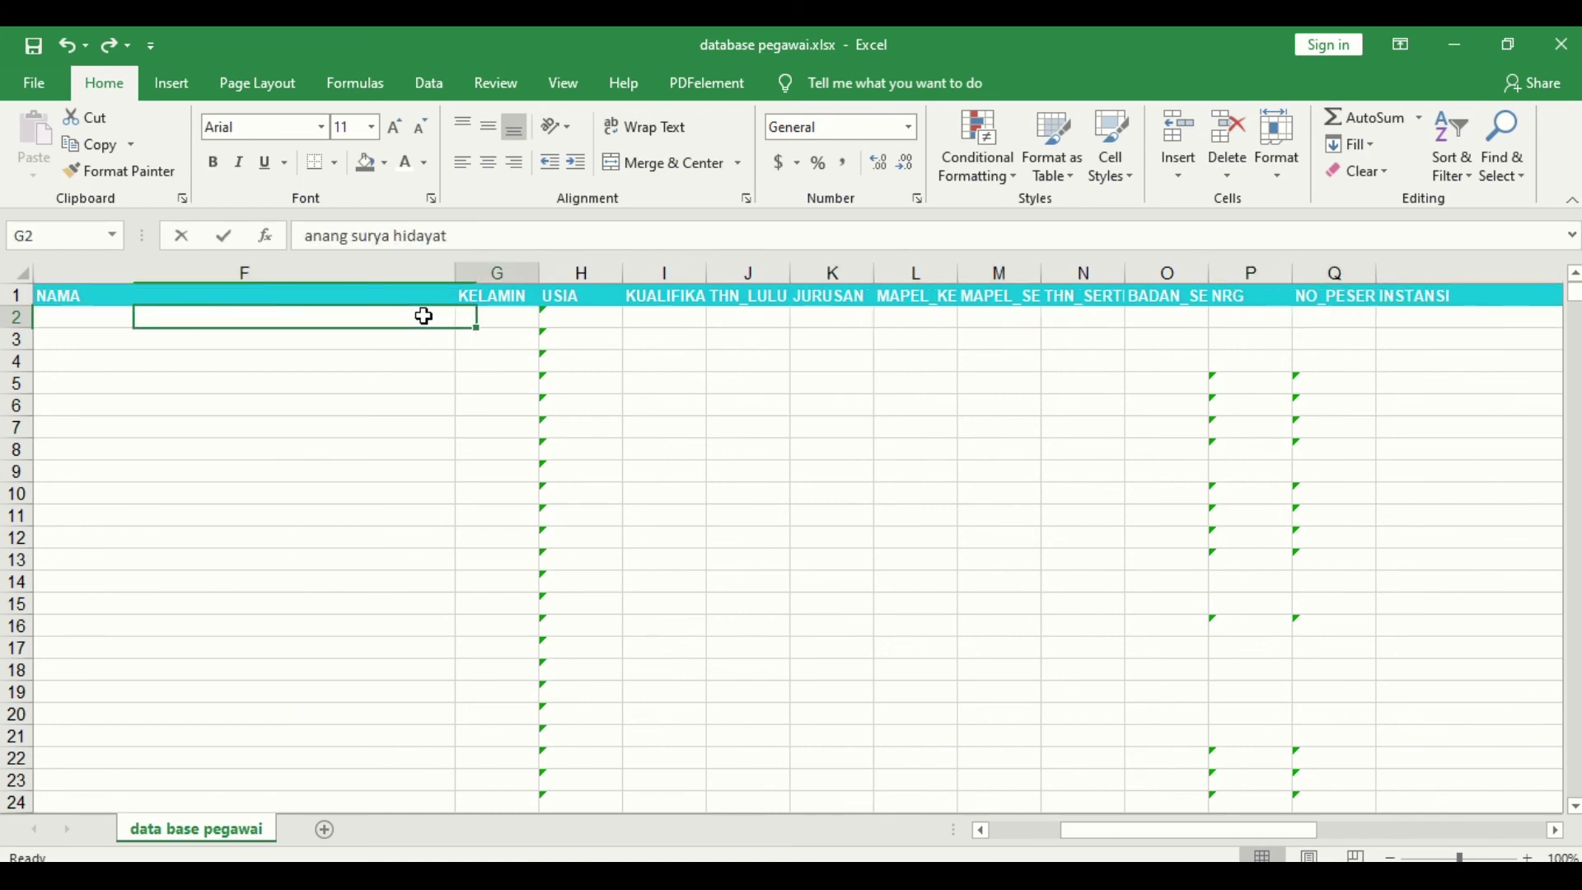
{"action": "key", "text": "Right"}
{"action": "key", "text": "Right"}
{"action": "key", "text": "Right"}
{"action": "key", "text": "Right"}
{"action": "key", "text": "Right"}
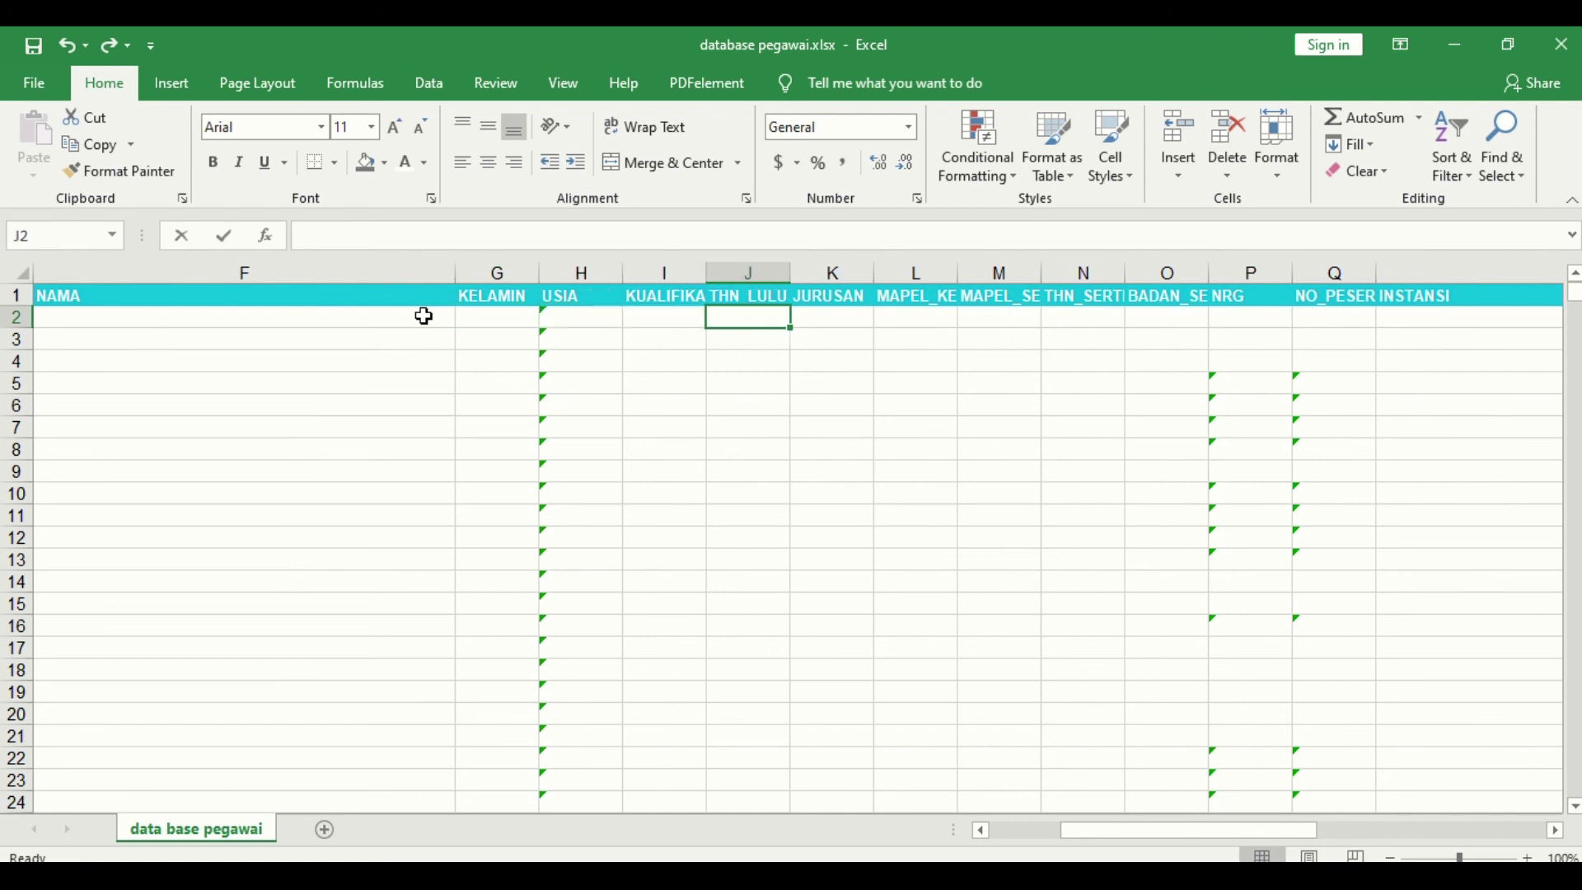
{"action": "key", "text": "Right"}
{"action": "key", "text": "Right"}
{"action": "key", "text": "Right"}
{"action": "key", "text": "Right"}
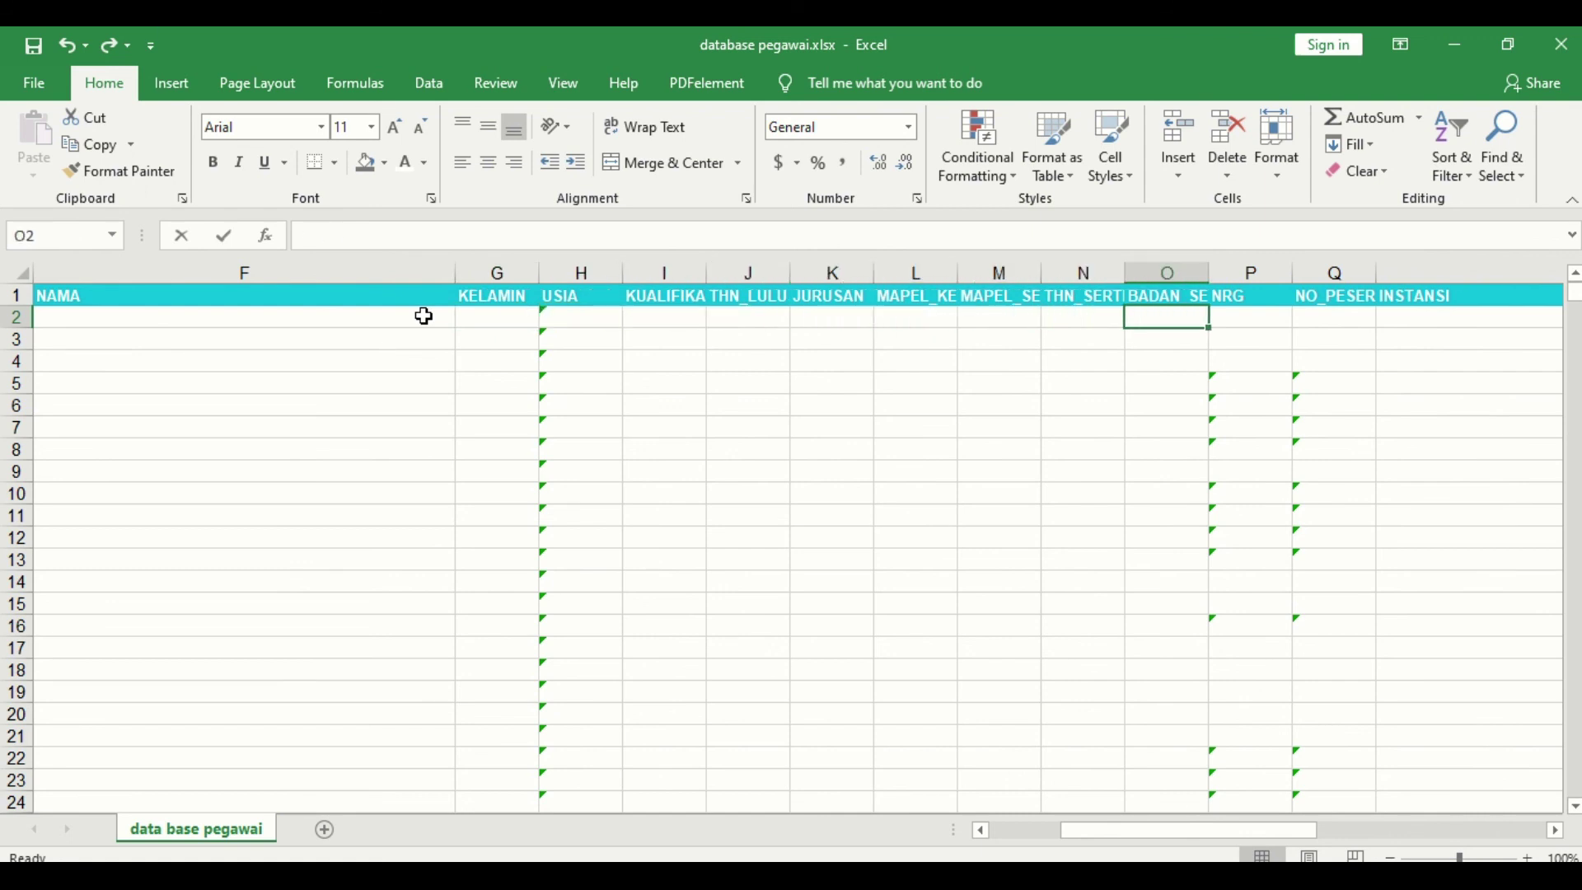
{"action": "key", "text": "Right"}
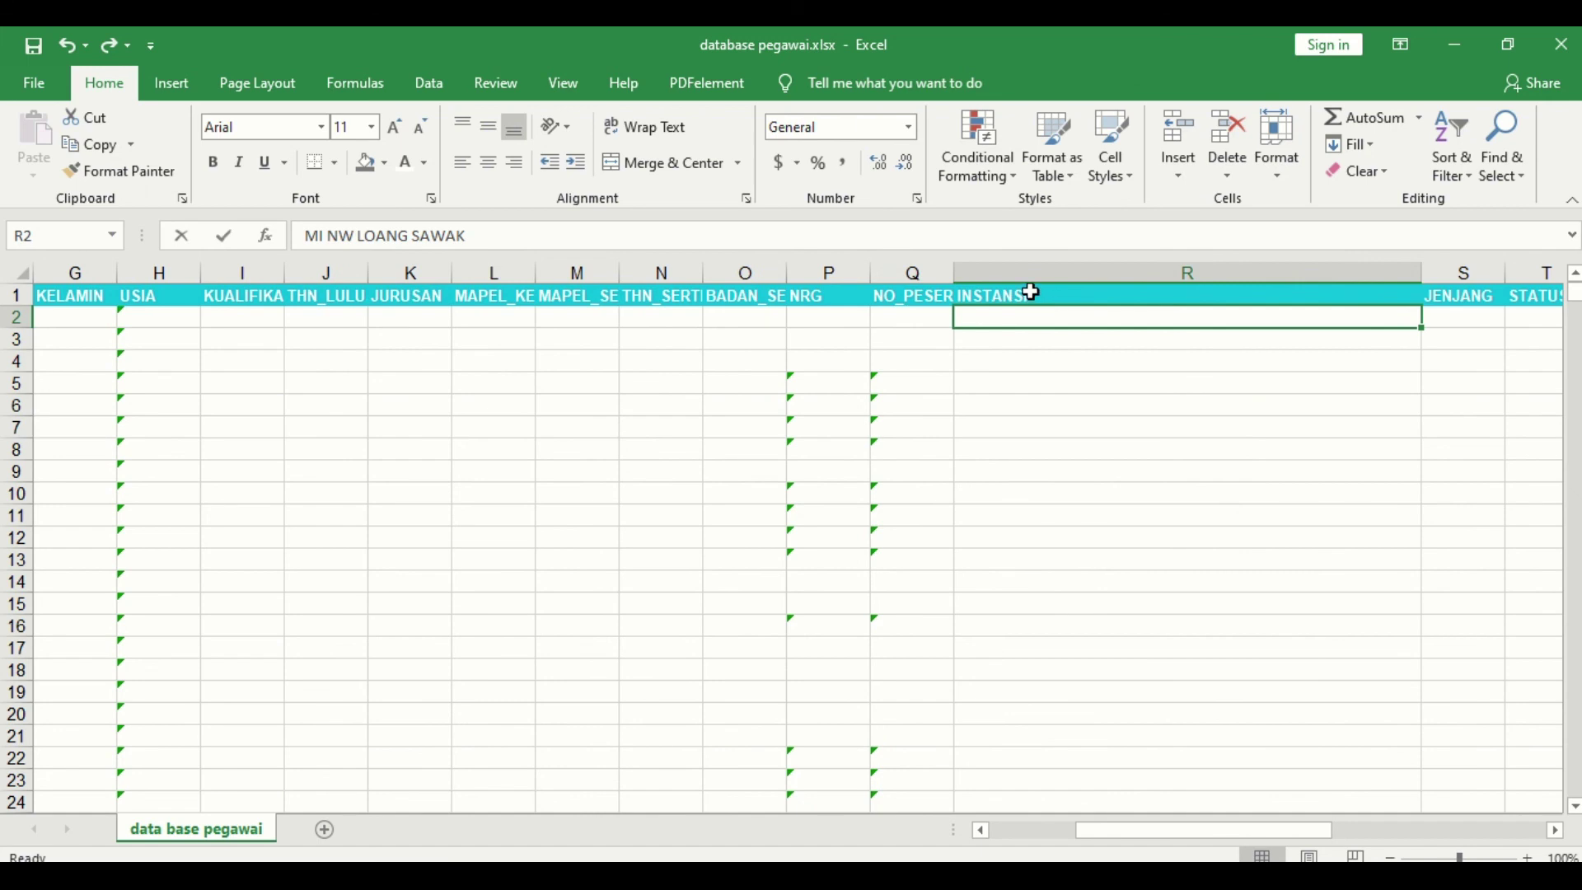
{"action": "left_click", "coordinate": [714, 875]}
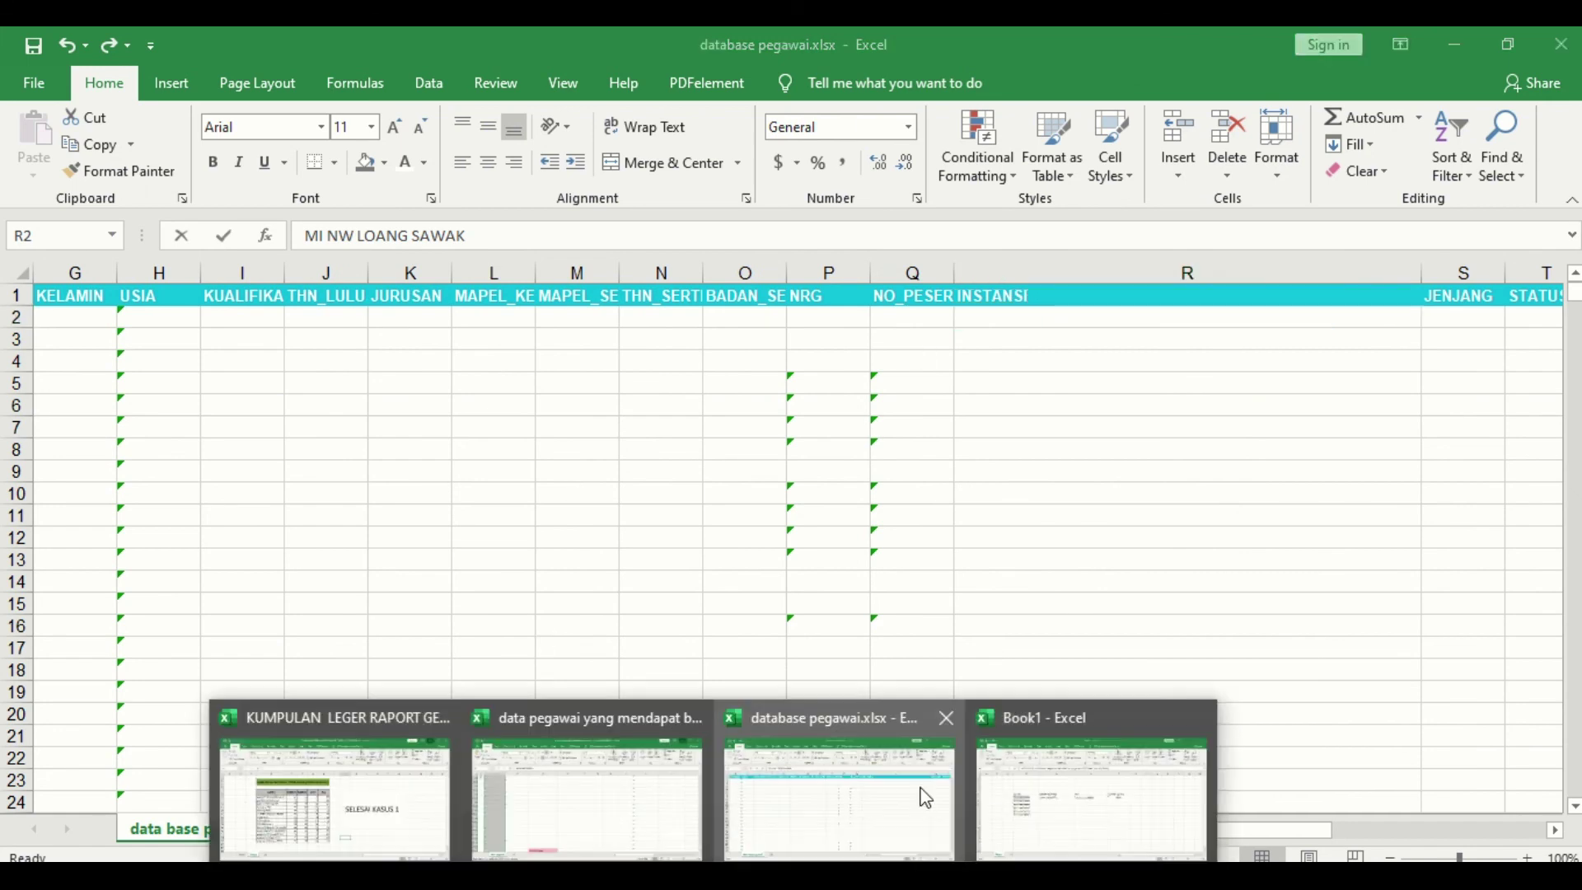
{"action": "left_click", "coordinate": [1015, 824]}
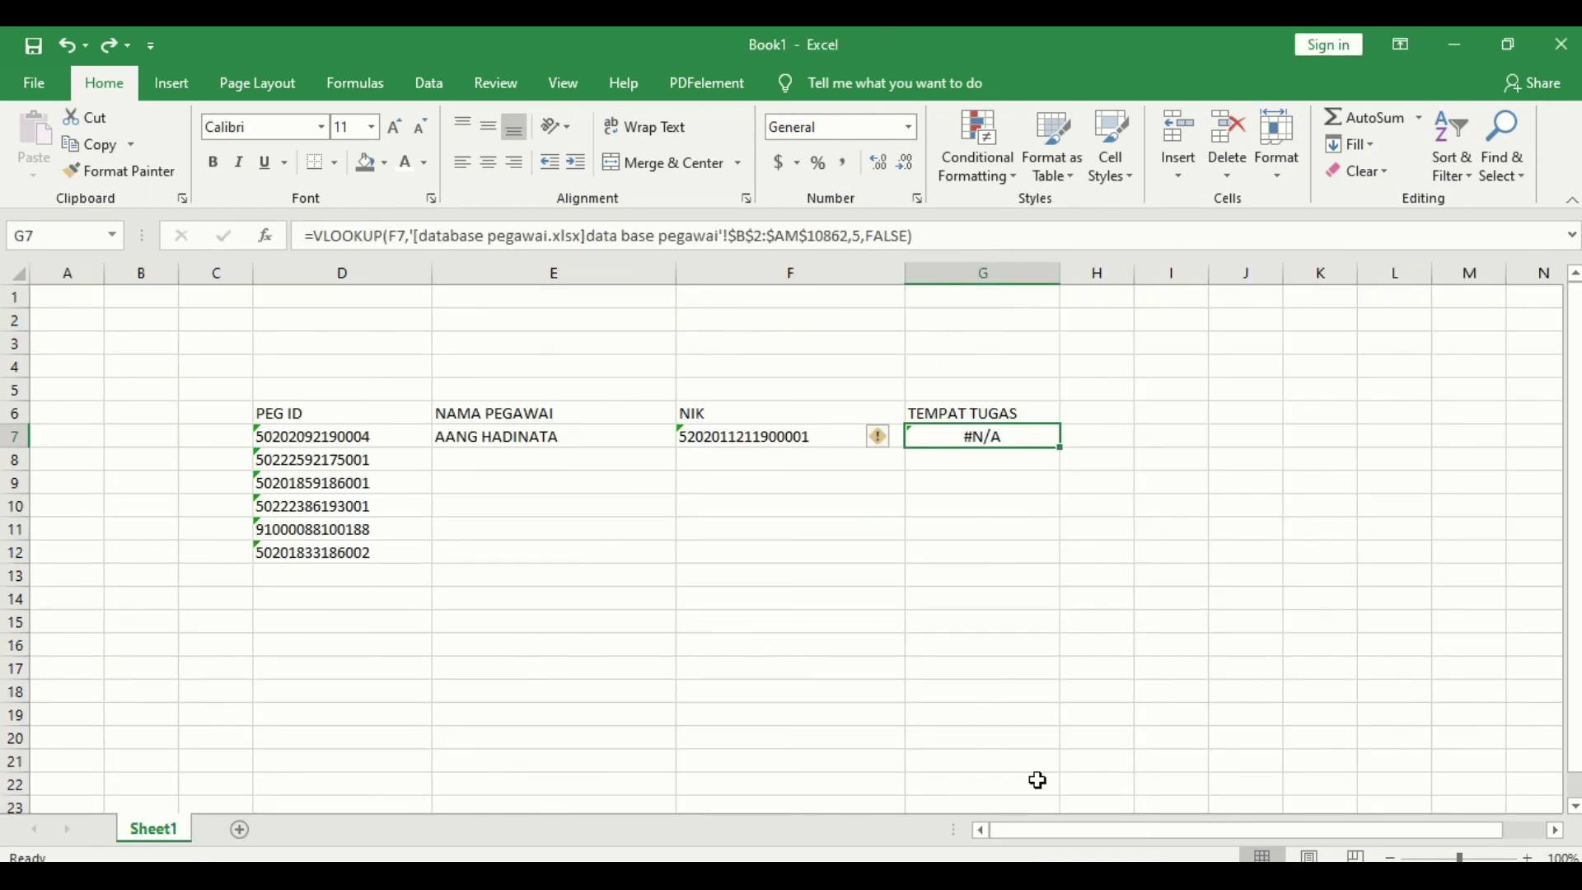
Step: Set G7's column index to 17 and lookup value to D7, returning MTS NW PUYUNG
{"action": "left_click", "coordinate": [857, 238]}
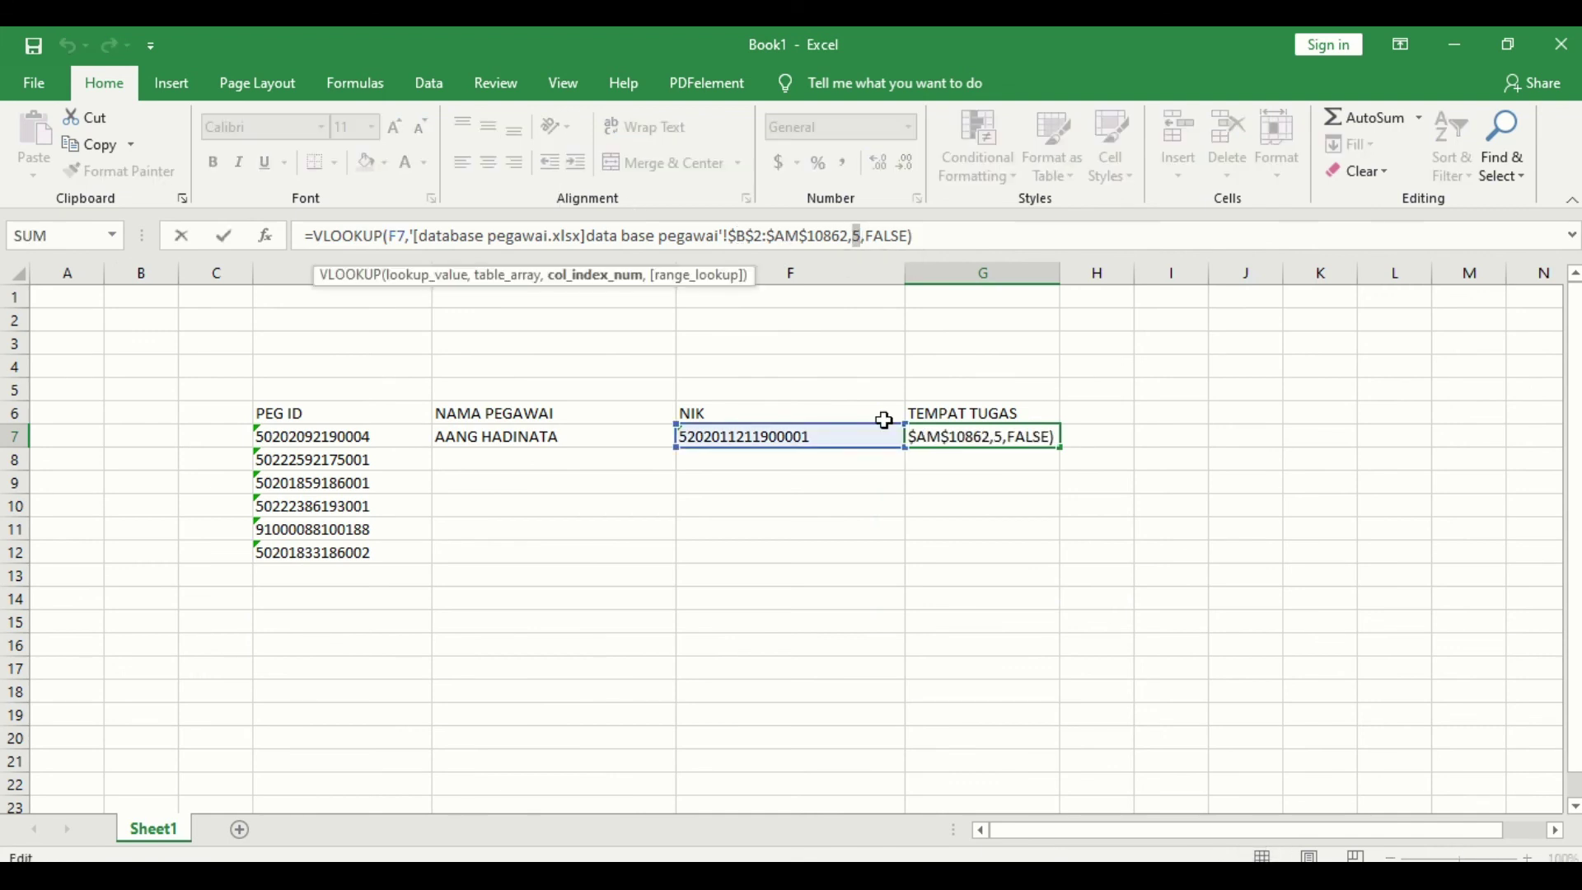
{"action": "key", "text": "BackSpace"}
{"action": "type", "text": "17"}
{"action": "key", "text": "Return"}
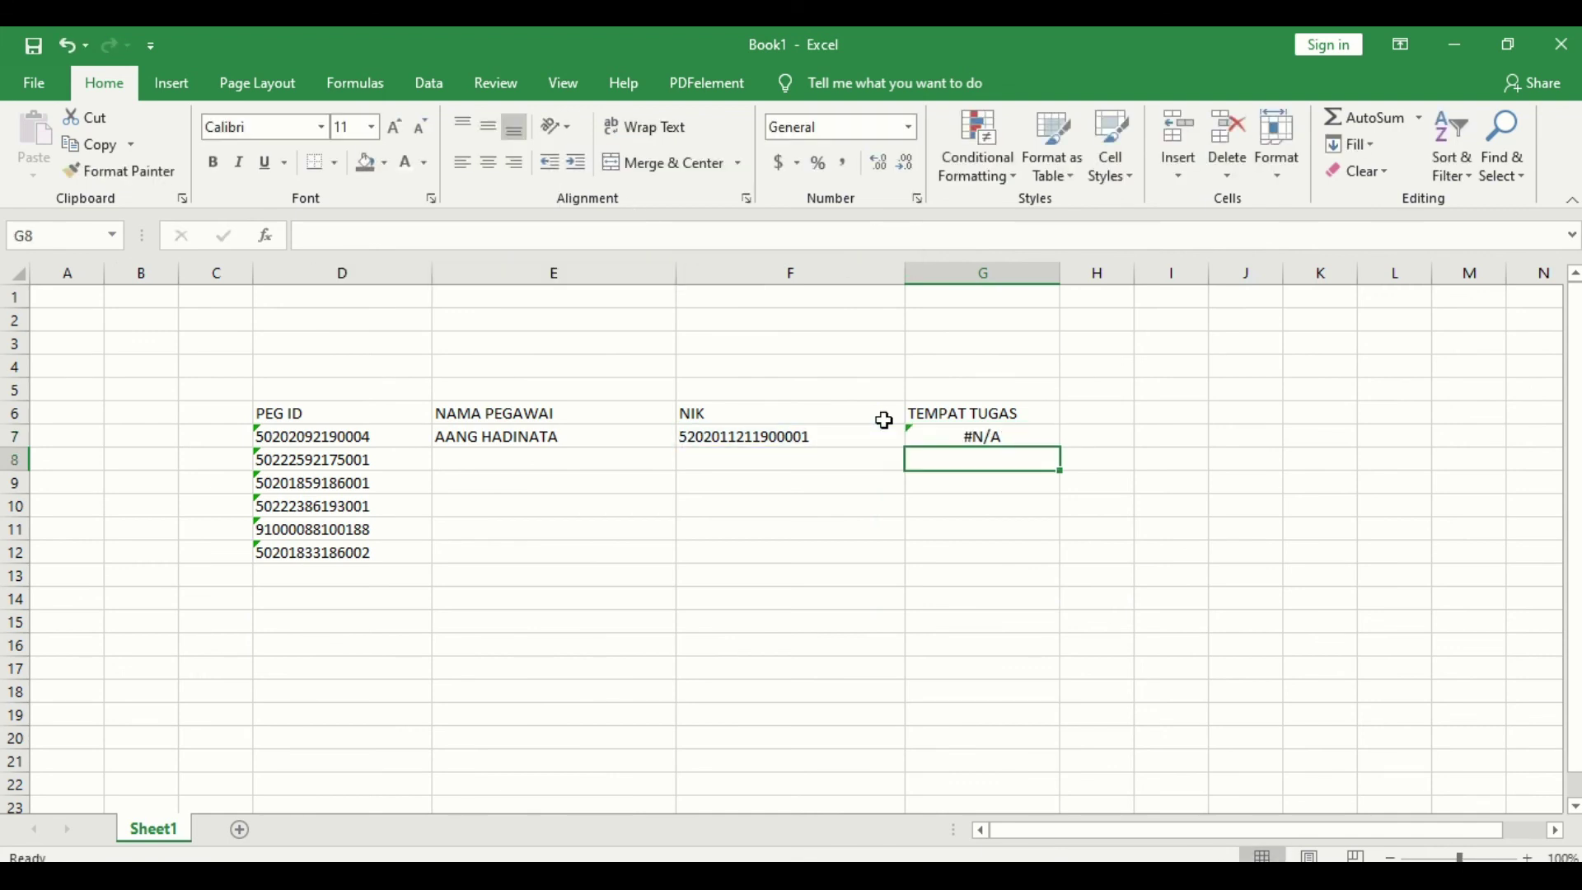
{"action": "left_click", "coordinate": [946, 433]}
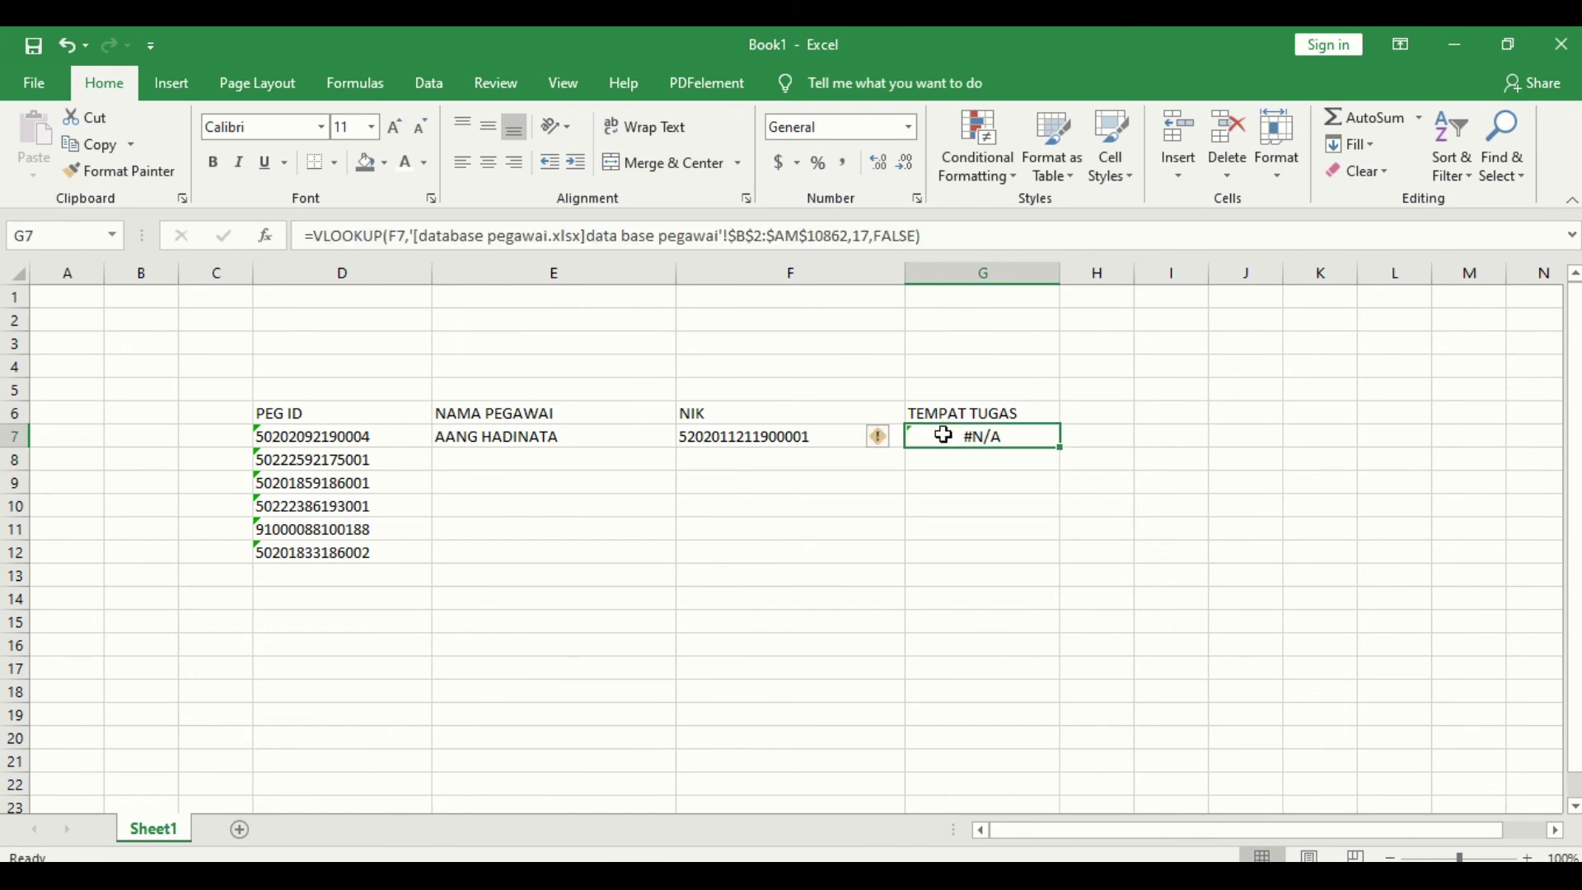
{"action": "left_click", "coordinate": [397, 237]}
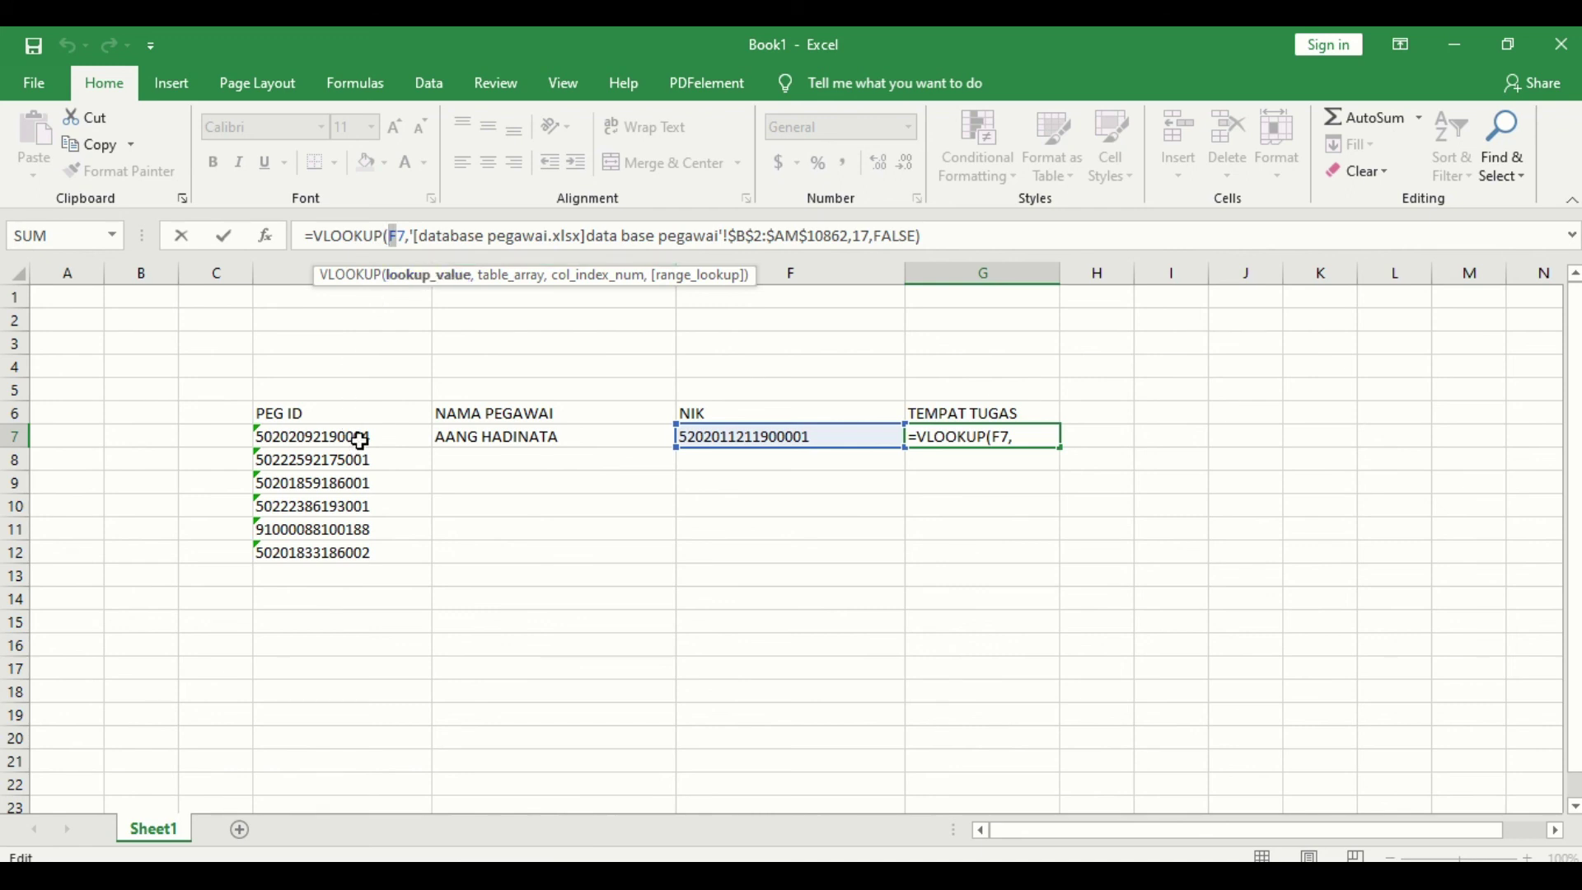
{"action": "type", "text": "D"}
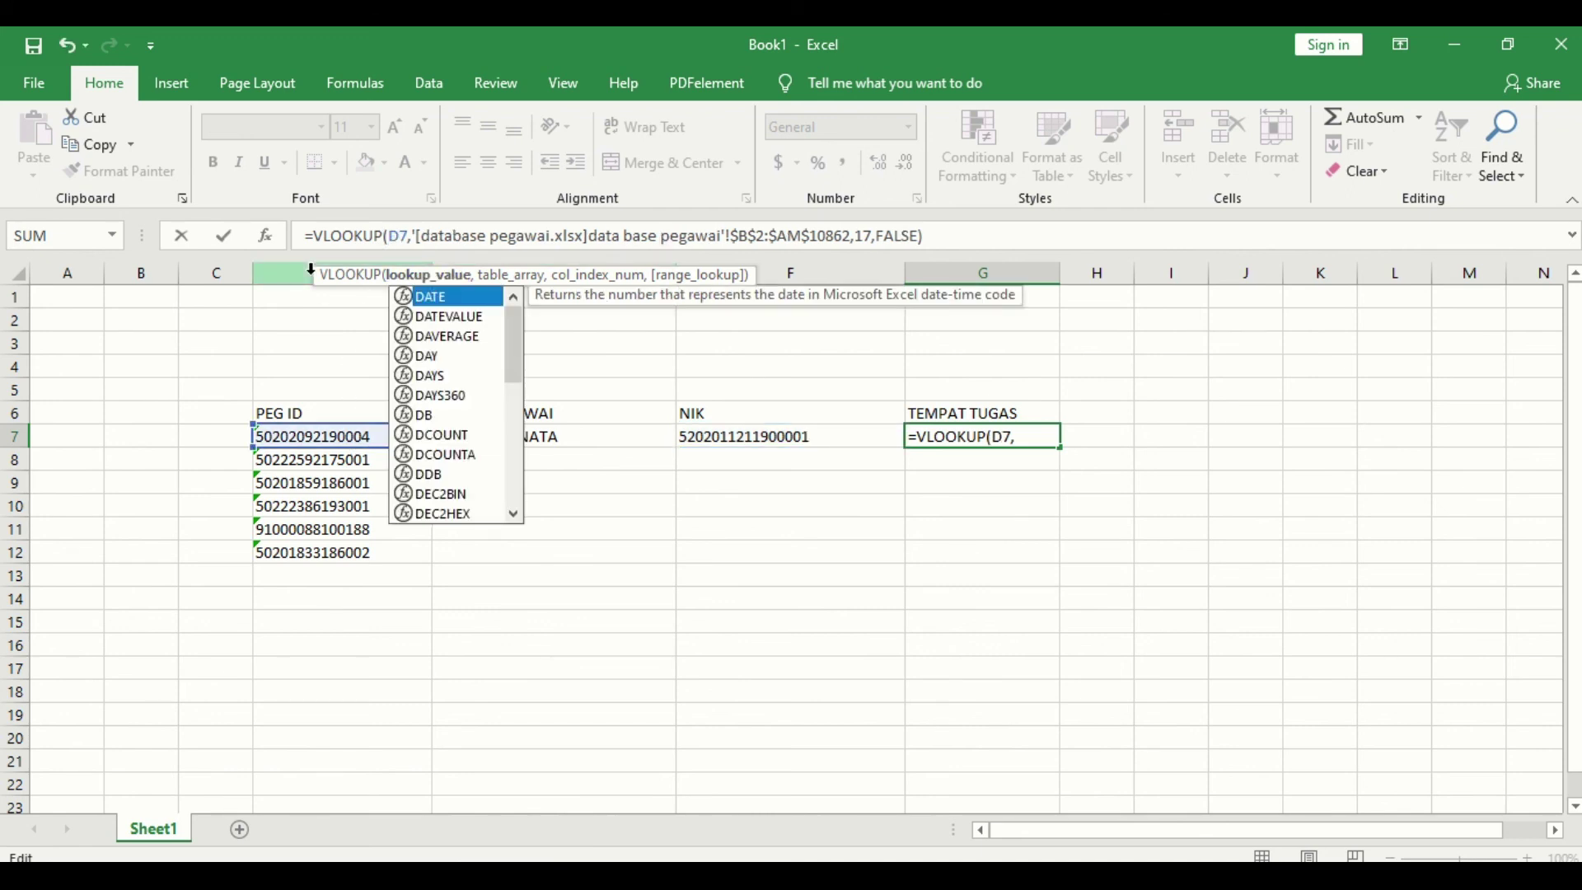
{"action": "key", "text": "Return"}
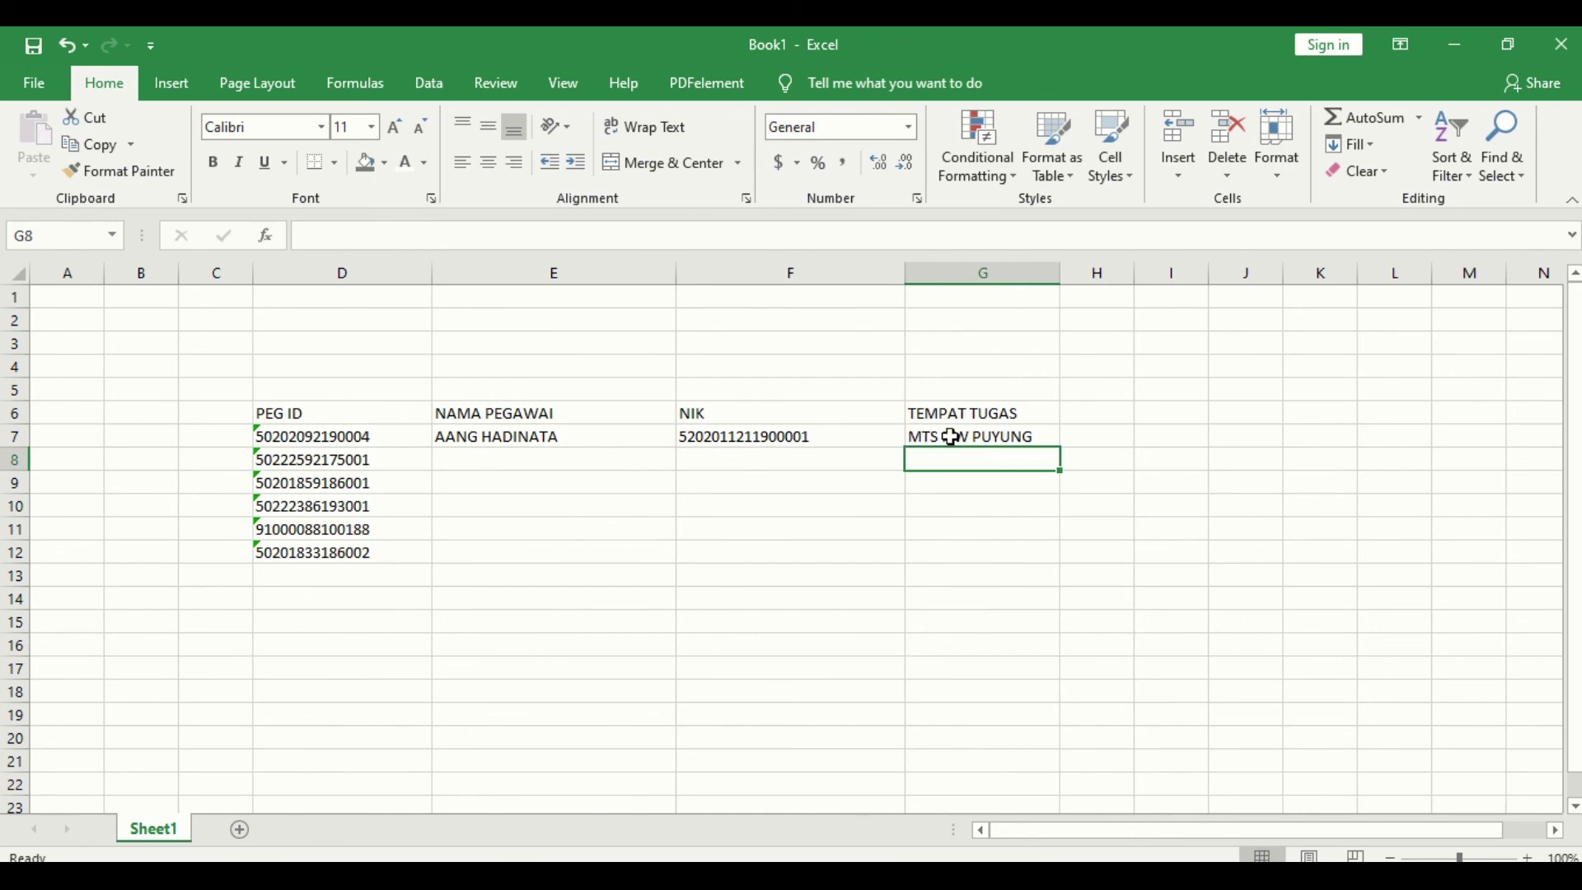
{"action": "left_click", "coordinate": [952, 437]}
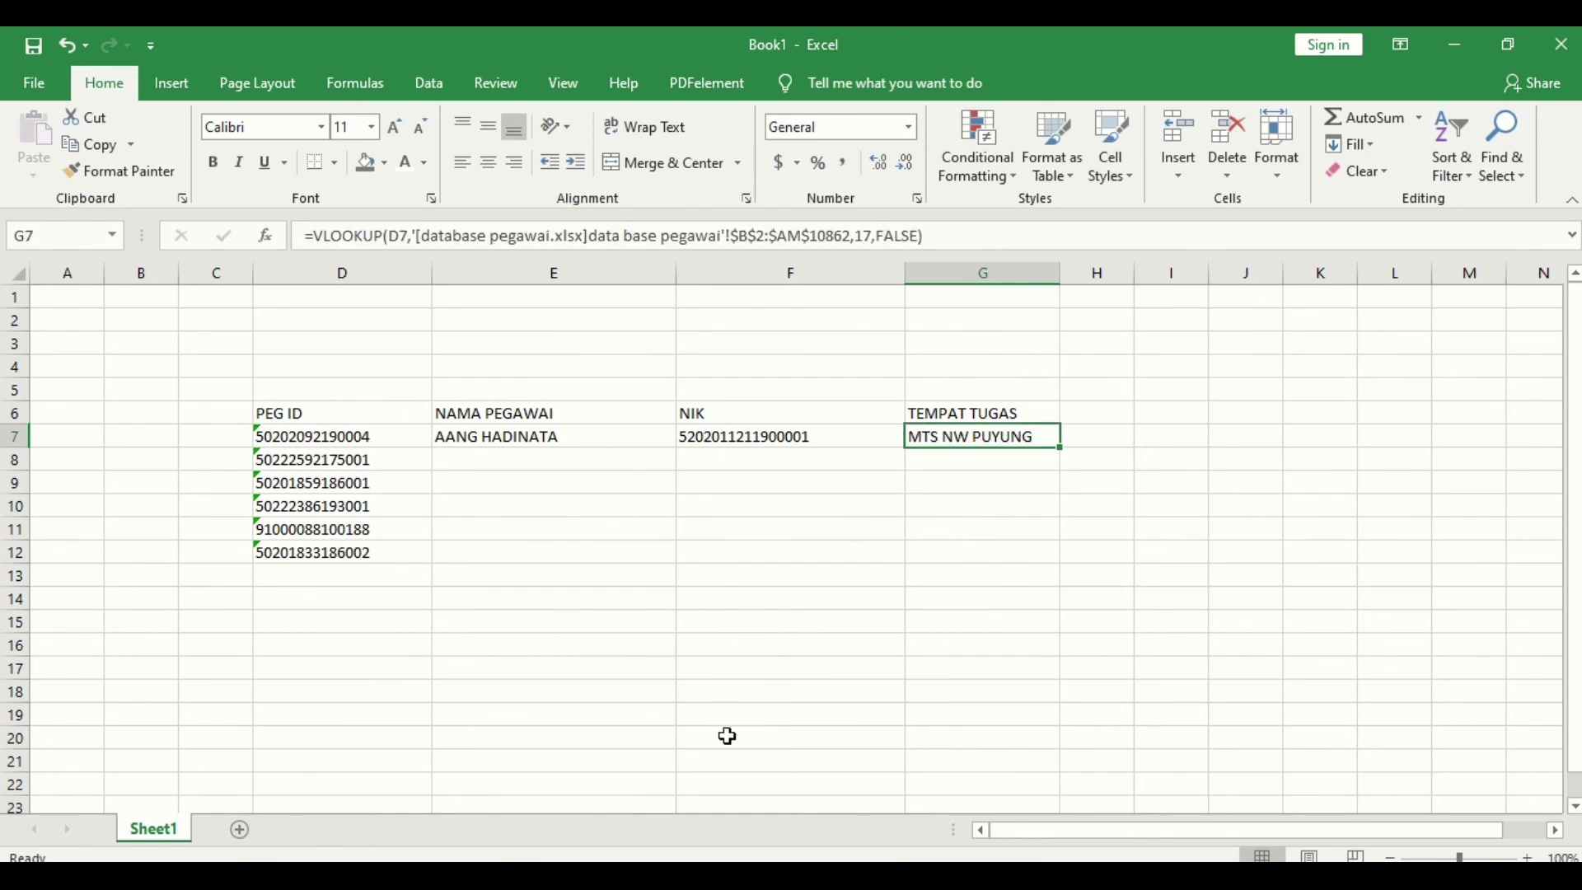
{"action": "left_click", "coordinate": [791, 791]}
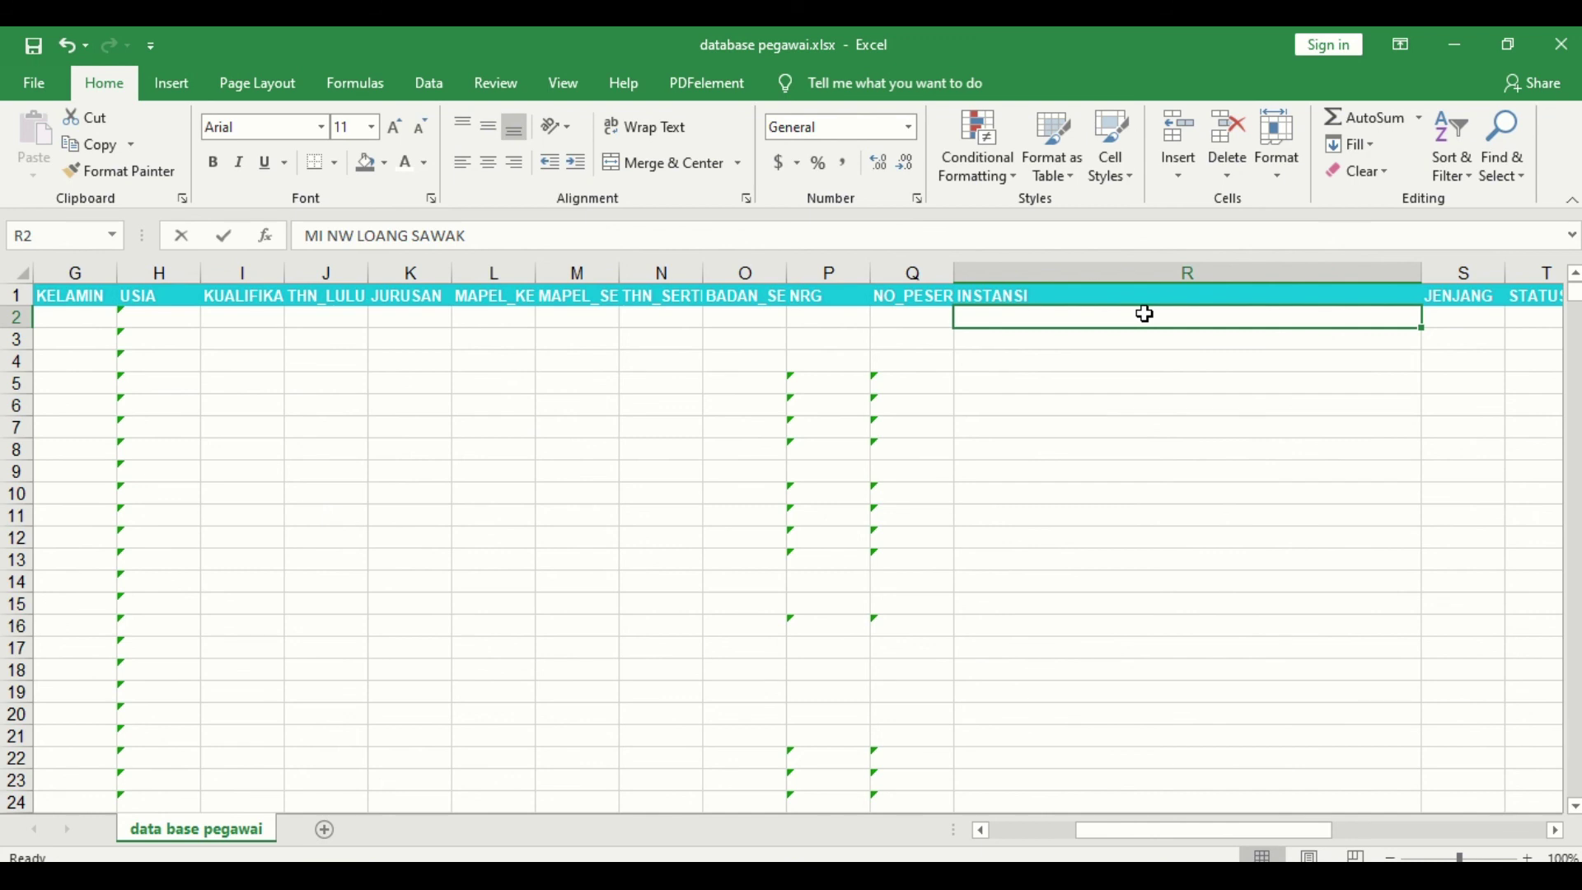
Step: Review the NAMA and JENJANG columns in database pegawai, then return to Book1
{"action": "key", "text": "Left"}
{"action": "key", "text": "Left"}
{"action": "key", "text": "Left"}
{"action": "key", "text": "Left"}
{"action": "key", "text": "Left"}
{"action": "key", "text": "Left"}
{"action": "key", "text": "Left"}
{"action": "key", "text": "Left"}
{"action": "key", "text": "Left"}
{"action": "key", "text": "Left"}
{"action": "key", "text": "Left"}
{"action": "key", "text": "Left"}
{"action": "key", "text": "Left"}
{"action": "key", "text": "Left"}
{"action": "key", "text": "Left"}
{"action": "key", "text": "Left"}
{"action": "key", "text": "Left"}
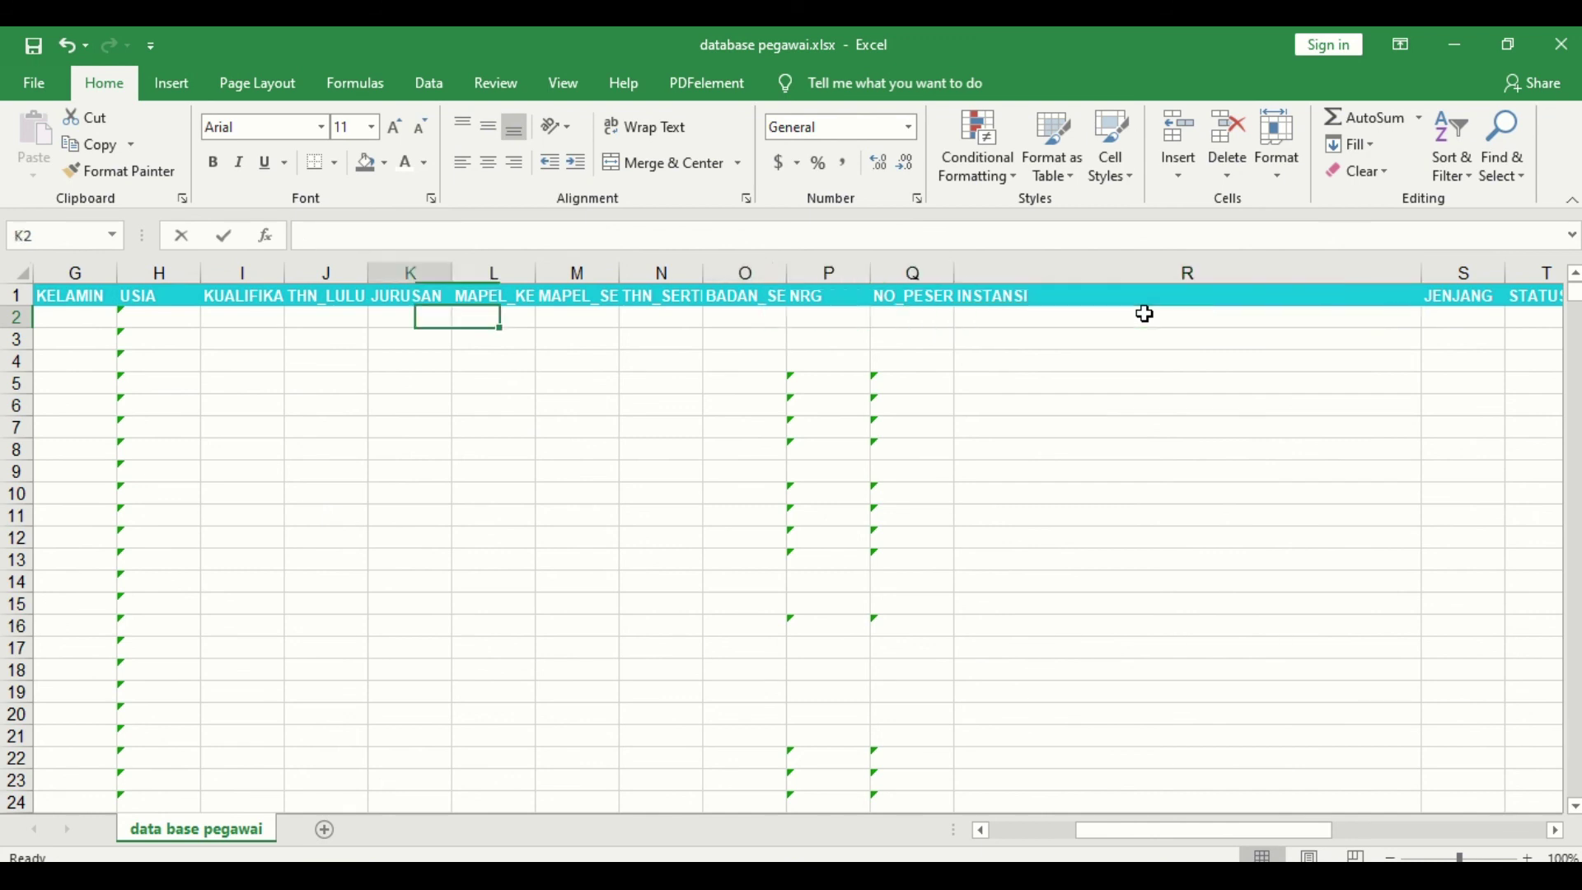
{"action": "key", "text": "Right"}
{"action": "key", "text": "Right"}
{"action": "key", "text": "Right"}
{"action": "key", "text": "Right"}
{"action": "key", "text": "Right"}
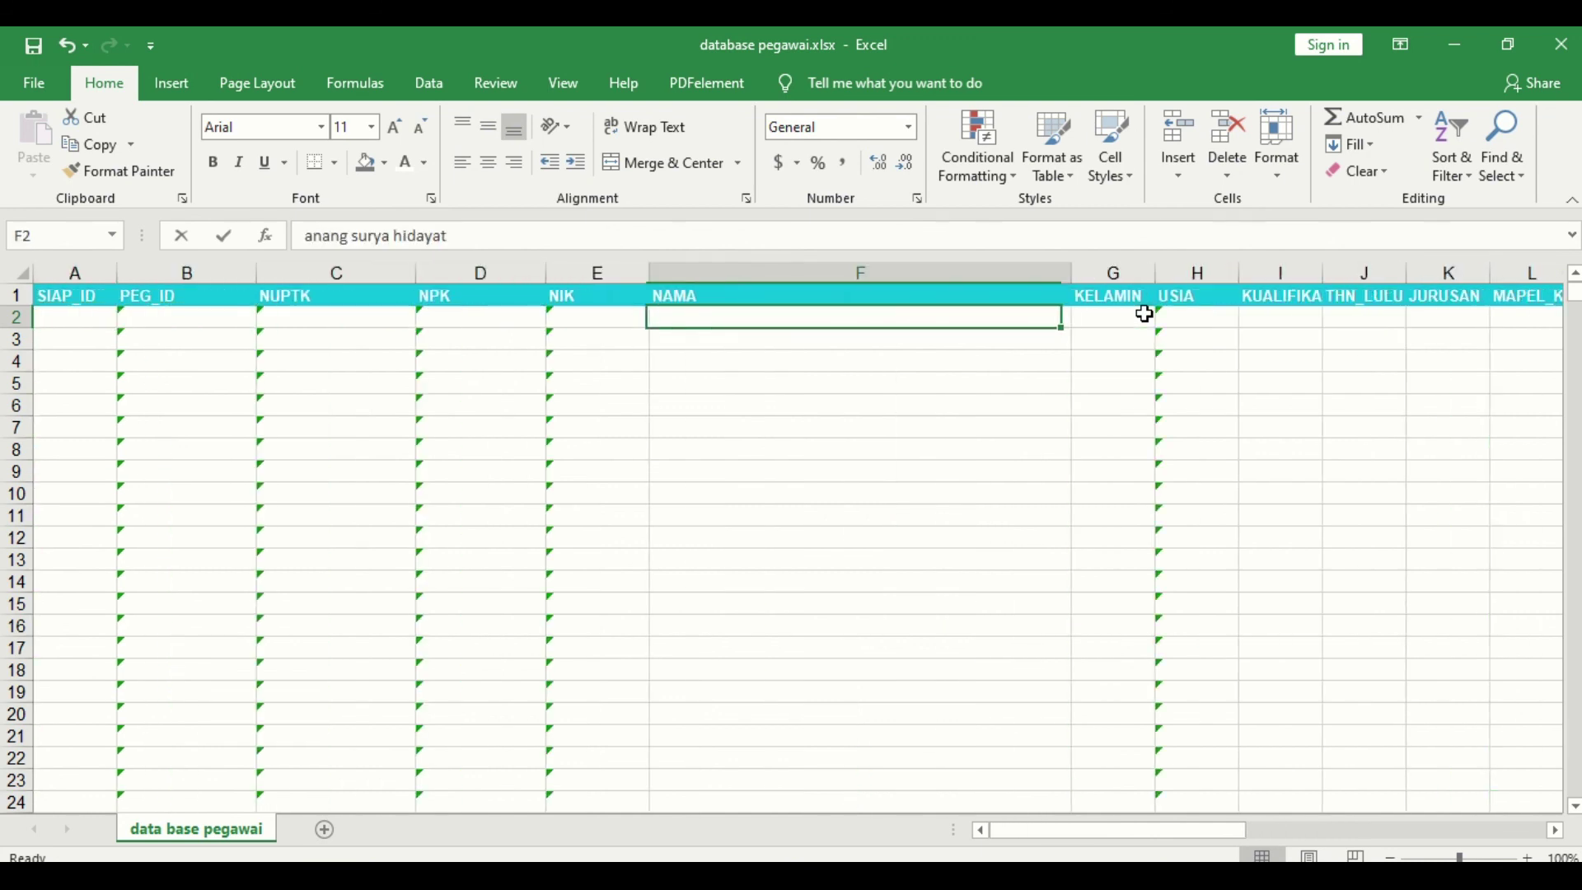
{"action": "key", "text": "Right"}
{"action": "key", "text": "Right"}
{"action": "key", "text": "Right"}
{"action": "key", "text": "Right"}
{"action": "key", "text": "Right"}
{"action": "key", "text": "Right"}
{"action": "key", "text": "Right"}
{"action": "key", "text": "Right"}
{"action": "key", "text": "Right"}
{"action": "key", "text": "Right"}
{"action": "key", "text": "Right"}
{"action": "key", "text": "Right"}
{"action": "key", "text": "Right"}
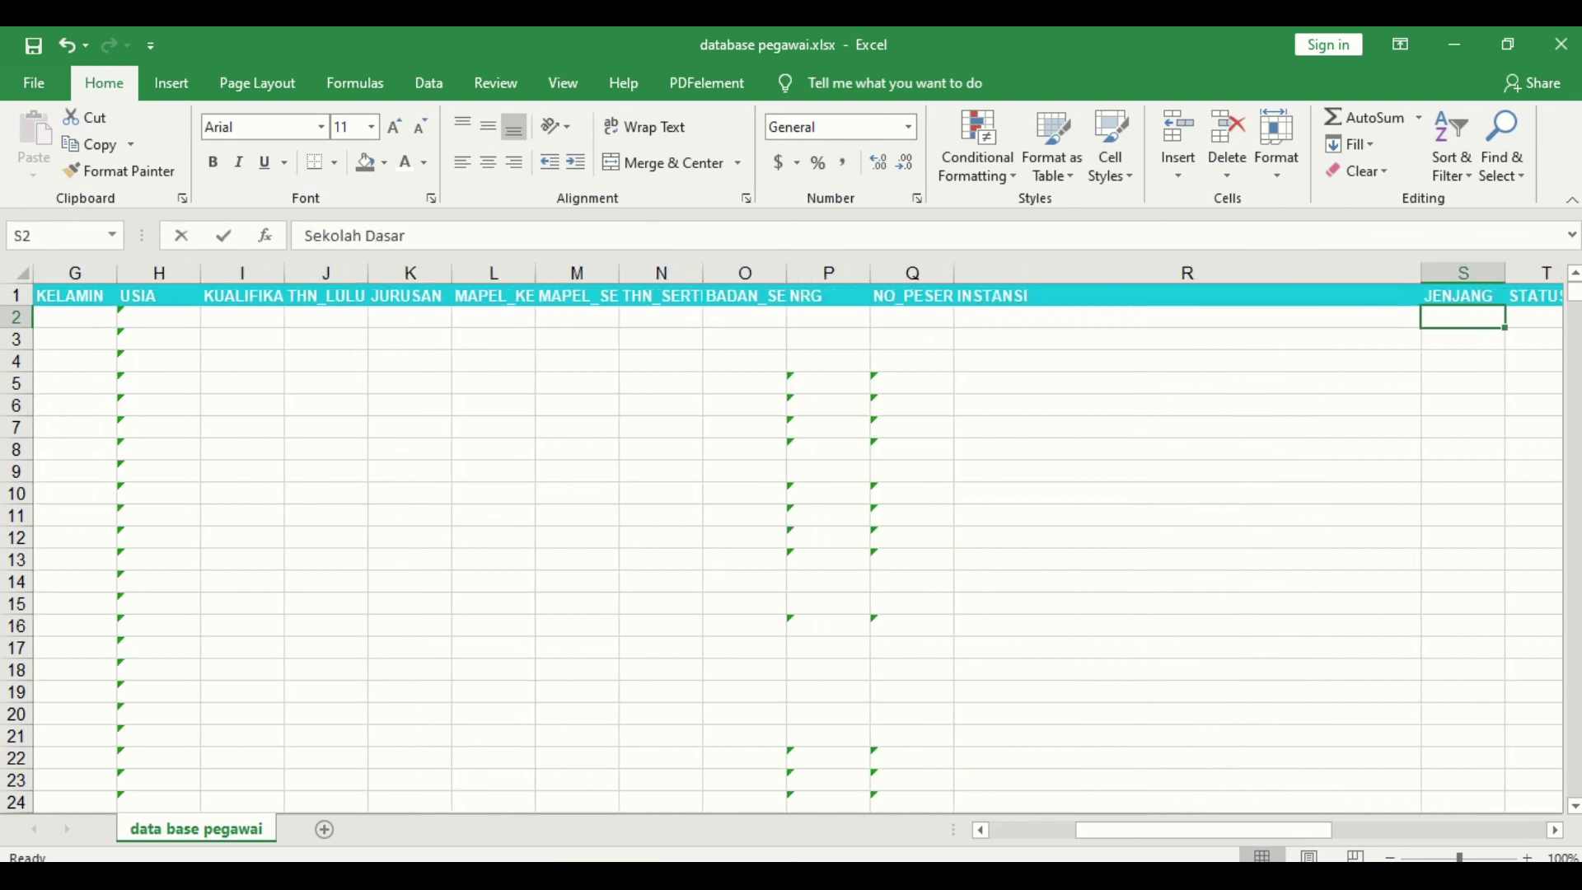
{"action": "left_click", "coordinate": [1059, 805]}
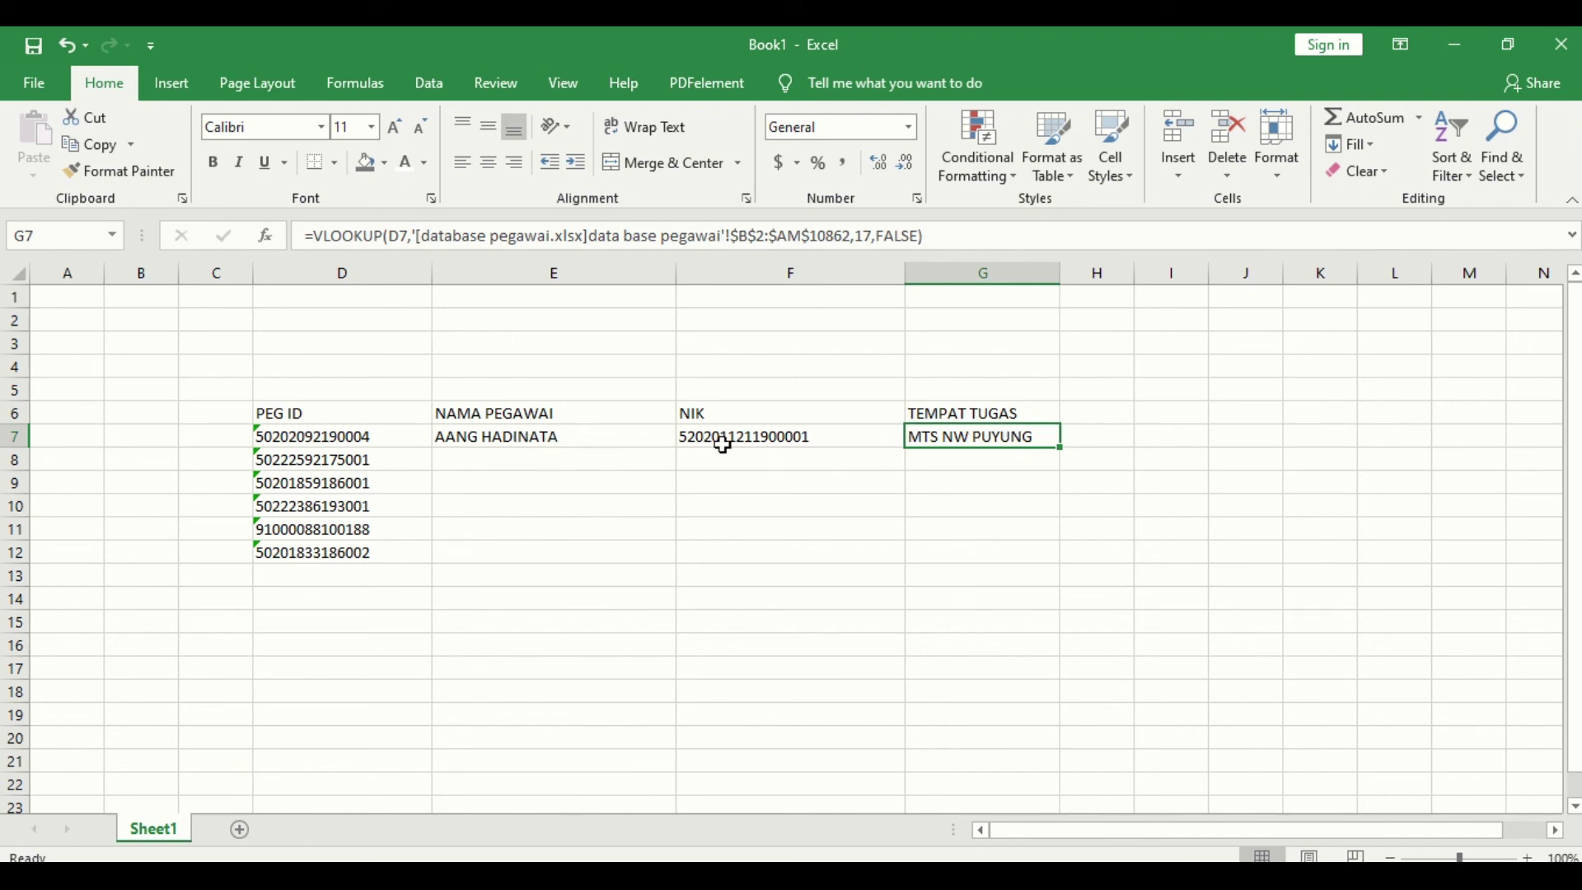
Step: Copy the row-7 lookup formulas in E7:G7 down through row 12
{"action": "left_click_drag", "start_coordinate": [643, 437], "coordinate": [1058, 459]}
{"action": "double_click", "coordinate": [1061, 448]}
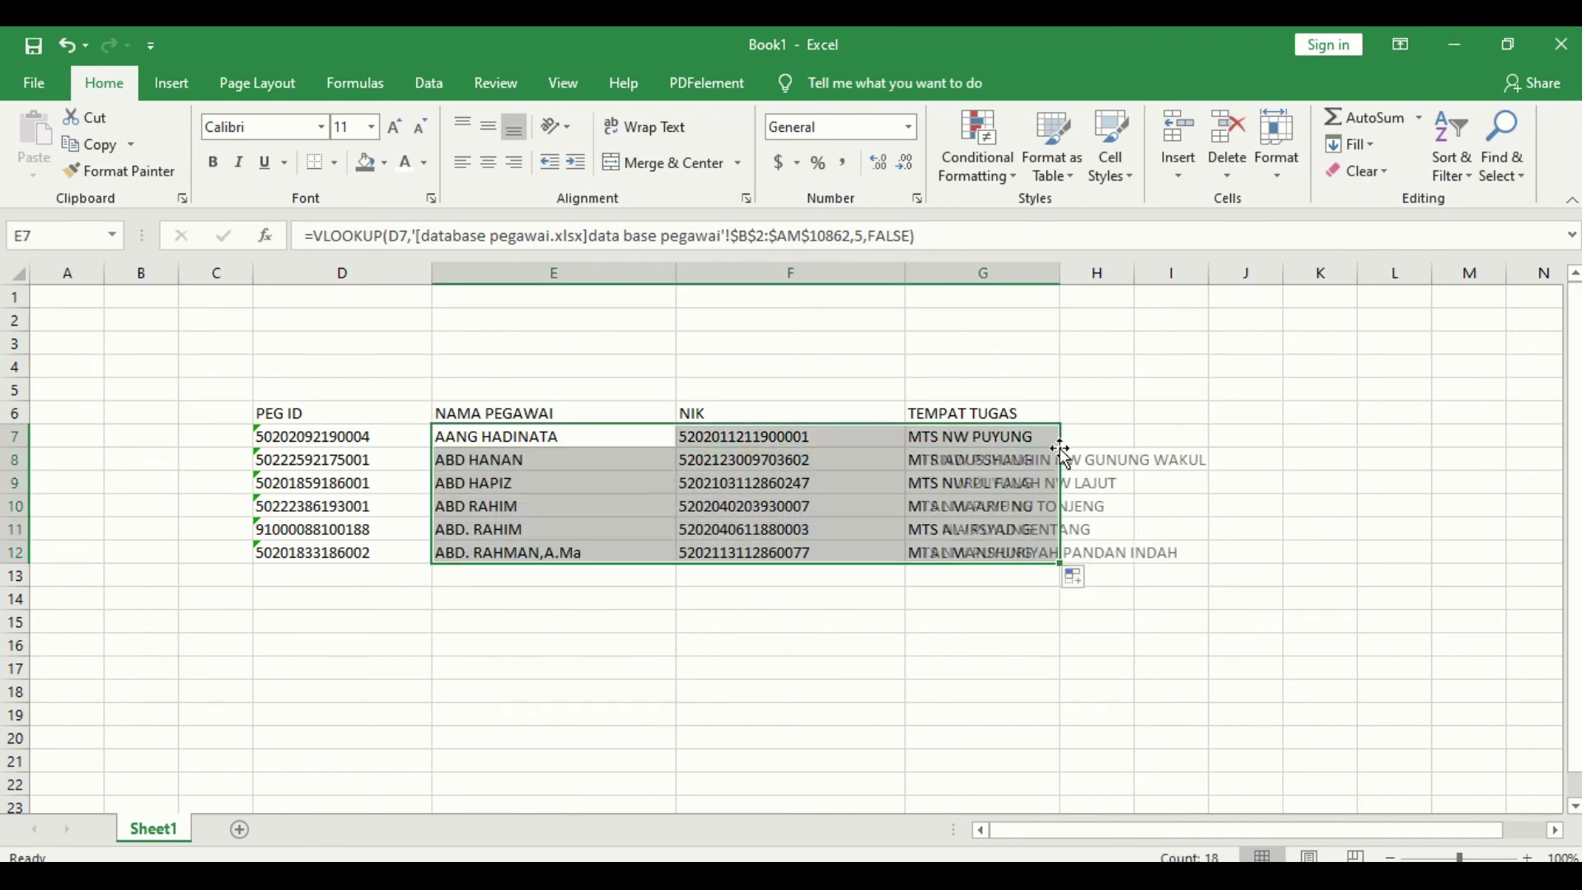
{"action": "left_click", "coordinate": [553, 552]}
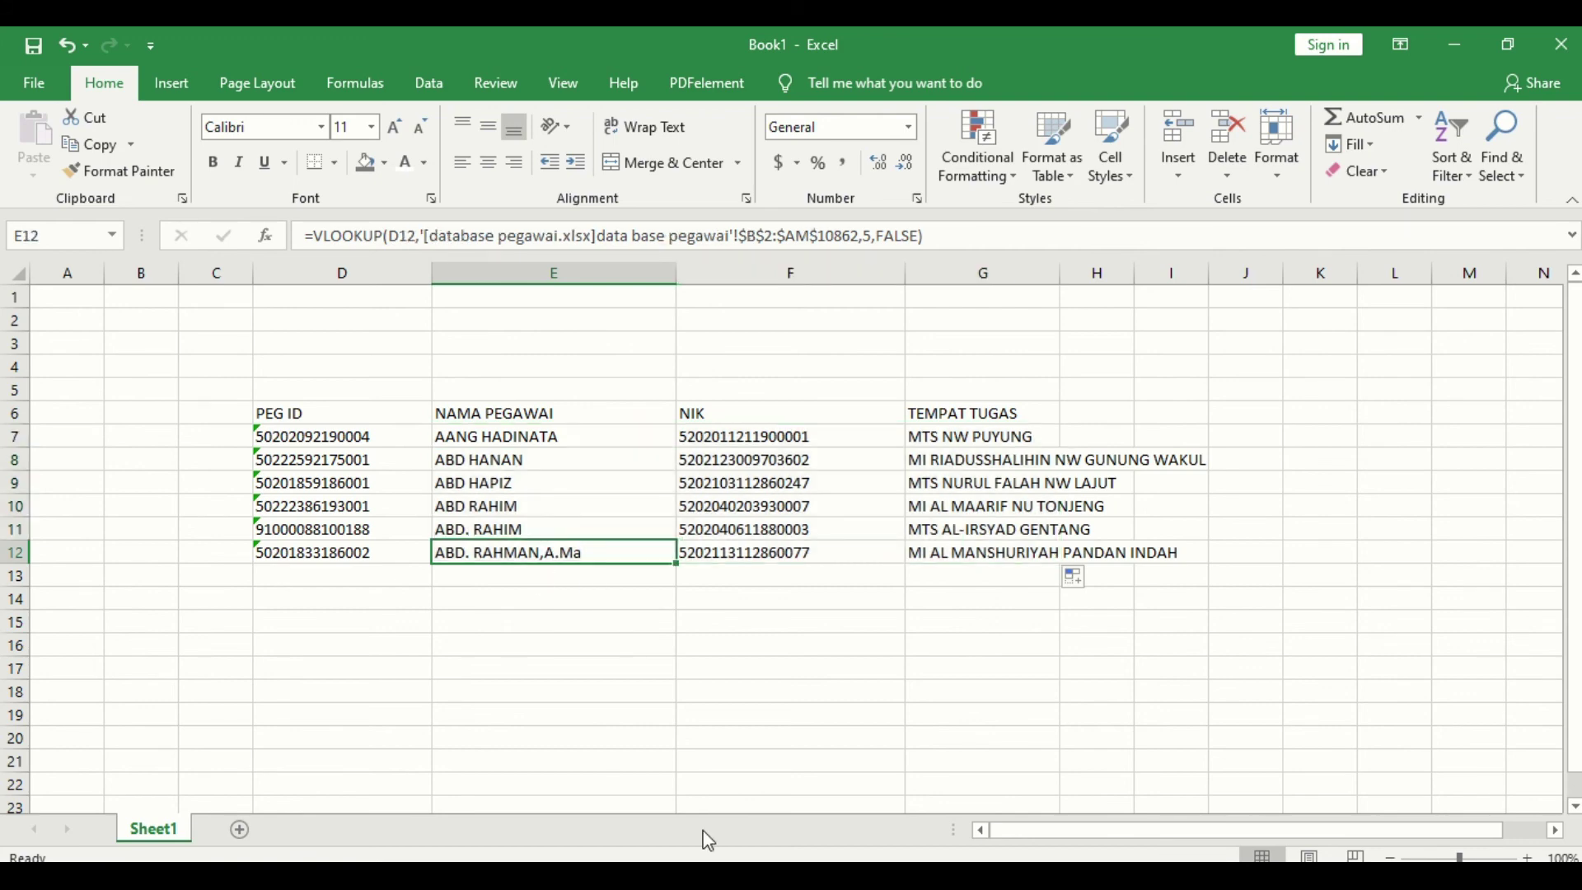
Step: Clear the NIK values from column F, leaving the column blank
{"action": "left_click", "coordinate": [788, 272]}
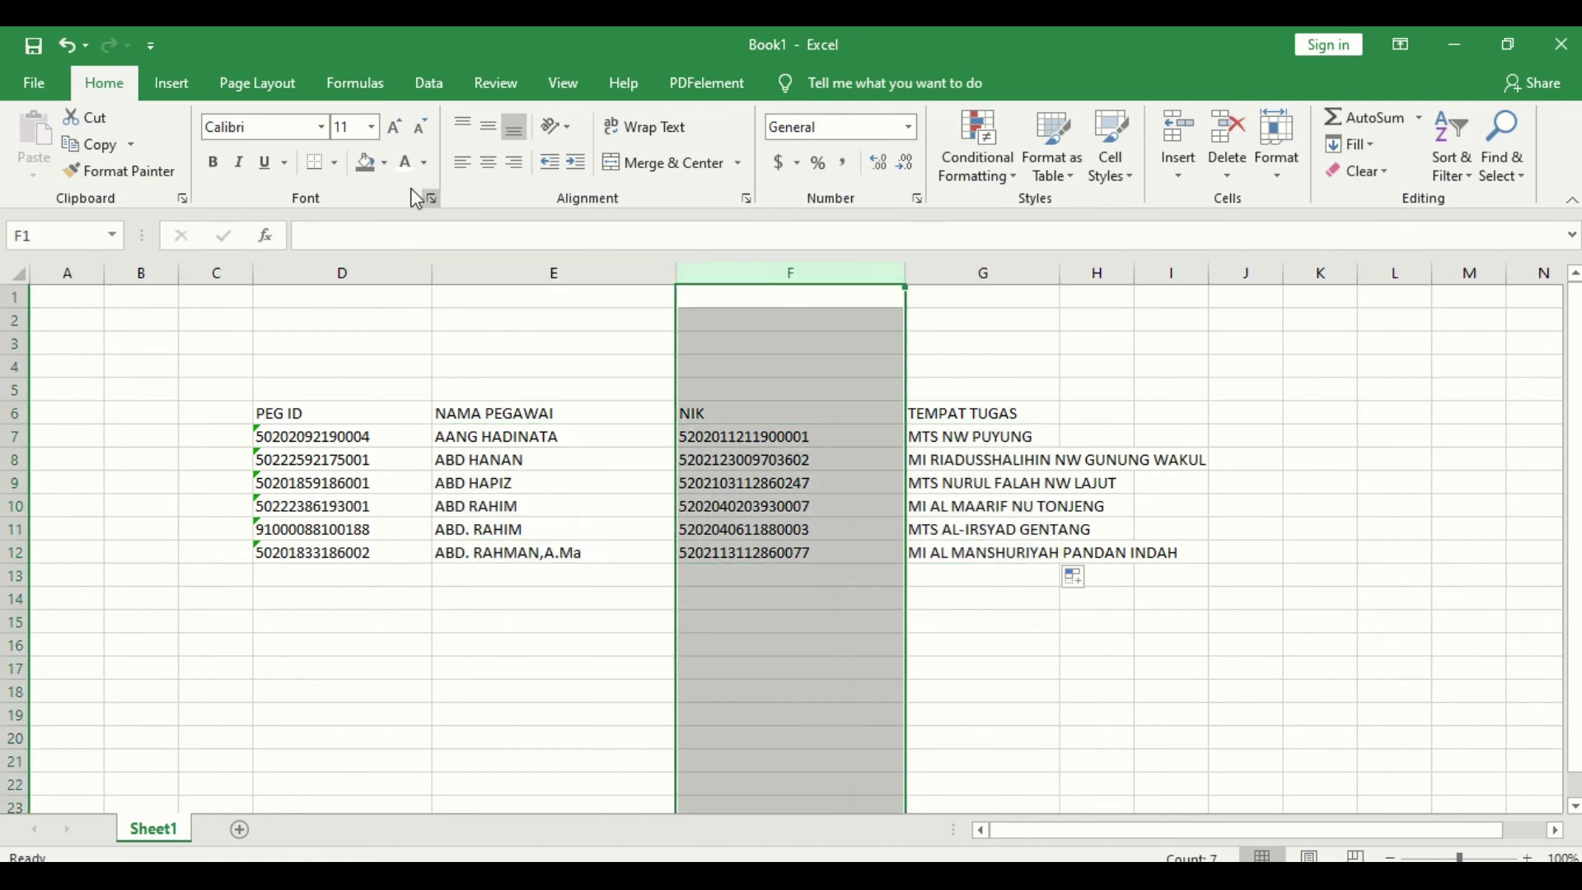
{"action": "key", "text": "Delete"}
{"action": "left_click", "coordinate": [514, 428]}
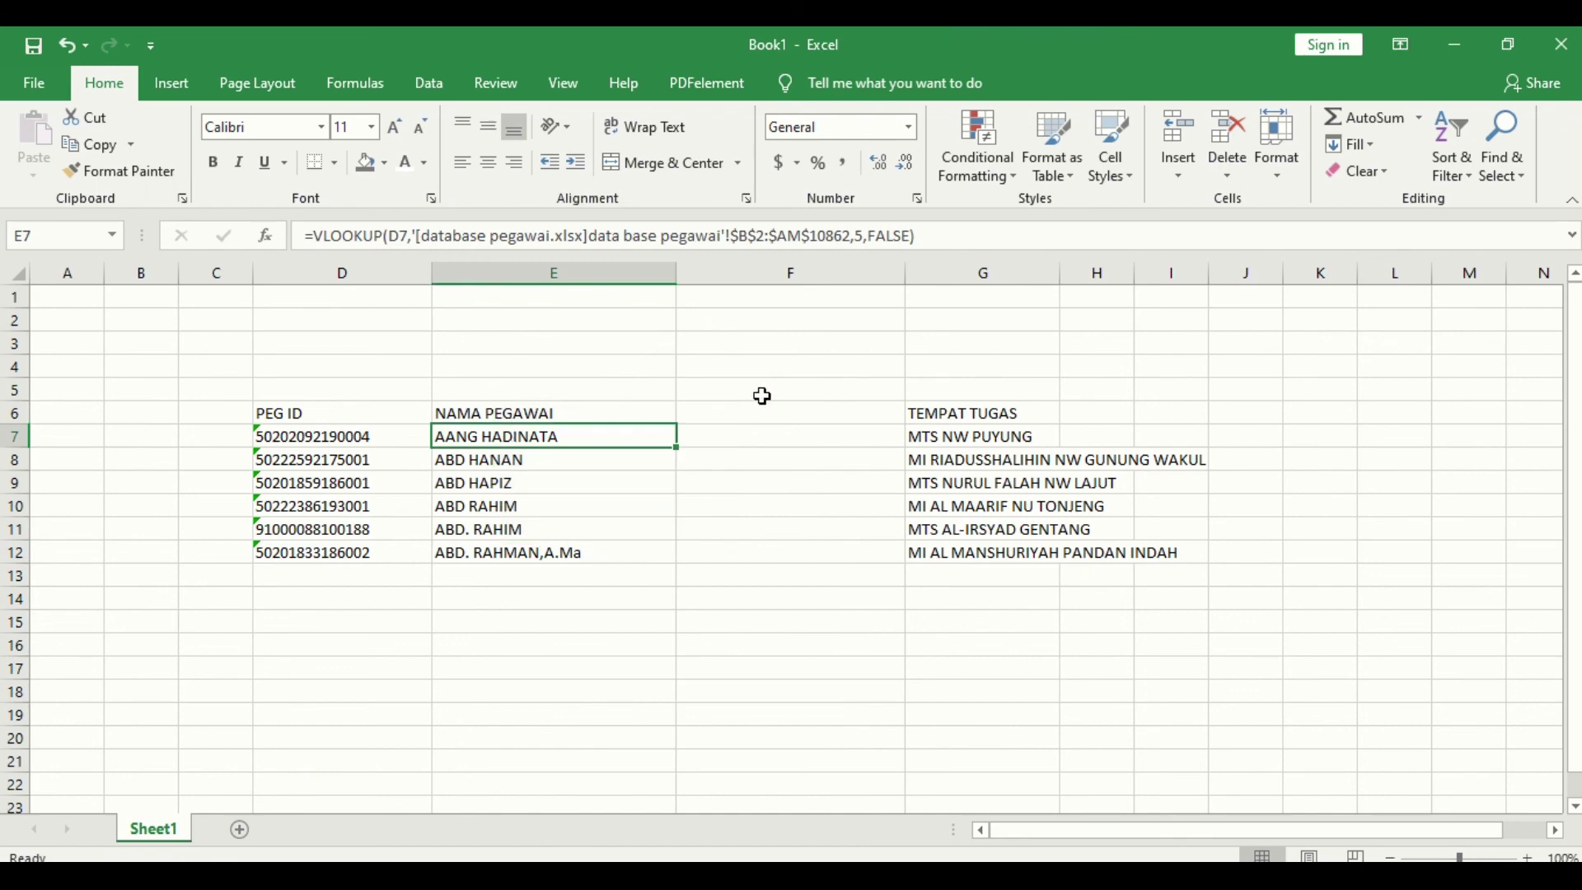
{"action": "left_click", "coordinate": [759, 407]}
{"action": "left_click", "coordinate": [949, 412]}
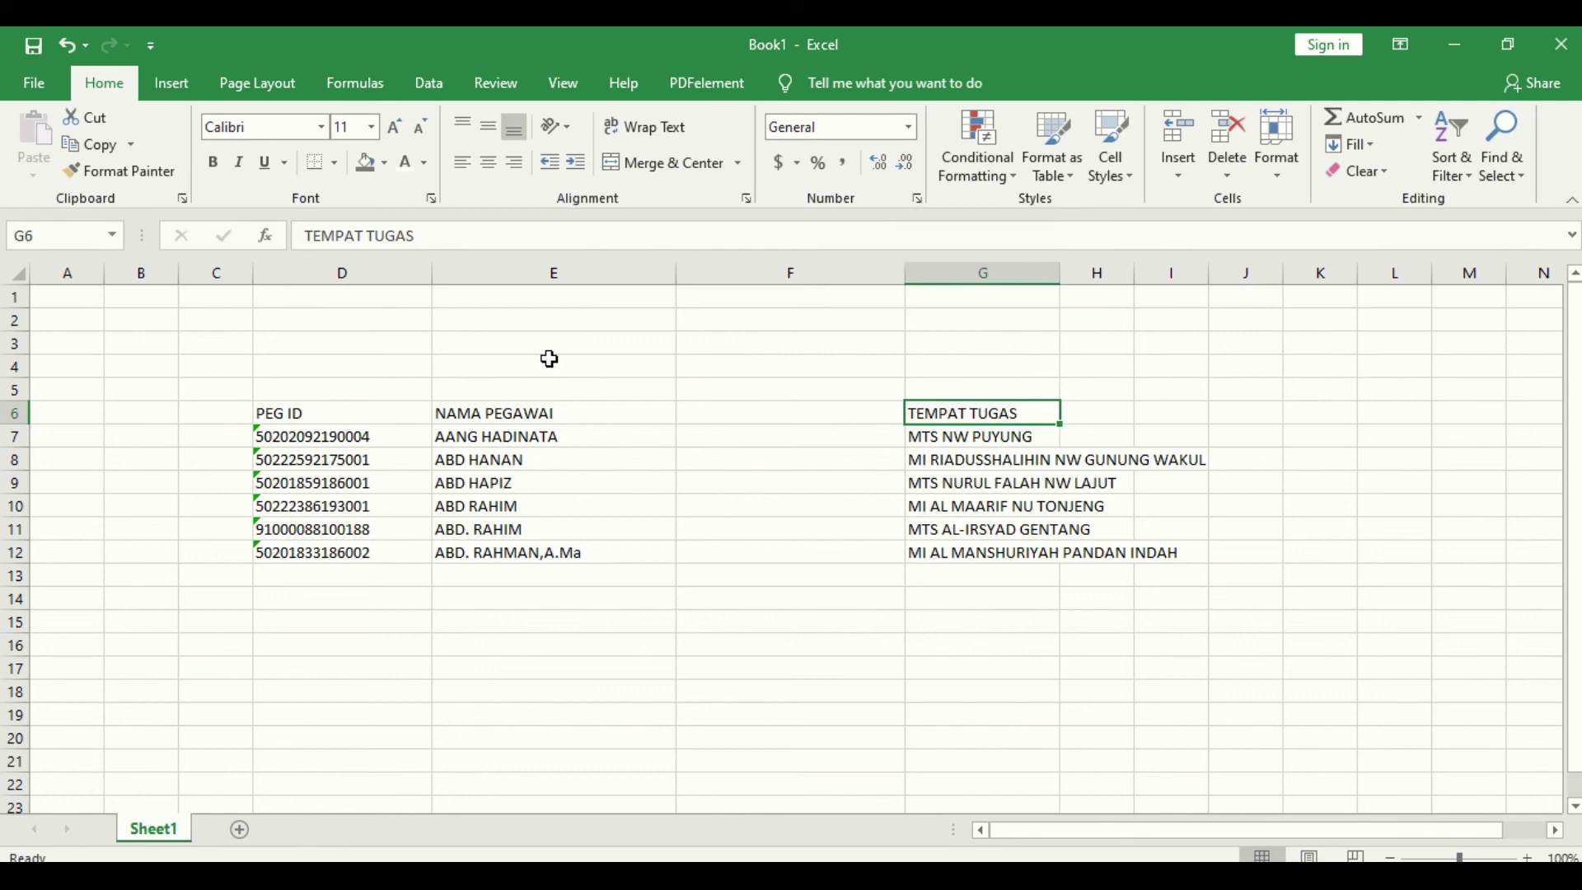
Step: Merge D2:G4 into a single title band above the table
{"action": "mouse_move", "coordinate": [410, 316]}
{"action": "left_mouse_down"}
{"action": "mouse_move", "coordinate": [565, 335]}
{"action": "mouse_move", "coordinate": [936, 335]}
{"action": "mouse_move", "coordinate": [983, 358]}
{"action": "left_mouse_up"}
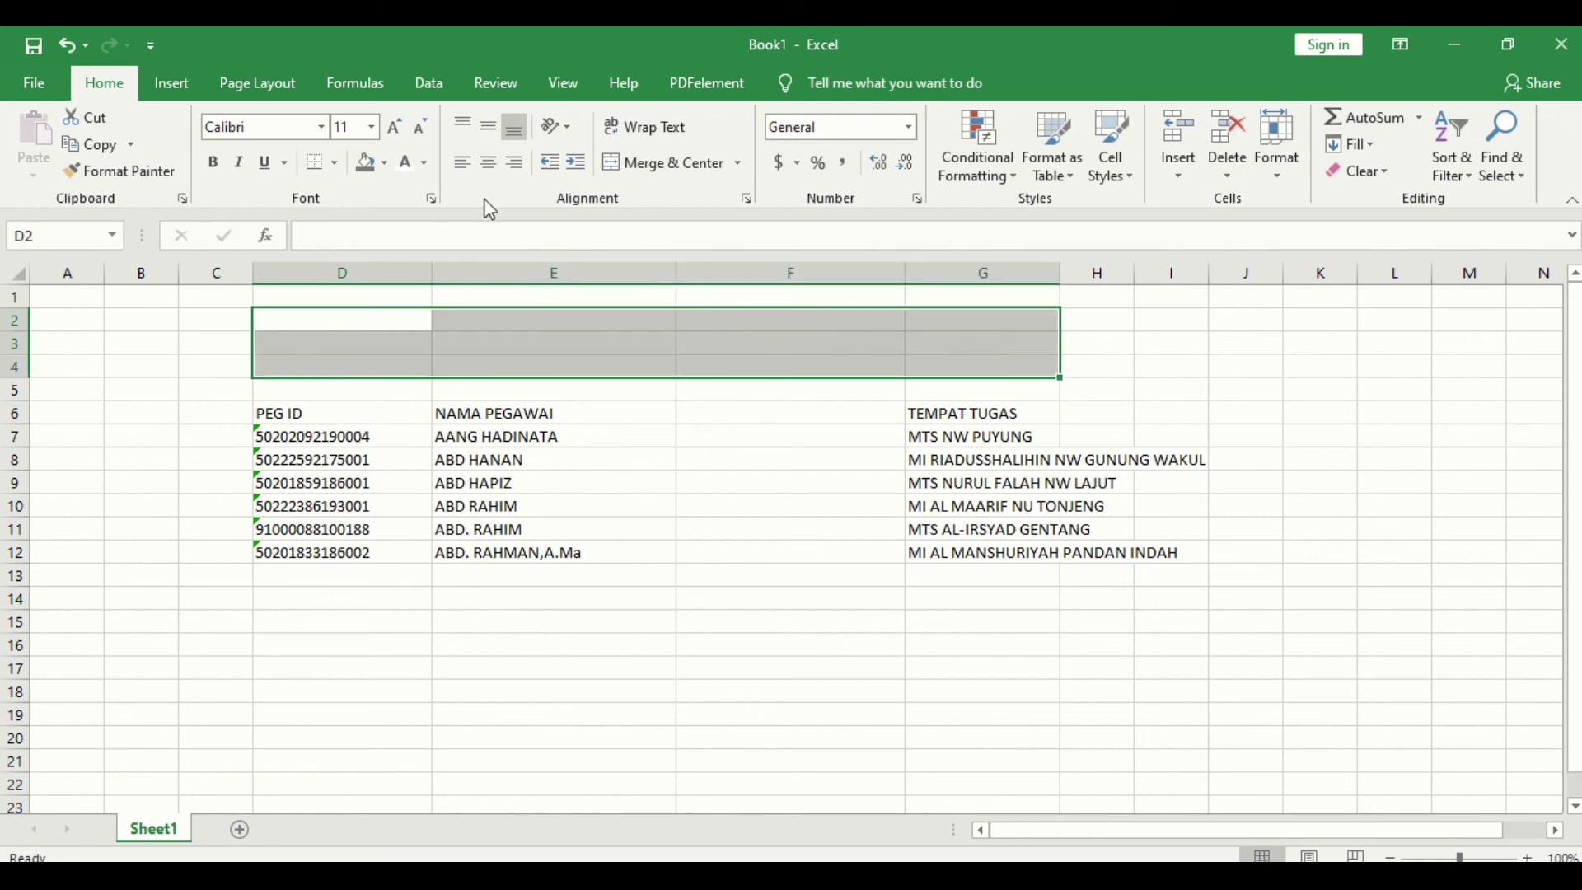
{"action": "left_click", "coordinate": [655, 162]}
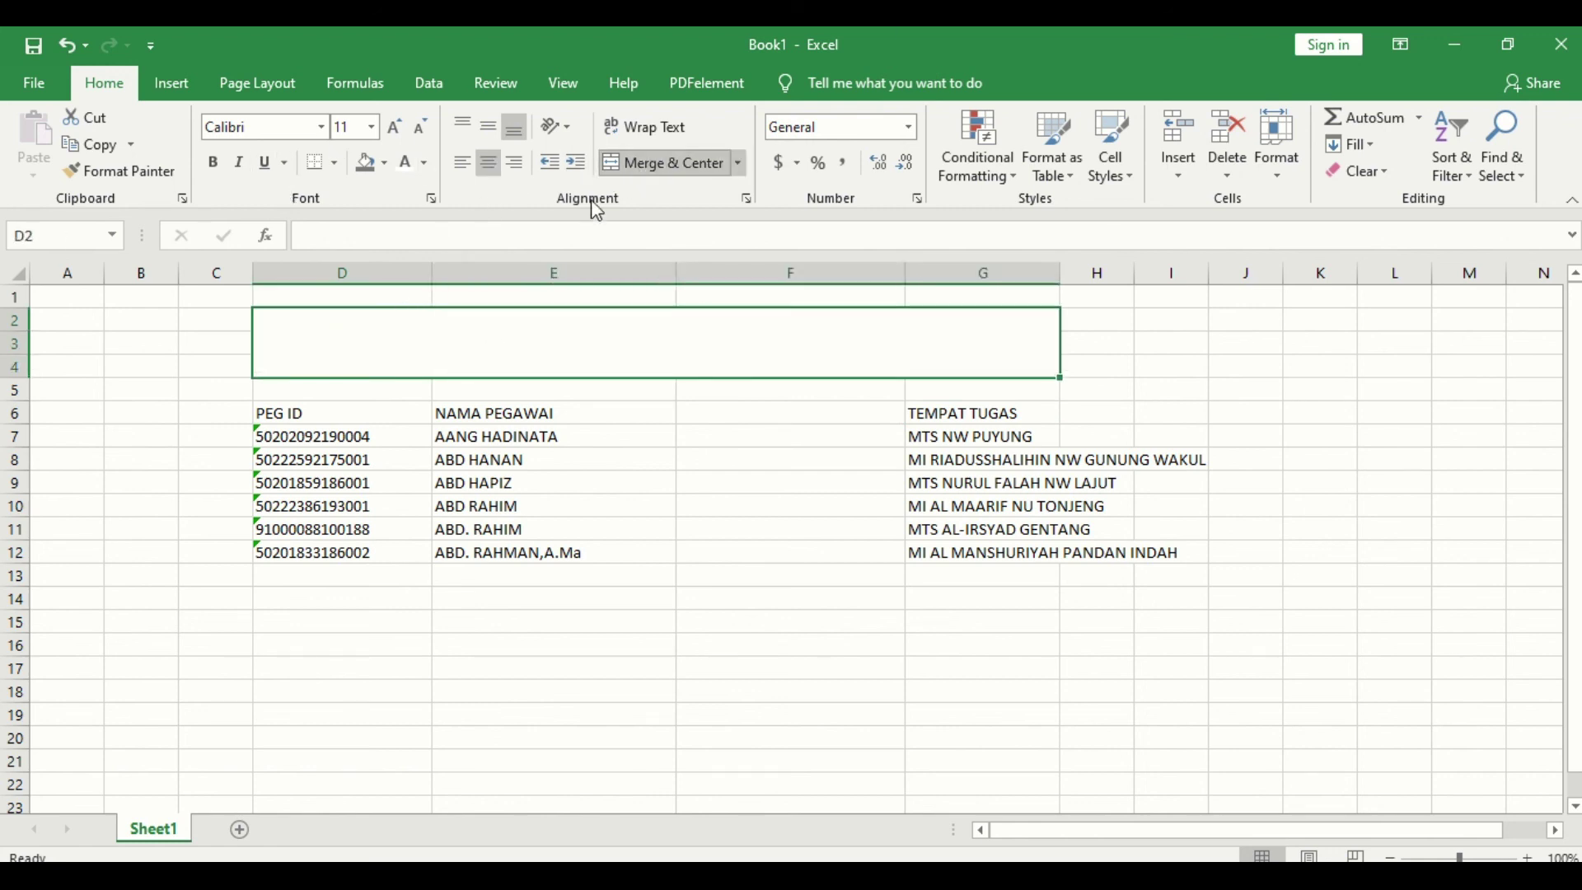
{"action": "left_click", "coordinate": [343, 444]}
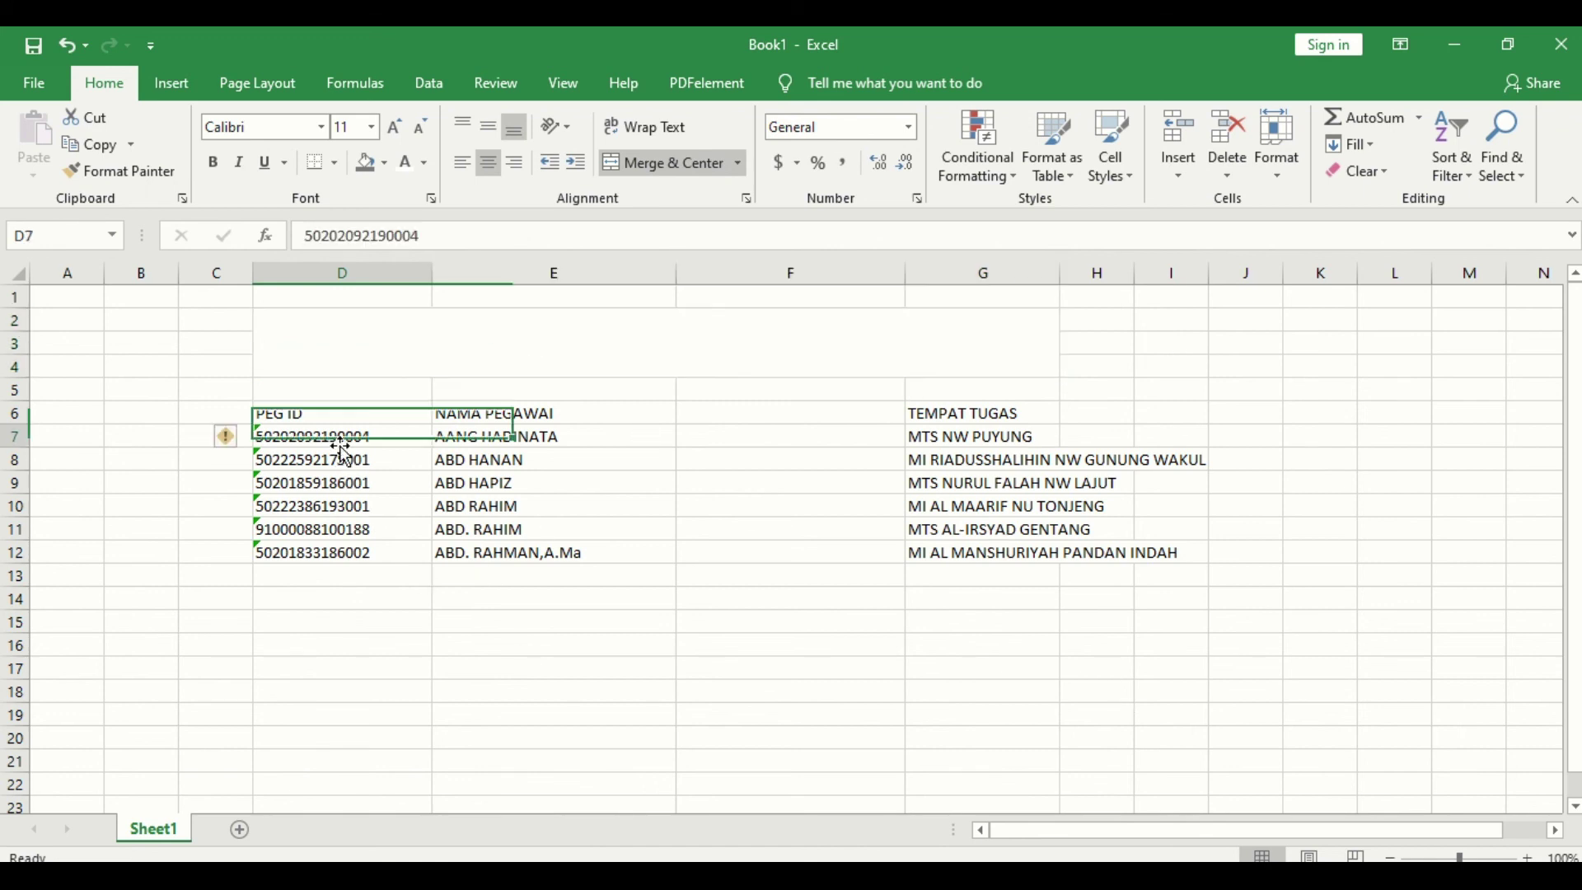
{"action": "left_click", "coordinate": [142, 640]}
{"action": "left_click", "coordinate": [354, 625]}
{"action": "left_click", "coordinate": [523, 663]}
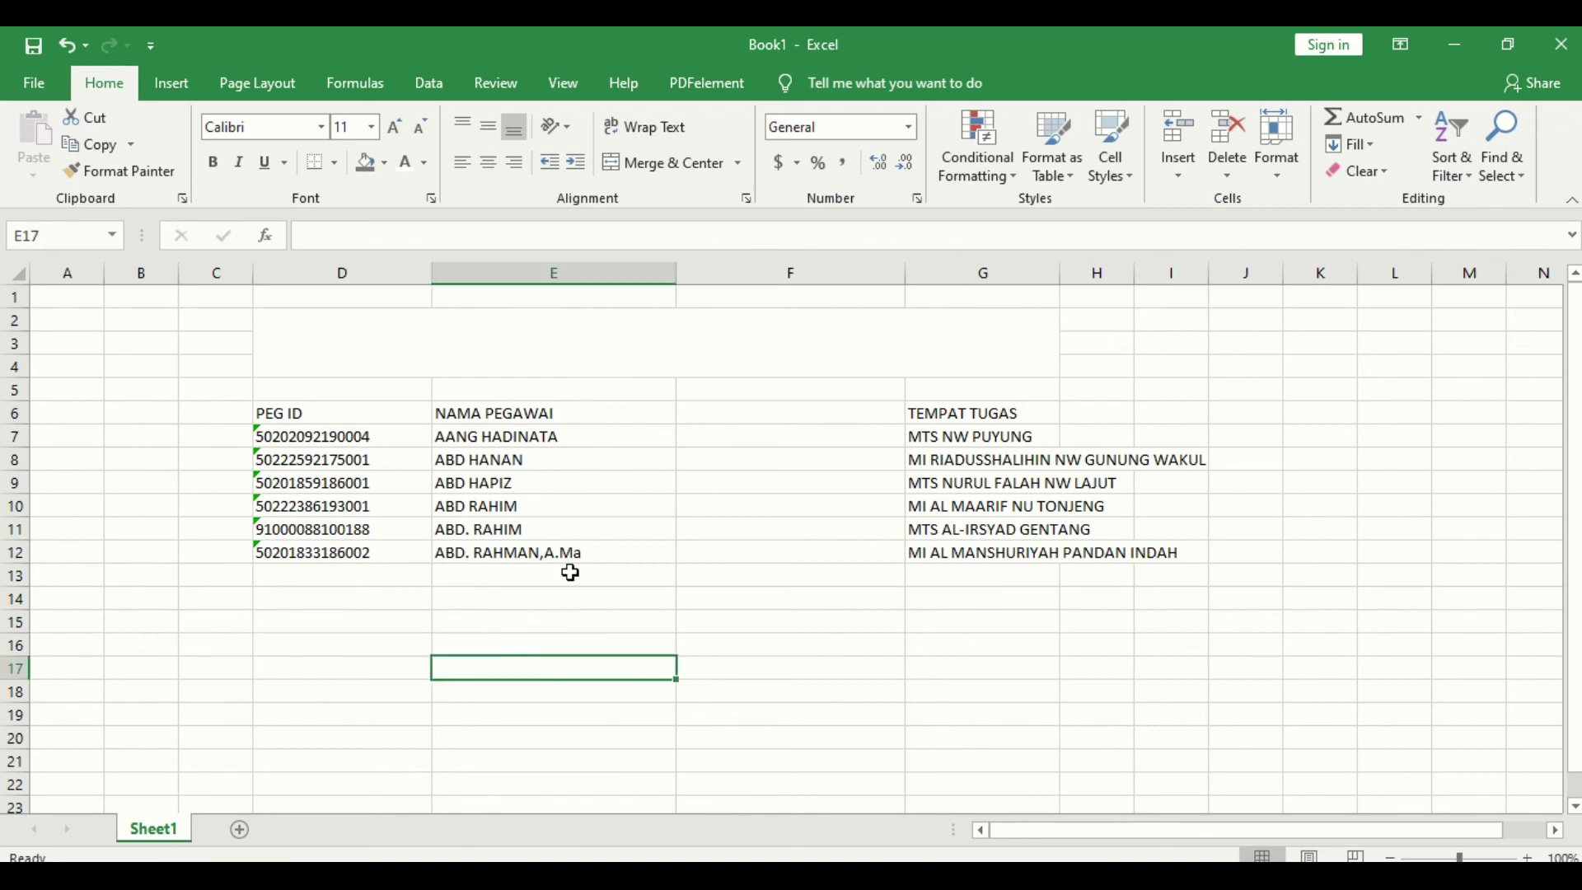
Step: Fill the merged band and the D6:G6 header row with dark grey
{"action": "left_click", "coordinate": [565, 346]}
{"action": "left_click", "coordinate": [364, 162]}
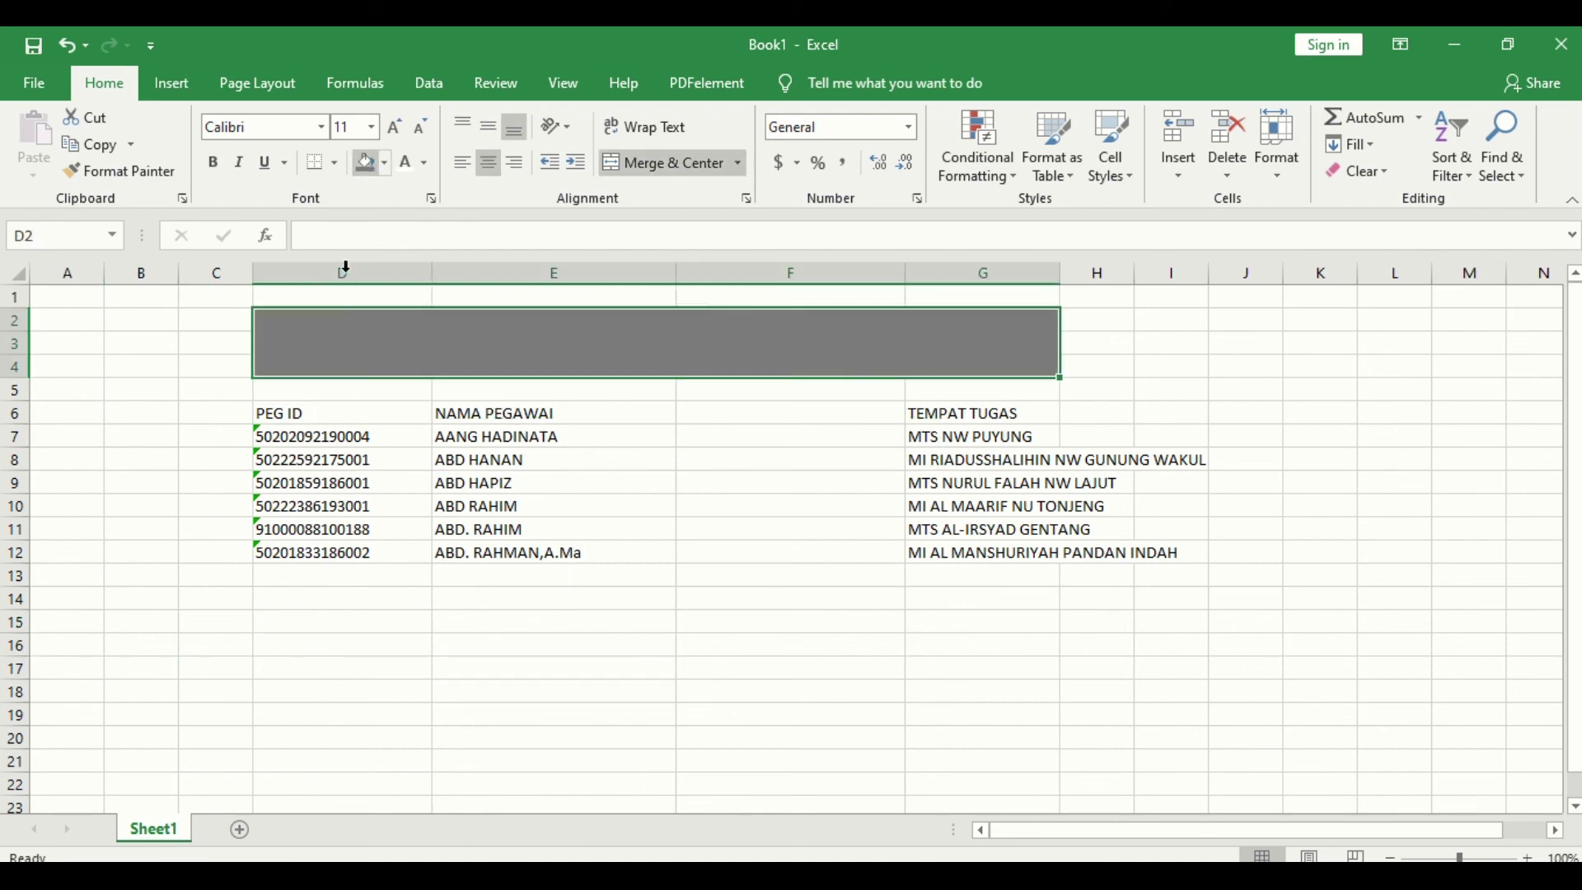
{"action": "left_click_drag", "start_coordinate": [362, 423], "coordinate": [926, 413]}
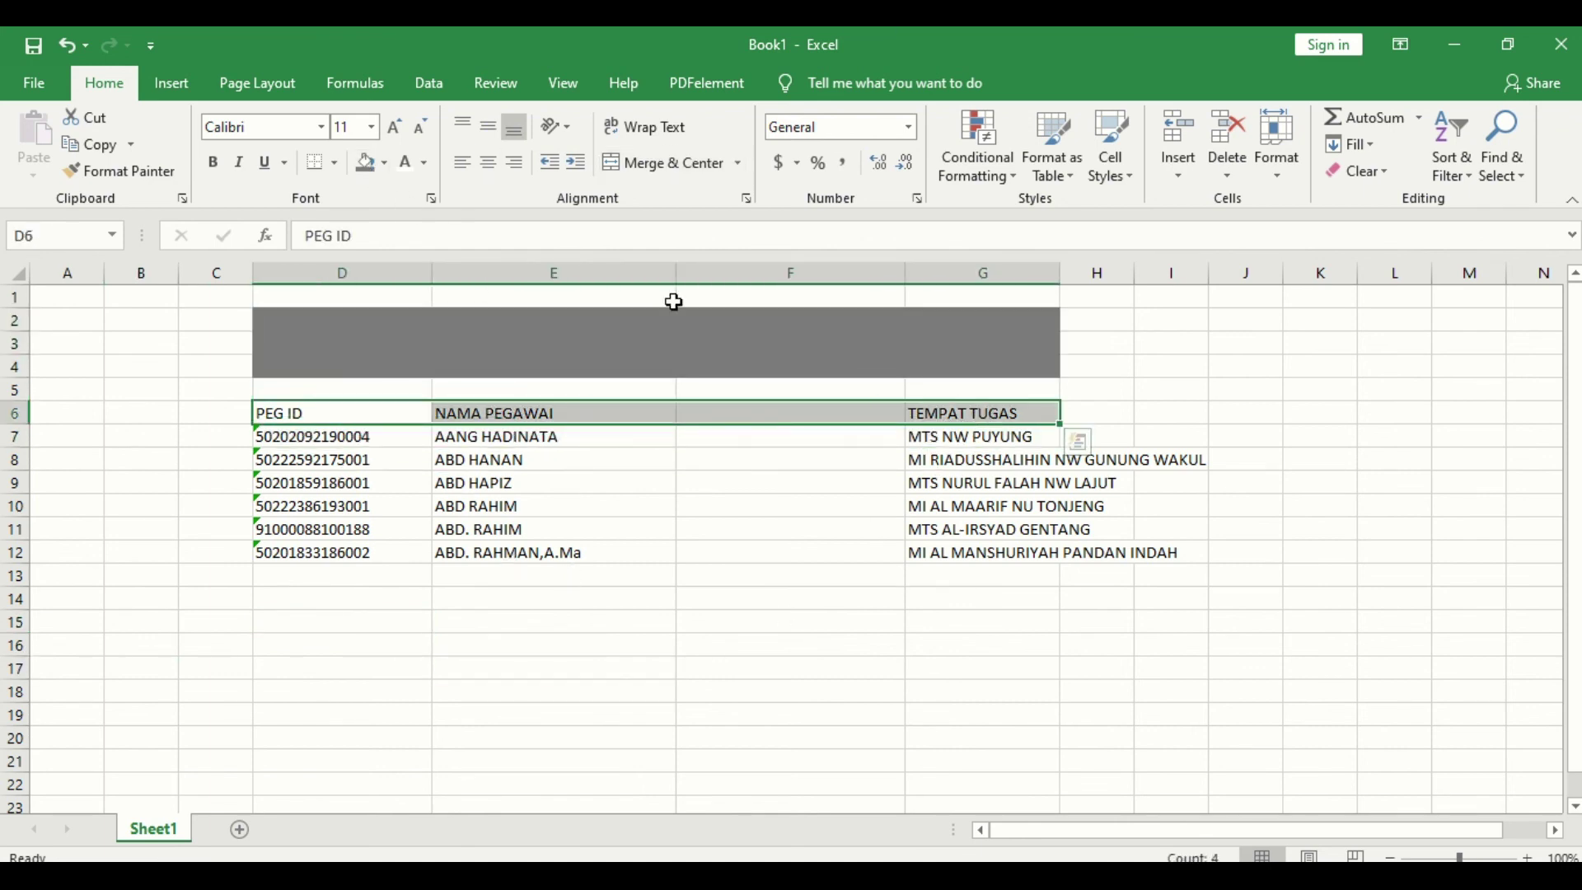
{"action": "left_click", "coordinate": [368, 164]}
Step: Apply All Borders to every cell of the table D6:G12
{"action": "left_click_drag", "start_coordinate": [321, 408], "coordinate": [1041, 547]}
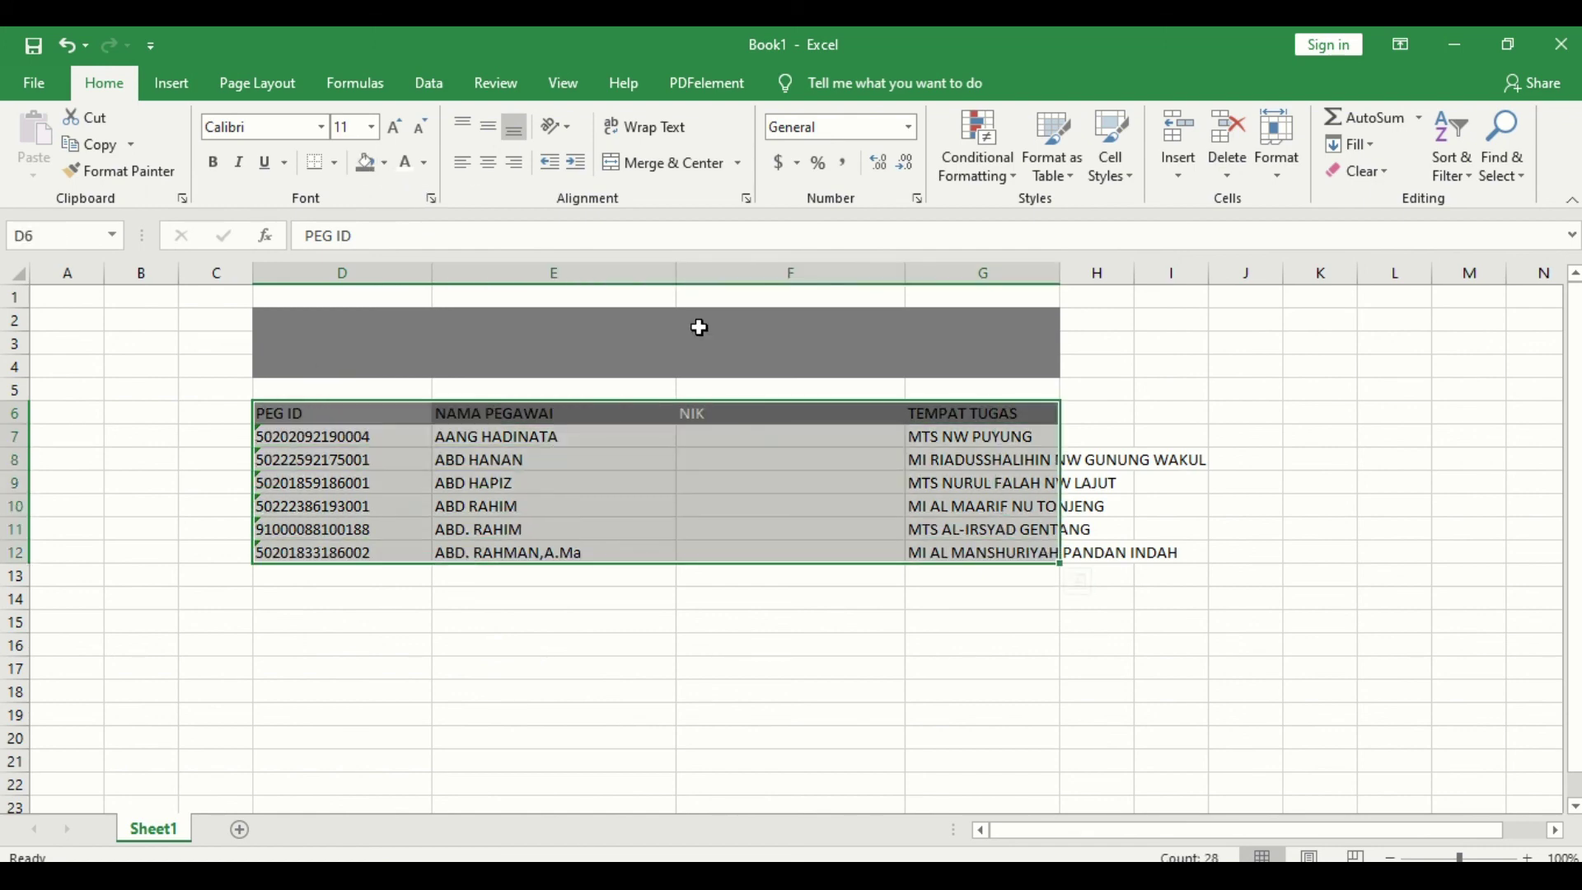
{"action": "left_click", "coordinate": [336, 165]}
{"action": "left_click", "coordinate": [343, 364]}
{"action": "left_click", "coordinate": [791, 710]}
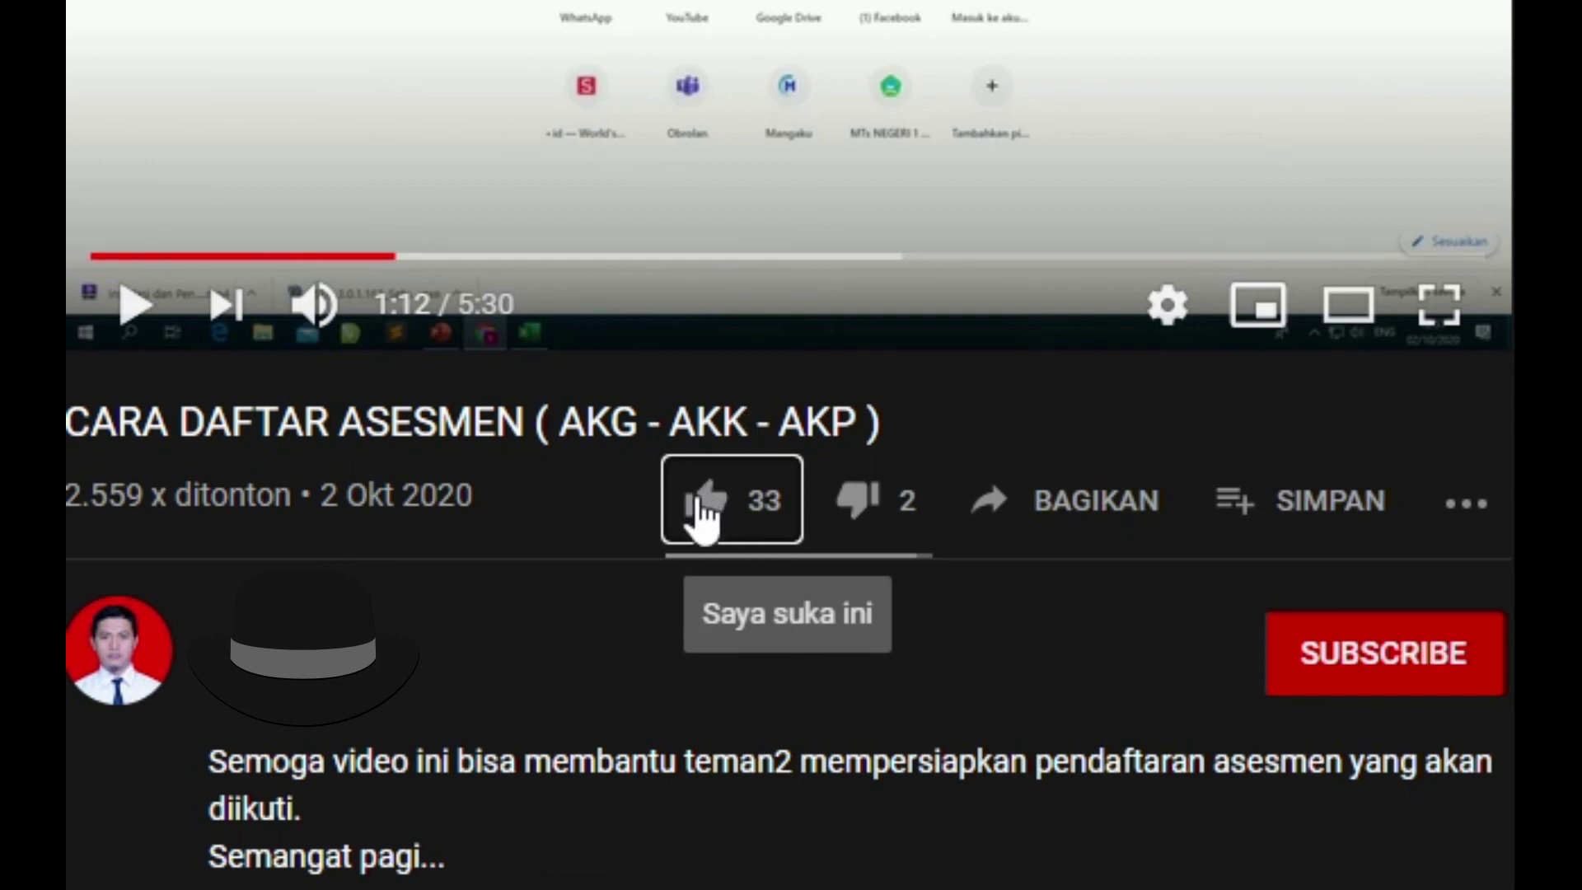
Step: Like the CARA DAFTAR ASESMEN video, subscribe to its channel, and set the bell to All notifications
{"action": "left_click", "coordinate": [697, 501]}
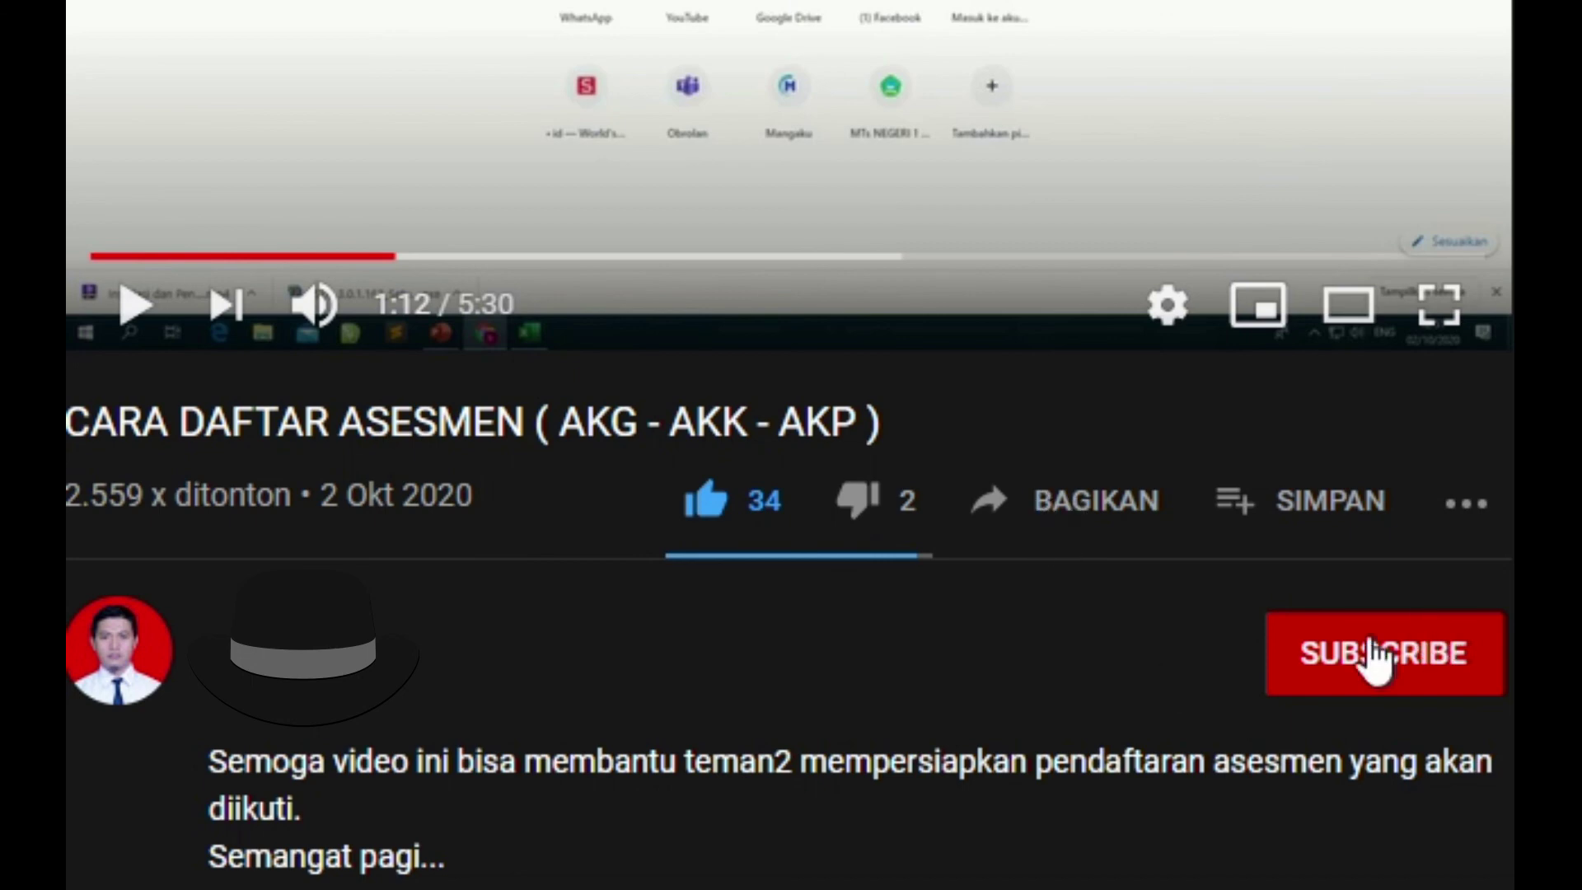
{"action": "left_click", "coordinate": [1376, 665]}
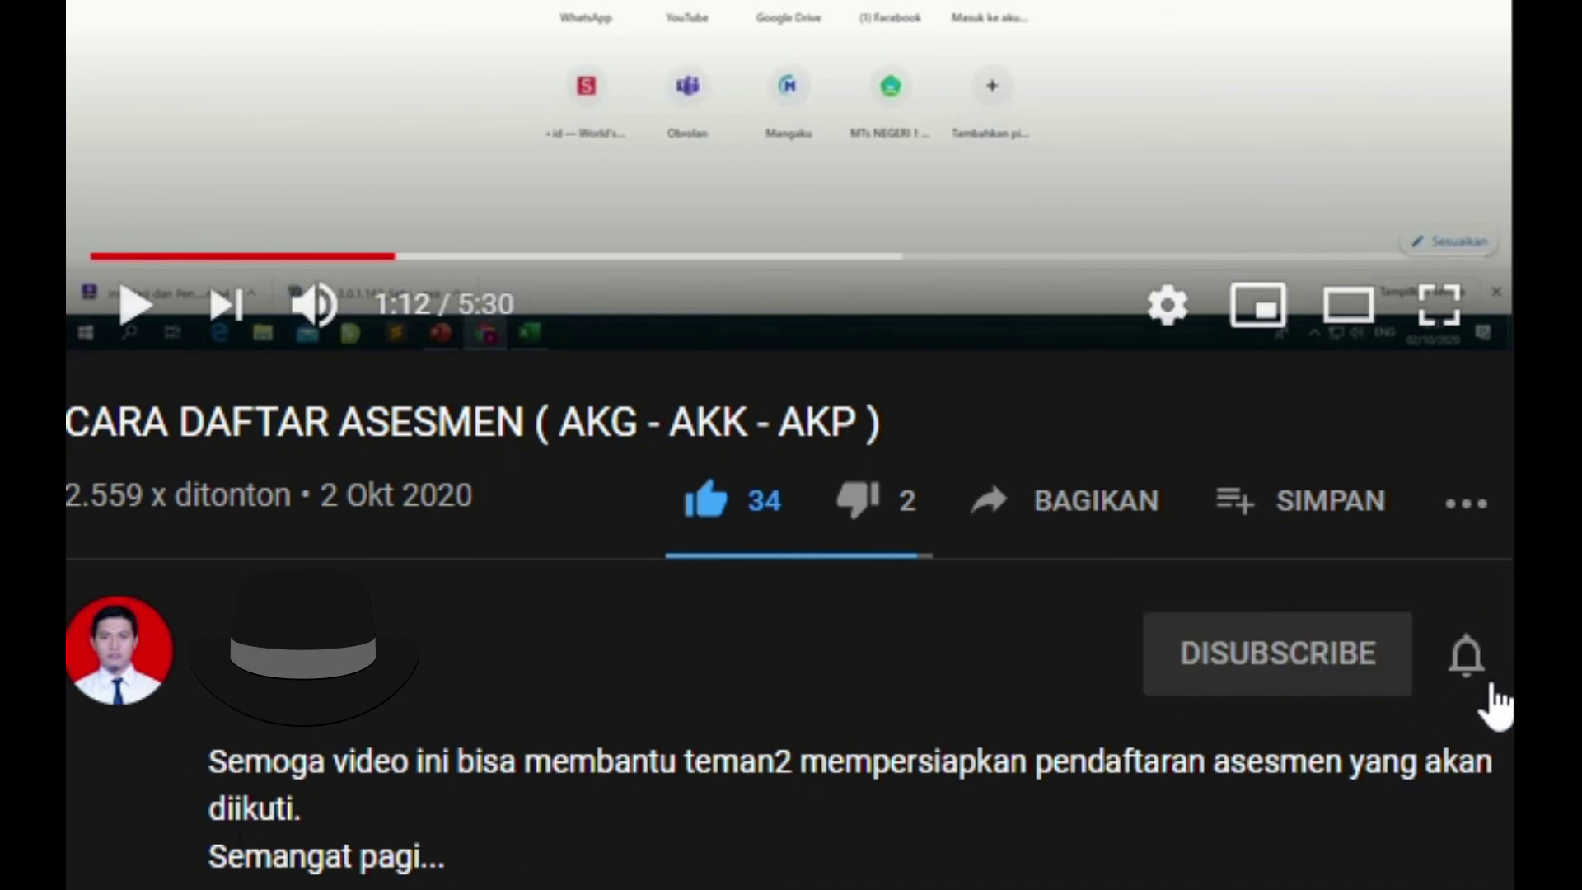
{"action": "left_click", "coordinate": [1468, 668]}
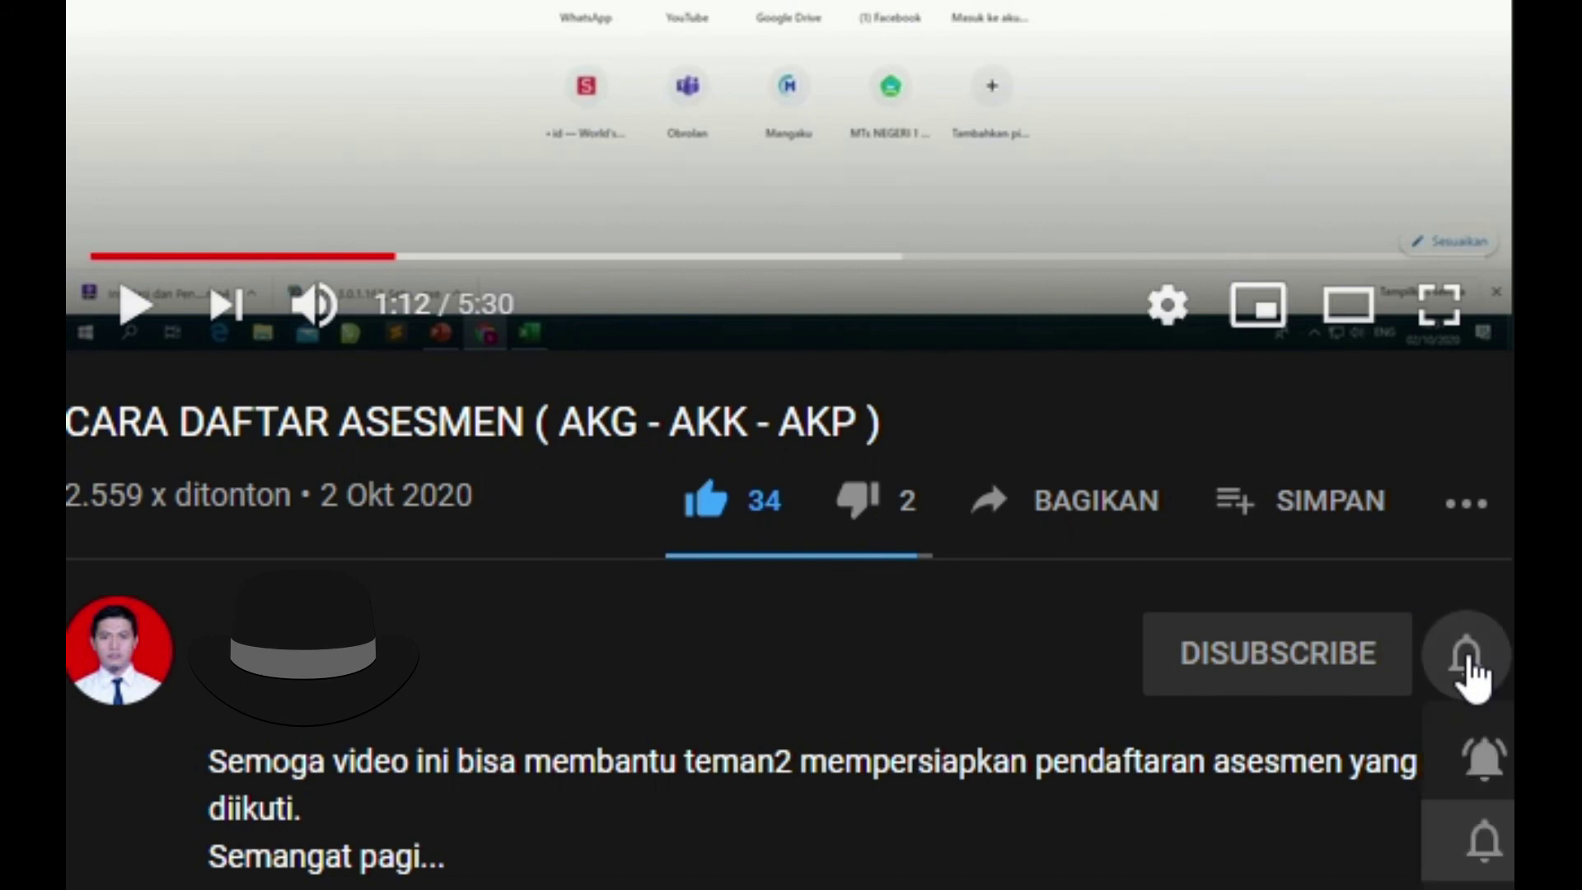
{"action": "left_click", "coordinate": [1487, 767]}
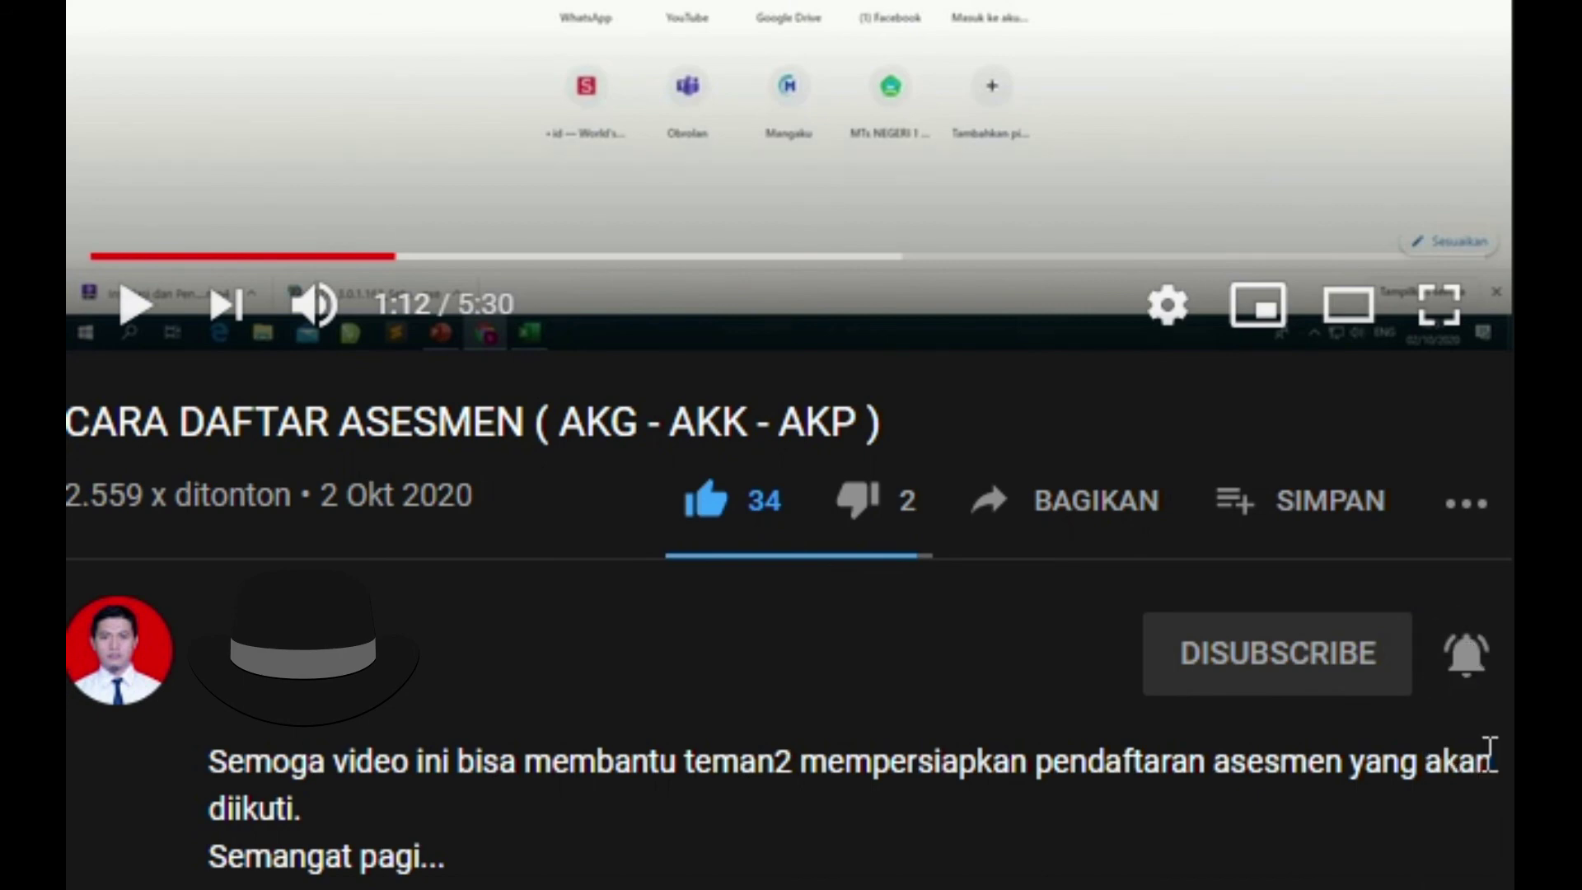